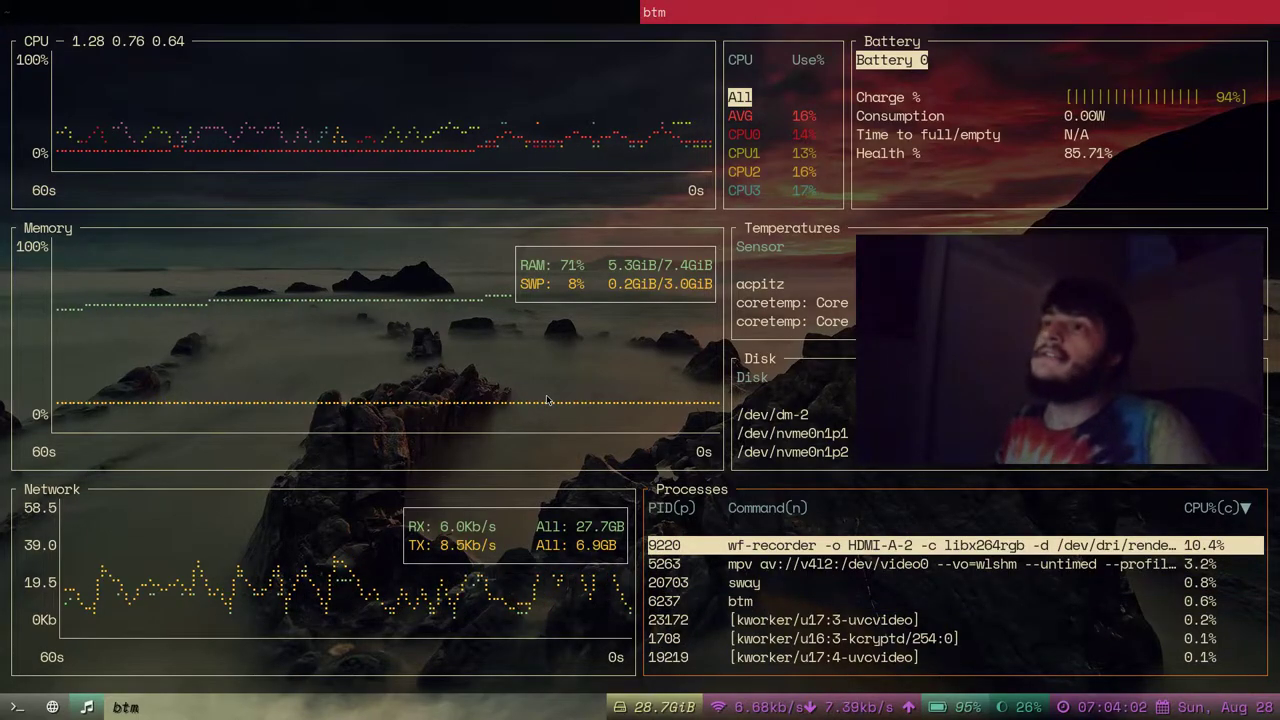
Show the Slackware mirror at 125% zoom and open the slackware64-15.0-iso/ folder.
left_click(66, 709)
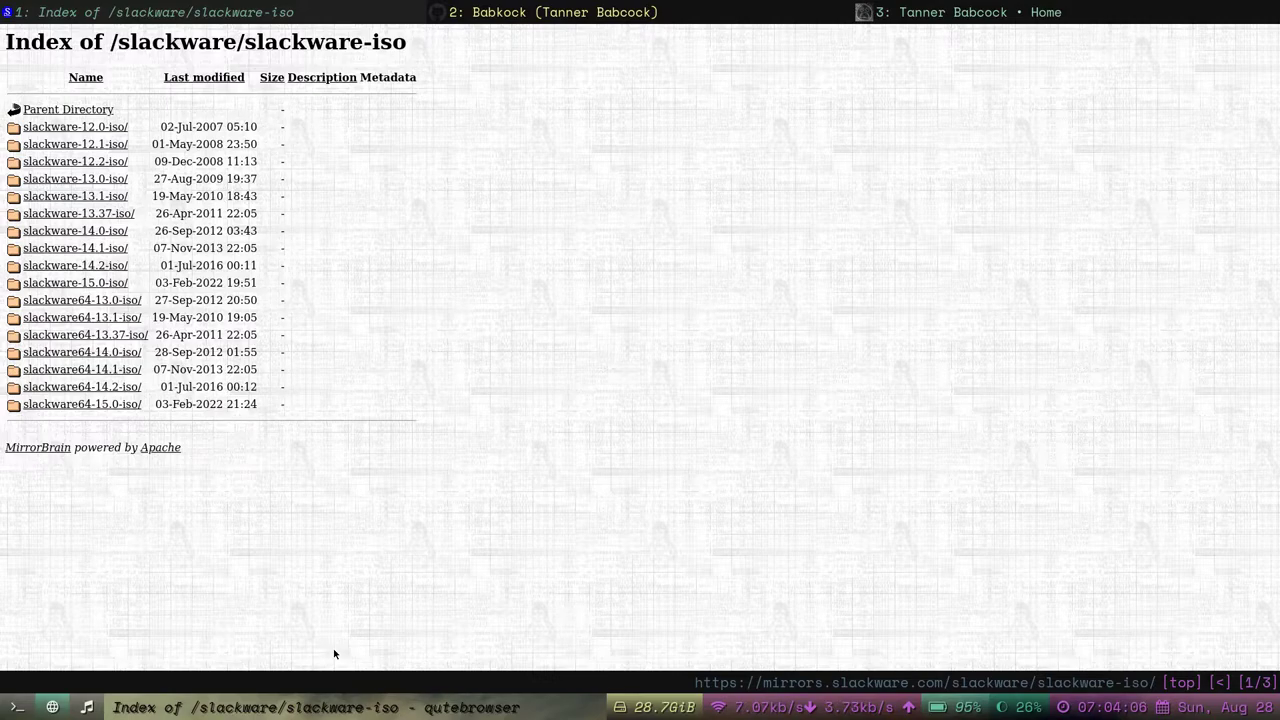
left_click(97, 712)
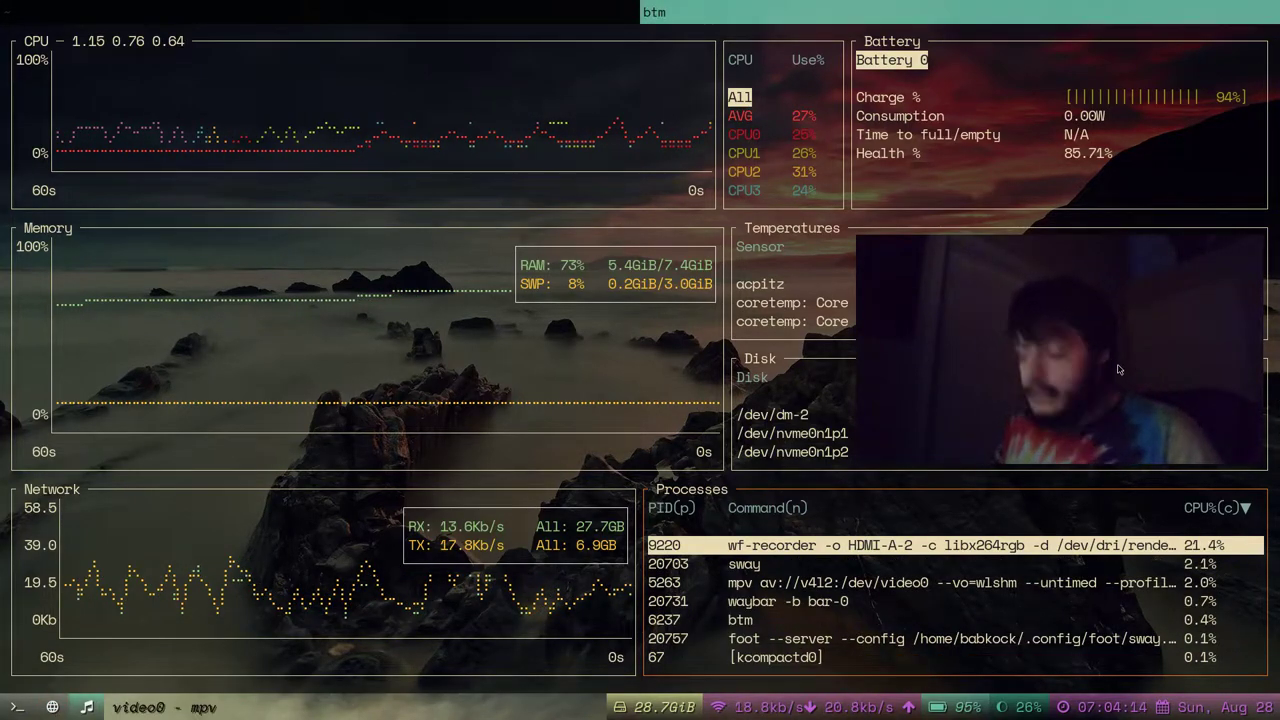
key("q")
key("super+2")
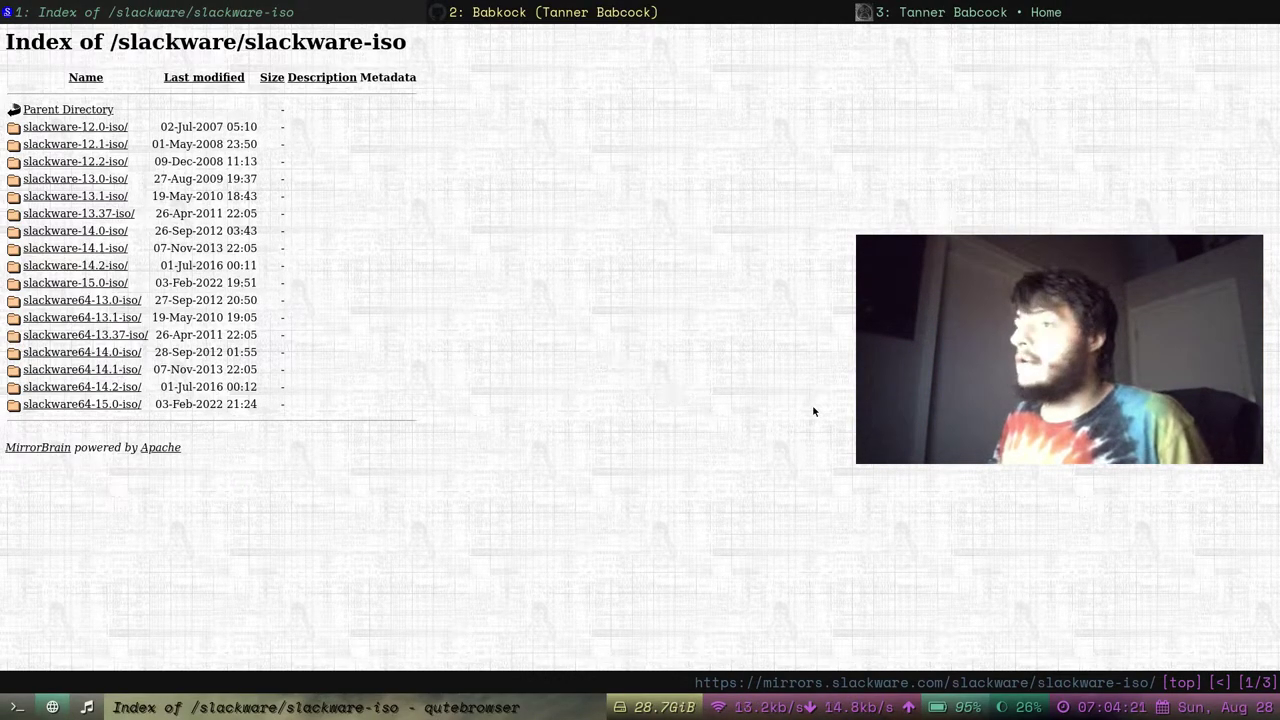
key("plus")
key("plus")
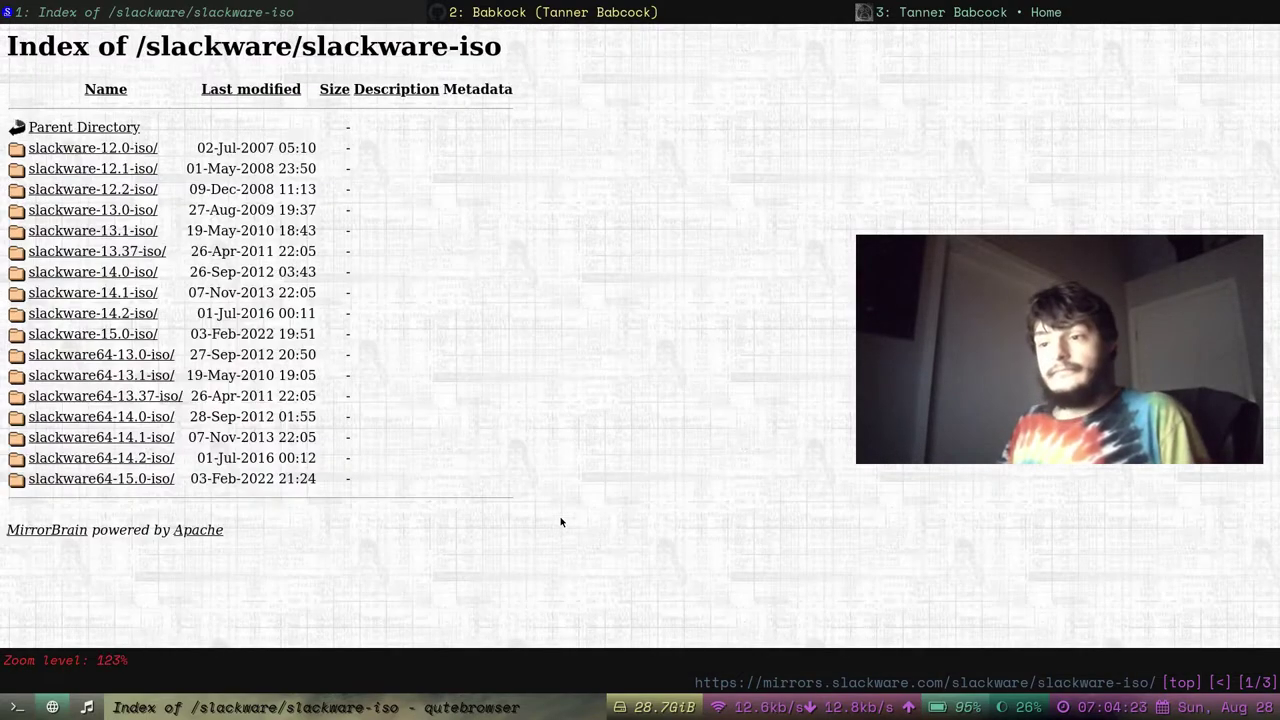
left_click_drag(1082, 348, 1078, 466)
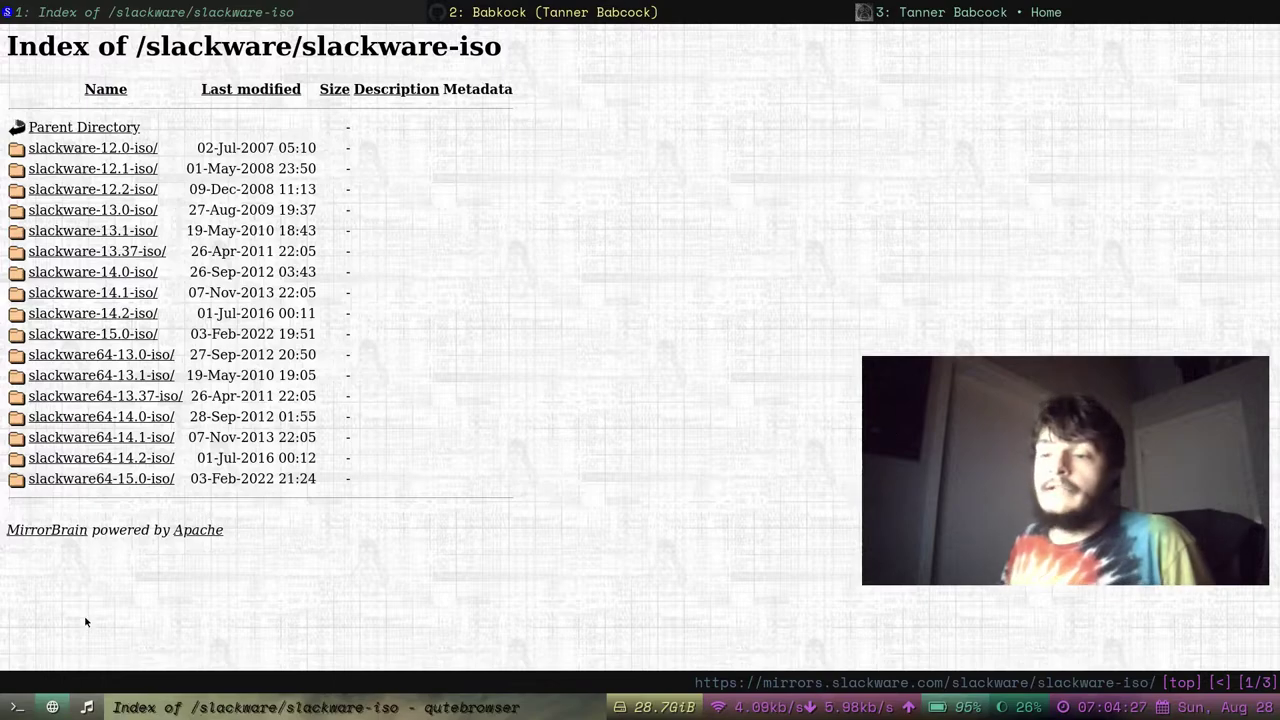
left_click(119, 479)
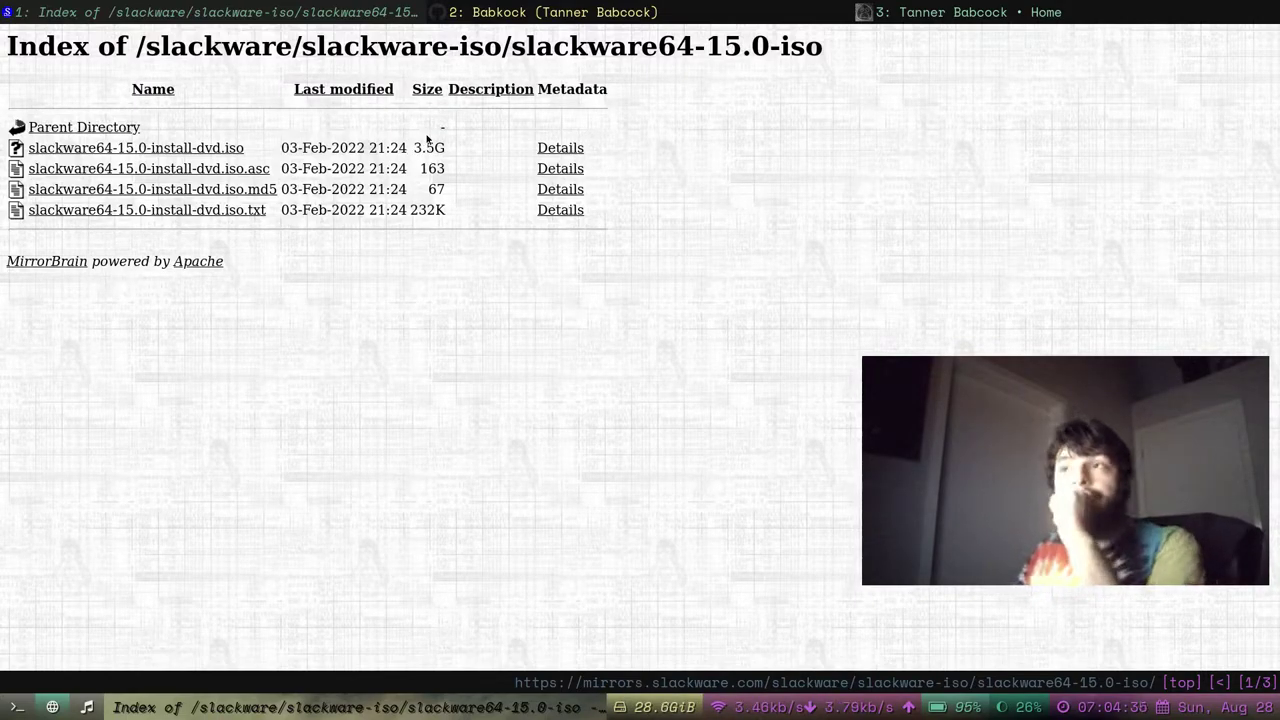
Save the slackware64-15.0-install-dvd.iso.md5 link, then return to the btm monitor.
triple_click(386, 185)
left_click(330, 190)
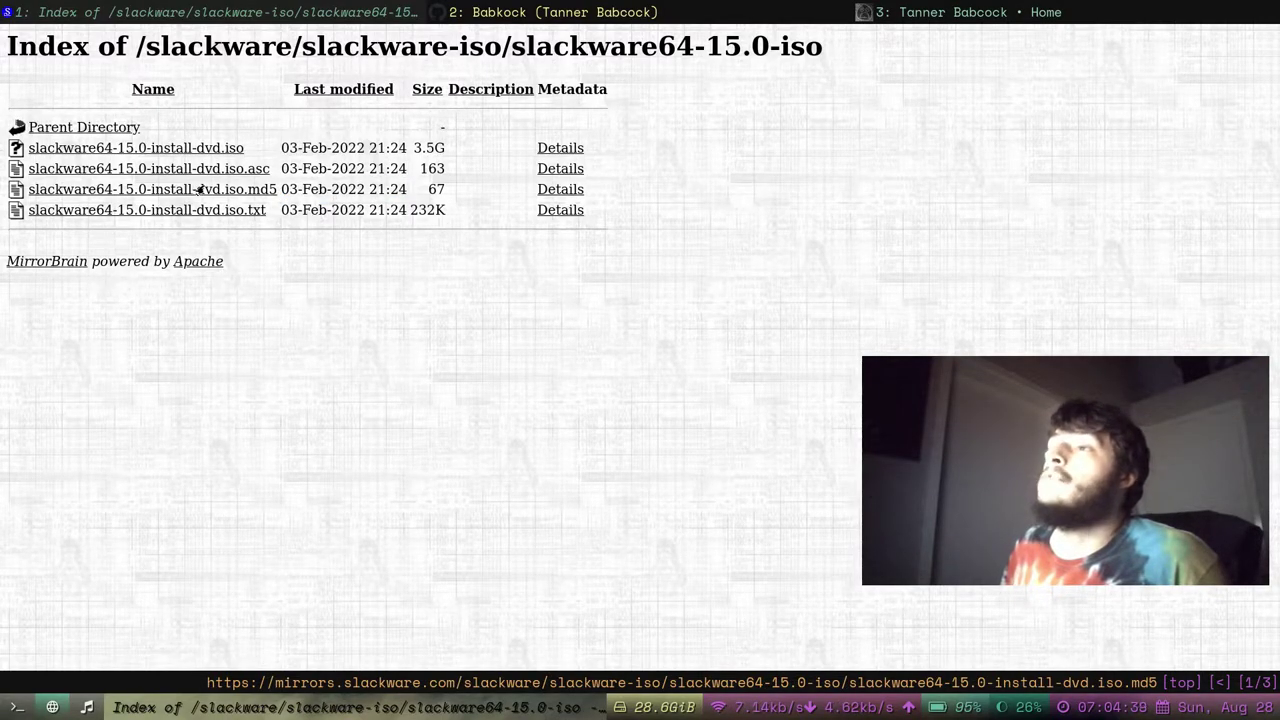
right_click(205, 189)
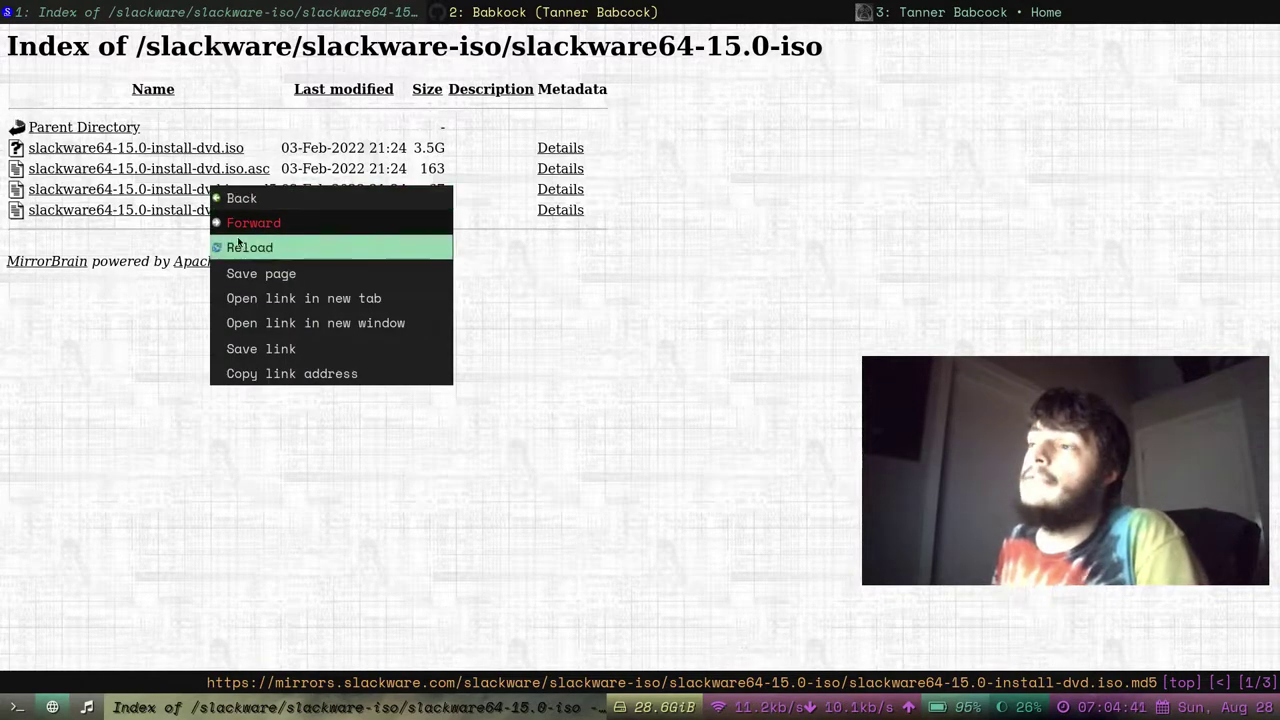
left_click(276, 349)
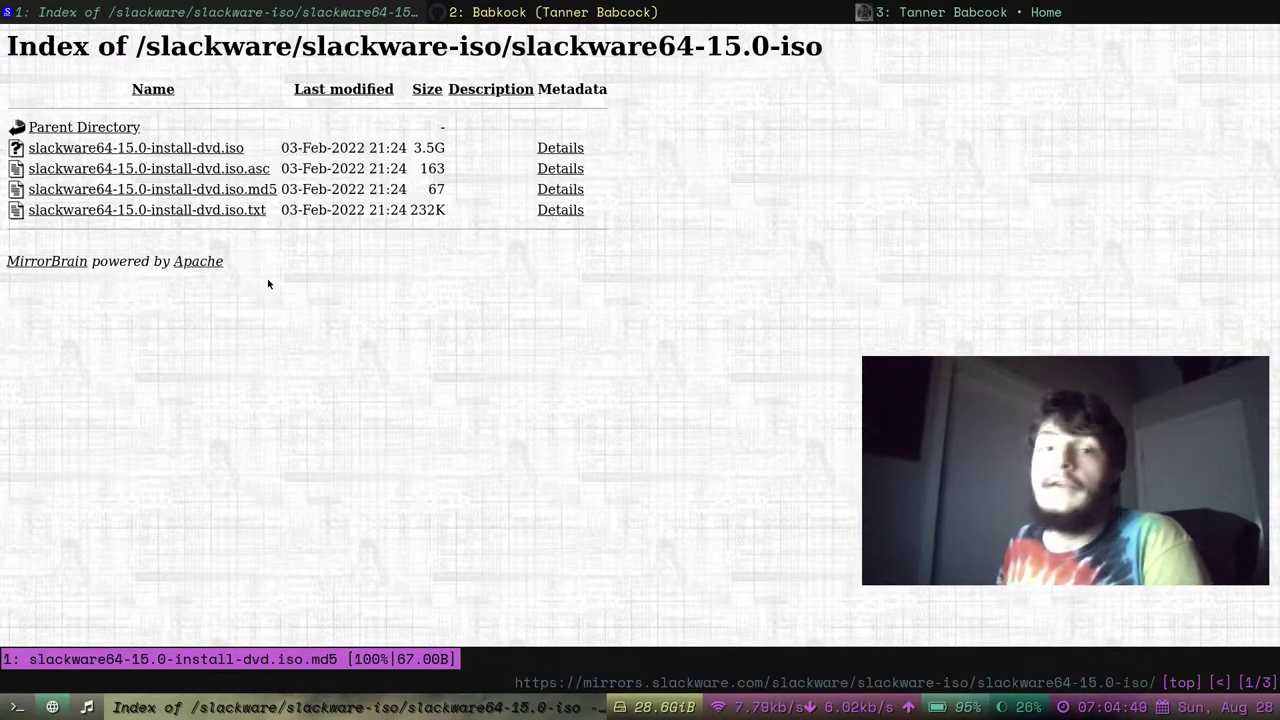
left_click(88, 707)
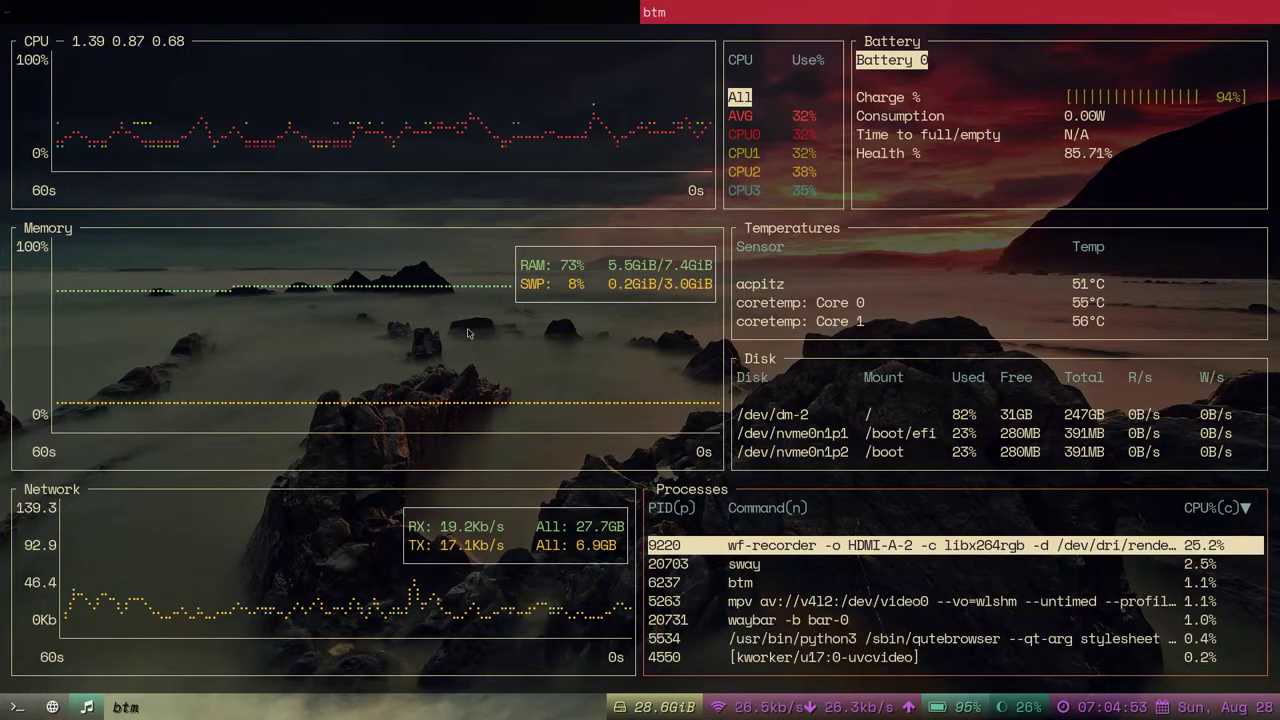
Quit btm, list the home directory, and move the .md5 file into the vm folder.
type("q")
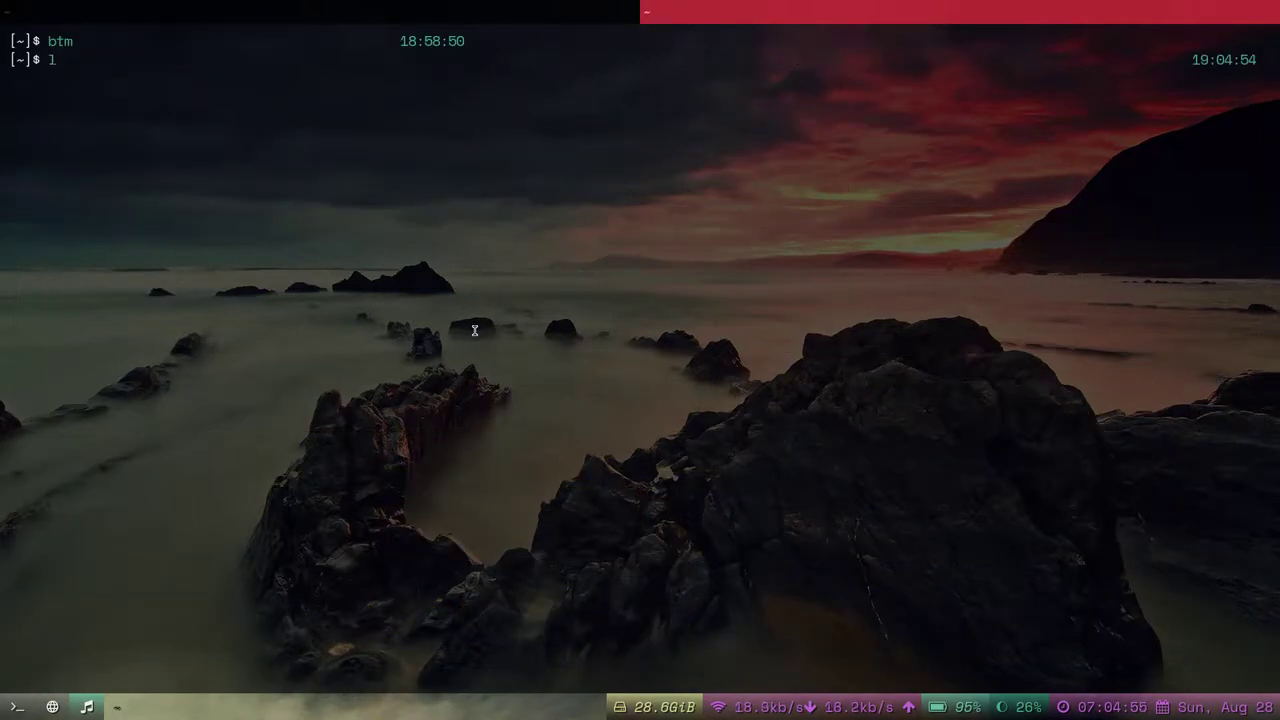
type("ls")
key("Return")
type("mv slackware")
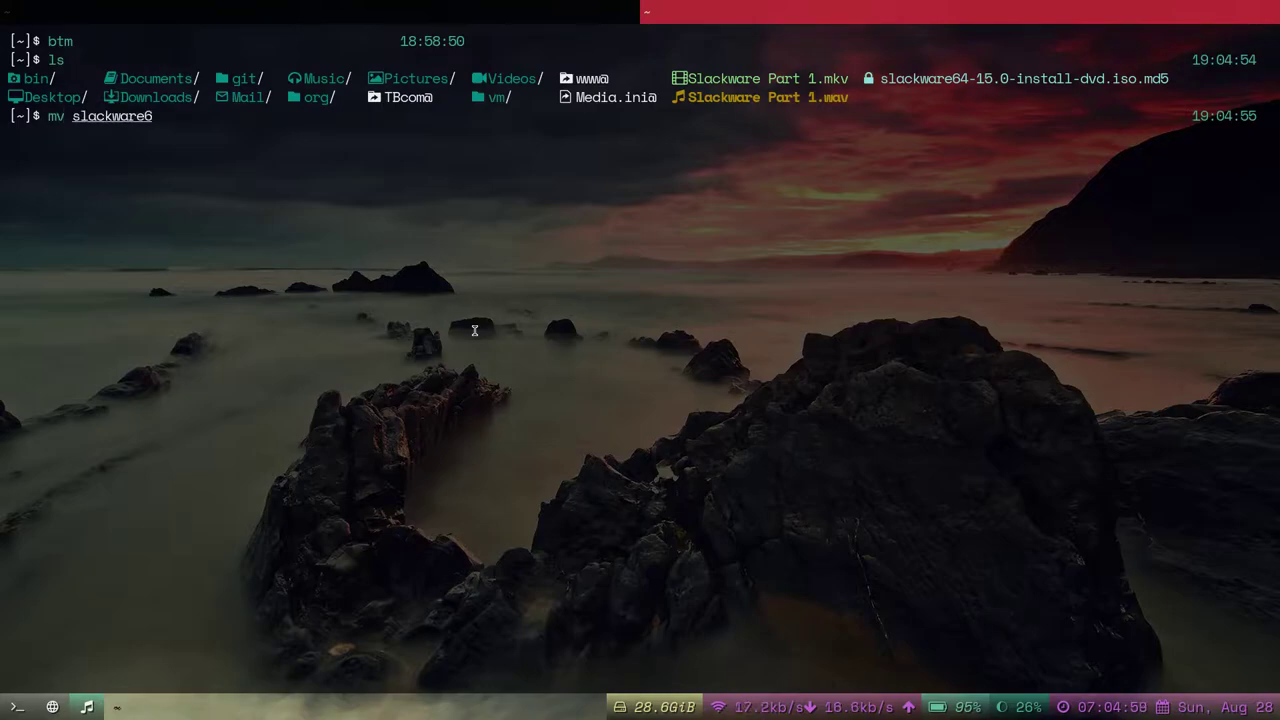
type("6")
key("Tab")
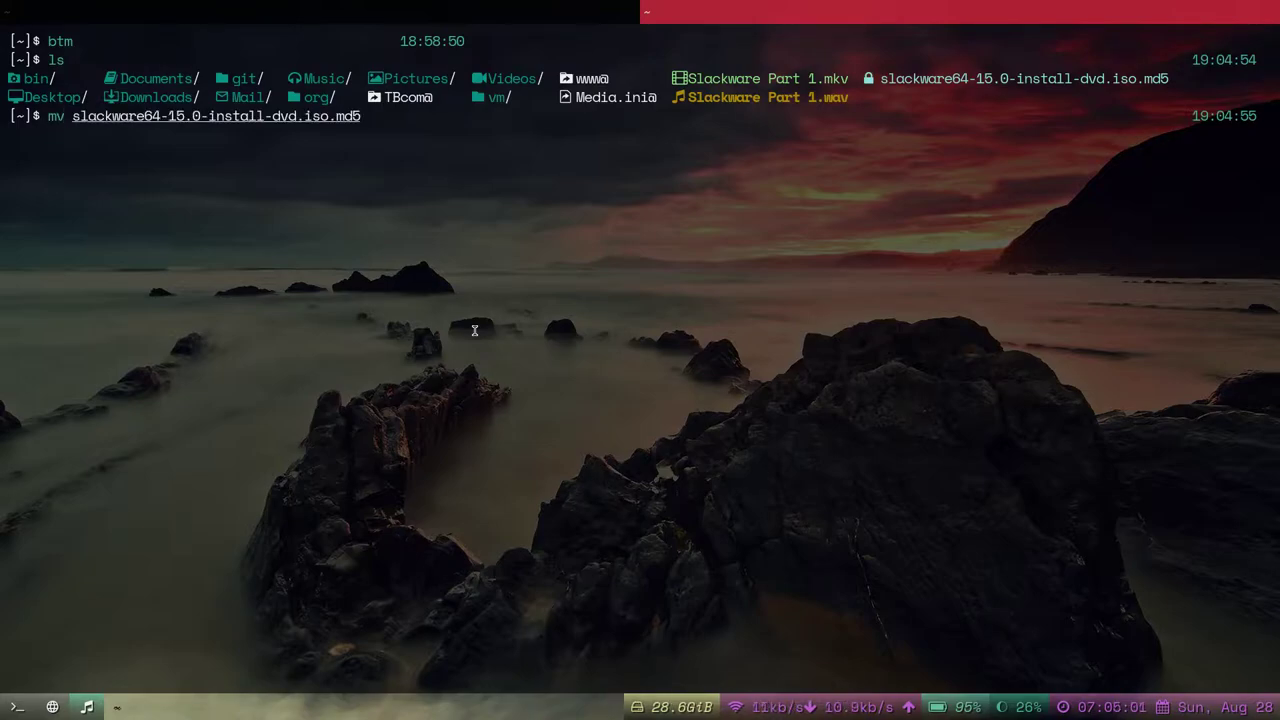
type("vm")
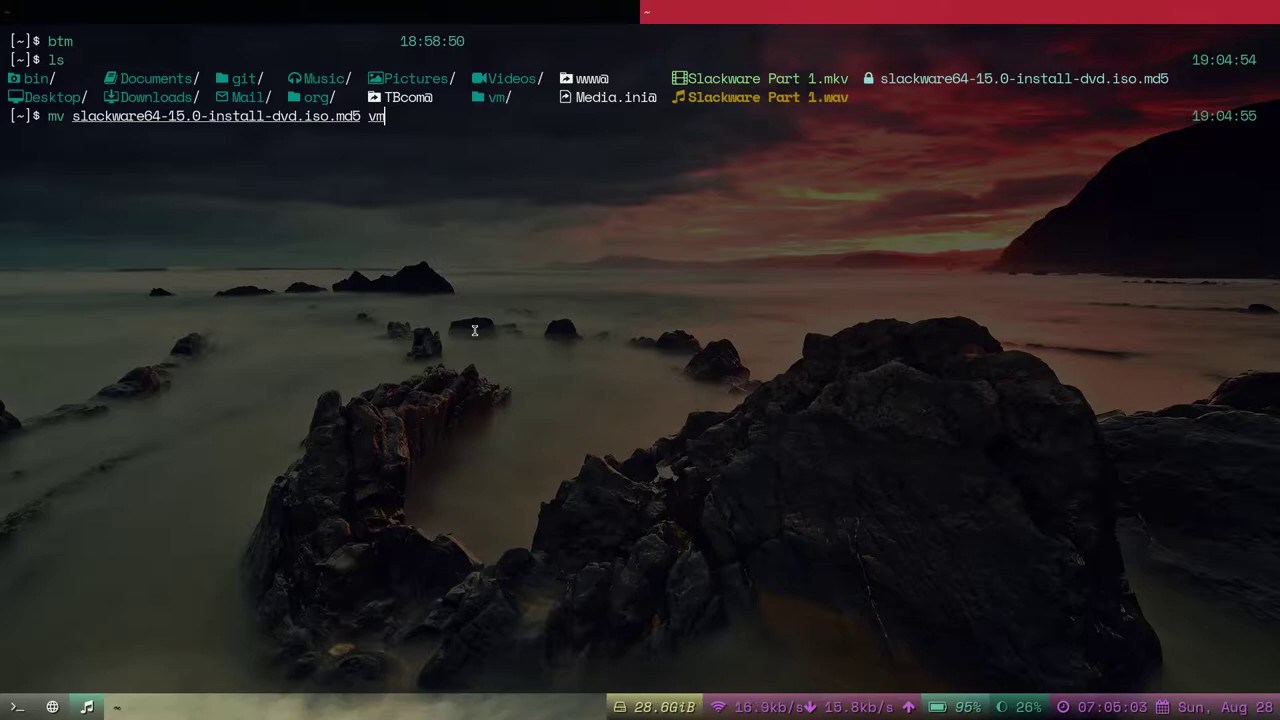
key("Return")
In ~/vm, enlarge the terminal font and run md5sum on slackware64-15.0-install-dvd.iso.
type("cd vm")
key("Return")
type("ls")
key("Return")
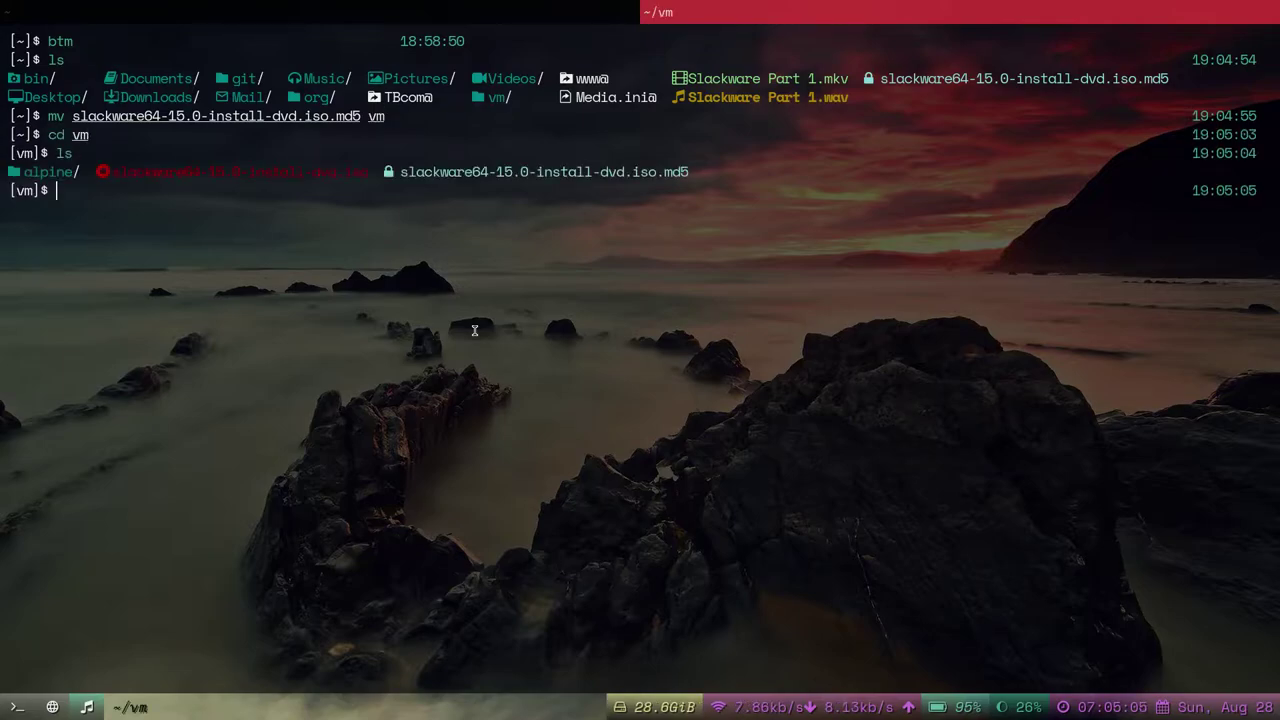
type("md5")
key("ctrl+plus")
key("ctrl+plus")
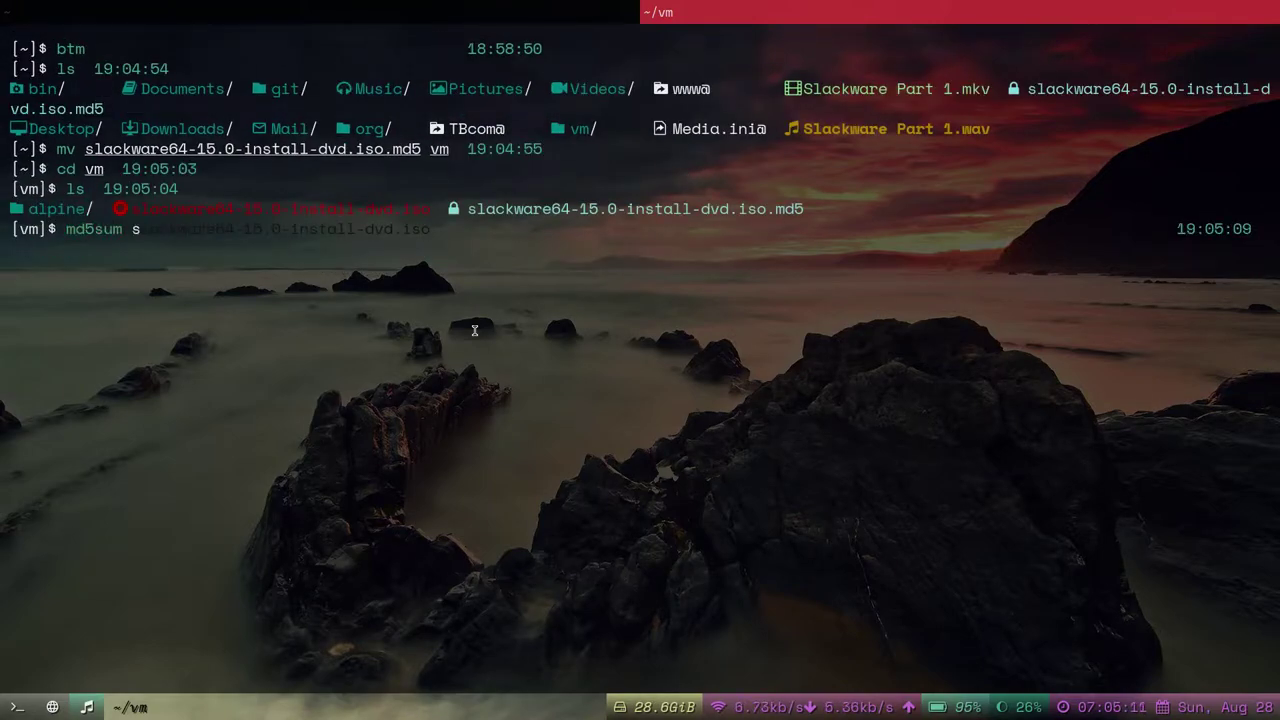
type("sum s")
key("Right")
key("Return")
Wait in the terminal for md5sum to print f8418ef0ec2c0a205adf5dbc2f2a1971 for the ISO.
key("super+2")
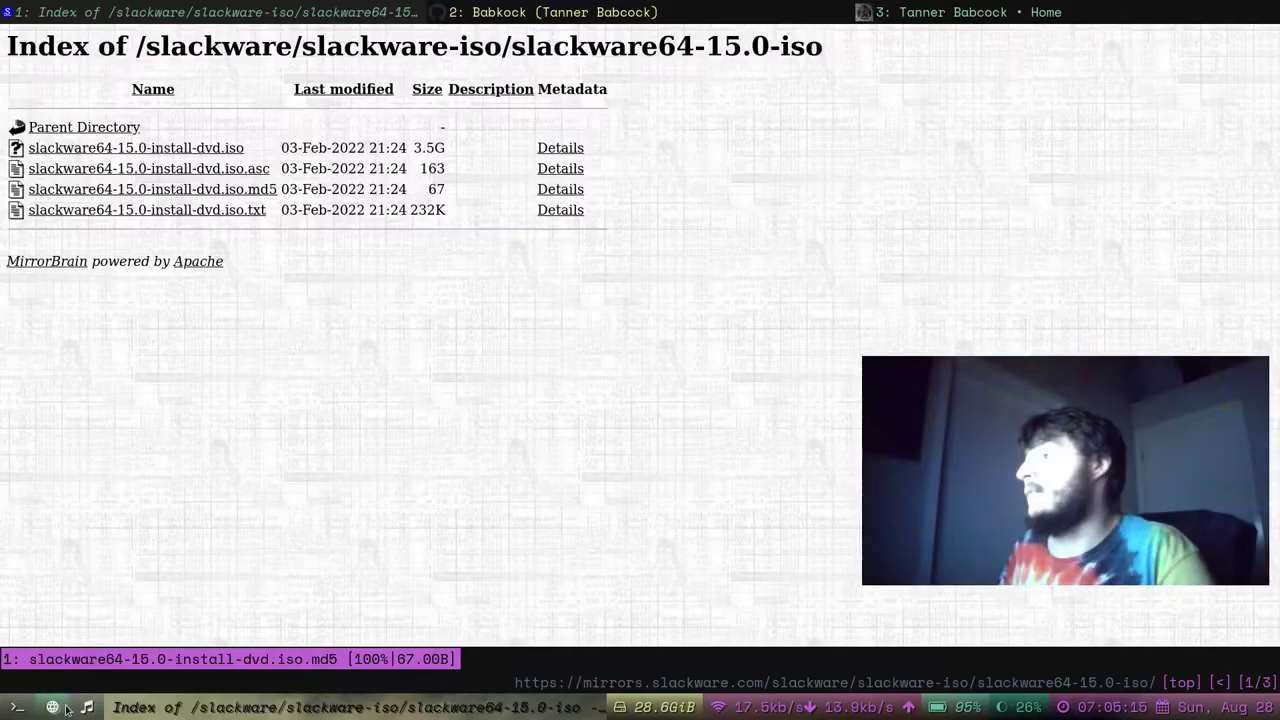
key("super+1")
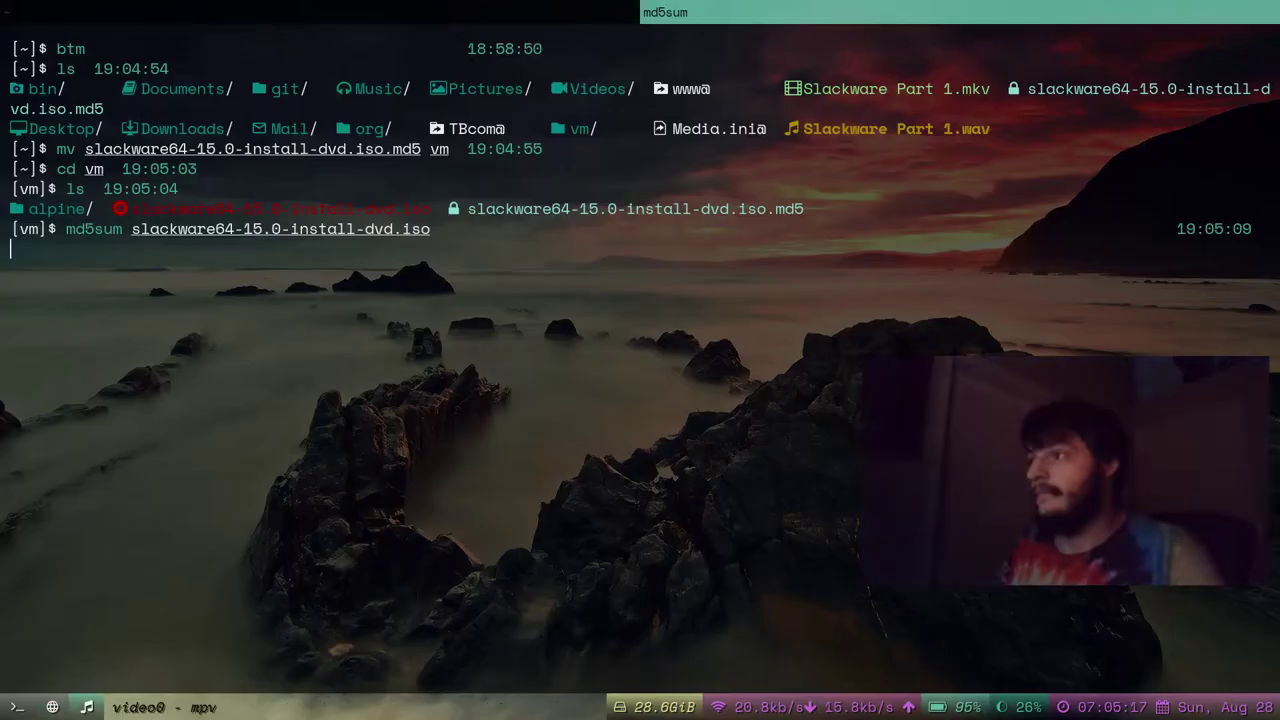
left_click_drag(1132, 517, 1117, 490)
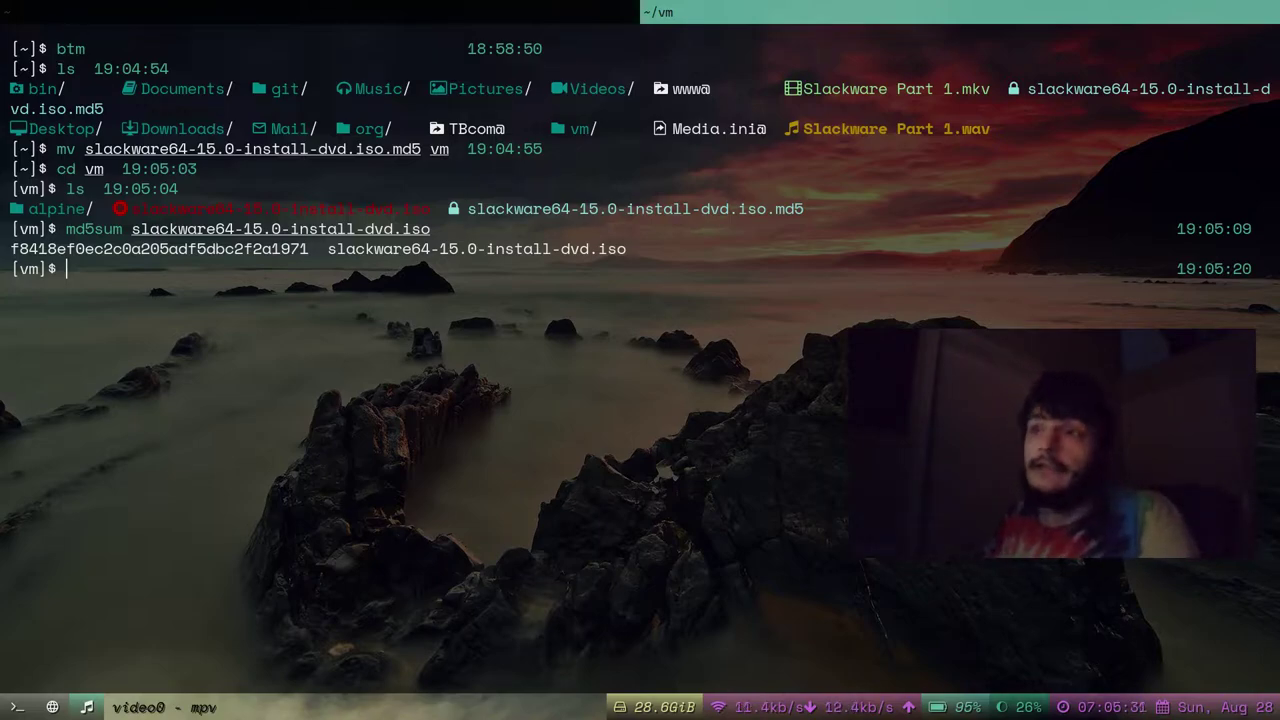
left_click(574, 173)
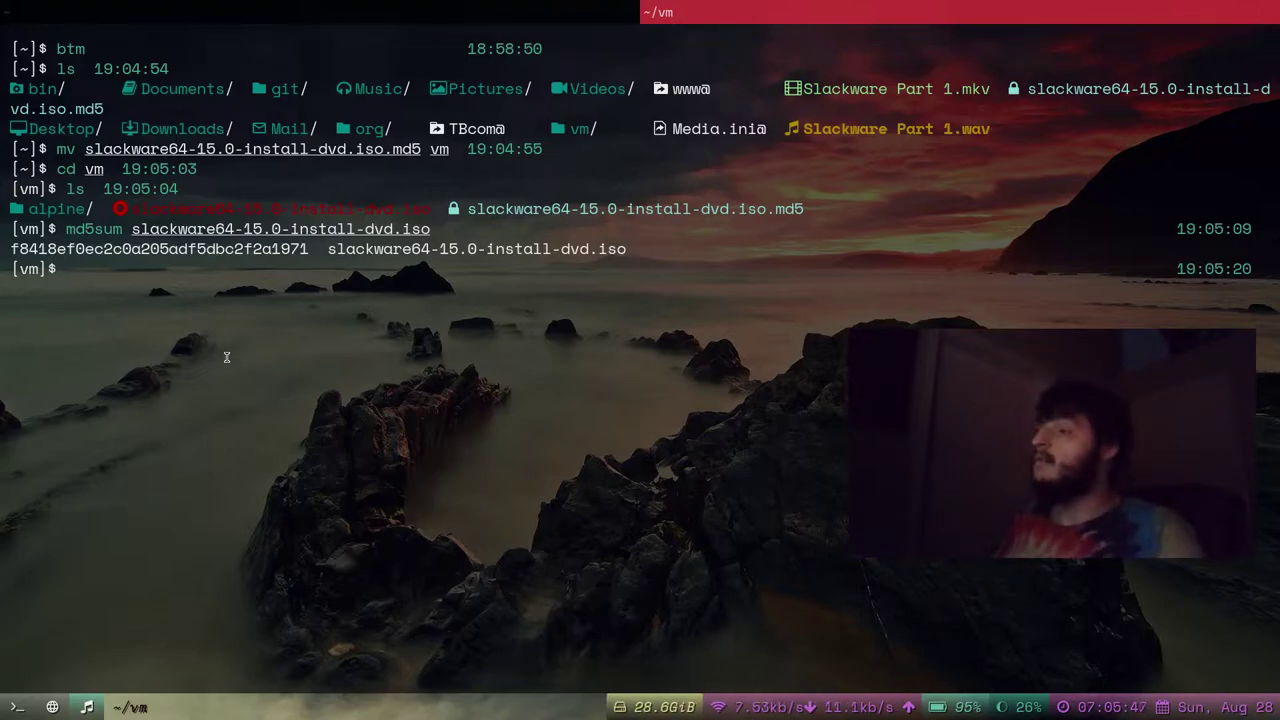
Cat slackware64-15.0-install-dvd.iso.md5, compare it with the computed hash, then clear the screen.
left_click_drag(487, 208, 778, 207)
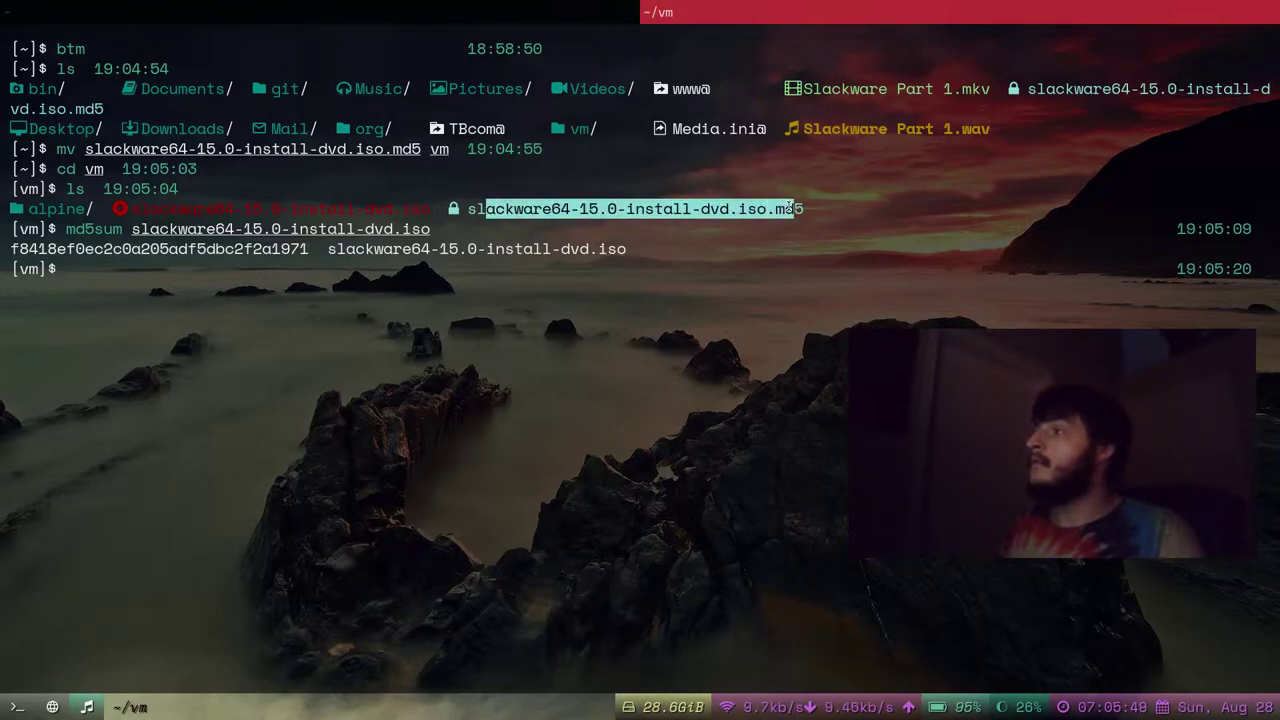
left_click(775, 246)
type("cd")
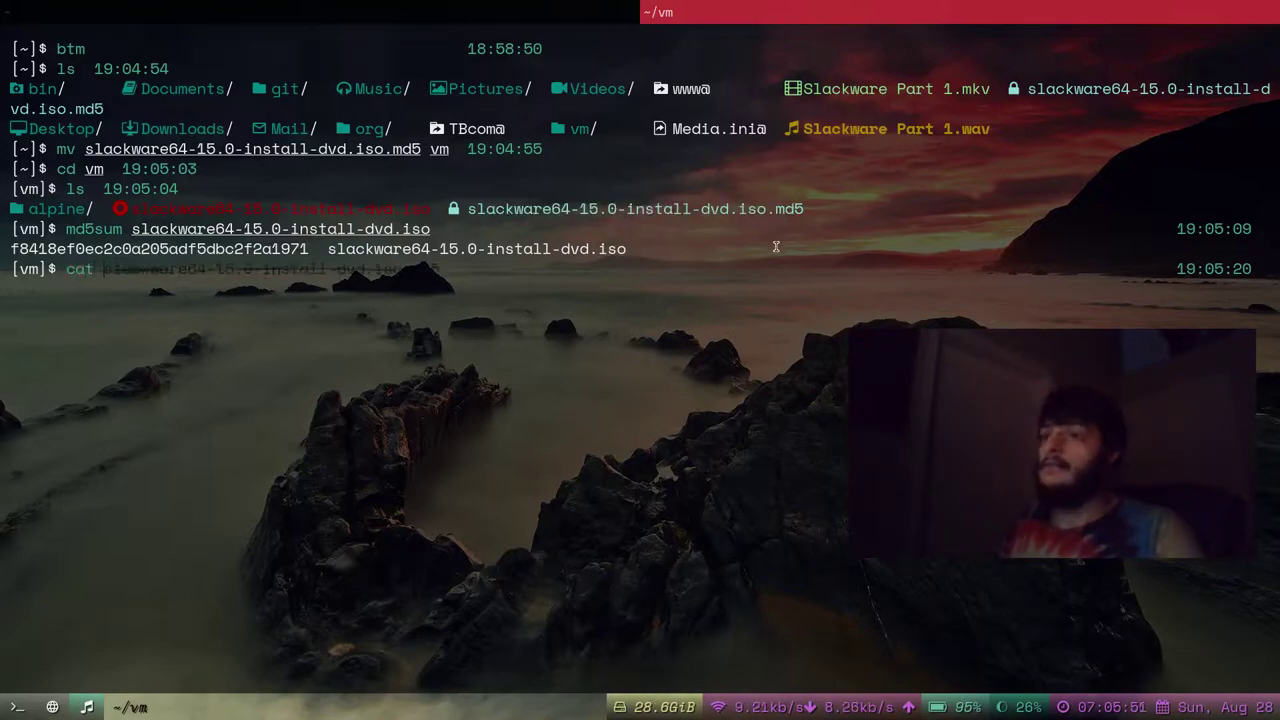
type(" sla")
key("Tab")
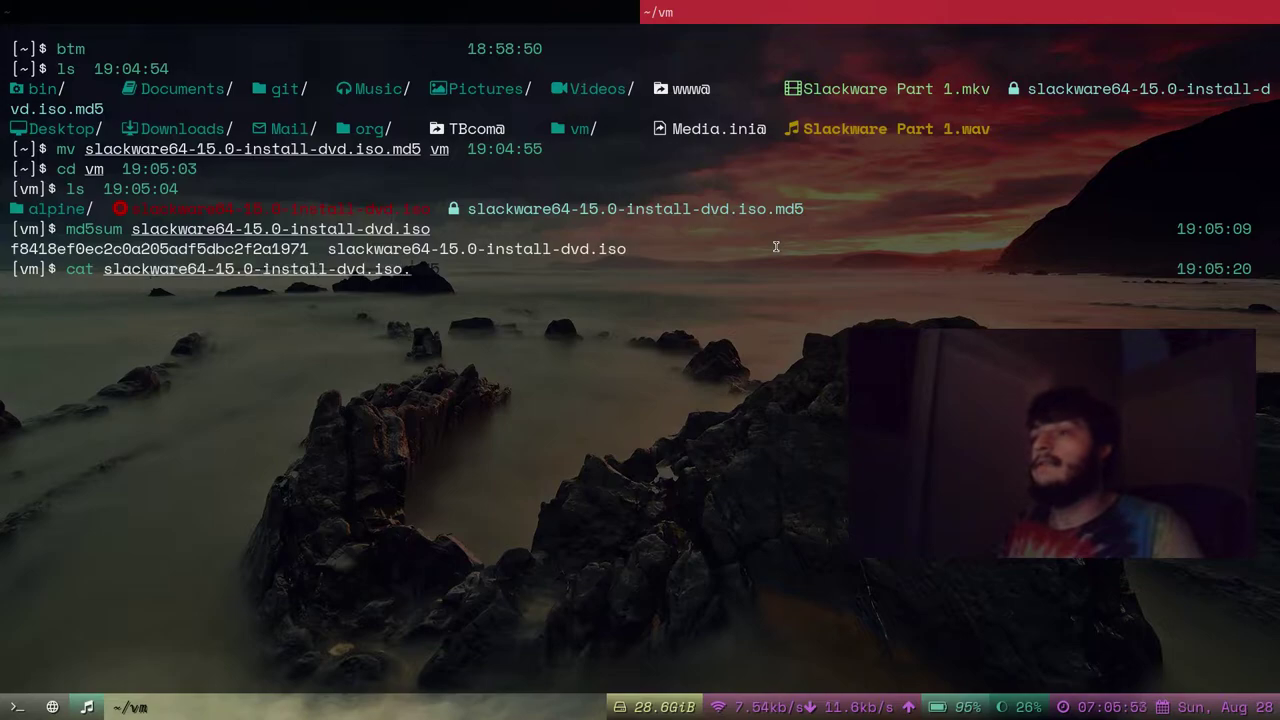
type(".")
key("Tab")
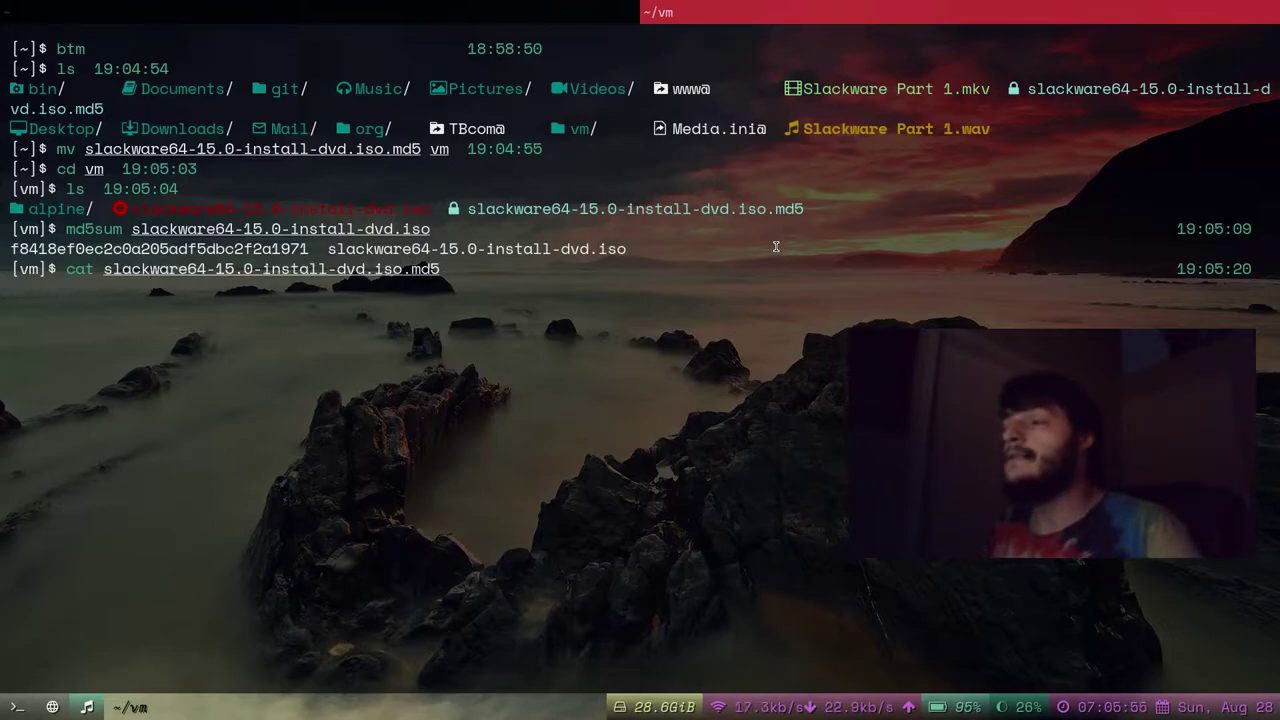
key("Return")
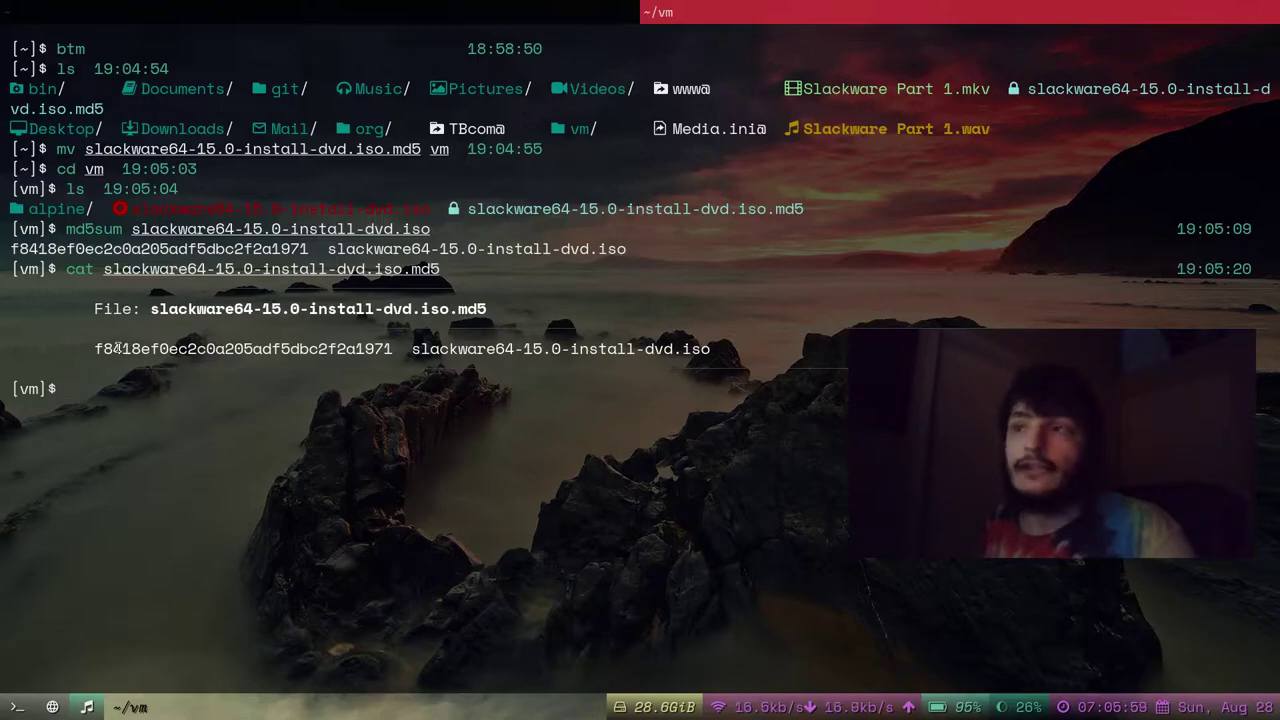
left_click_drag(94, 349, 392, 349)
left_click(380, 349)
left_click_drag(445, 269, 107, 269)
left_click(120, 268)
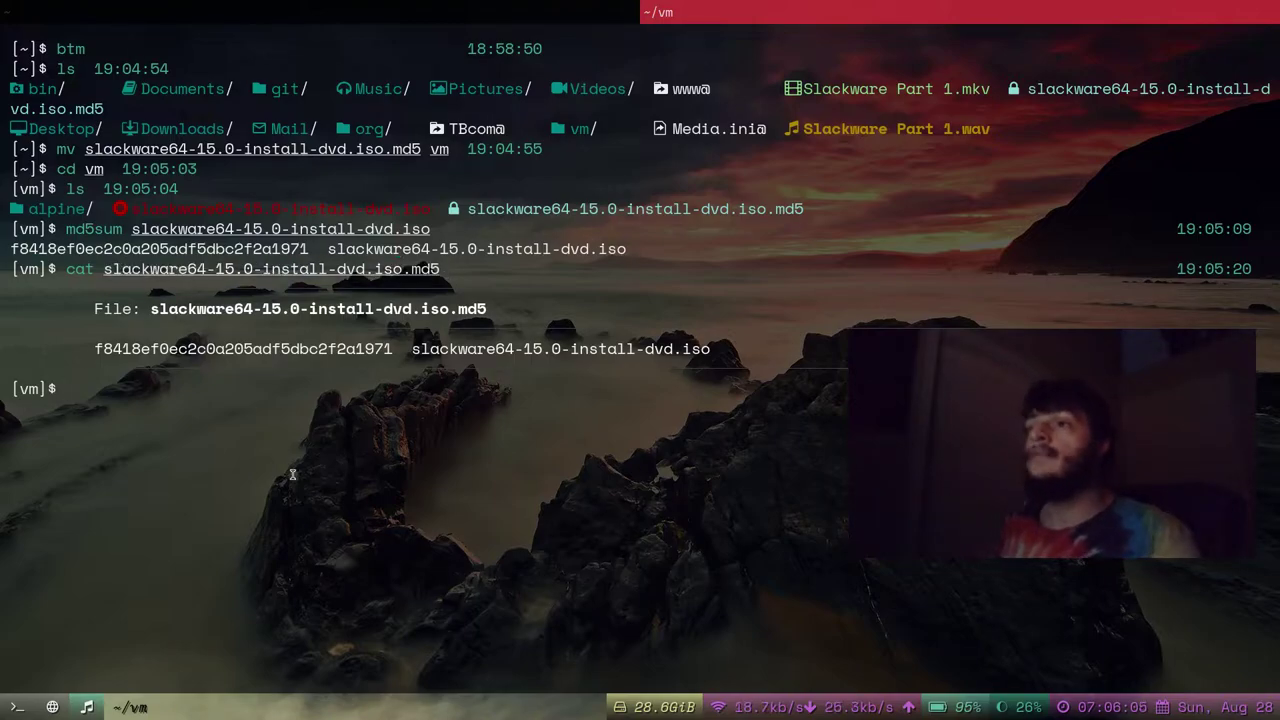
key("ctrl+l")
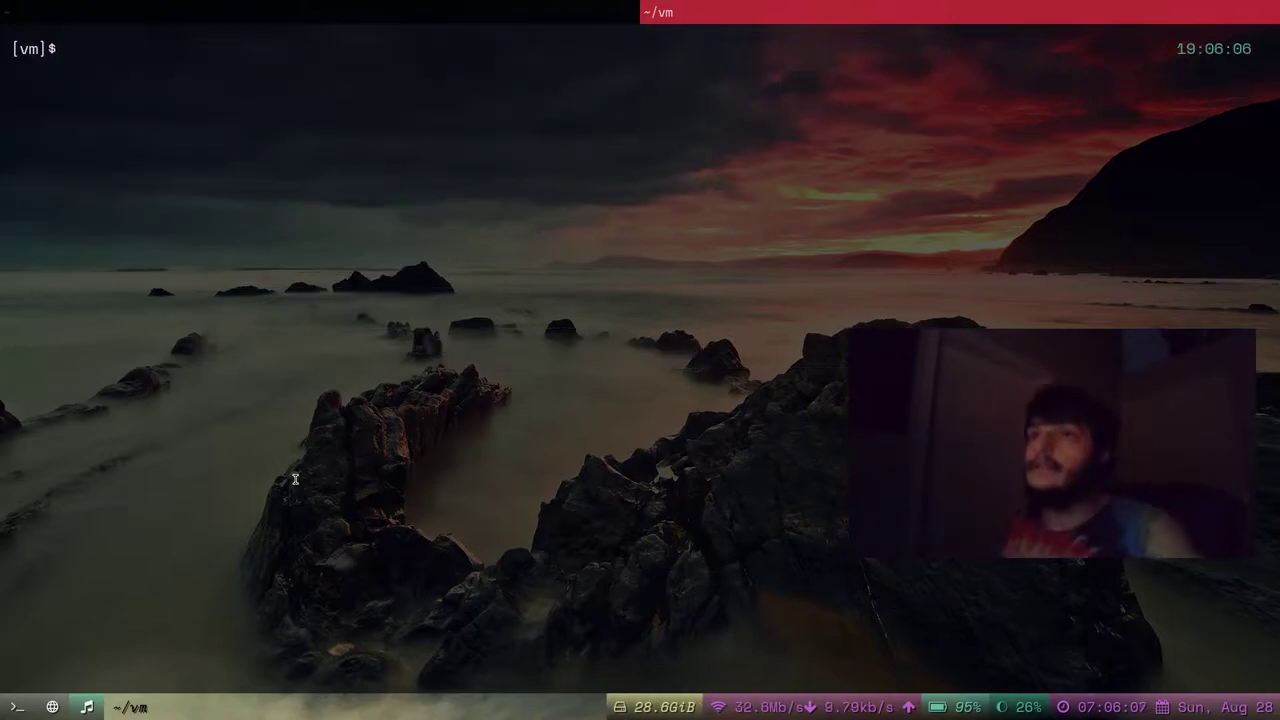
Enter the virt-manager command in the home-directory terminal.
left_click(408, 4)
left_click(914, 4)
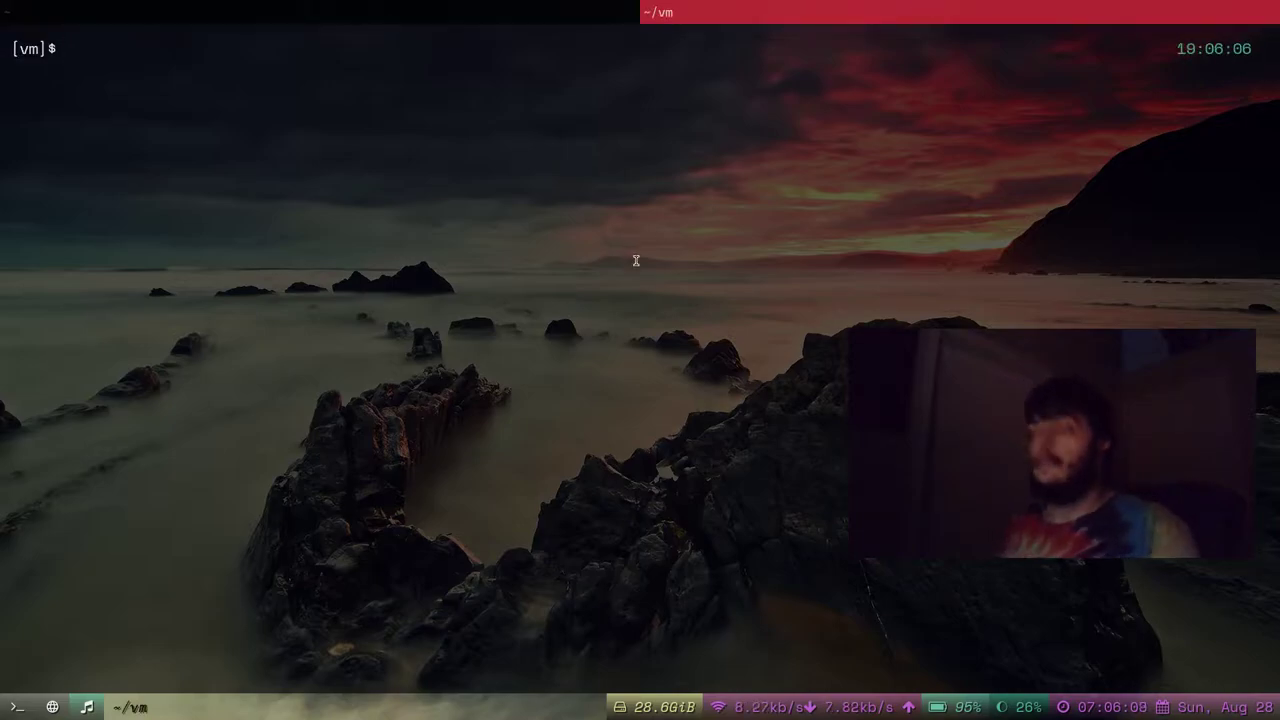
left_click(408, 4)
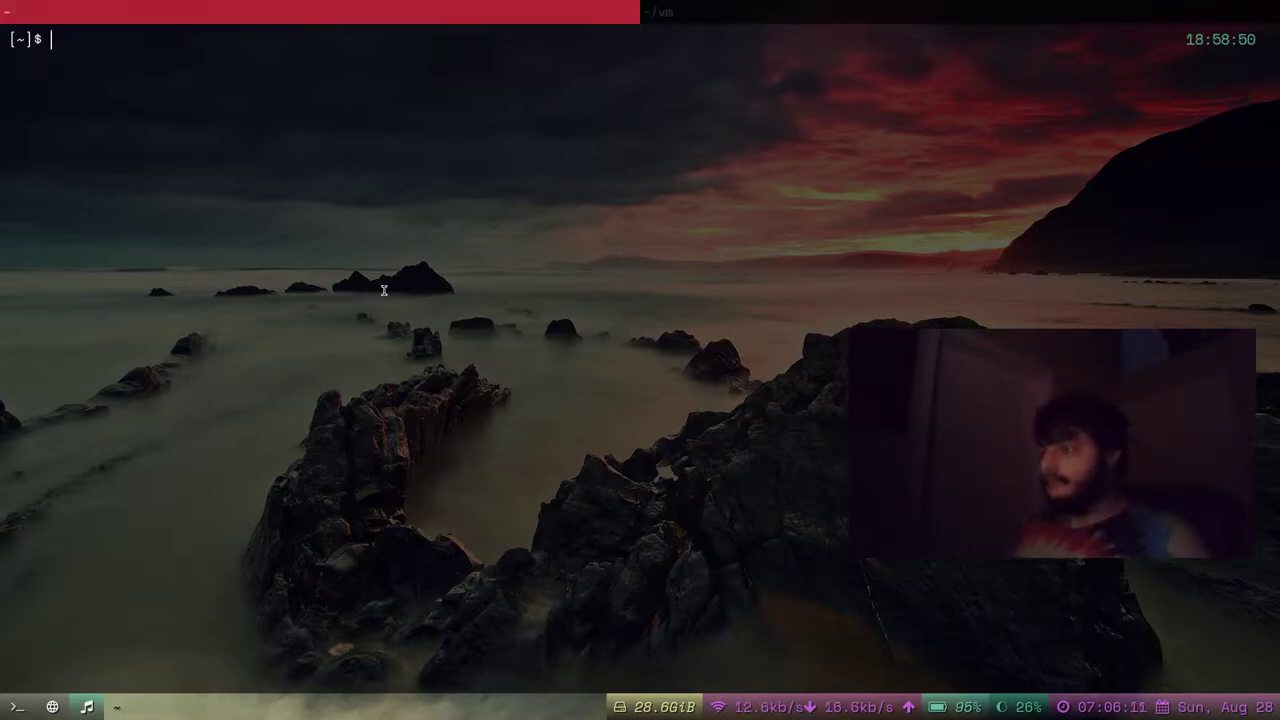
left_click_drag(1050, 440, 1064, 450)
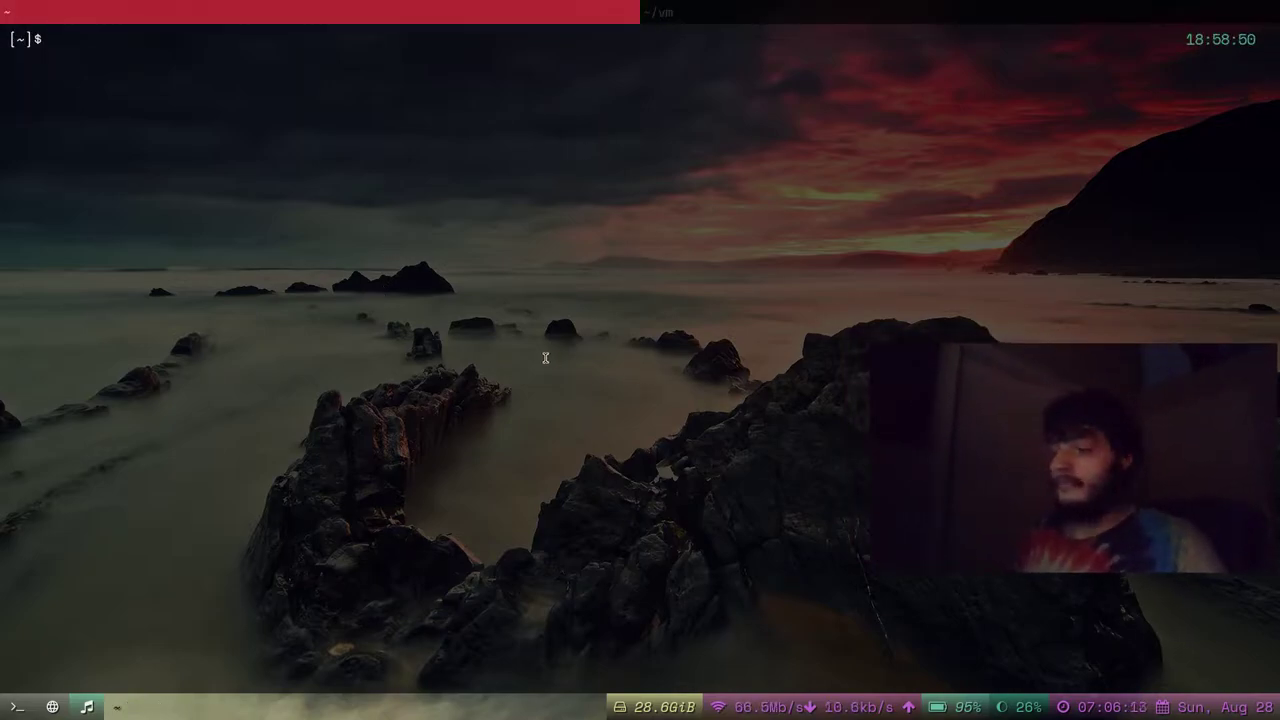
type("virt-manager")
Launch virt-manager and start a new local-media VM using slackware64-15.0-install-dvd.iso from the vm pool.
key("Return")
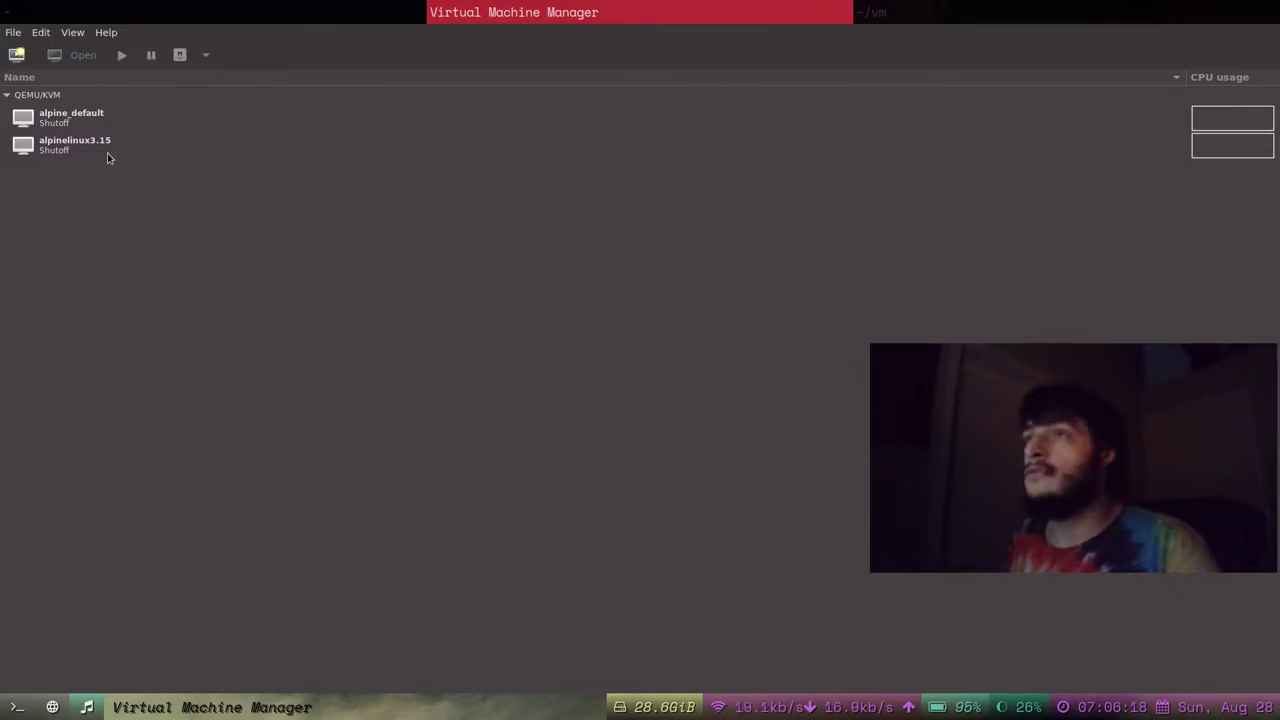
left_click(17, 56)
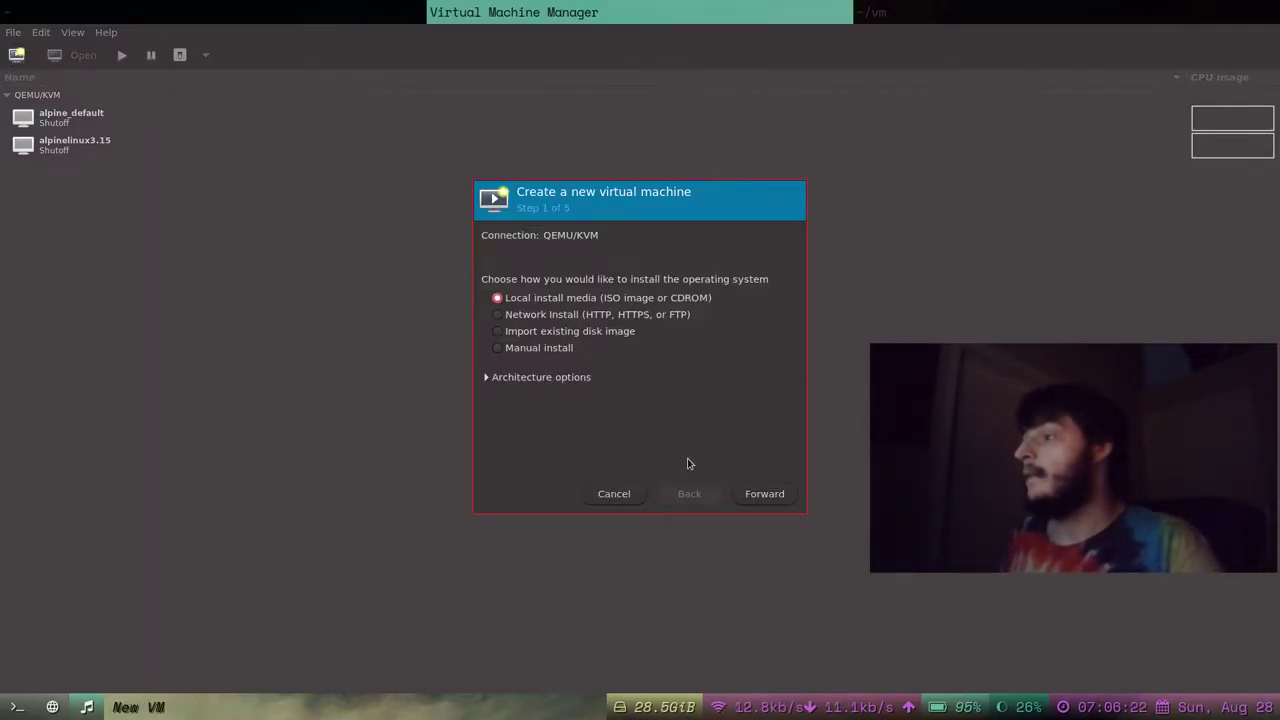
left_click(771, 497)
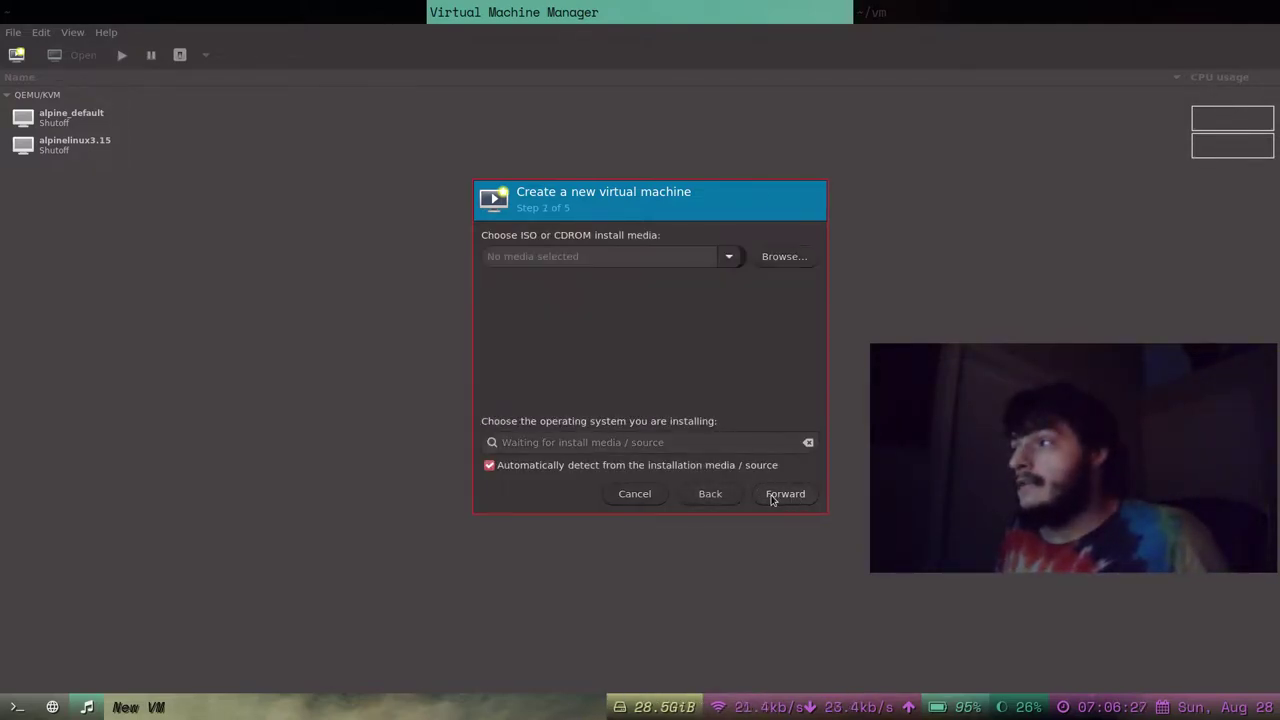
left_click(776, 257)
left_click(478, 260)
left_click(478, 231)
left_click(480, 260)
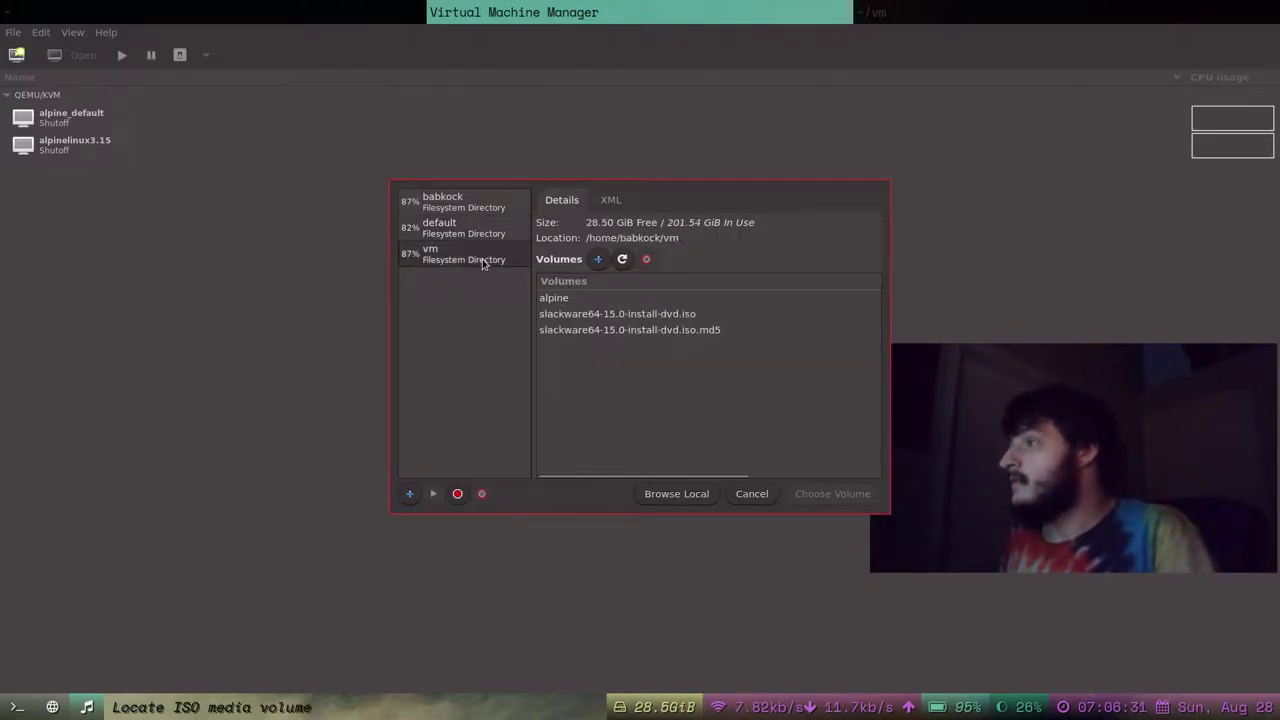
left_click(710, 312)
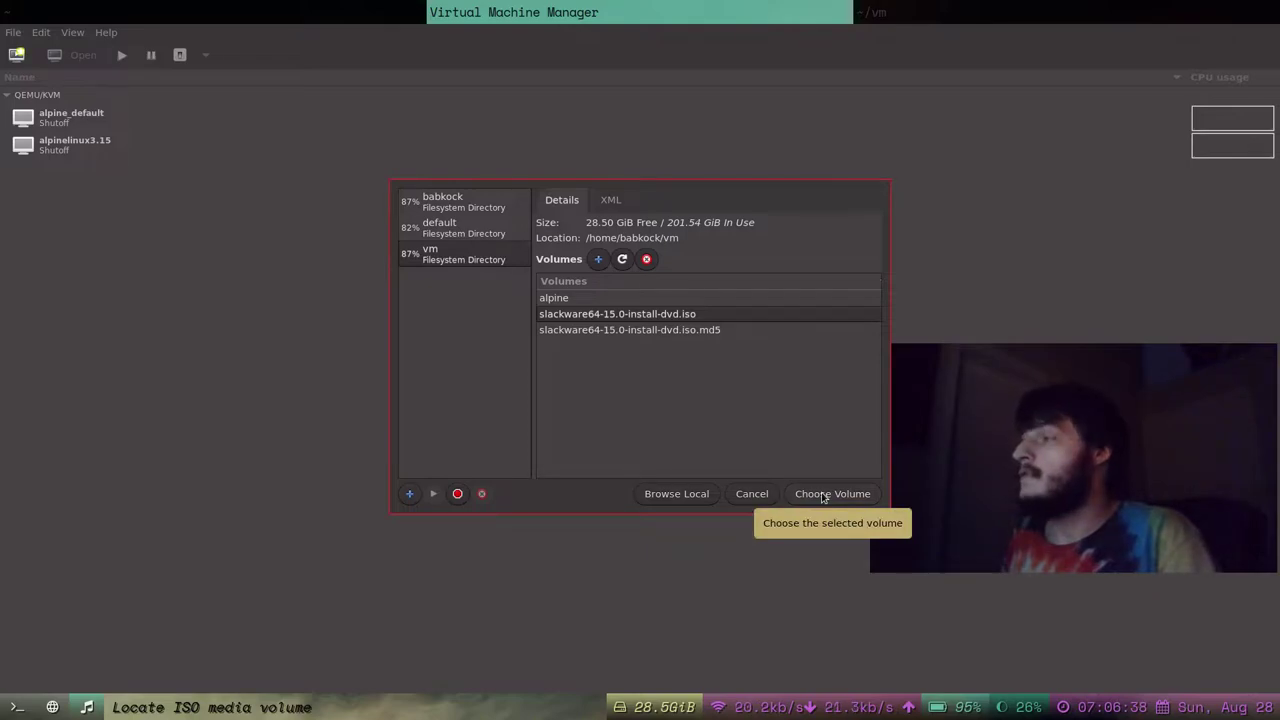
left_click(823, 494)
Turn off OS auto-detection and choose Slackware -current as the operating system.
left_click(589, 466)
left_click(603, 441)
type("slack")
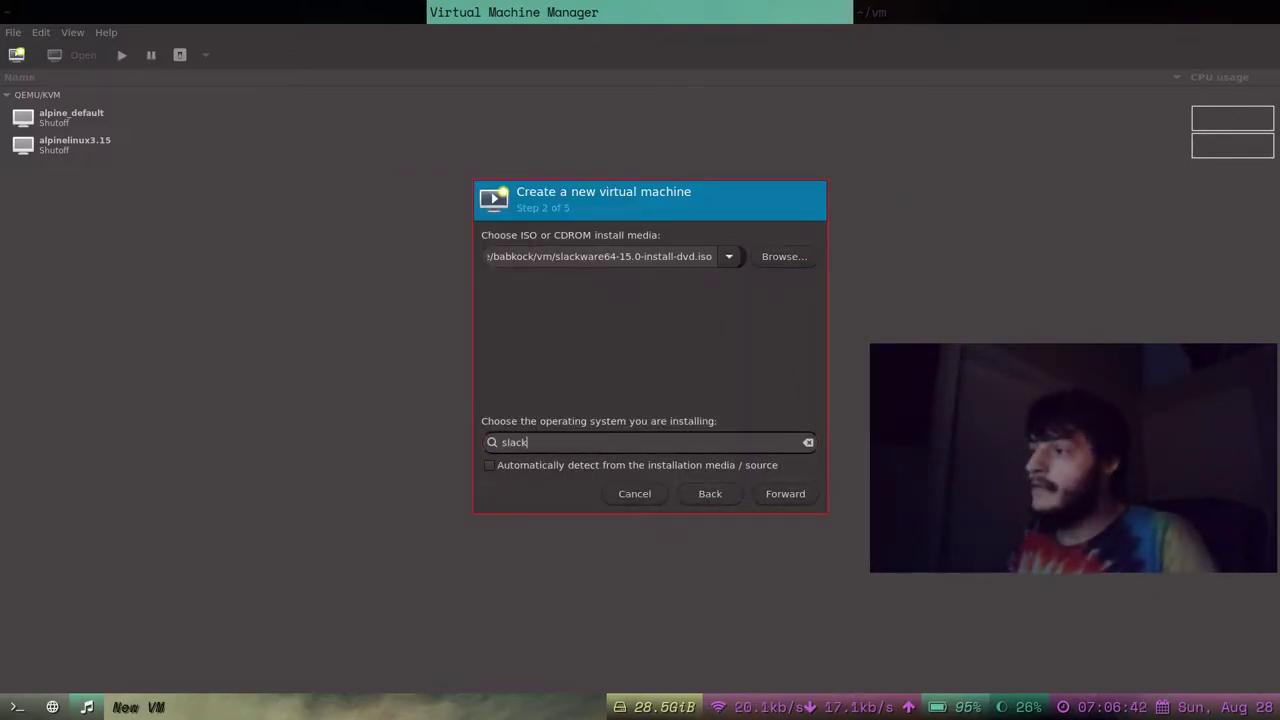
type("ware")
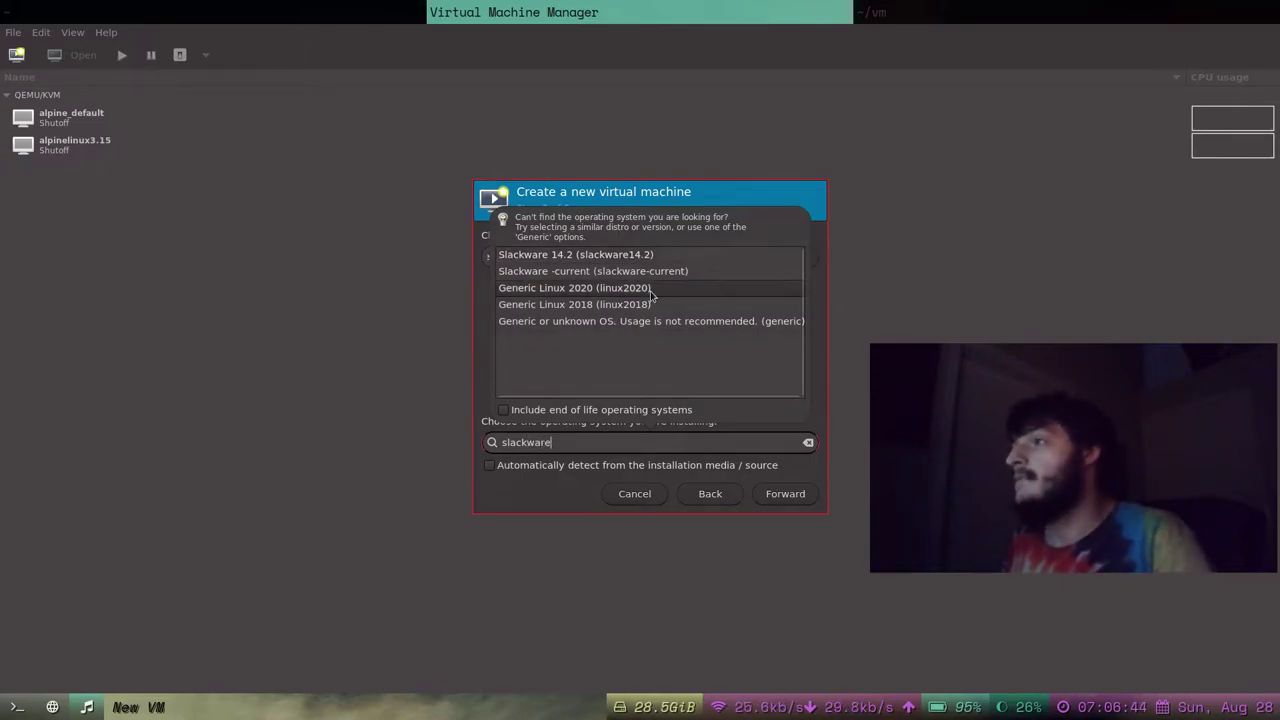
left_click(658, 270)
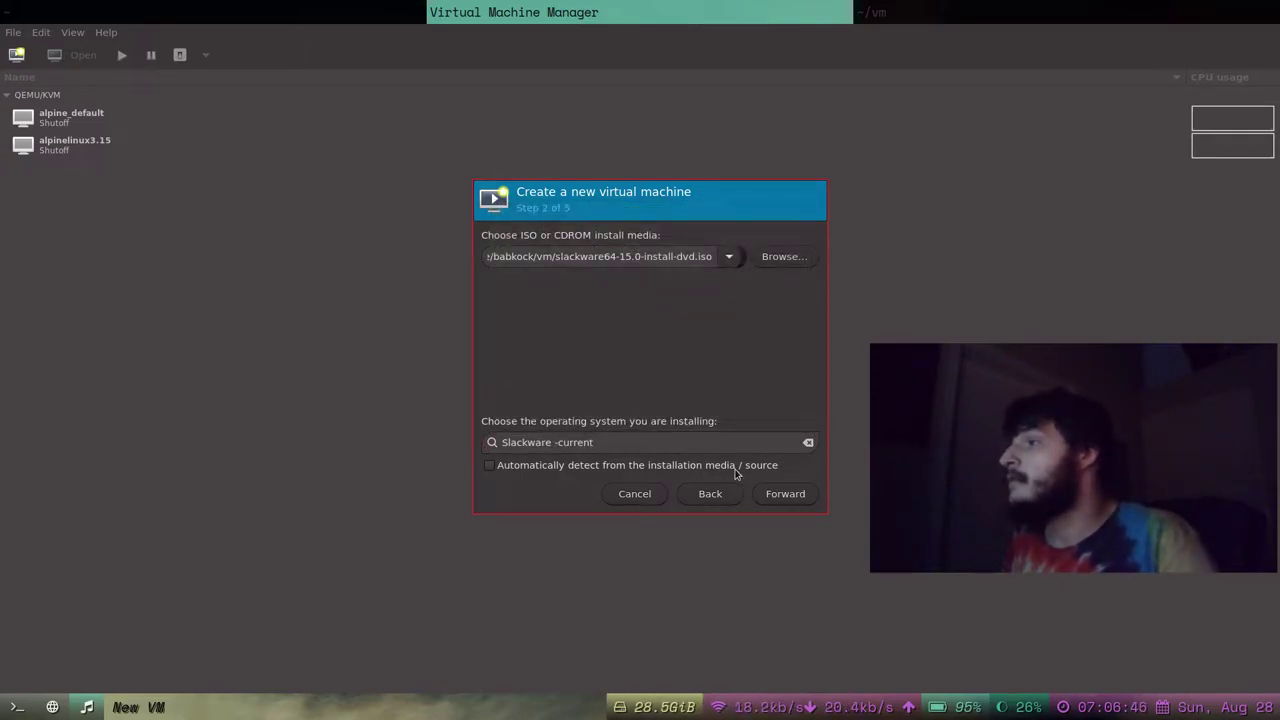
Set the new VM to 4 CPUs and 4098 MiB of memory.
left_click(783, 494)
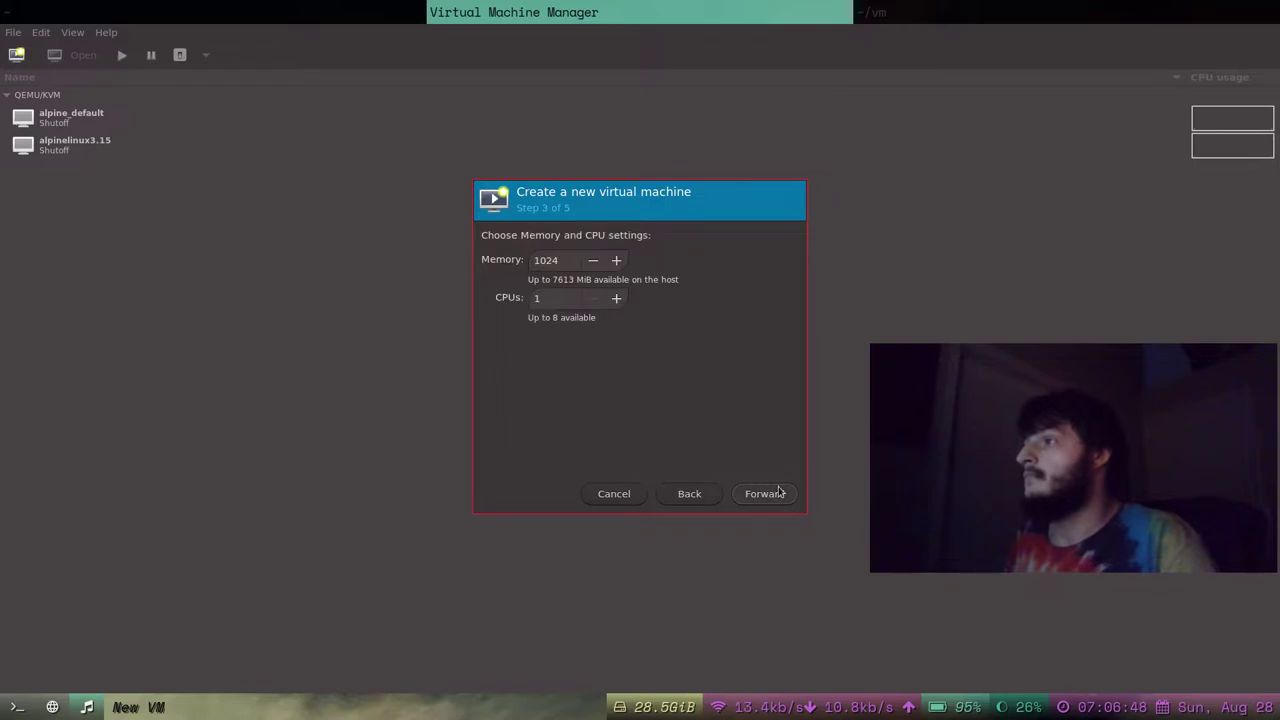
double_click(542, 301)
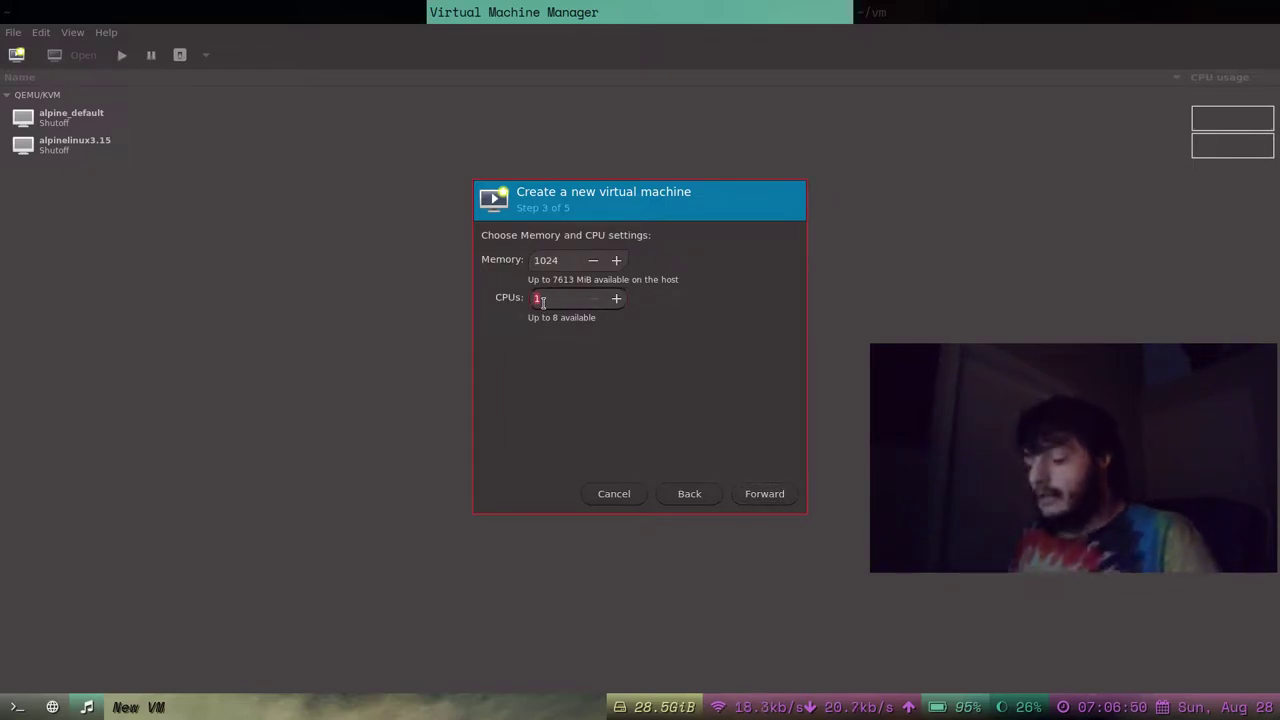
type("4")
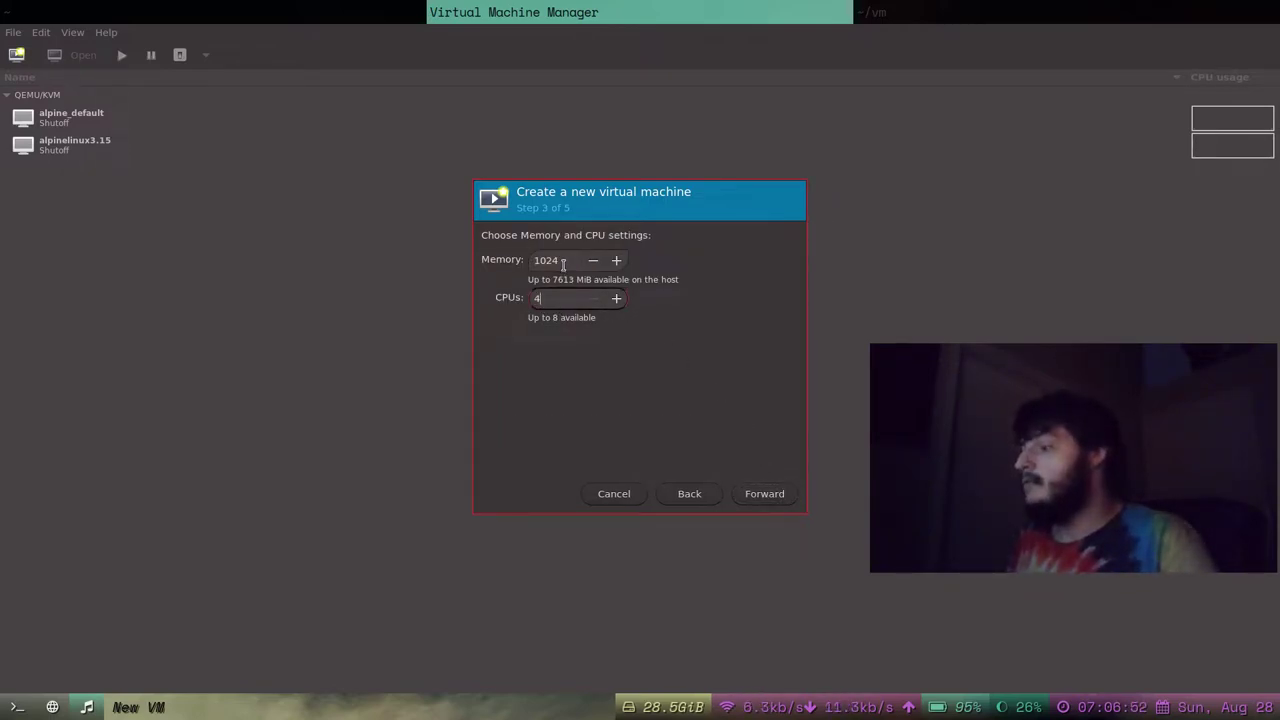
double_click(563, 262)
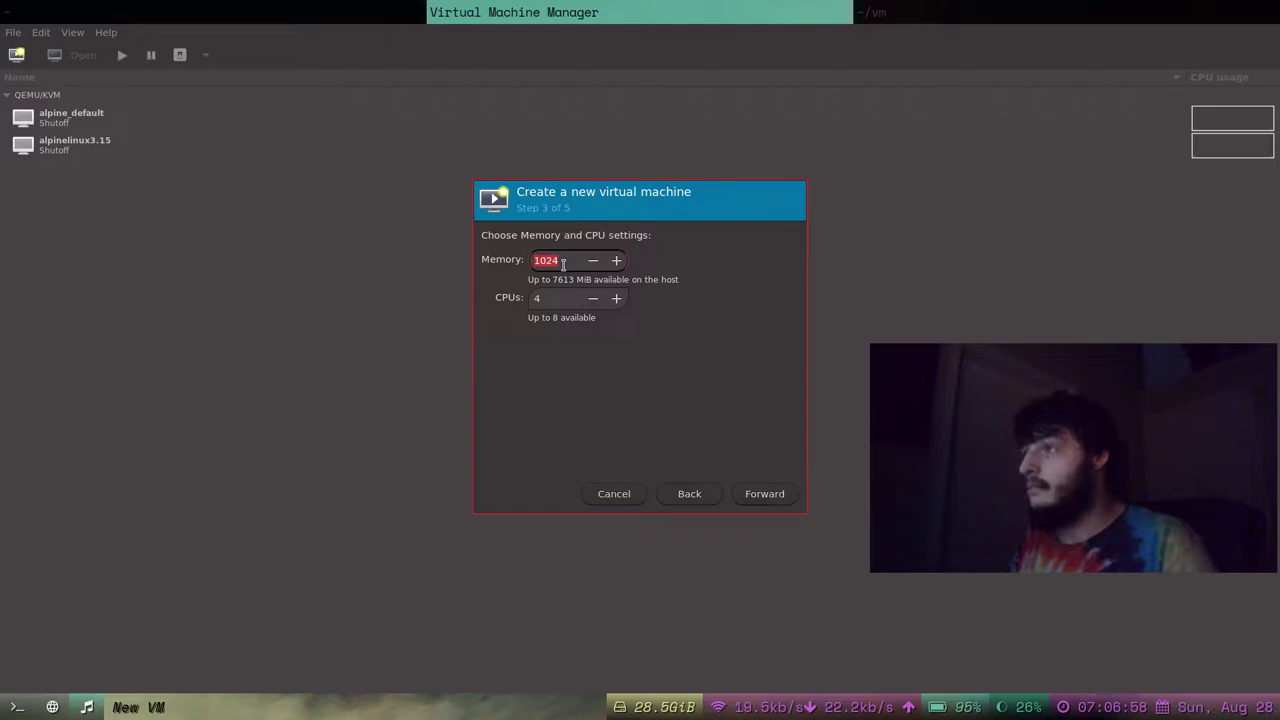
type("3")
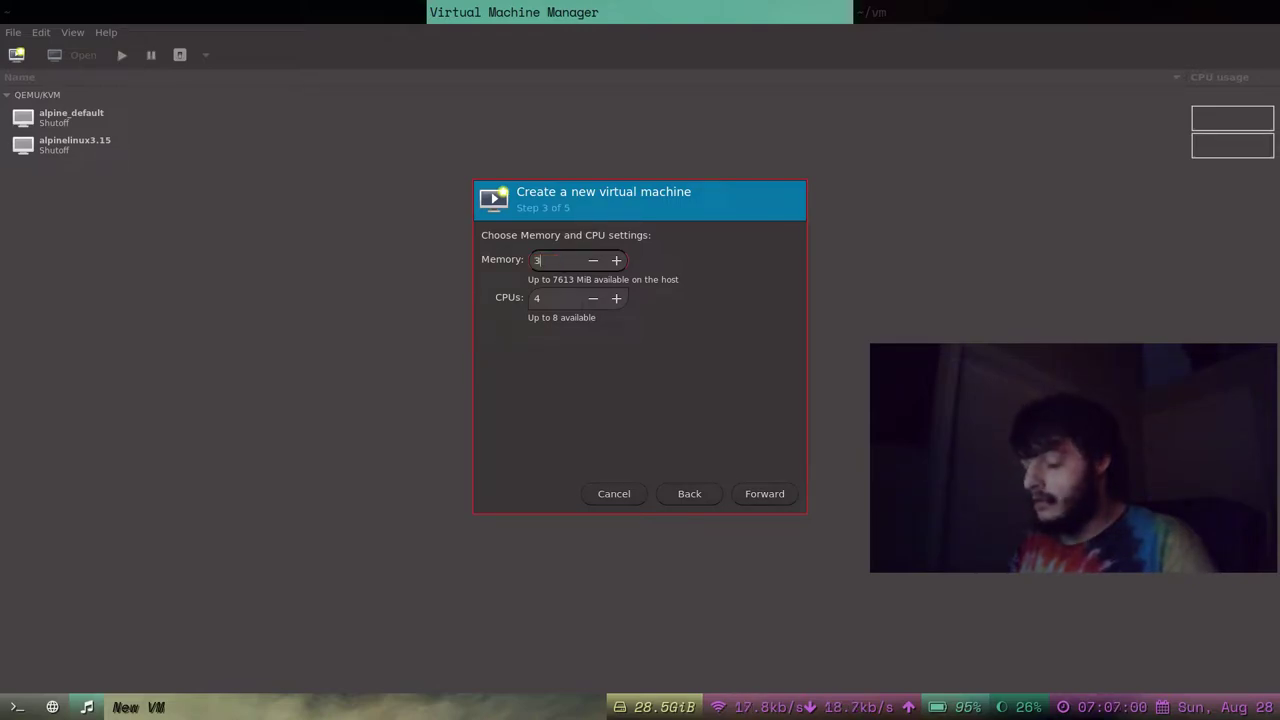
key("BackSpace")
type("4098")
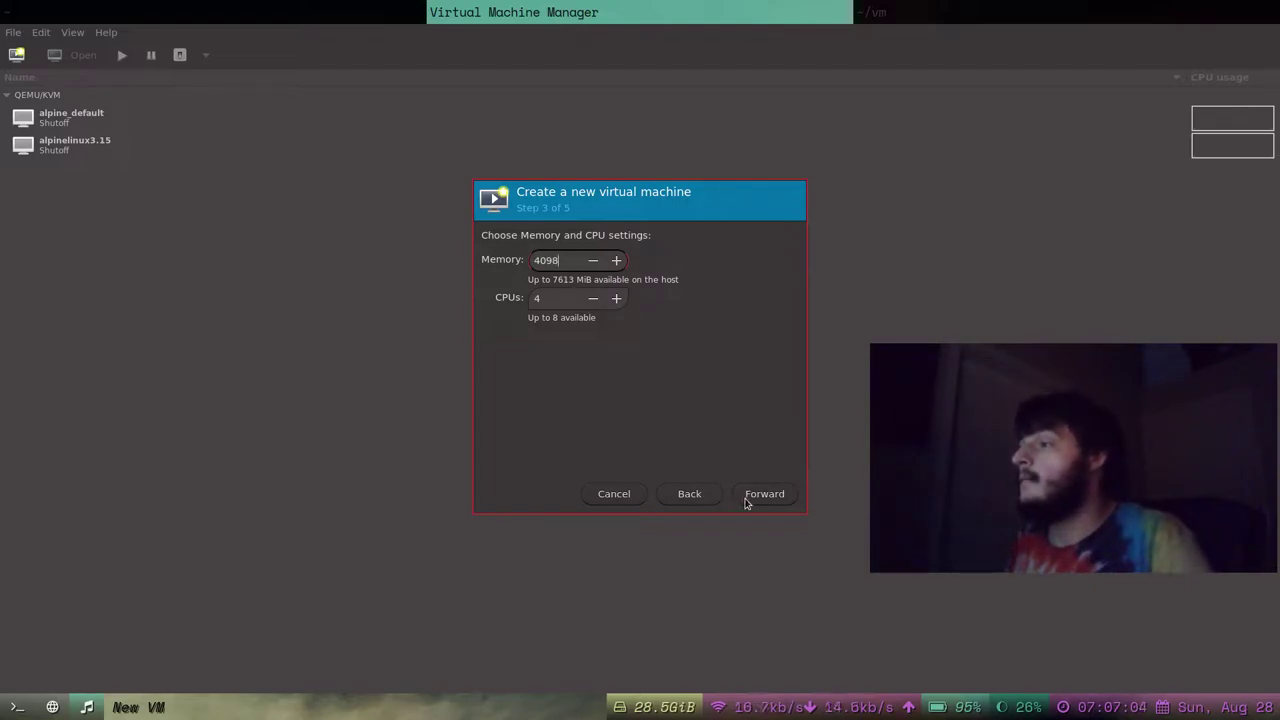
Set the VM's disk image size to 19.0 GiB.
left_click(762, 494)
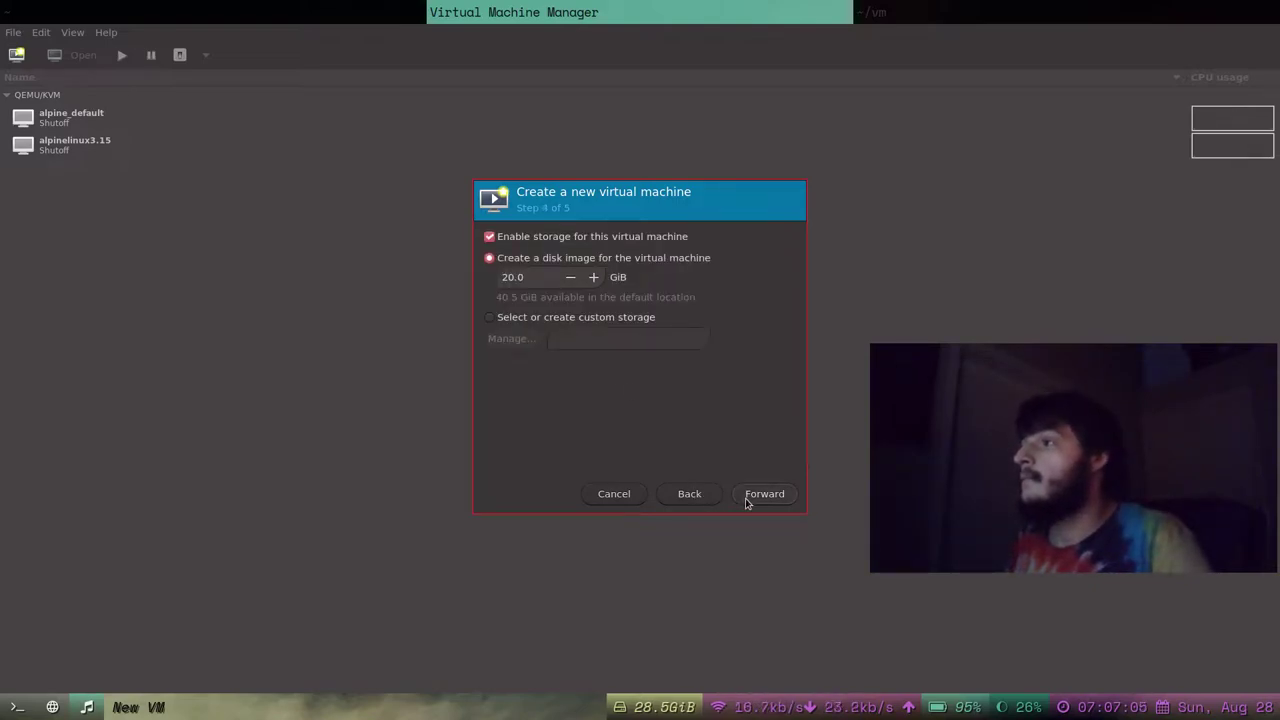
double_click(542, 270)
key("BackSpace")
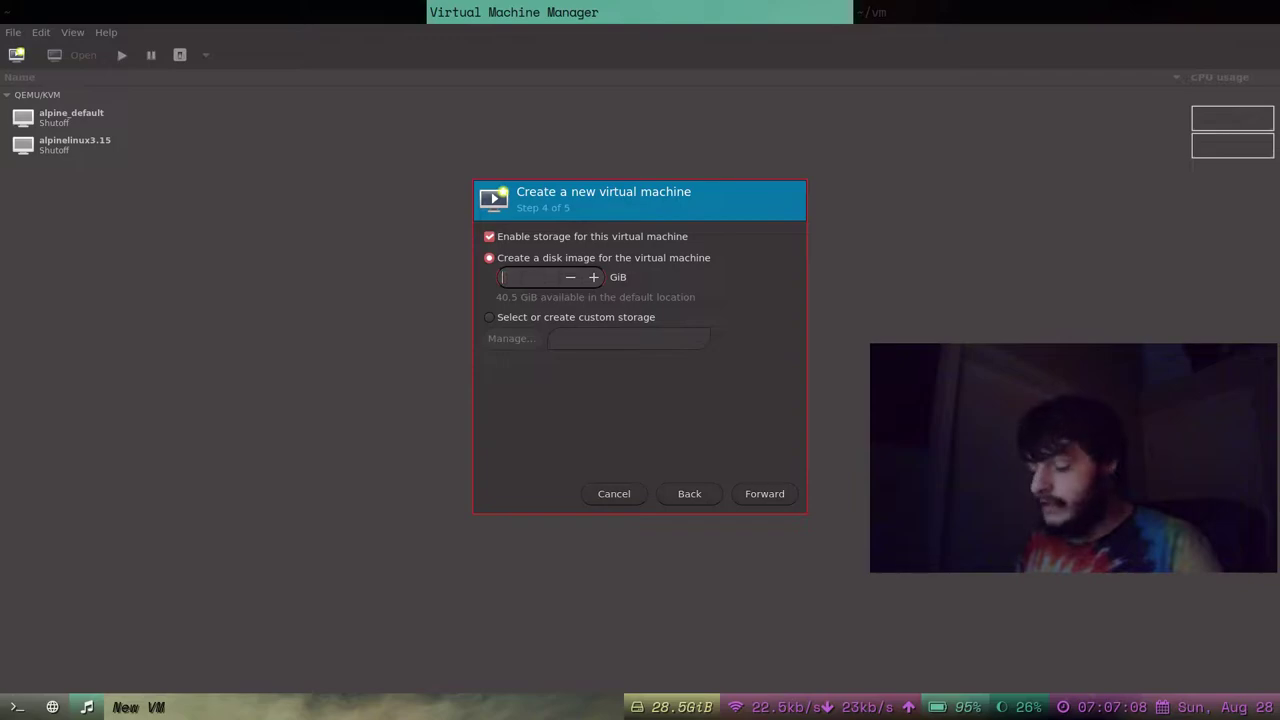
type("19")
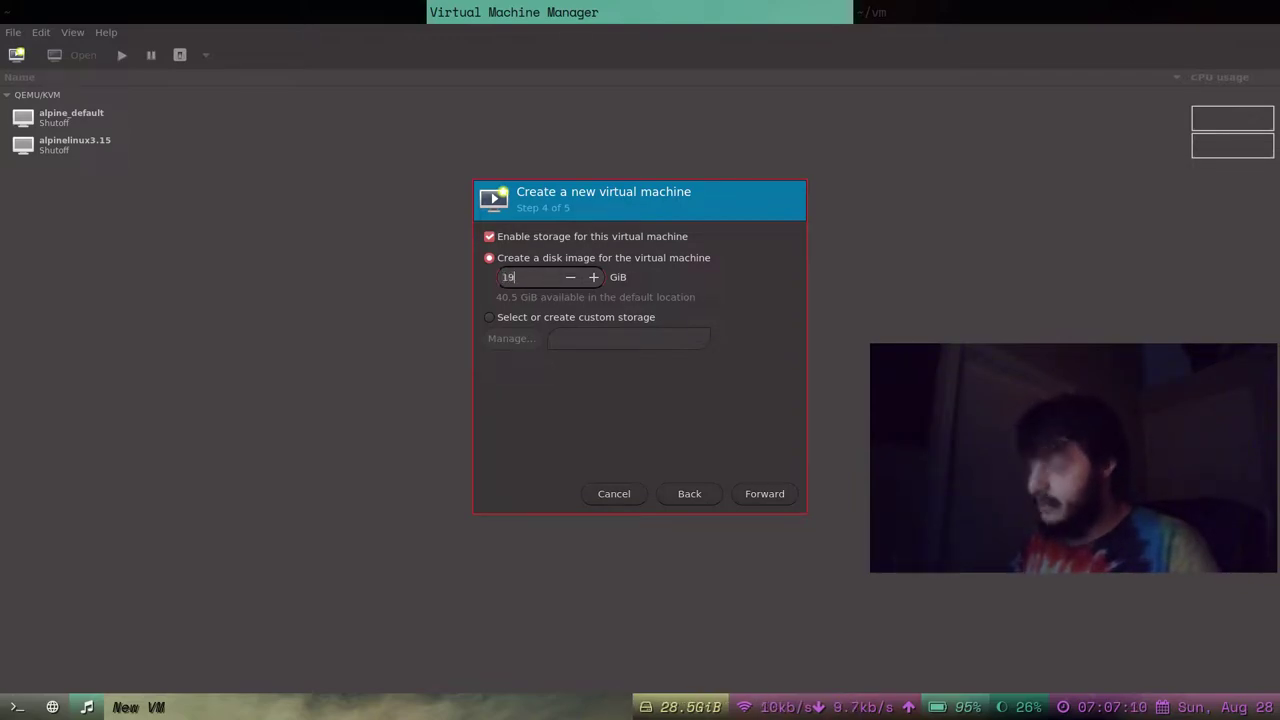
type(".0")
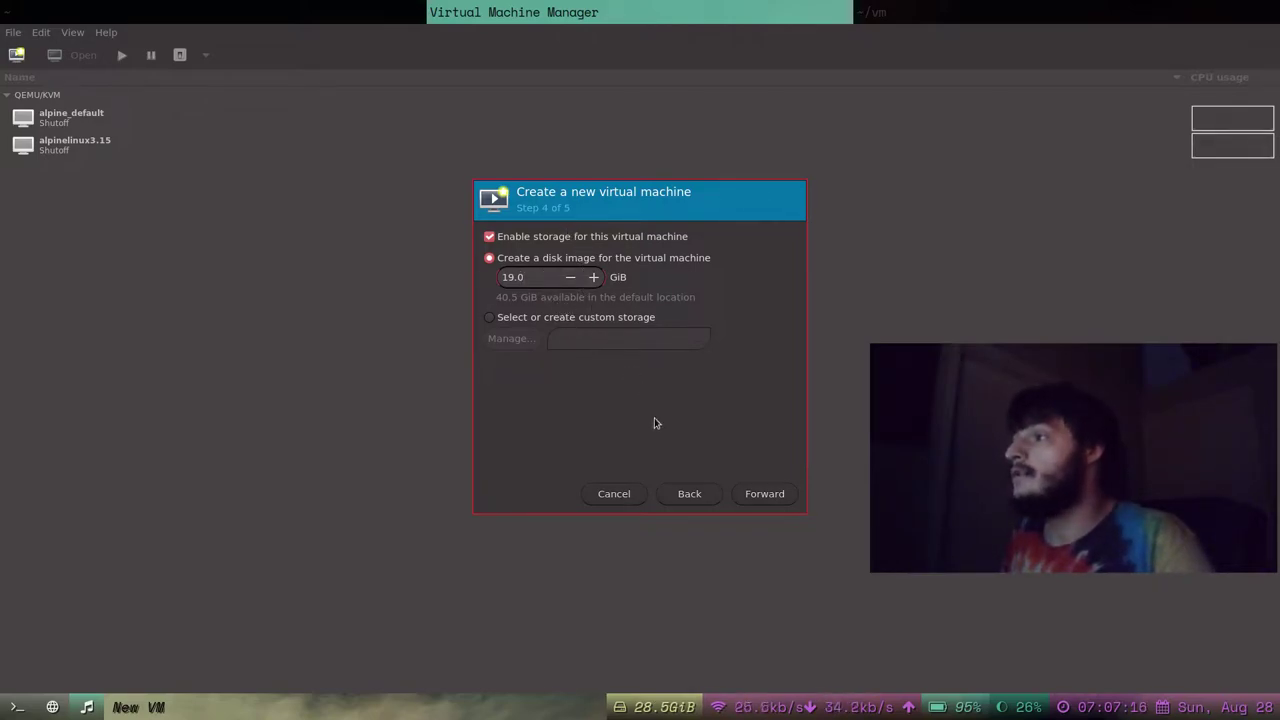
Confirm the default NAT network on the summary page and finish creating slackware-current.
left_click(768, 494)
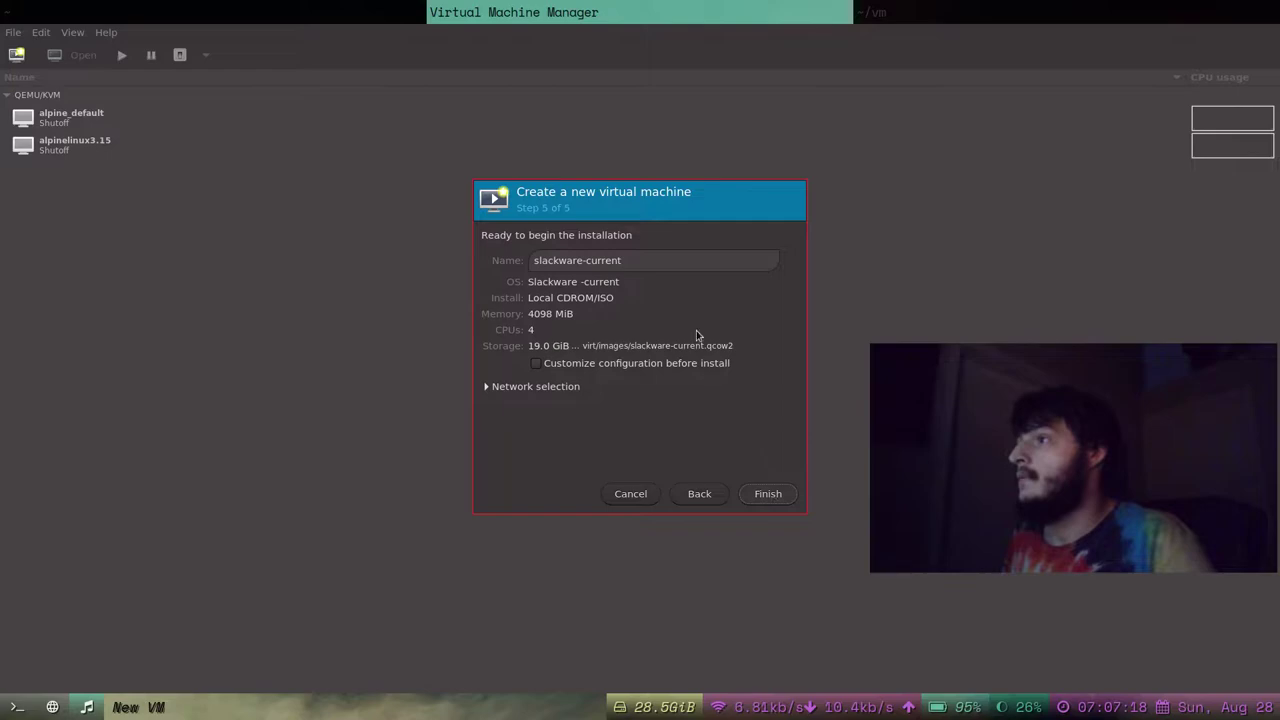
left_click(566, 387)
left_click(567, 388)
left_click(568, 388)
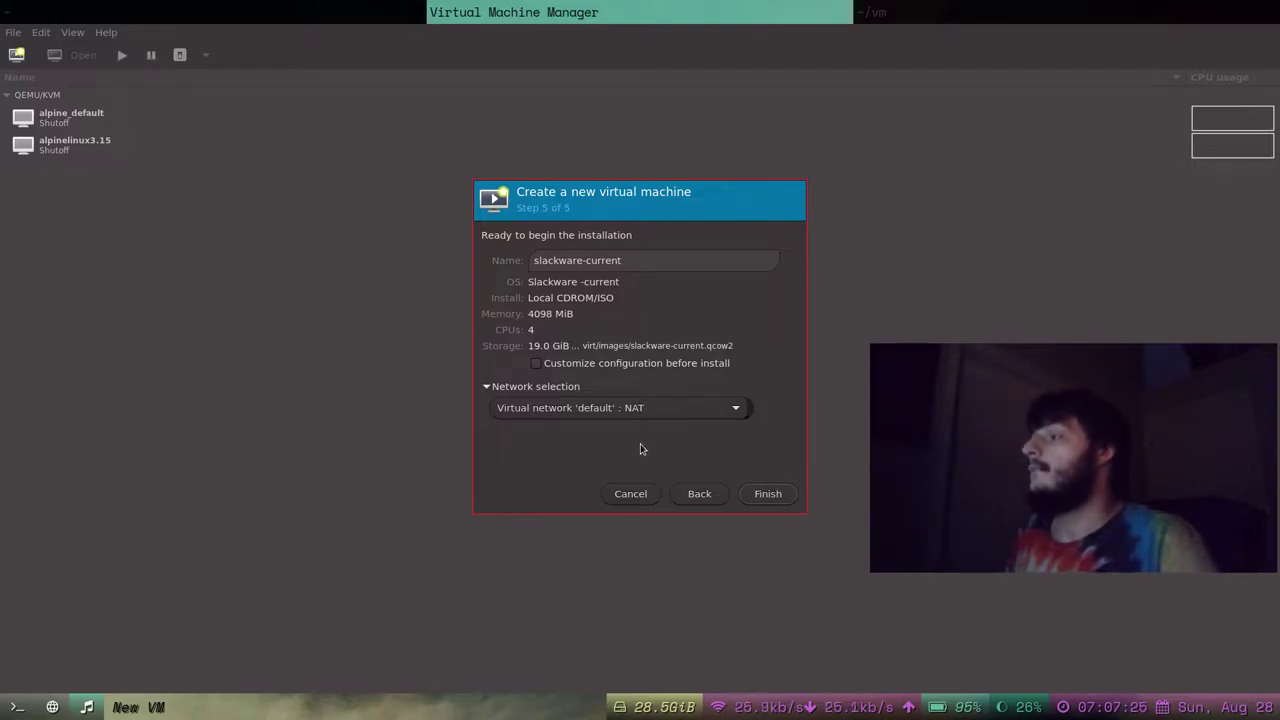
left_click(762, 497)
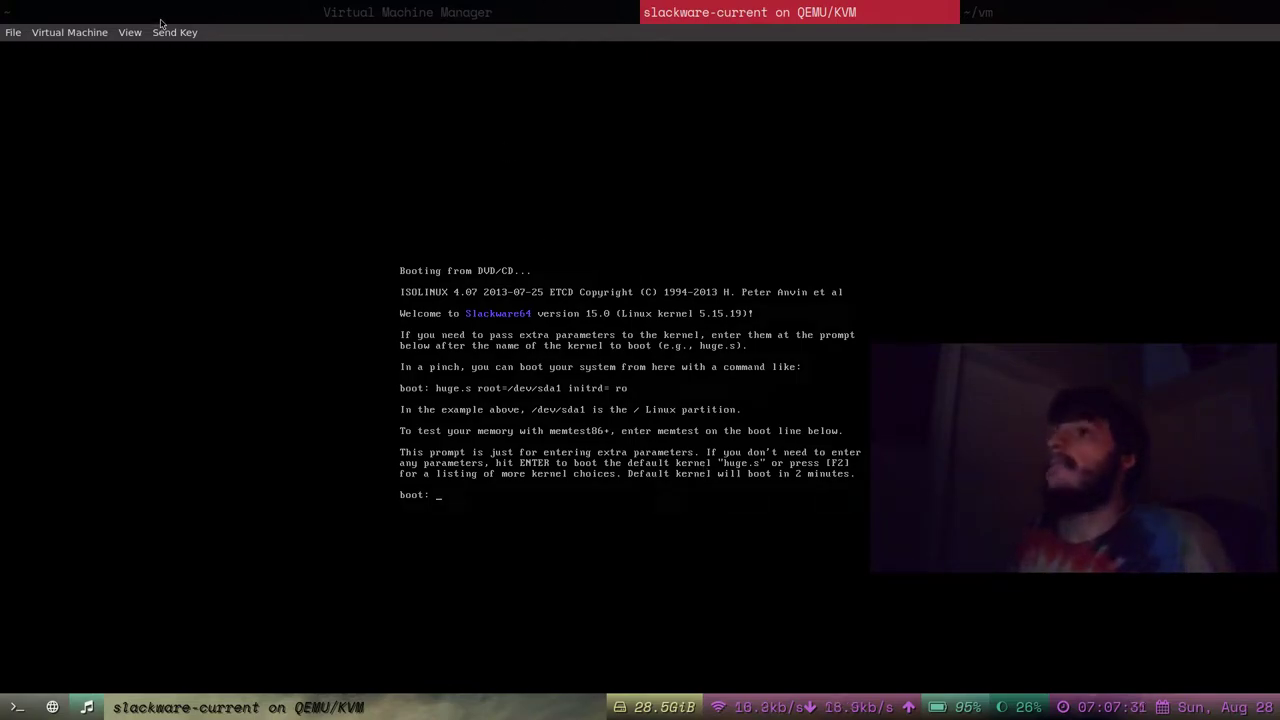
Set View > Scale Display to Always and click into the console to capture input.
left_click(129, 33)
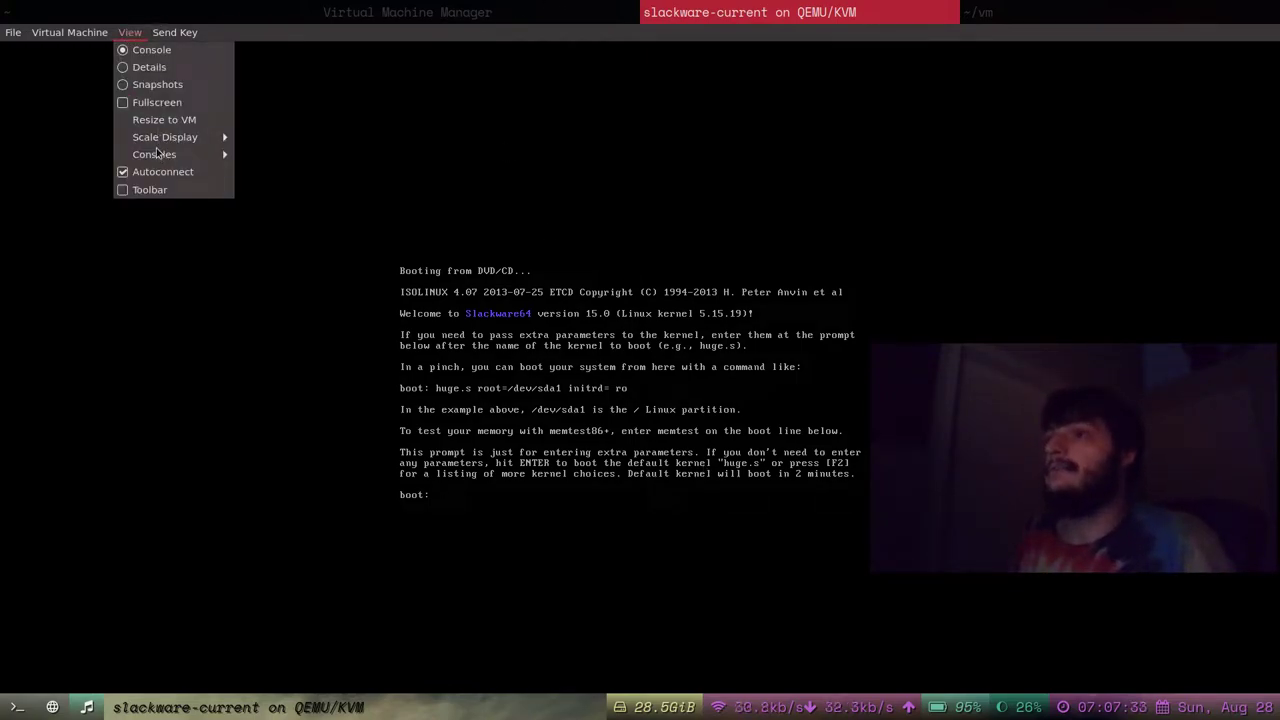
left_click(135, 34)
left_click(135, 34)
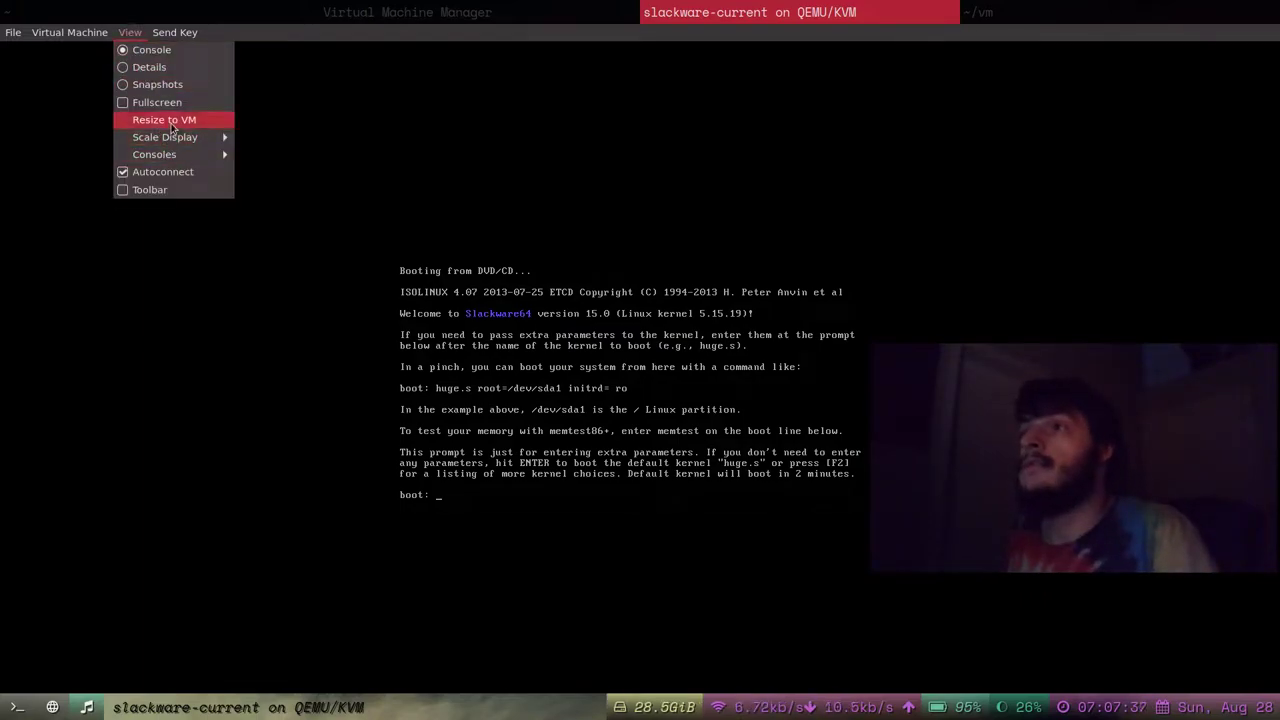
mouse_move(176, 140)
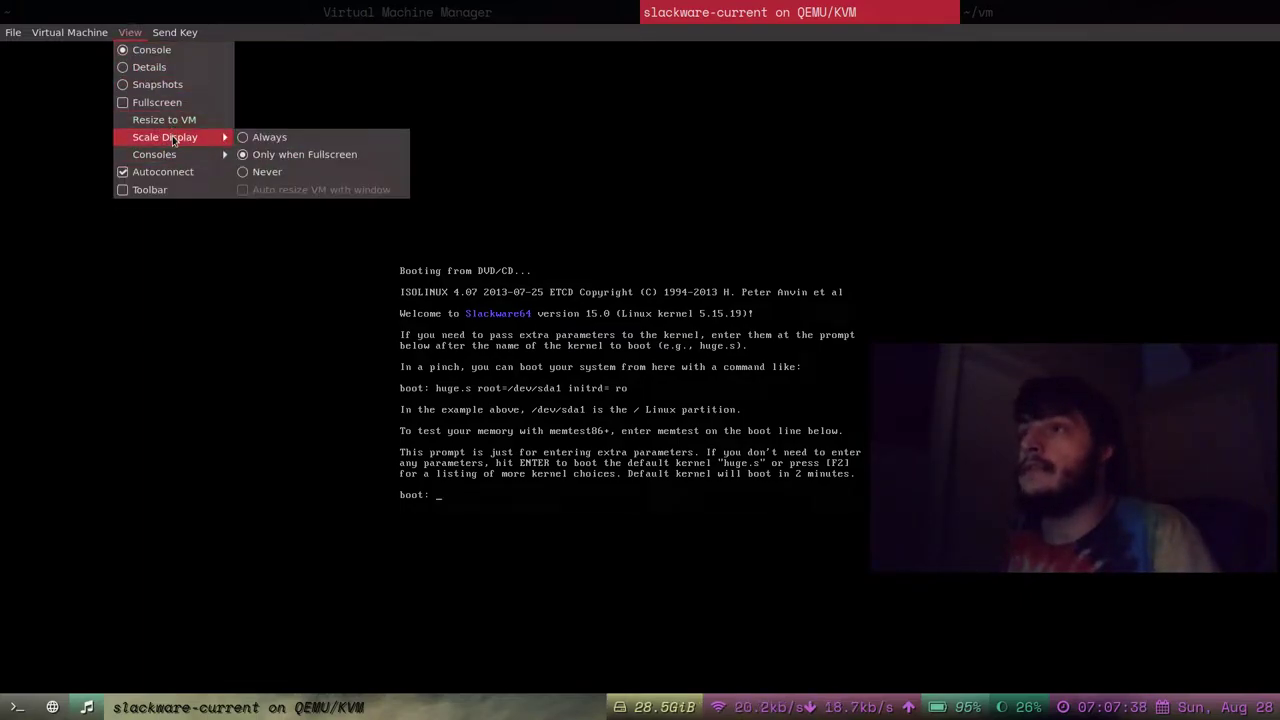
left_click(256, 145)
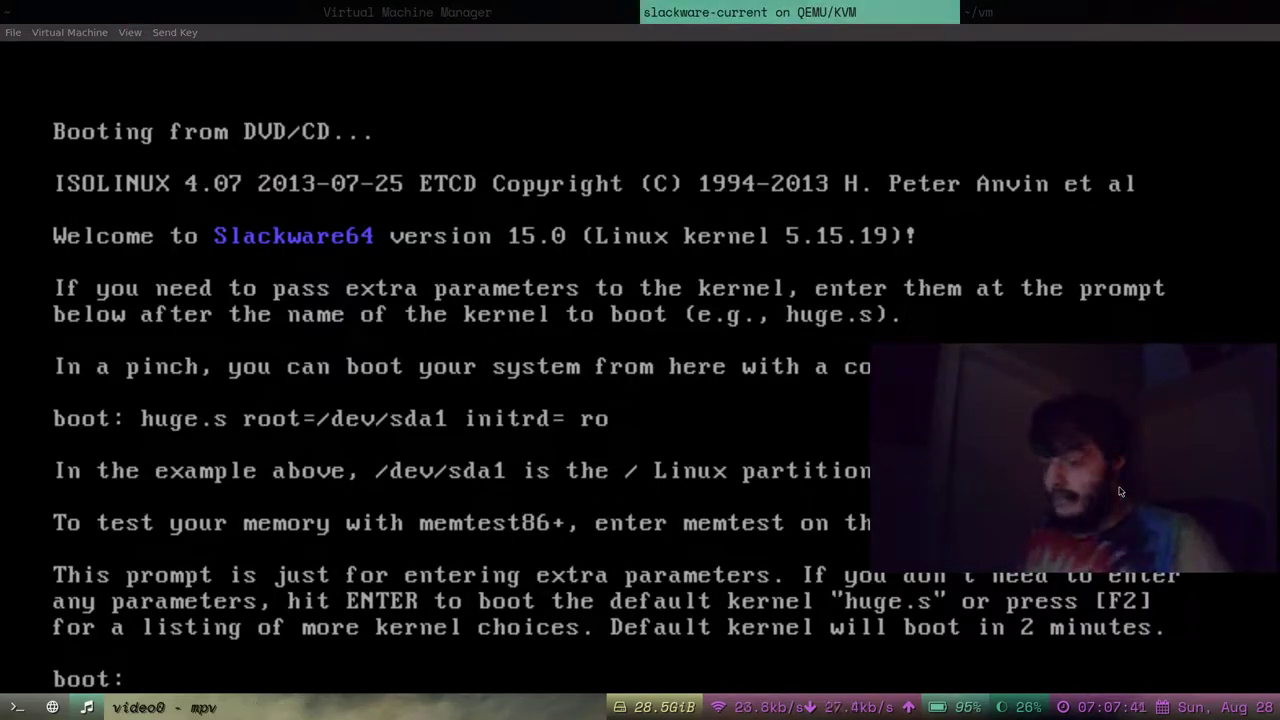
left_click_drag(1120, 491, 1120, 478)
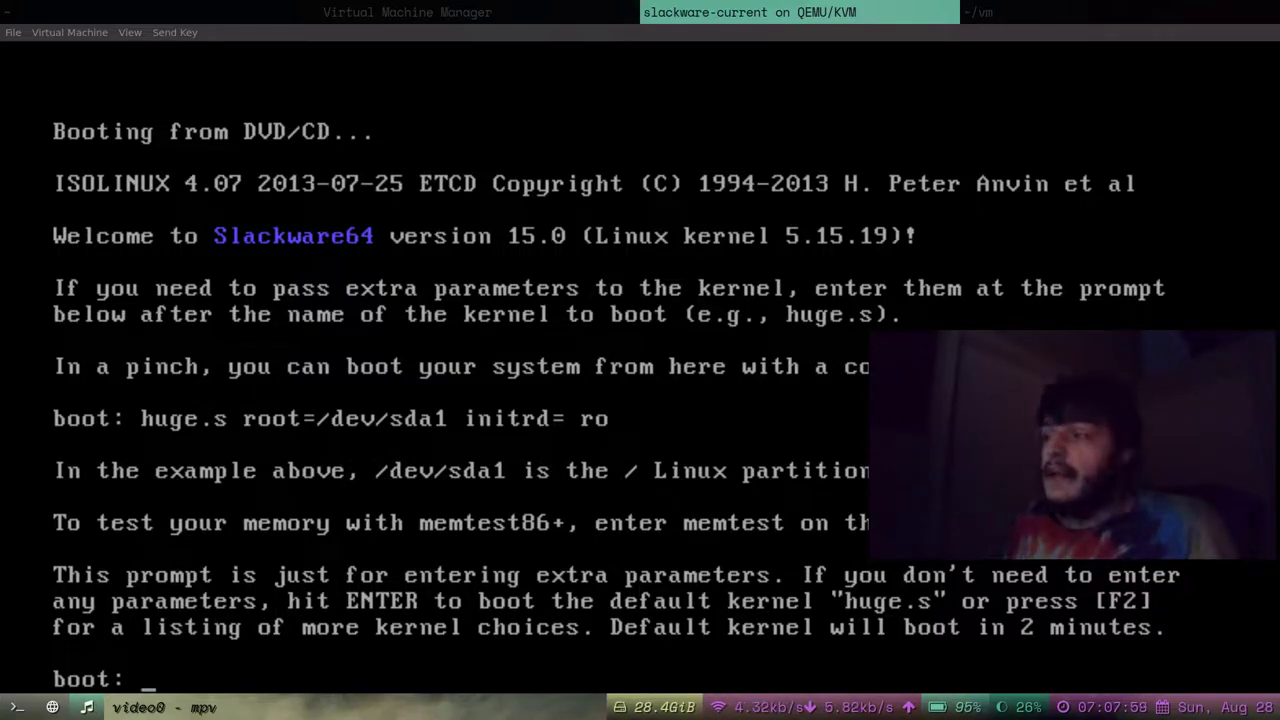
left_click_drag(1048, 464, 1033, 352)
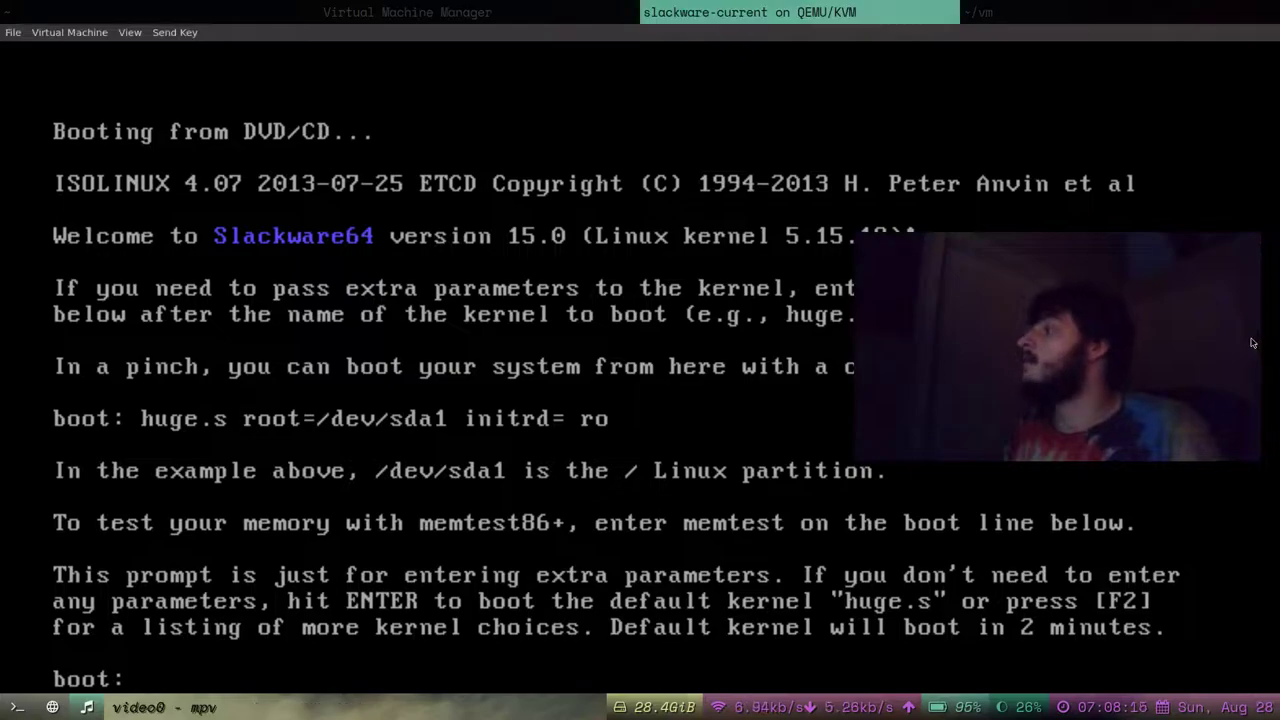
left_click(1245, 342)
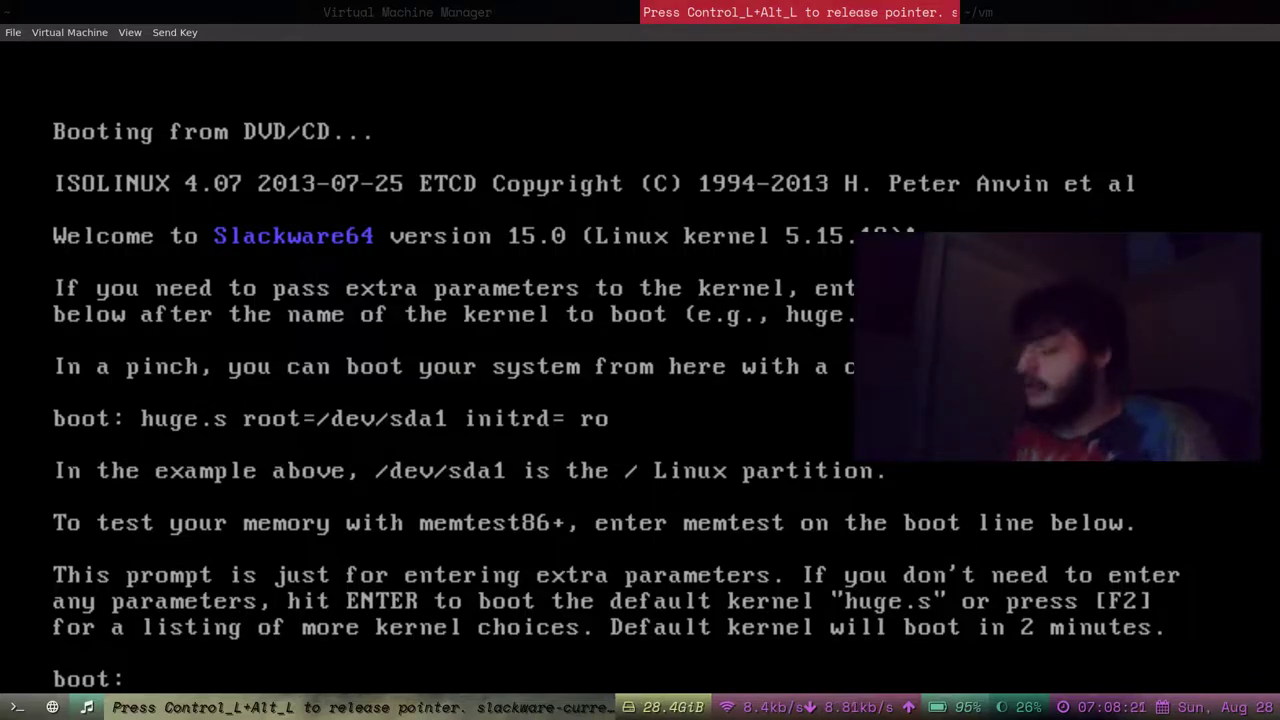
Boot the default huge.s kernel, then keep the US keyboard map.
key("Return")
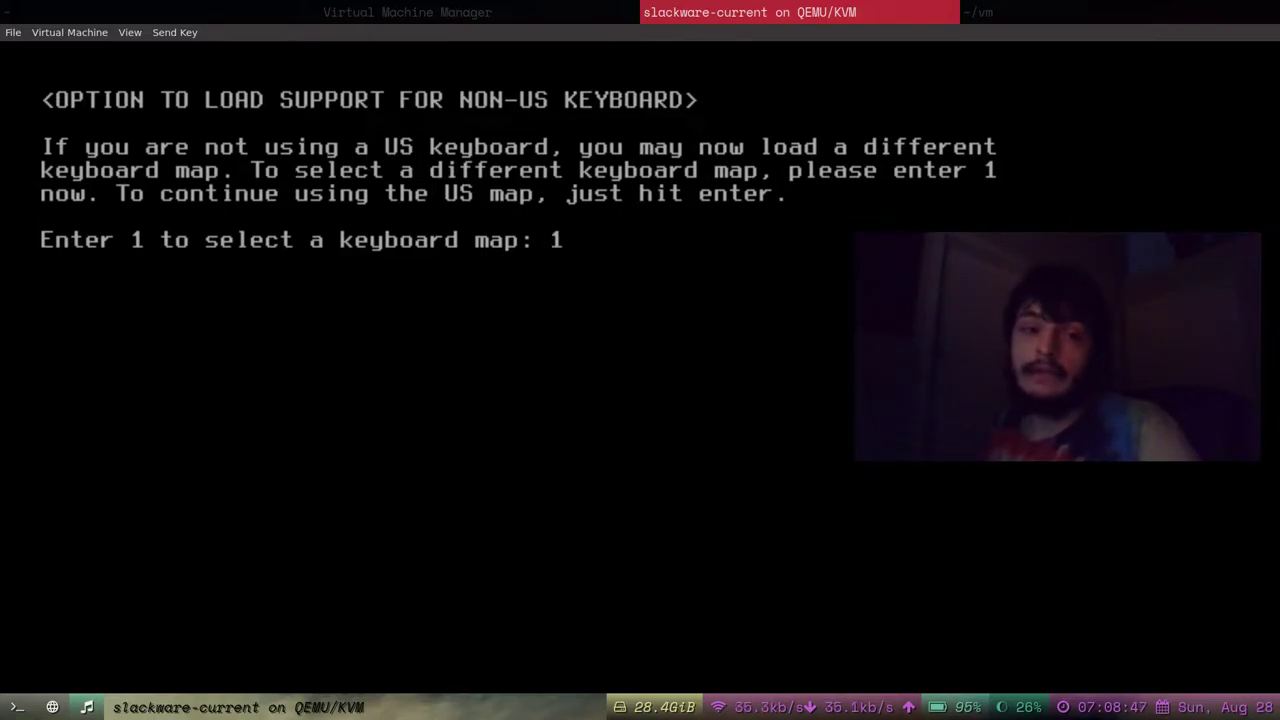
key("BackSpace")
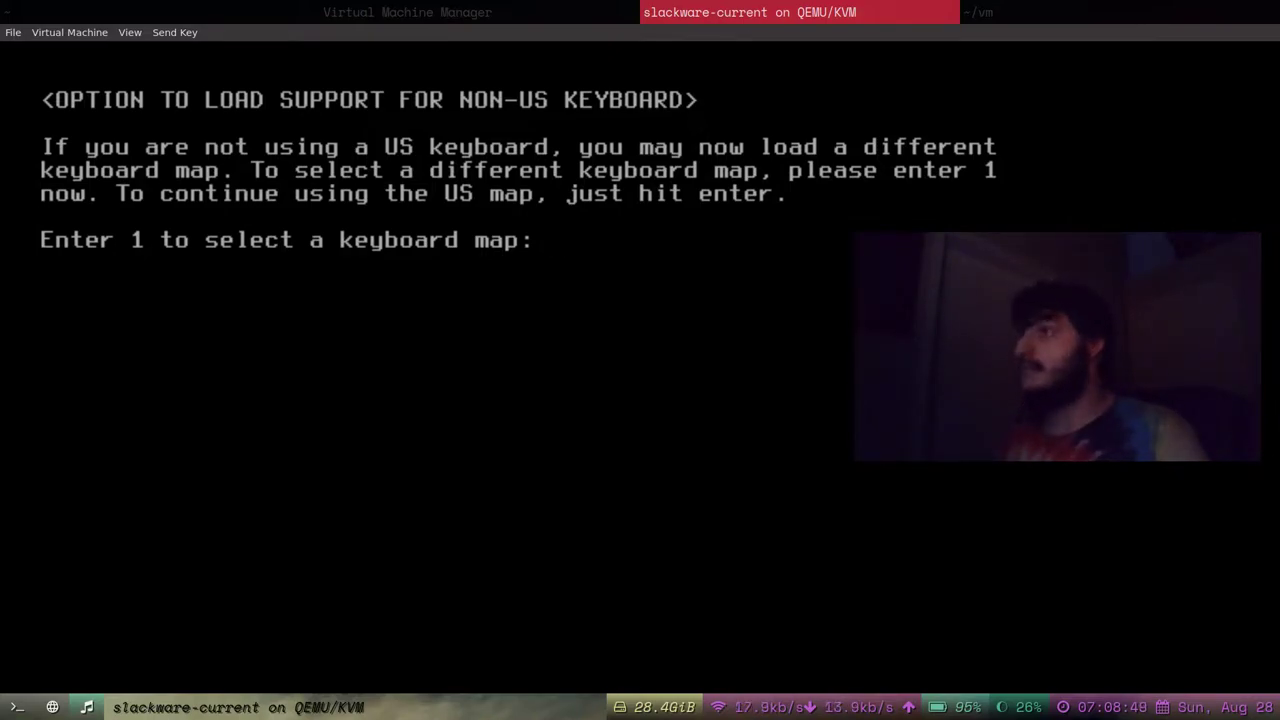
key("Return")
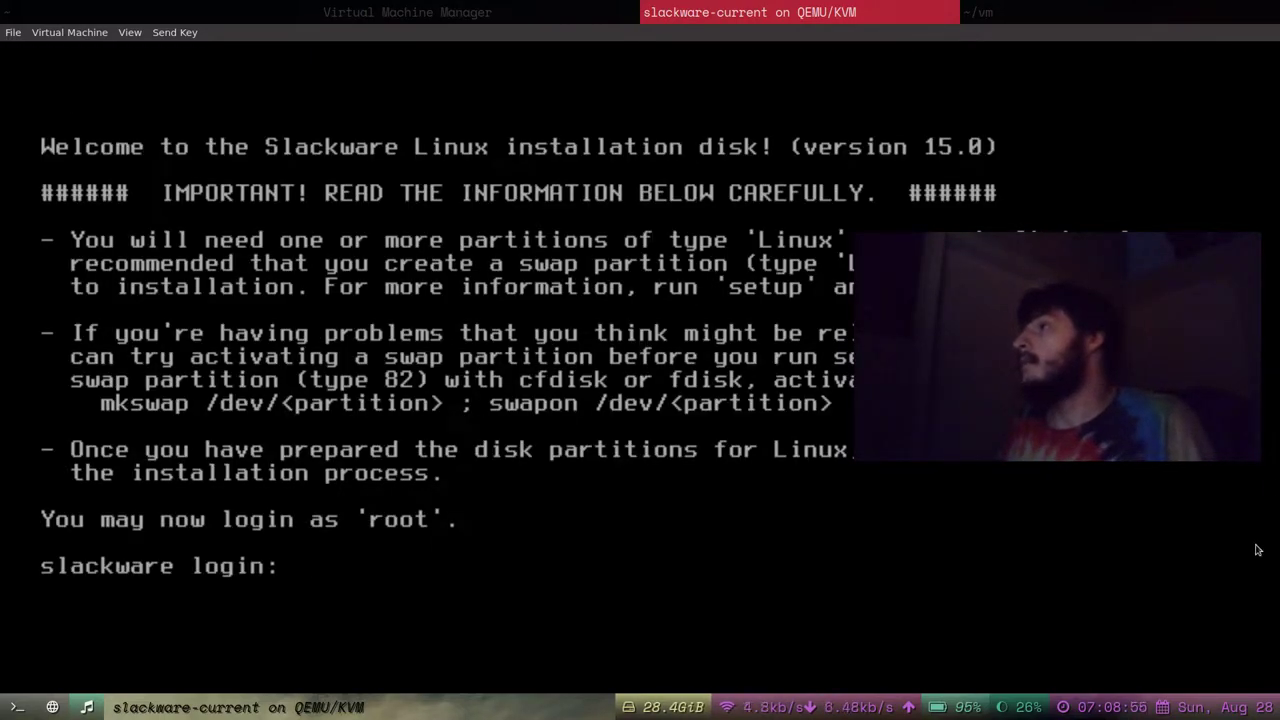
Log in to the Slackware installer as root, then run pwd and ls in /.
left_click_drag(1065, 398, 1053, 611)
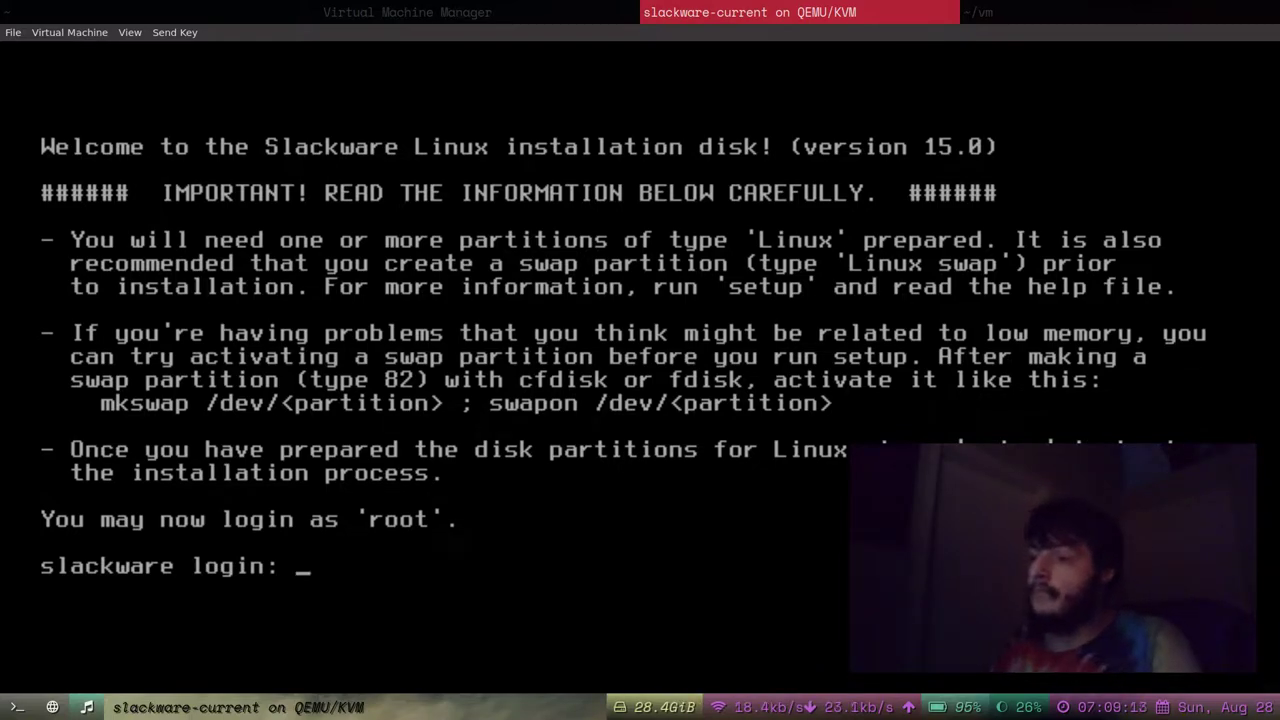
type("oot")
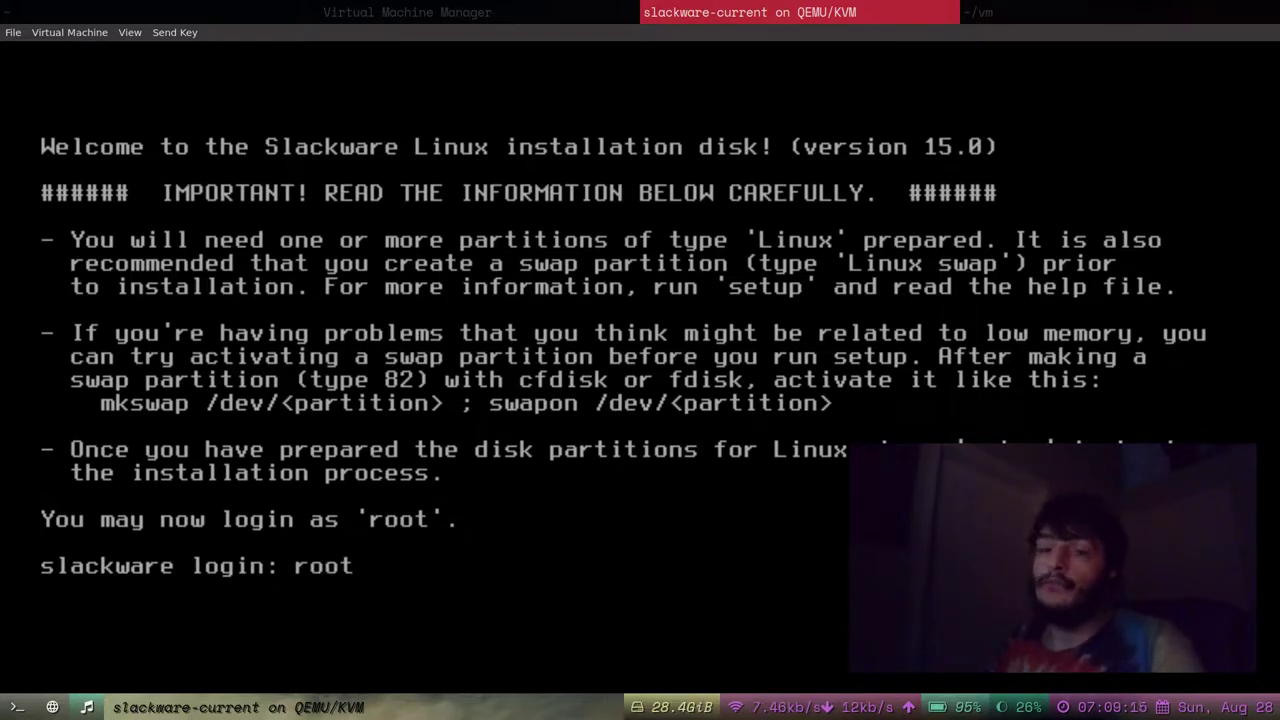
key("Return")
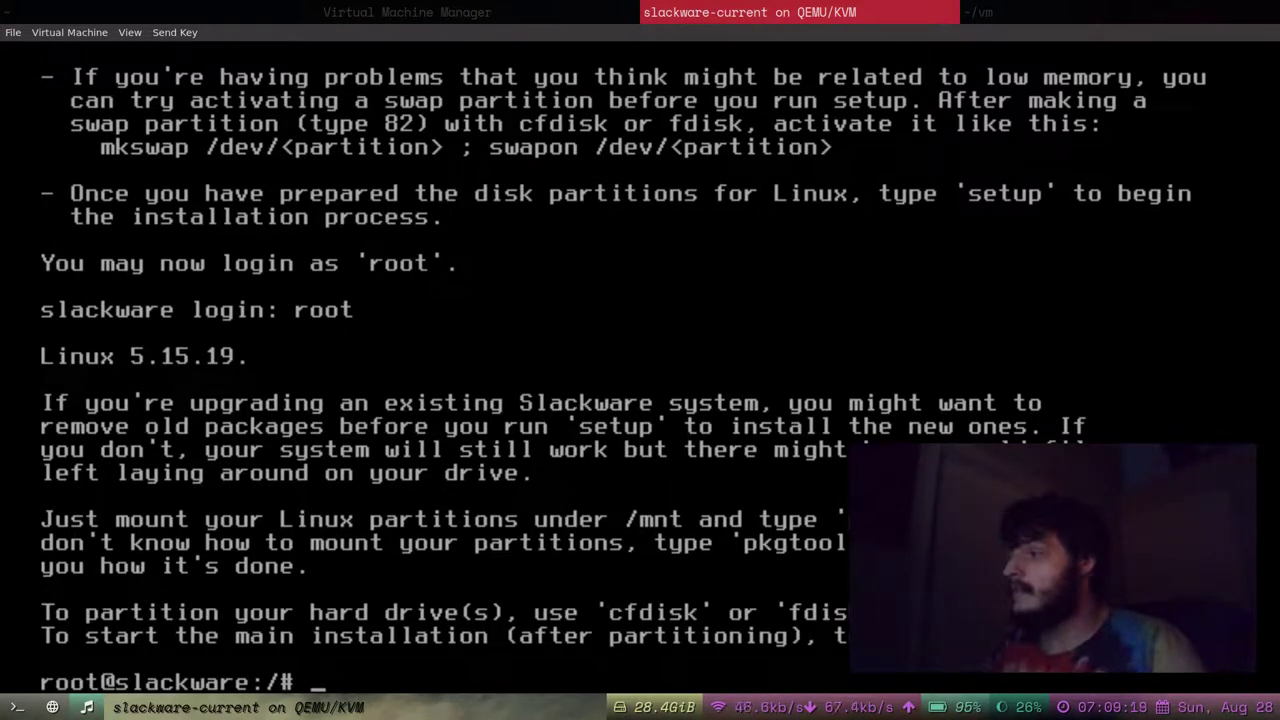
type("pwd")
key("Return")
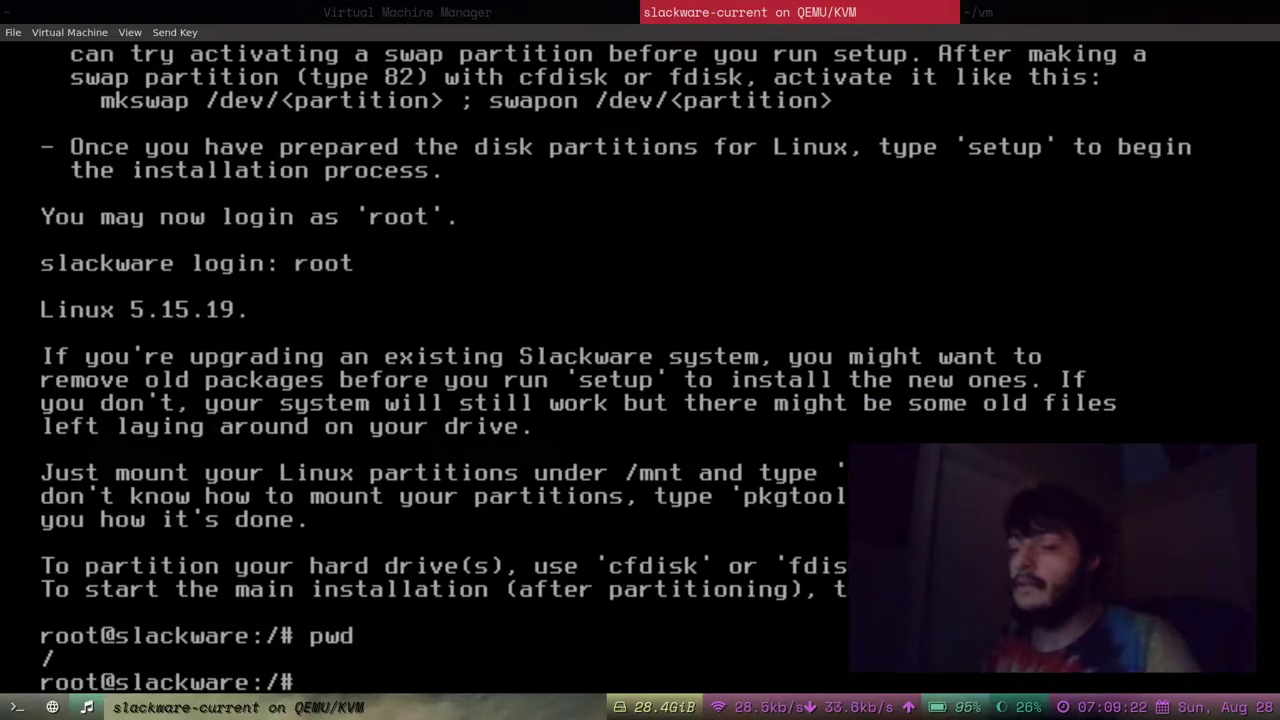
type("ls")
key("Return")
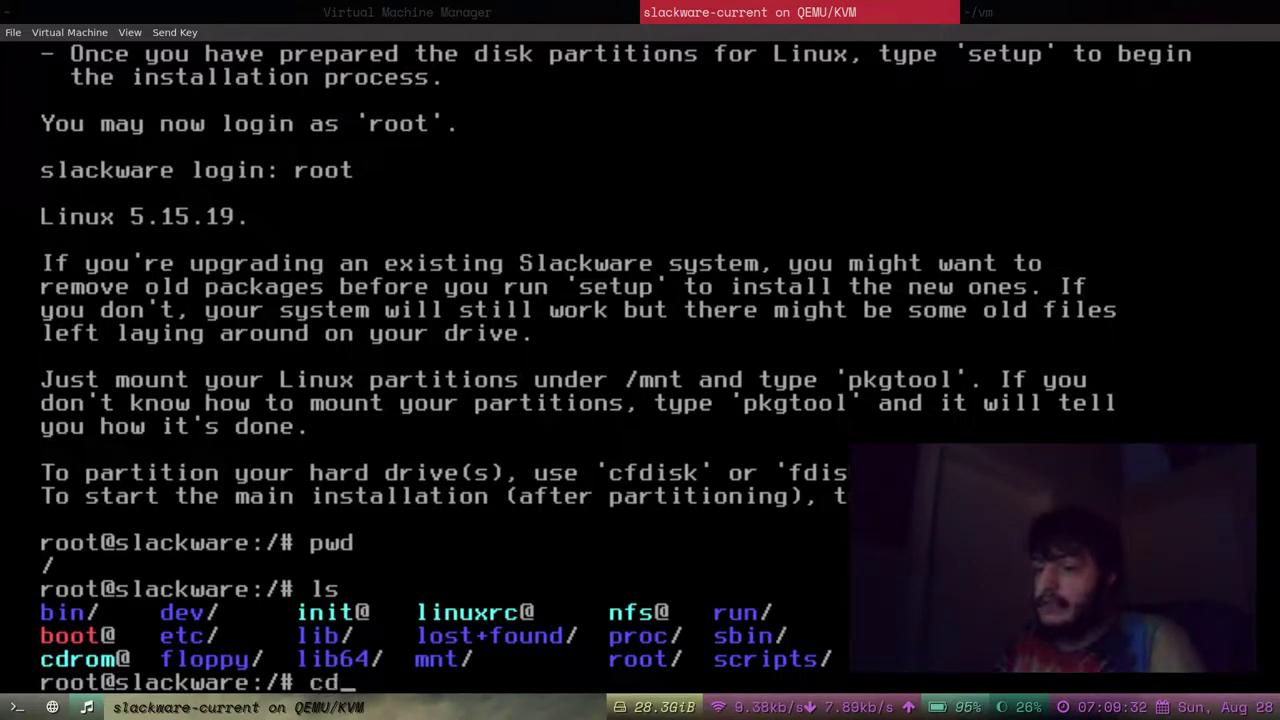
Change into dev, list its device files, then cd .. back to /.
type("dev")
key("Return")
type("ls")
key("Return")
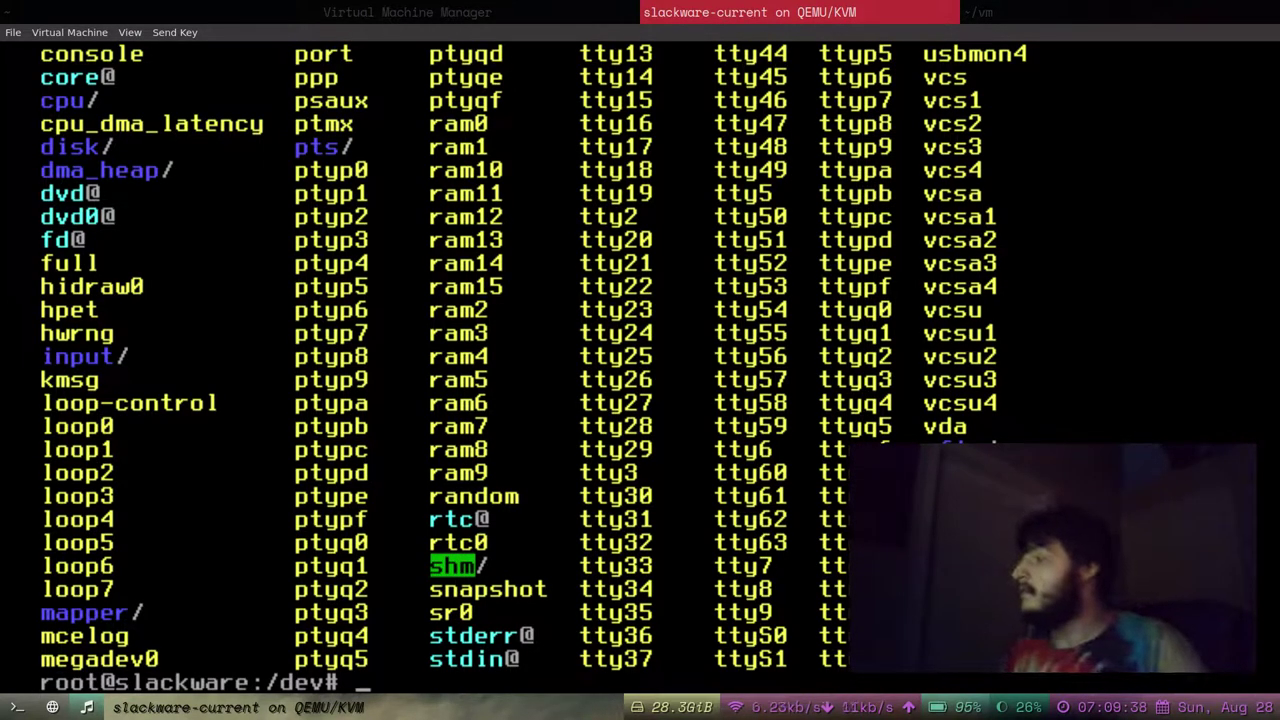
mouse_move(1162, 558)
left_mouse_down()
mouse_move(1160, 642)
mouse_move(1158, 554)
left_mouse_up()
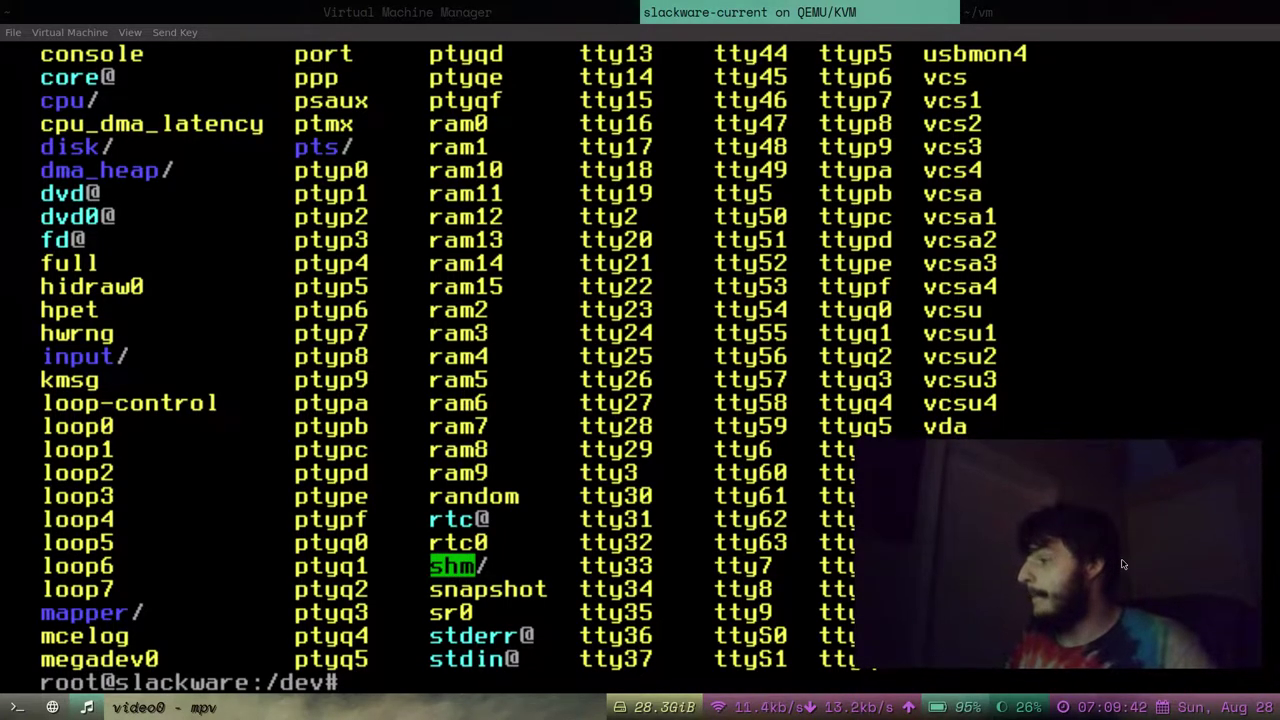
type("cd ..")
key("Return")
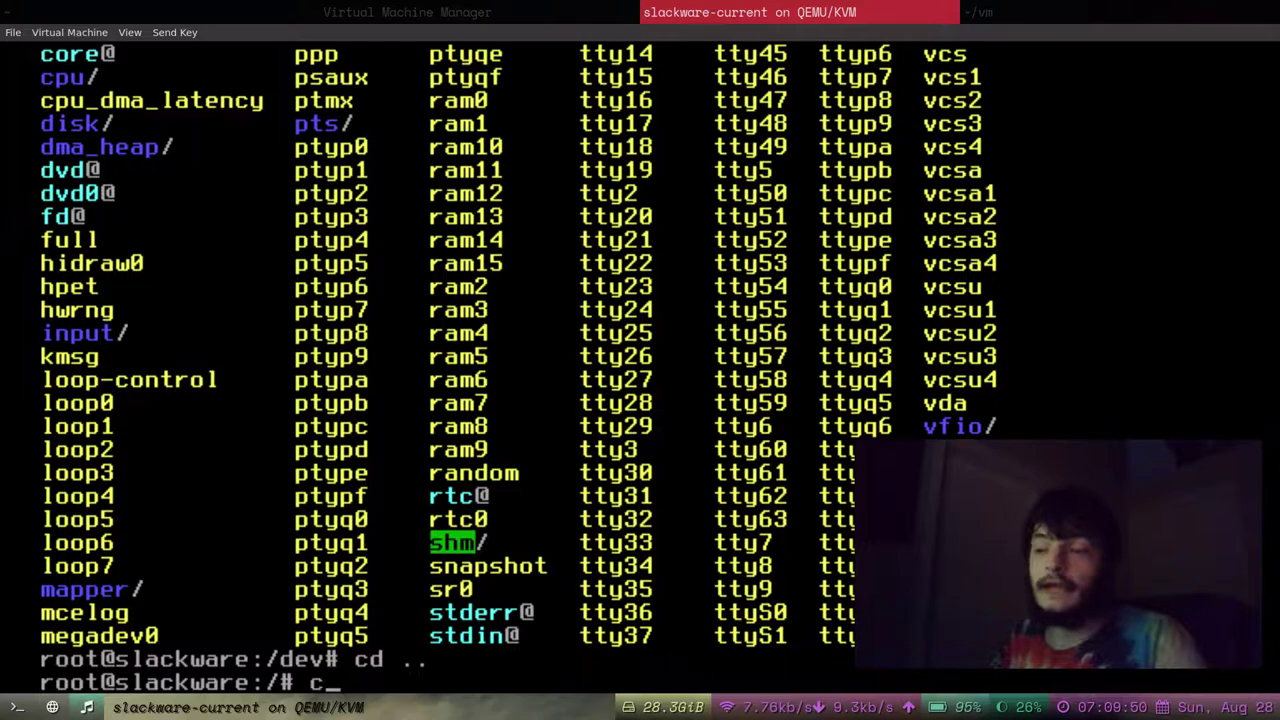
Launch cfdisk and give /dev/vda a gpt label.
type("fdisk")
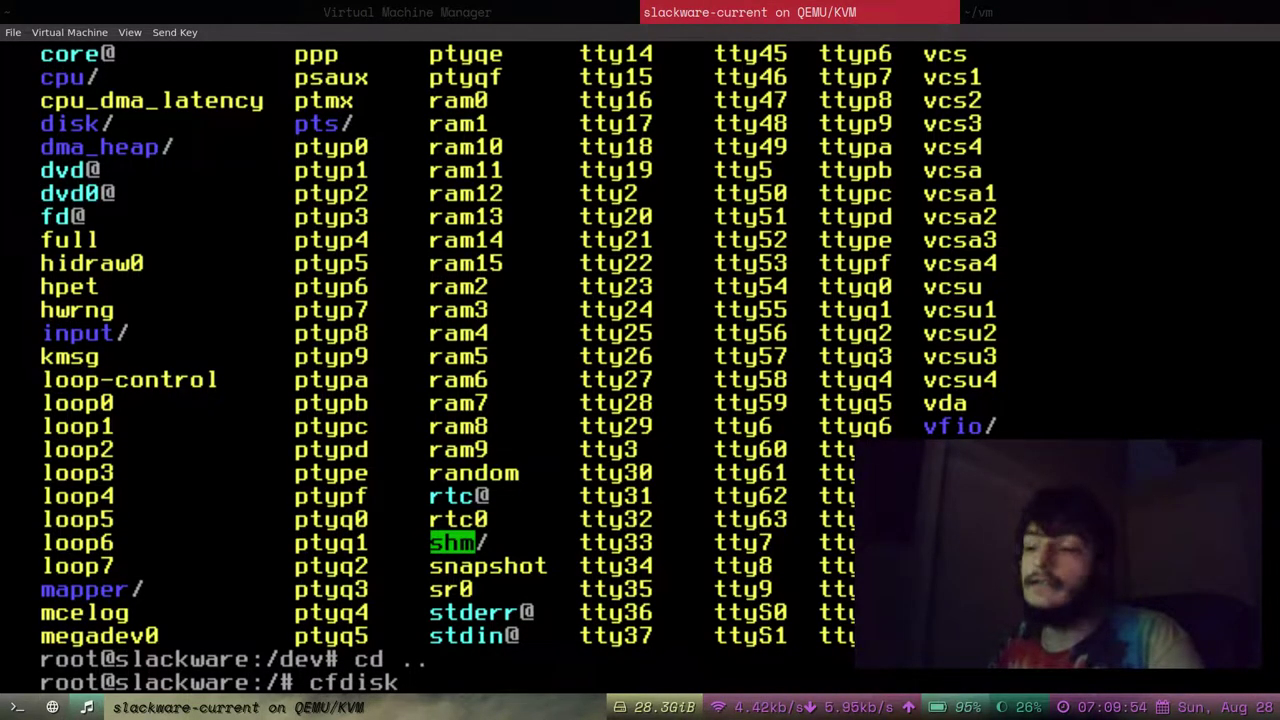
key("Return")
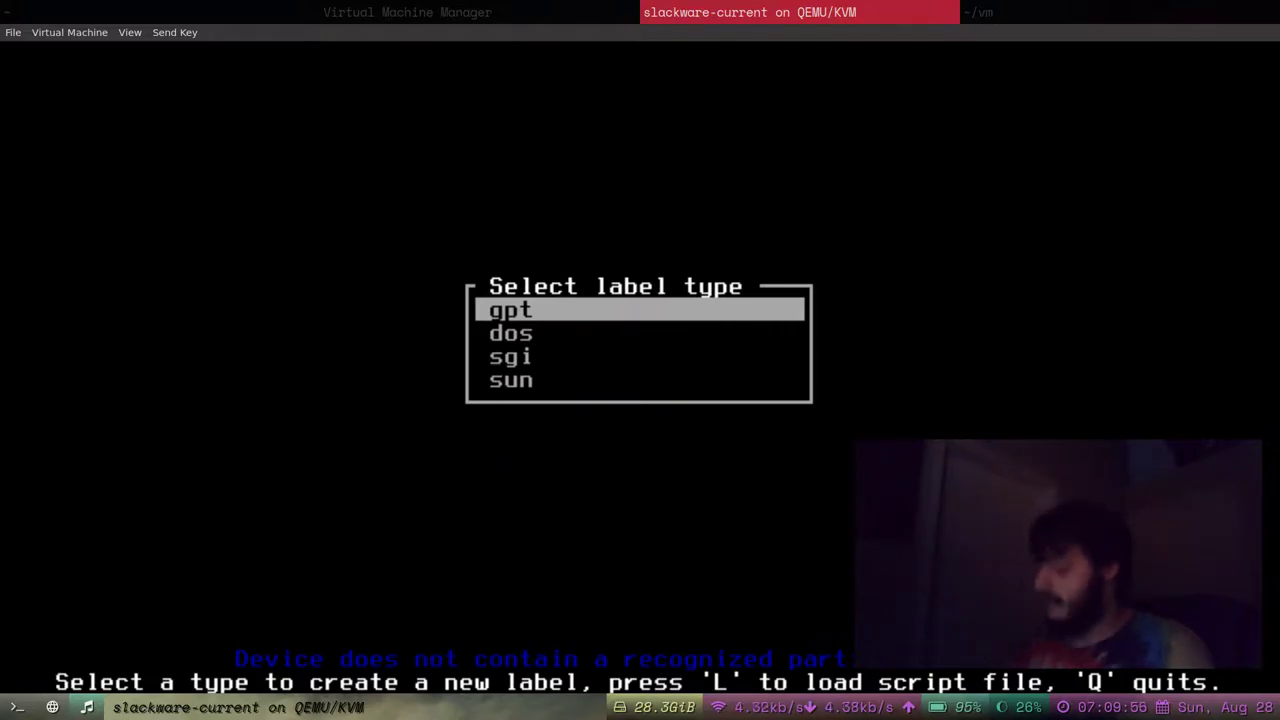
key("Down")
key("Up")
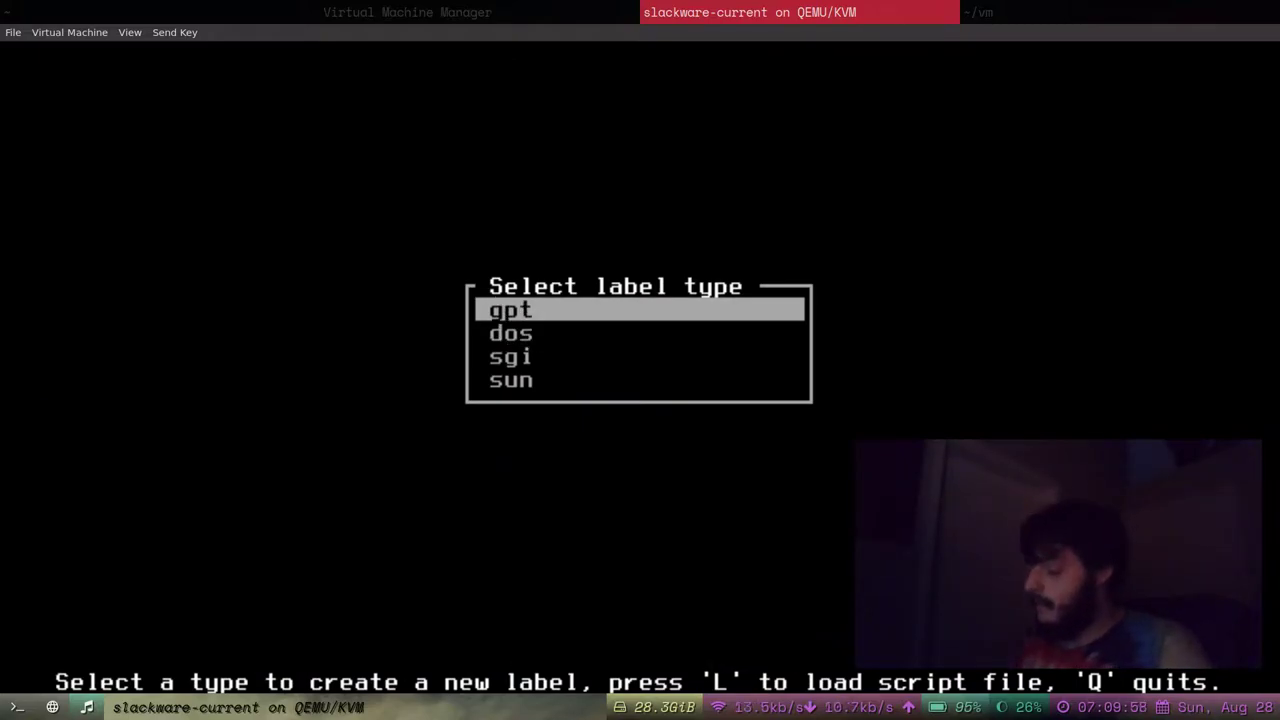
key("Down")
key("Up")
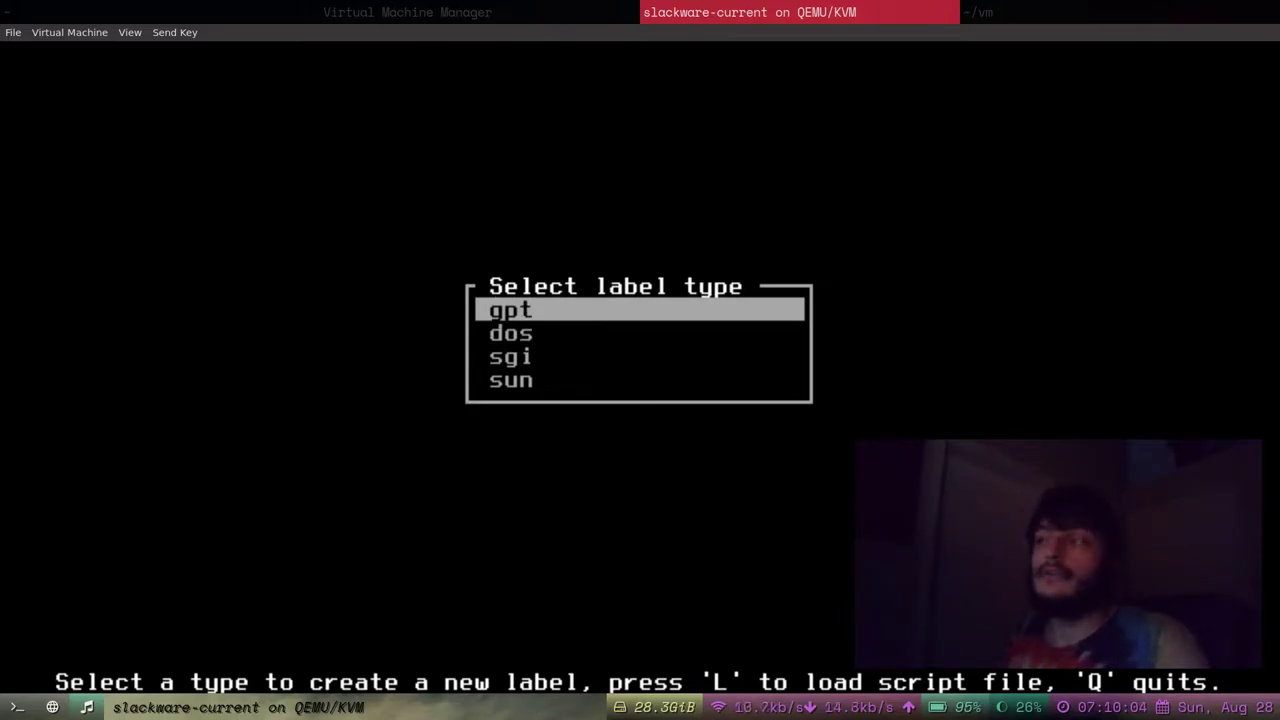
key("Return")
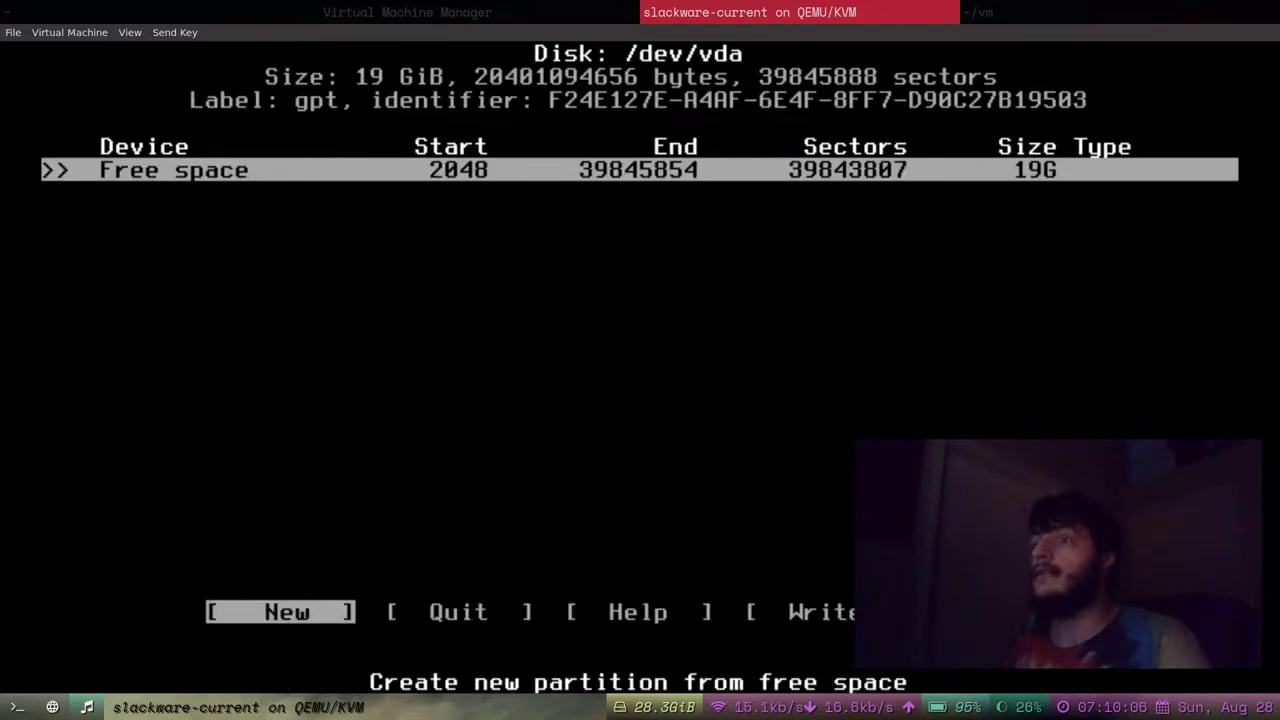
Create a new 18G first partition, /dev/vda1, in the free space.
key("Right")
key("Left")
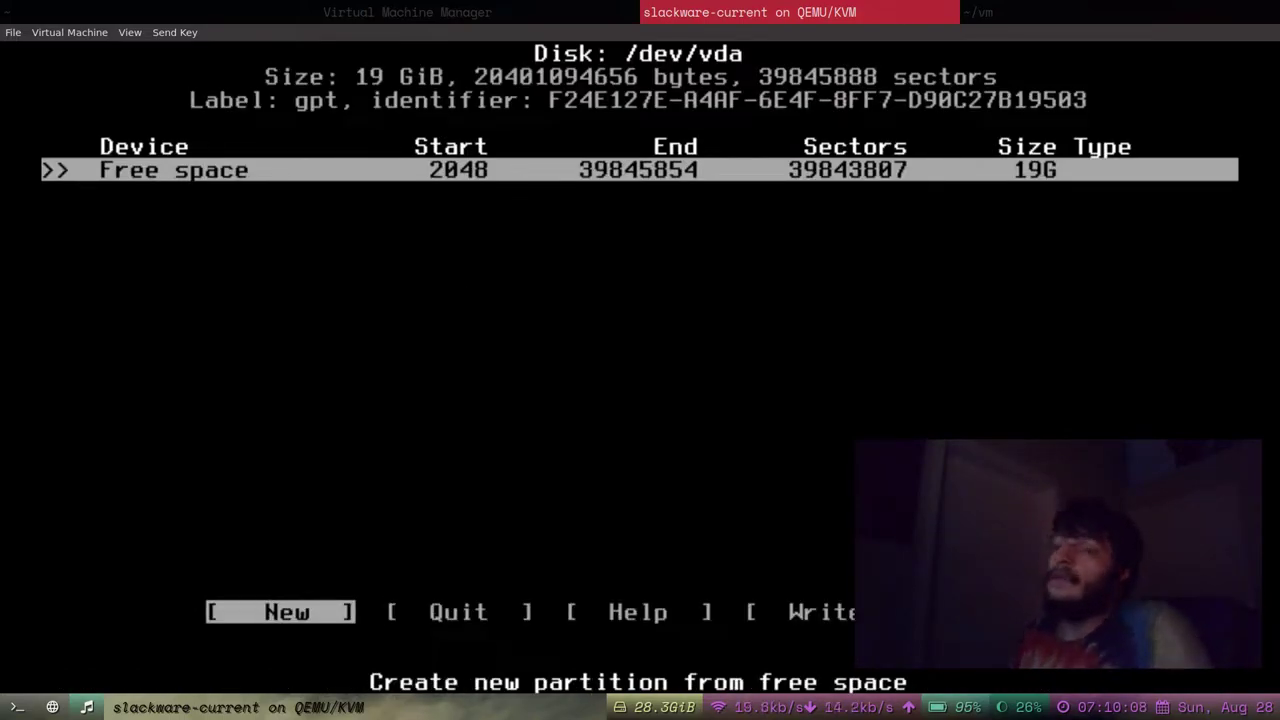
key("Right")
key("Left")
key("Return")
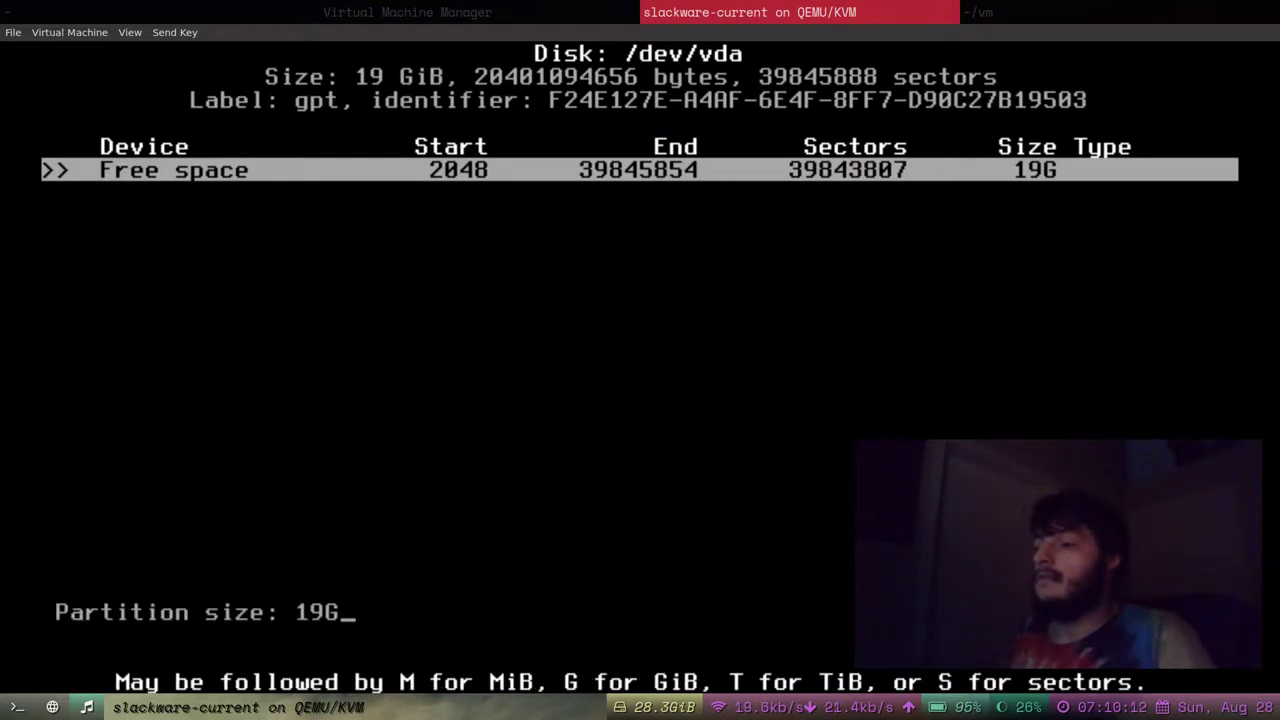
key("BackSpace")
key("BackSpace")
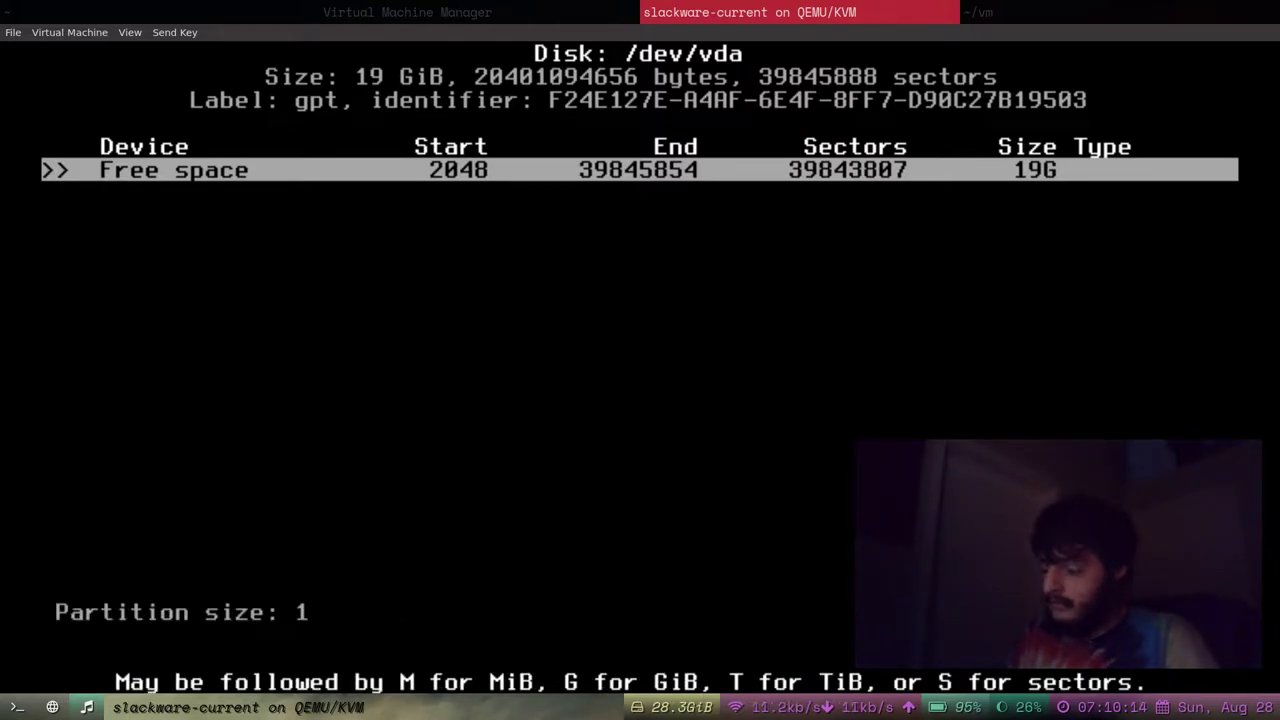
type("8")
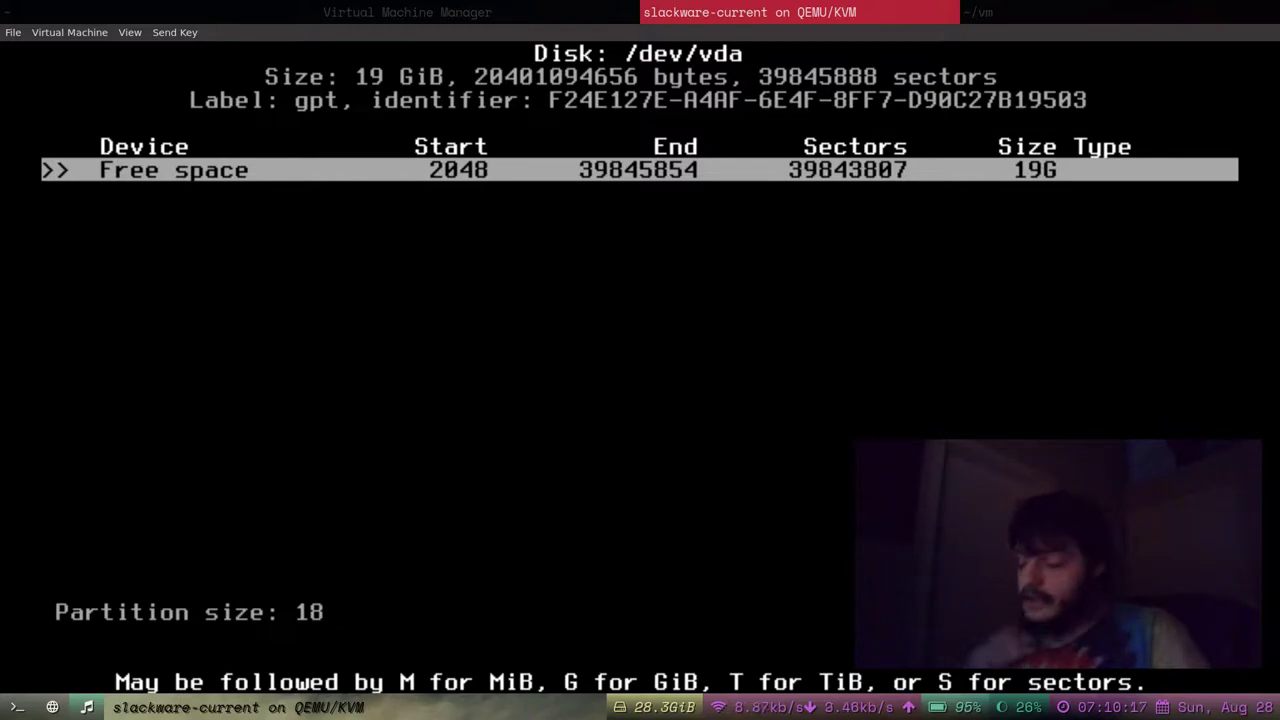
type("G")
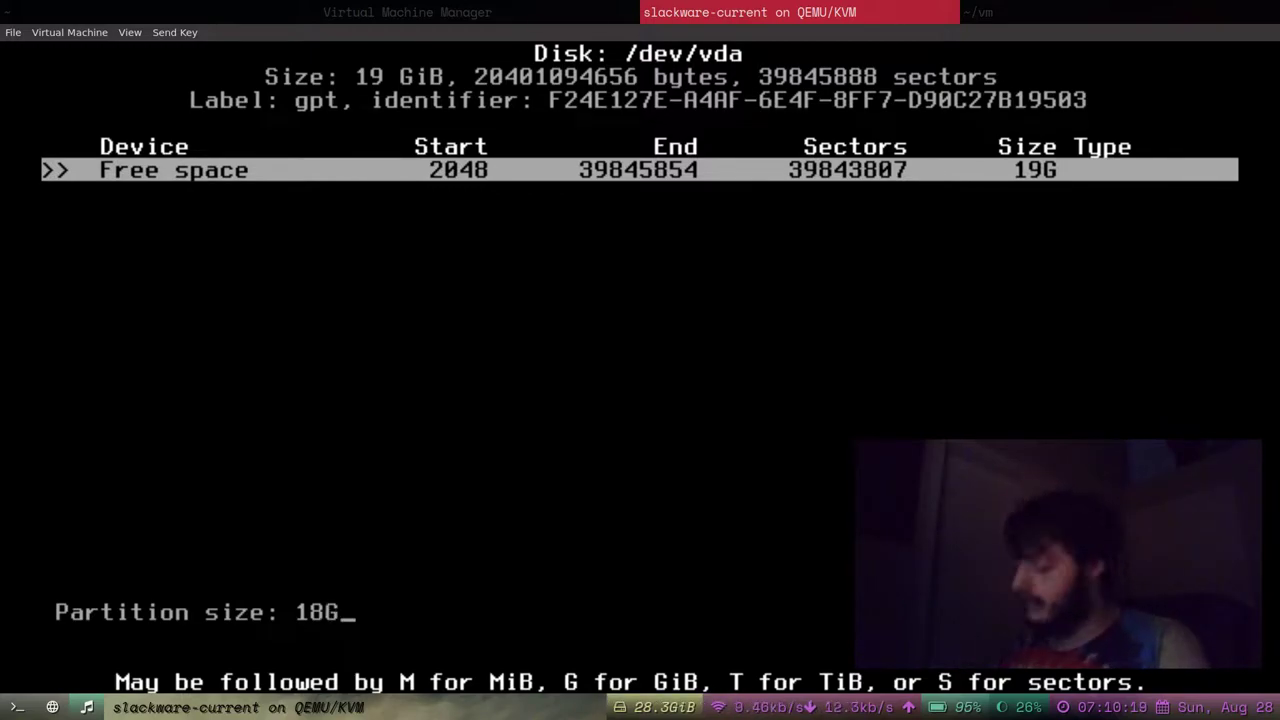
key("Return")
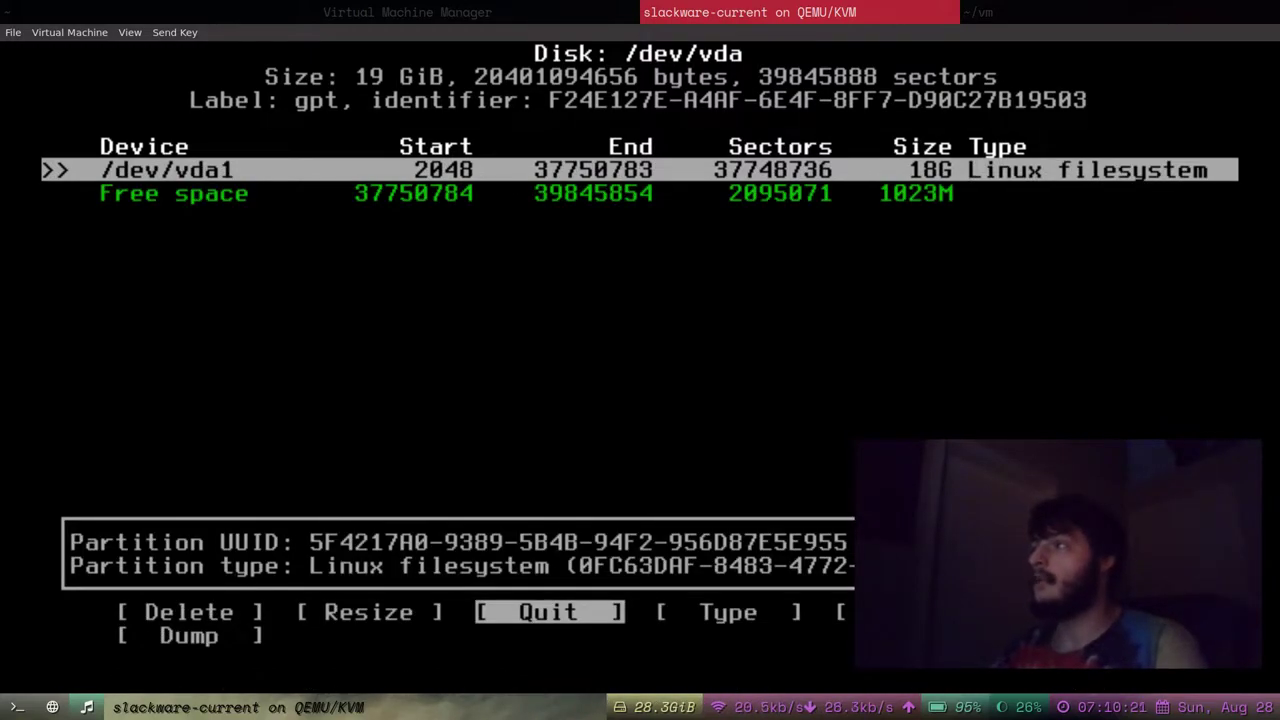
Set the partition type of /dev/vda1 to Linux filesystem.
key("Down")
key("Up")
key("Down")
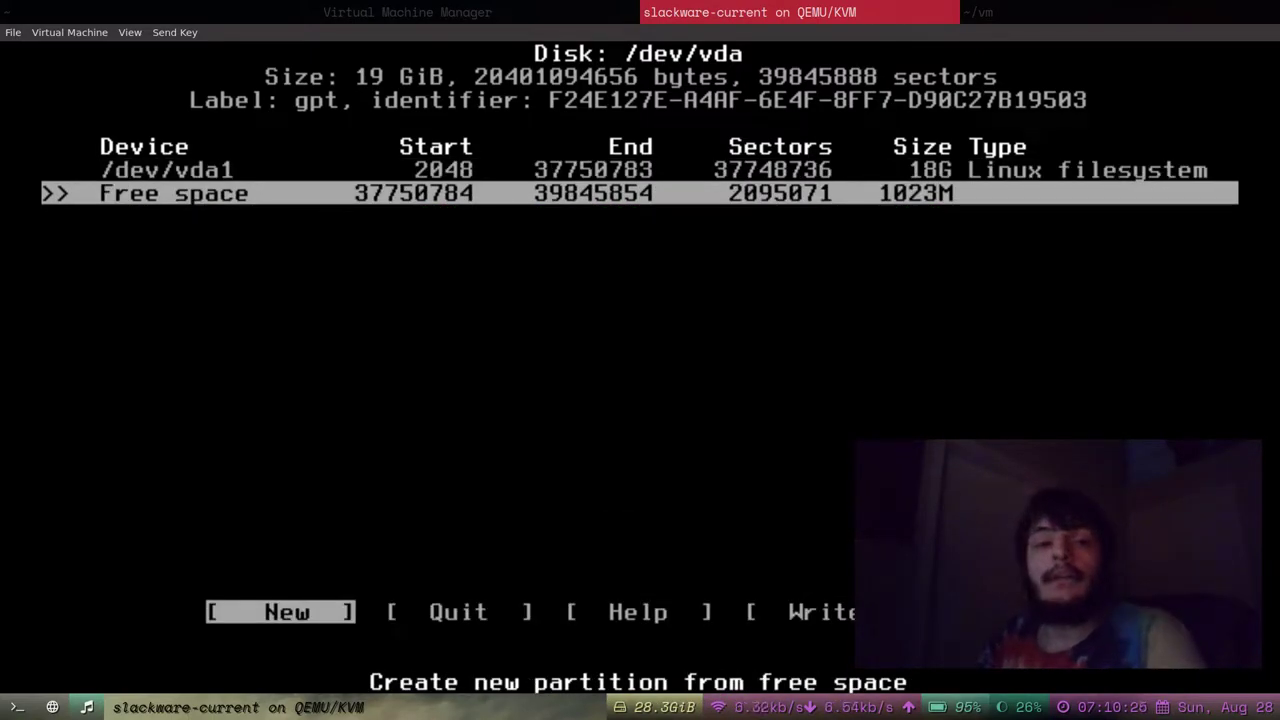
key("Up")
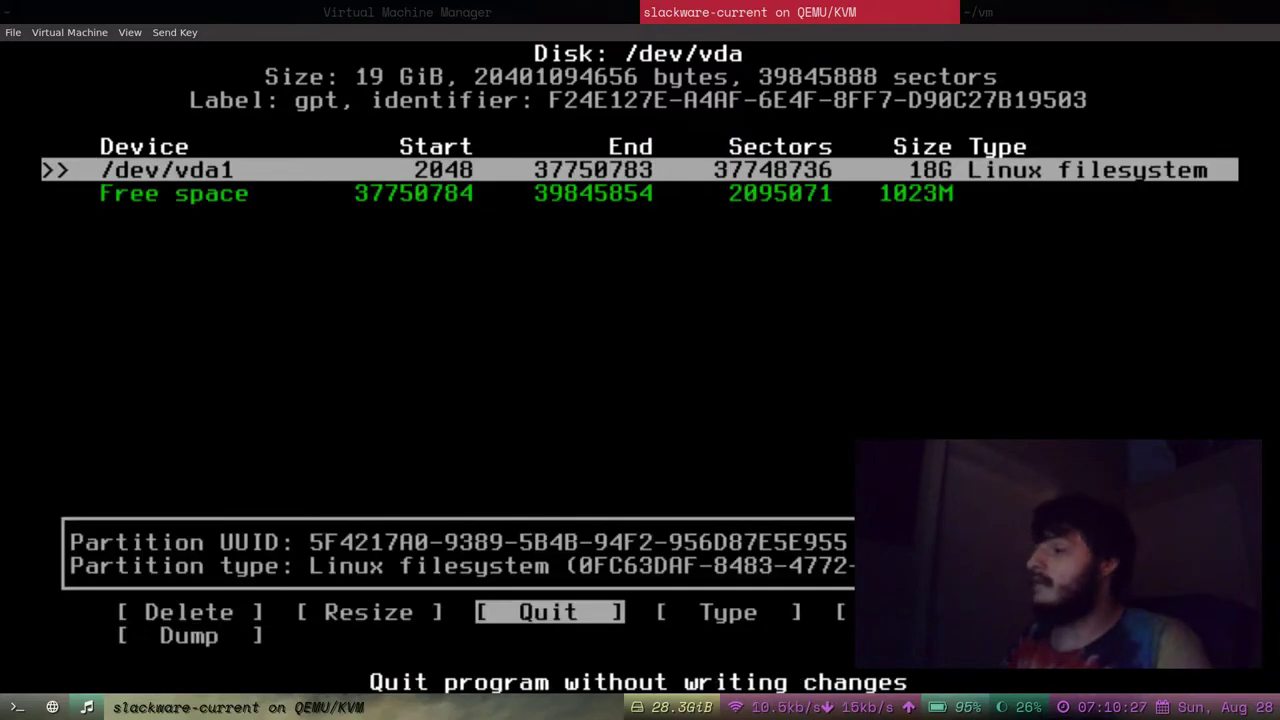
key("Right")
key("Down")
key("Up")
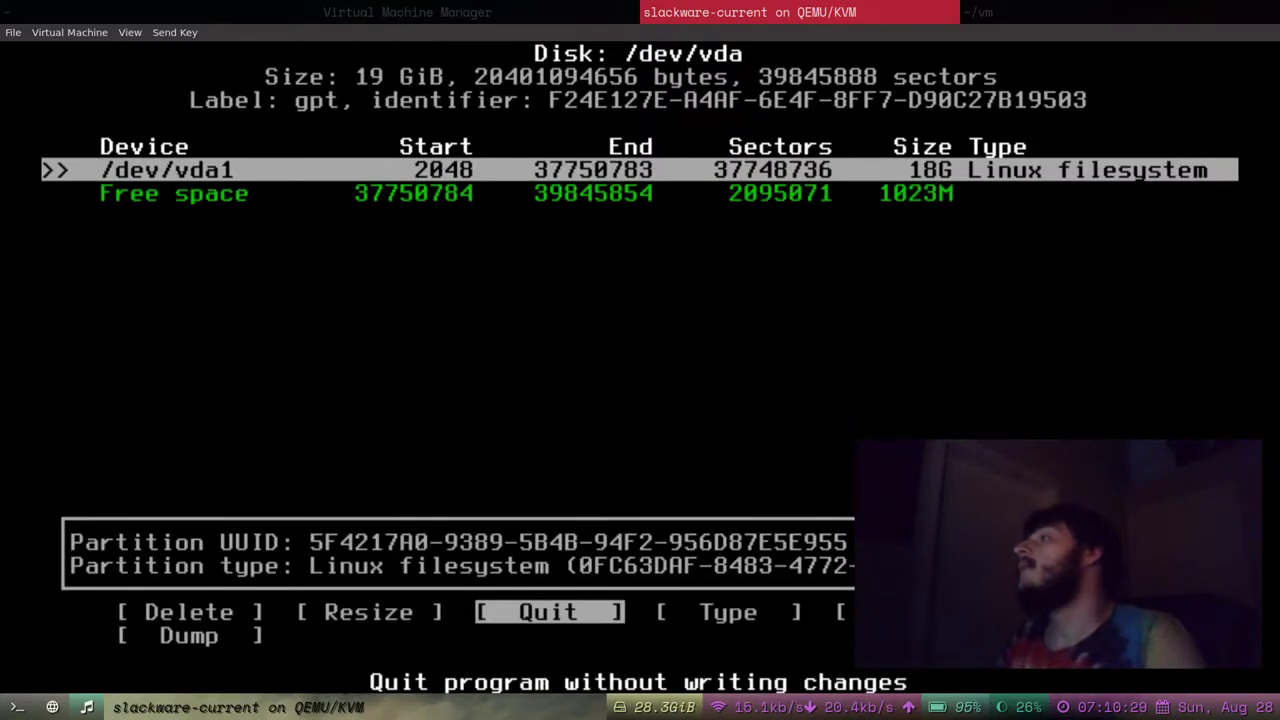
key("Right")
key("Left")
key("Right")
key("Left")
key("Right")
key("Return")
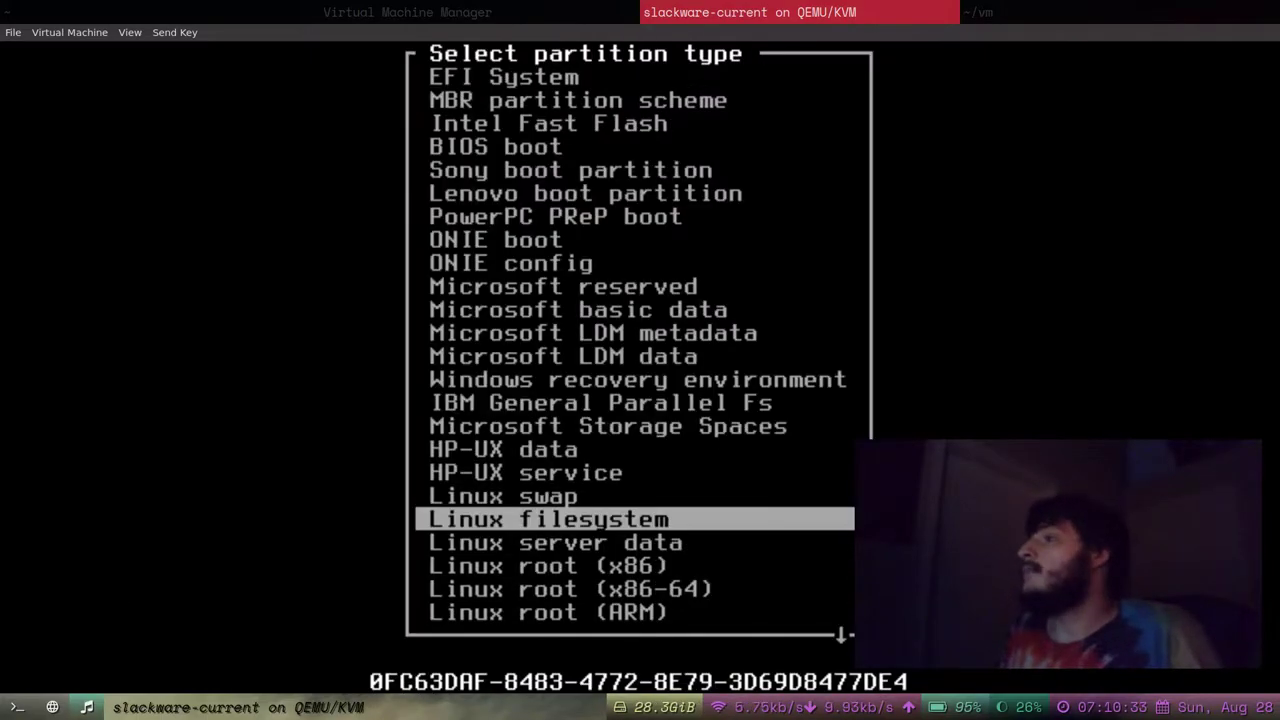
key("Down")
key("Up")
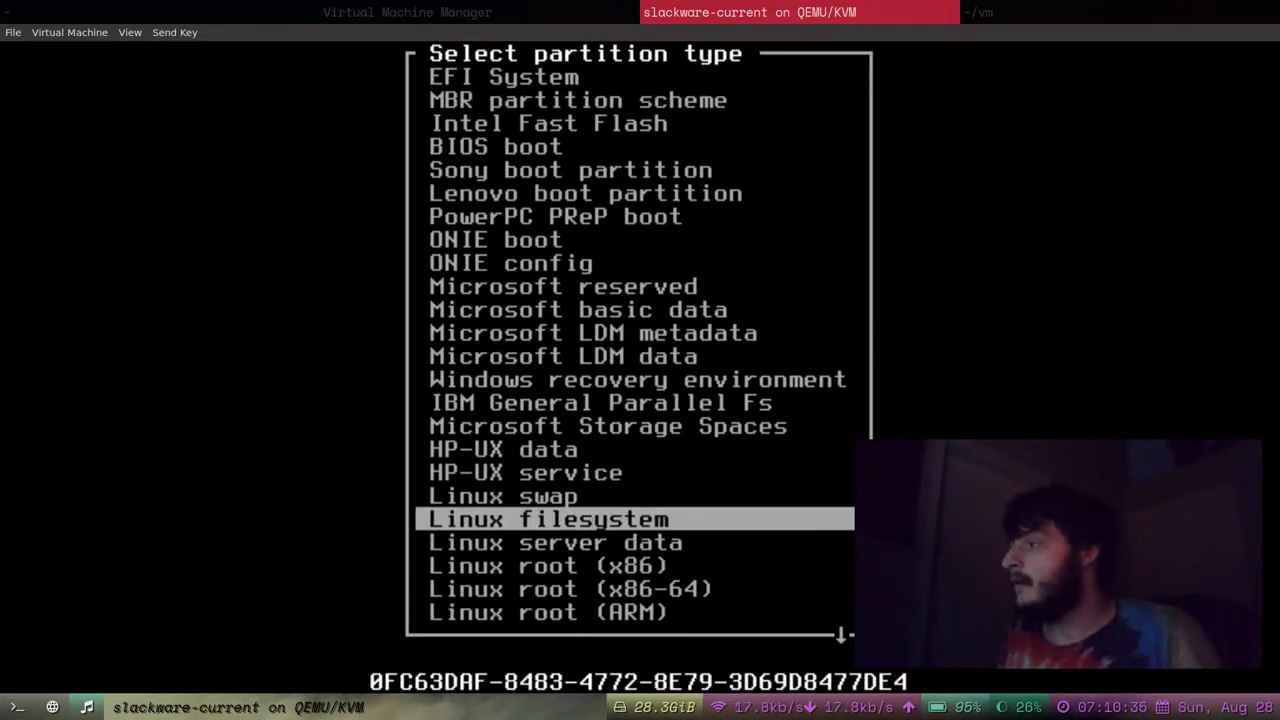
key("Return")
key("Down")
Create a 1023M /dev/vda2 from the free space and pick Linux swap as its type.
key("Right")
key("Left")
key("Return")
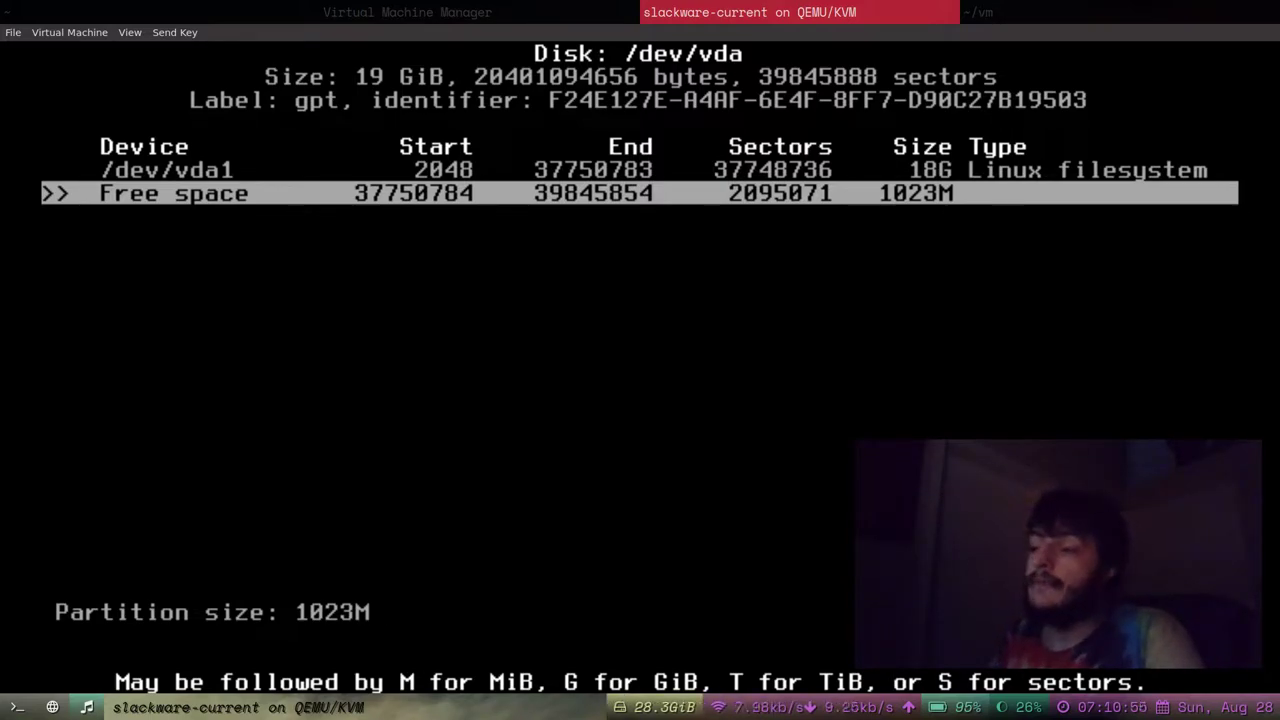
key("Return")
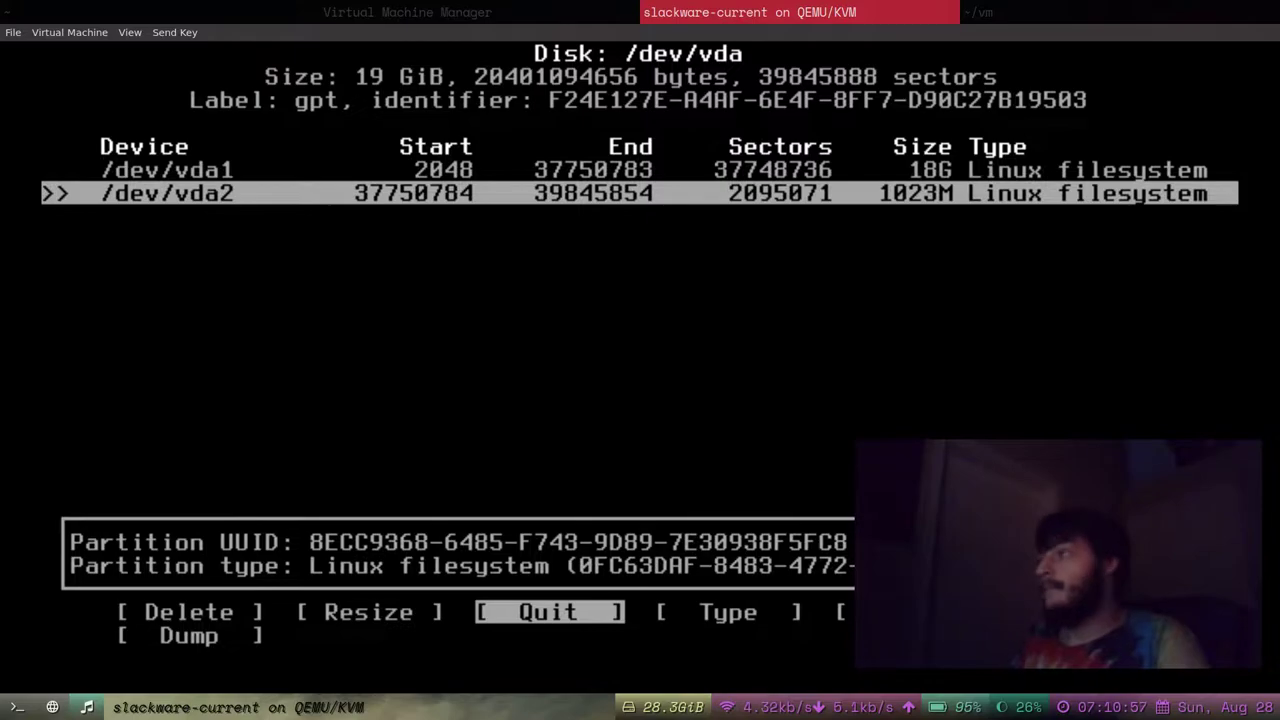
key("Right")
key("Right")
key("Left")
key("Left")
key("Right")
key("Return")
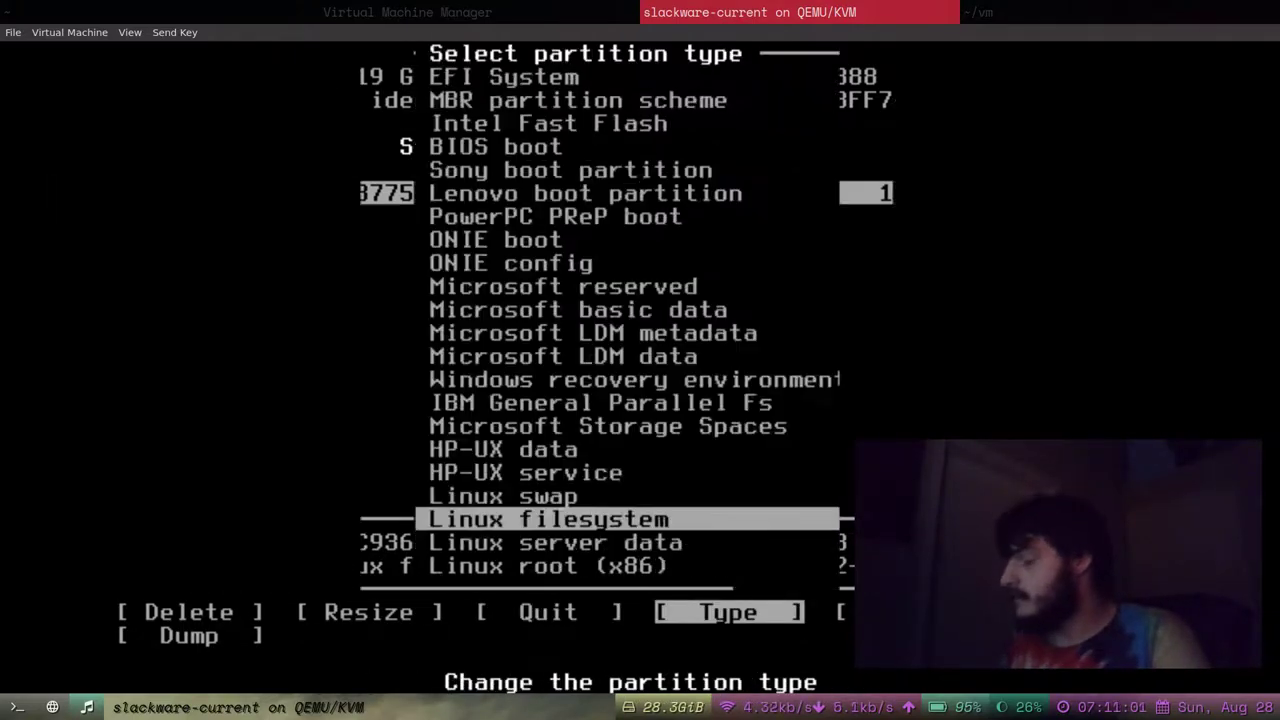
key("Up")
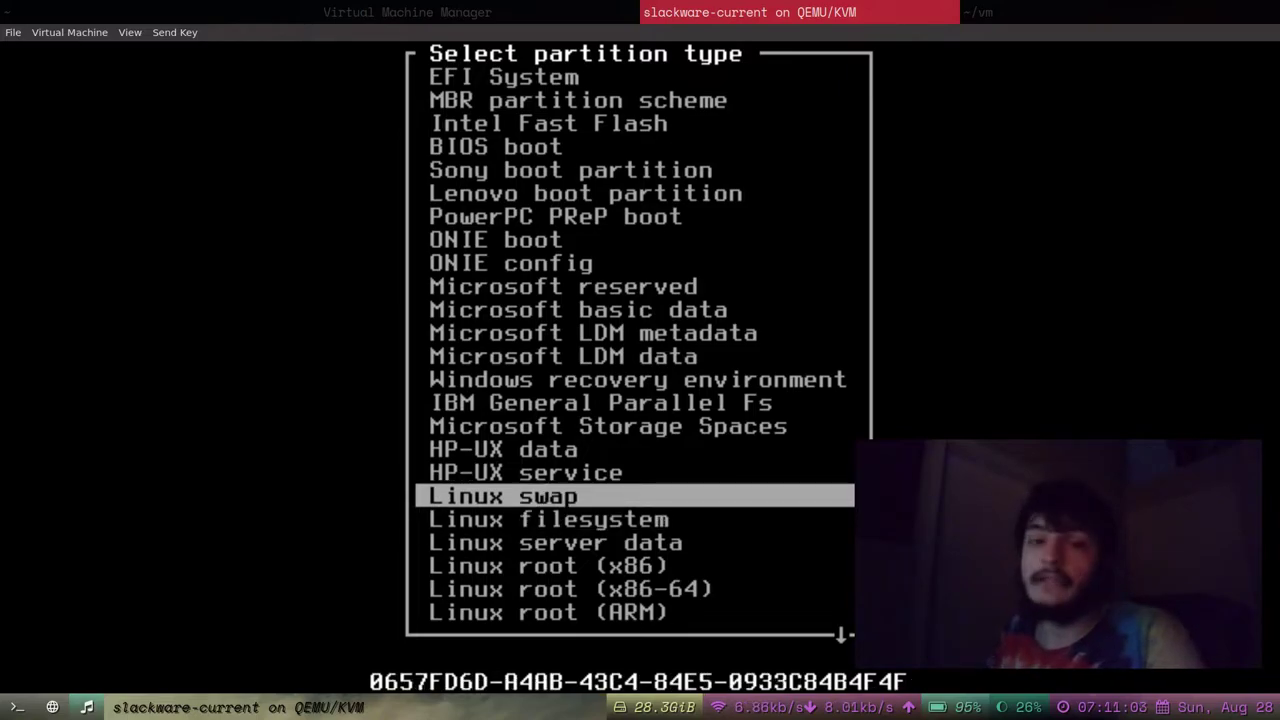
Confirm Linux swap as the partition type of /dev/vda2.
key("Return")
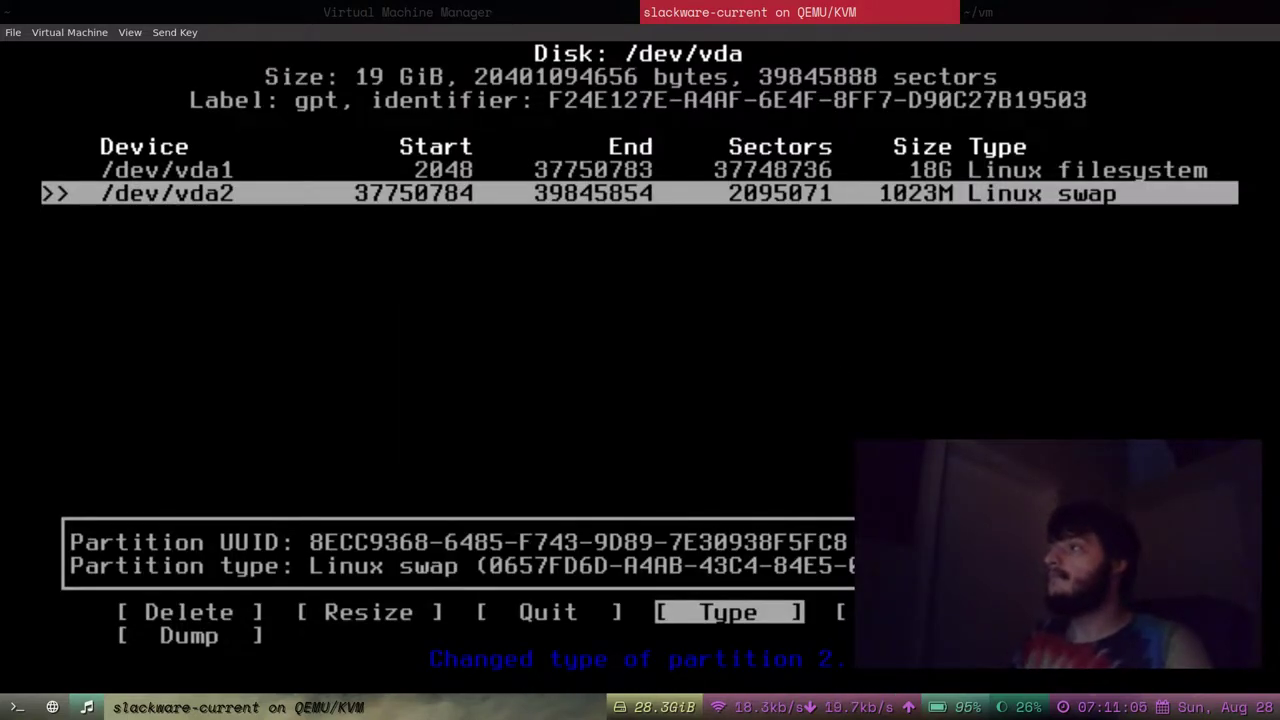
key("Right")
key("Left")
key("Left")
key("Left")
key("Left")
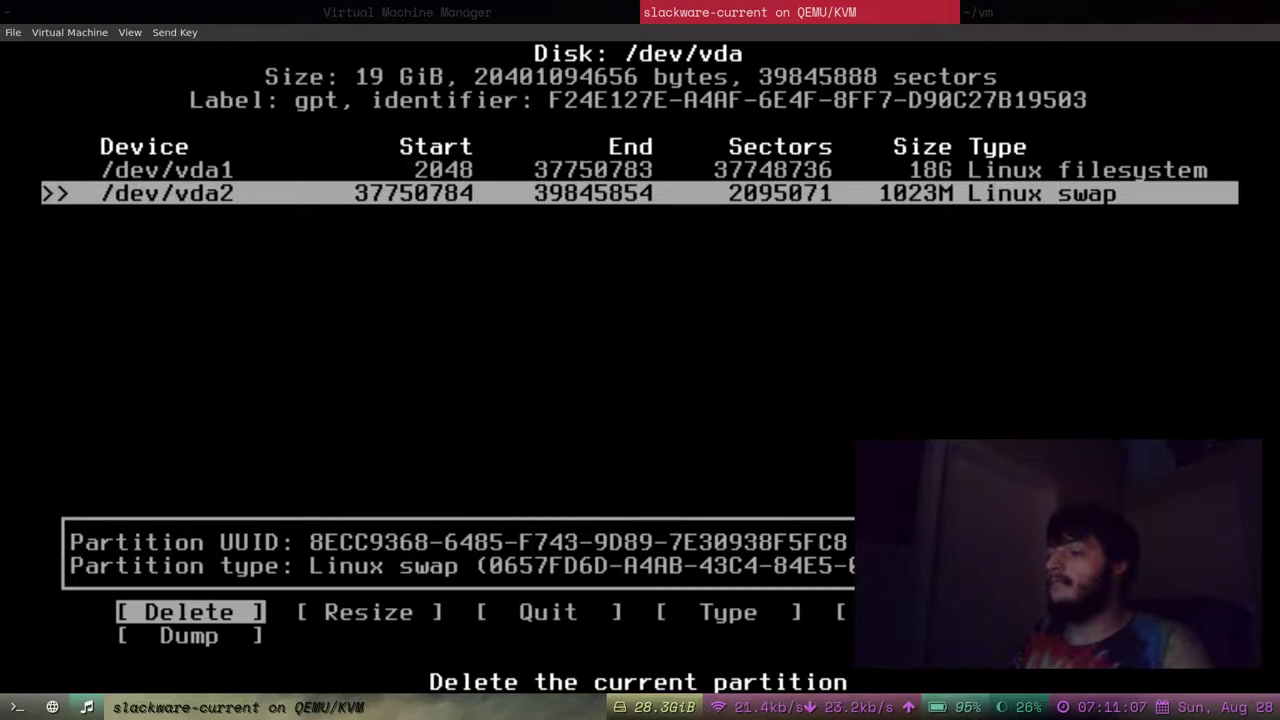
key("Right")
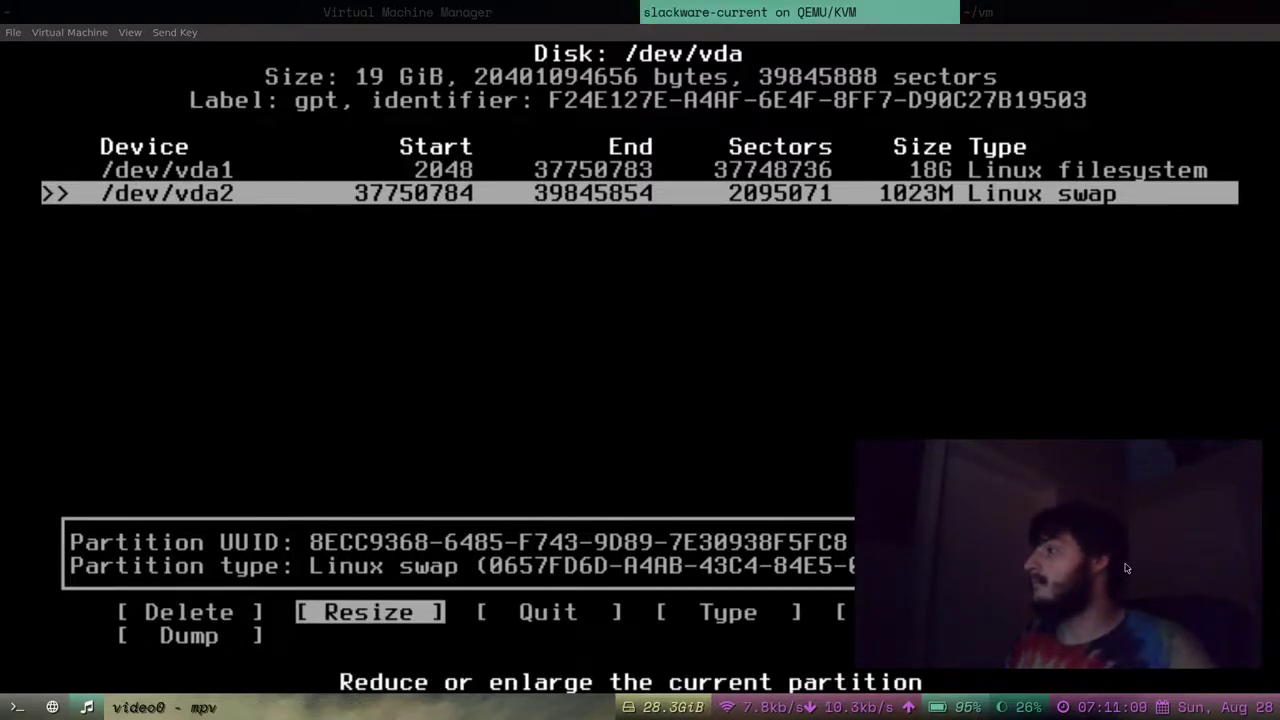
left_click_drag(1126, 568, 1076, 388)
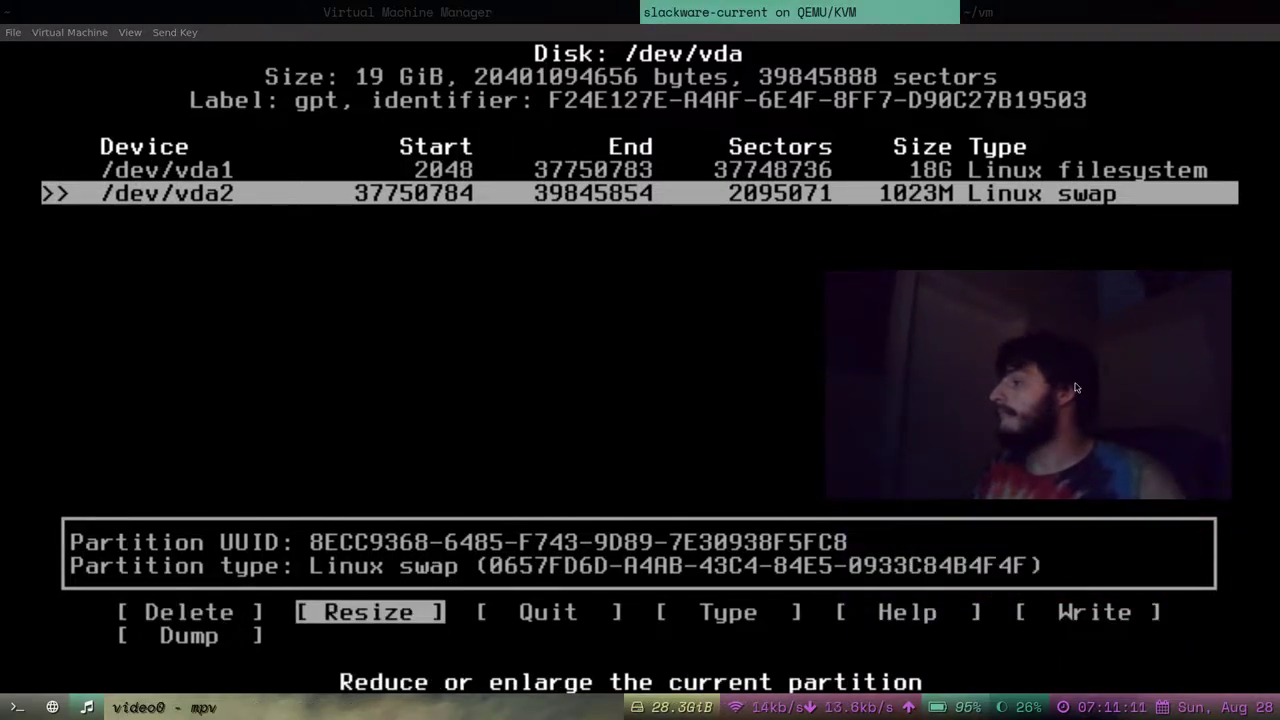
scroll(1076, 388, "up", 1)
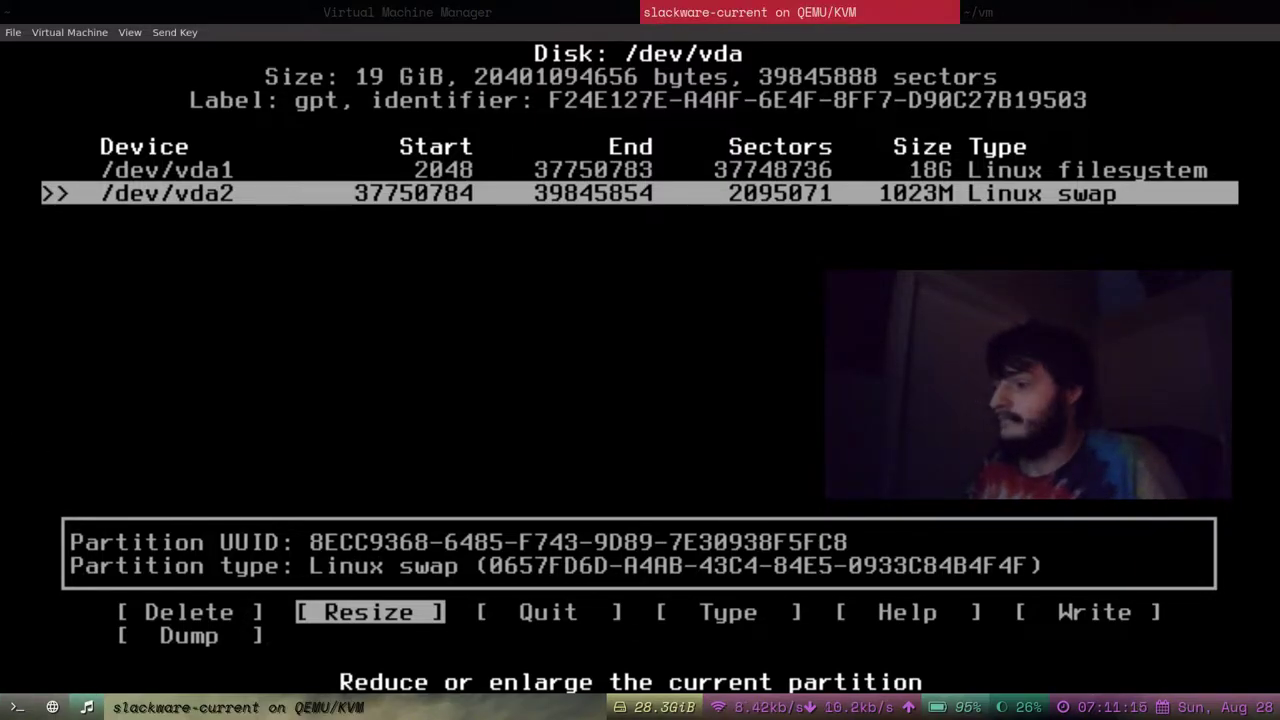
Write the partition table, confirming with yes, and quit cfdisk to the shell.
key("Right")
key("Right")
key("Right")
key("Right")
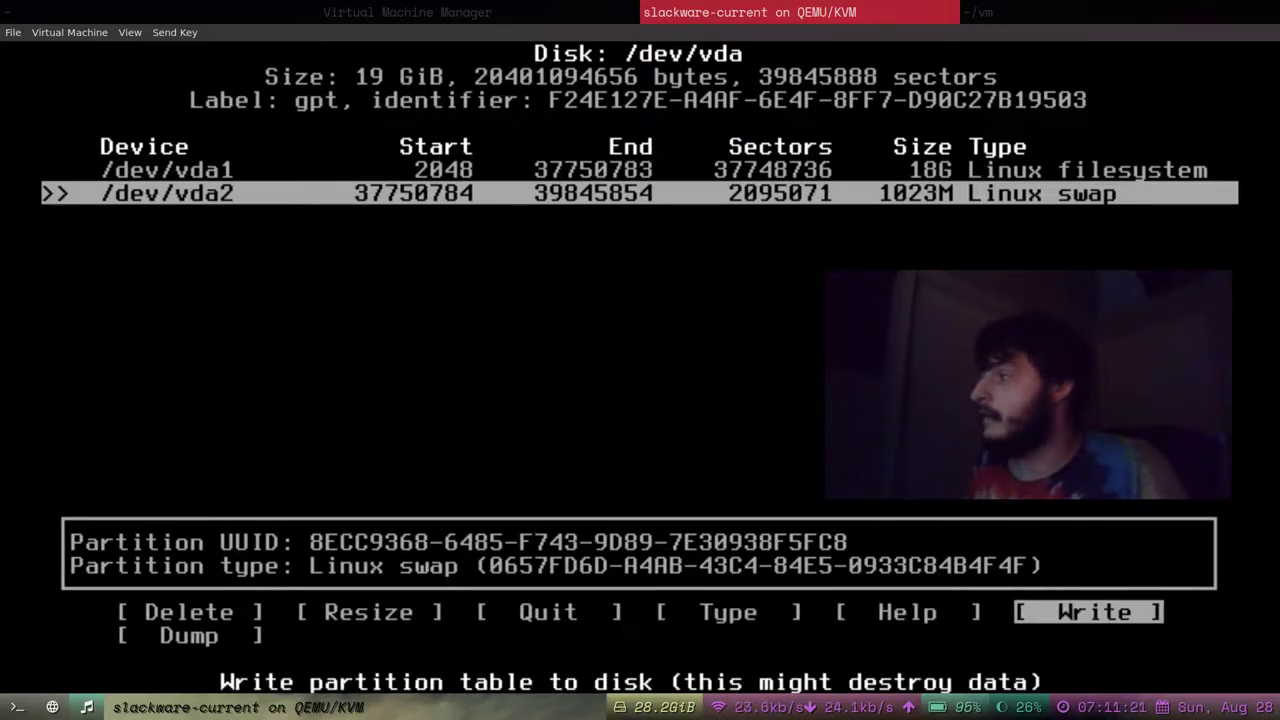
key("Return")
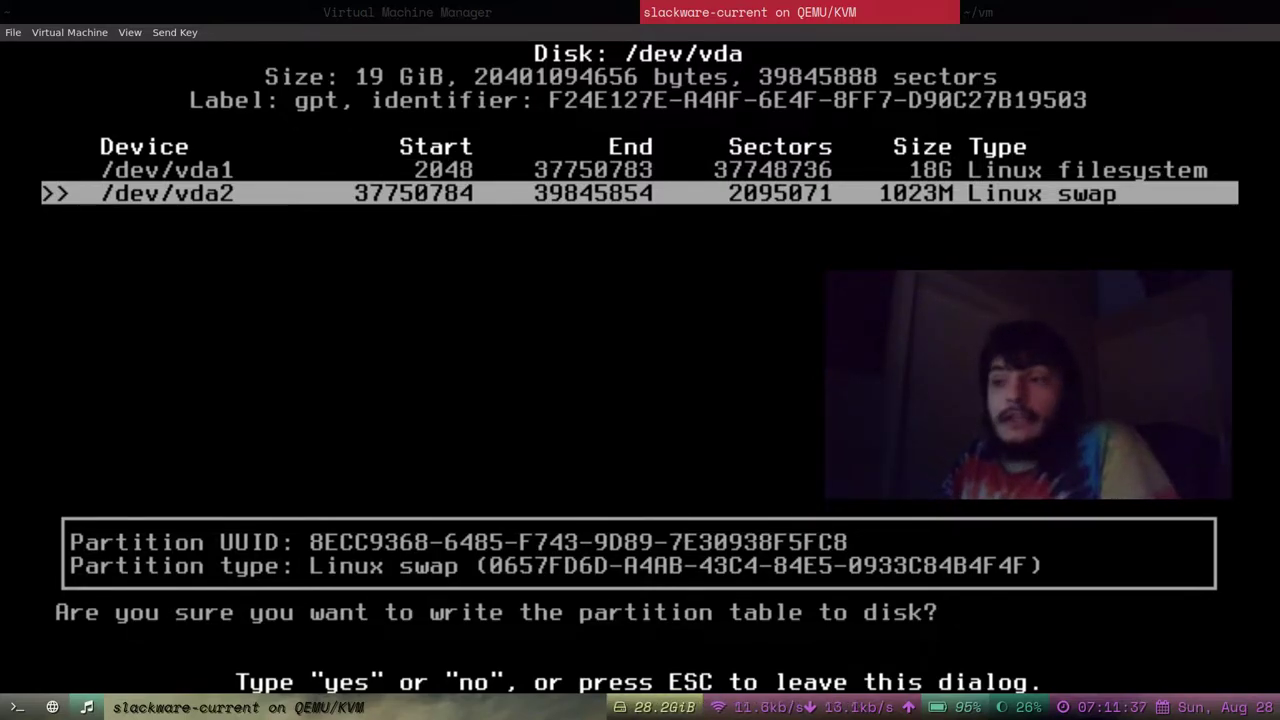
type("yes")
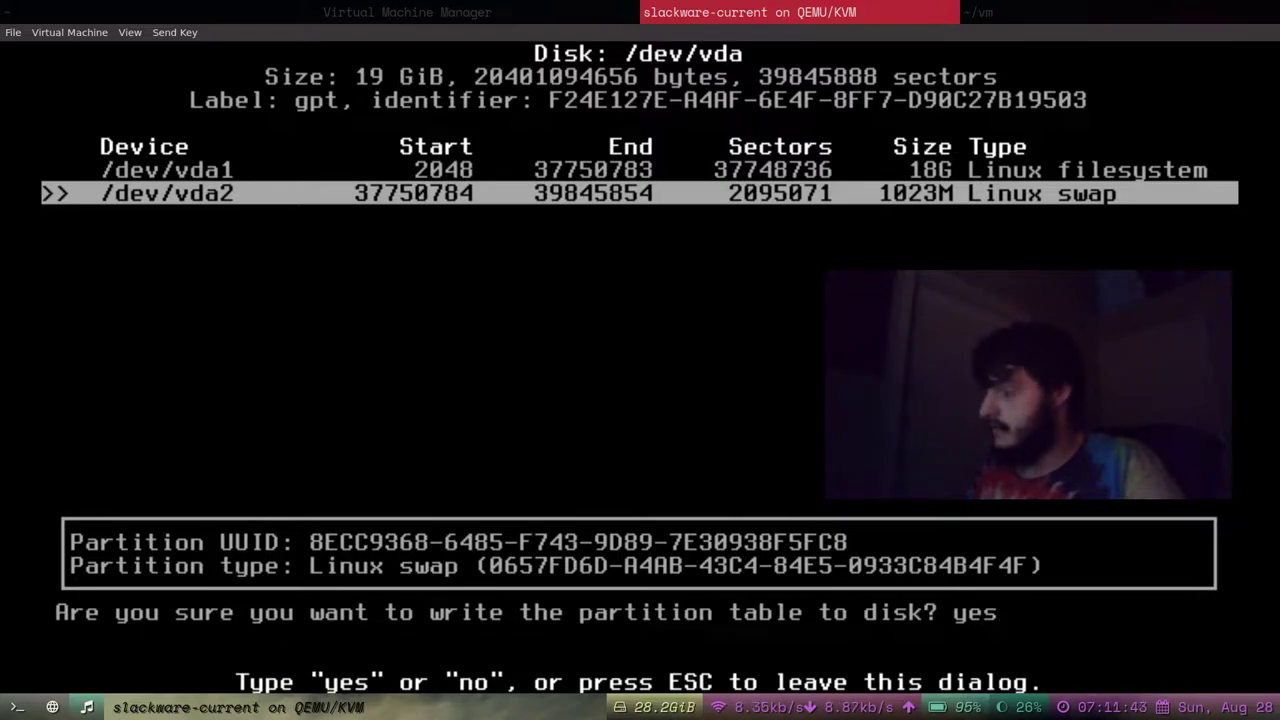
key("Return")
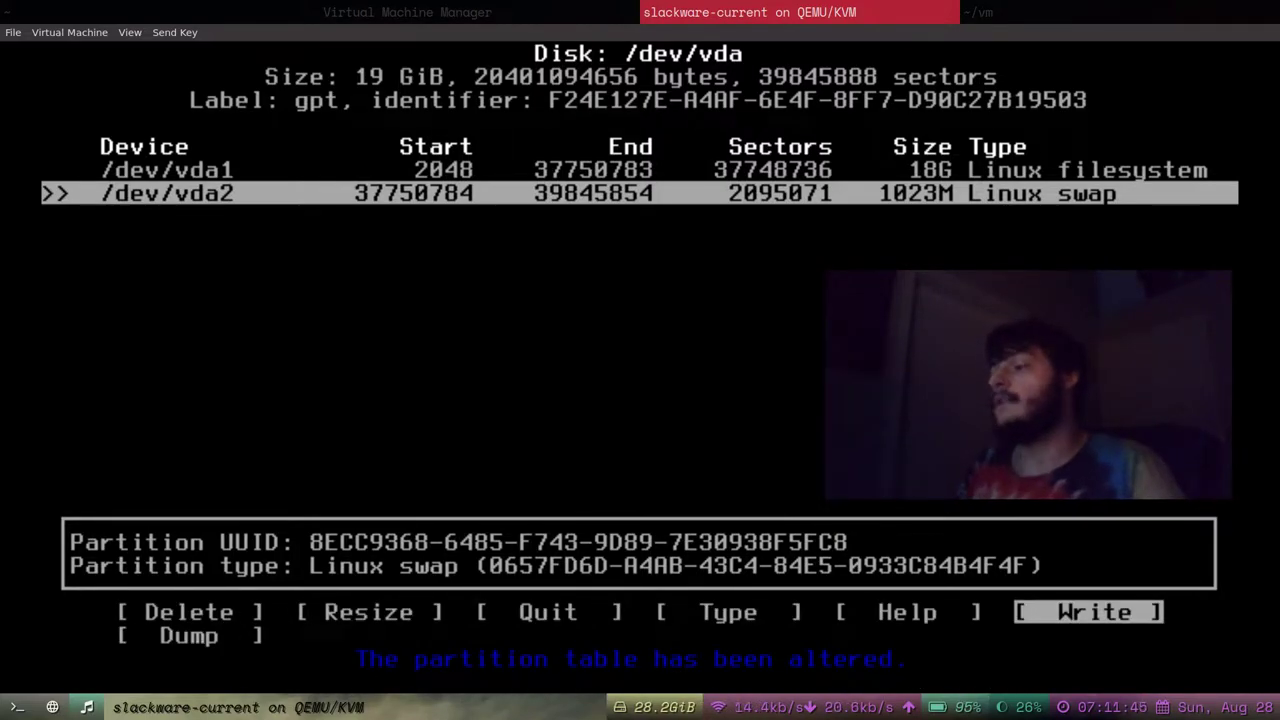
key("Right")
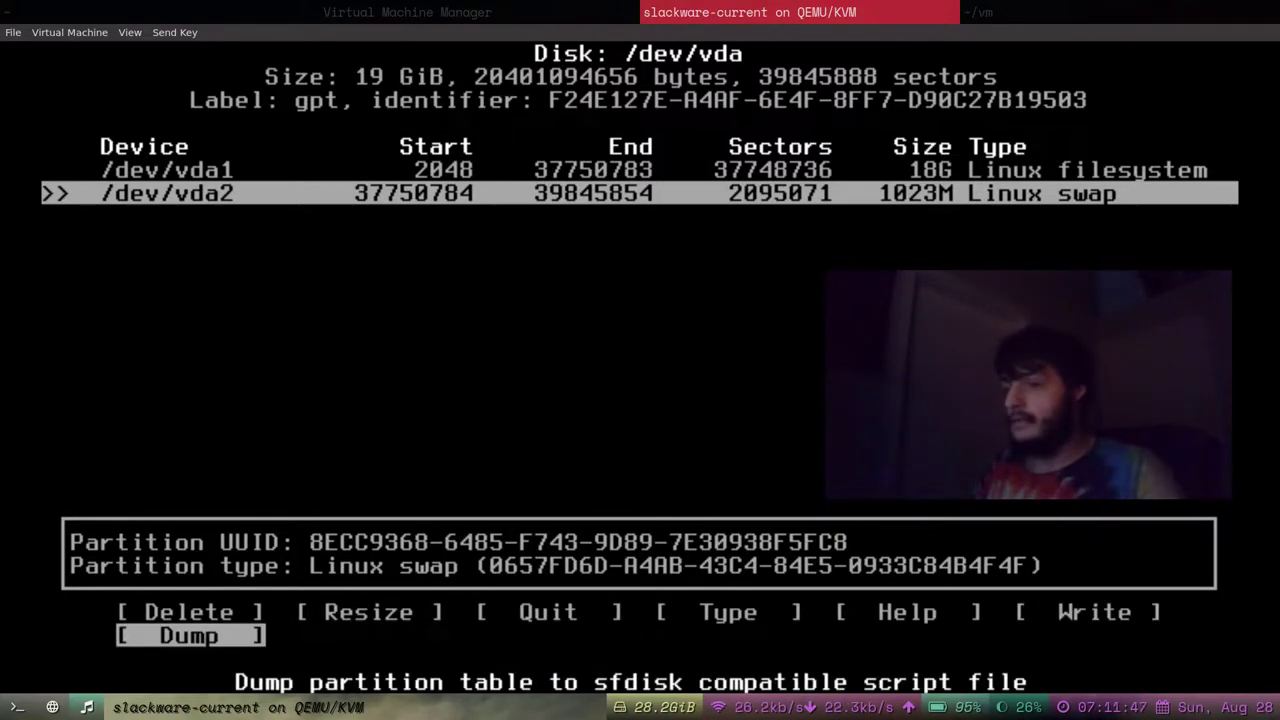
key("Left")
key("Left")
key("Left")
key("Left")
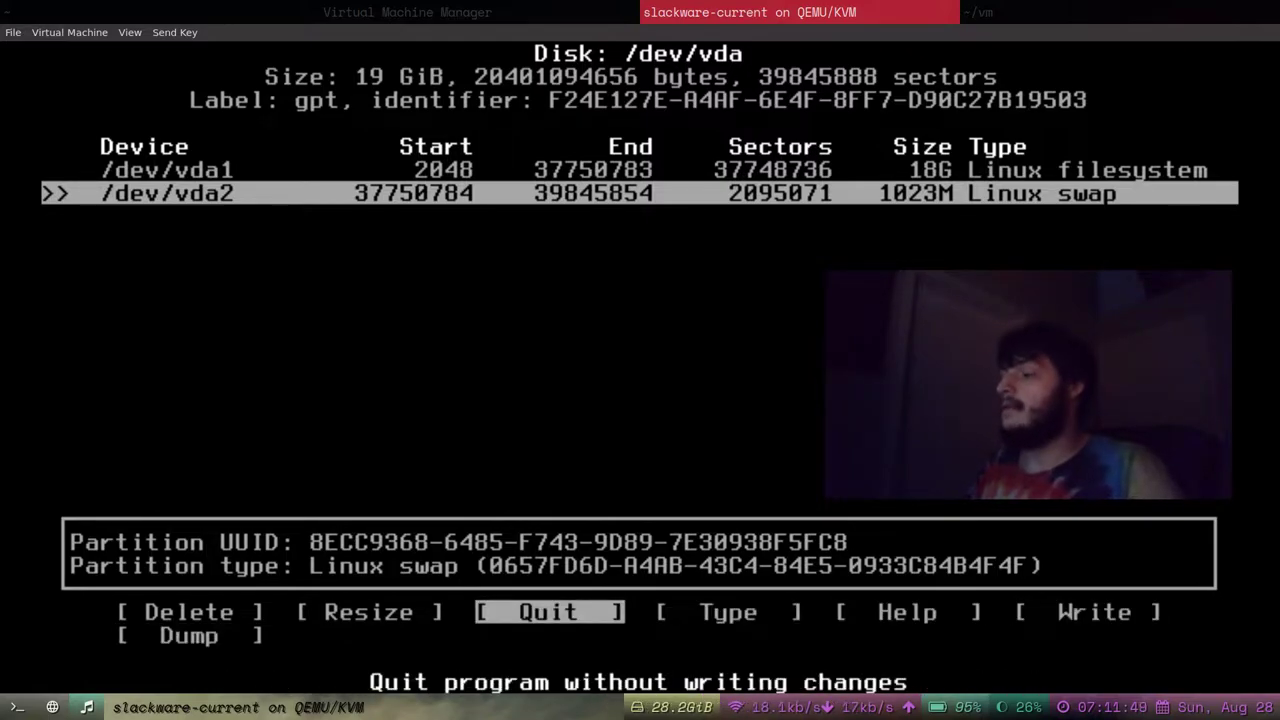
key("Return")
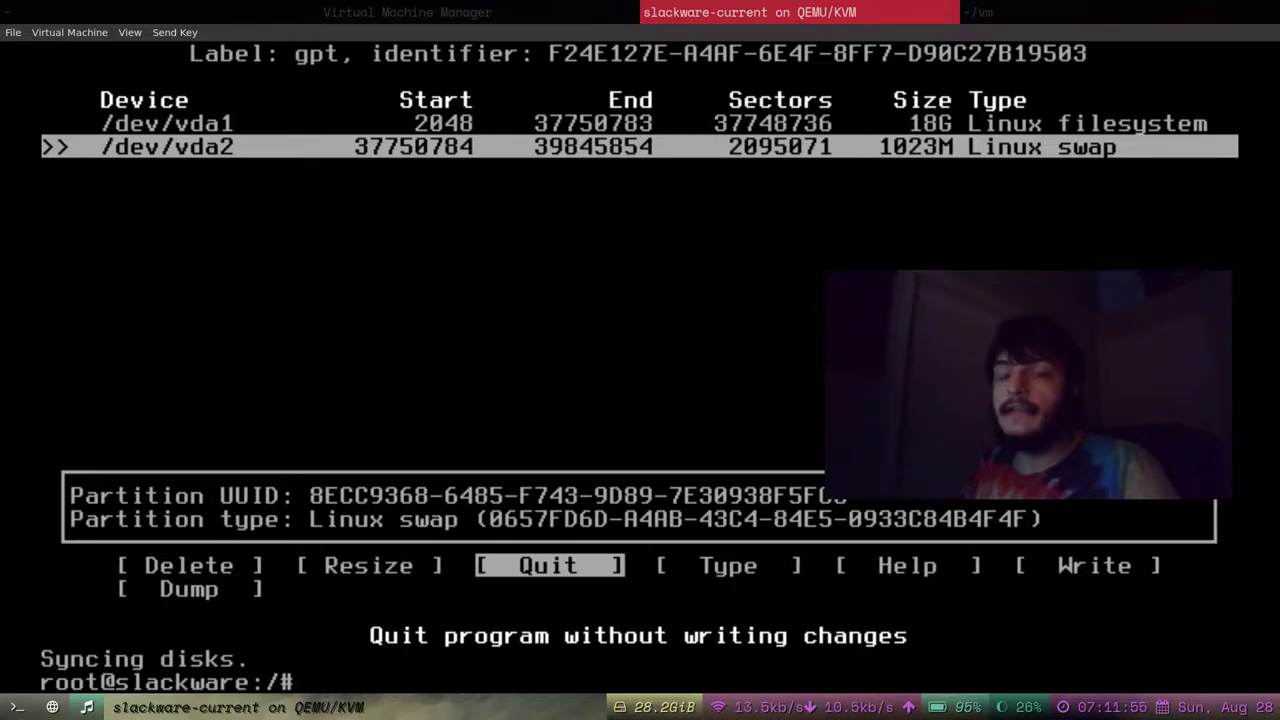
Run ls /dev and check that vda, vda1 and vda2 appear in the listing.
type("ls /dev")
key("Return")
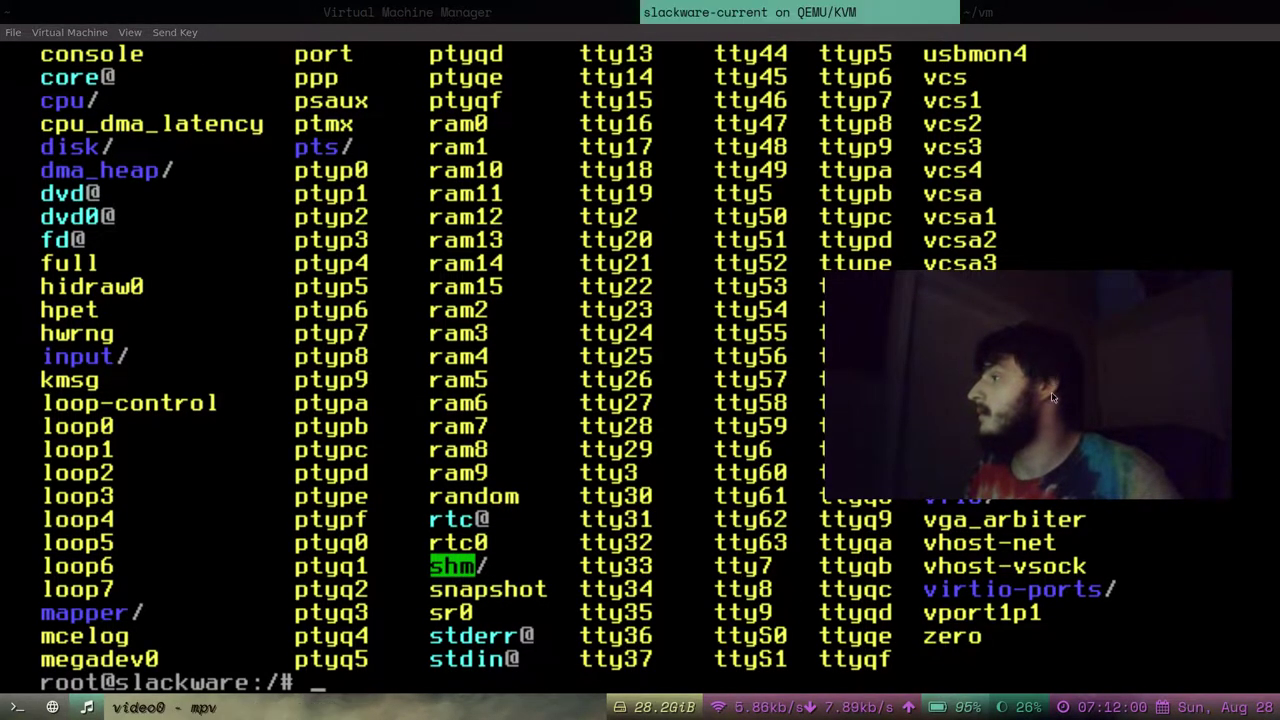
left_click_drag(1052, 398, 1078, 618)
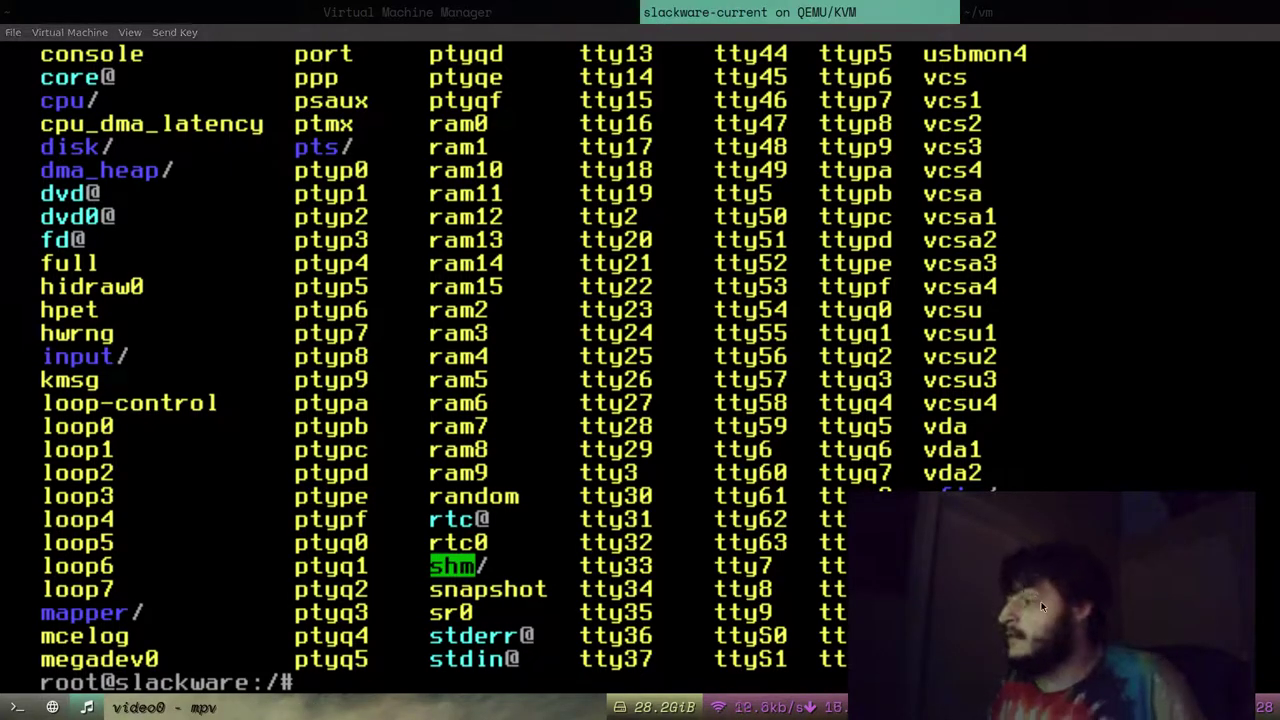
left_click_drag(1041, 607, 1062, 512)
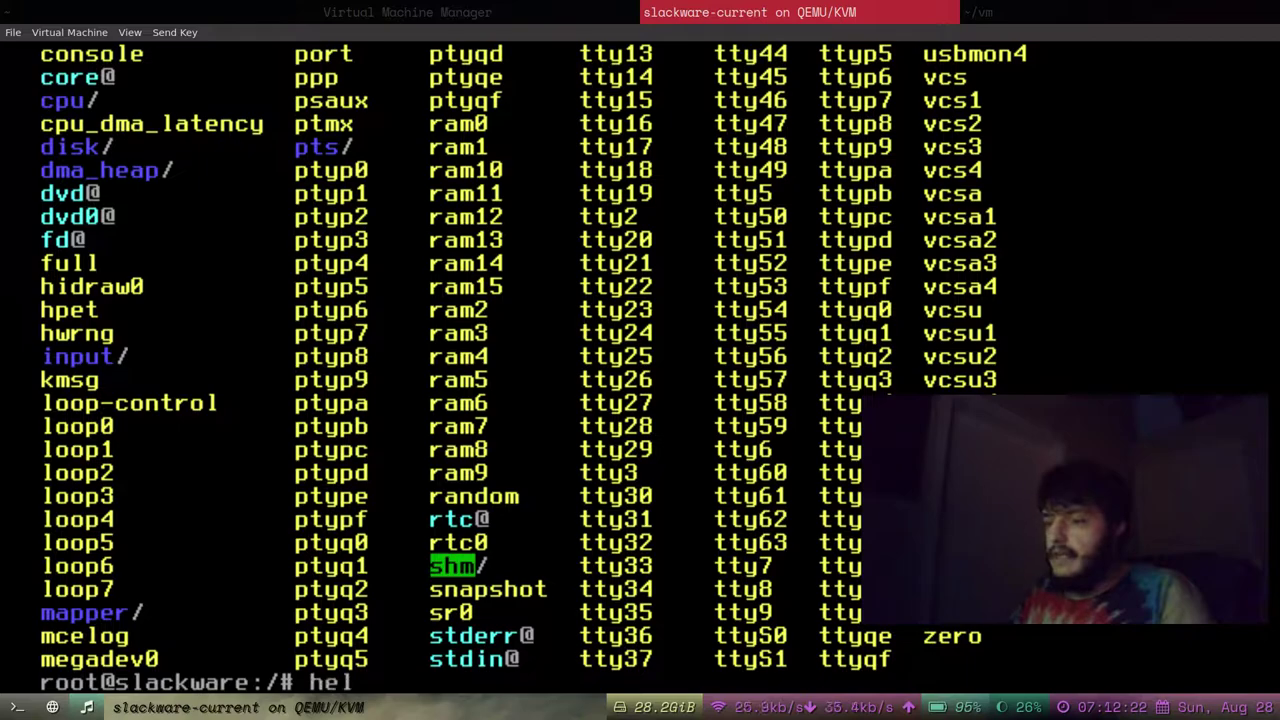
Show the shell help, format /dev/vda2 as swap with mkswap, and enter setup.
type("p")
key("Return")
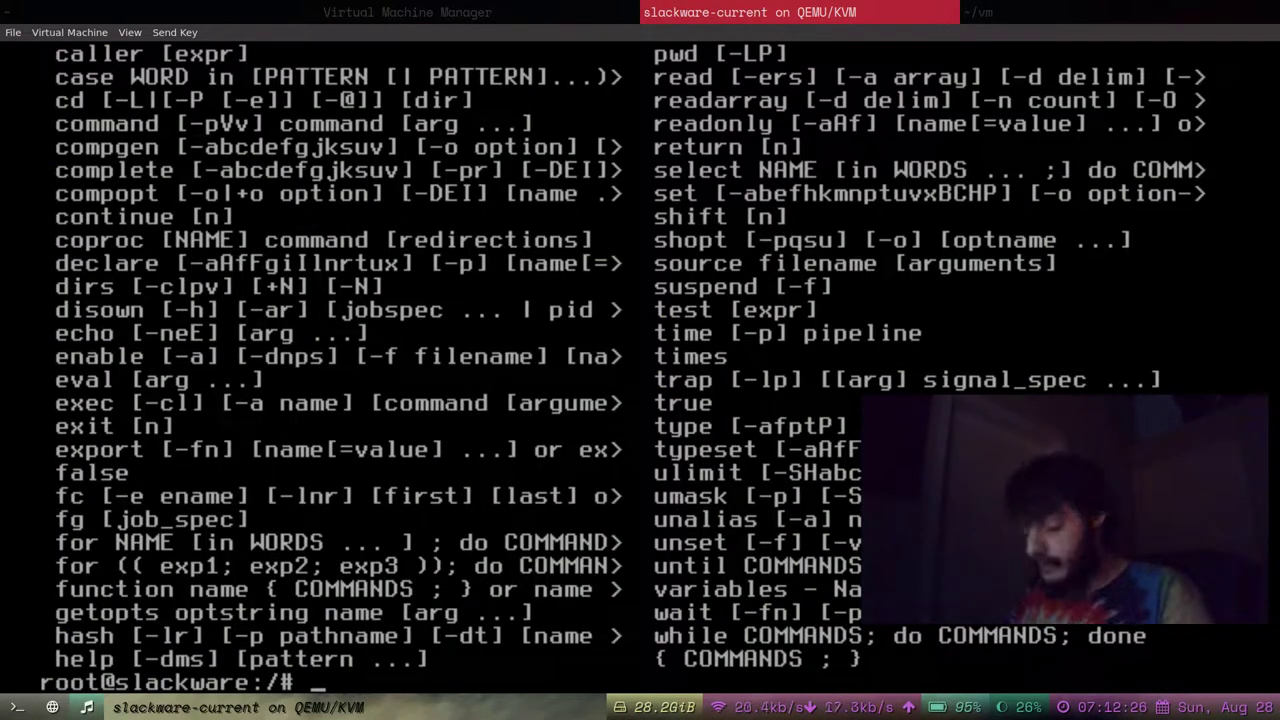
type("mkswap")
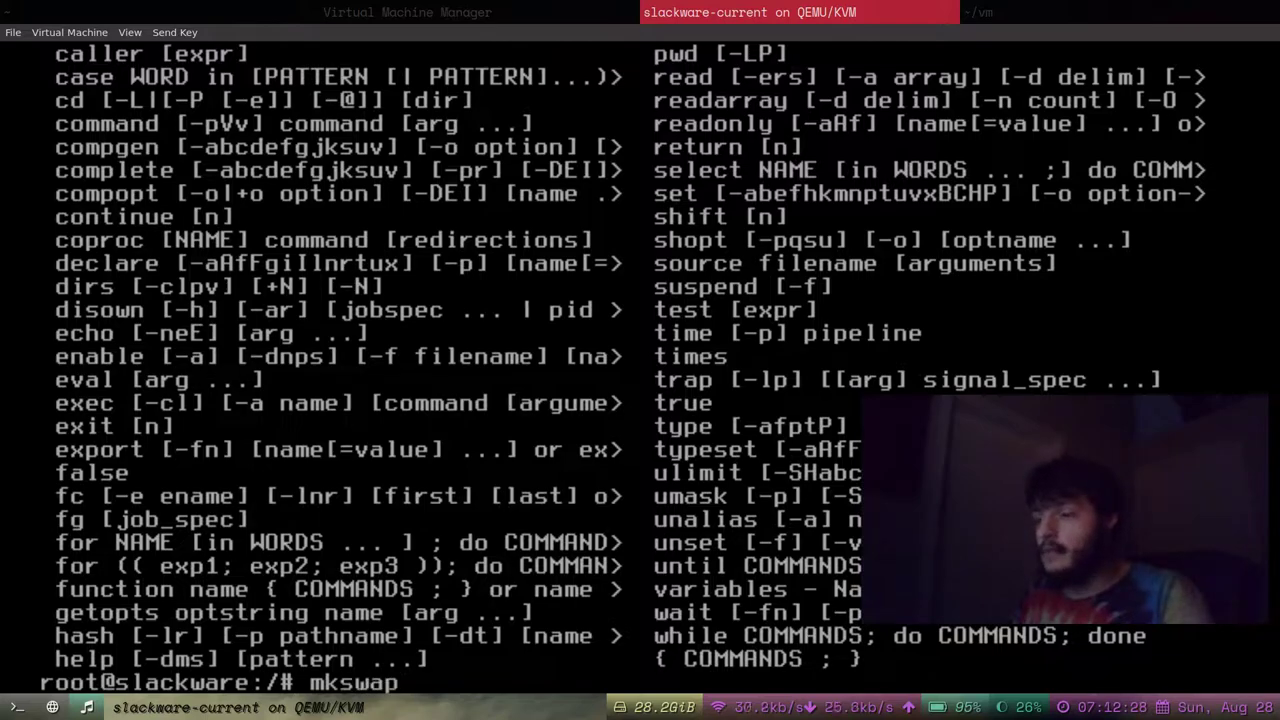
type(" /dev/")
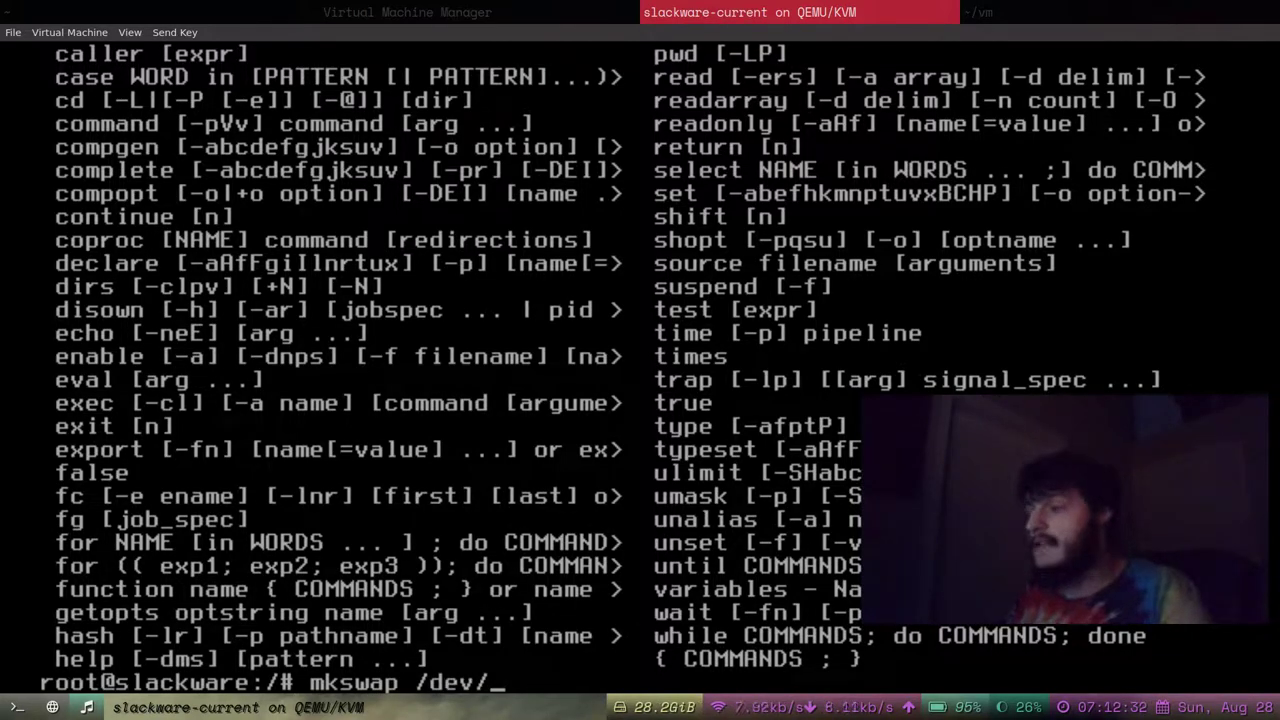
type("vda")
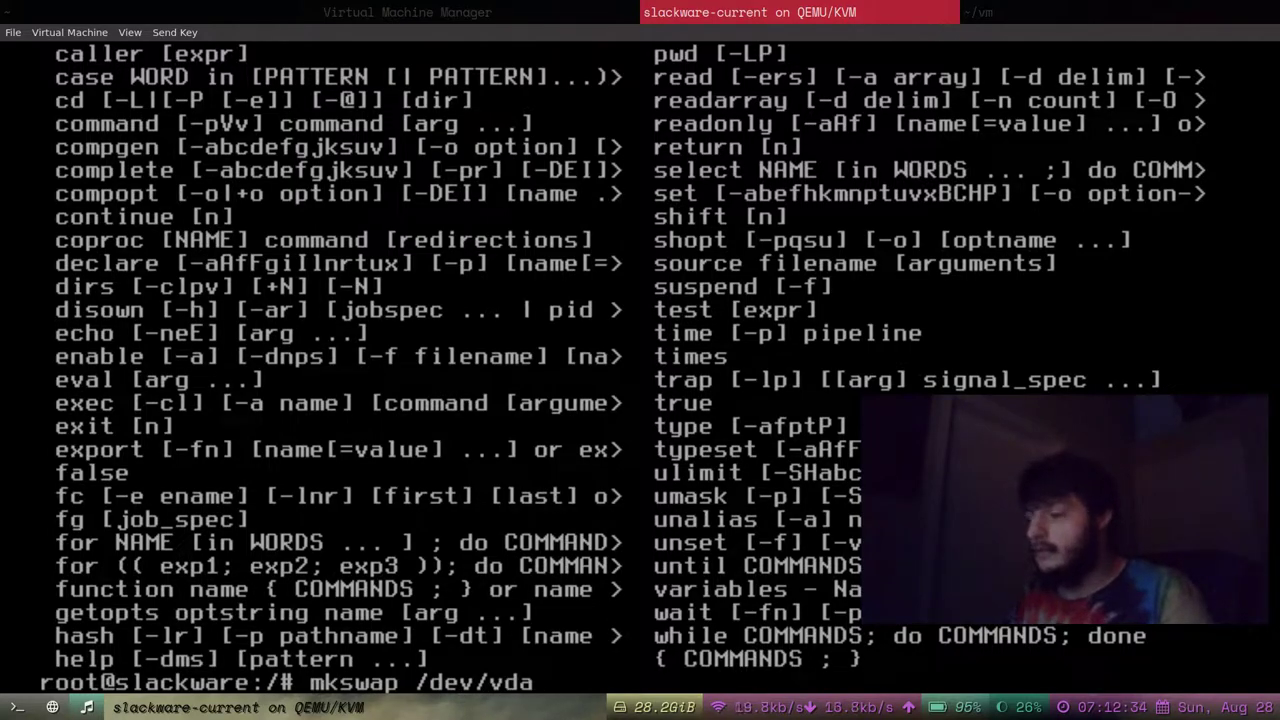
type("2")
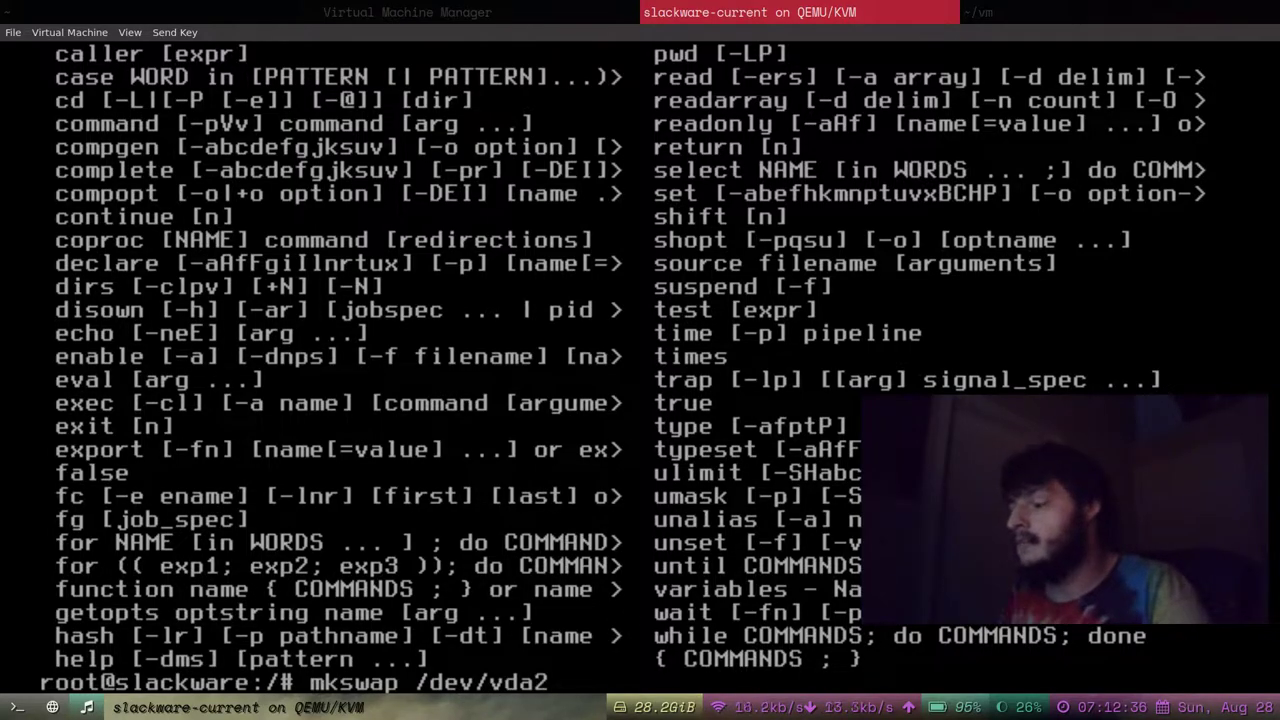
key("Return")
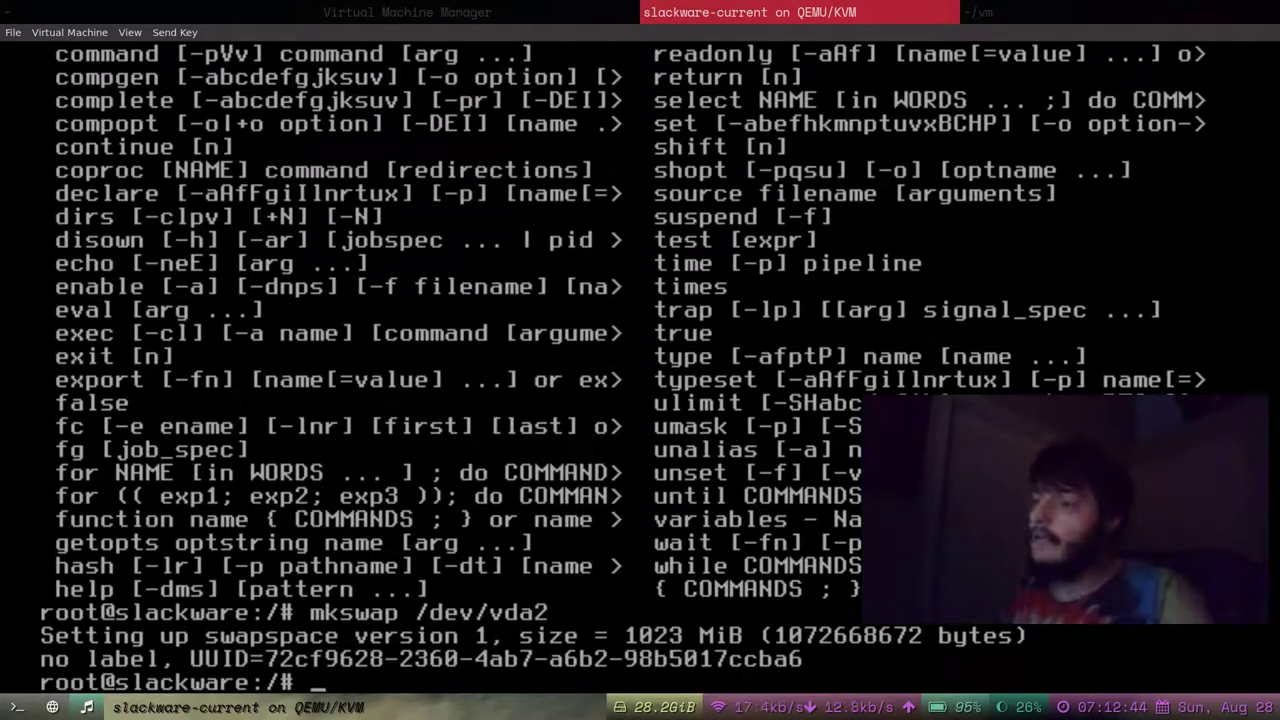
type("setup")
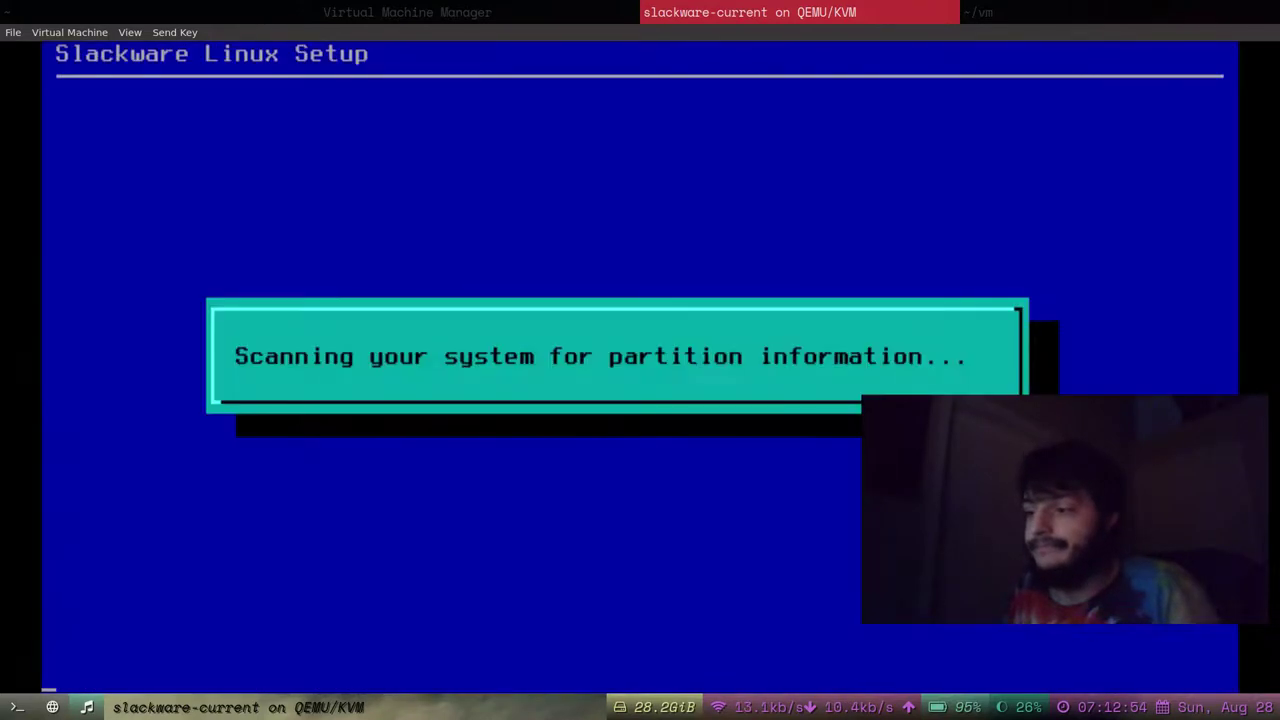
Launch Slackware Setup and read through its HELP text.
key("Return")
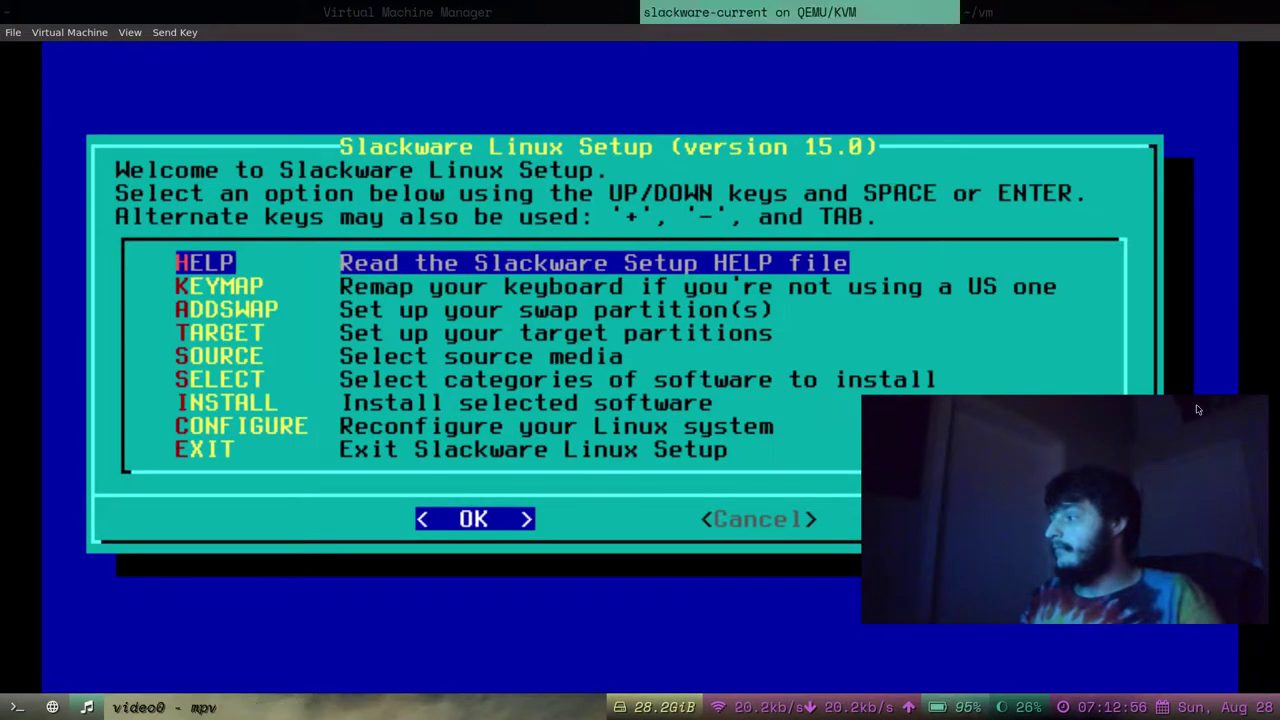
left_click_drag(1196, 566, 1194, 617)
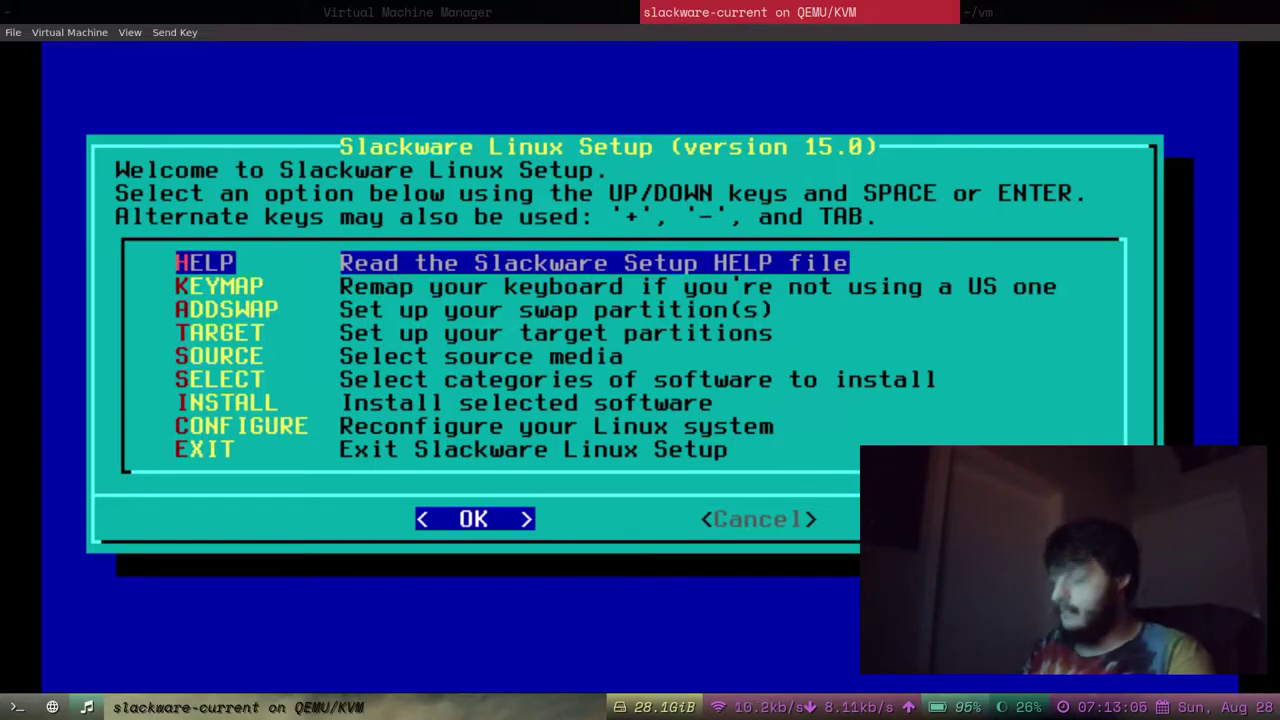
key("Down")
key("Up")
key("Return")
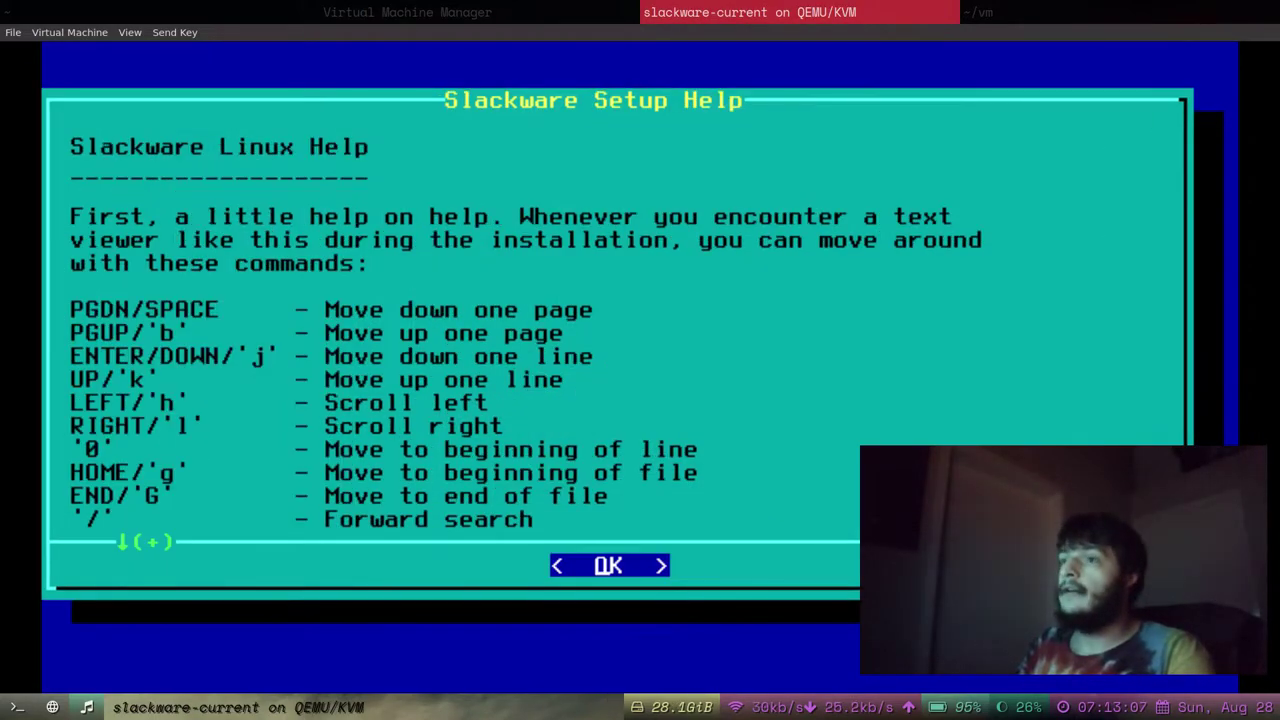
key("Down")
key("Down")
key("Down")
key("Down")
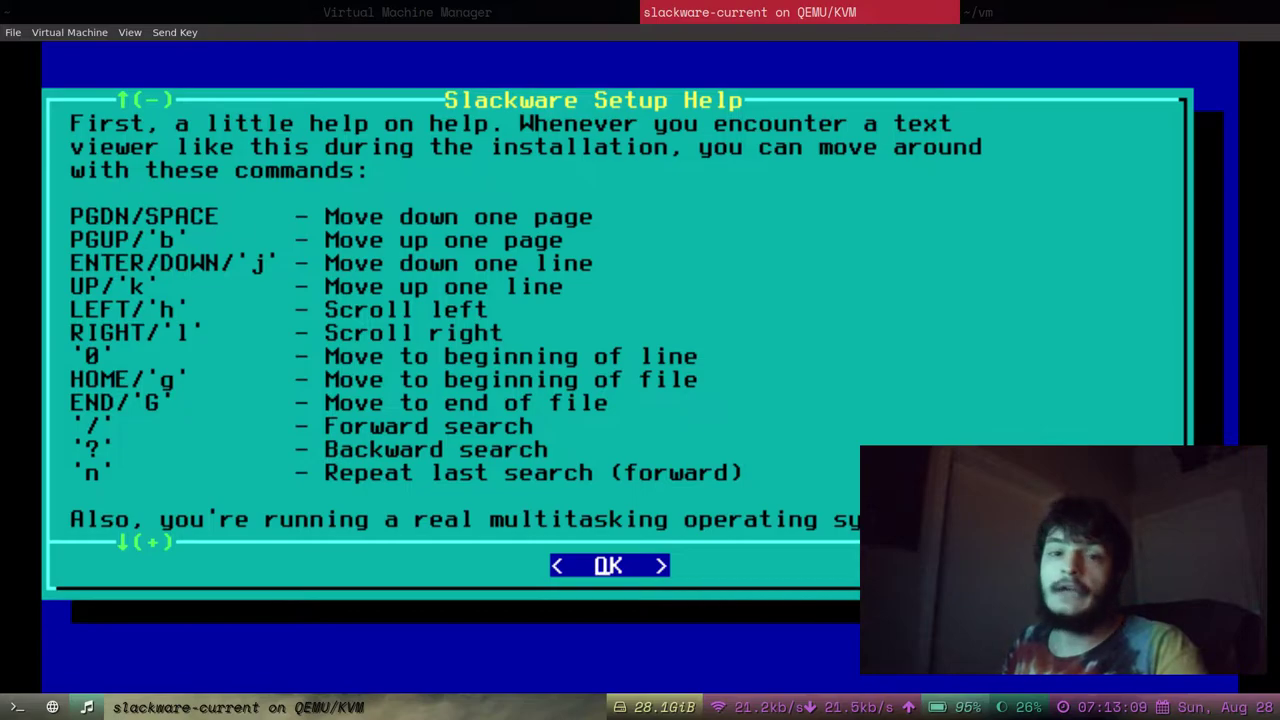
key("Down")
key("Down")
key("Down")
key("Down")
key("Down")
key("Down")
key("Up")
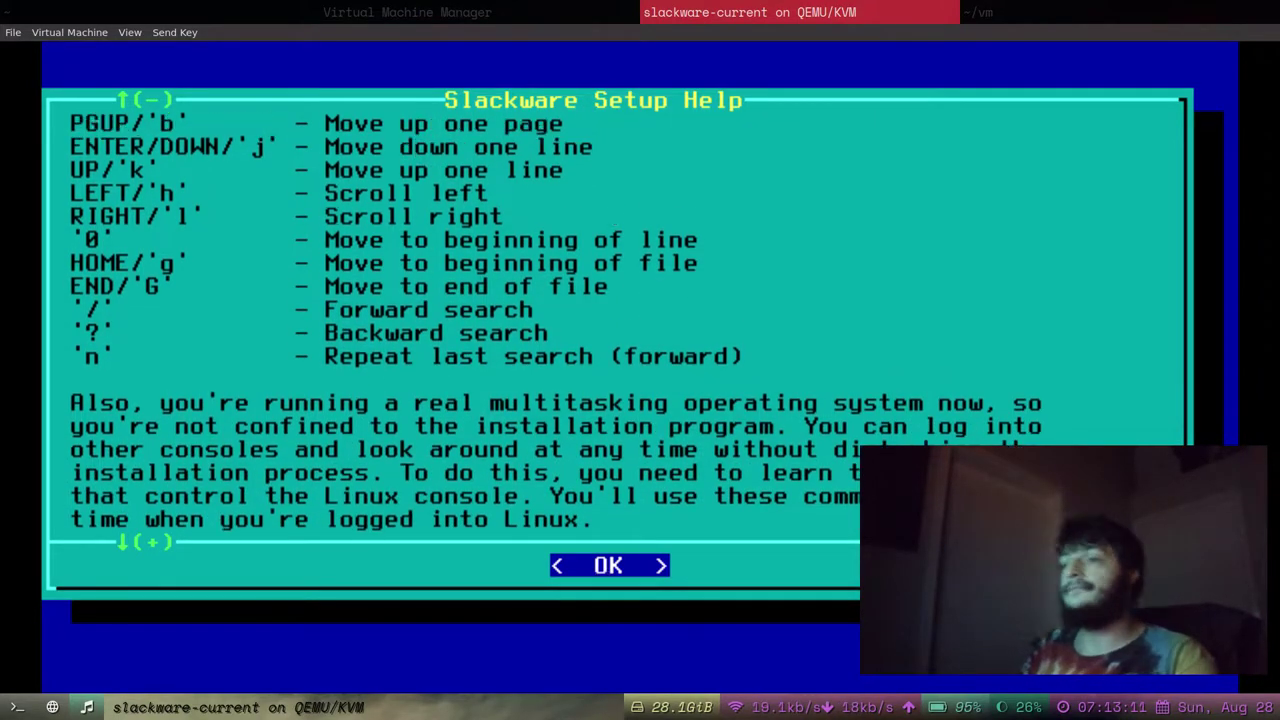
key("Down")
key("Down")
key("Down")
key("Return")
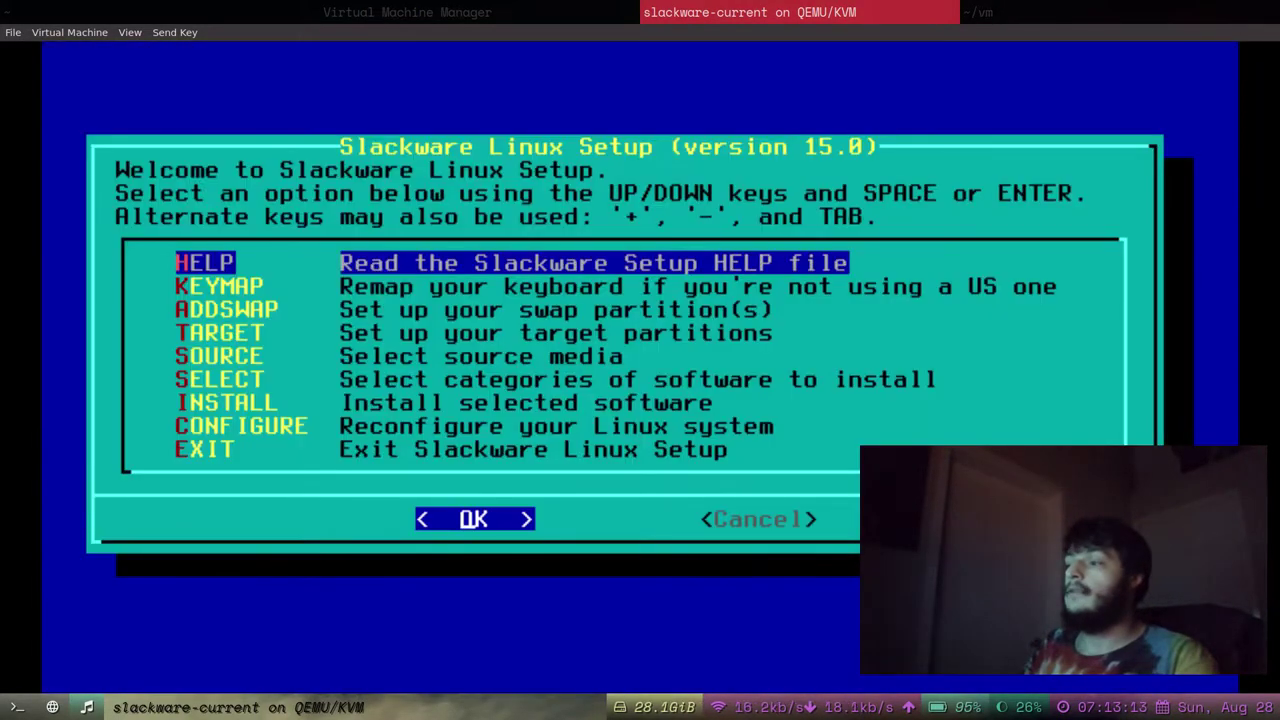
Pick the qwerty/us.map keyboard map under KEYMAP and reach its typing test.
key("Down")
key("Down")
key("Up")
key("Return")
key("Down")
key("Up")
key("Down")
key("Down")
key("Down")
key("Down")
key("Down")
key("Down")
key("Up")
key("Up")
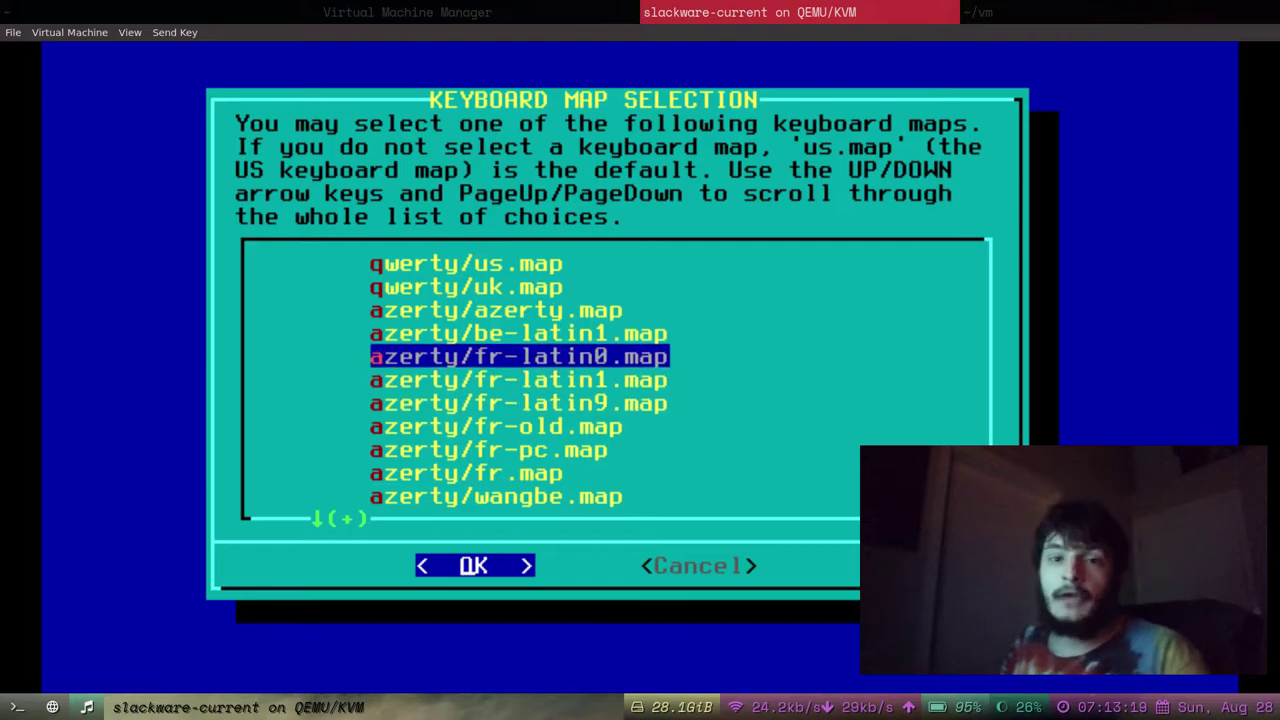
key("Up")
key("Up")
key("Up")
key("Up")
key("Return")
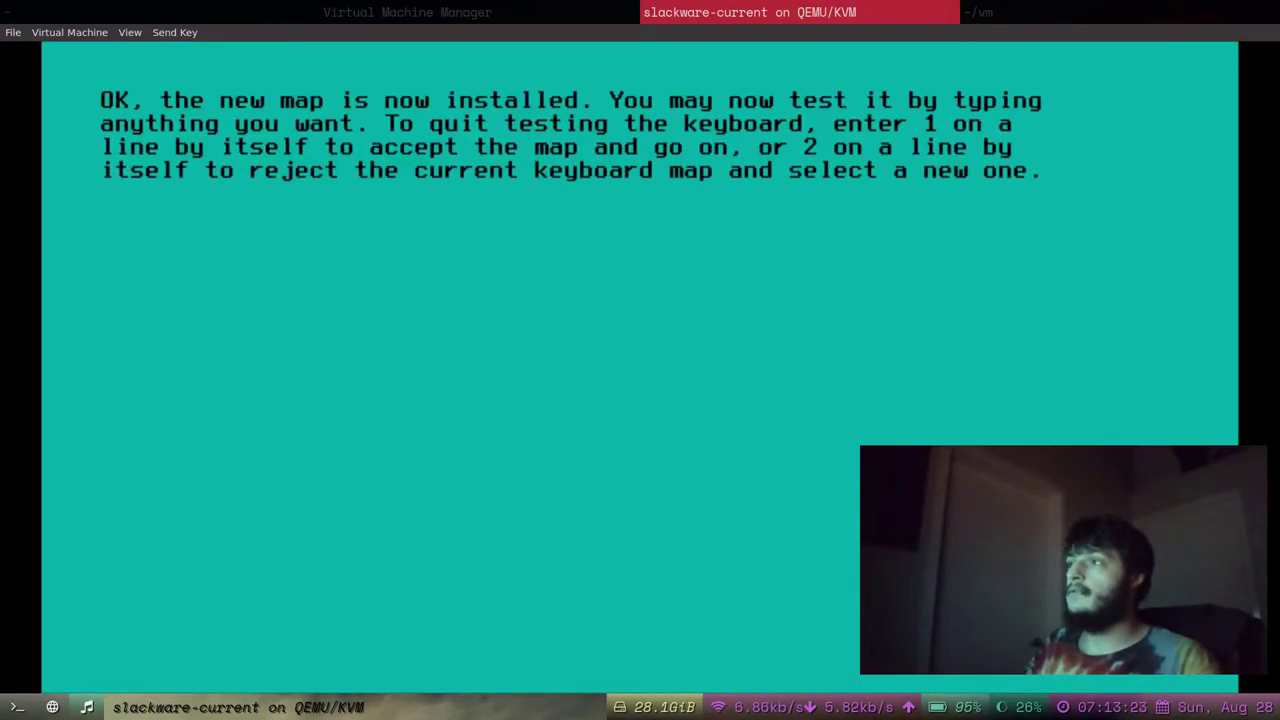
key("Escape")
key("Escape")
key("BackSpace")
key("BackSpace")
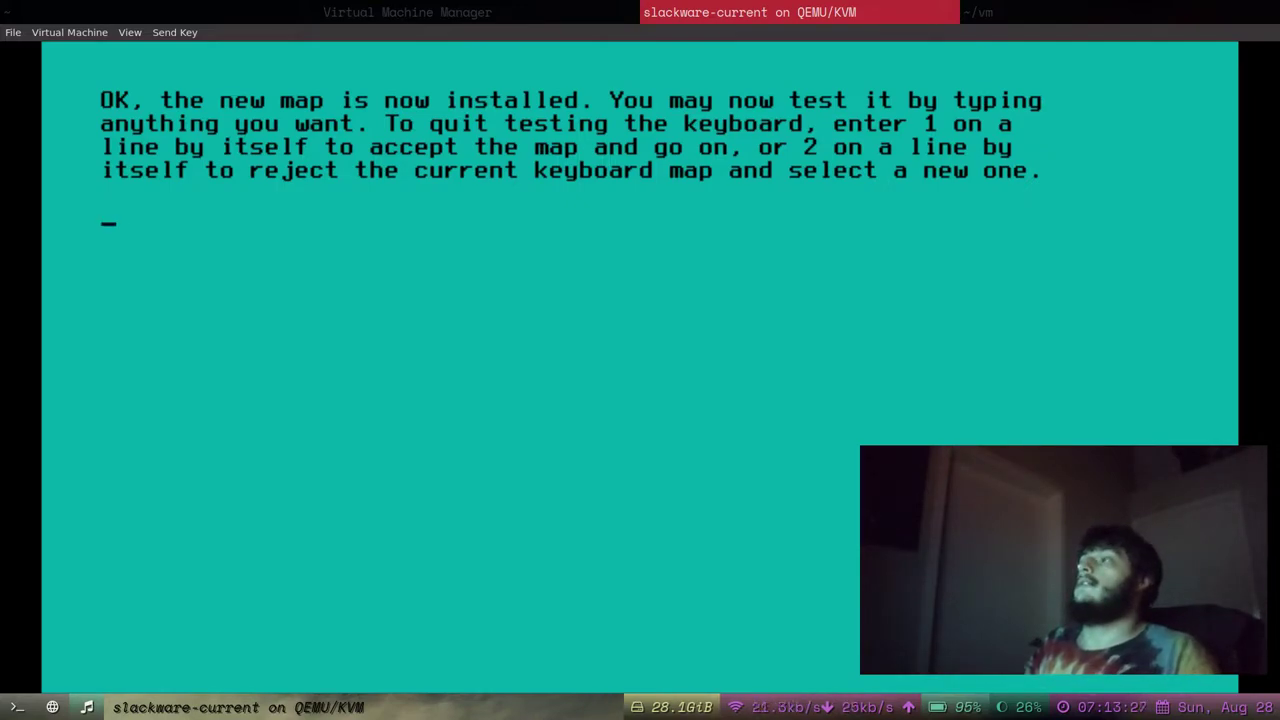
Accept the keyboard map with 1 and select /dev/vda2 as the swap partition.
type("1")
key("Return")
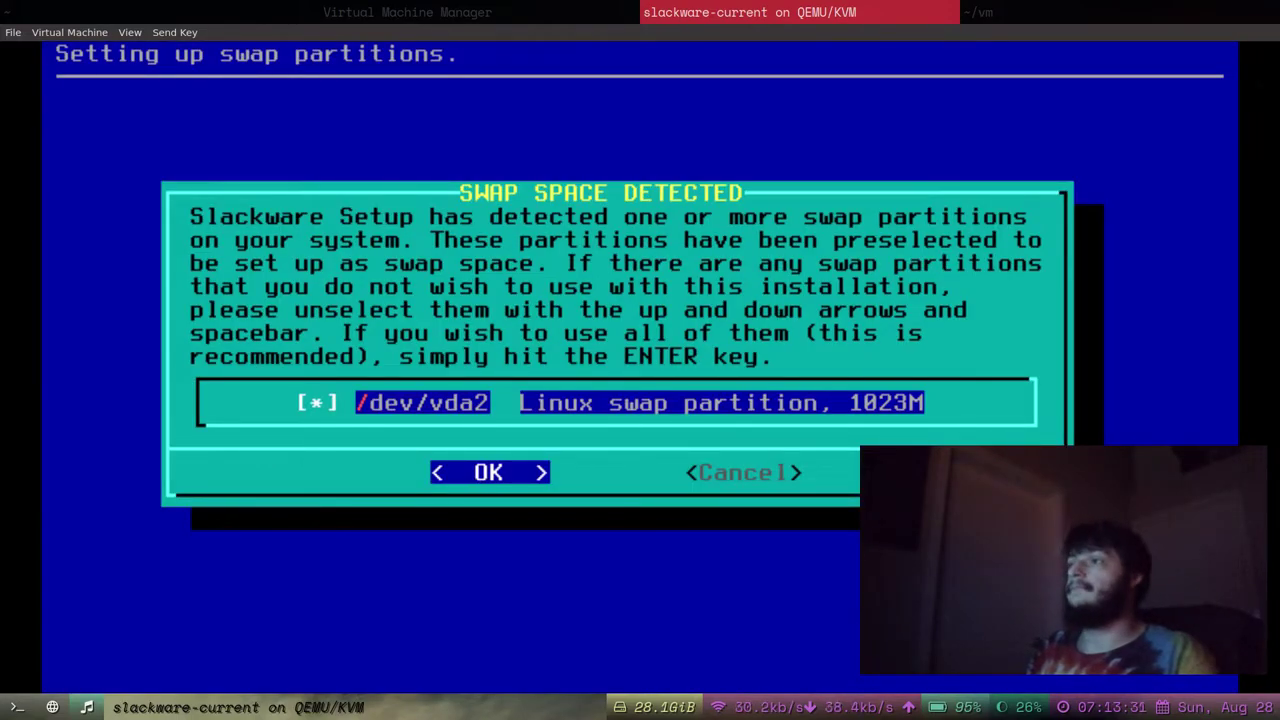
key("Right")
key("Left")
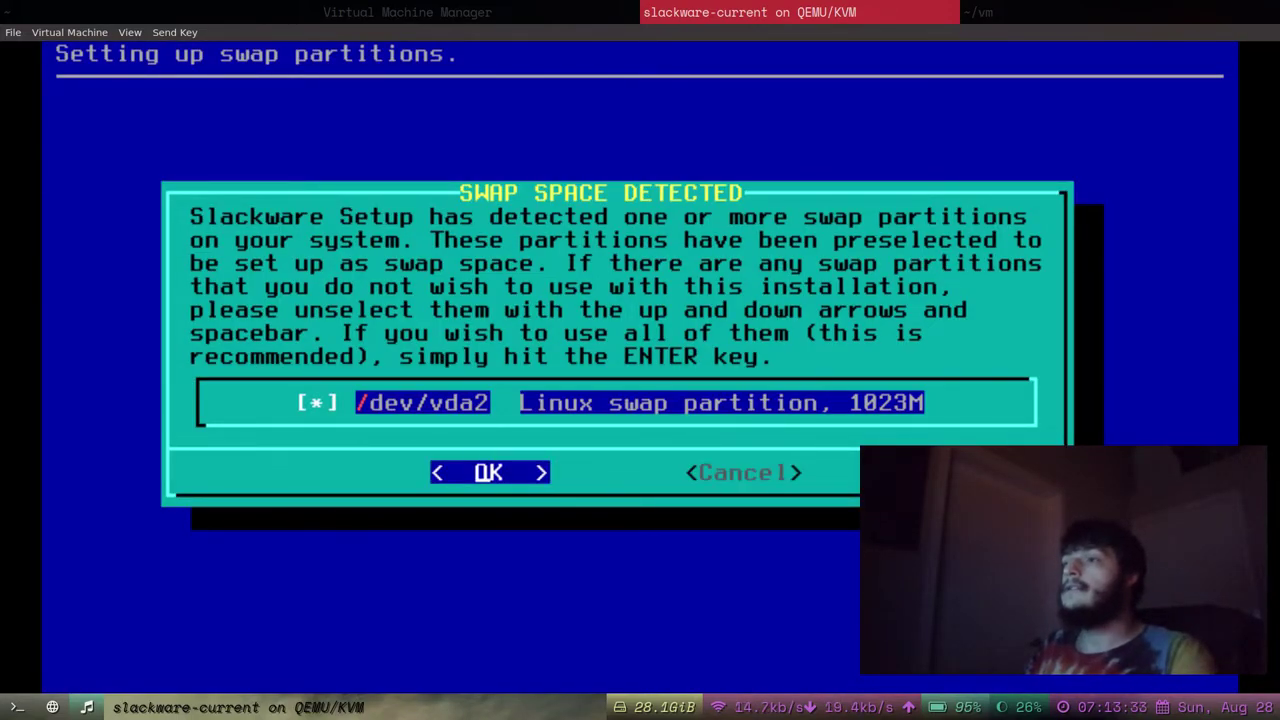
key("Right")
key("Left")
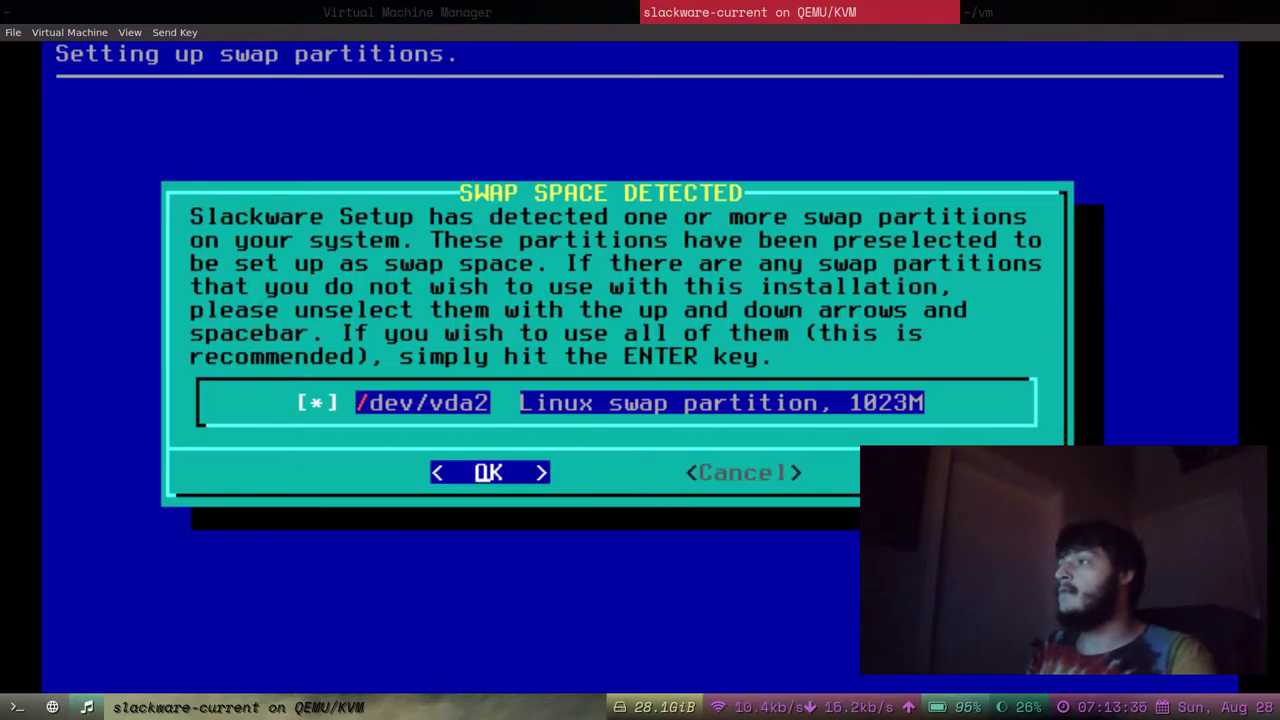
key("Right")
key("Left")
key("Right")
key("Left")
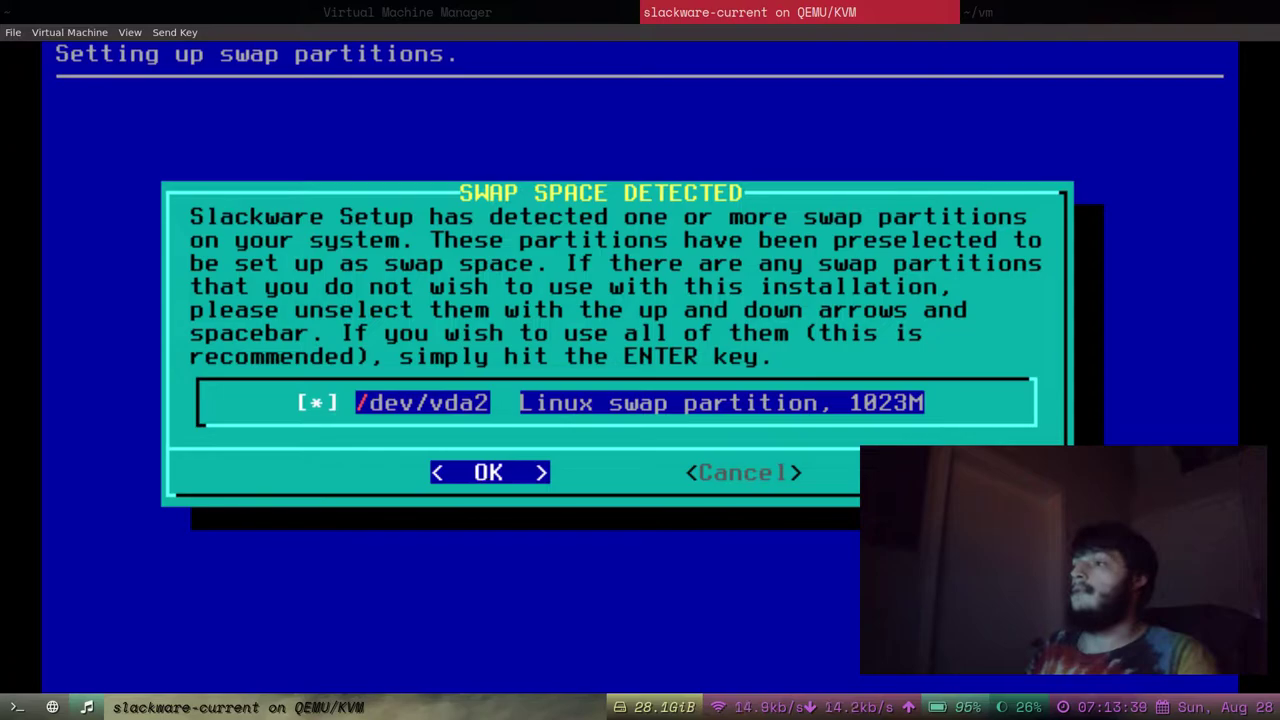
key("Right")
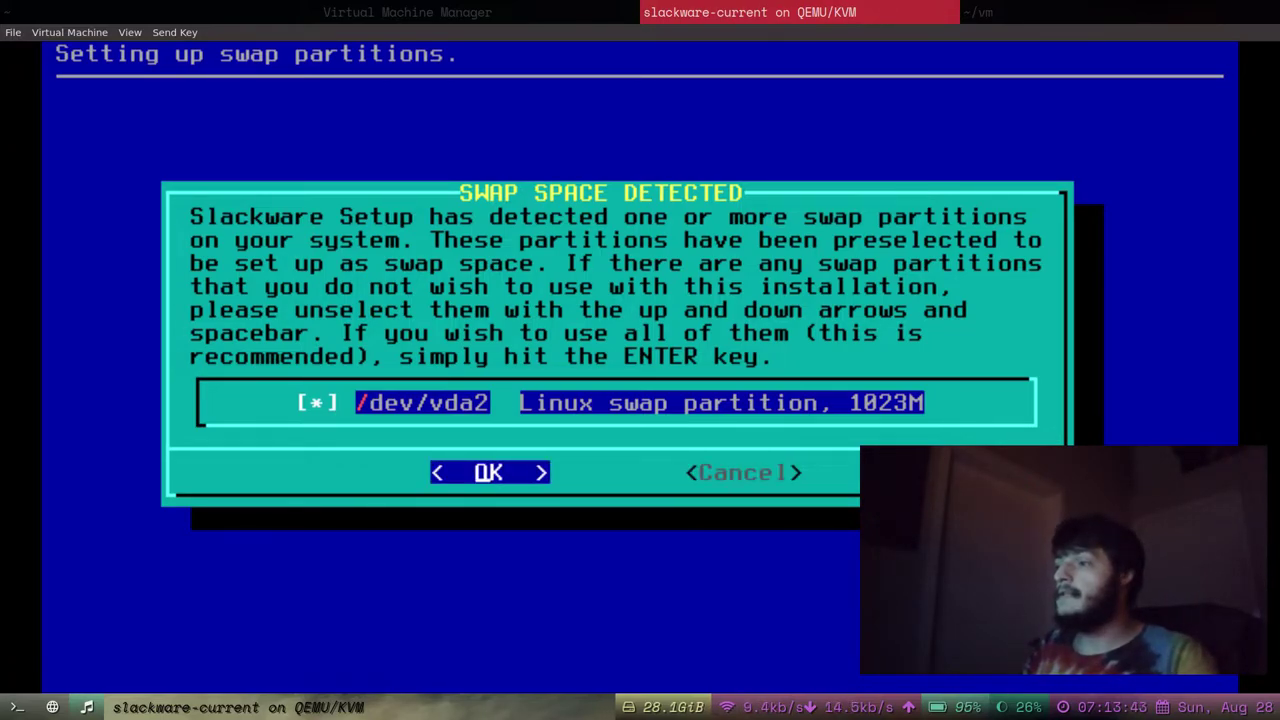
key("Return")
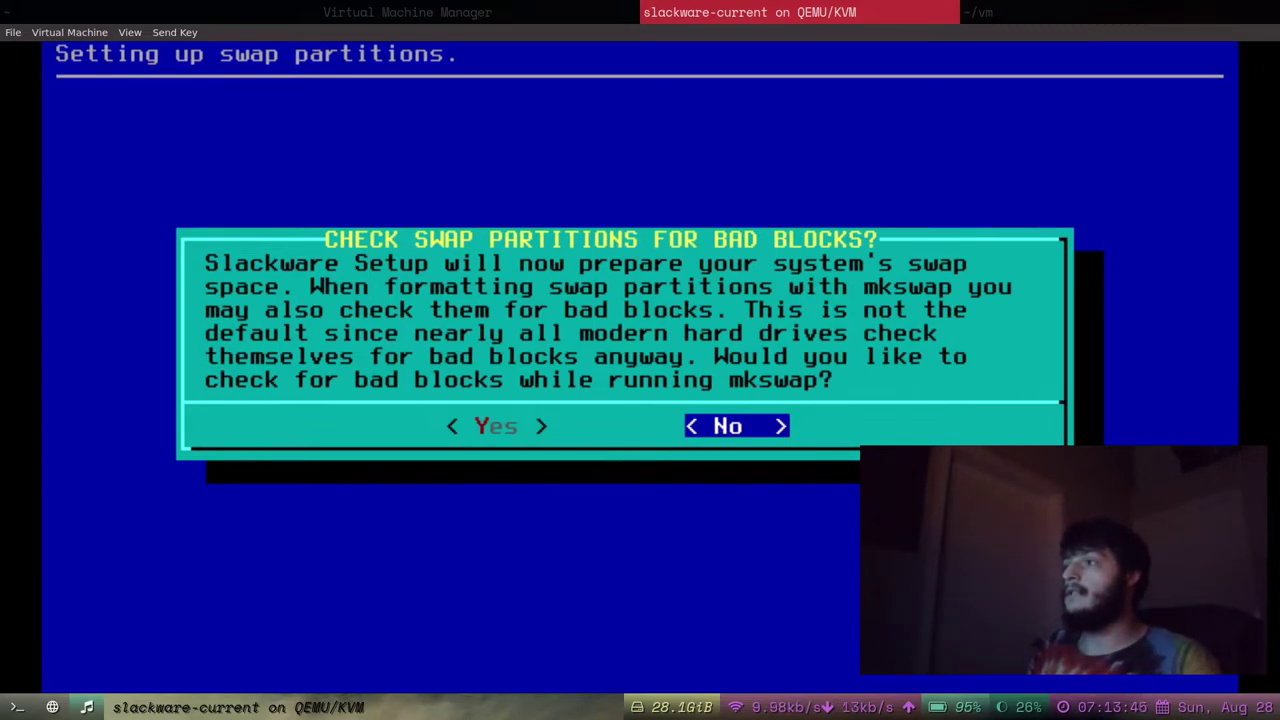
Answer No to checking the swap partition for bad blocks.
key("Left")
key("Right")
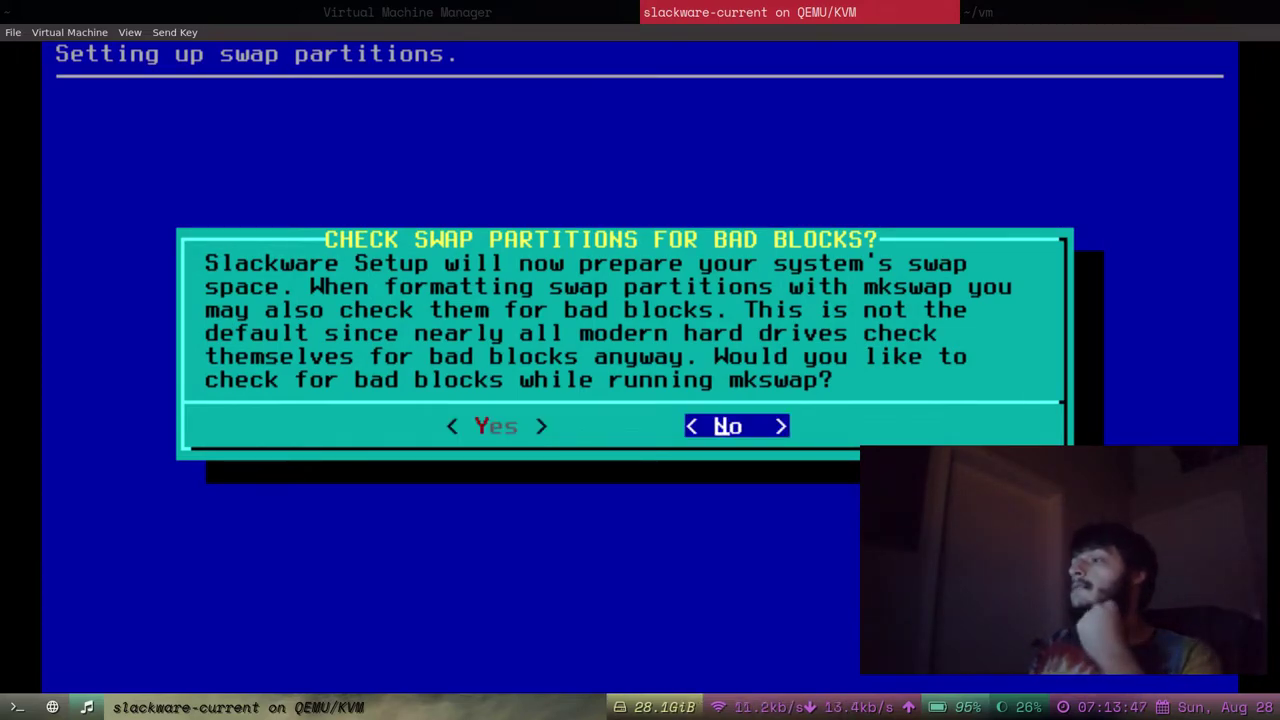
key("Left")
key("Right")
key("Return")
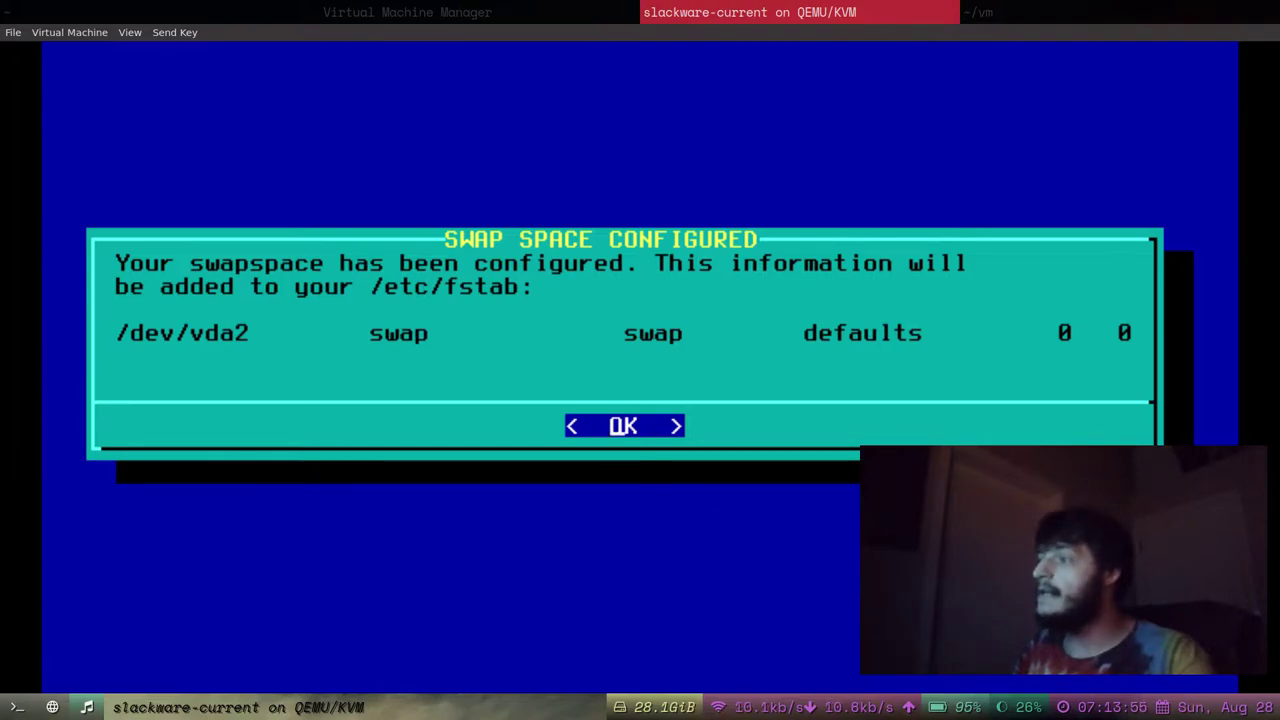
Dismiss the swap configured notice and choose /dev/vda1 as the root partition.
key("Return")
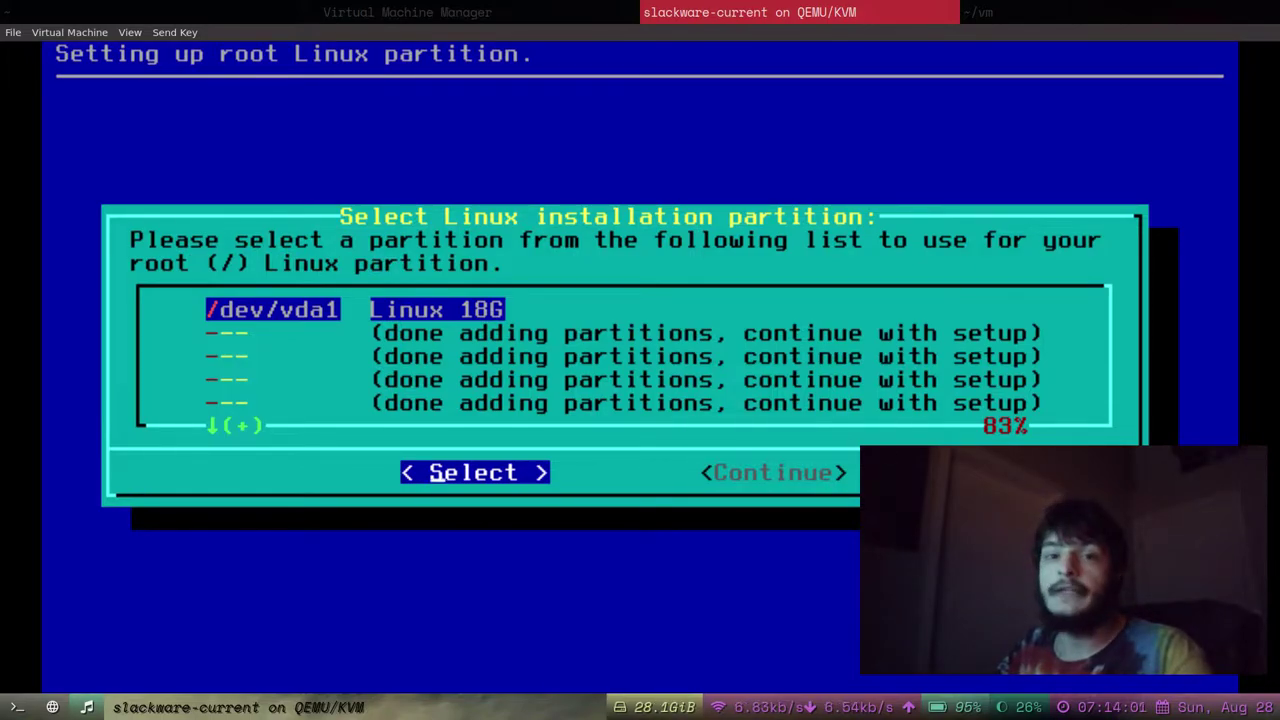
key("Down")
key("Up")
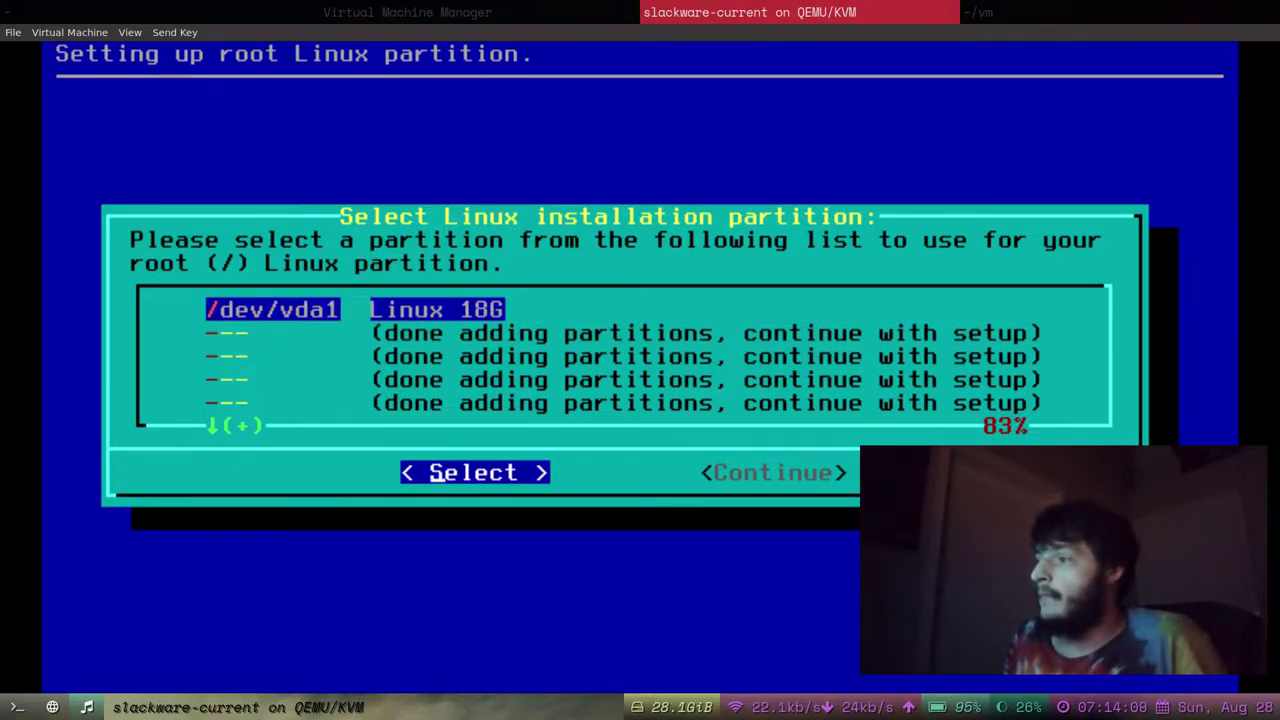
key("Return")
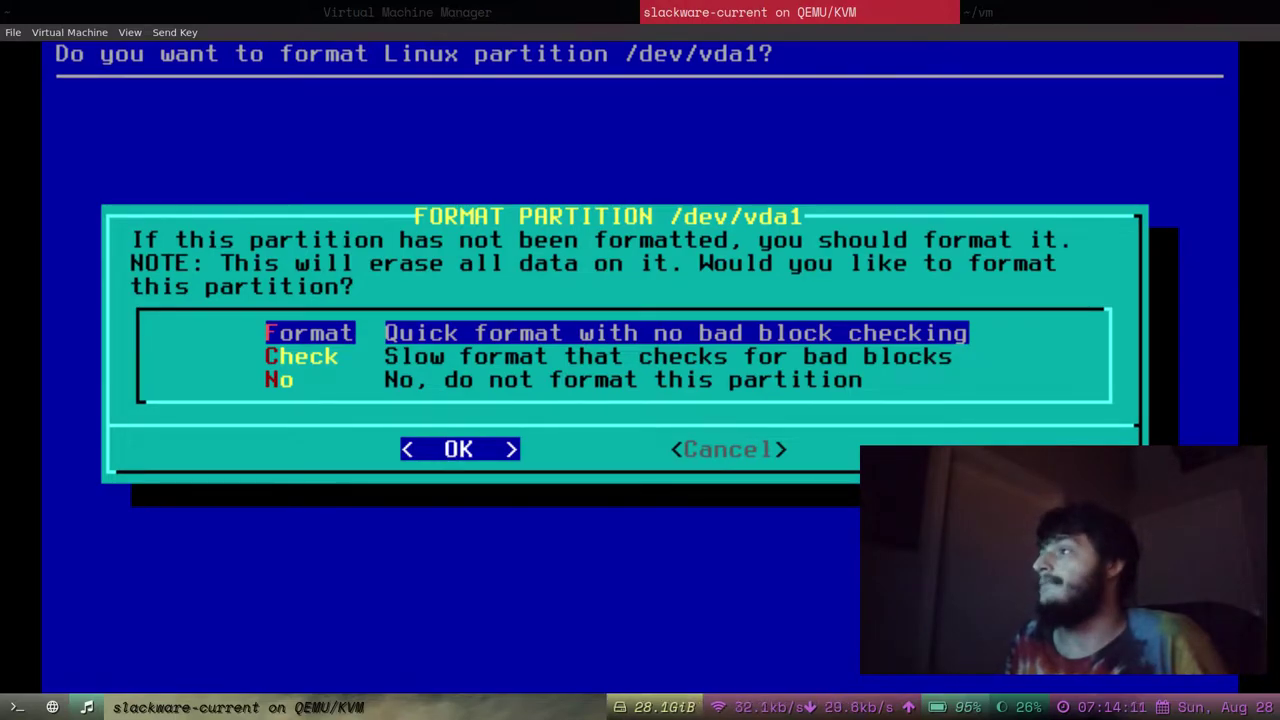
Quick-format /dev/vda1 as ext4 and acknowledge the fstab entry.
key("Down")
key("Up")
key("Down")
key("Up")
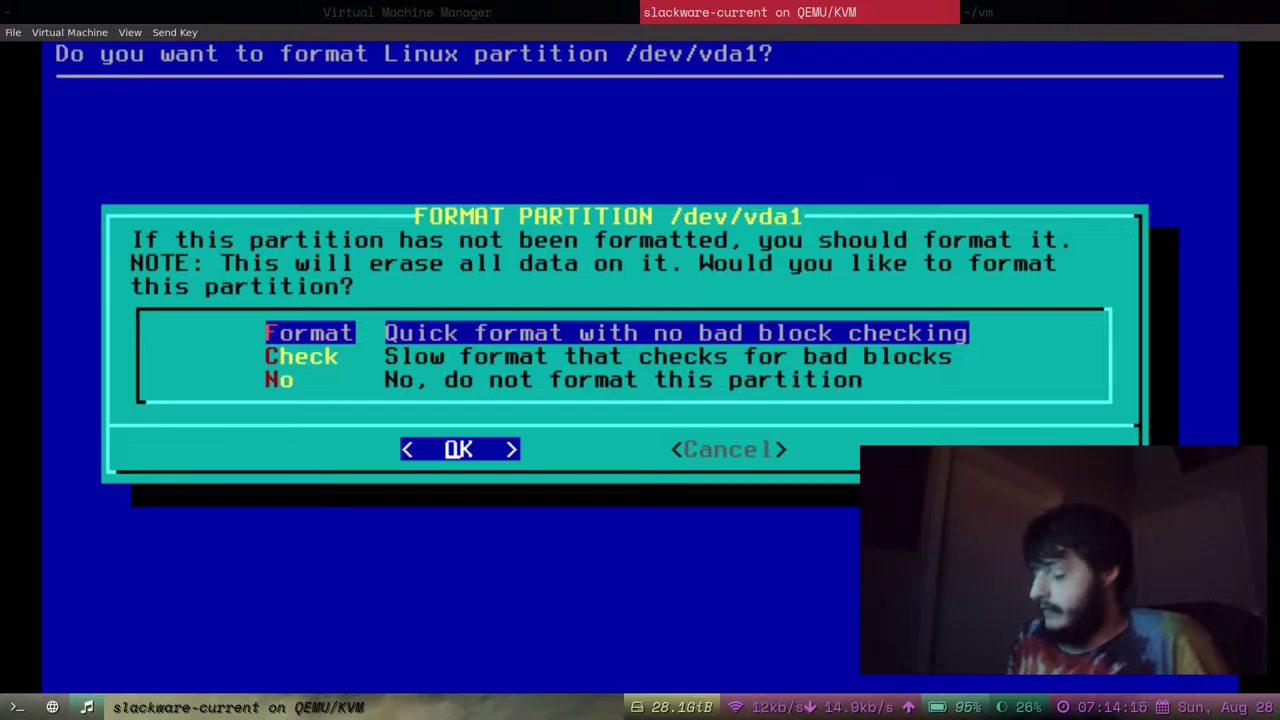
key("Return")
key("Down")
key("Up")
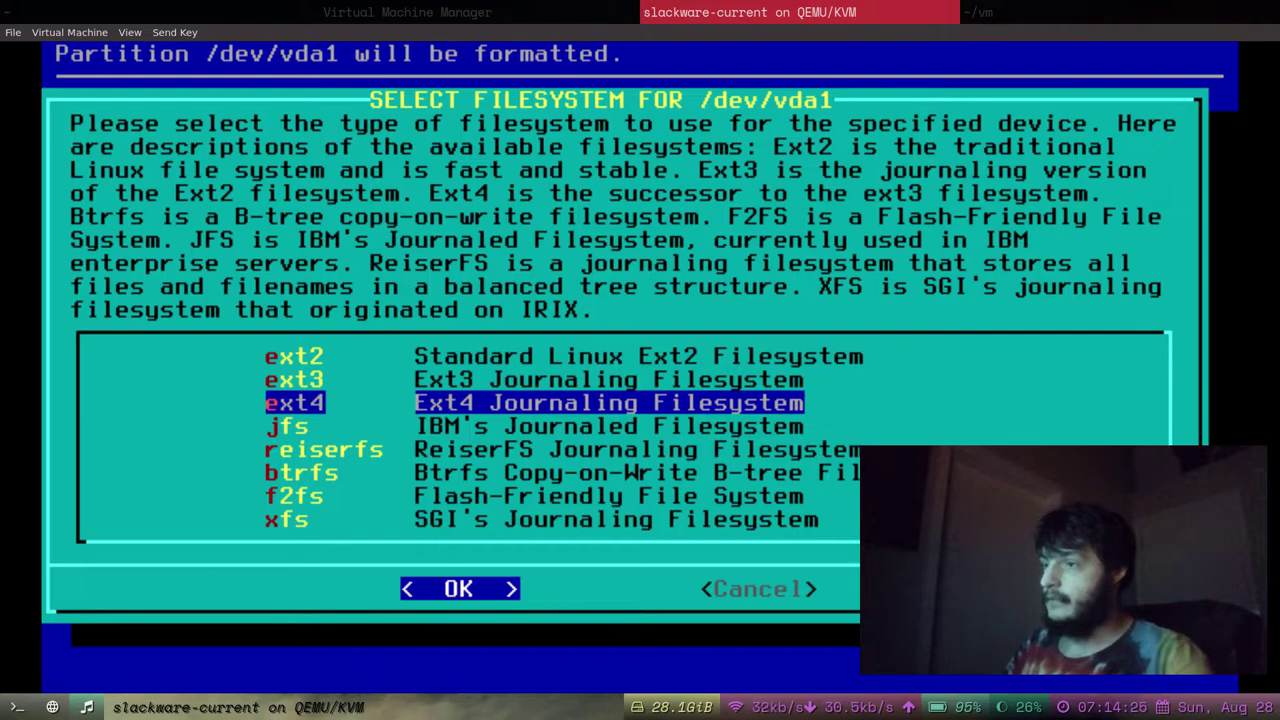
key("Return")
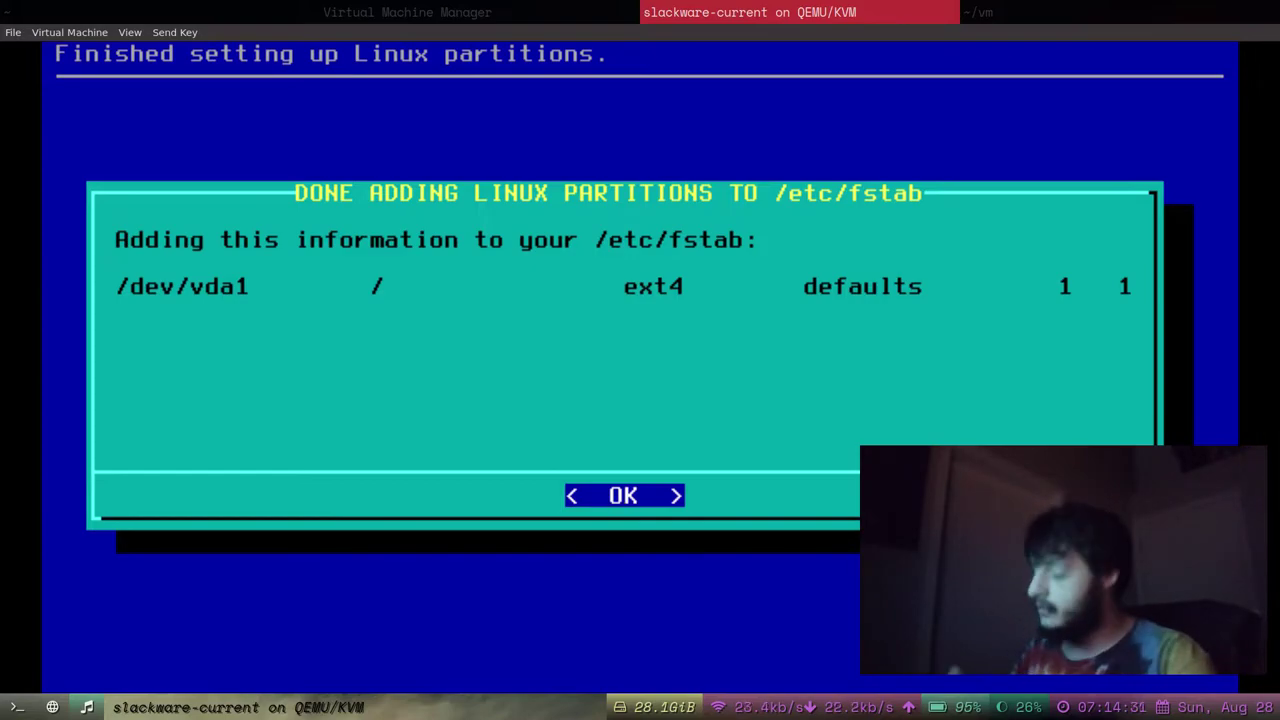
key("Return")
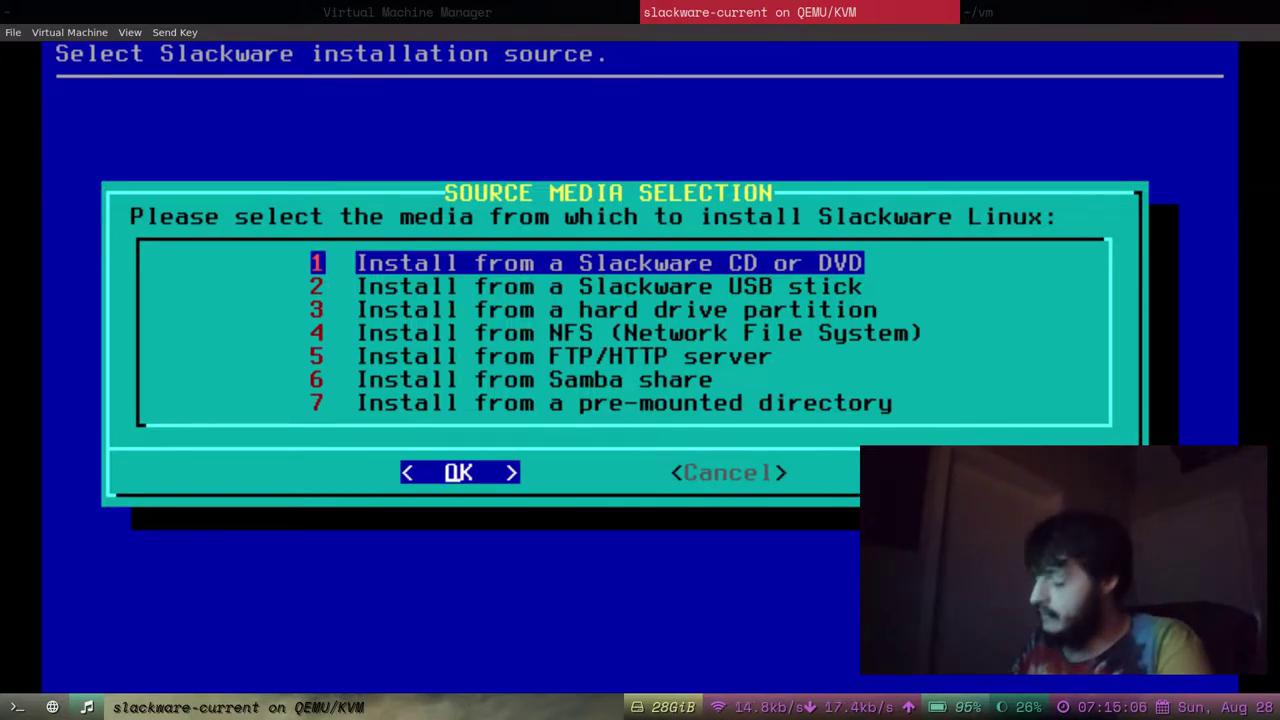
Choose installing from a Slackware CD or DVD with auto drive scanning.
key("Down")
key("Up")
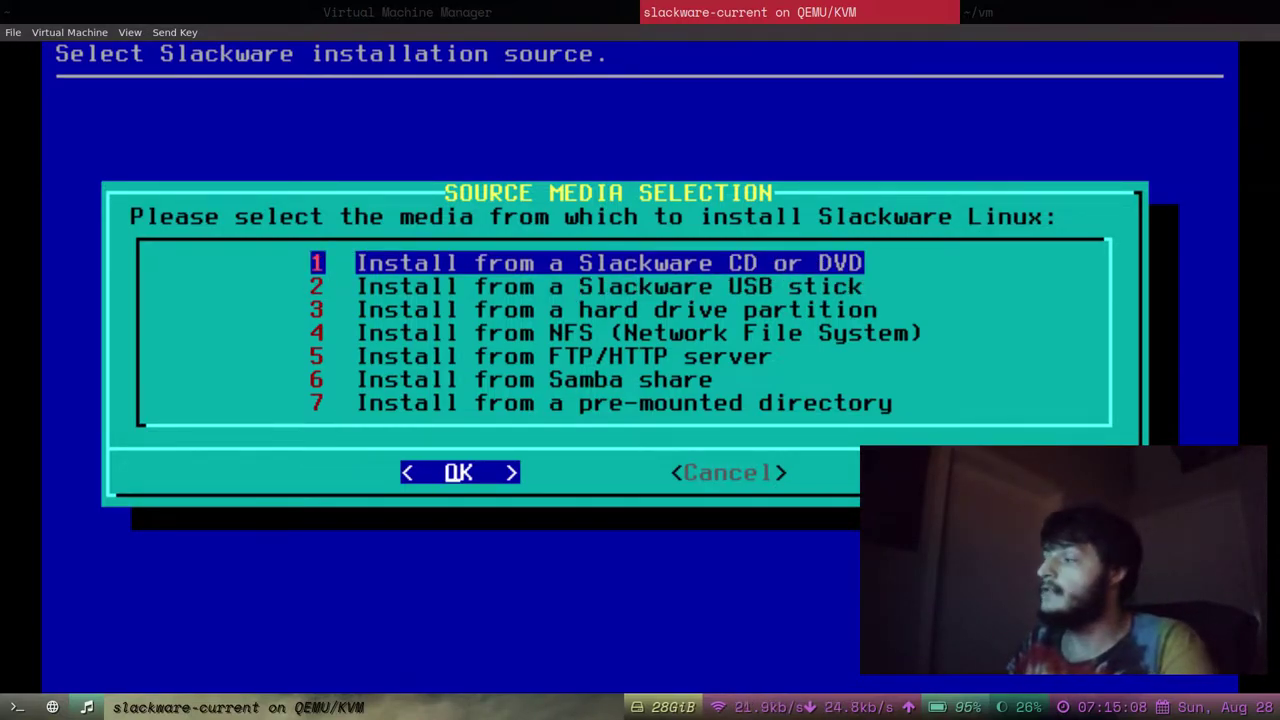
key("Down")
key("Up")
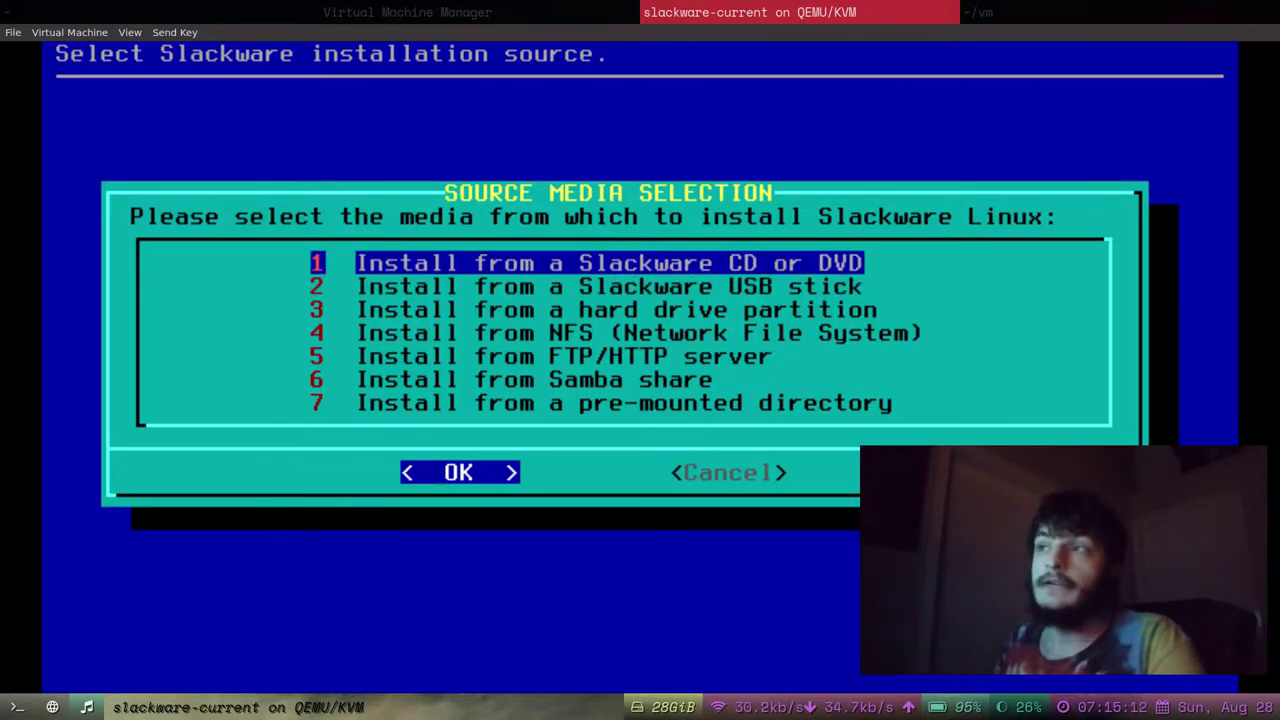
key("Return")
key("Down")
key("Up")
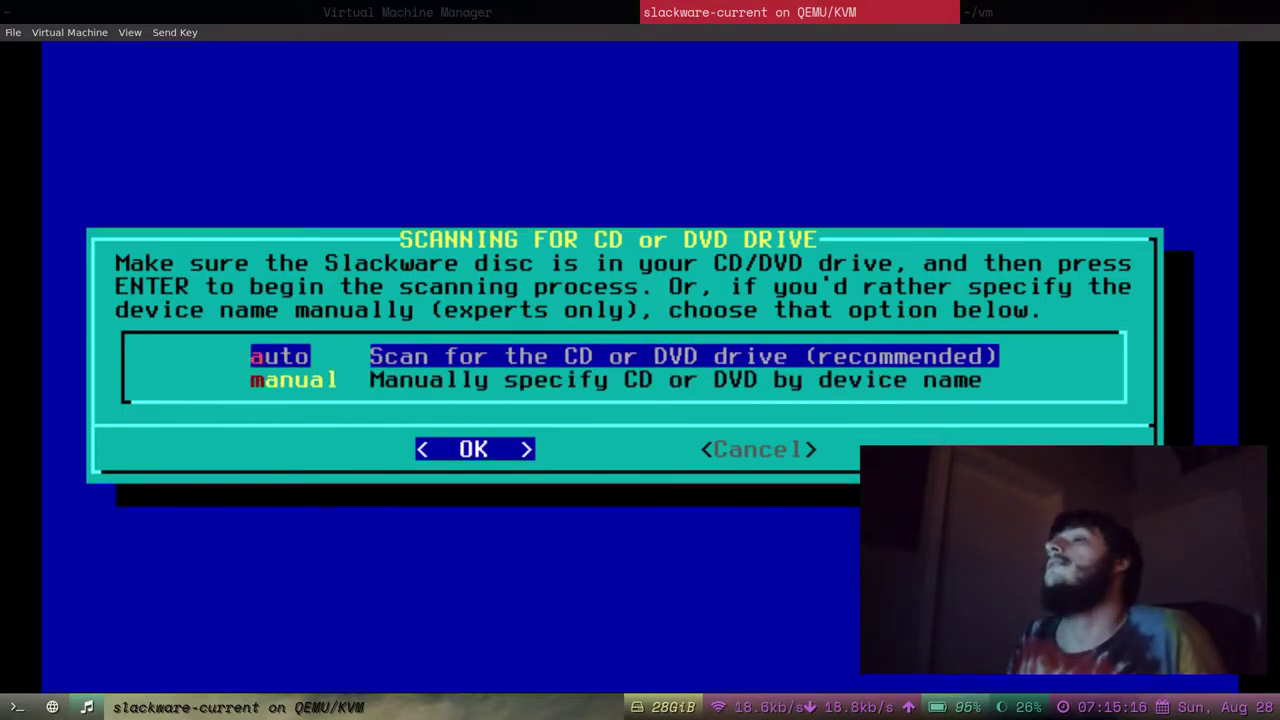
key("Return")
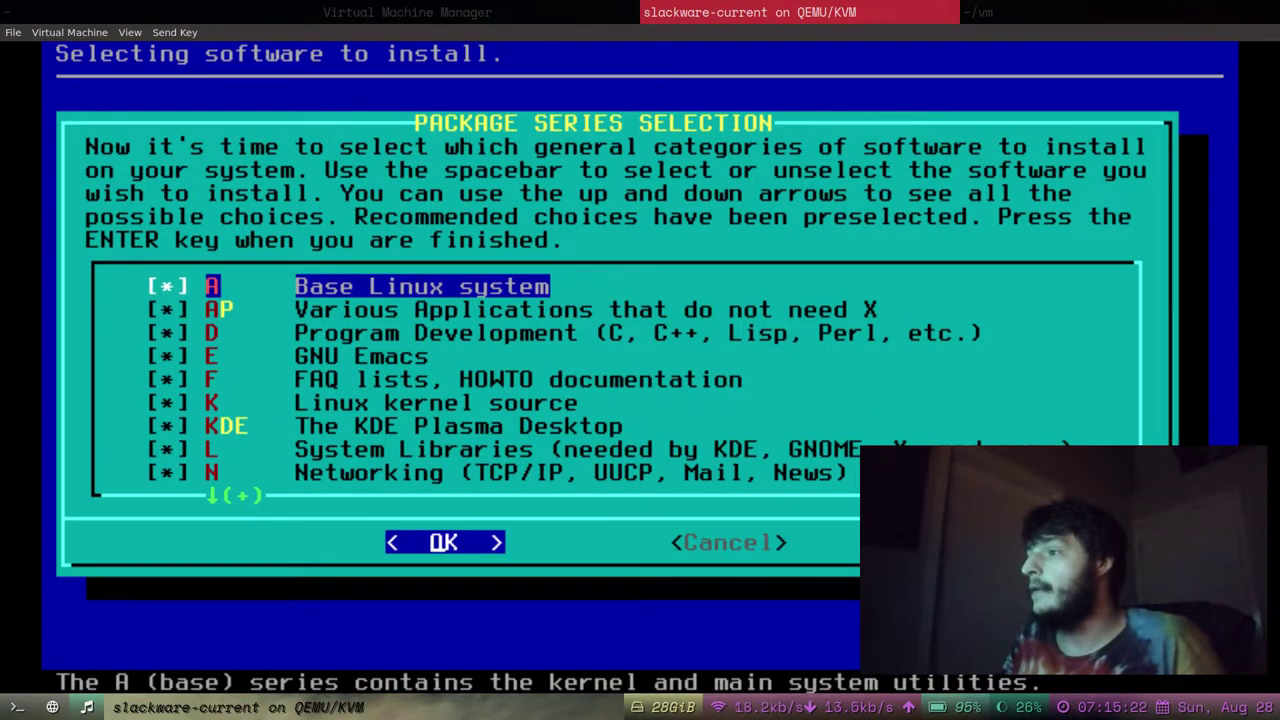
key("Down")
key("Up")
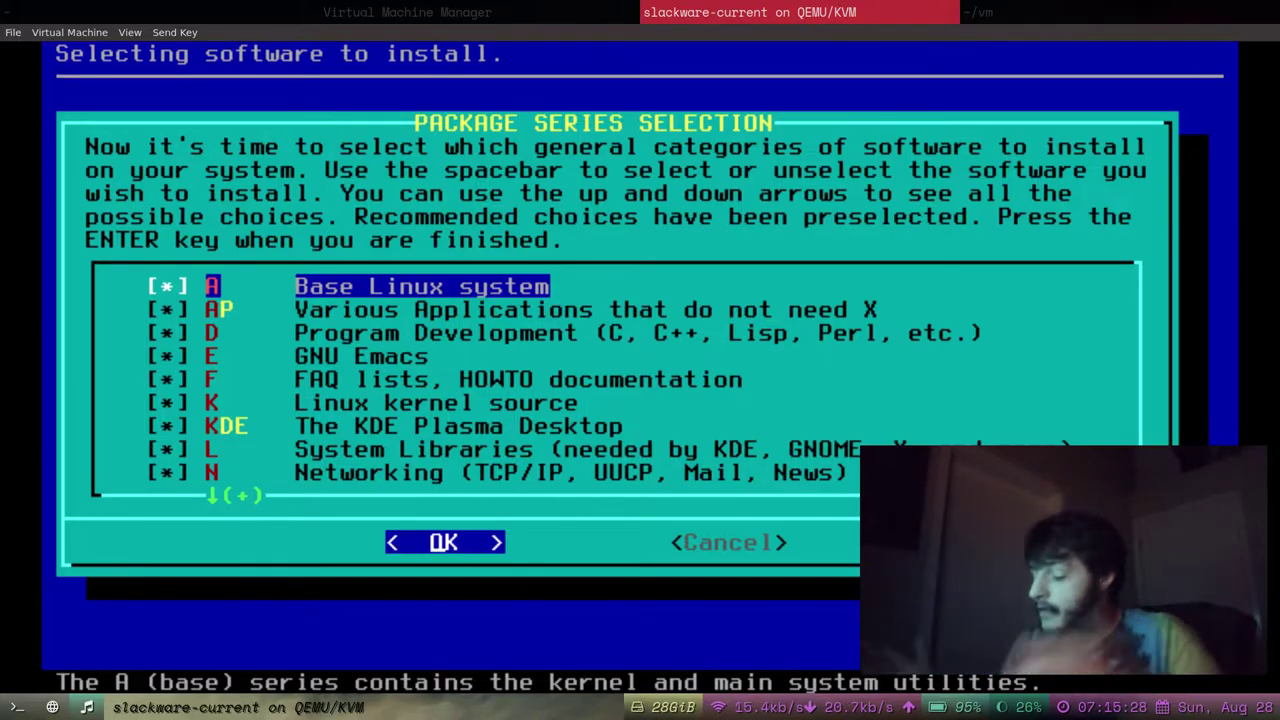
key("Down")
key("Up")
key("Down")
key("Up")
key("Down")
key("Down")
key("Up")
key("Up")
key("Down")
key("Down")
key("Up")
key("Up")
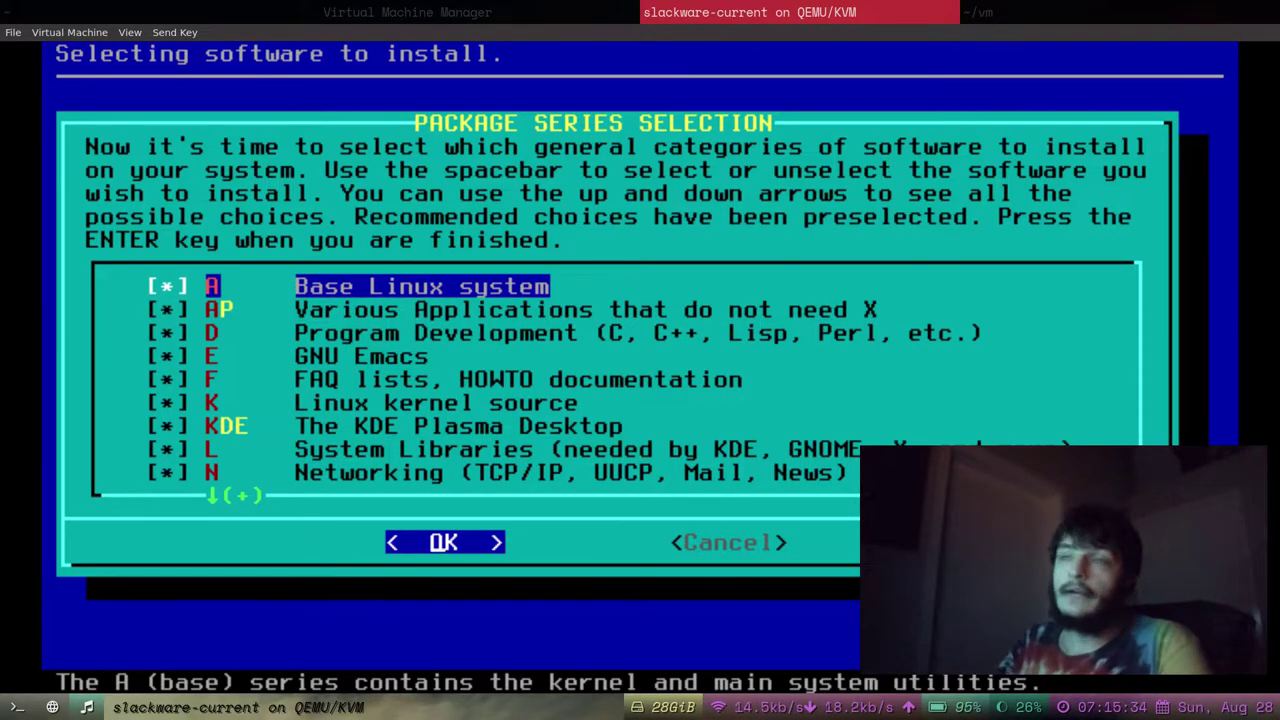
key("Down")
key("Down")
key("Down")
key("Up")
key("Down")
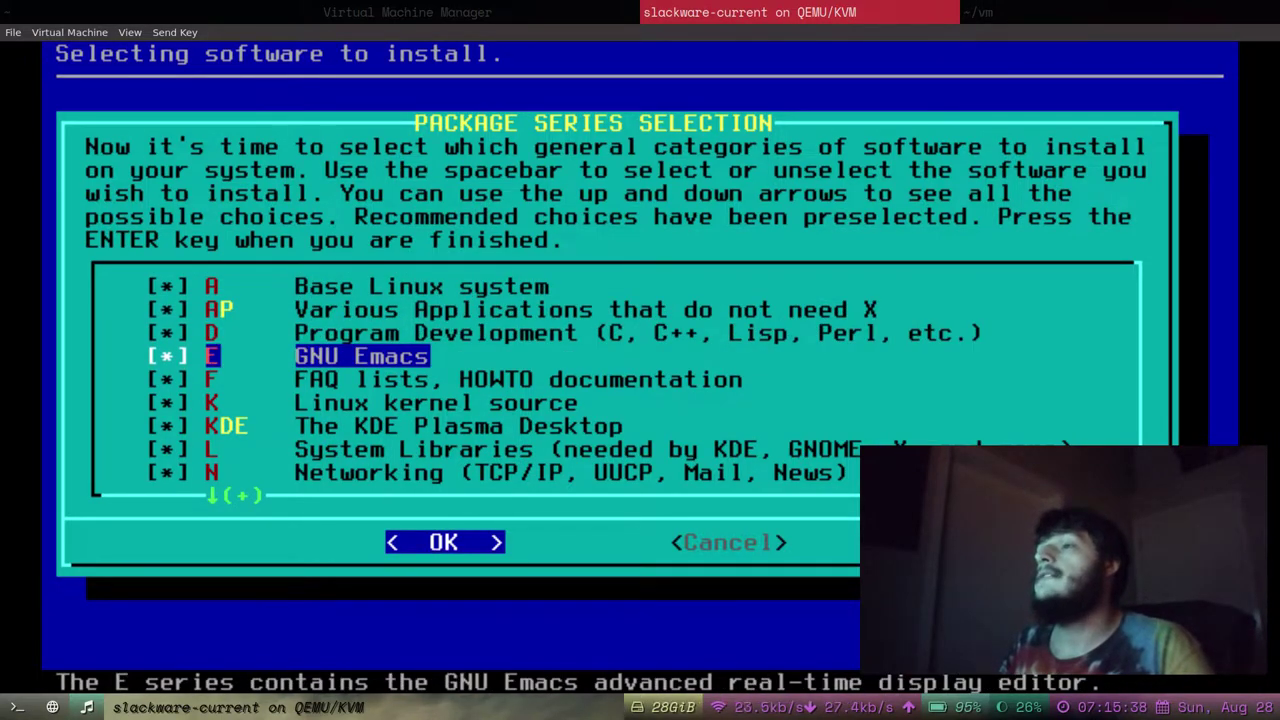
key("Down")
key("Down")
key("Down")
key("Up")
key("Up")
key("Up")
key("Up")
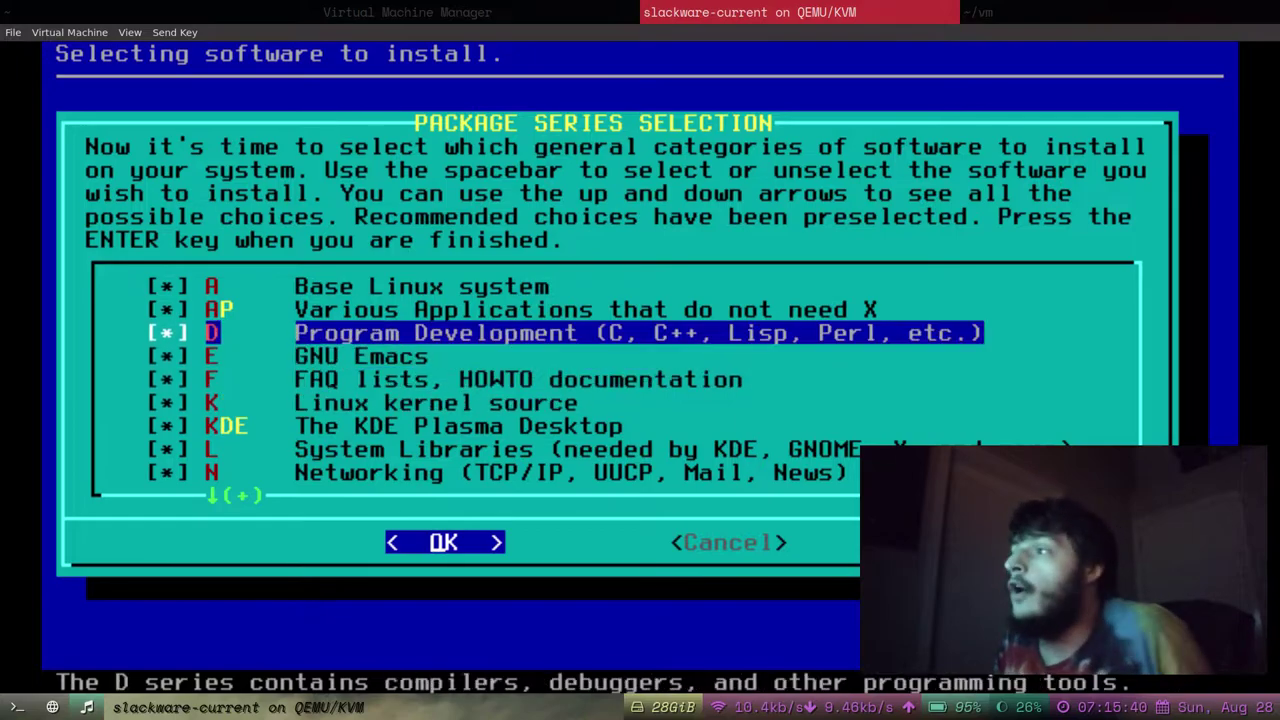
key("Up")
key("Up")
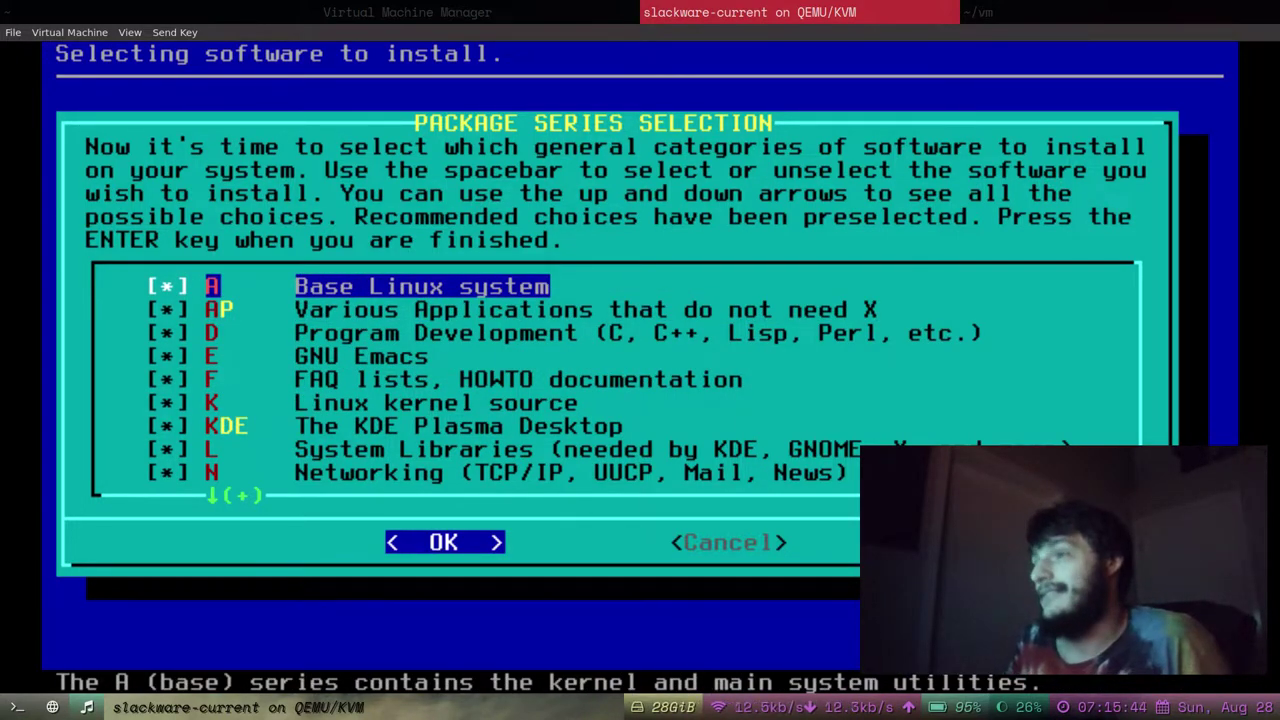
key("Down")
key("Down")
key("Down")
key("Down")
key("Down")
key("Down")
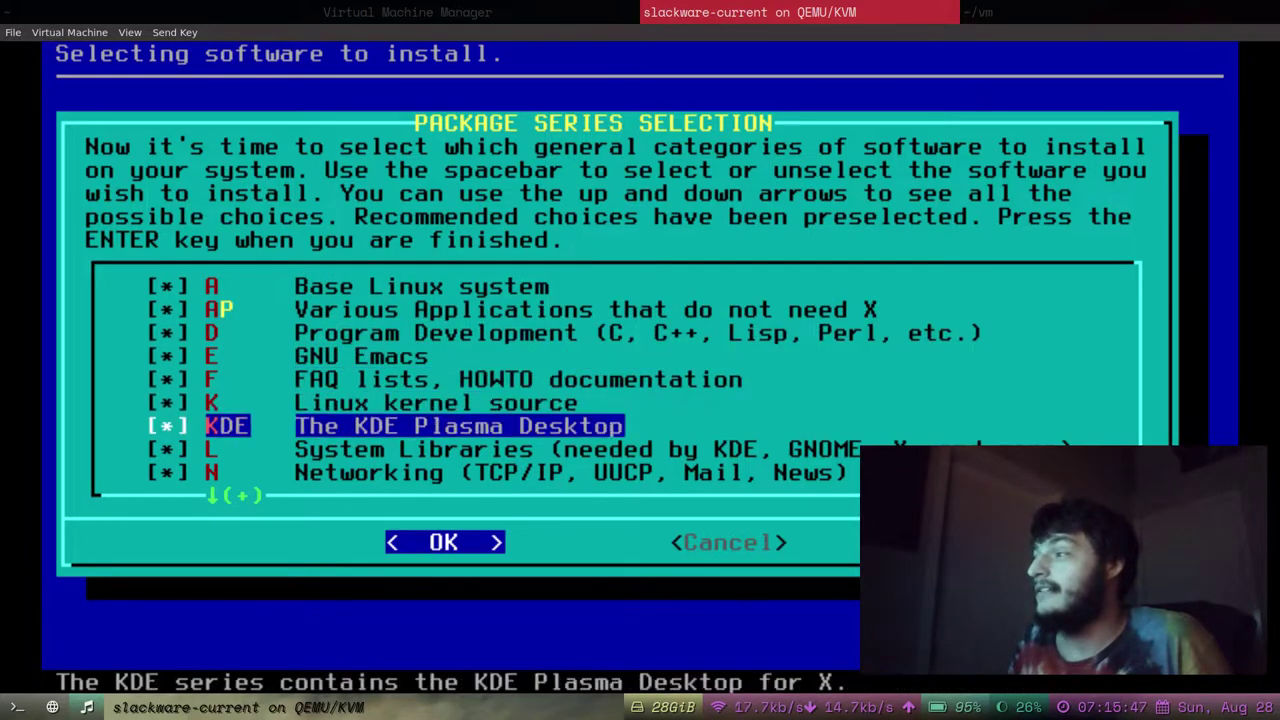
key("Down")
key("Down")
key("Down")
key("Up")
key("Up")
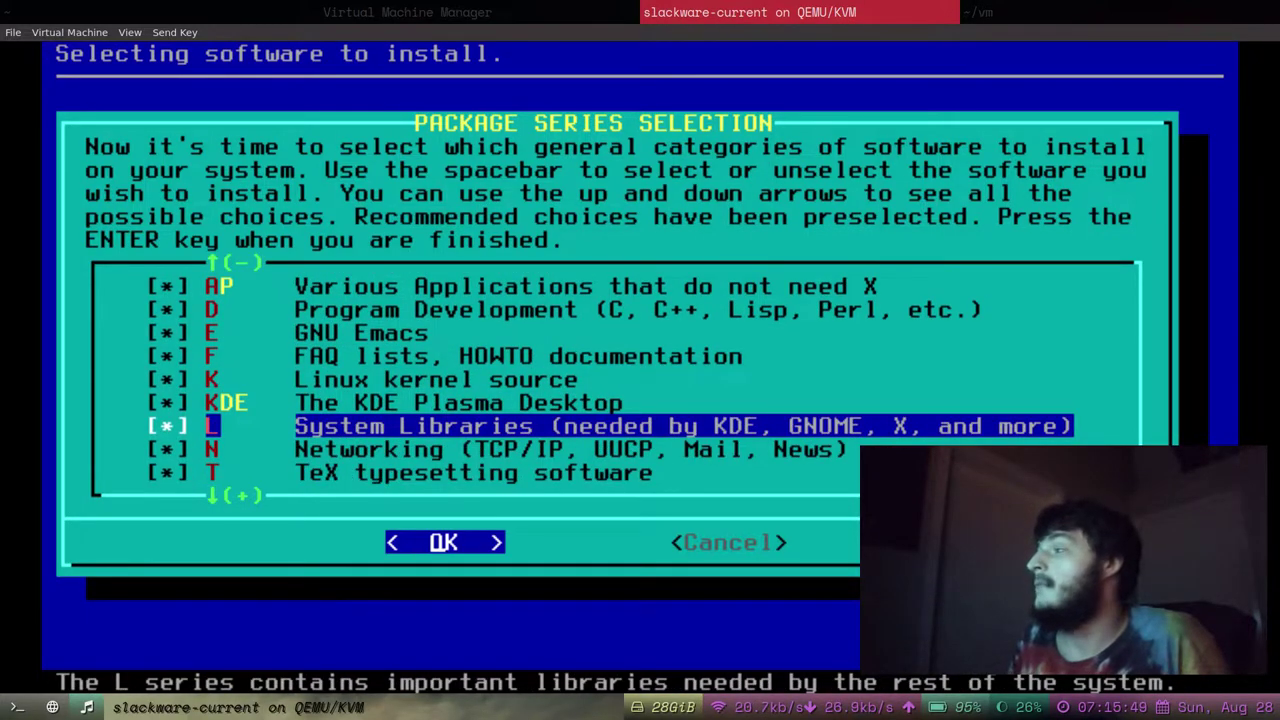
key("Up")
key("Up")
key("Up")
key("Up")
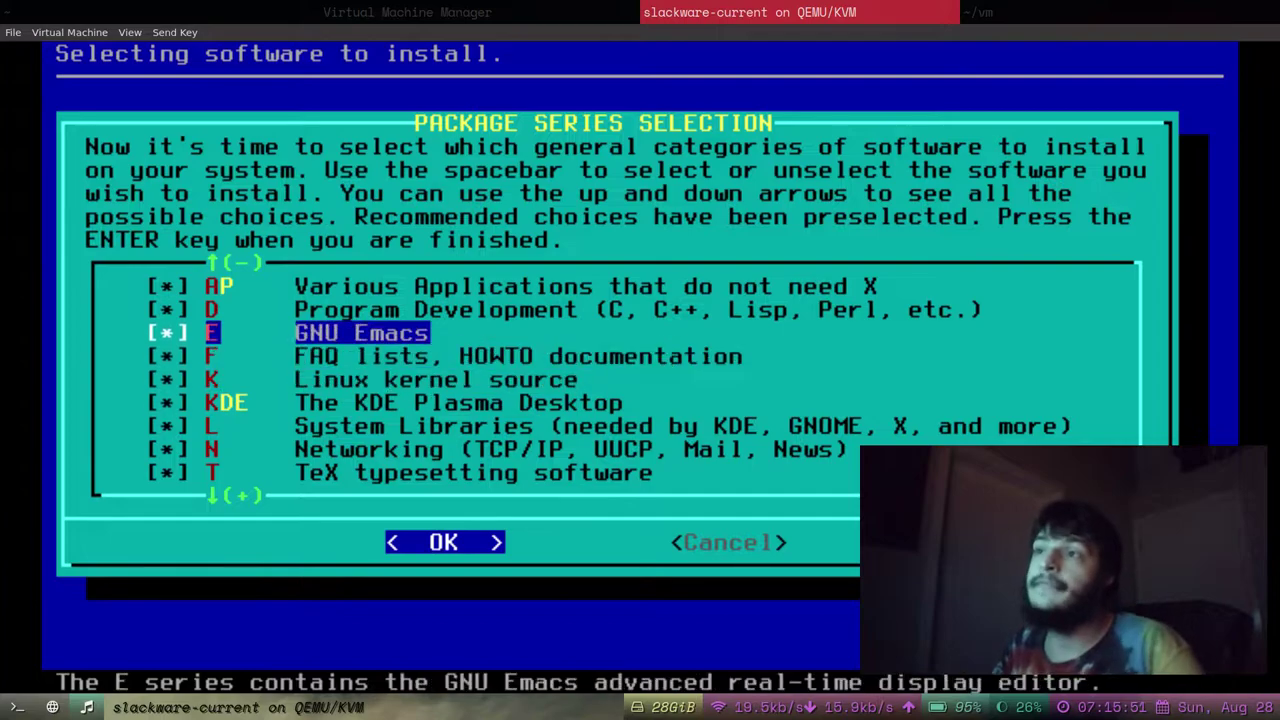
key("Up")
key("Up")
key("Up")
key("Down")
key("Down")
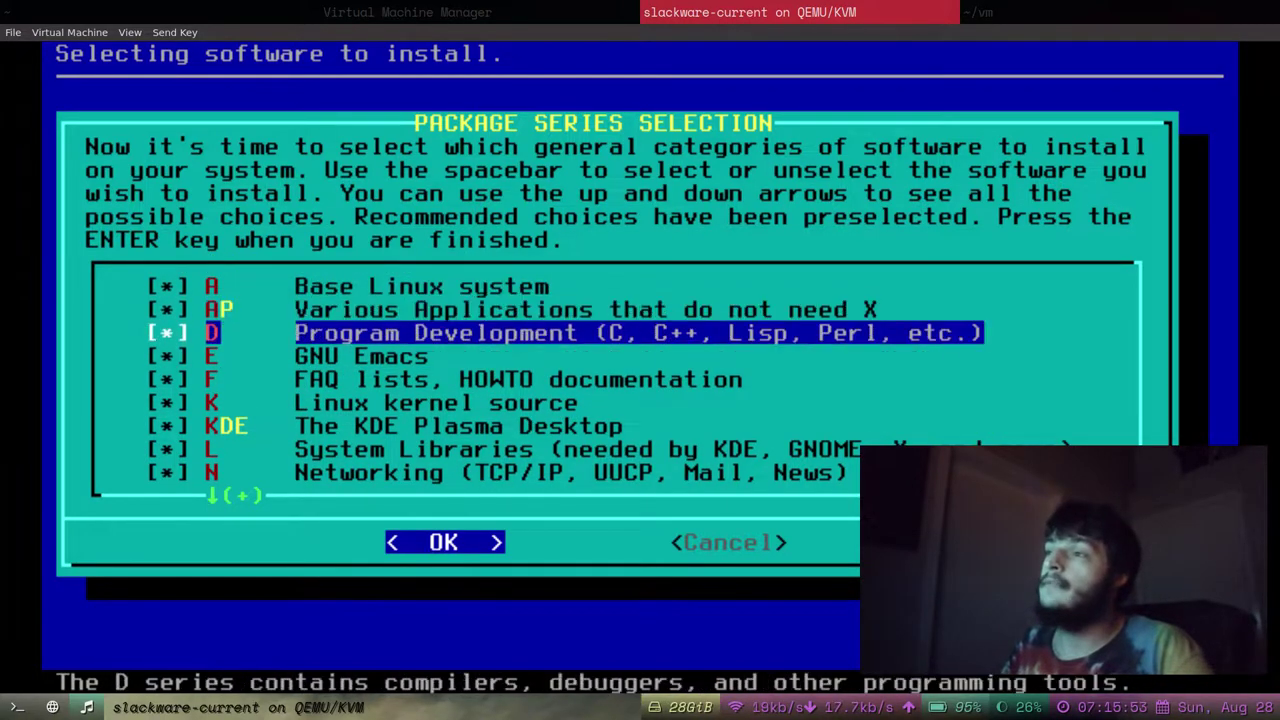
key("Up")
key("Up")
key("Down")
key("Down")
key("Down")
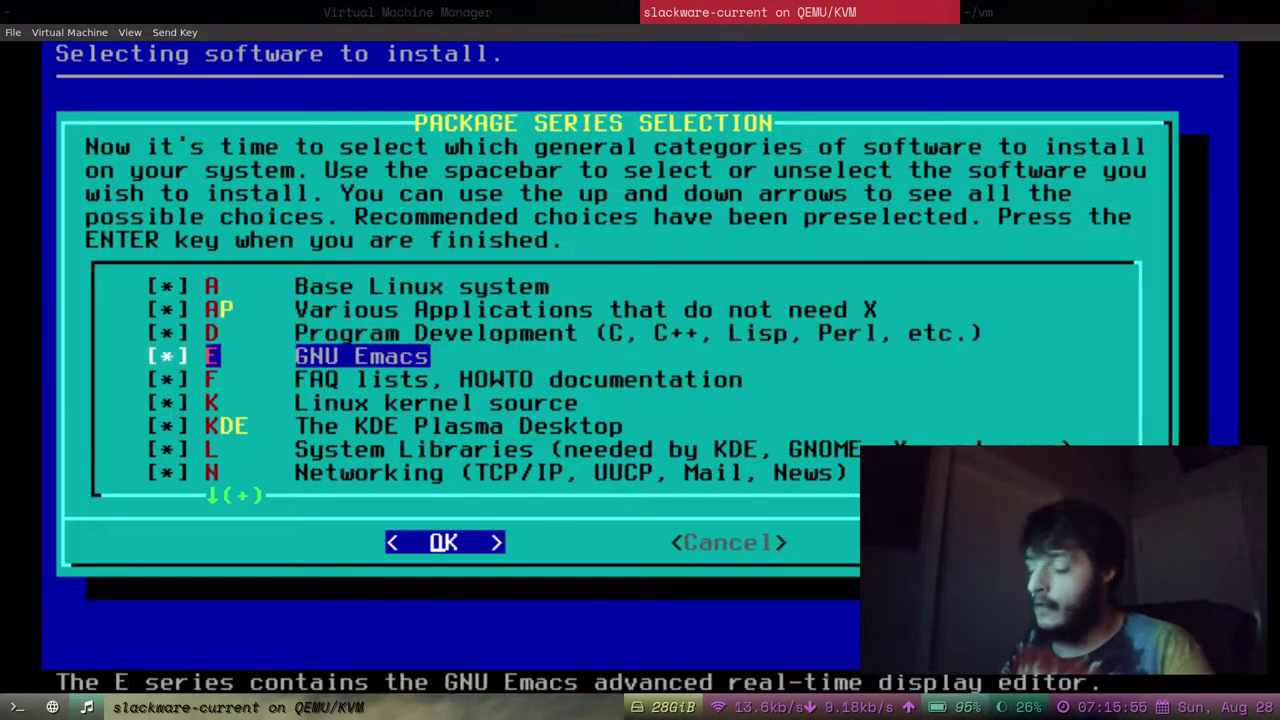
key("Up")
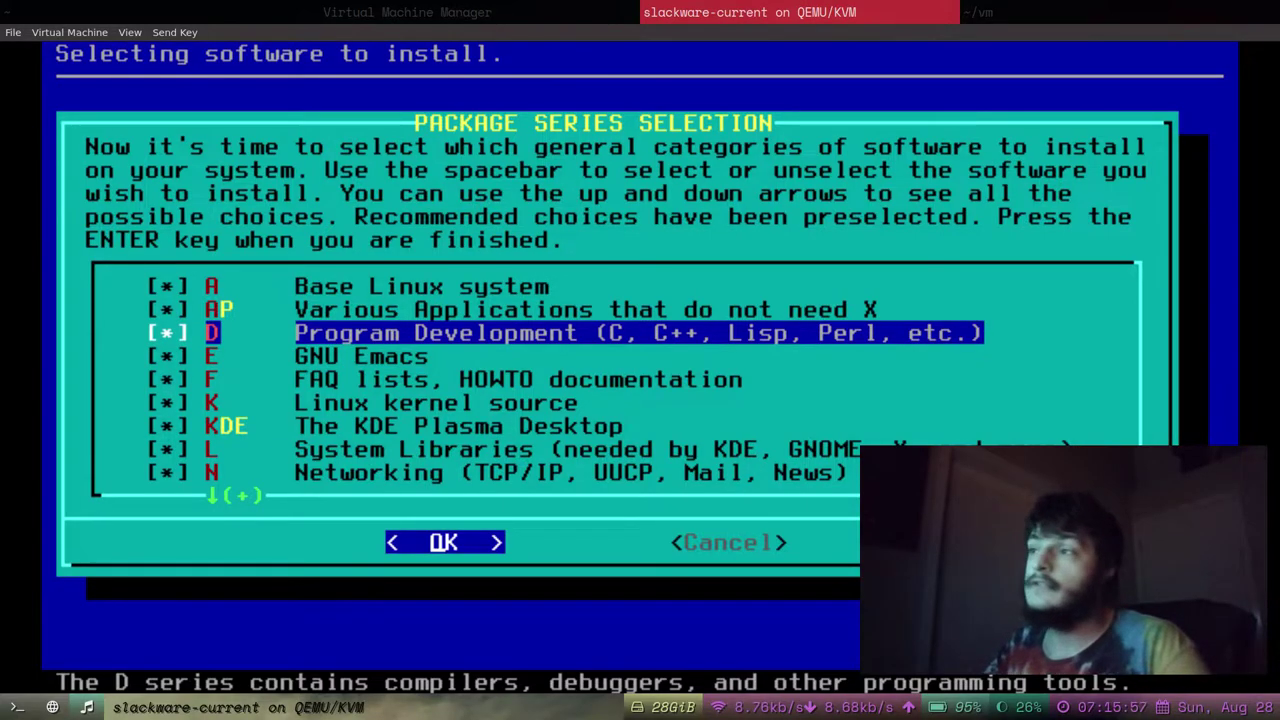
Uncheck the D (Program Development) and T (TeX typesetting) package series.
key("space")
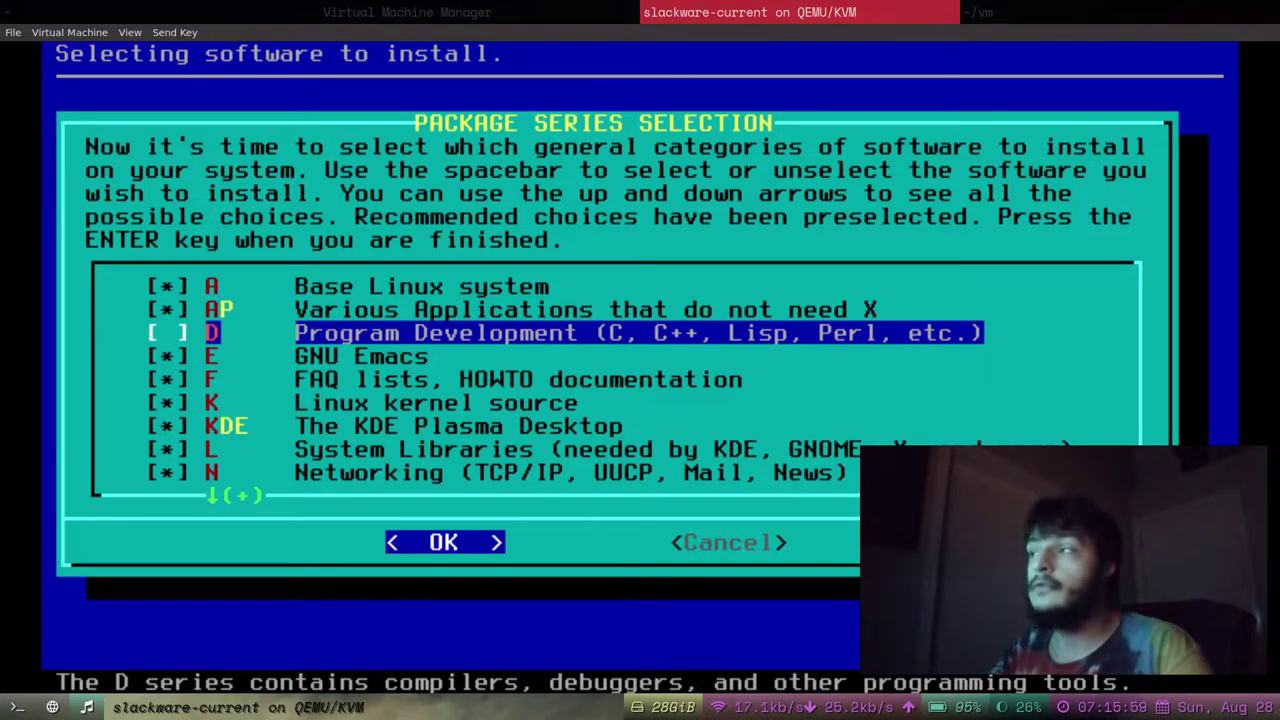
key("Down")
key("Up")
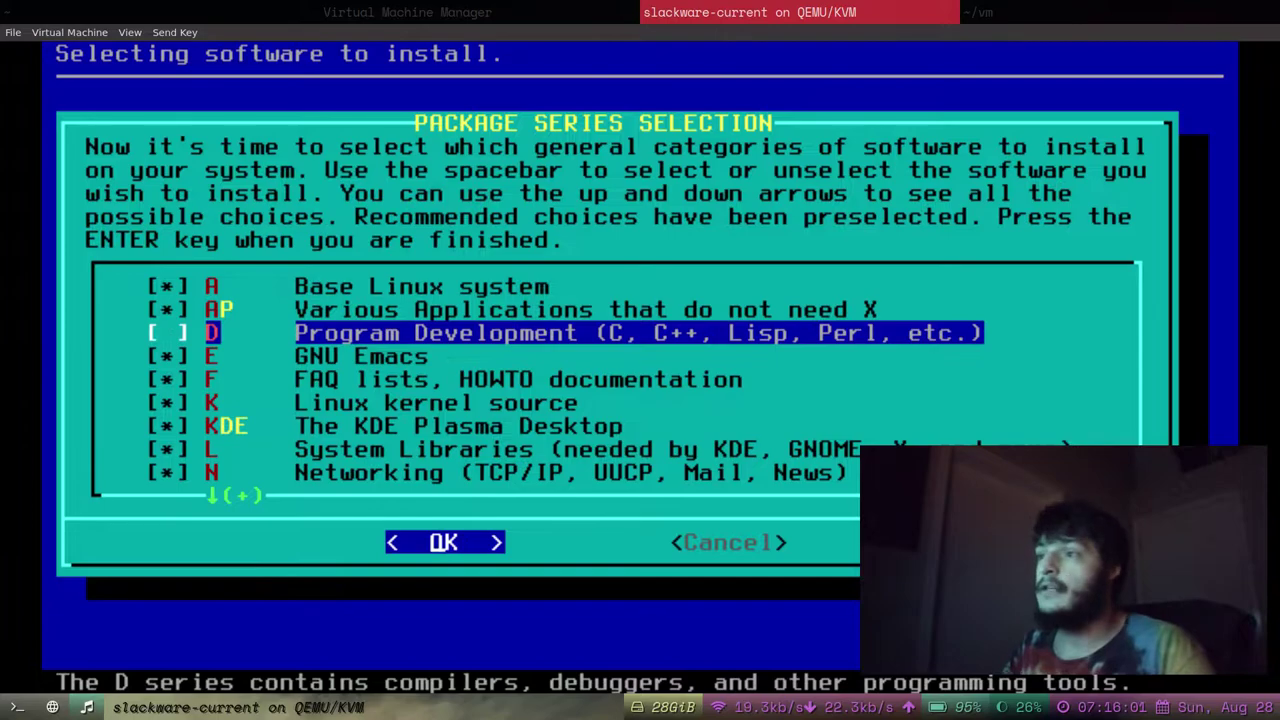
key("Down")
key("Down")
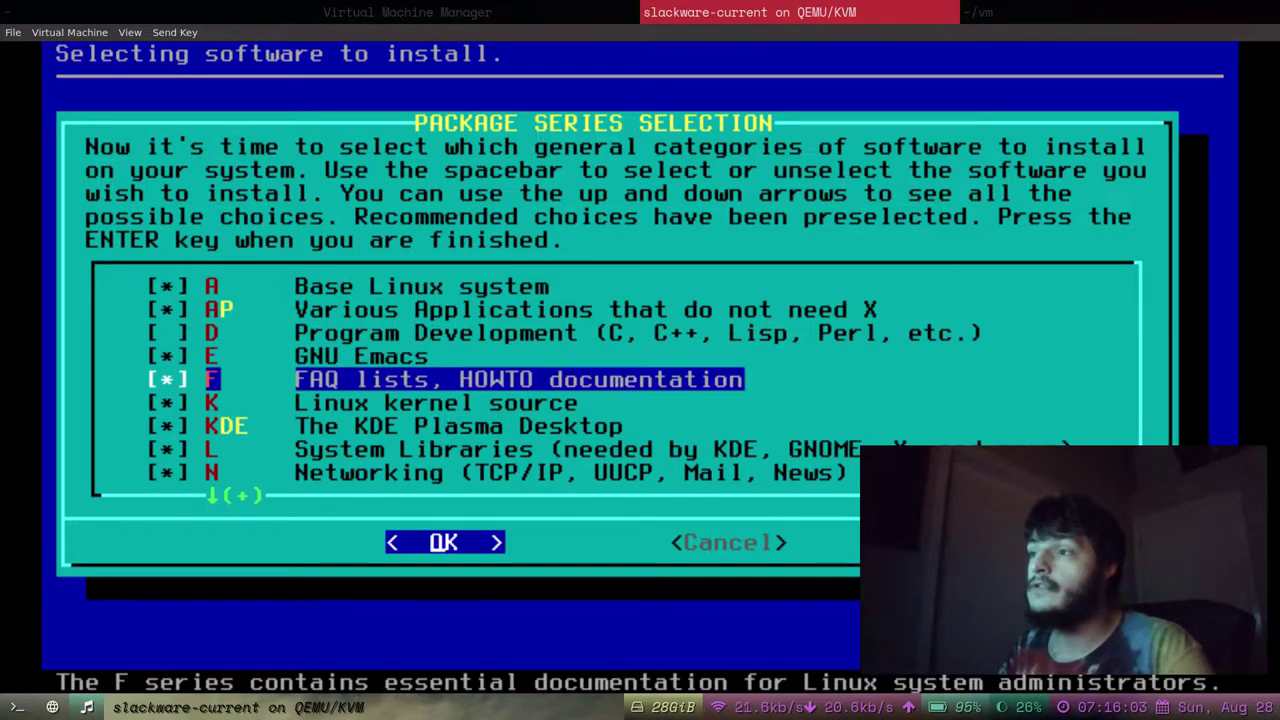
key("Down")
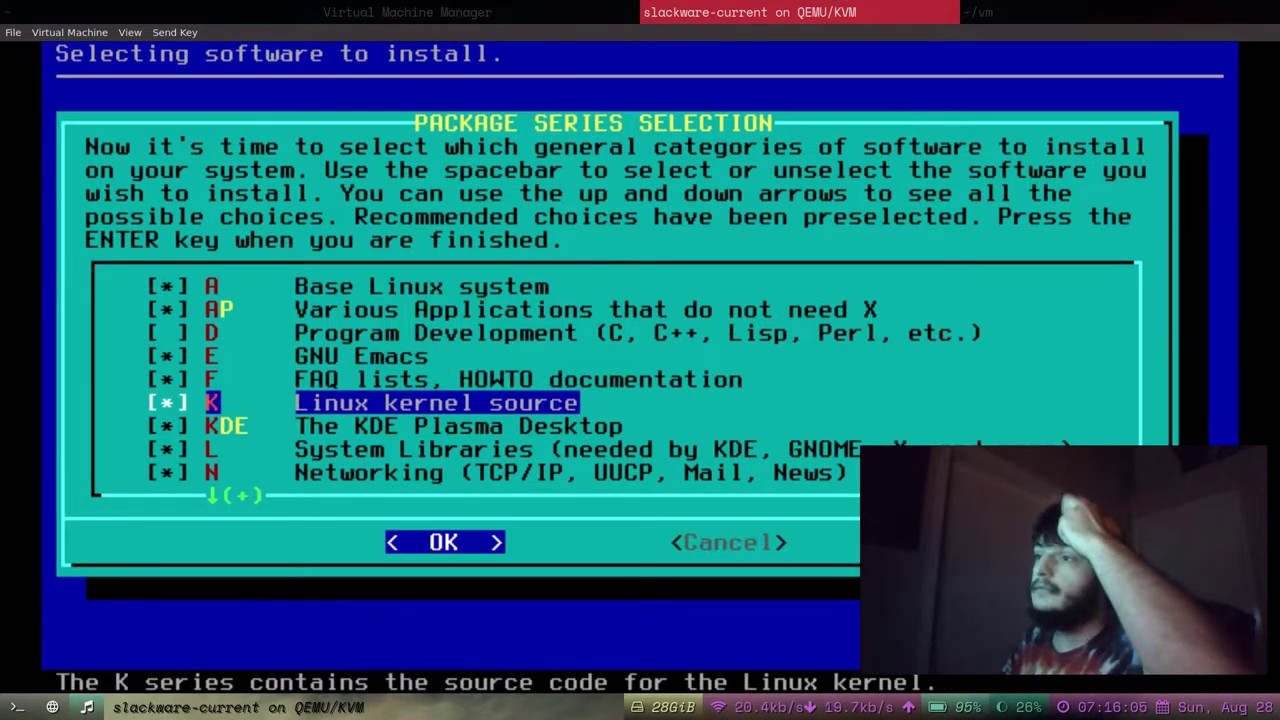
key("Down")
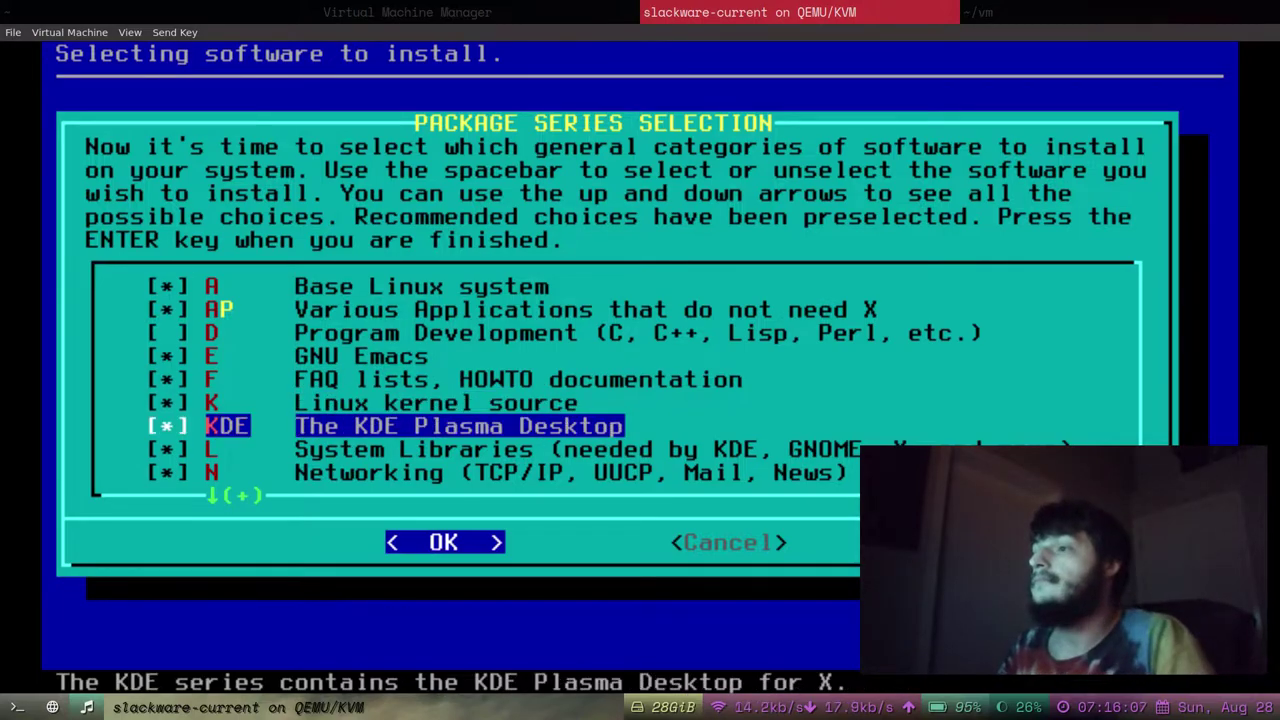
key("Down")
key("Up")
key("Up")
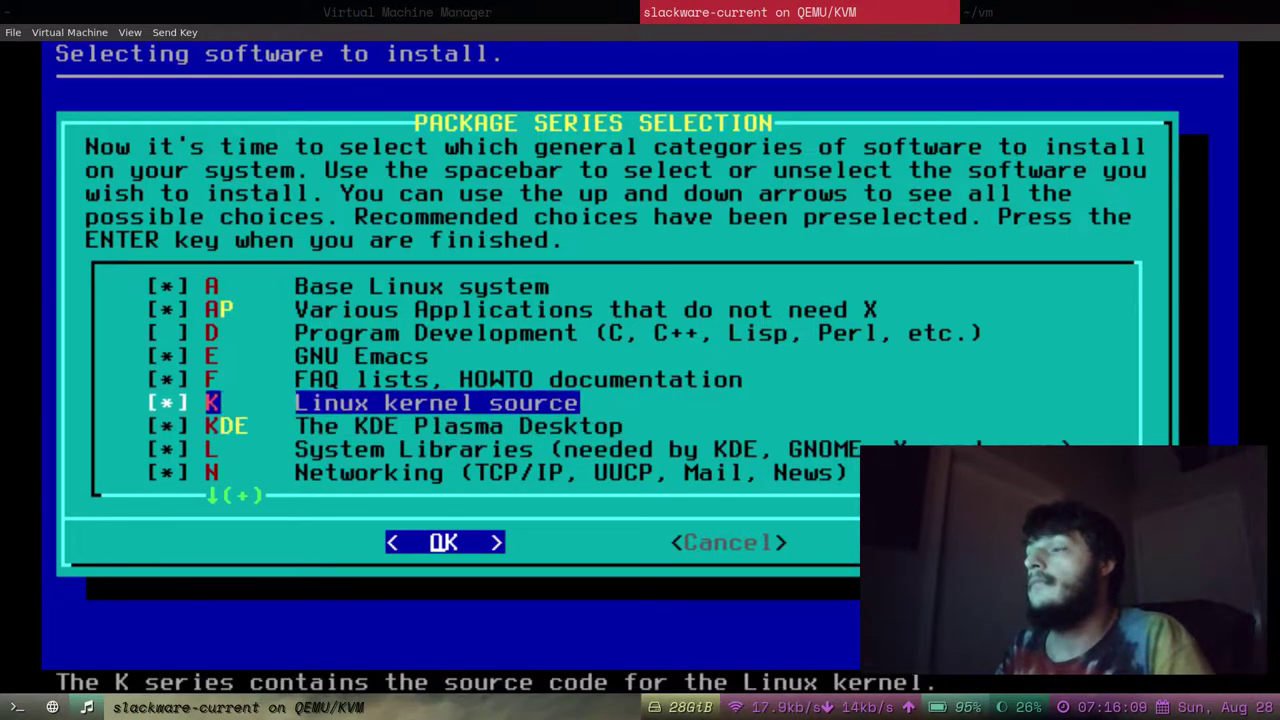
key("Down")
key("Down")
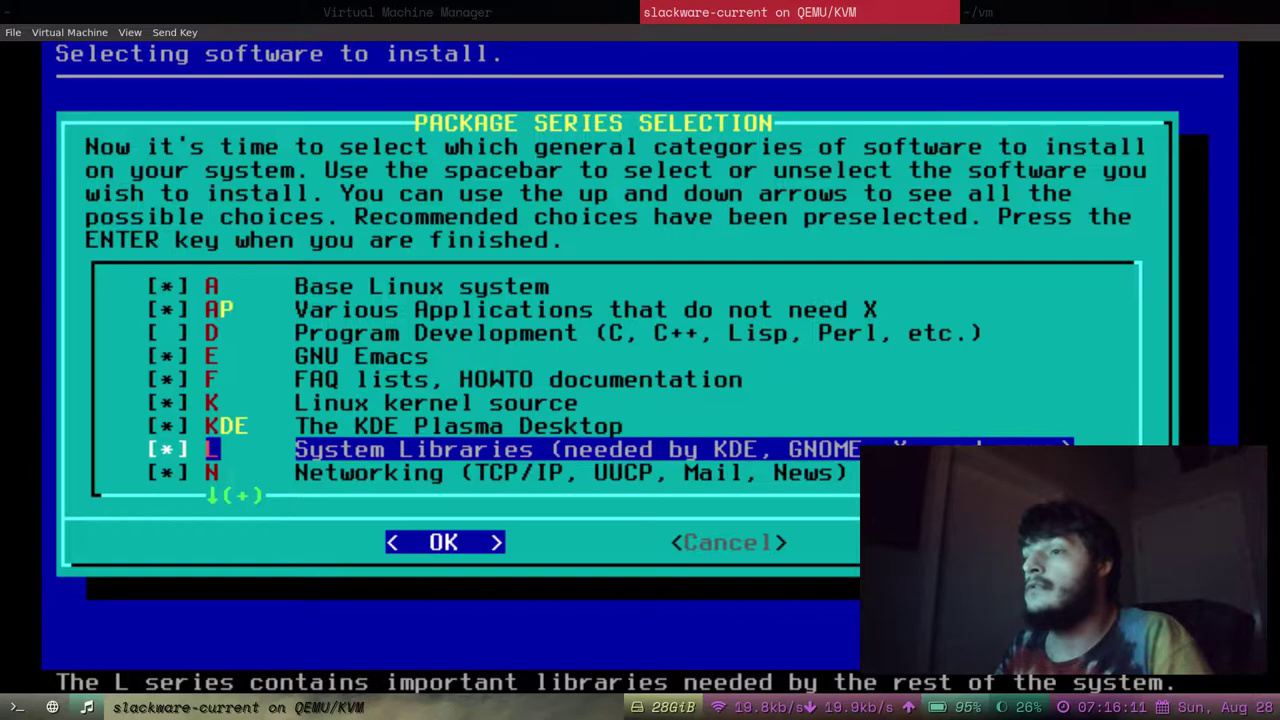
key("Down")
key("Down")
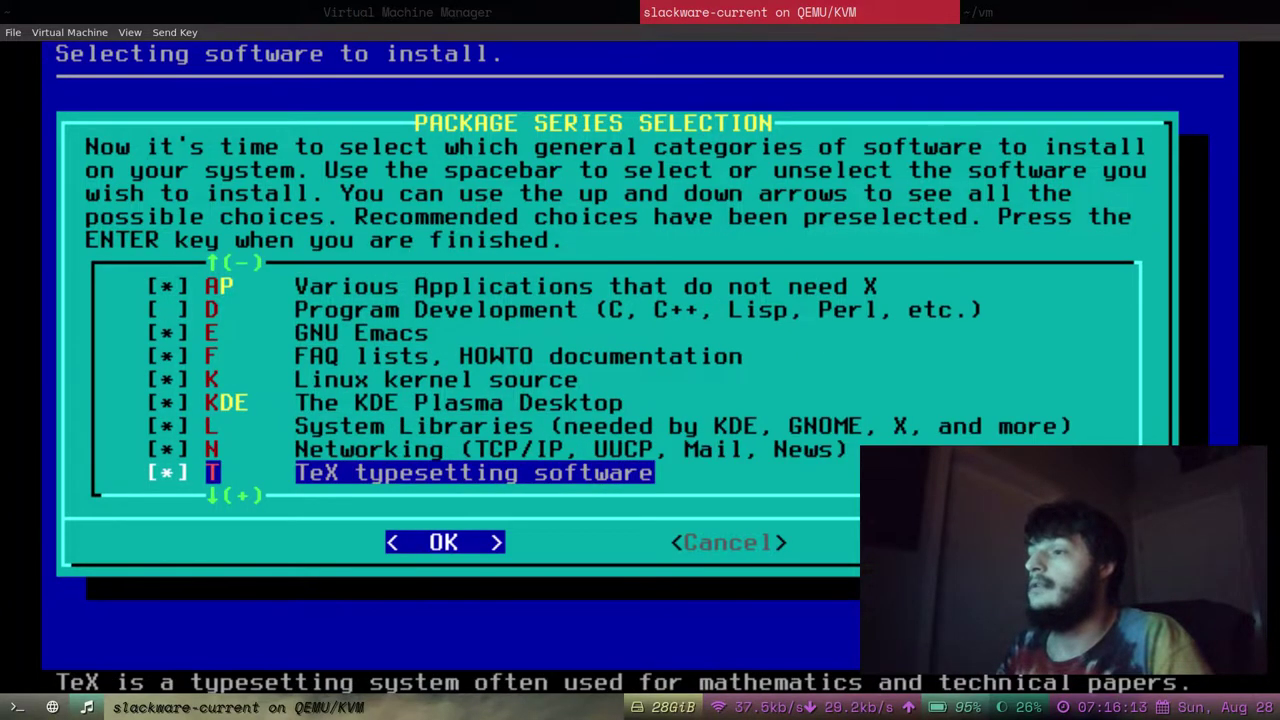
key("Up")
Uncheck the XFCE and Y (Games) package series.
key("Down")
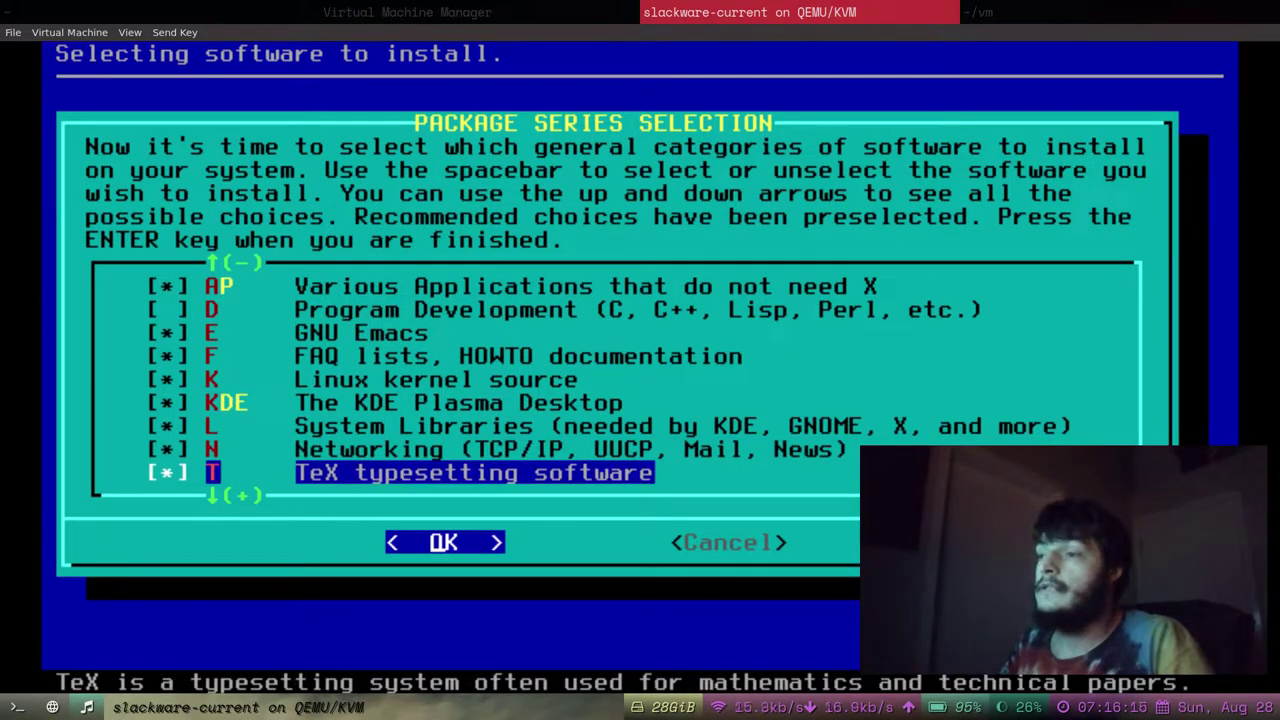
key("space")
key("Down")
key("Down")
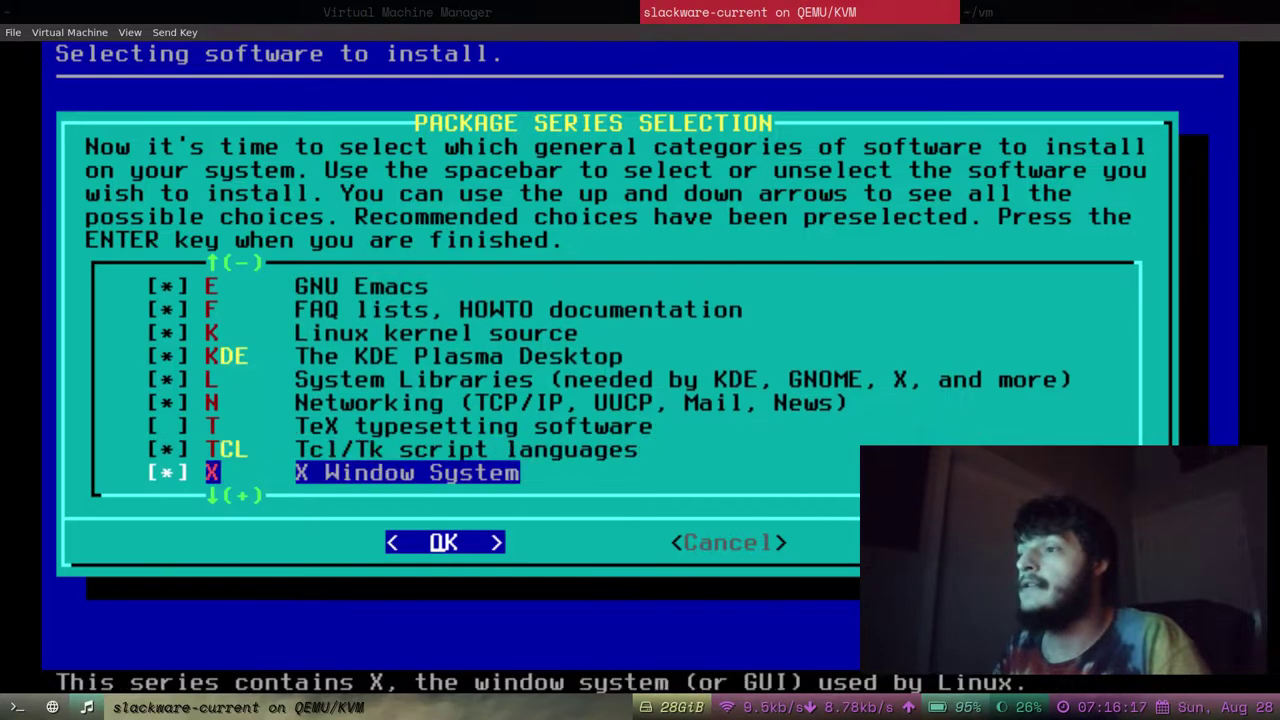
key("Down")
key("Down")
key("Down")
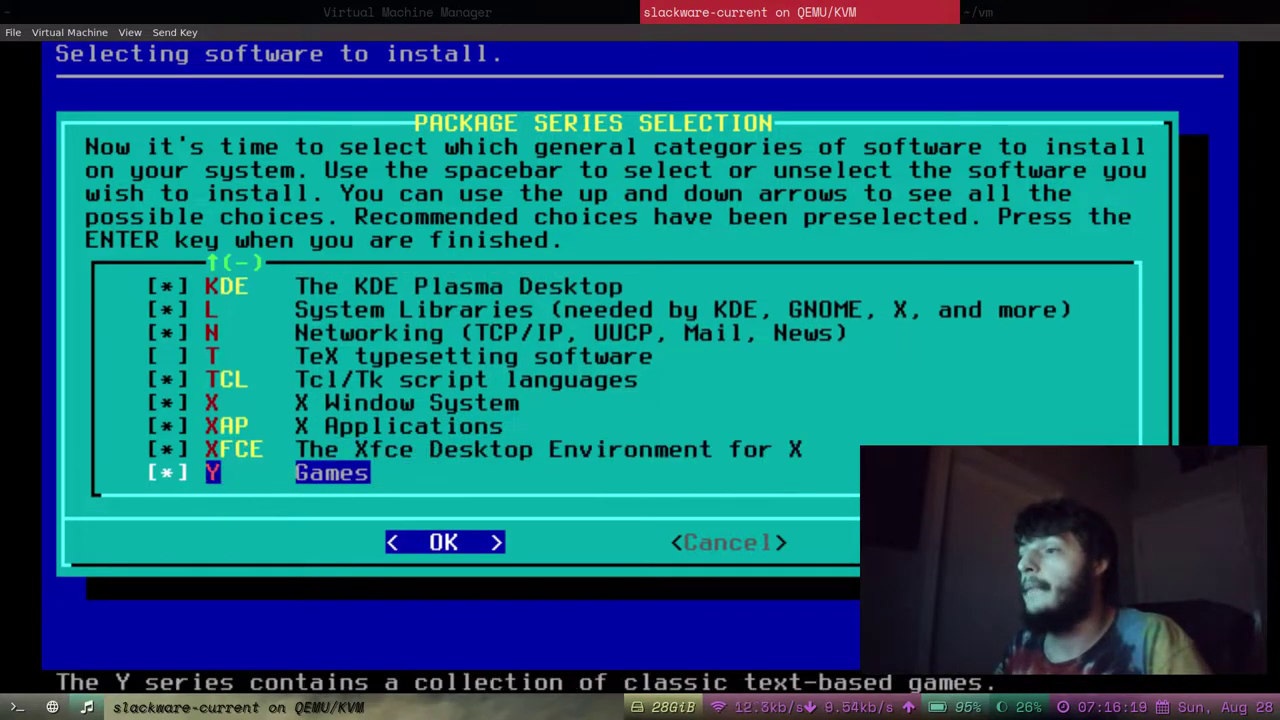
key("Up")
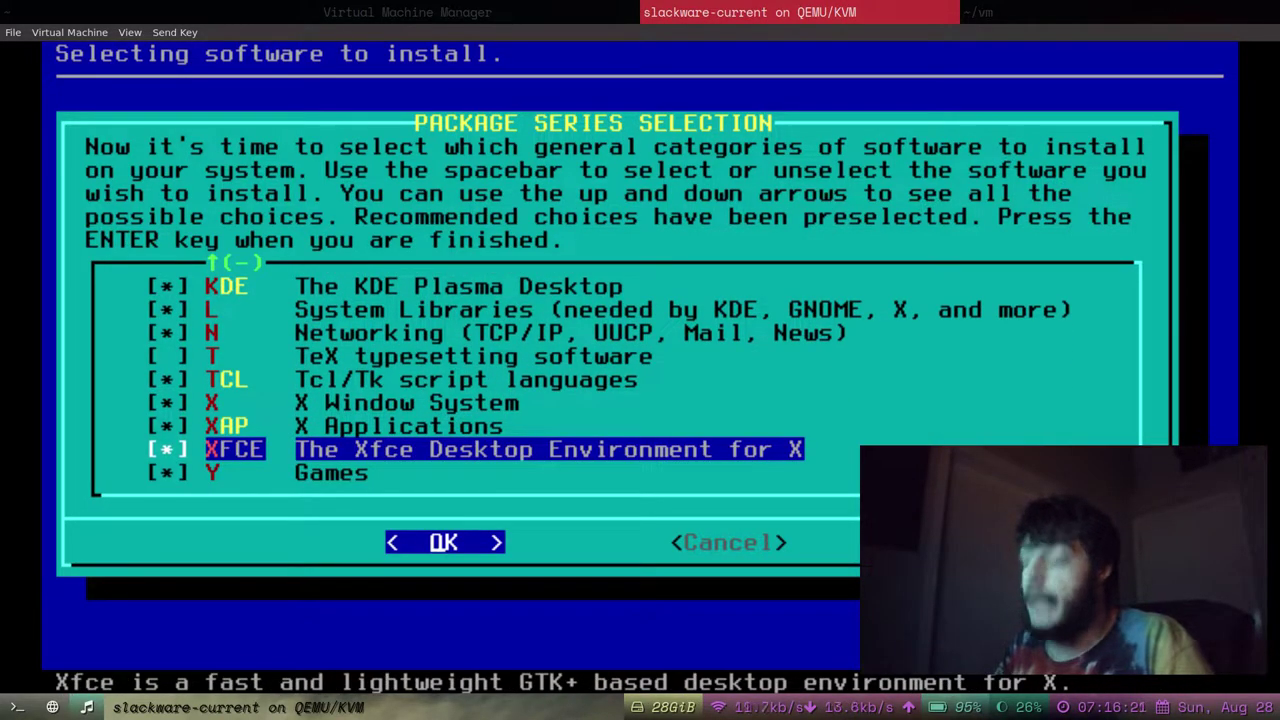
key("space")
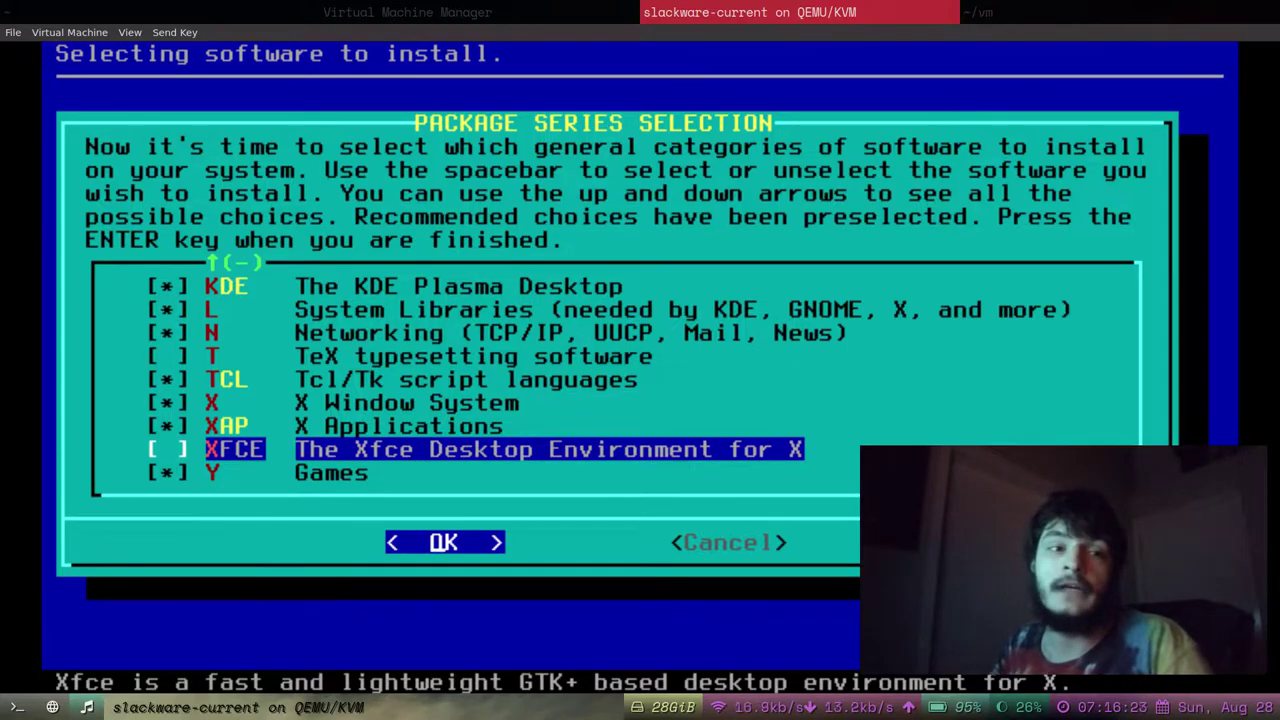
key("Up")
key("Up")
key("Up")
key("Up")
key("Up")
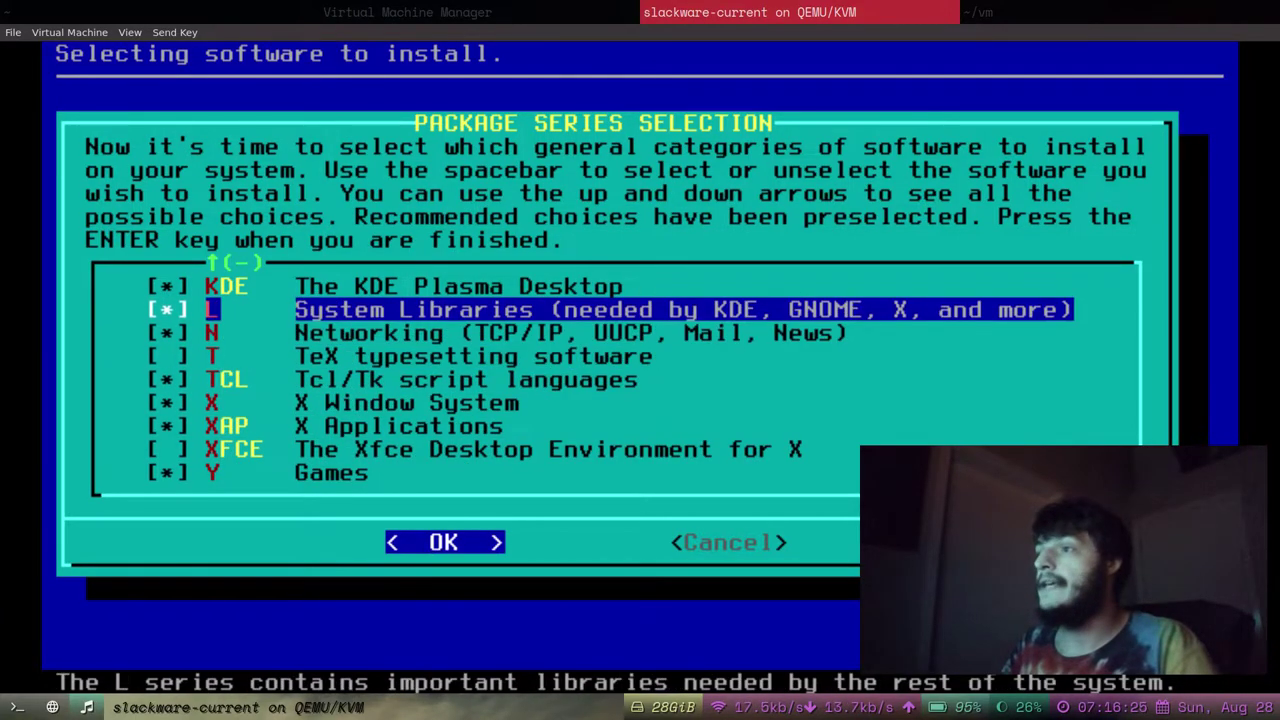
key("Up")
key("Down")
key("Down")
key("Down")
key("Down")
key("Down")
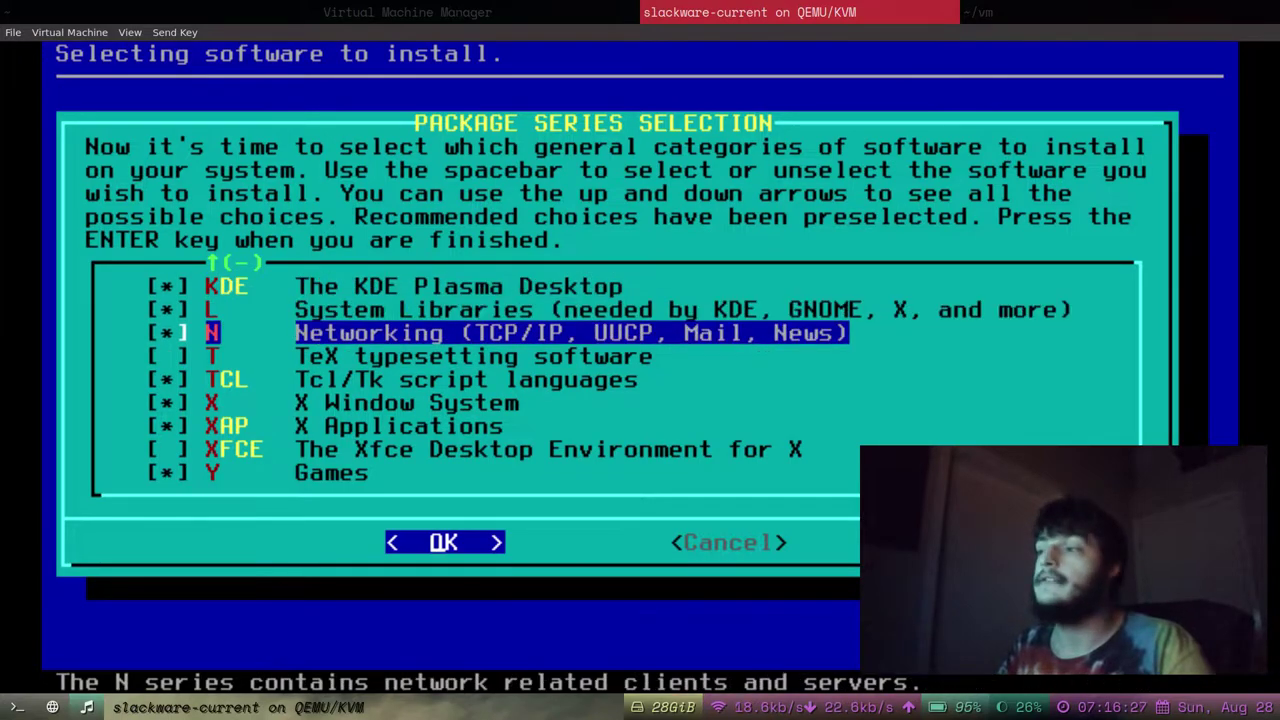
key("Down")
key("Down")
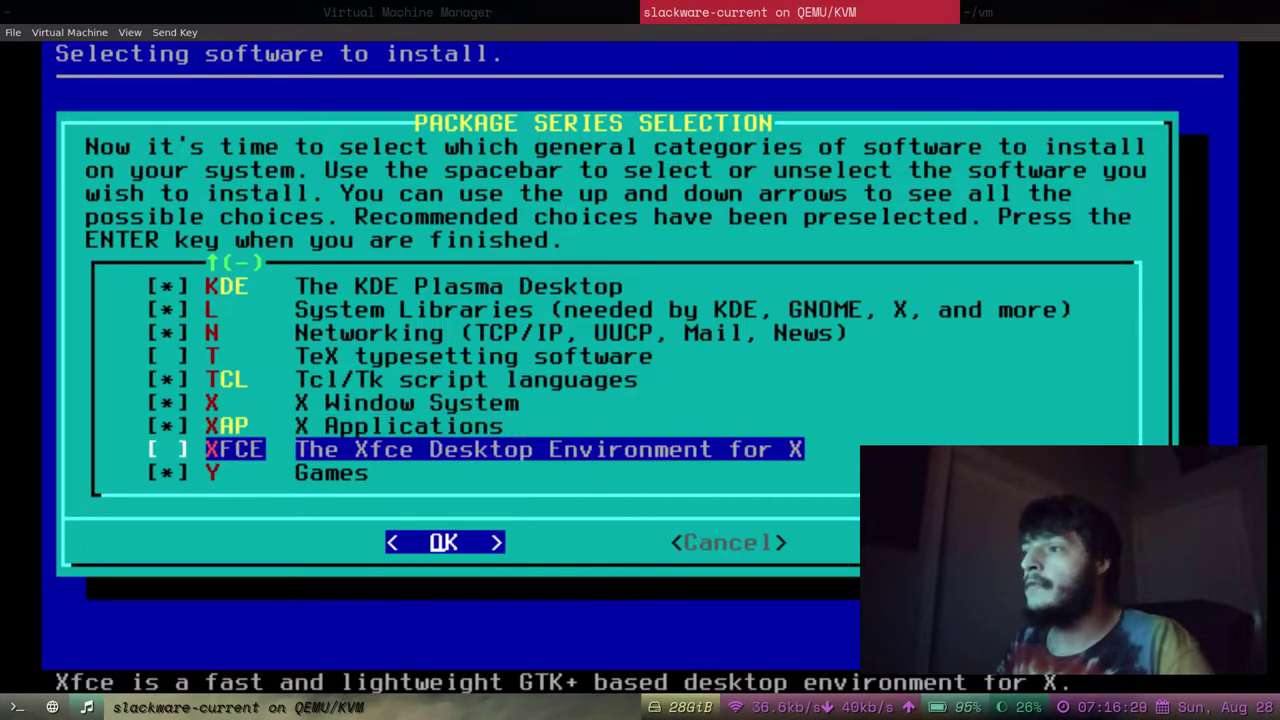
key("Up")
Review the series list and accept the selection with OK.
key("Down")
key("Down")
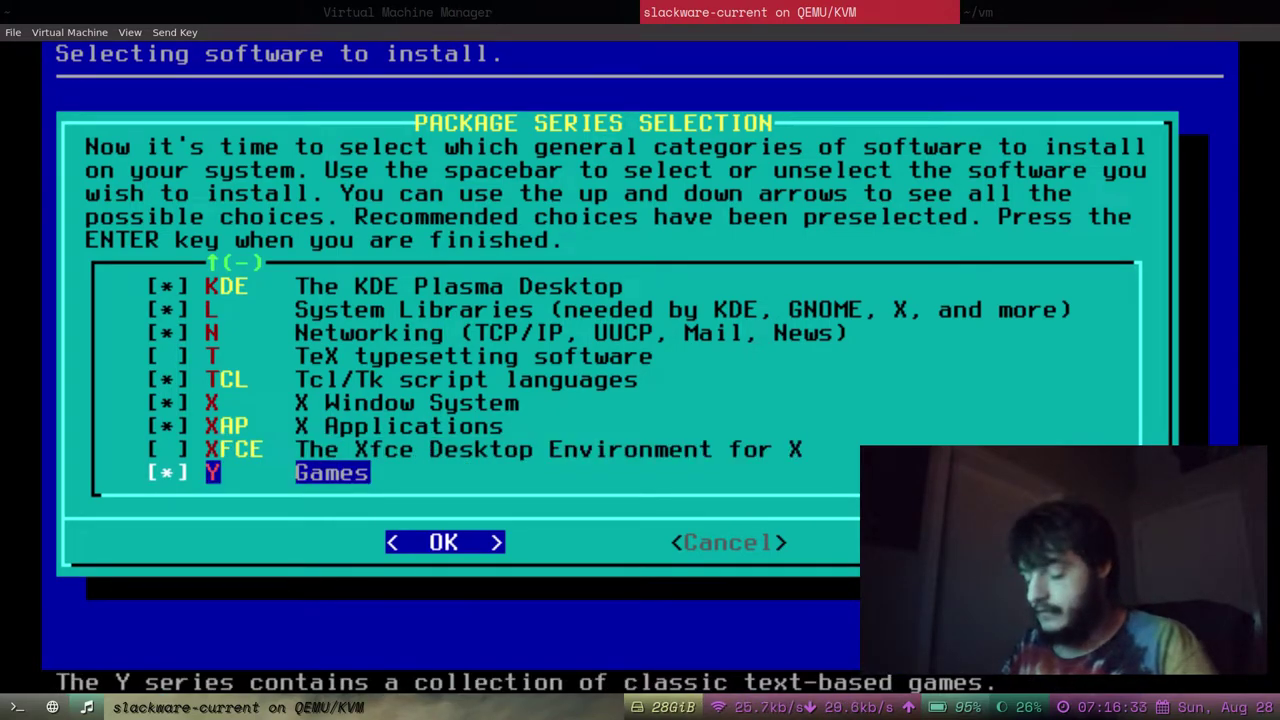
key("space")
key("Up")
key("Down")
key("Up")
key("Home")
key("Down")
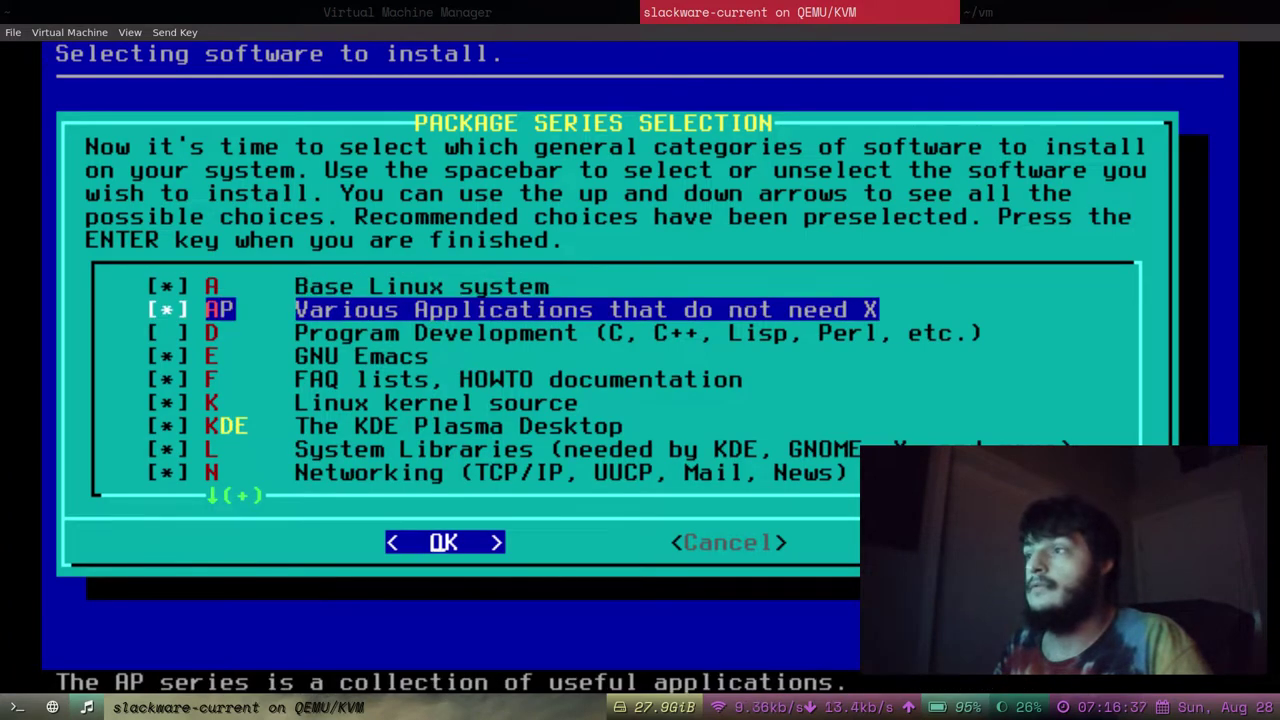
key("Down")
key("Down")
key("End")
key("Up")
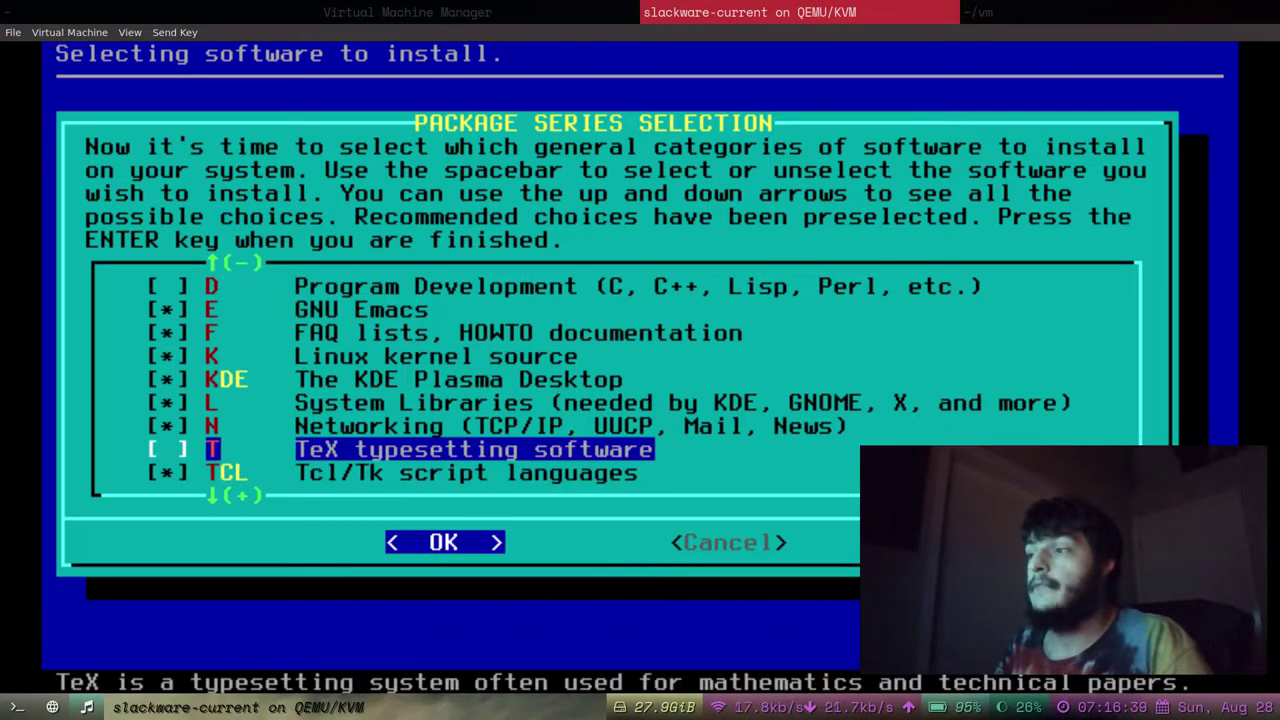
key("Up")
key("Home")
key("Right")
key("Left")
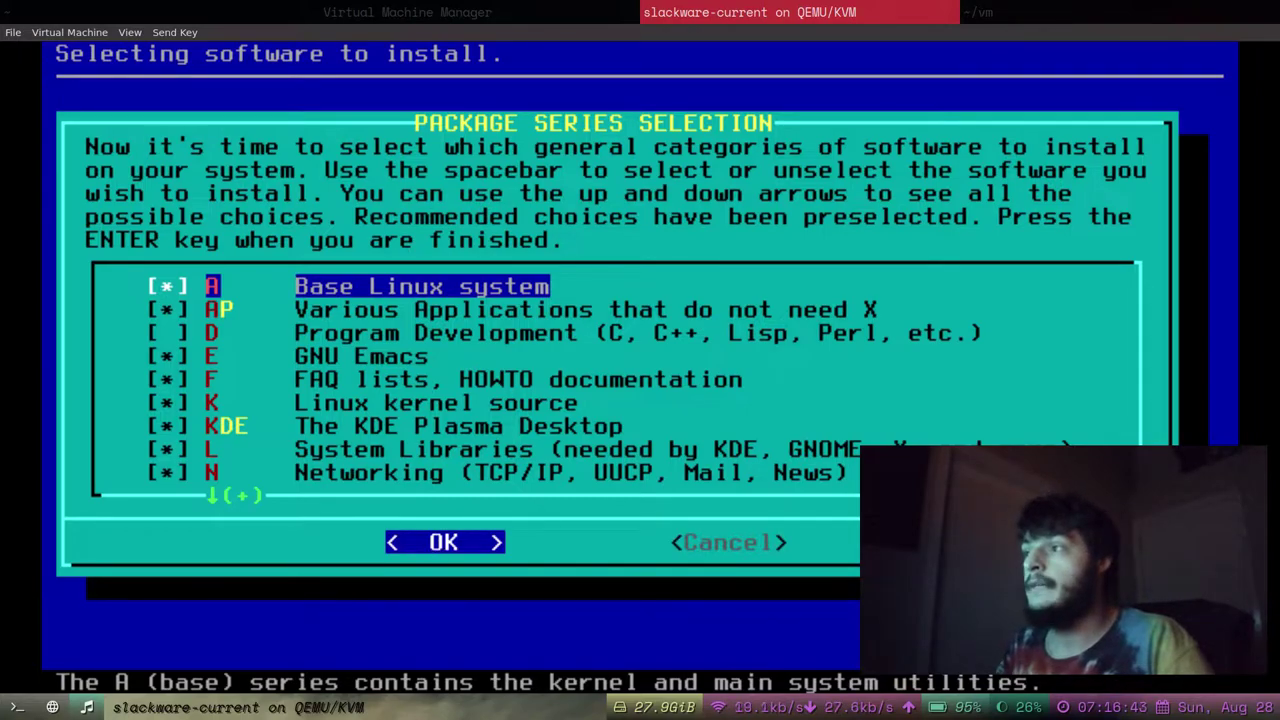
key("Return")
Compare the full and terse prompting modes, settling back on full.
key("Up")
key("Down")
key("Up")
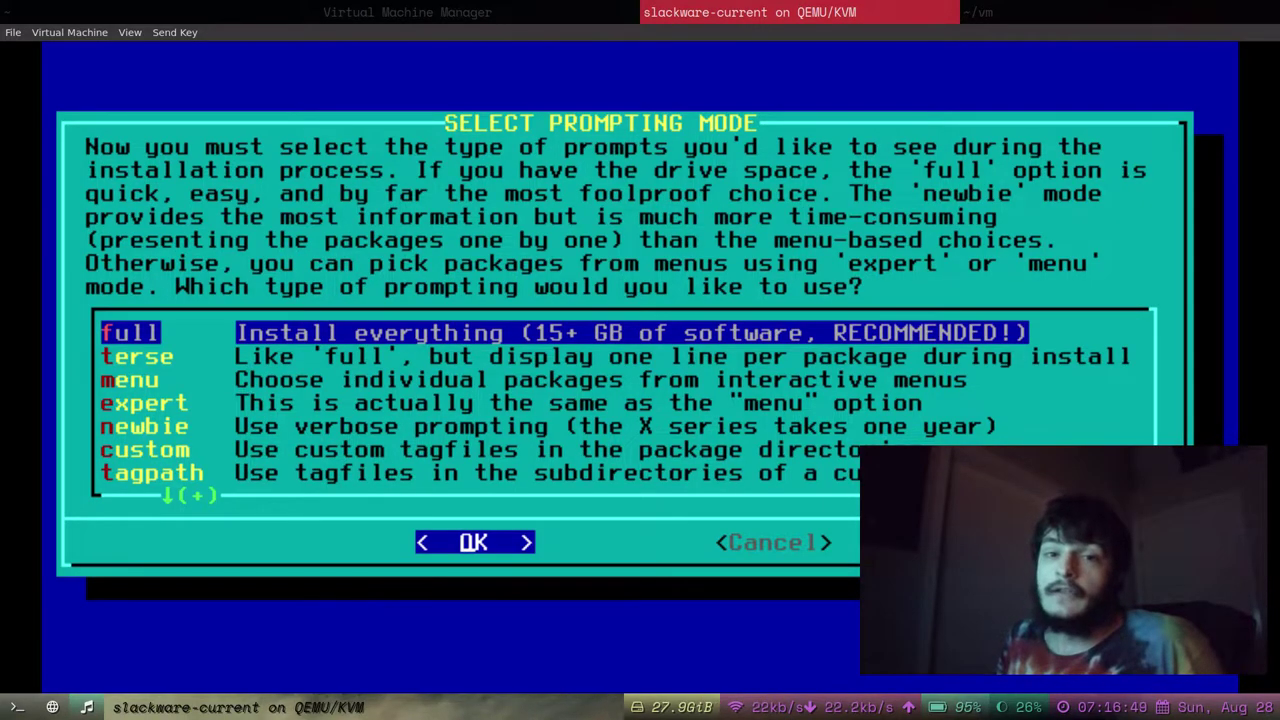
Choose terse prompting mode and start installing the Slackware packages.
key("Down")
key("Down")
key("Up")
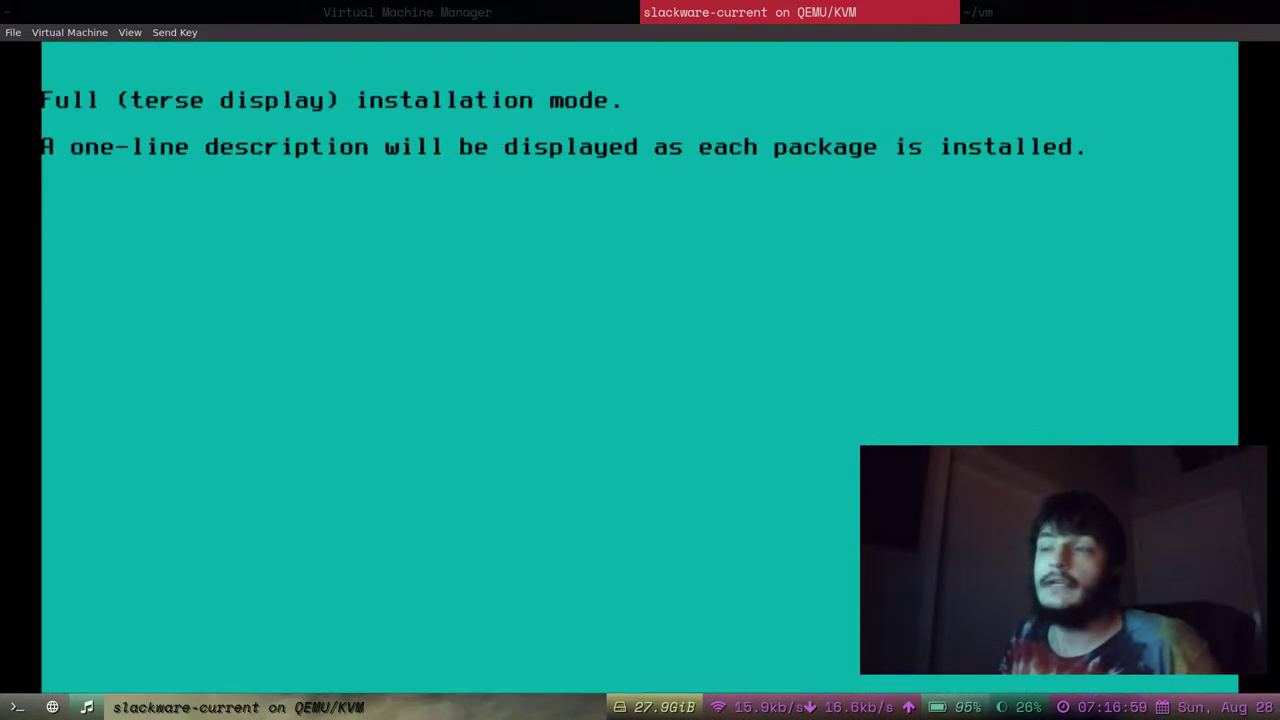
key("Return")
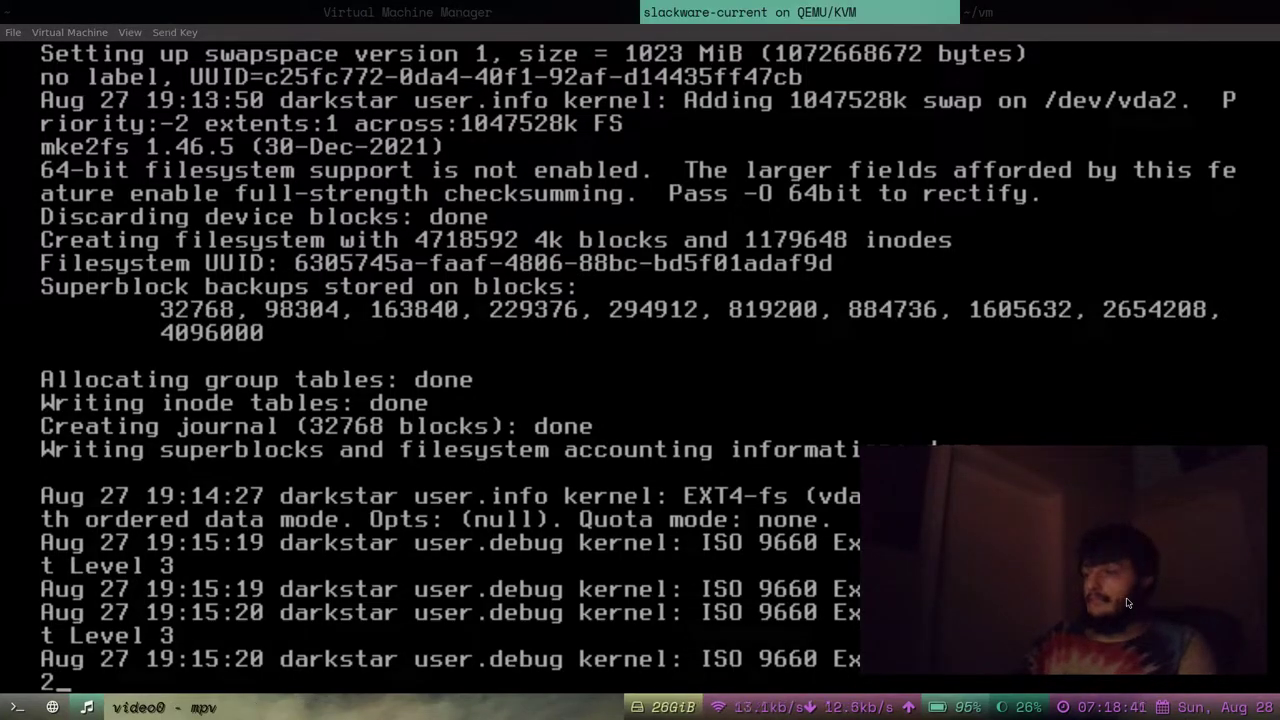
Close the mpv webcam overlay window.
key("super+2")
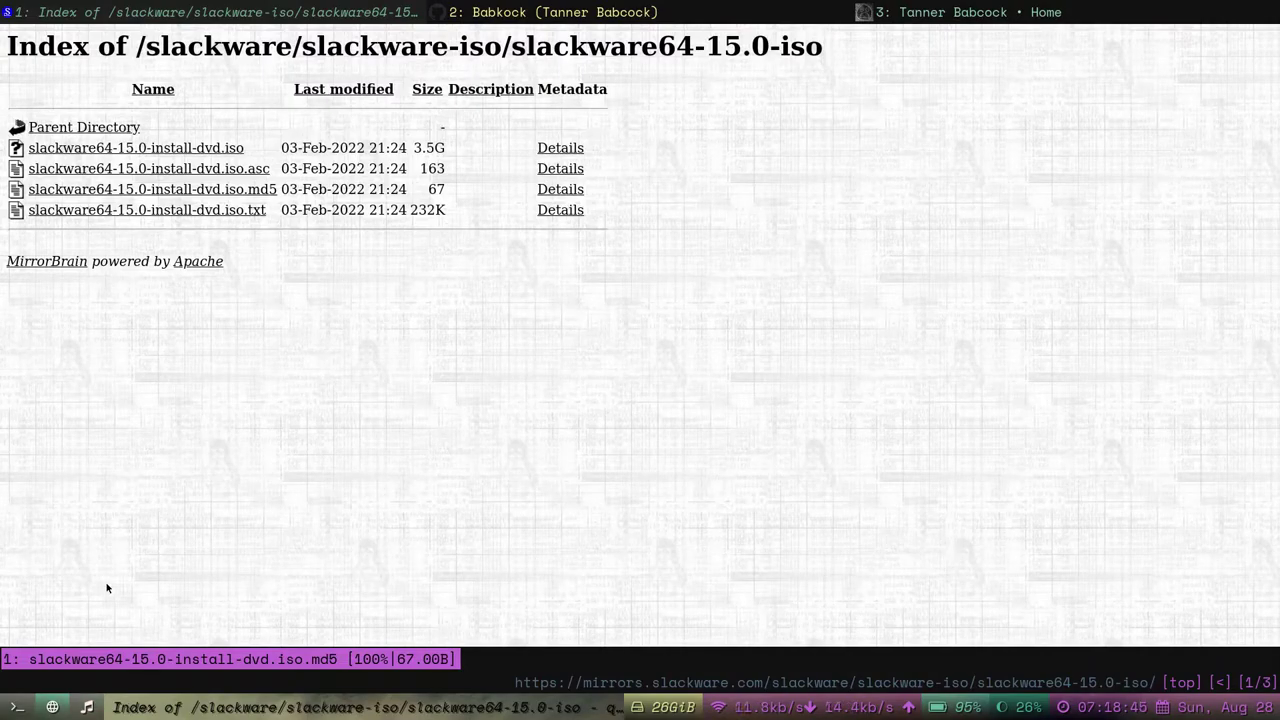
key("super+1")
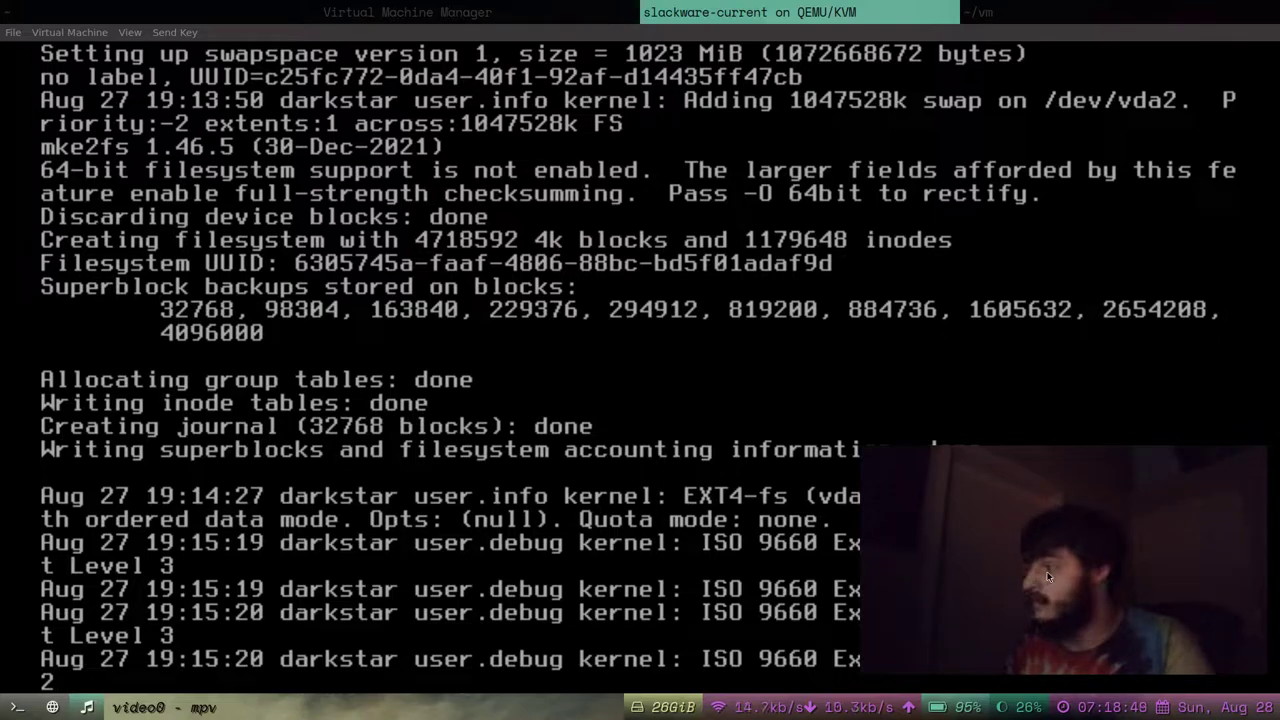
key("q")
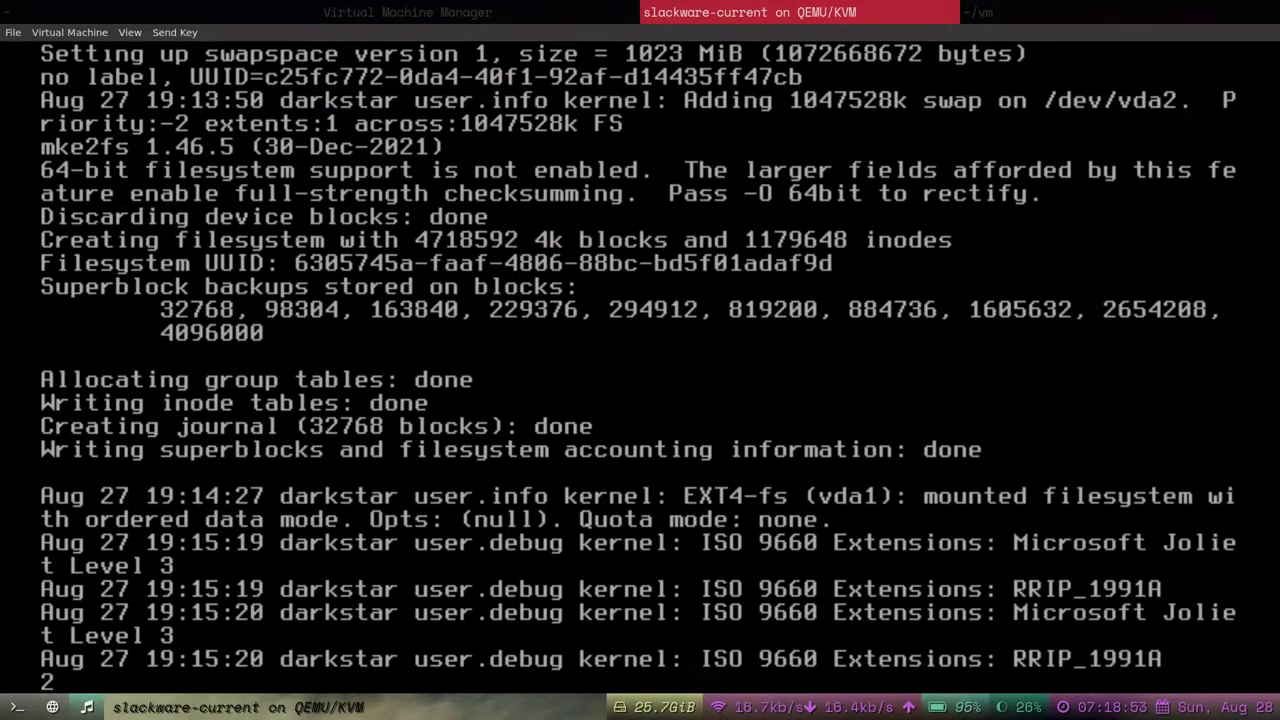
Check the VM's F2 root console, return to the F1 install listing, then raise the browser.
key("alt+F2")
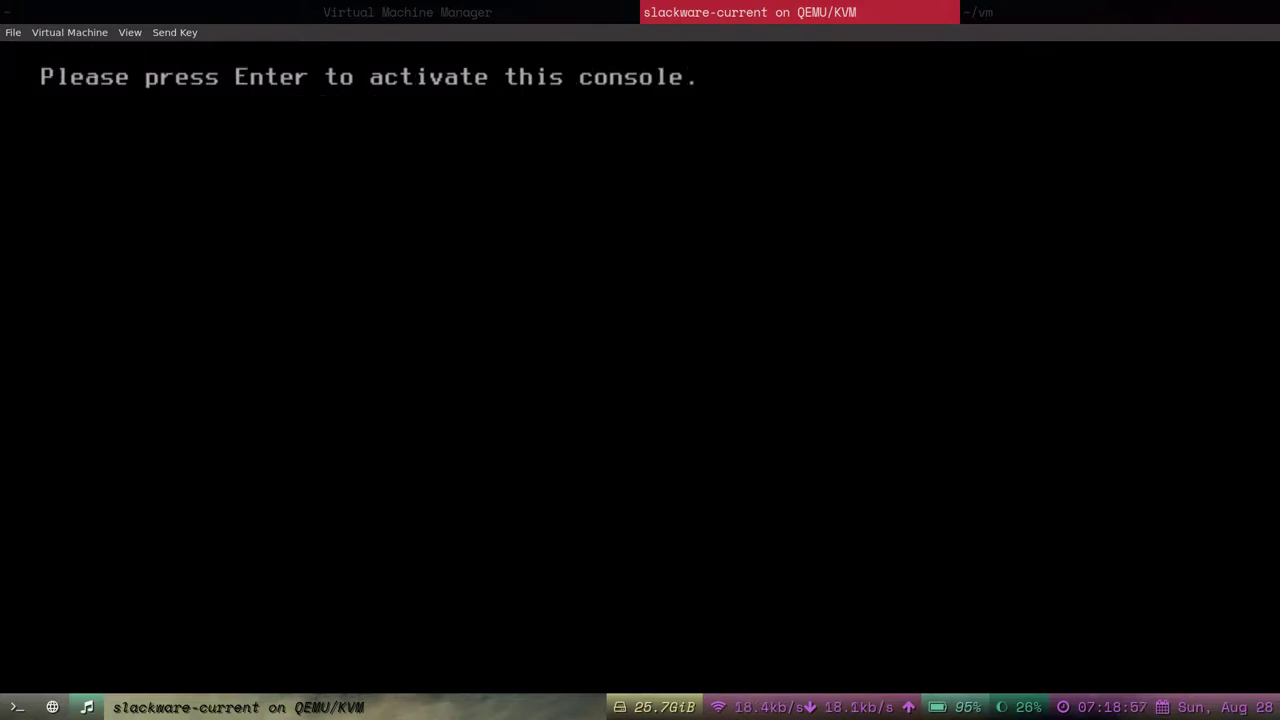
key("Return")
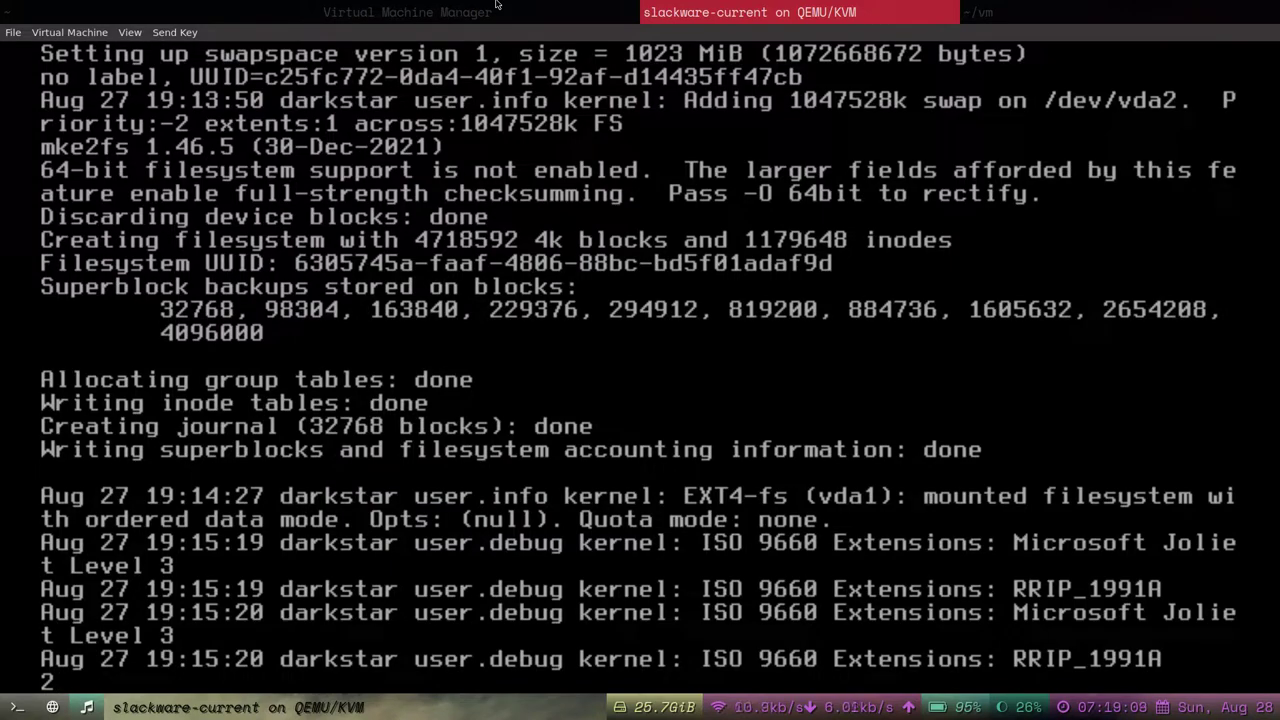
key("Return")
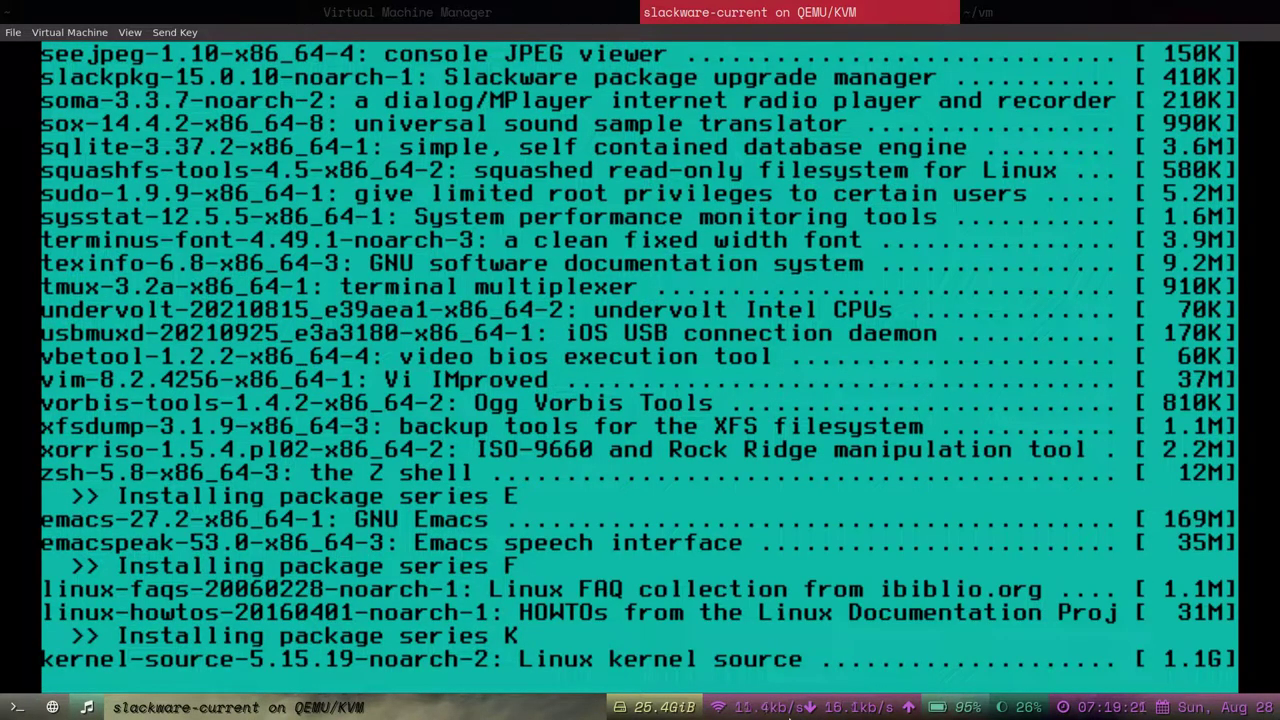
key("ctrl+alt+F4")
key("ctrl+alt+F2")
key("ctrl+alt+F1")
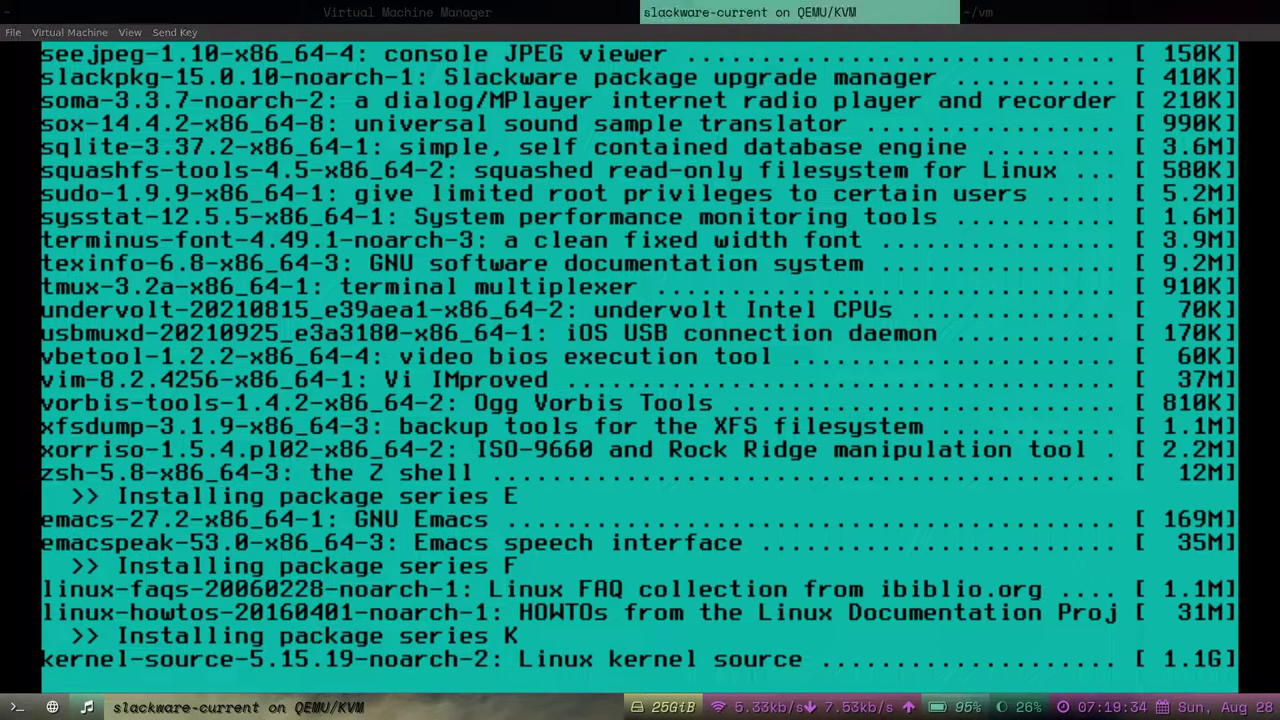
left_click(124, 711)
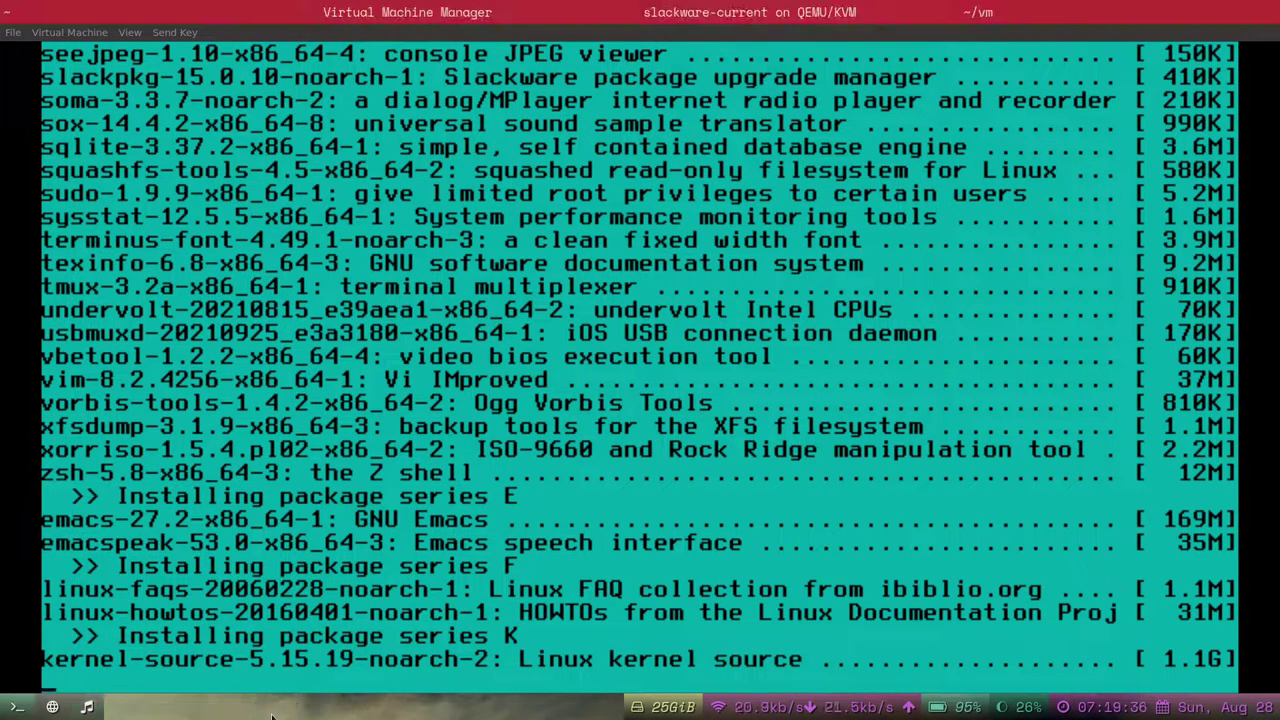
left_click(58, 709)
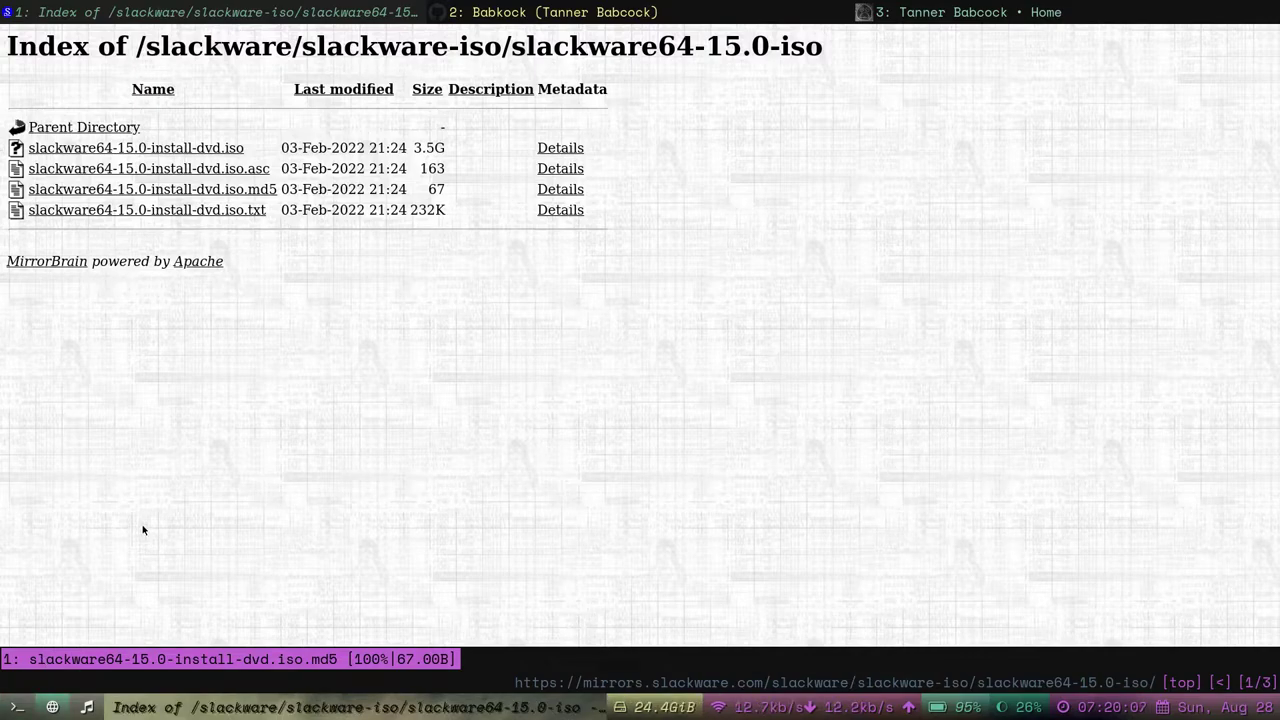
On the GitHub profile tab, zoom to 123% and open the Sponsors dashboard.
key("super+2")
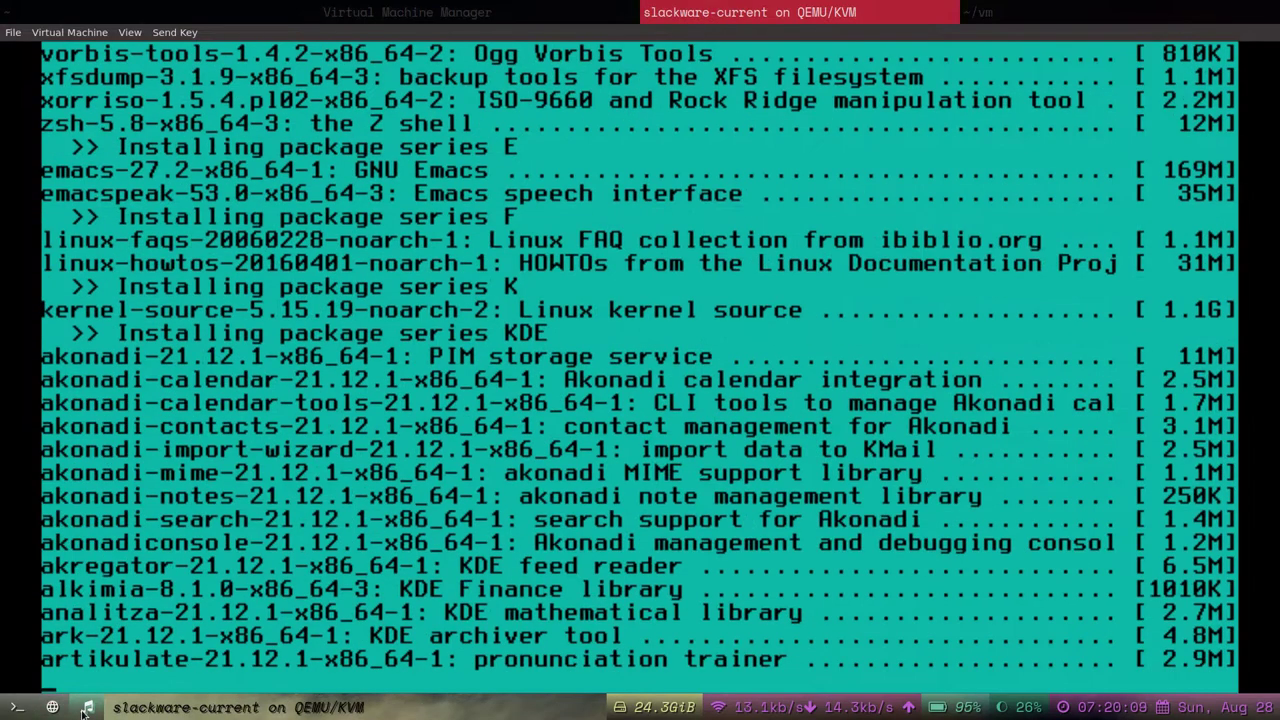
key("super+1")
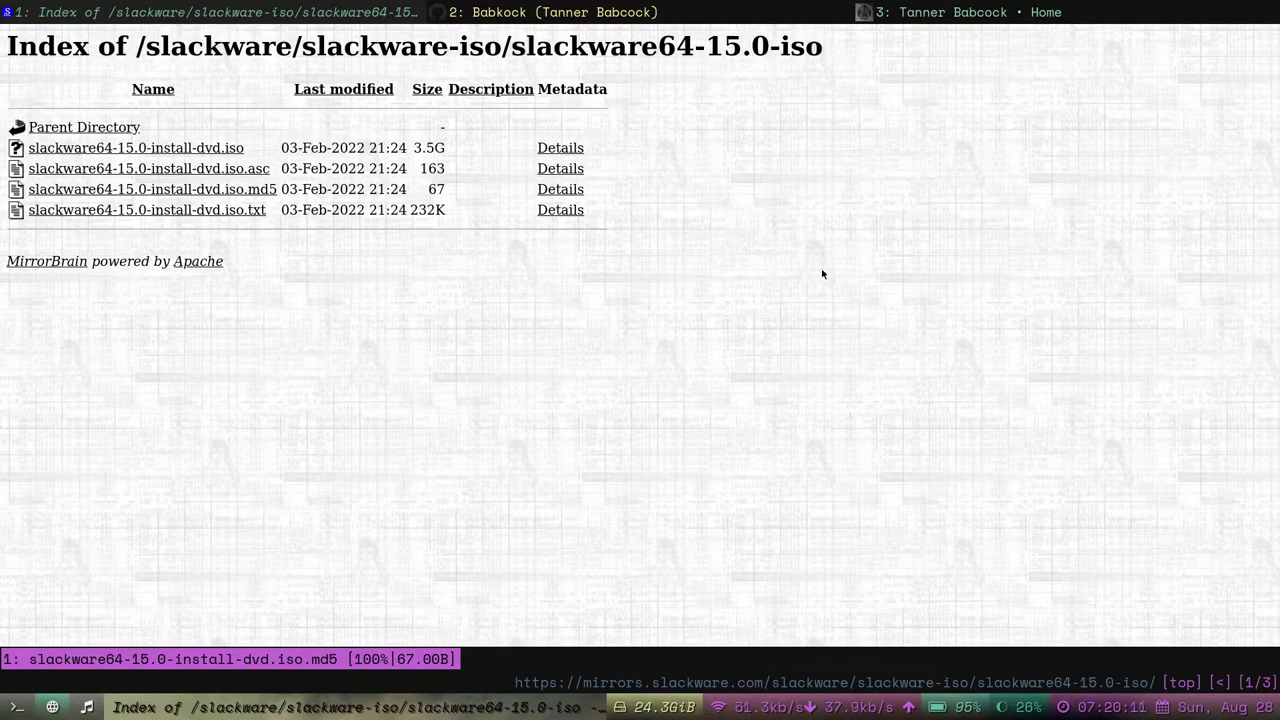
key("shift+j")
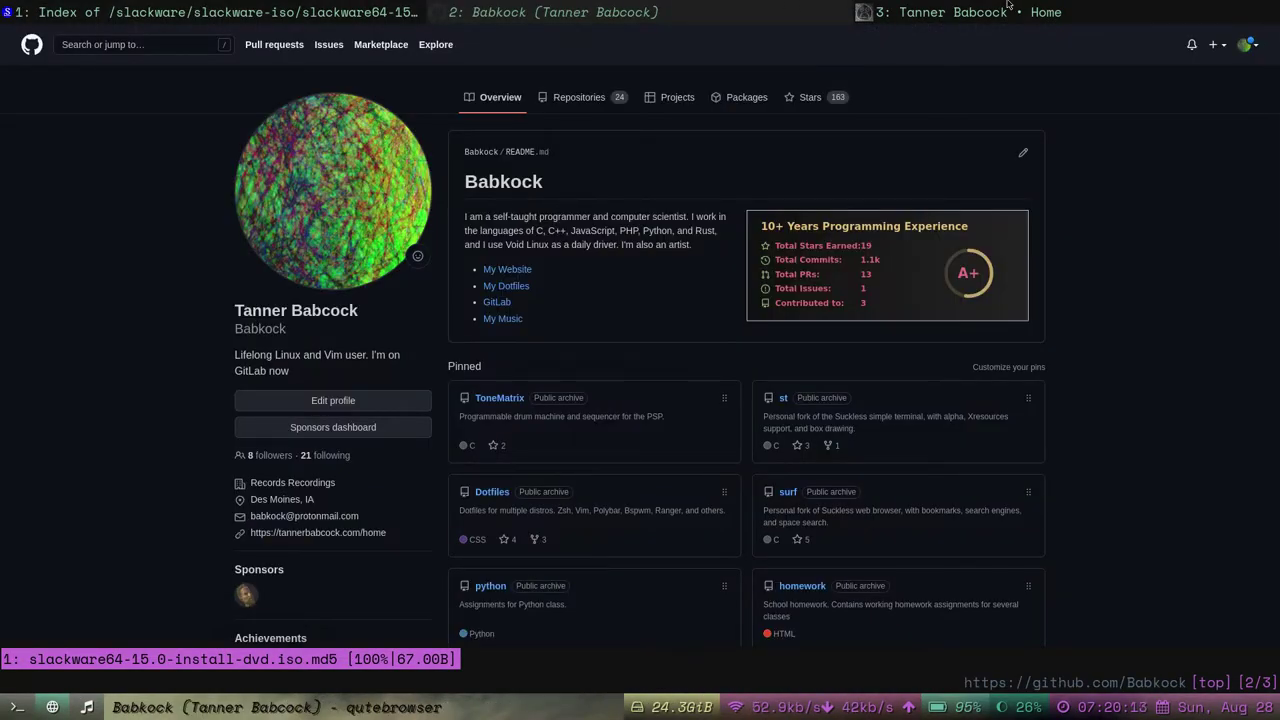
scroll(1052, 222, "down", 3)
scroll(1055, 317, "up", 3)
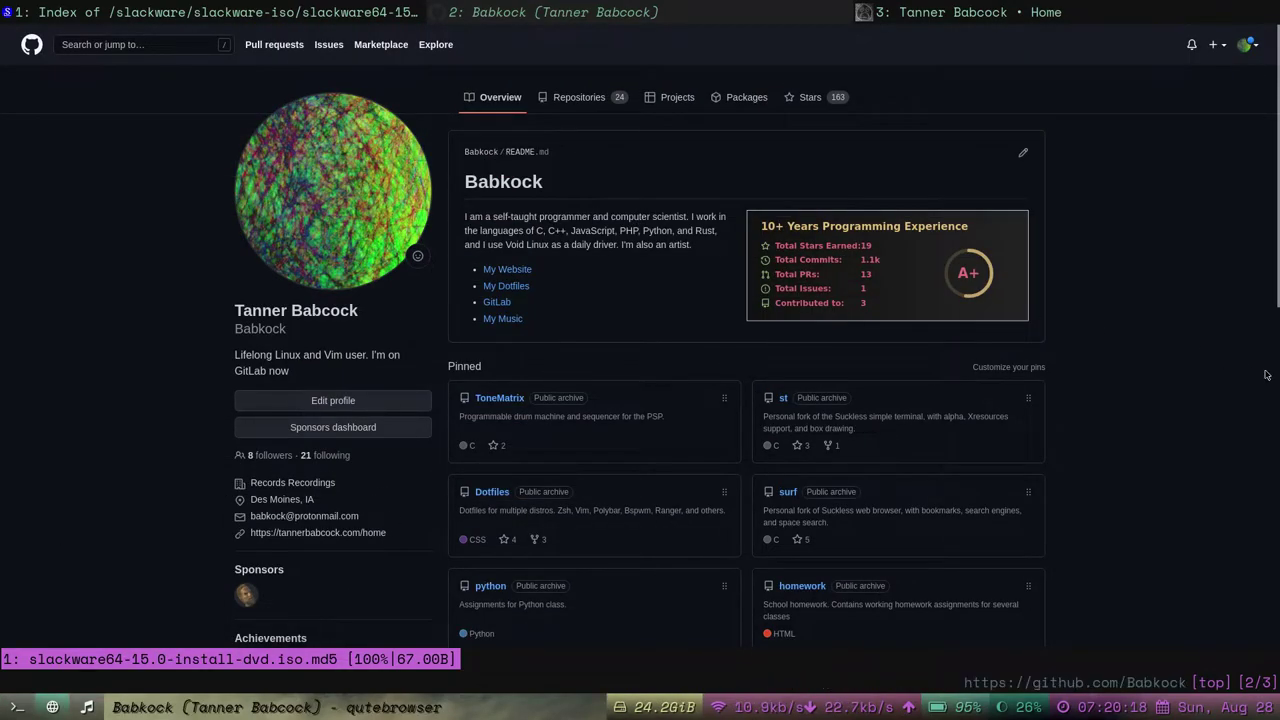
key("plus")
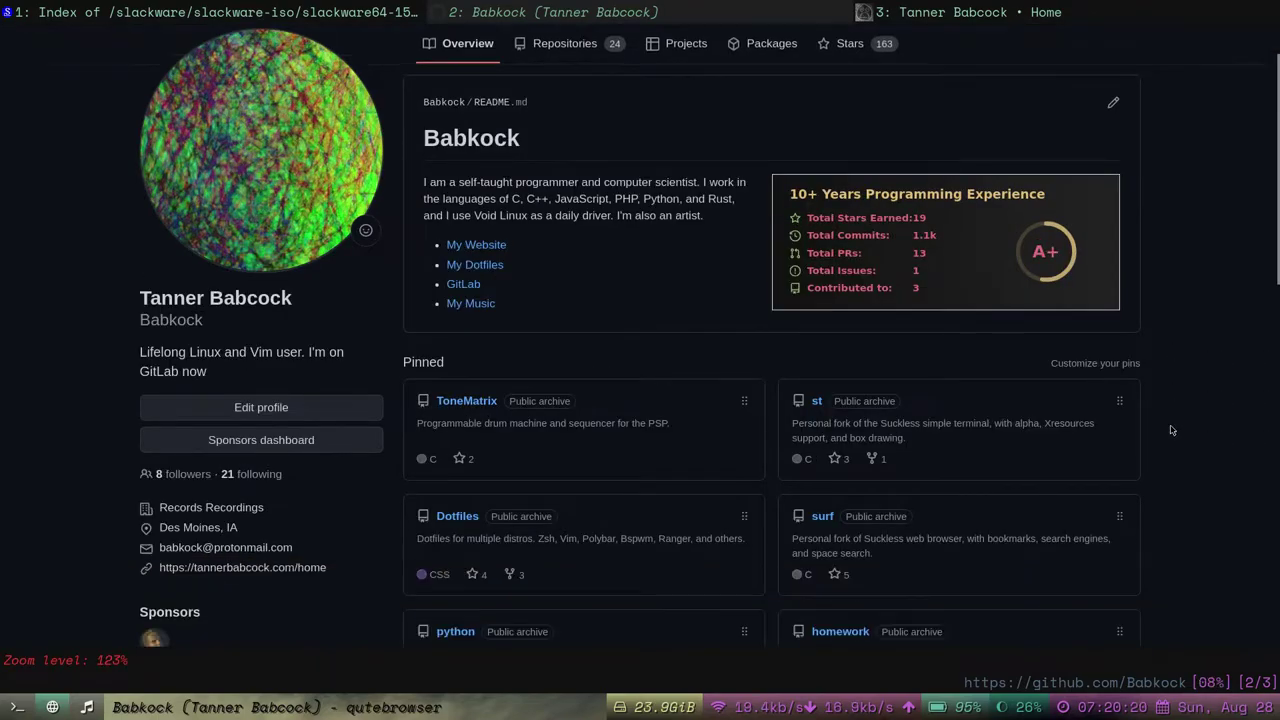
scroll(1171, 430, "down", 2)
left_click(280, 360)
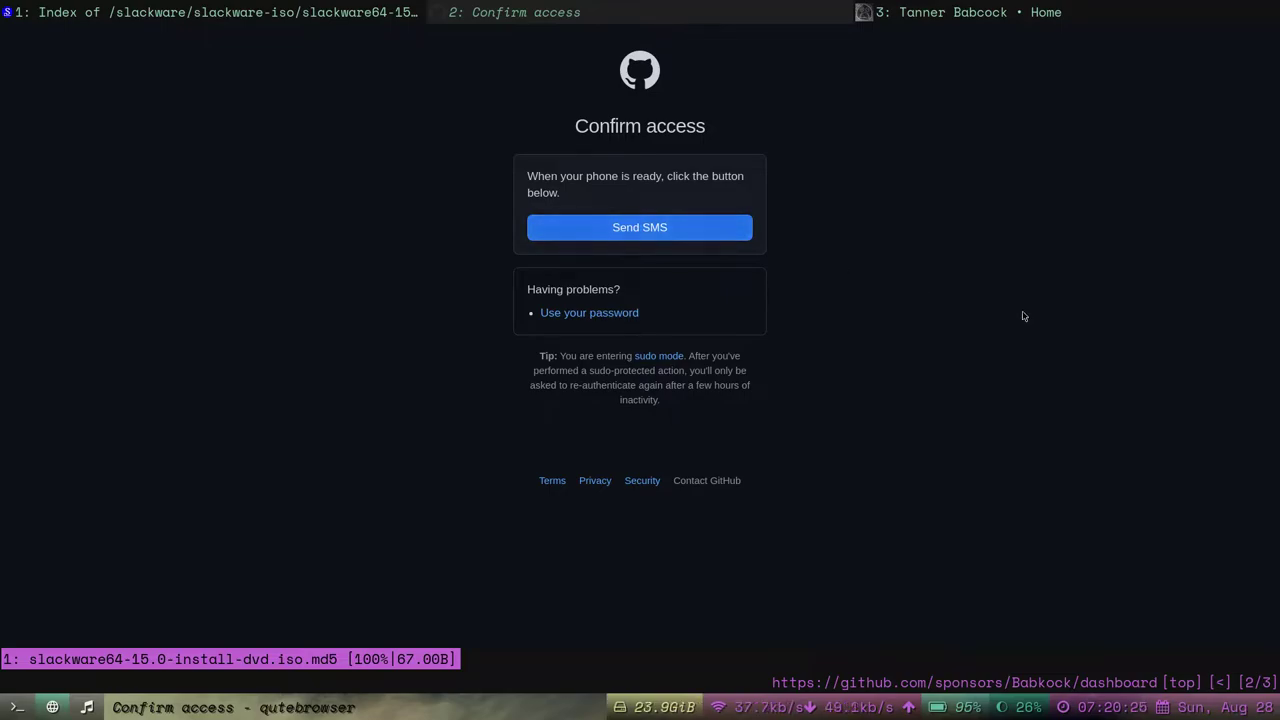
Go back to the profile and load the user's github.com/sponsors page.
key("shift+h")
right_click(962, 306)
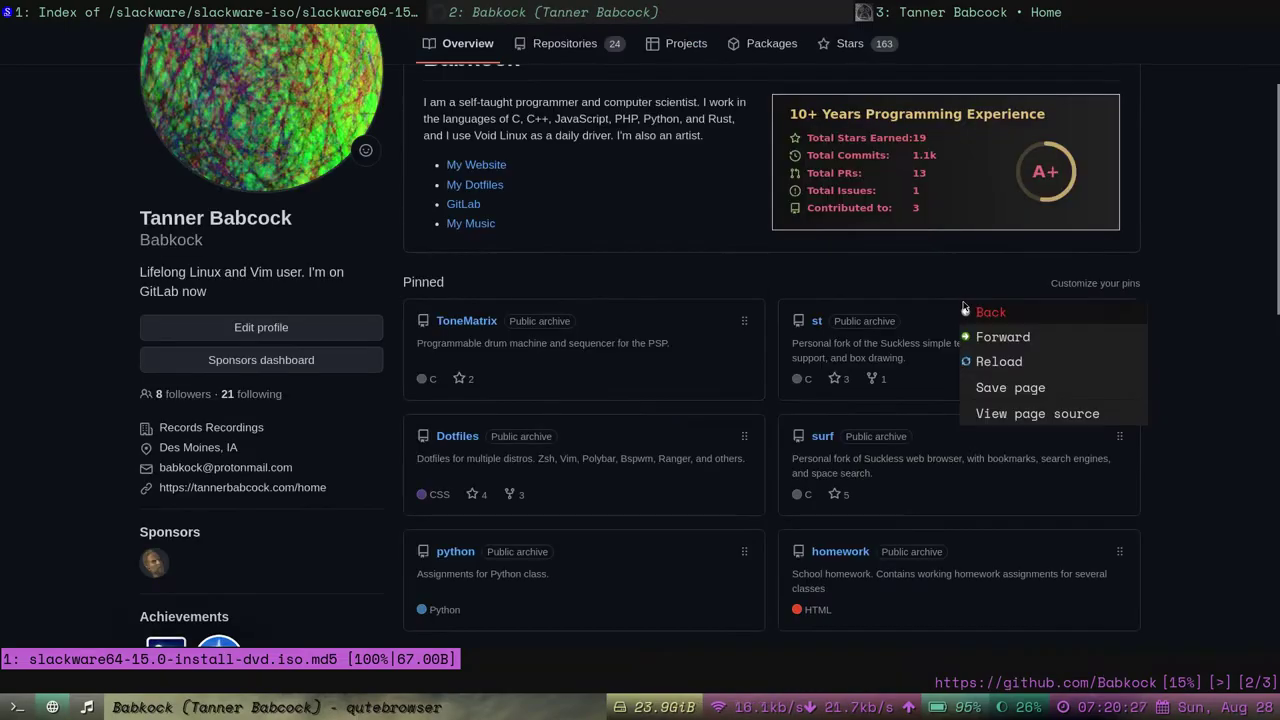
key("Escape")
scroll(575, 316, "up", 4)
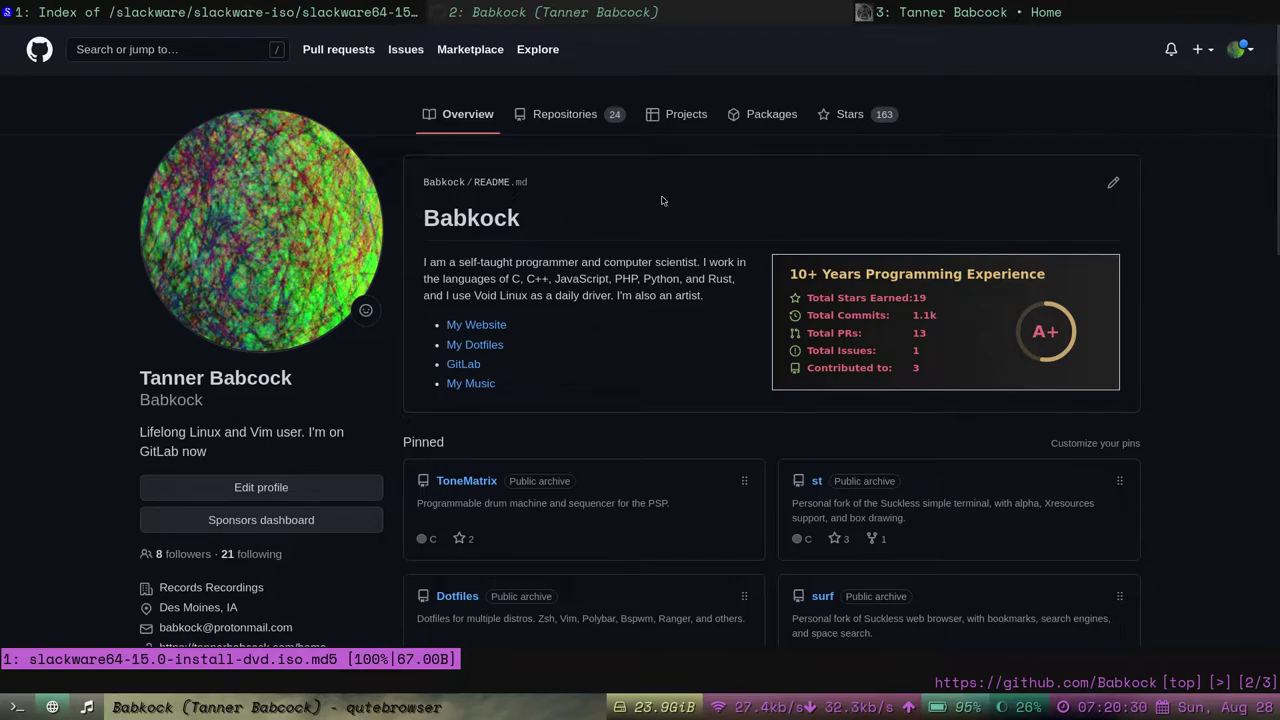
key("g")
key("o")
key("BackSpace")
key("BackSpace")
key("BackSpace")
key("BackSpace")
key("BackSpace")
key("BackSpace")
key("BackSpace")
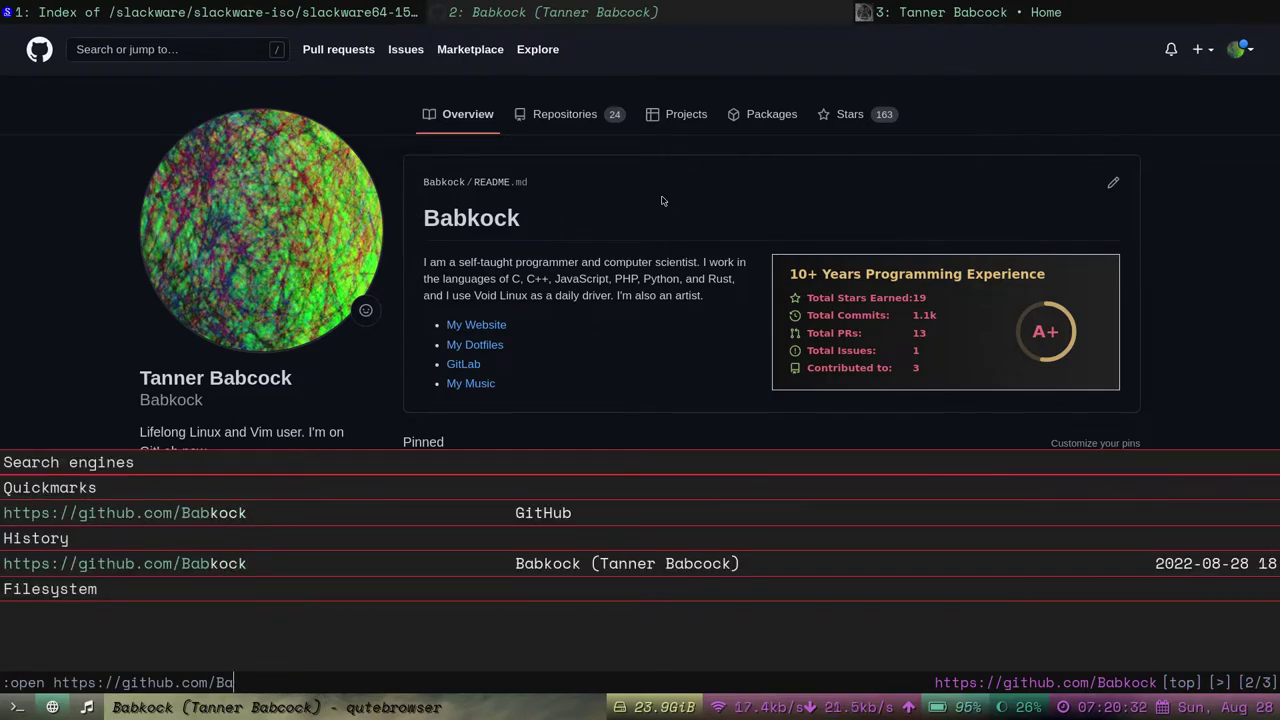
type("sponsors/Babkock")
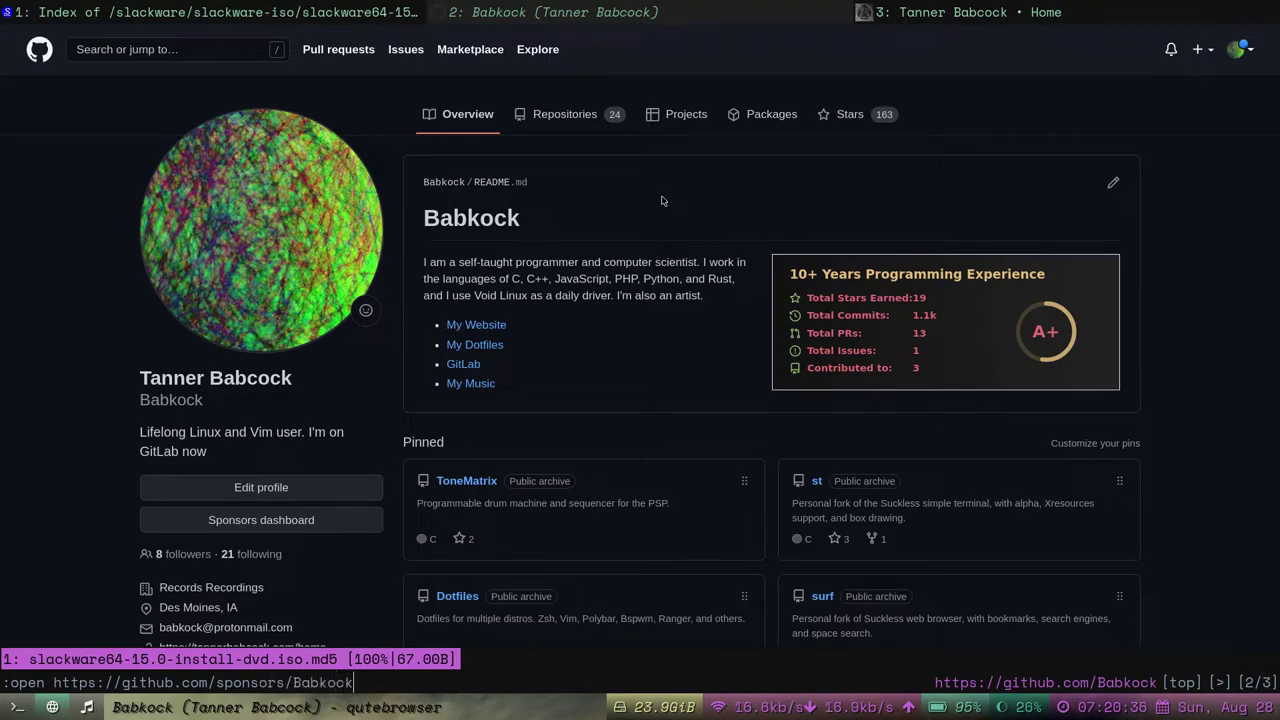
key("Return")
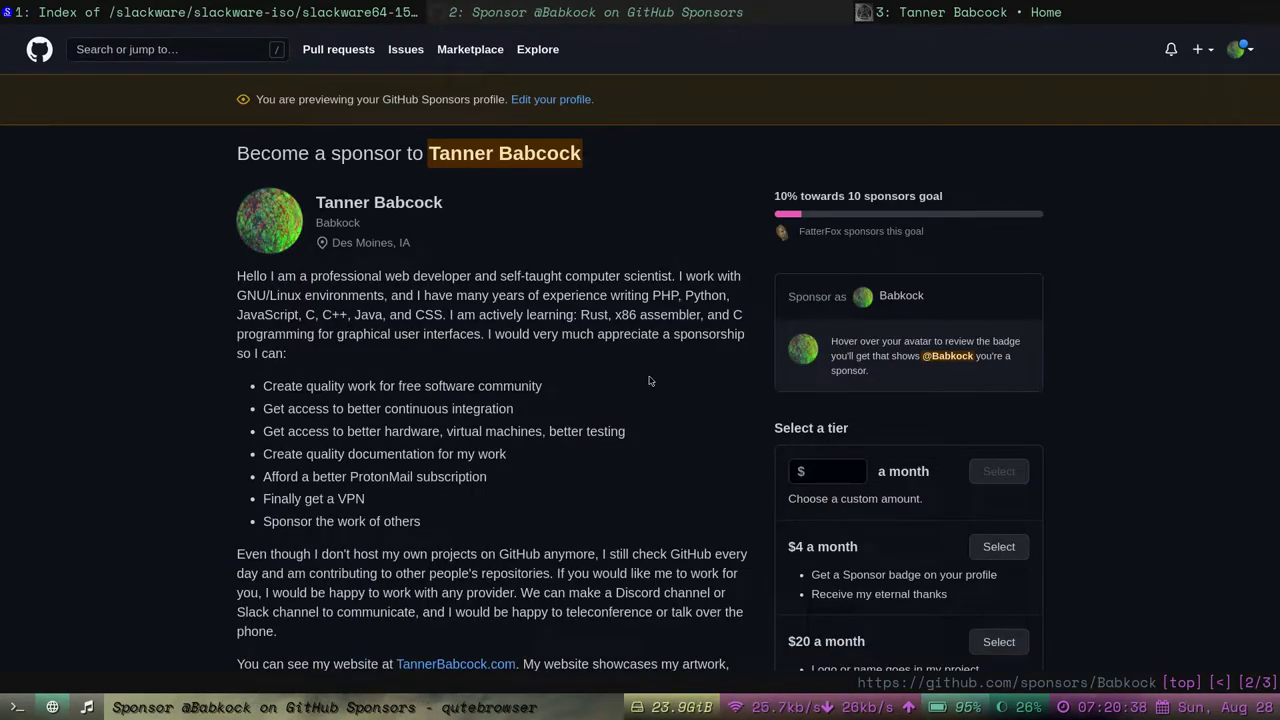
Scroll through the sponsorship goals and the $4, $20 and $100 monthly tiers.
left_click_drag(652, 374, 649, 521)
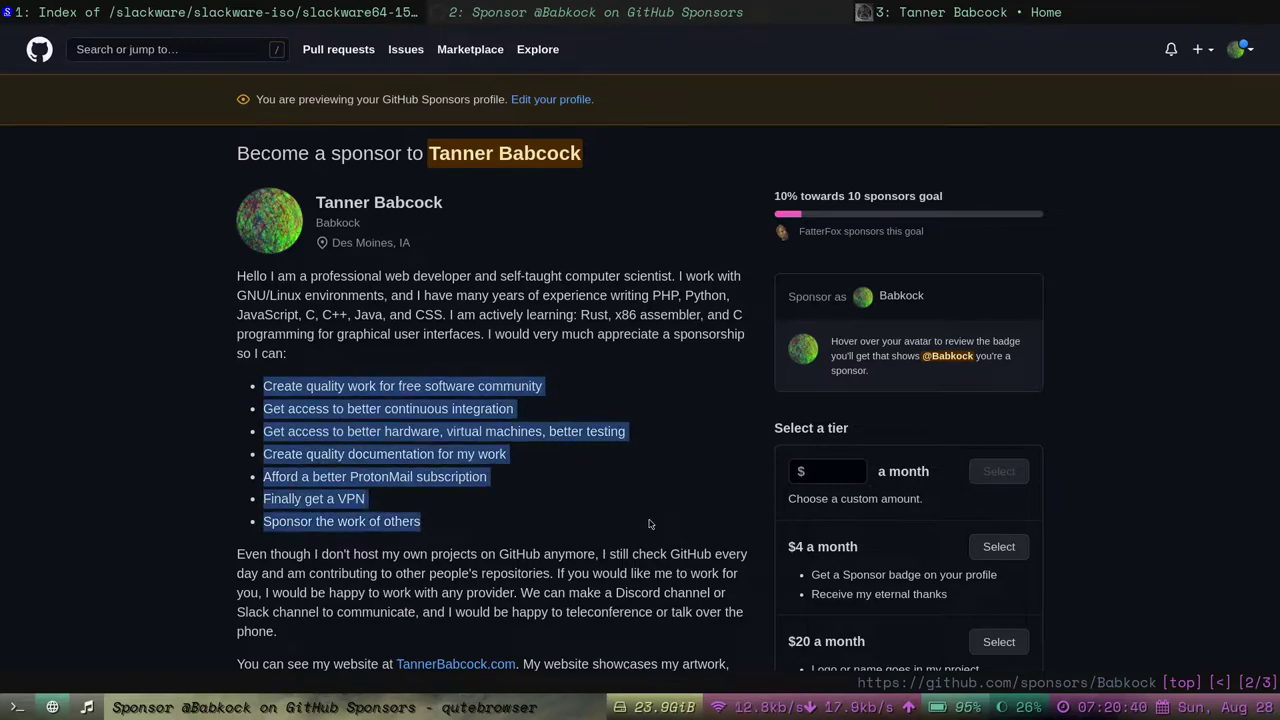
left_click(639, 503)
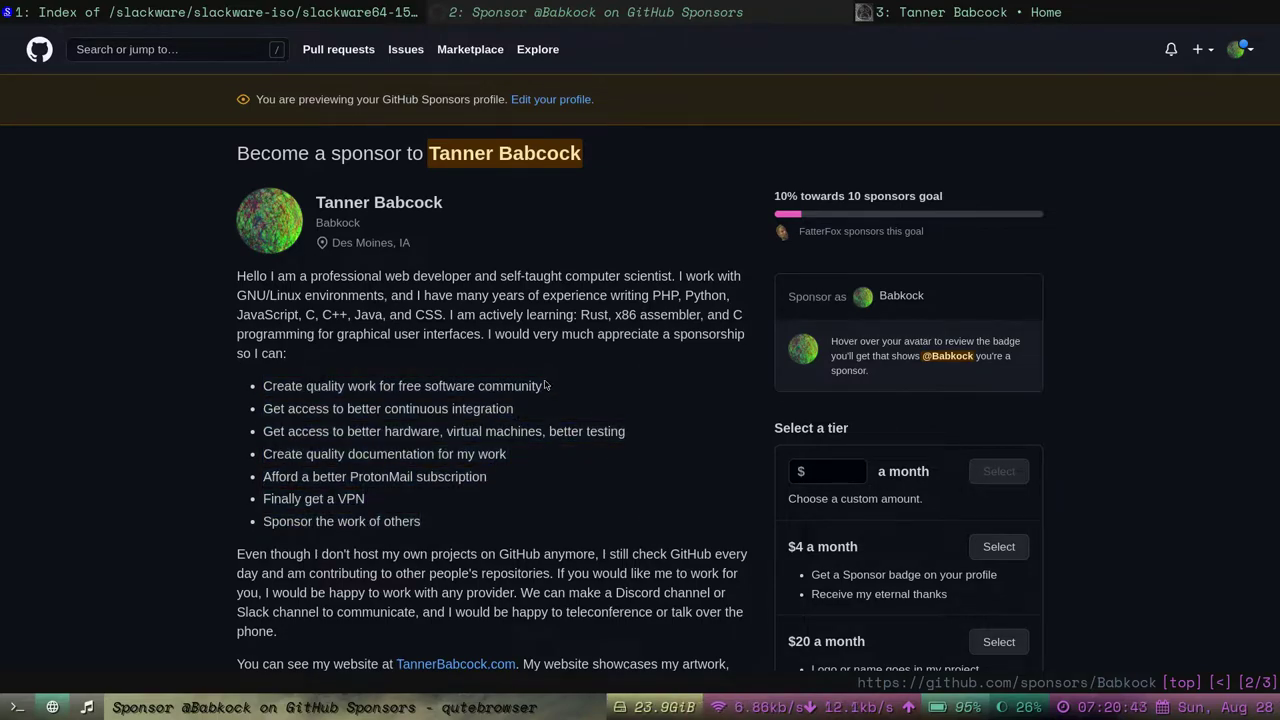
scroll(545, 376, "down", 5)
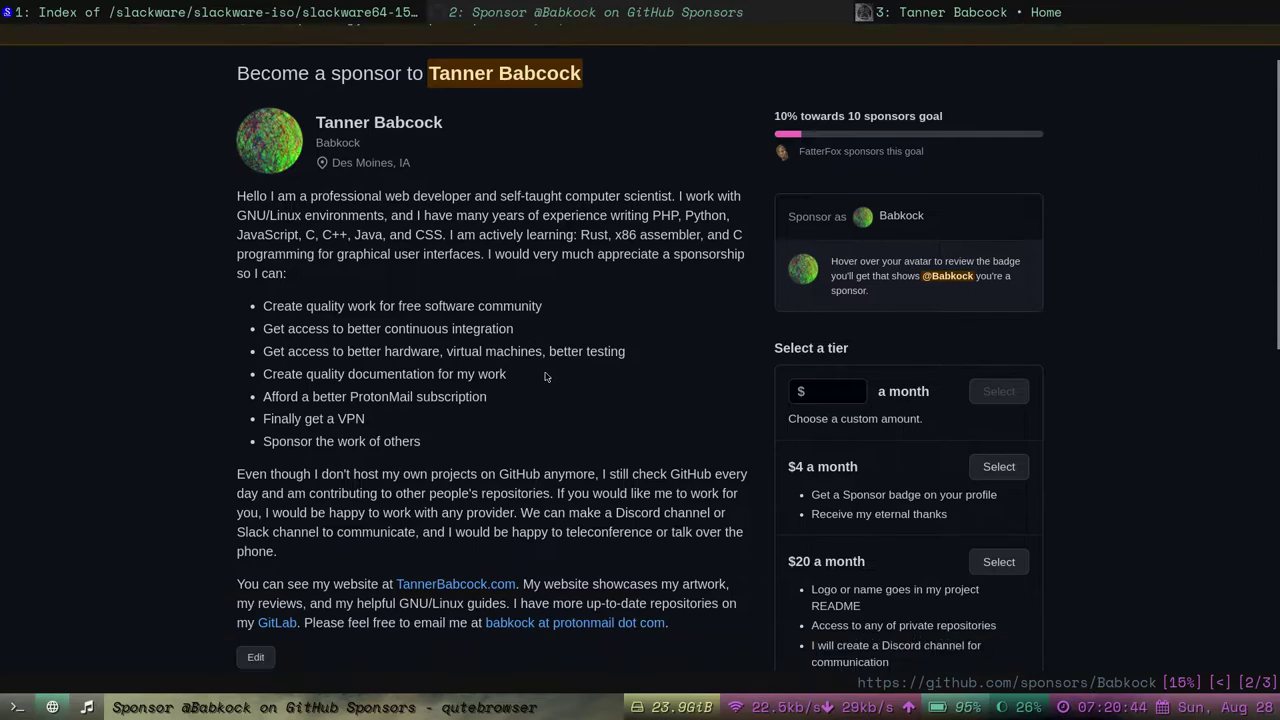
scroll(545, 376, "down", 1)
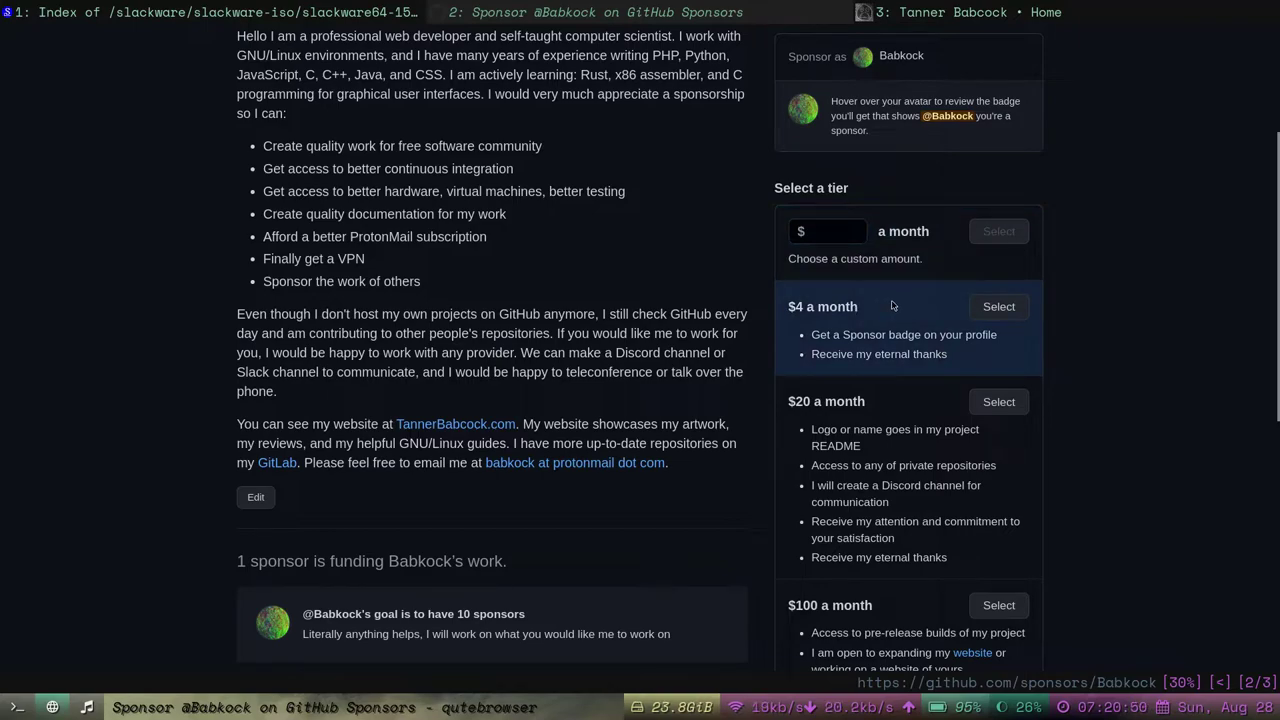
scroll(893, 306, "down", 1)
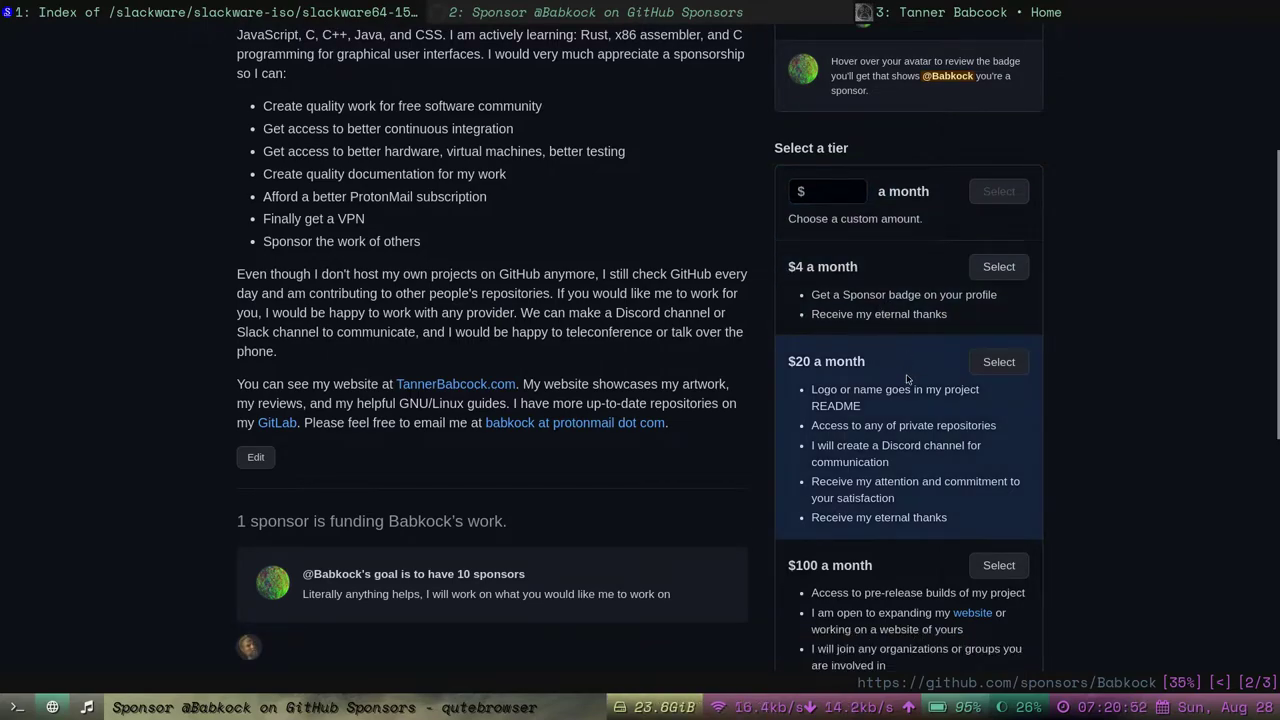
scroll(907, 378, "down", 3)
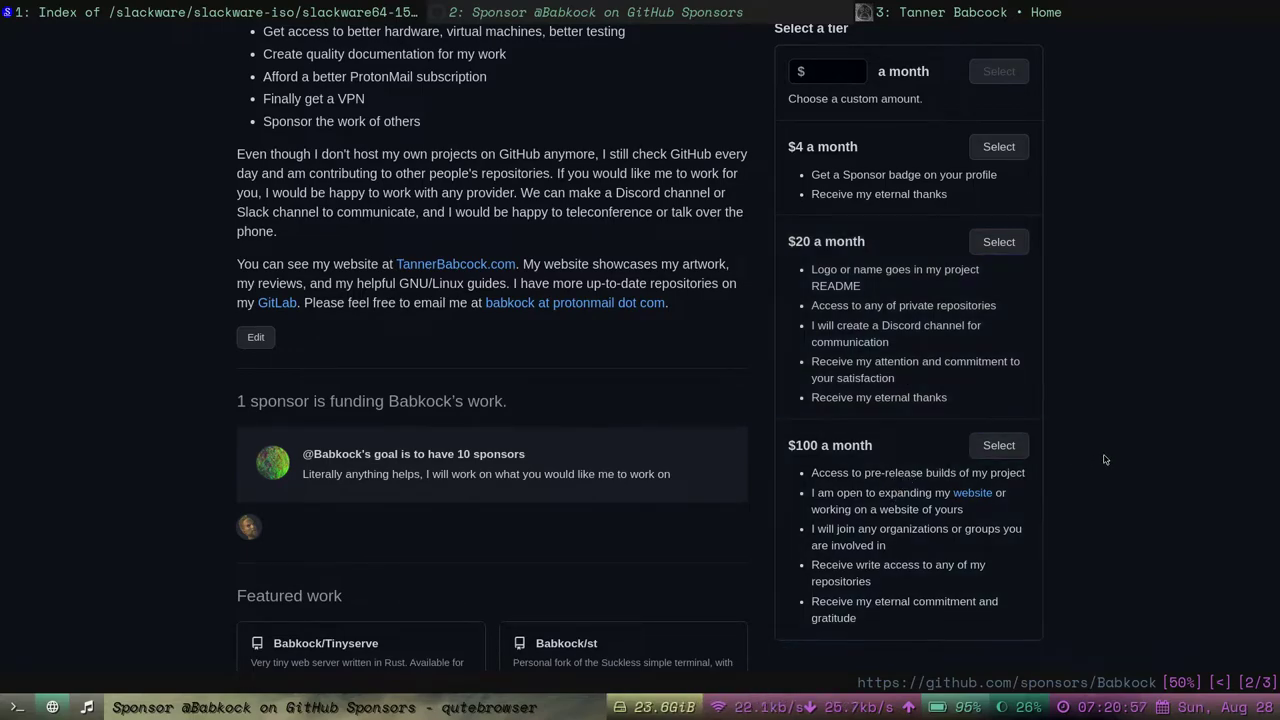
scroll(1096, 452, "up", 1)
scroll(1096, 452, "up", 9)
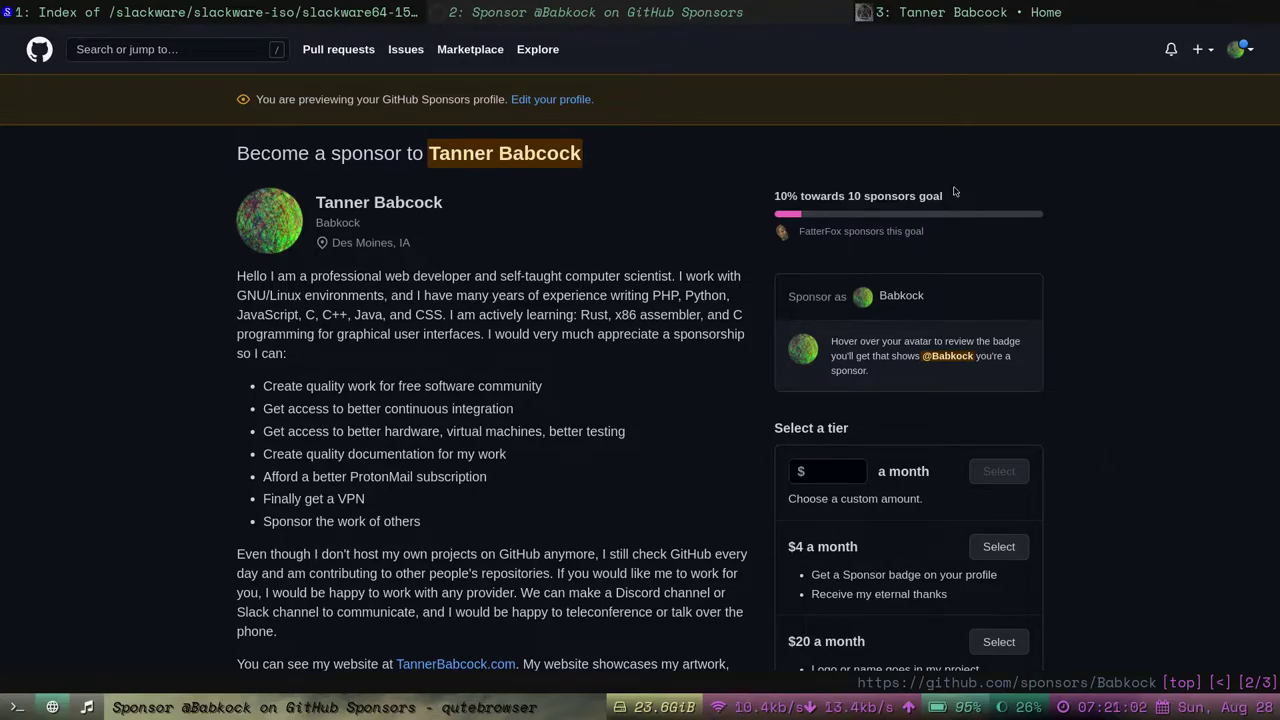
Switch to the personal website's home tab and scroll through it.
left_click(1000, 9)
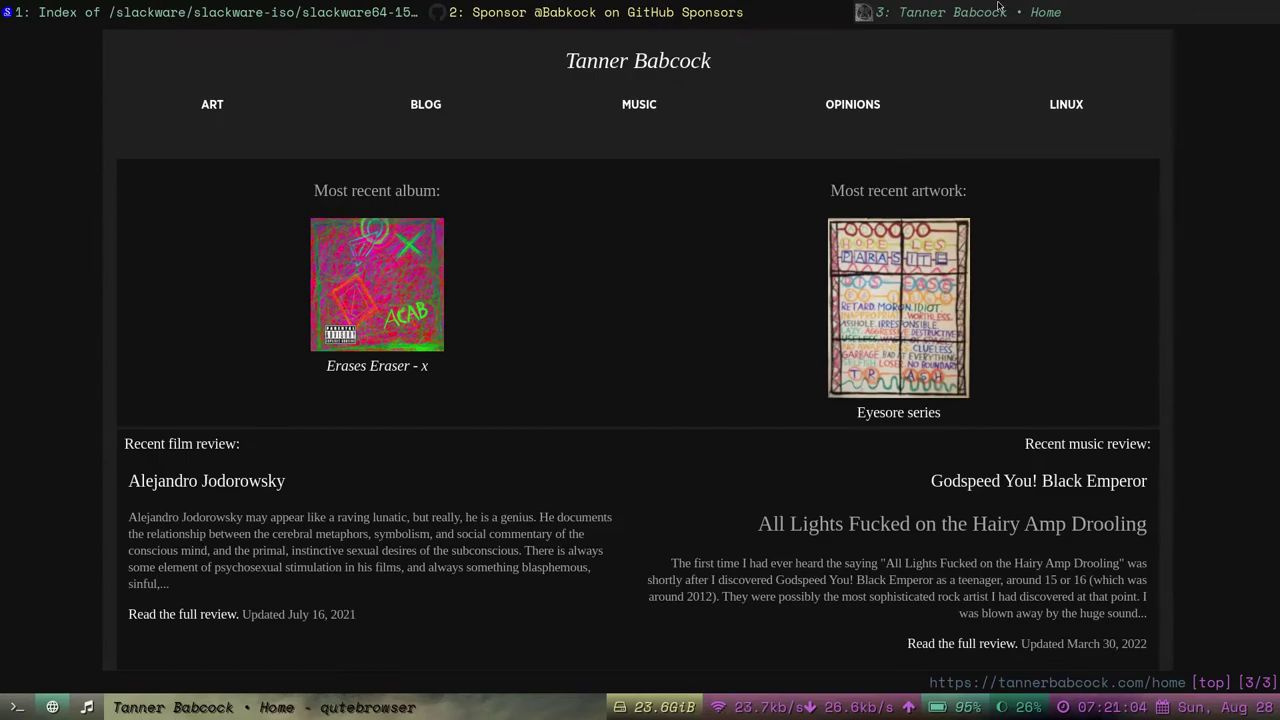
scroll(737, 251, "down", 3)
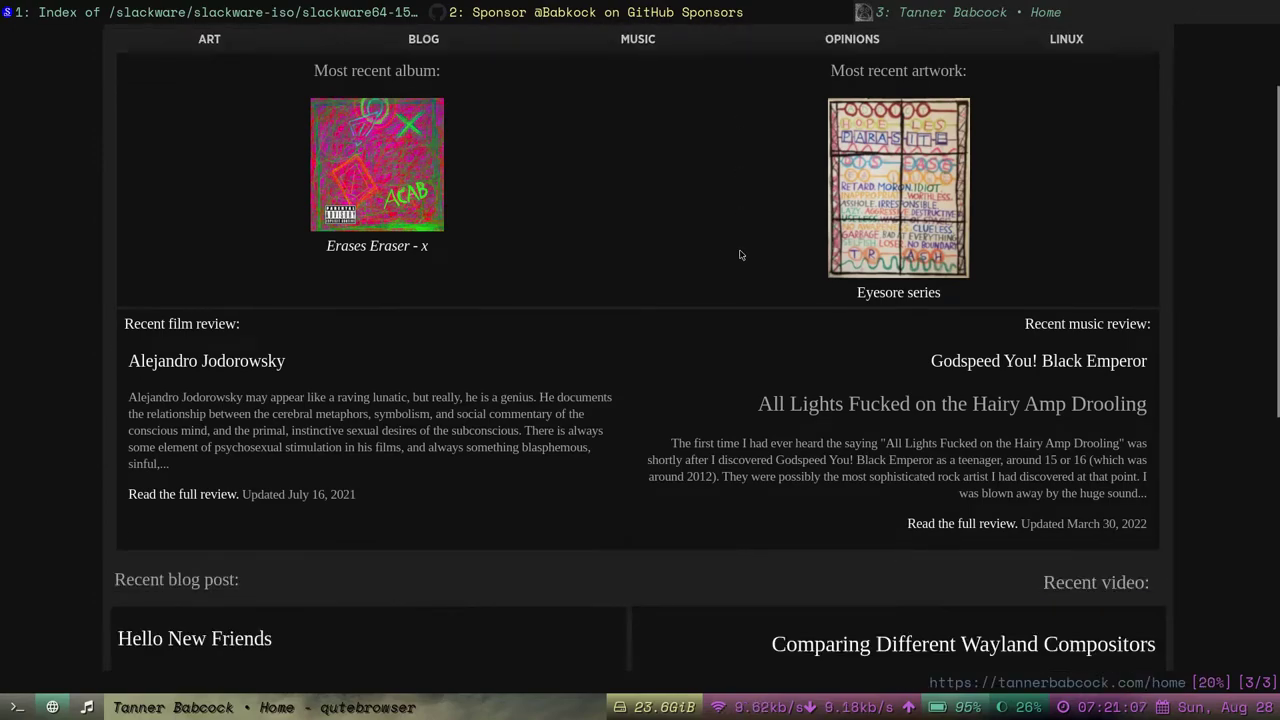
scroll(705, 231, "down", 2)
scroll(705, 231, "down", 10)
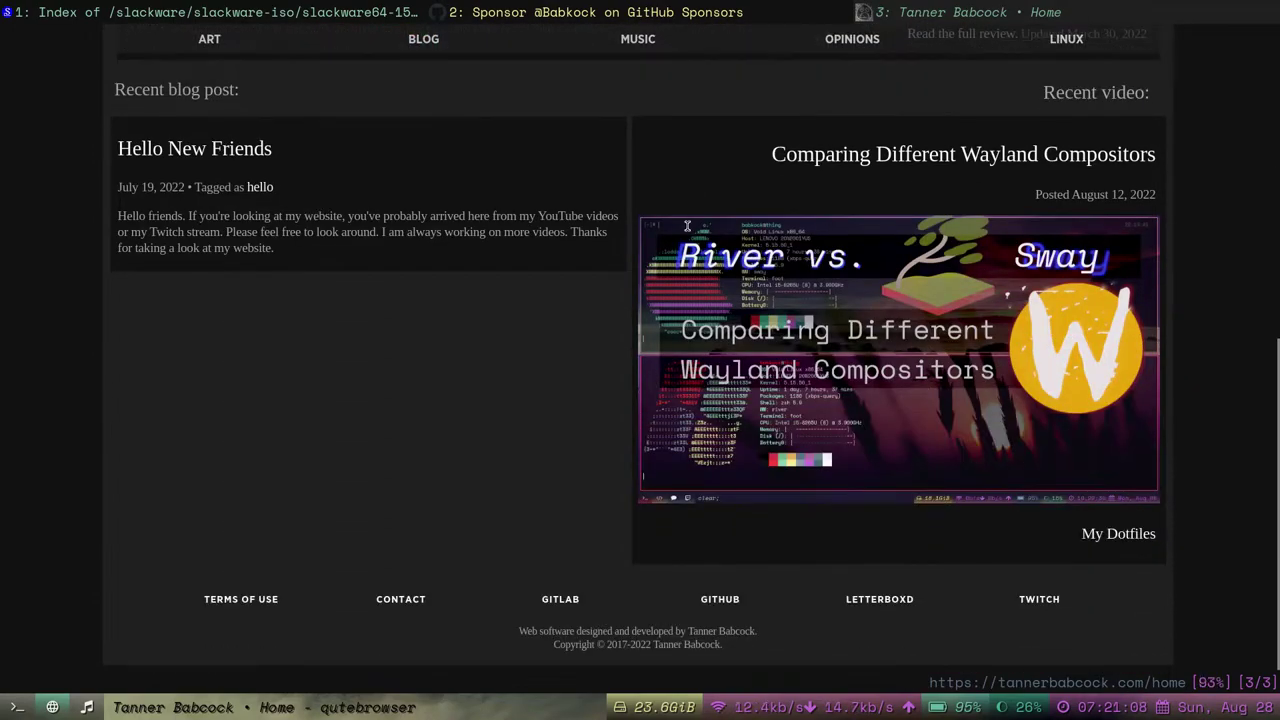
scroll(686, 228, "up", 15)
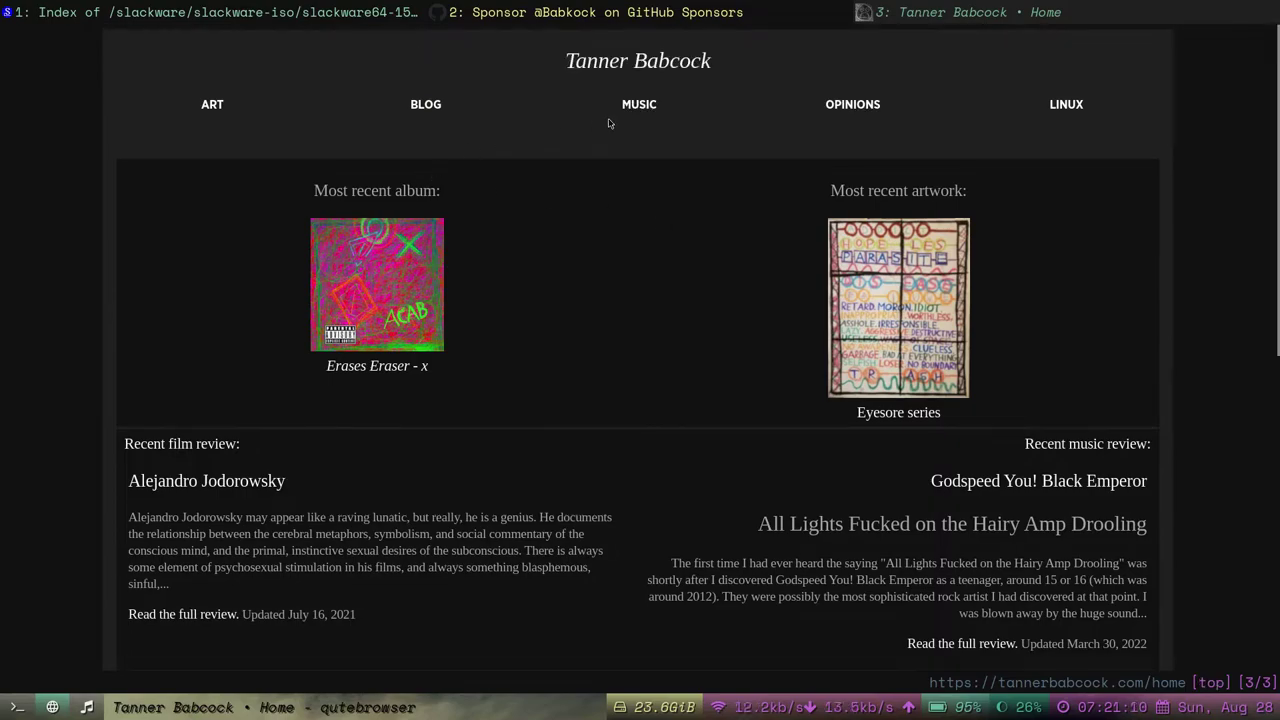
scroll(720, 305, "down", 3)
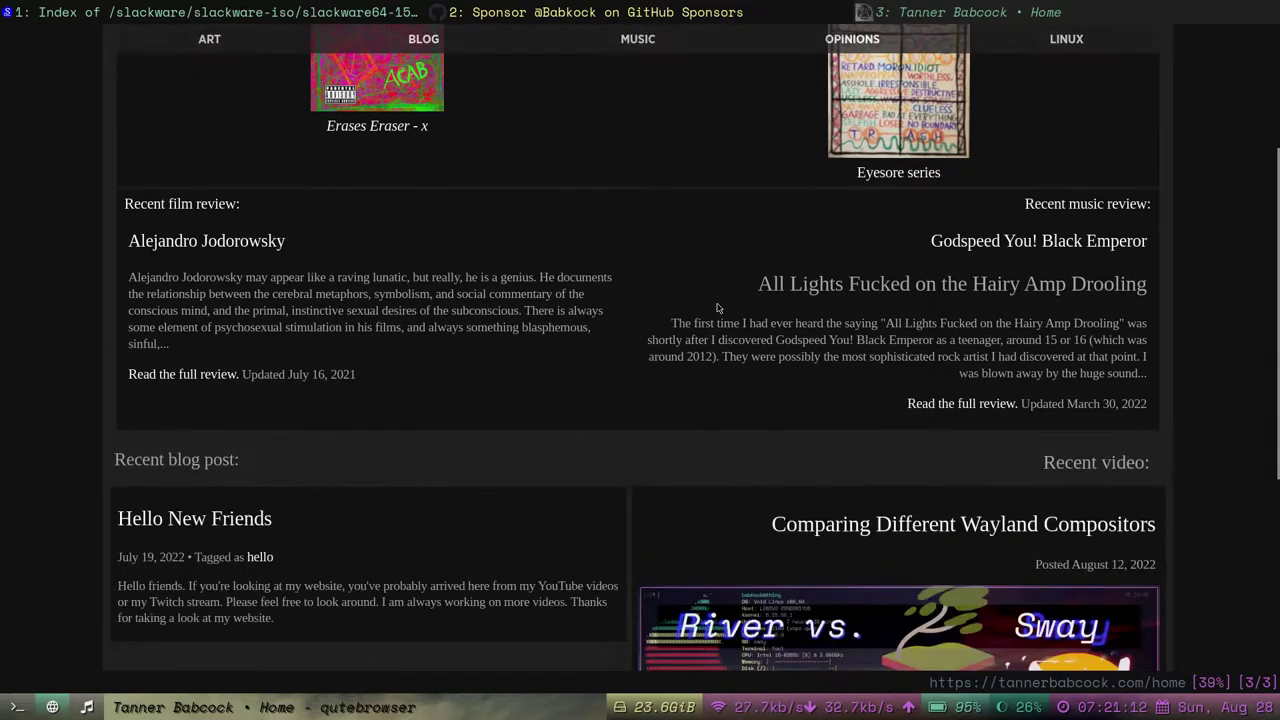
scroll(900, 280, "up", 3)
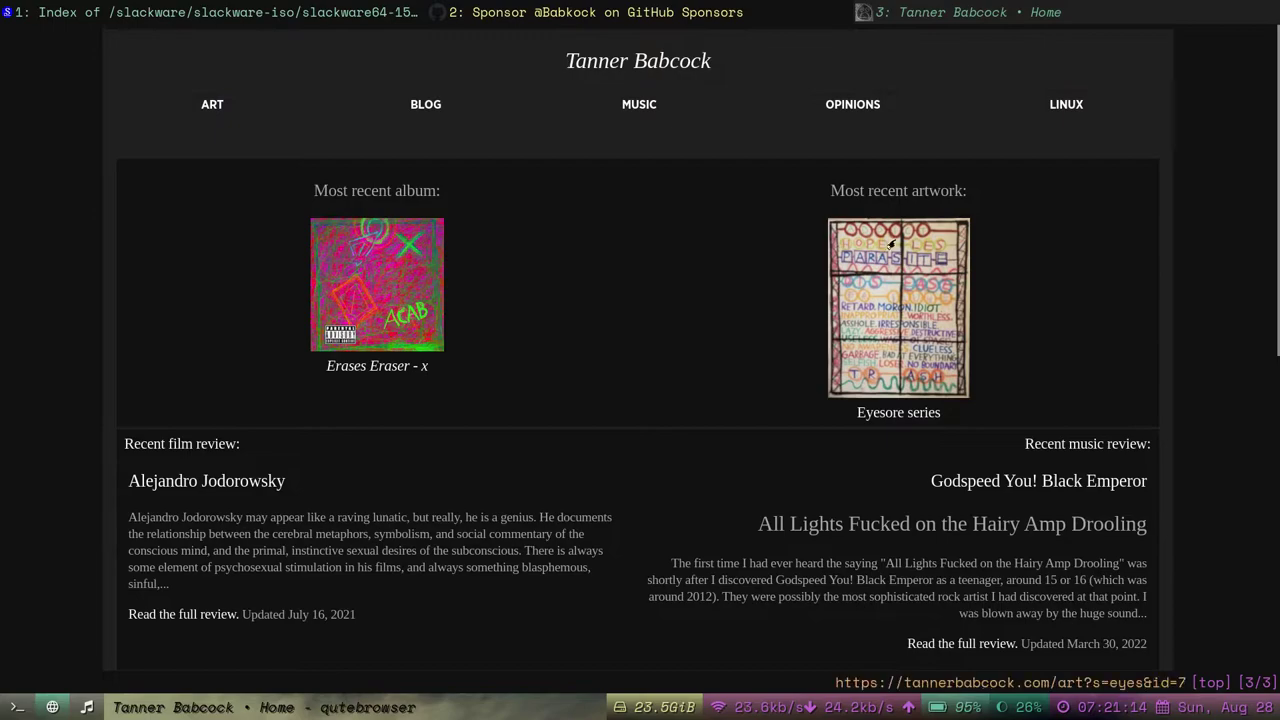
Visit Linux Help and Videos, then read the Basic Unix/Linux Shell Commands guide.
left_click(1060, 106)
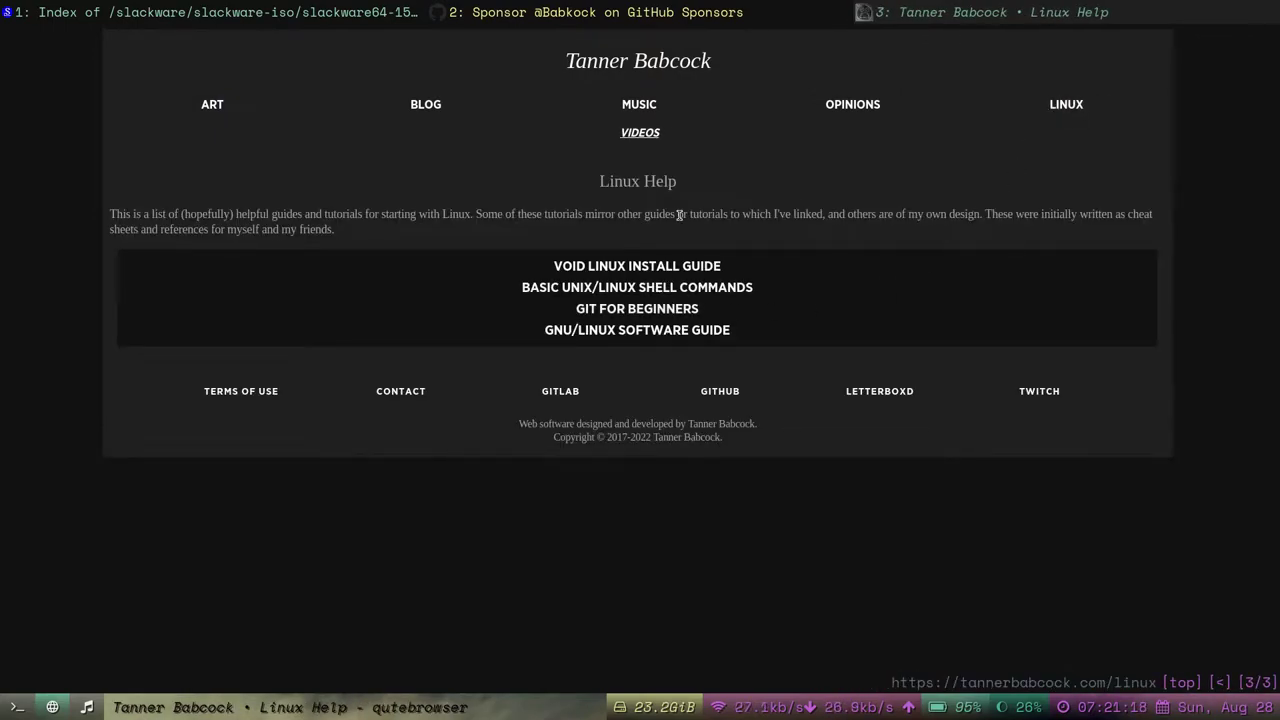
left_click(641, 134)
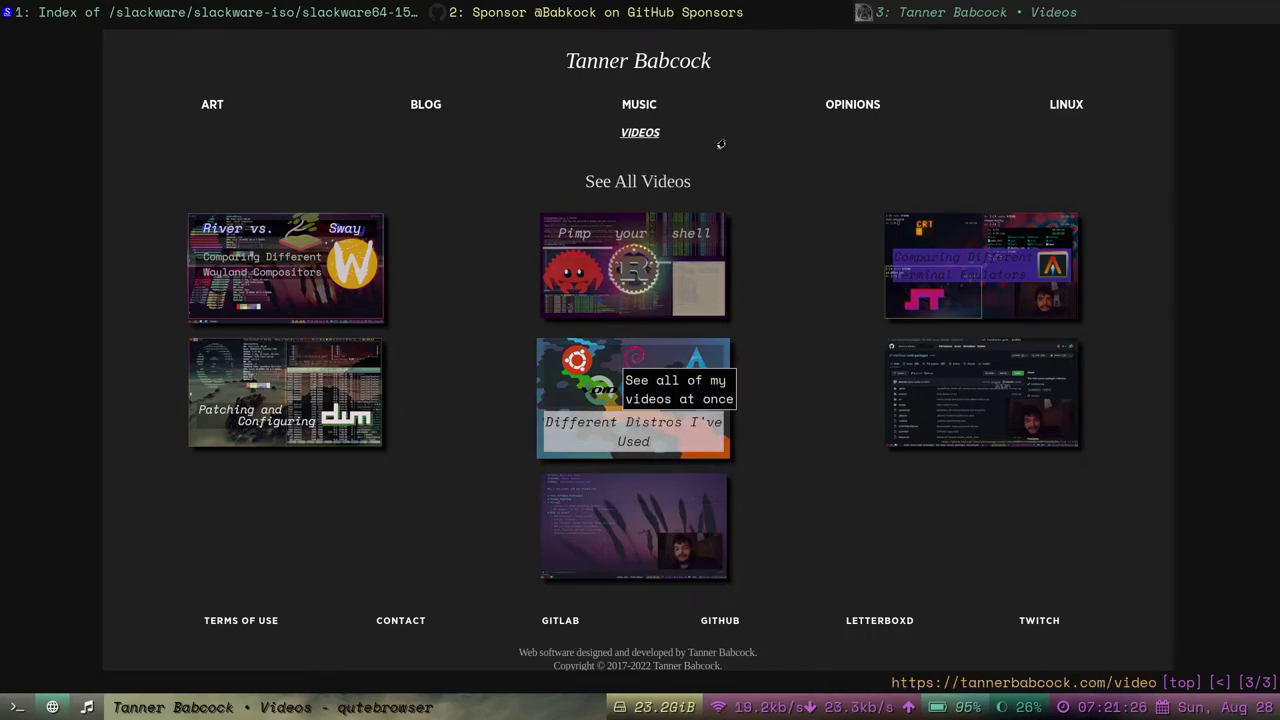
left_click(1092, 106)
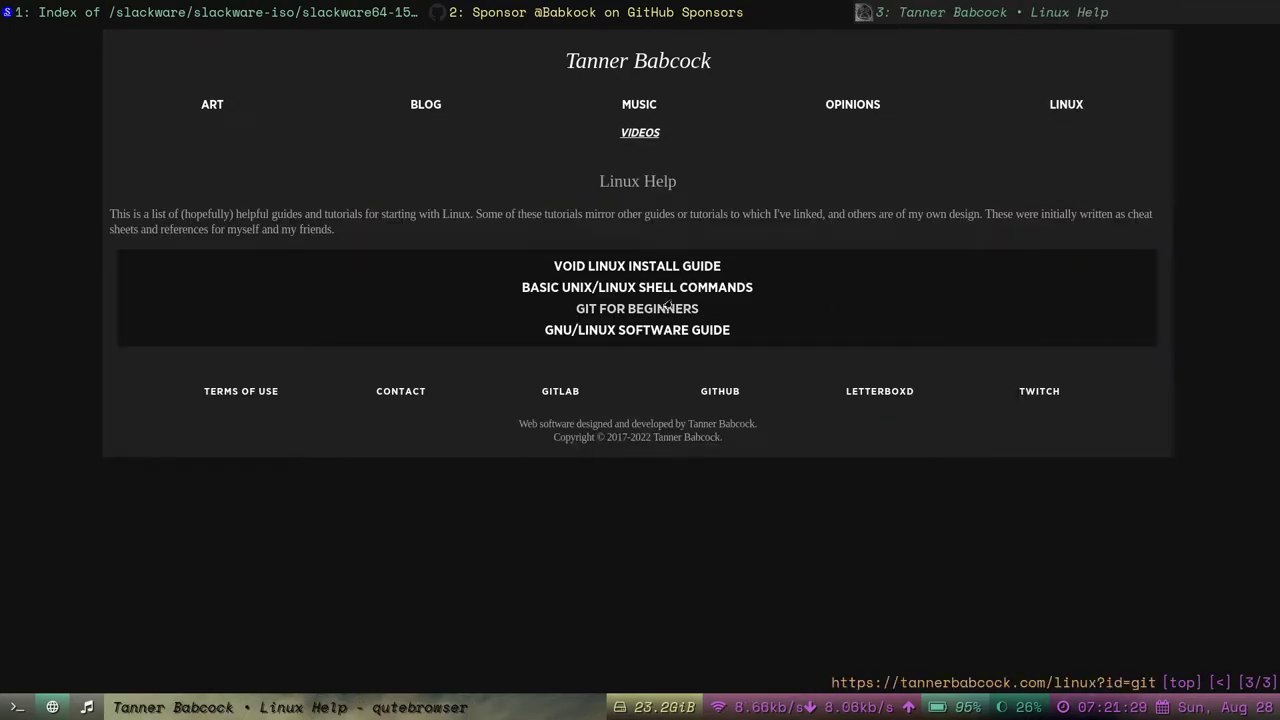
left_click(672, 287)
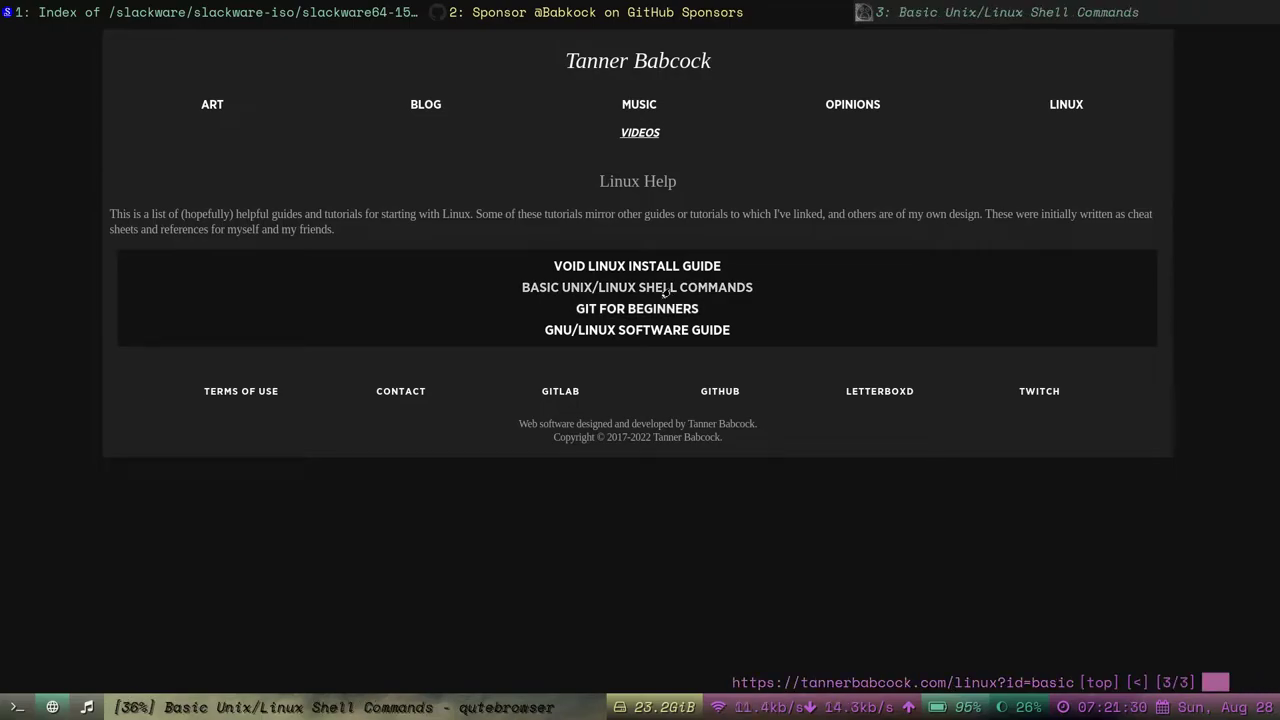
scroll(684, 380, "down", 3)
scroll(684, 380, "up", 3)
scroll(682, 381, "down", 8)
scroll(679, 381, "up", 8)
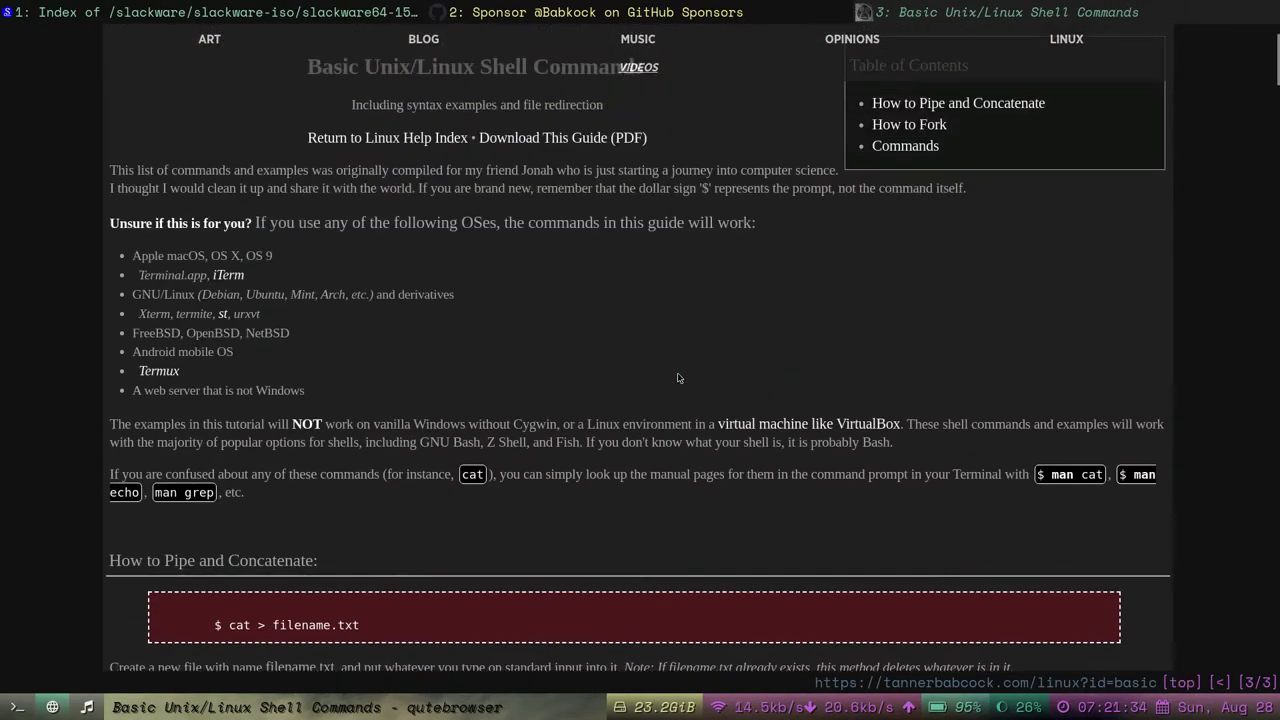
key("shift+h")
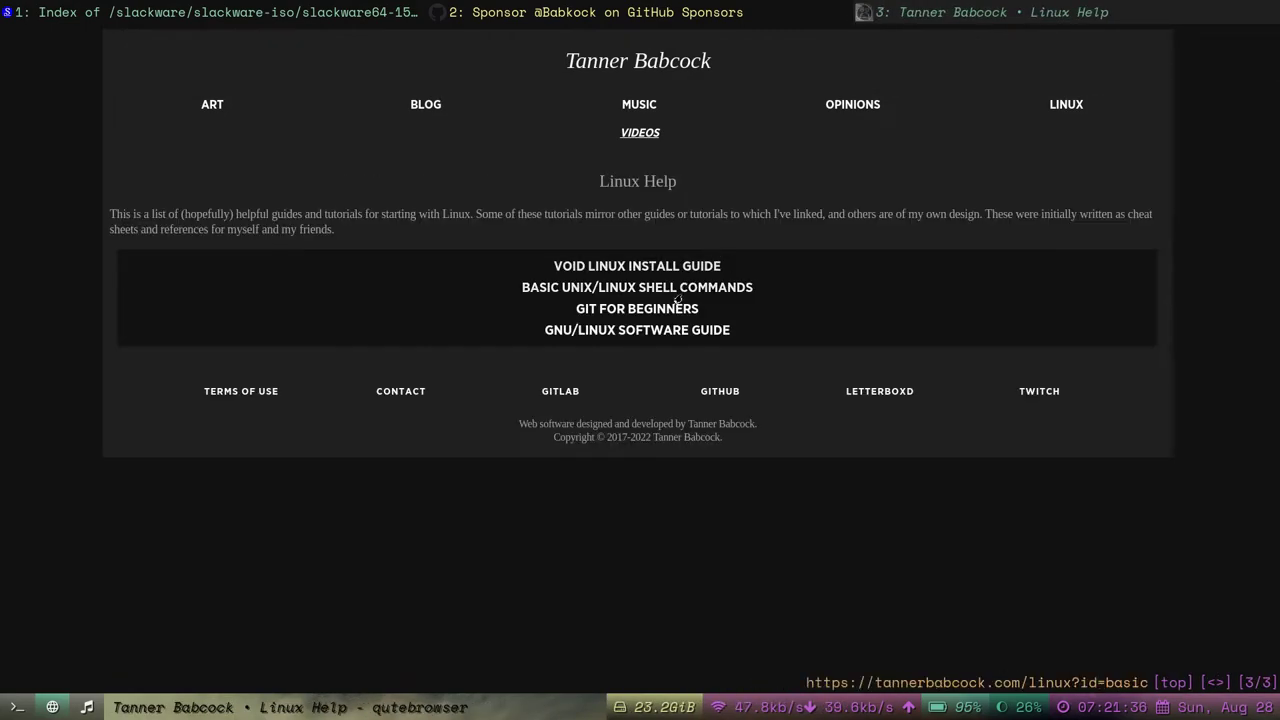
View the Git for Beginners guide and Opinions page, then return to the VM window.
left_click(671, 307)
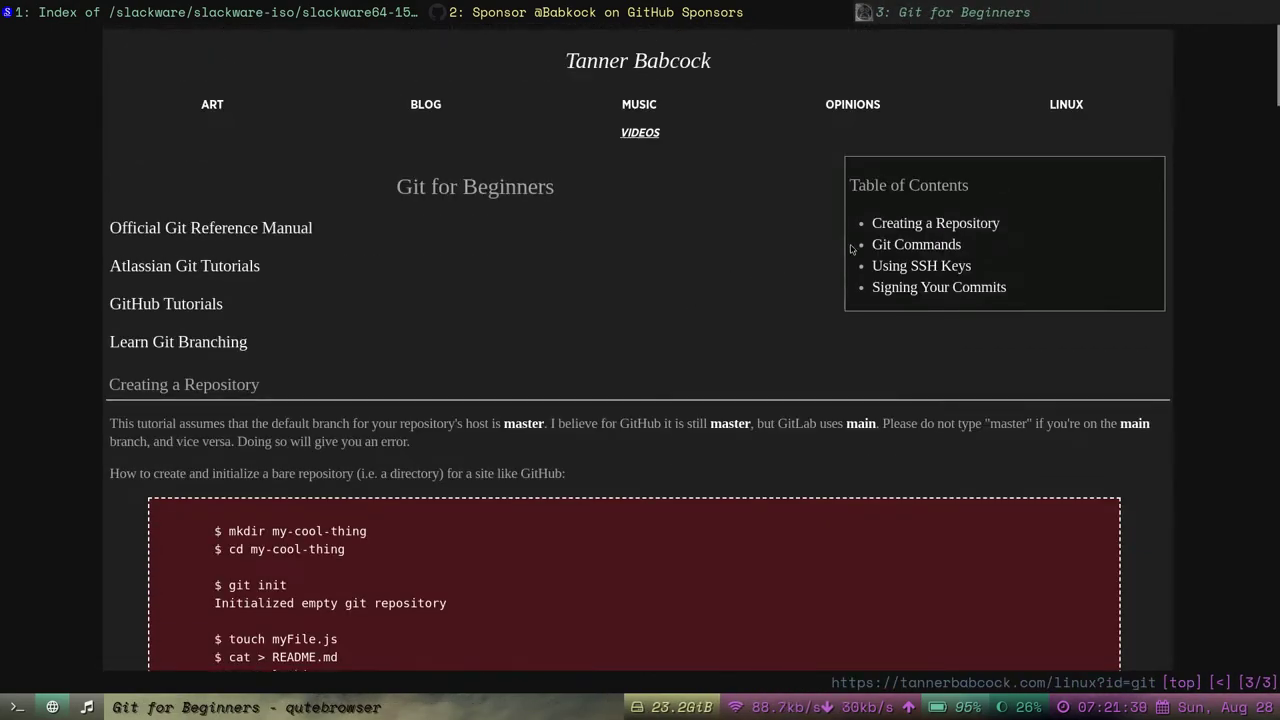
right_click(700, 292)
left_click(706, 300)
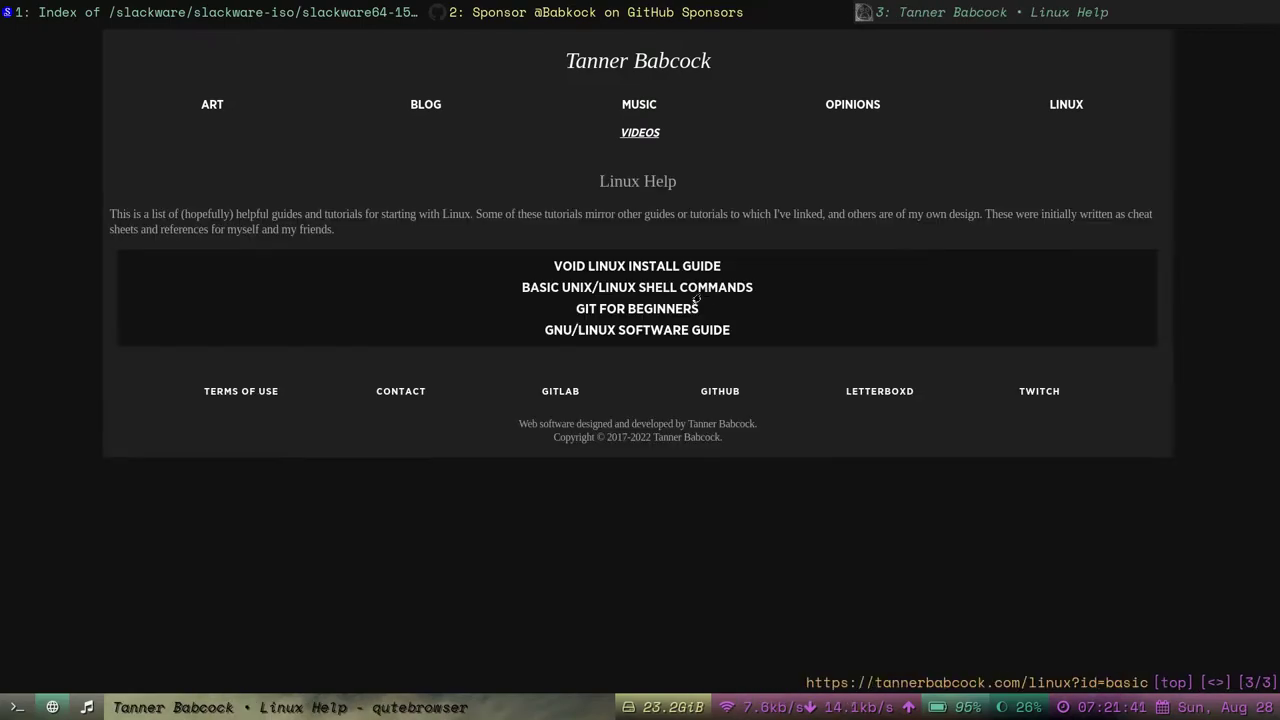
left_click(845, 104)
left_click(674, 63)
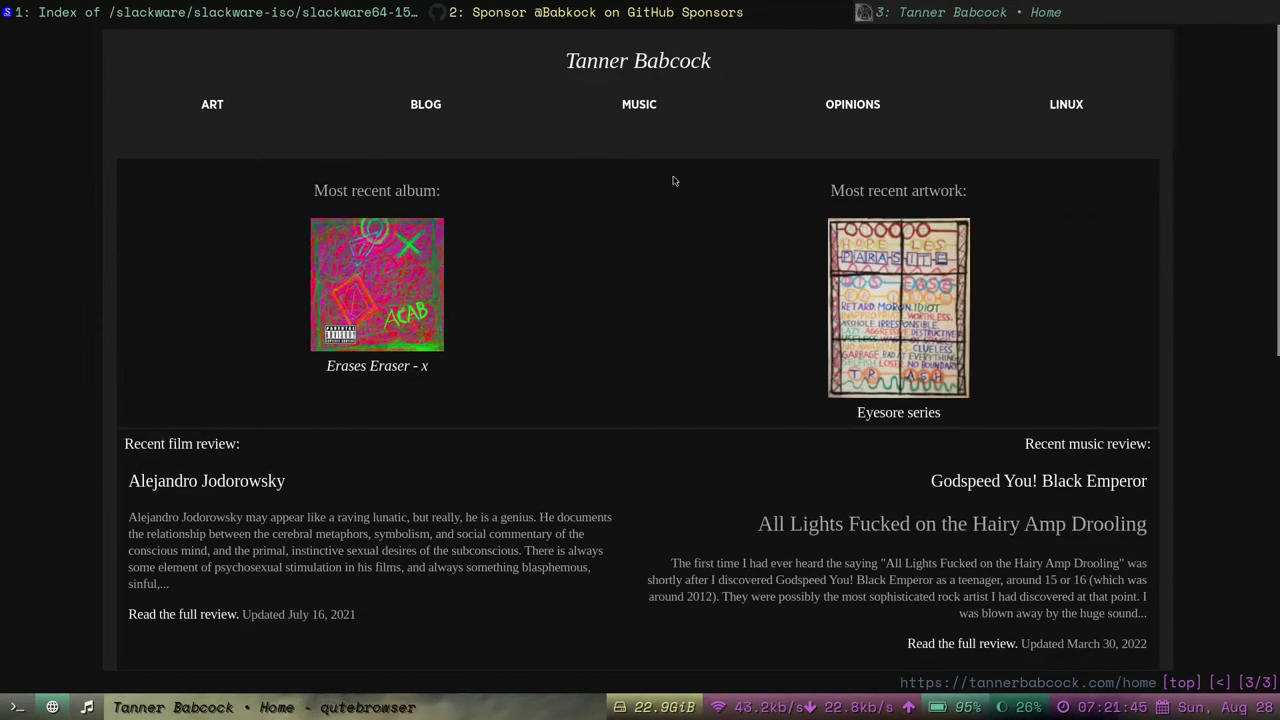
left_click(86, 707)
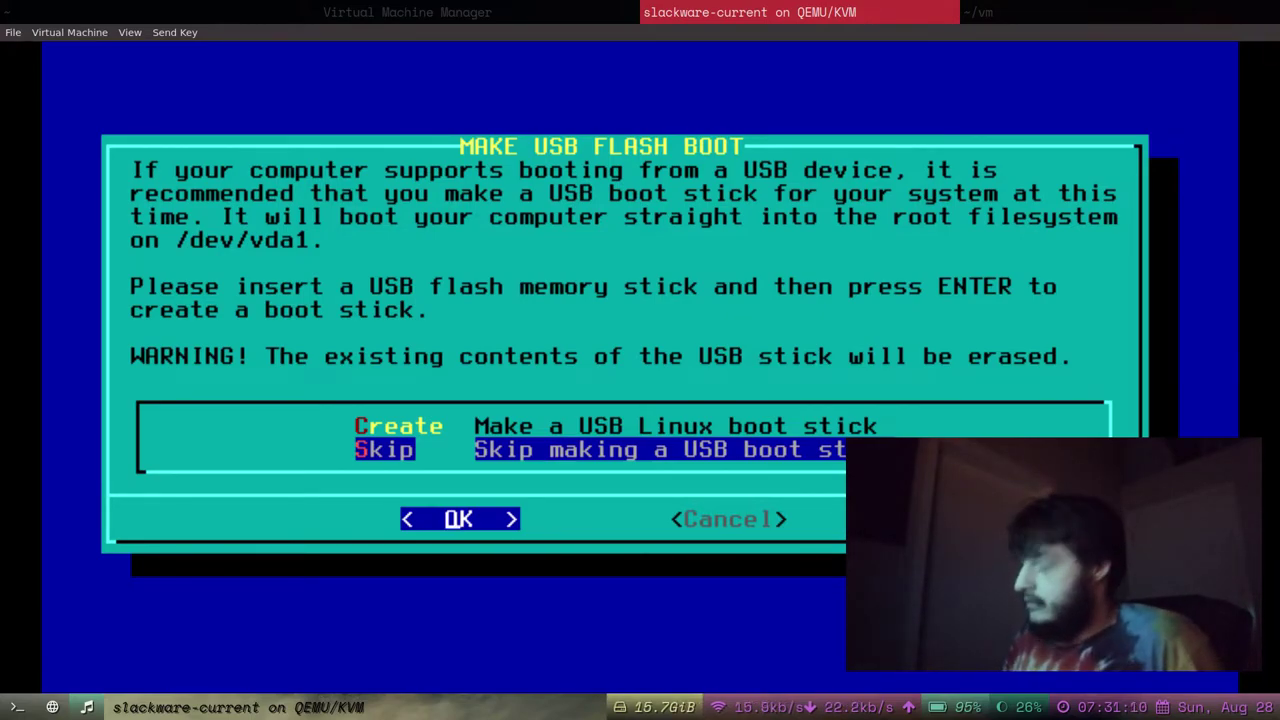
Keep Skip selected to bypass creating a USB flash boot stick.
key("Up")
key("Down")
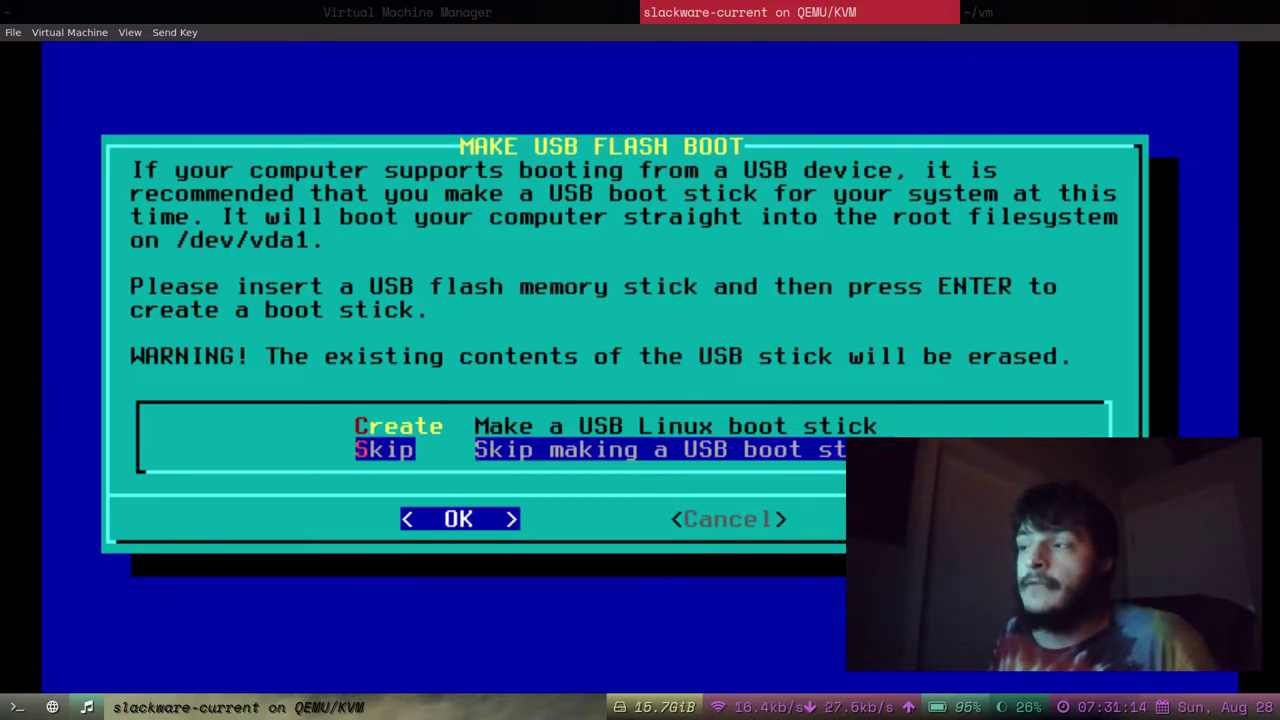
key("Up")
key("Down")
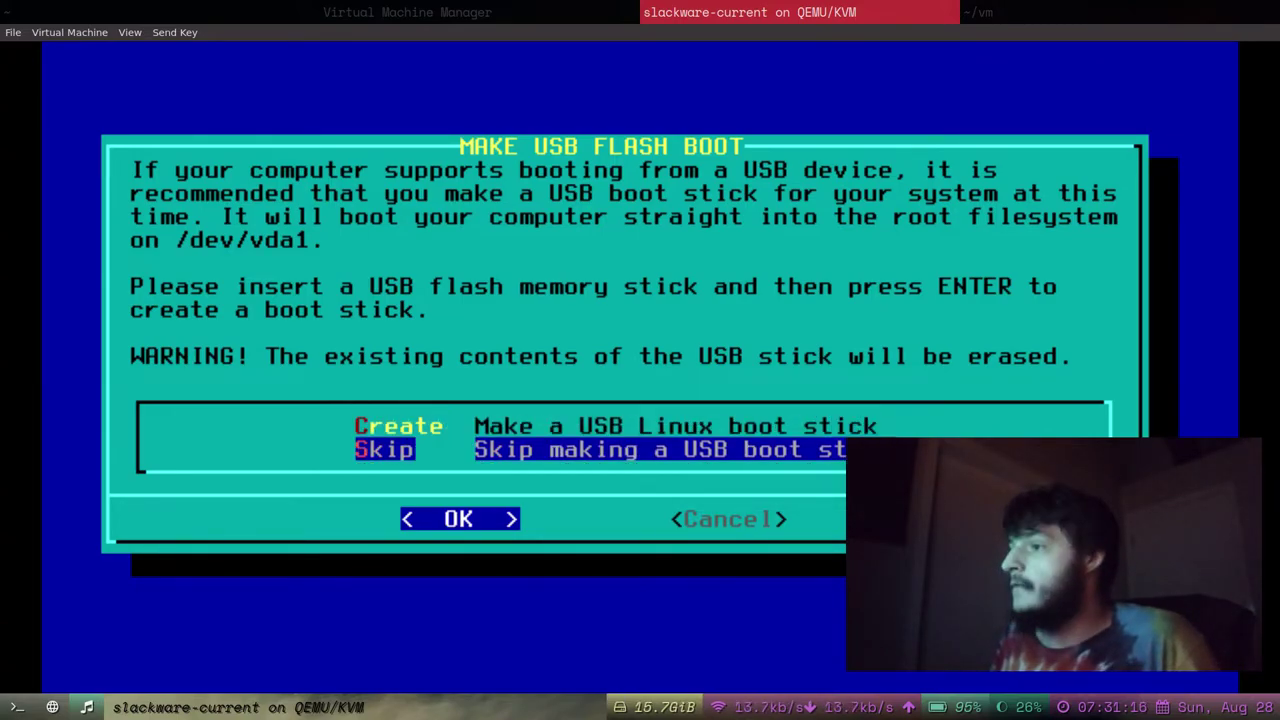
key("Return")
key("Down")
key("Up")
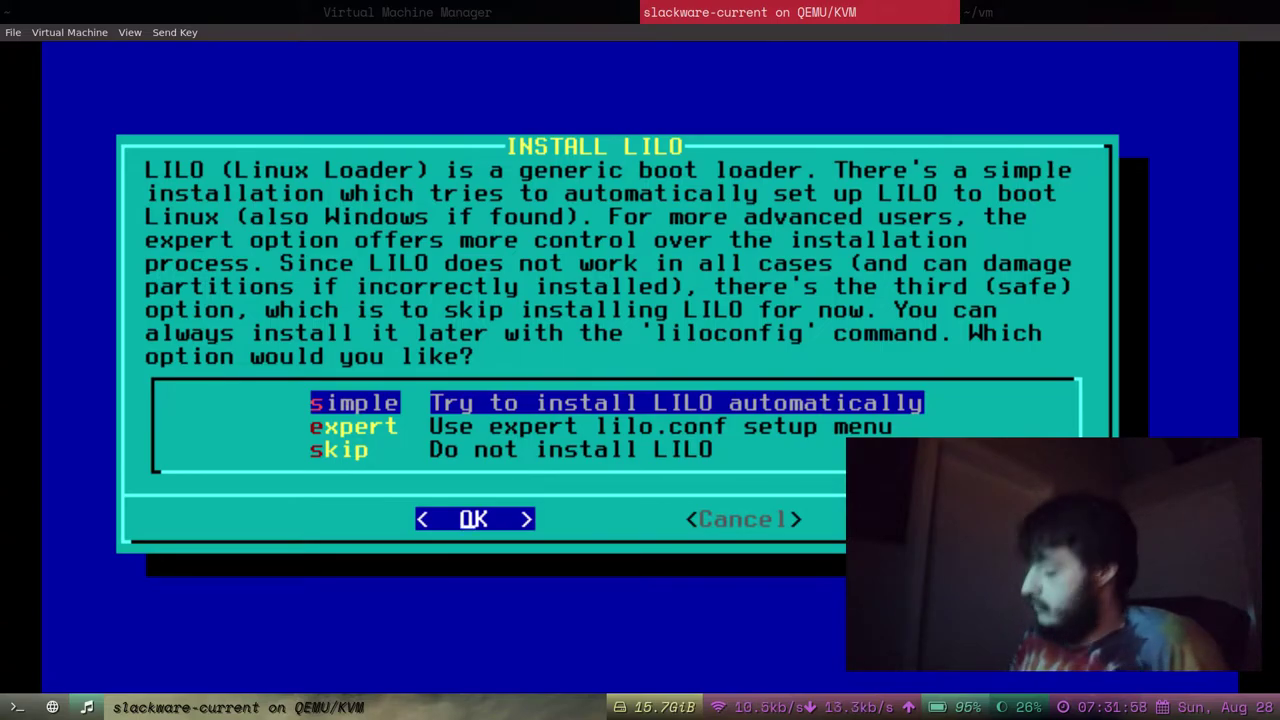
Pick the simple automatic LILO installation.
key("Down")
key("Up")
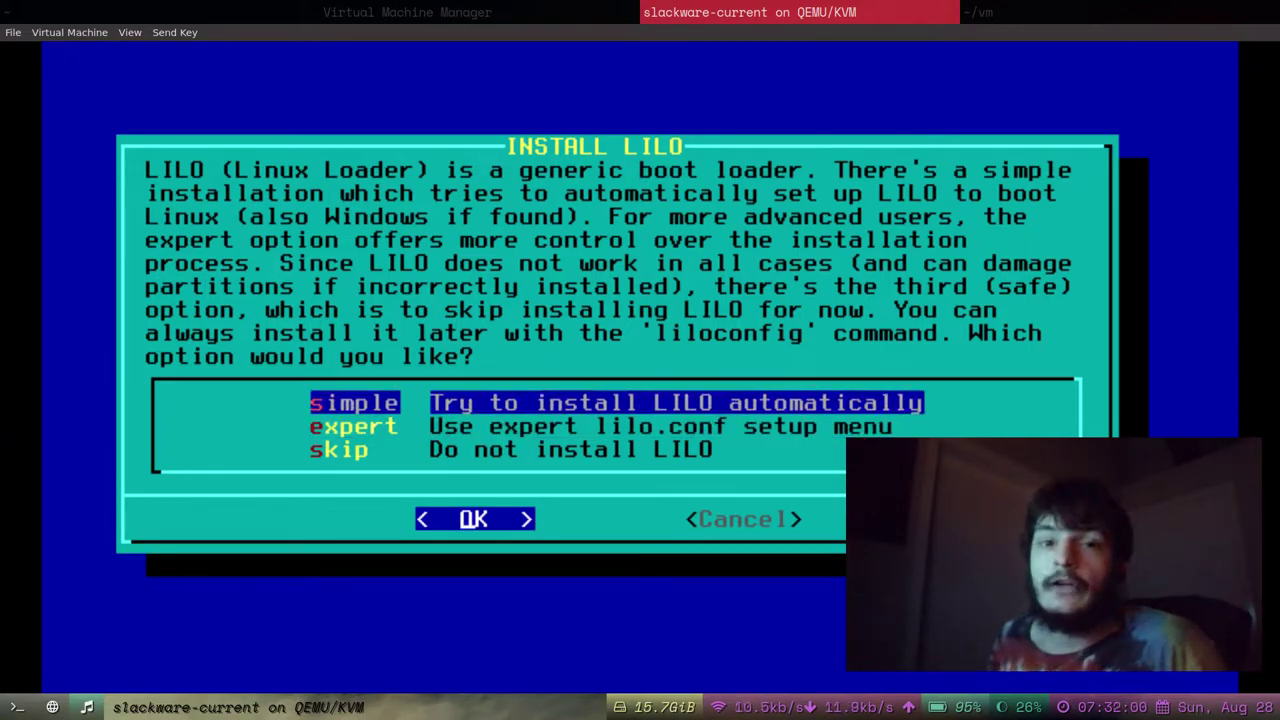
key("Return")
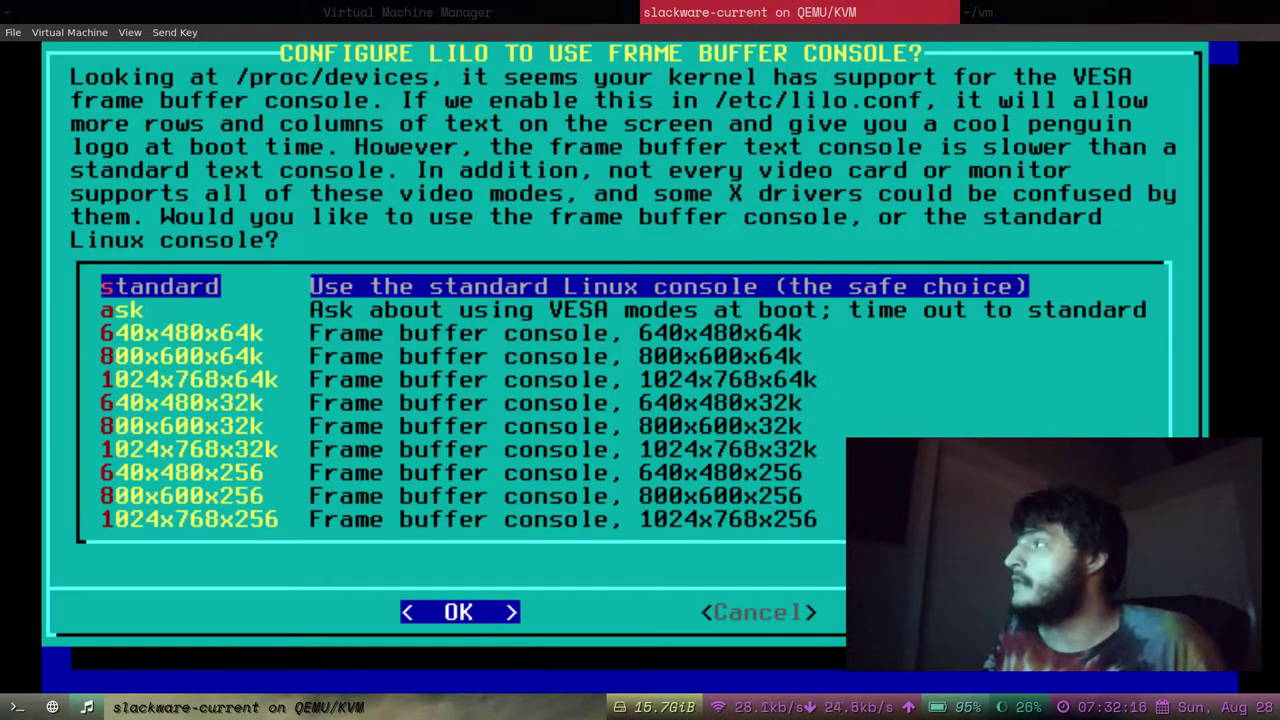
Keep the standard Linux console rather than a frame buffer mode.
key("Down")
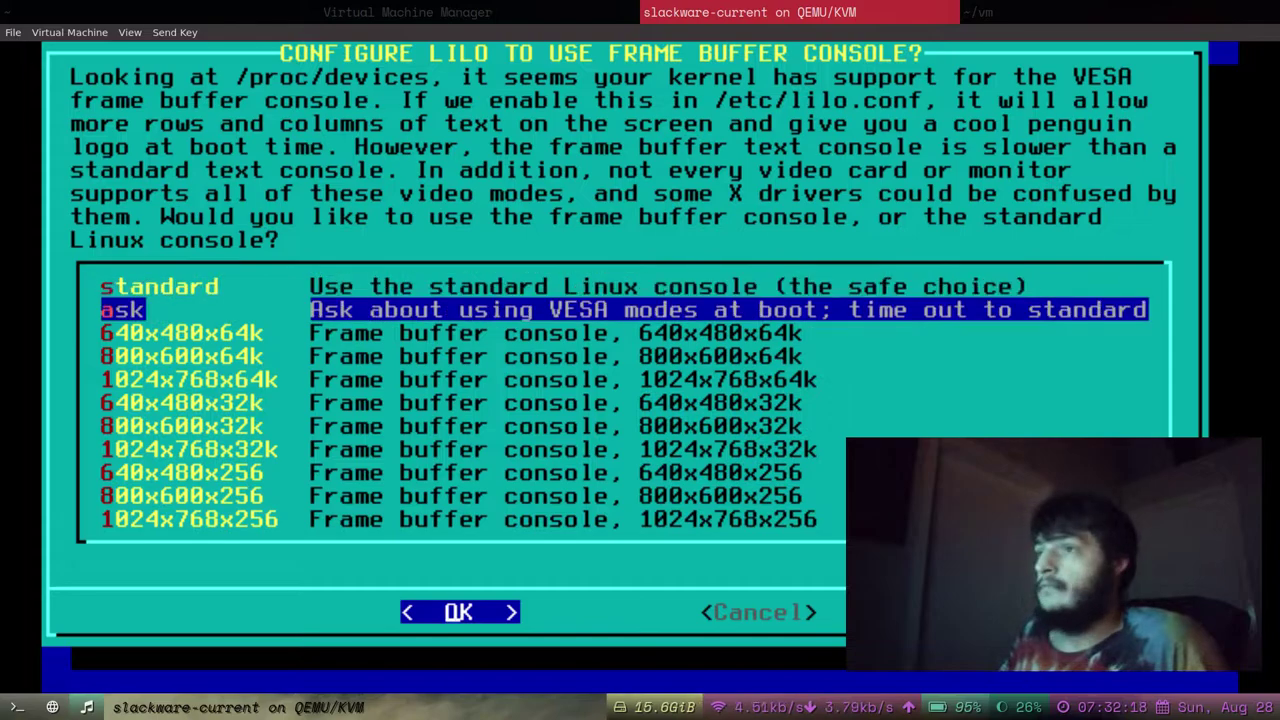
key("Down")
key("Up")
key("Up")
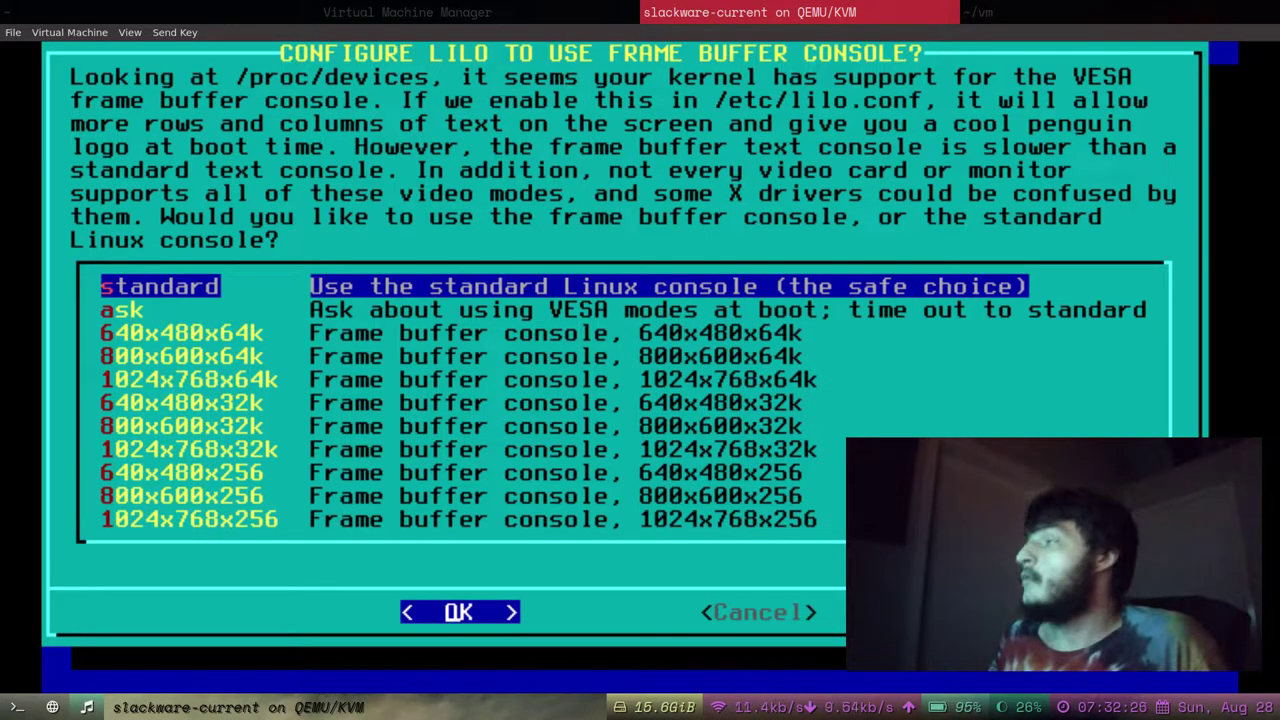
key("Down")
key("Down")
key("Up")
key("Up")
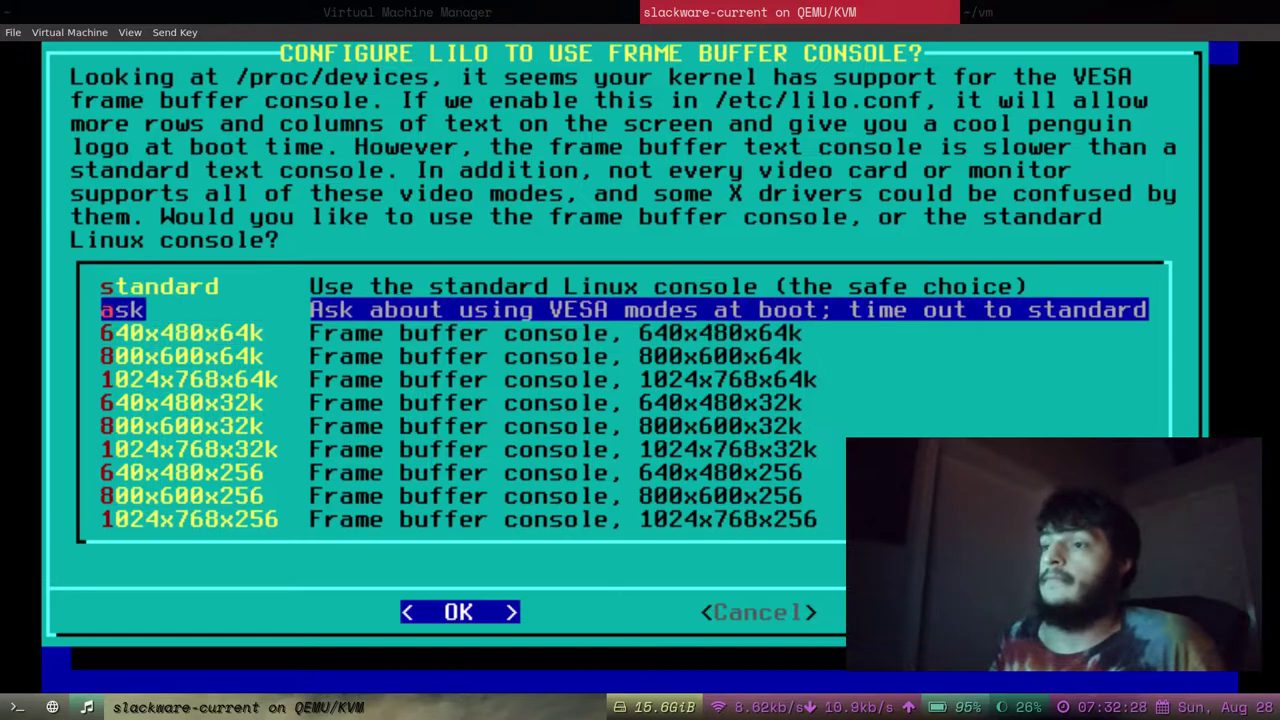
key("Return")
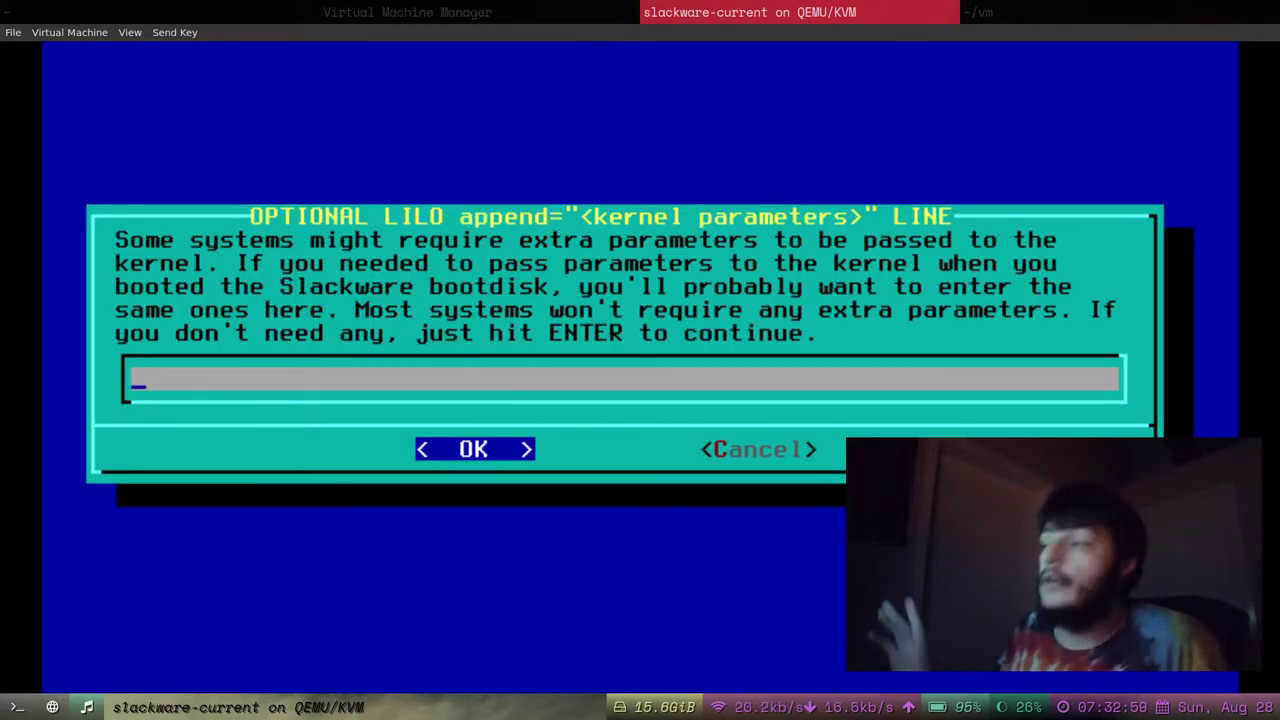
Leave the LILO append line empty and confirm with OK.
key("Tab")
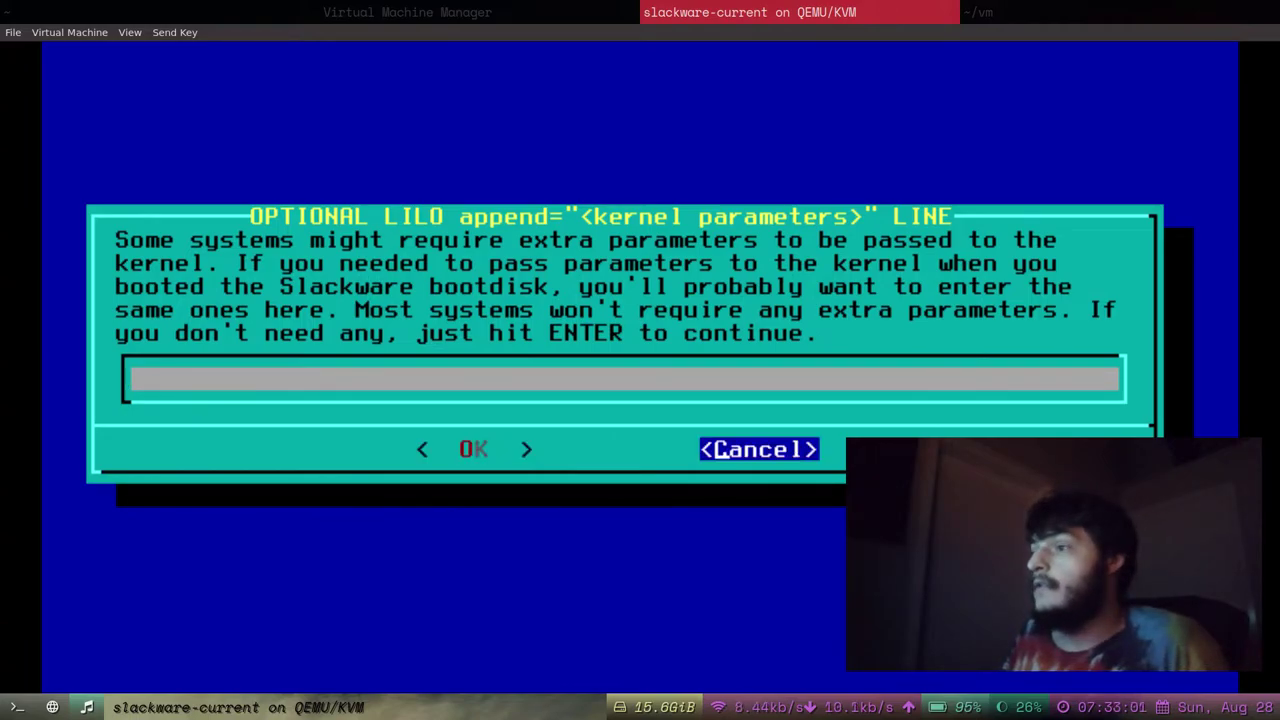
key("Tab")
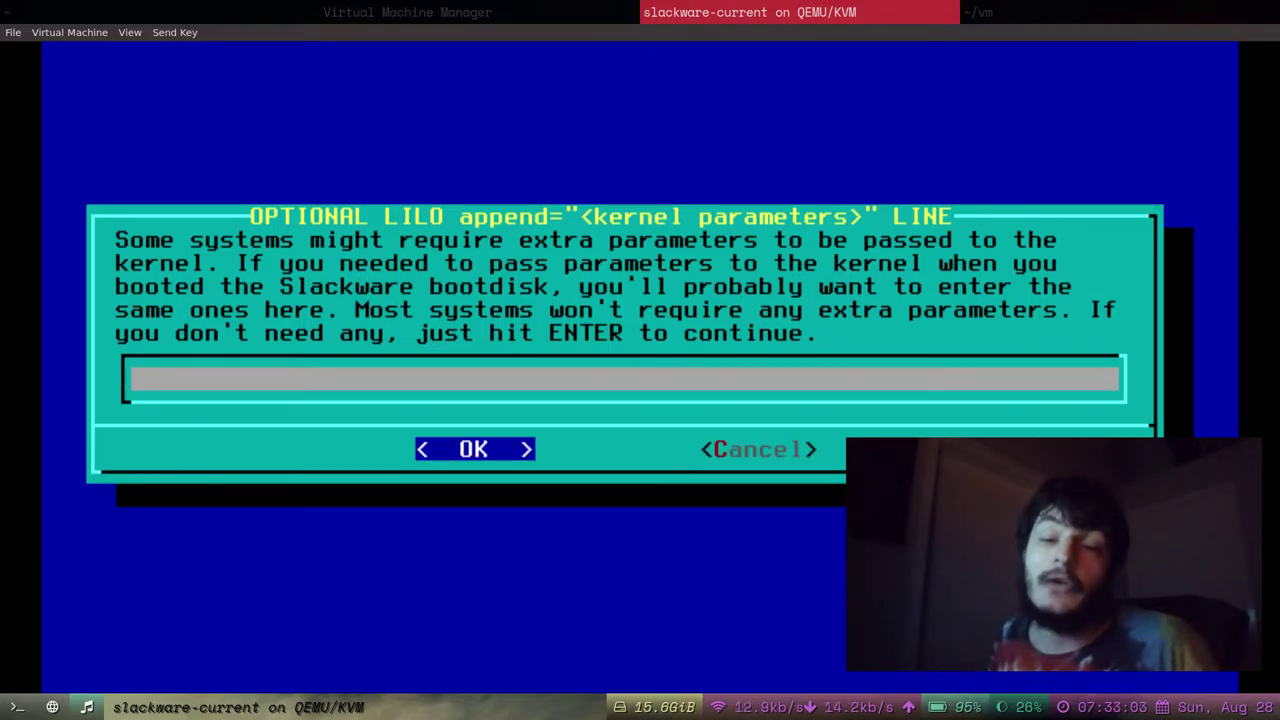
key("Return")
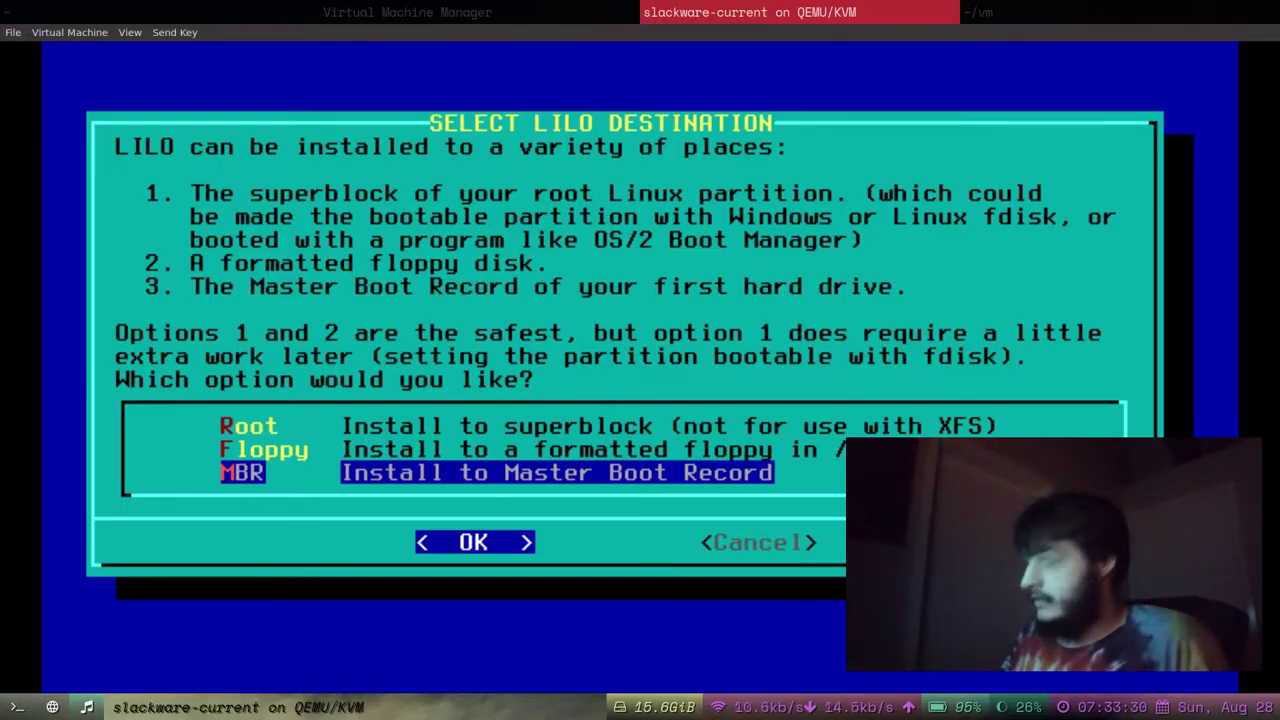
Set the LILO destination to the Master Boot Record (MBR).
key("Up")
key("Up")
key("Down")
key("Down")
key("Up")
key("Up")
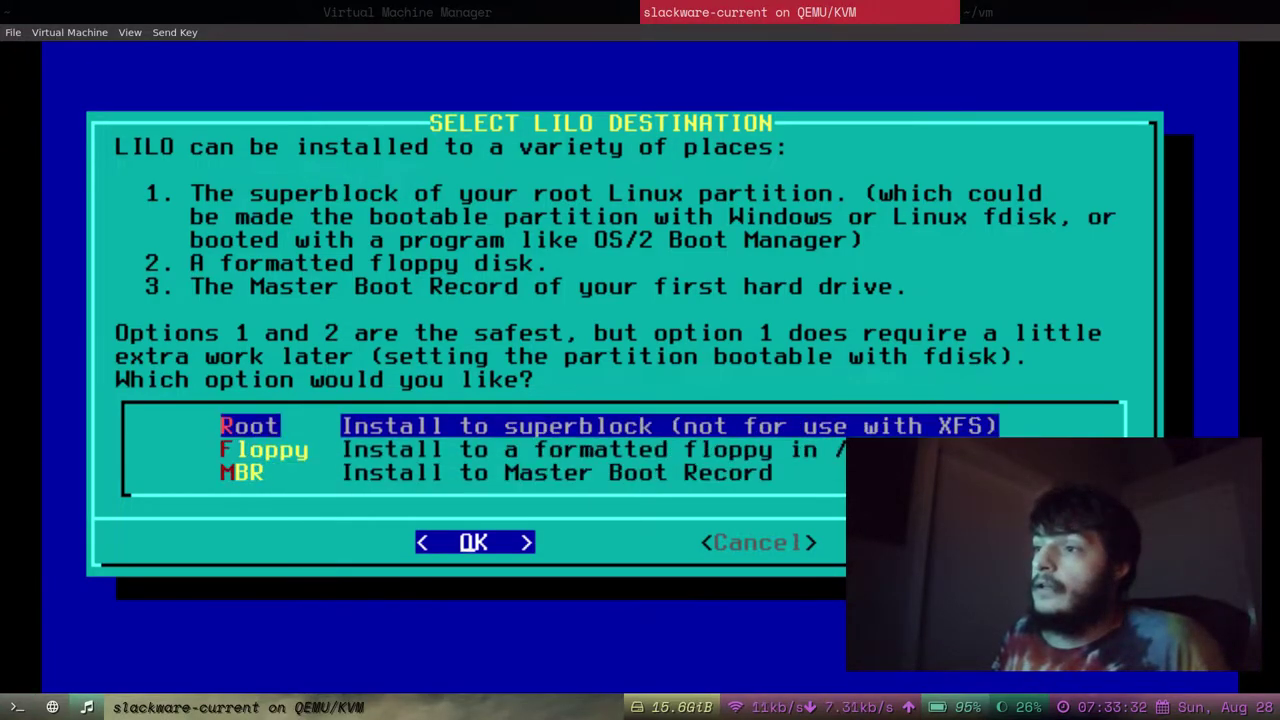
key("Down")
key("Down")
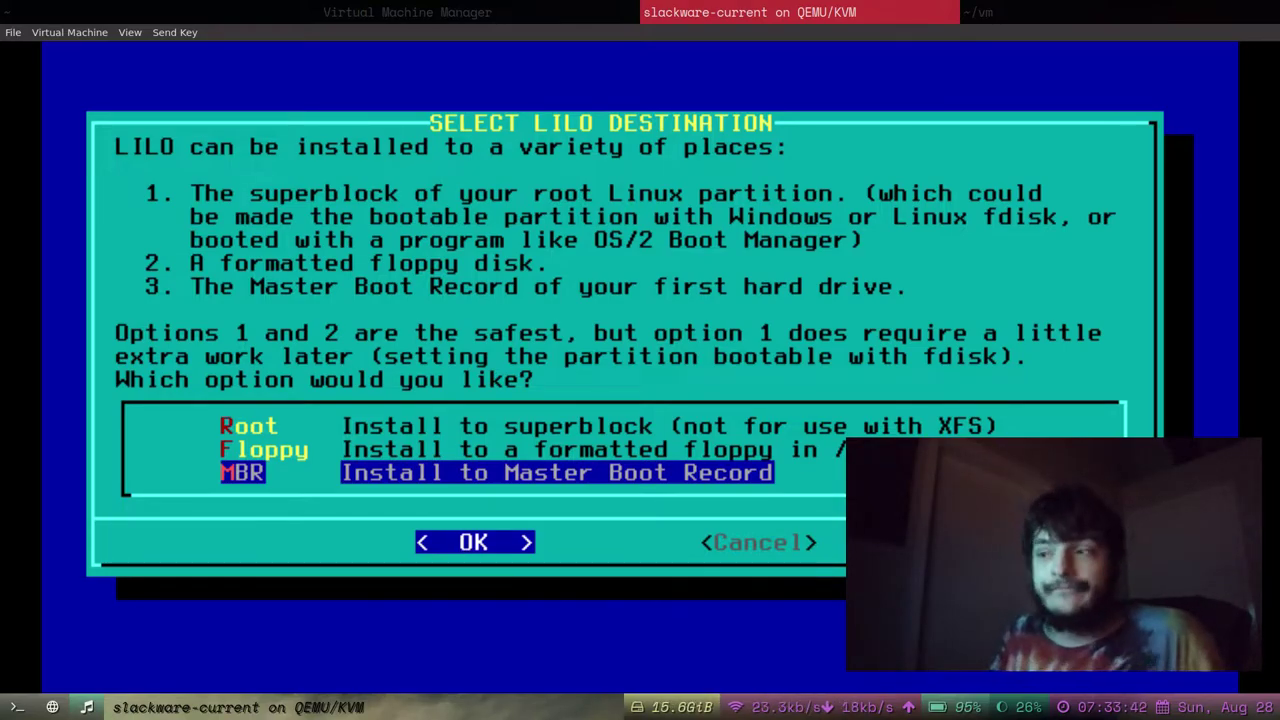
key("Return")
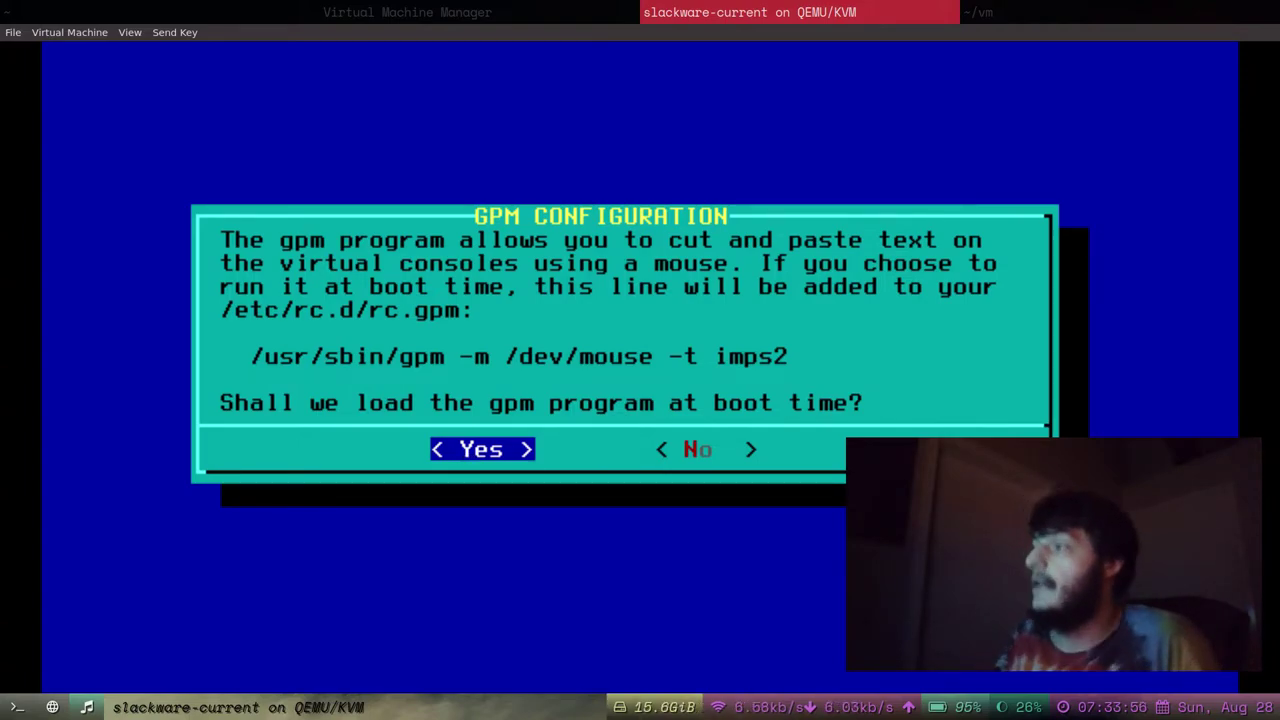
Answer No to loading the gpm mouse program at boot time.
key("Right")
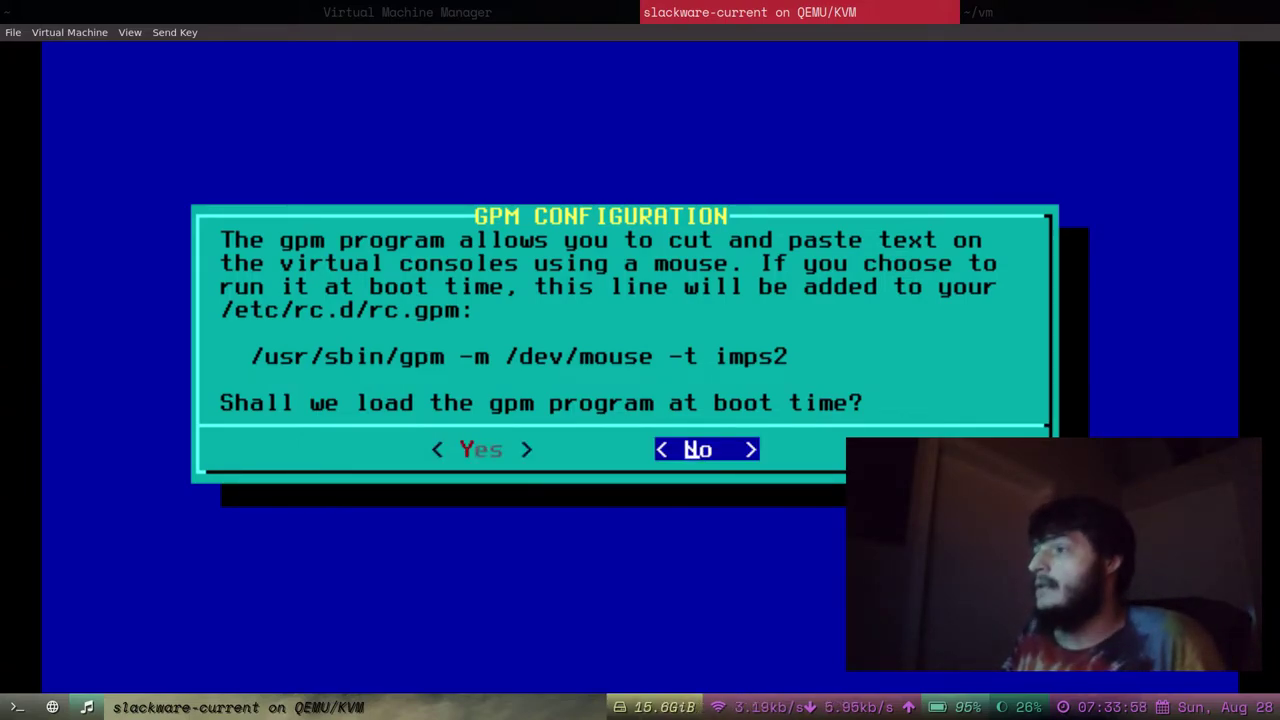
key("Left")
key("Right")
key("Left")
key("Right")
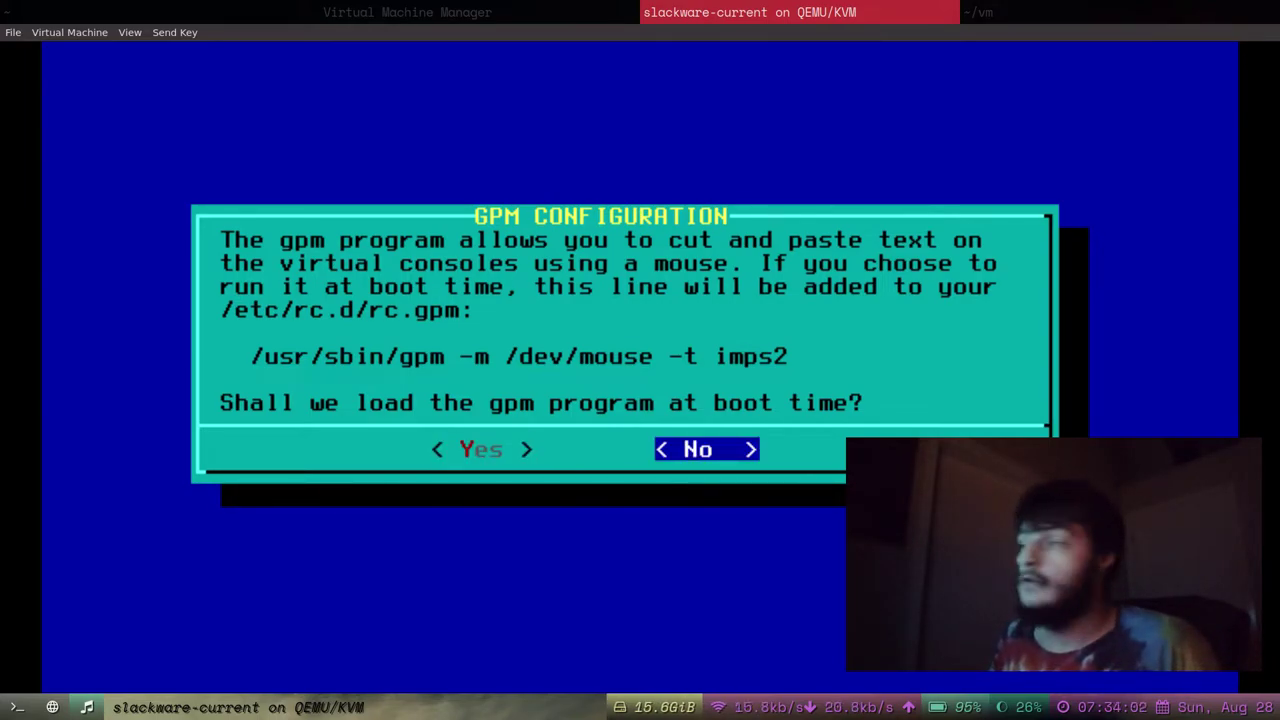
key("Return")
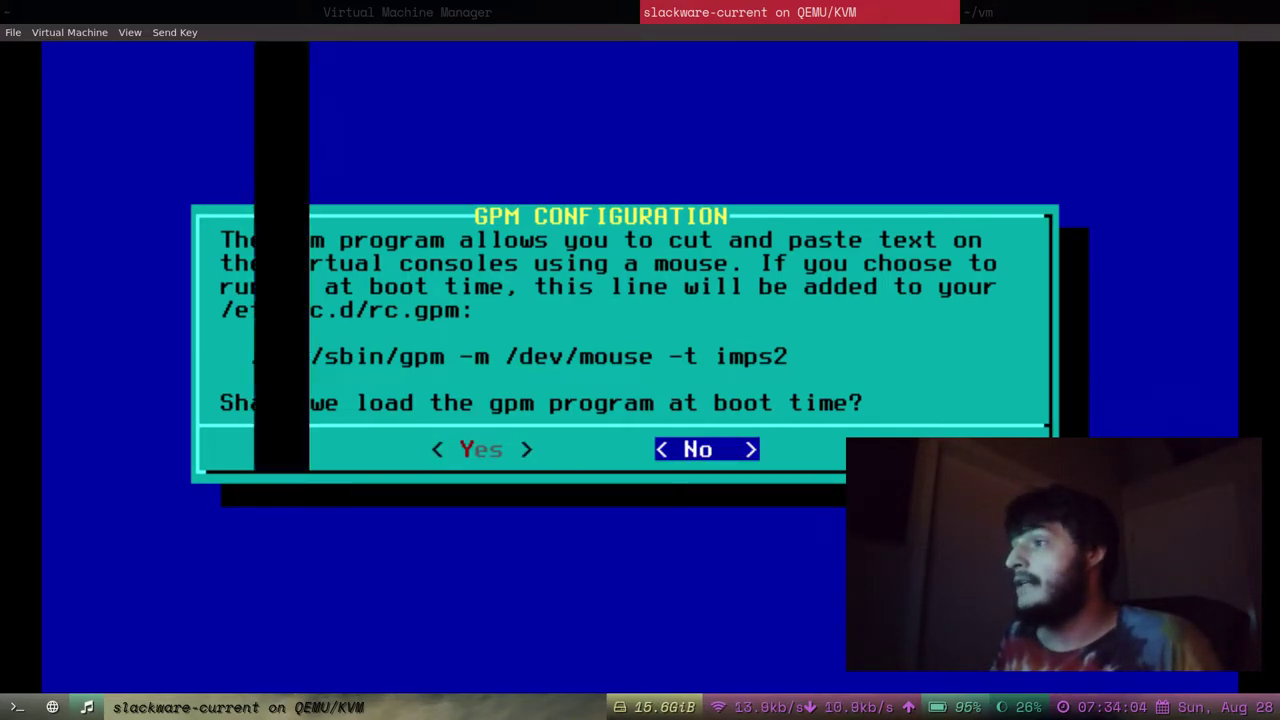
key("Right")
Answer No to the Configure Network? question.
key("Left")
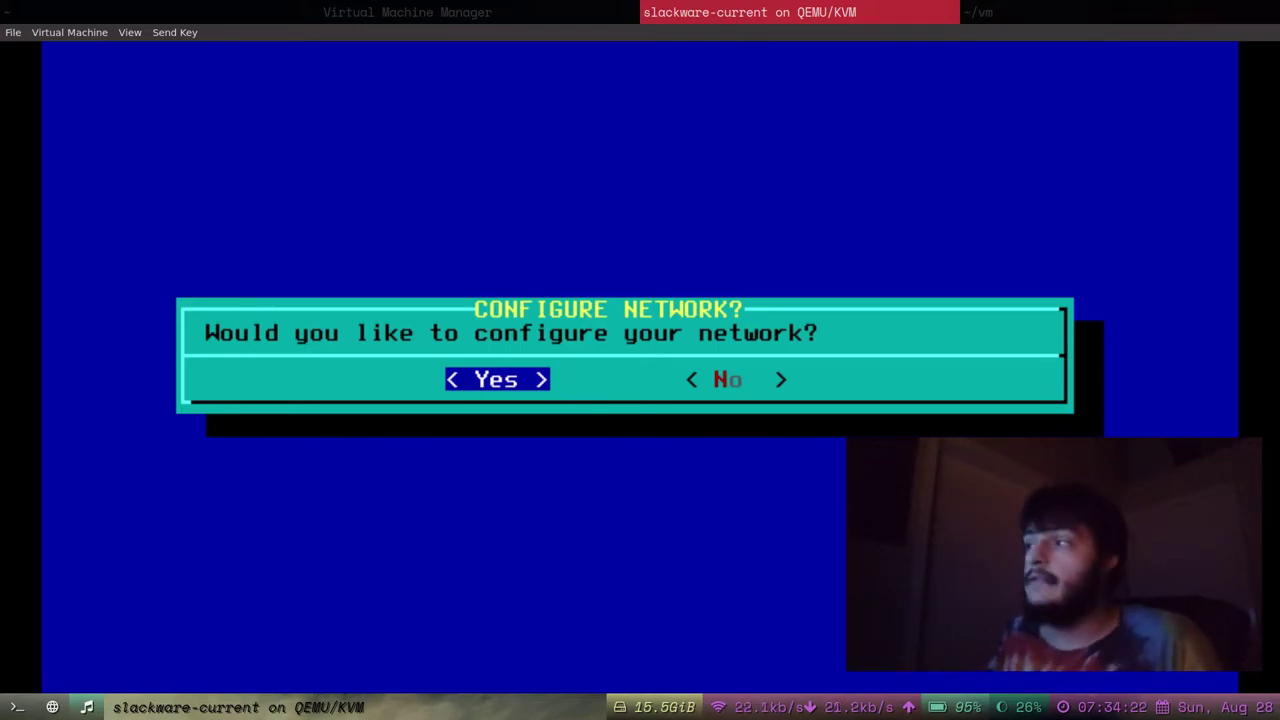
key("Right")
key("Left")
key("Right")
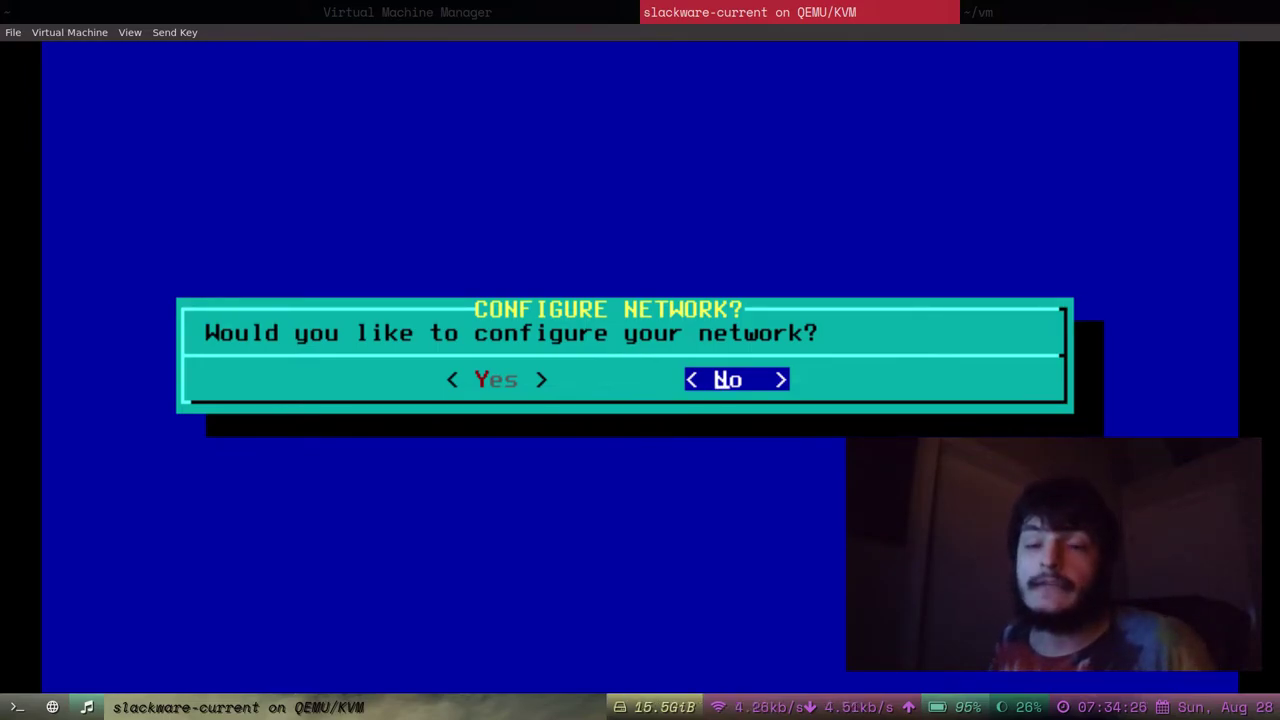
key("Return")
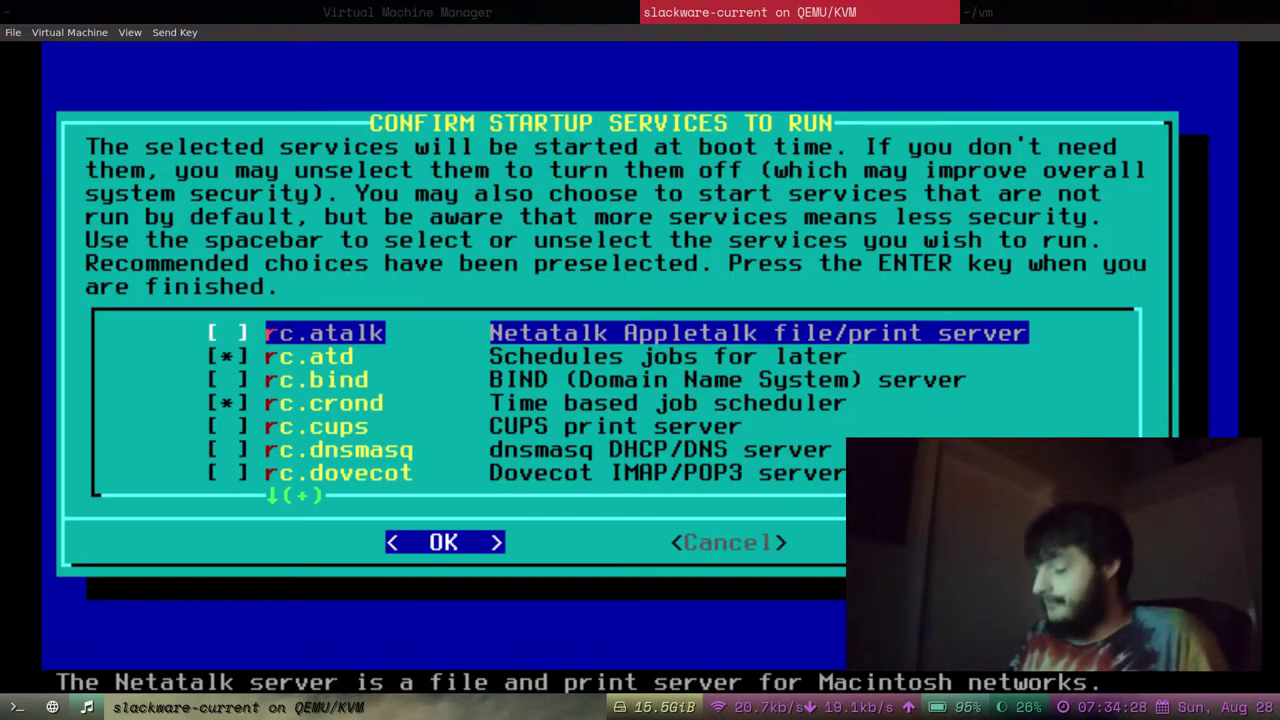
key("Down")
key("Up")
key("Down")
key("Down")
key("Down")
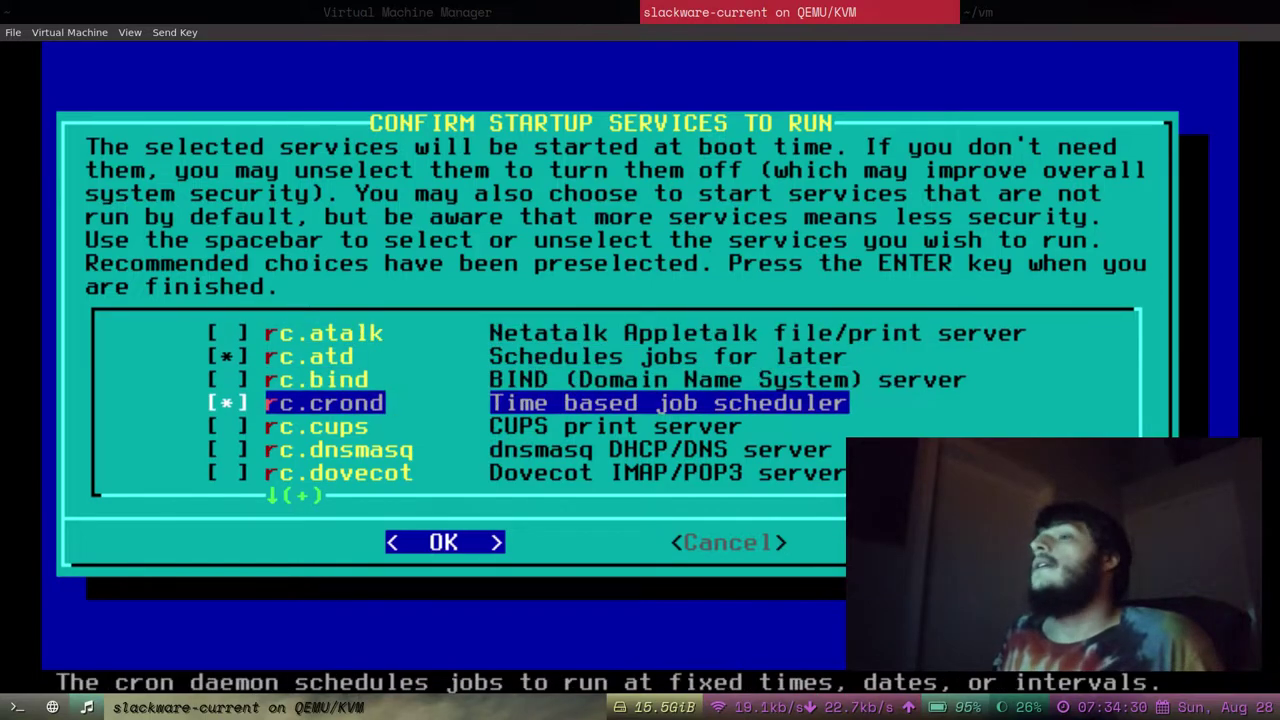
key("Up")
key("Up")
key("Up")
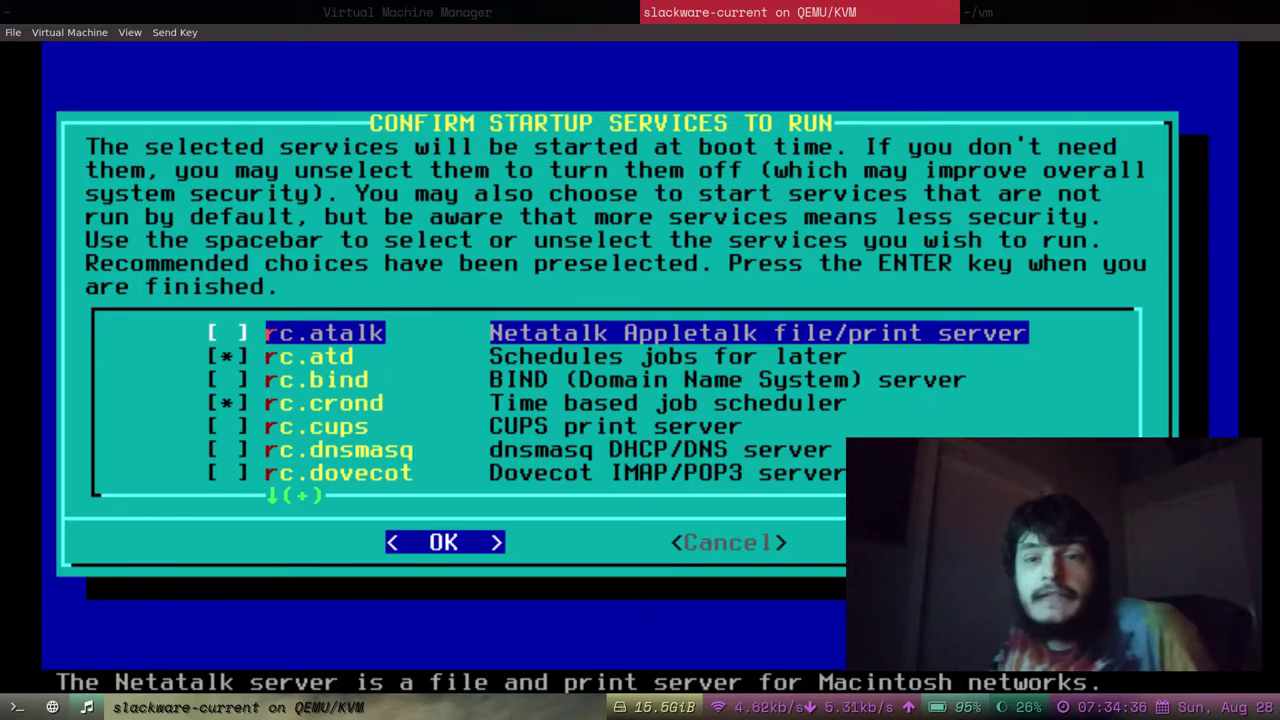
key("Down")
key("Down")
key("Down")
key("Down")
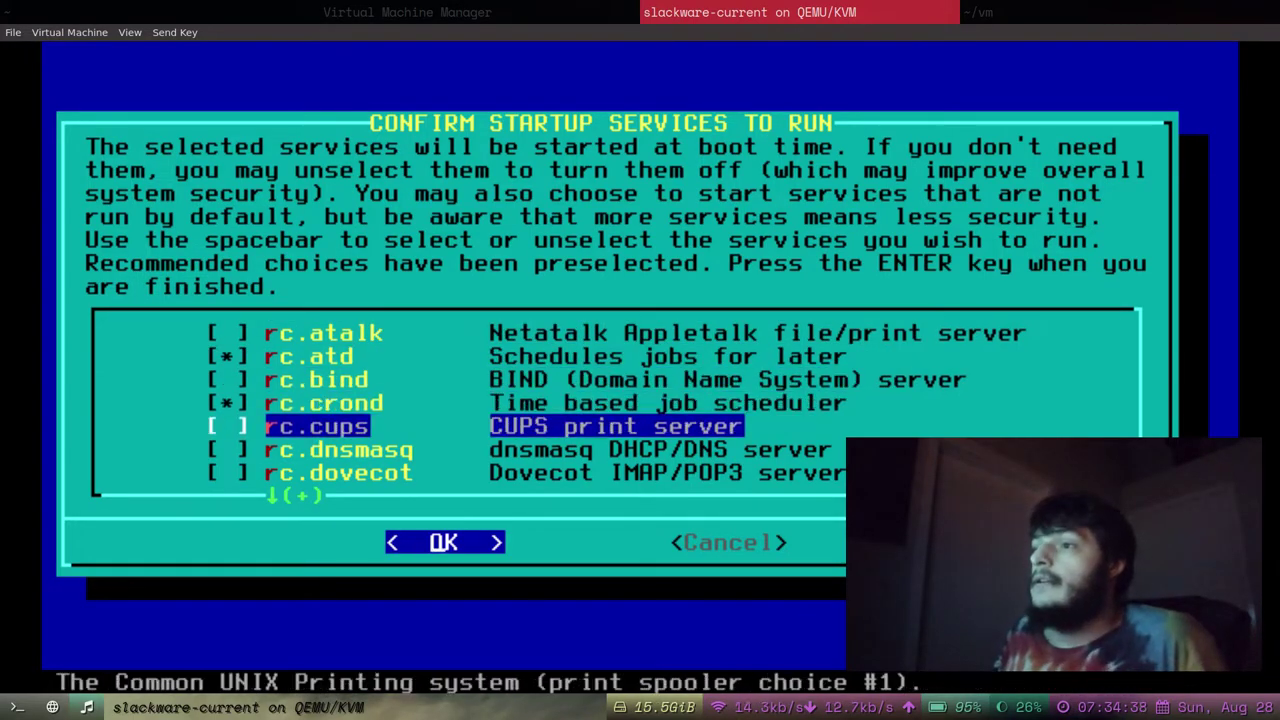
key("Down")
key("Down")
key("Down")
key("Down")
key("Down")
key("Down")
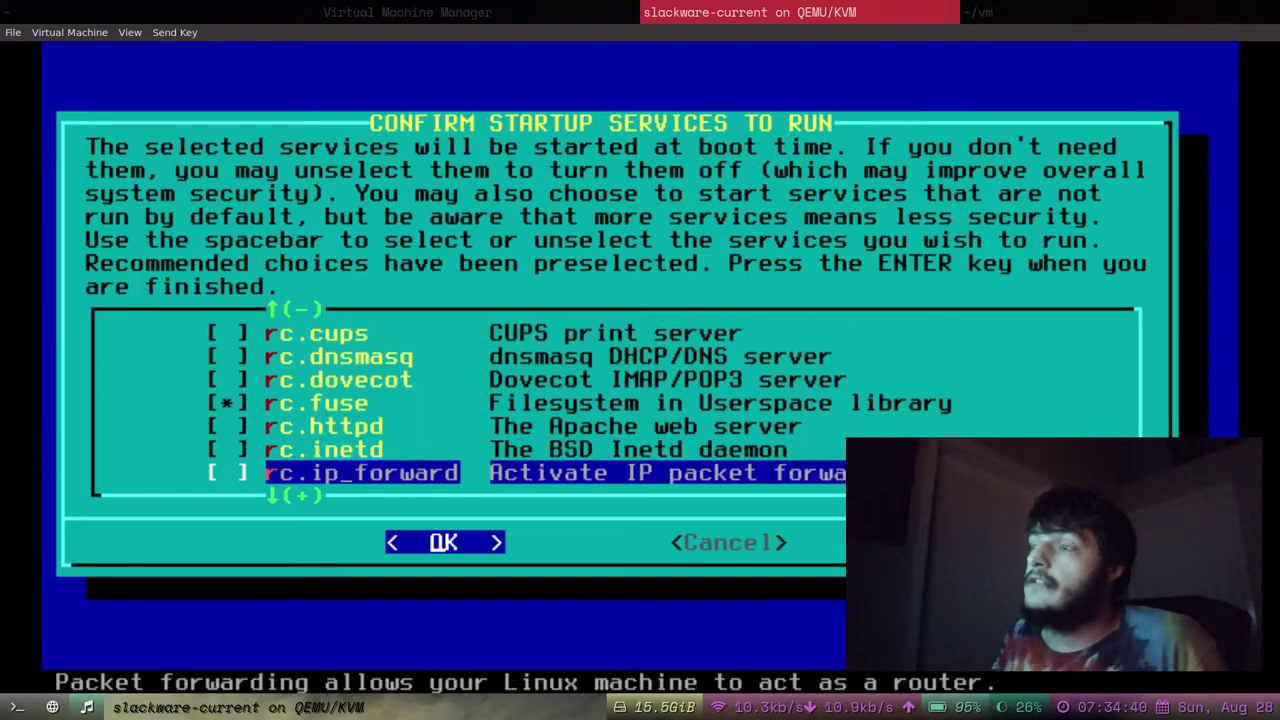
key("Down")
key("Up")
key("Up")
key("Up")
key("Up")
key("Up")
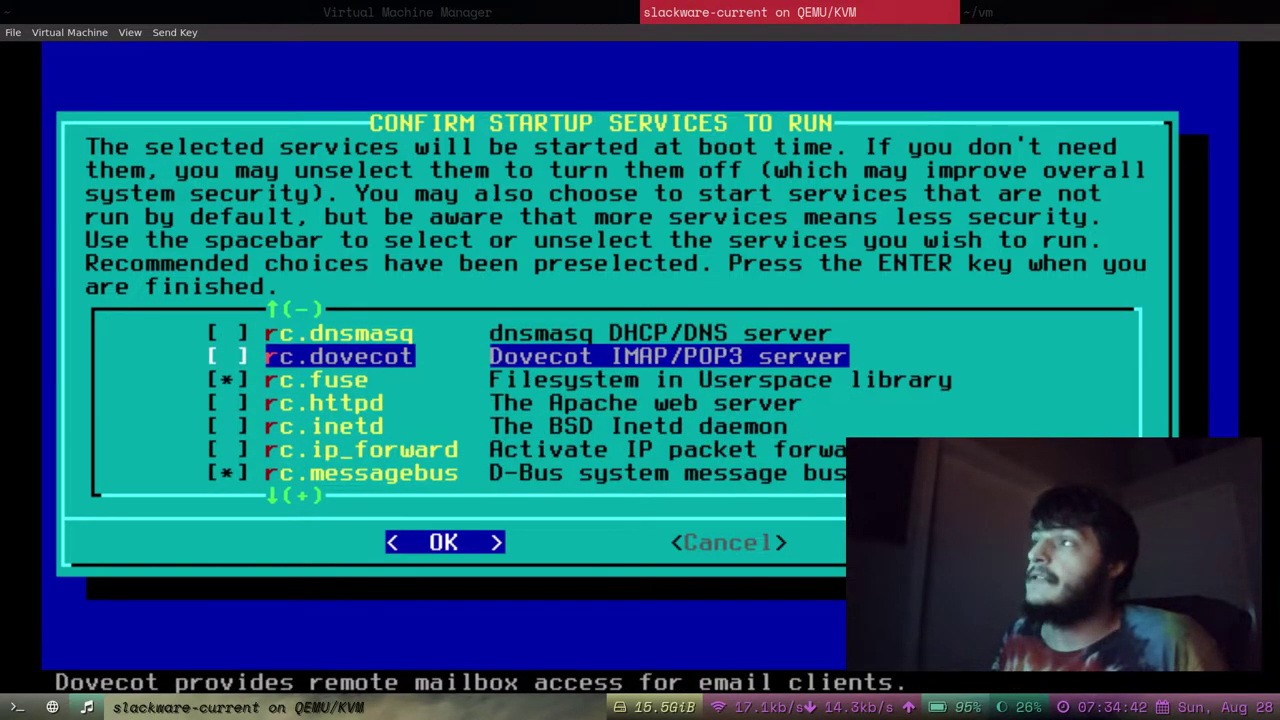
key("Up")
key("Up")
key("Up")
key("Up")
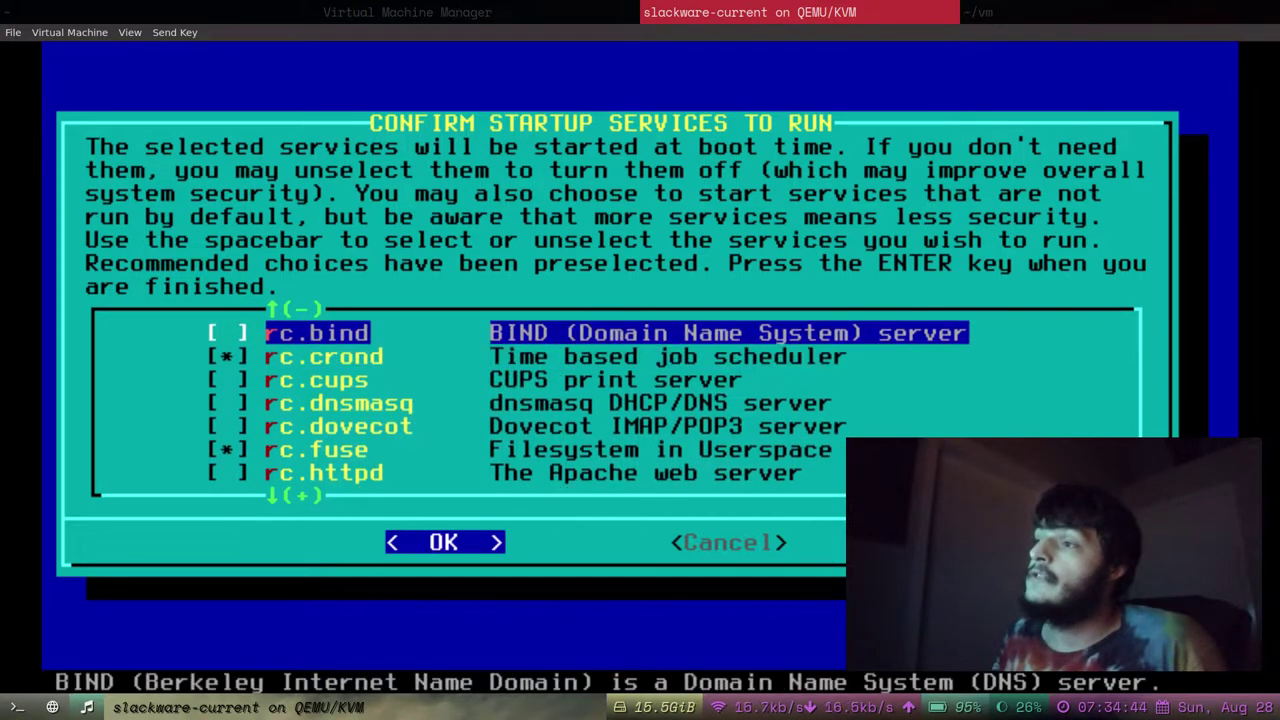
key("Up")
key("Up")
key("Down")
key("Down")
key("Down")
key("Down")
key("Down")
key("Down")
key("Down")
key("Down")
key("Down")
key("Down")
key("Down")
key("Down")
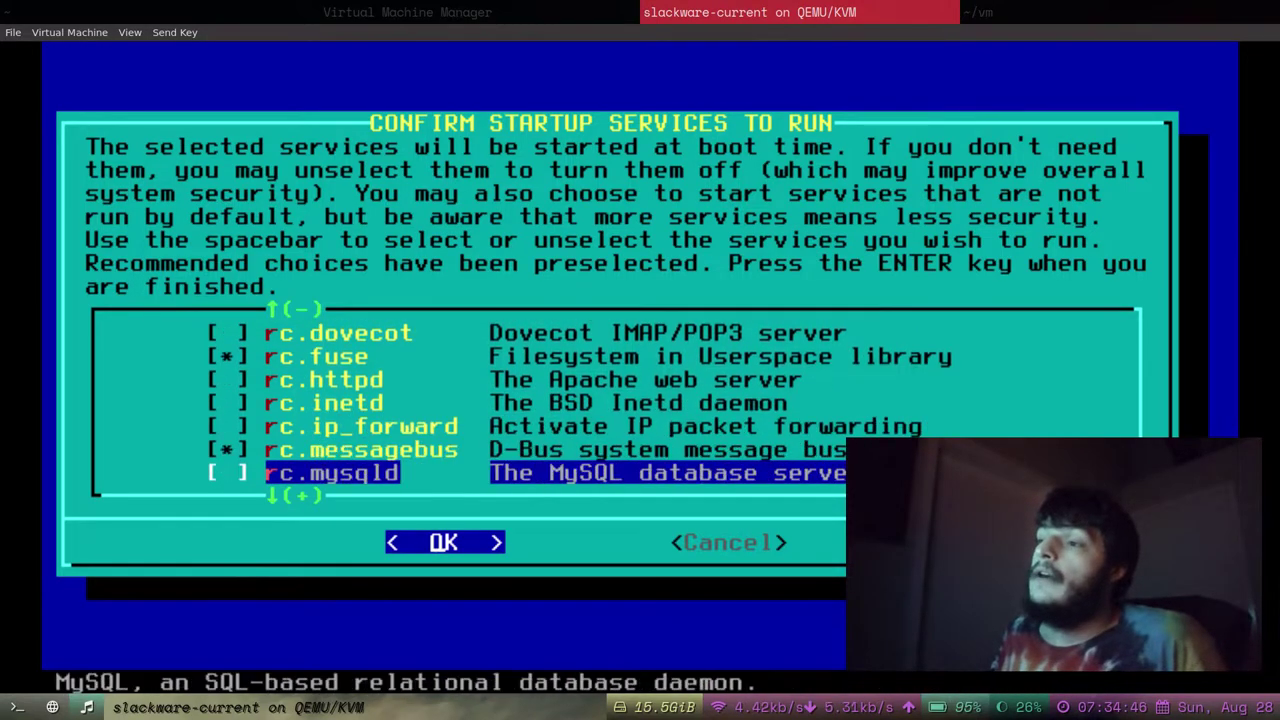
key("Down")
key("Down")
key("Down")
key("Down")
key("Down")
key("Down")
key("Down")
key("Down")
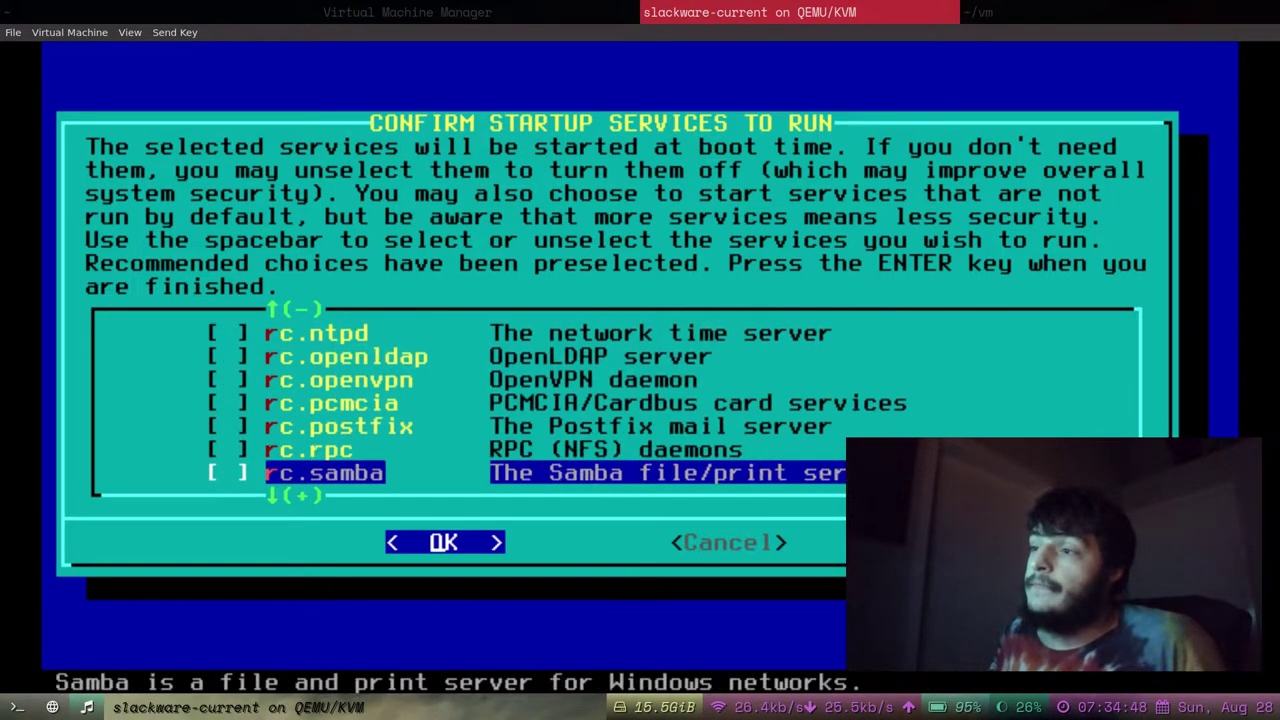
key("Down")
key("Down")
key("Down")
key("Down")
key("Down")
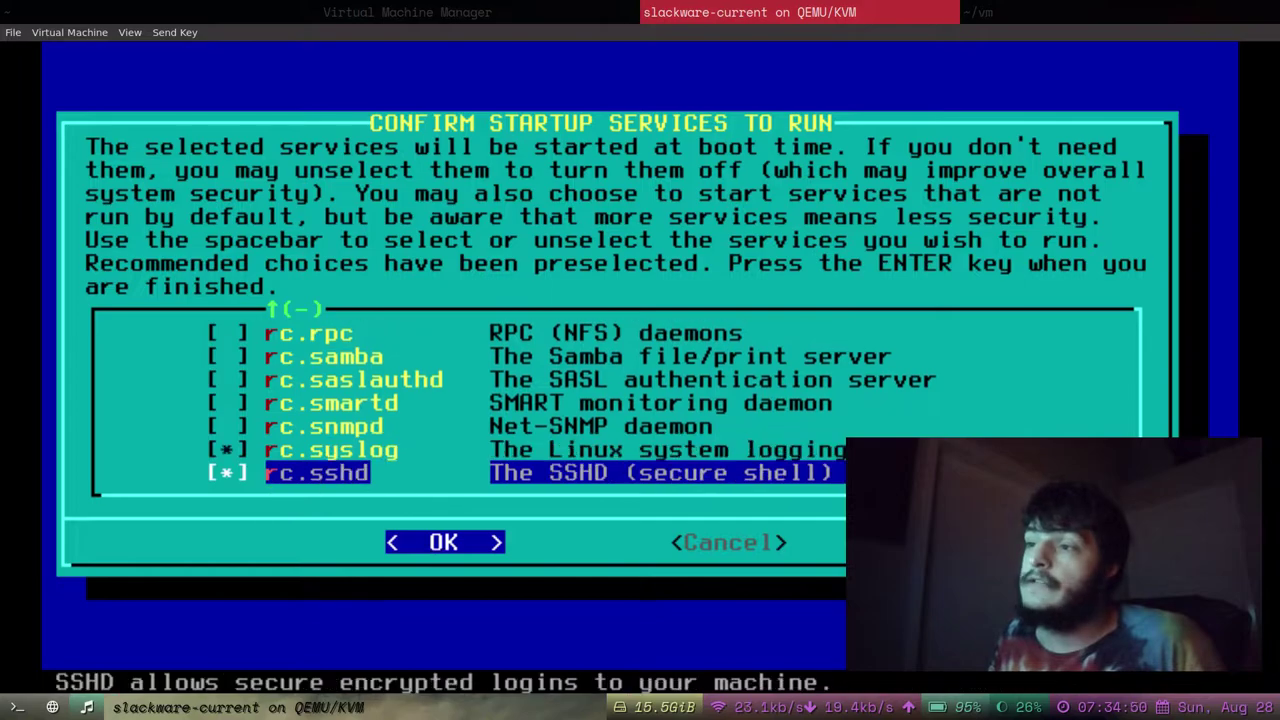
key("Up")
key("Up")
key("Up")
key("Up")
key("Up")
key("Up")
key("Up")
key("Up")
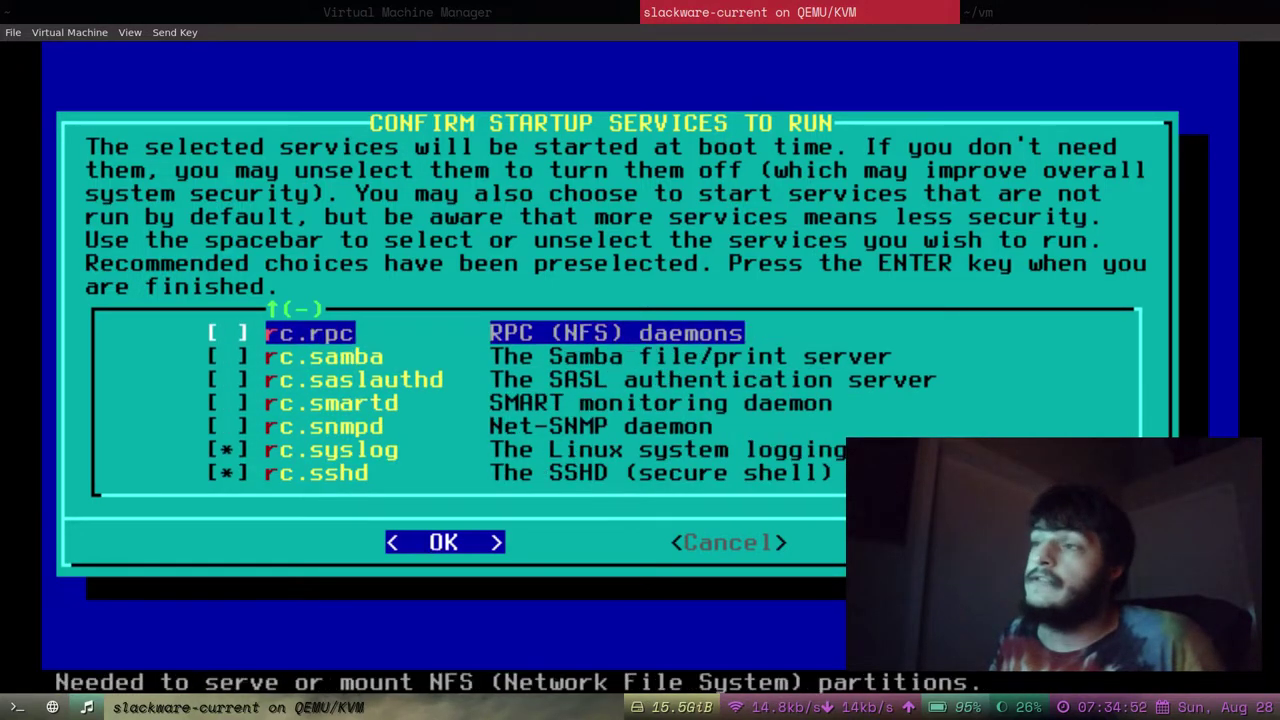
key("Up")
key("Down")
key("Down")
key("Down")
key("Up")
key("Up")
key("Up")
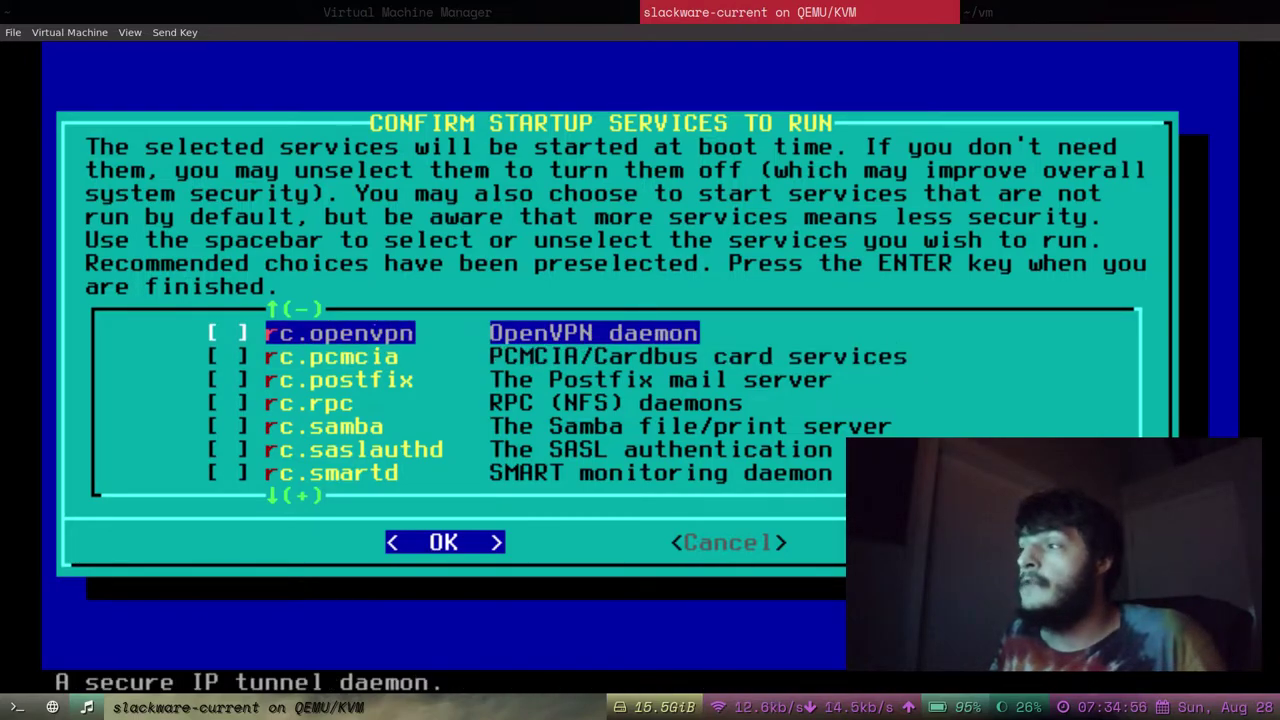
key("Up")
key("Up")
key("Up")
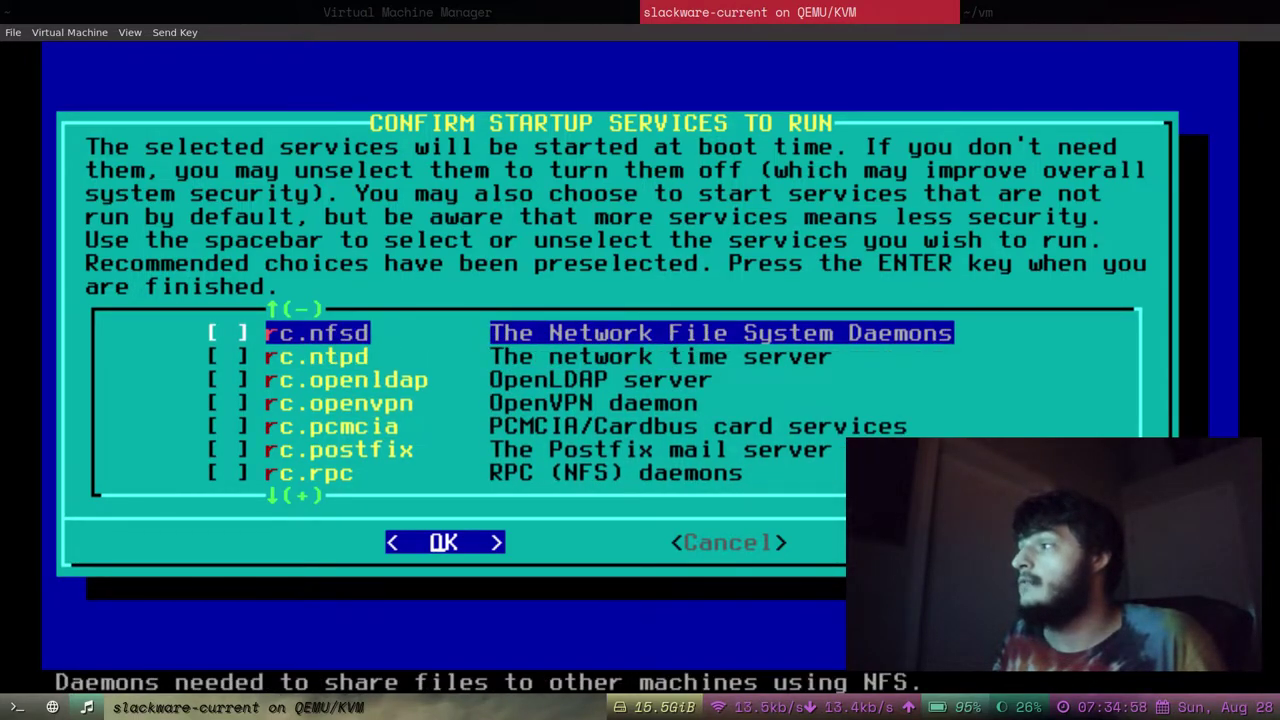
key("Up")
key("Up")
key("Down")
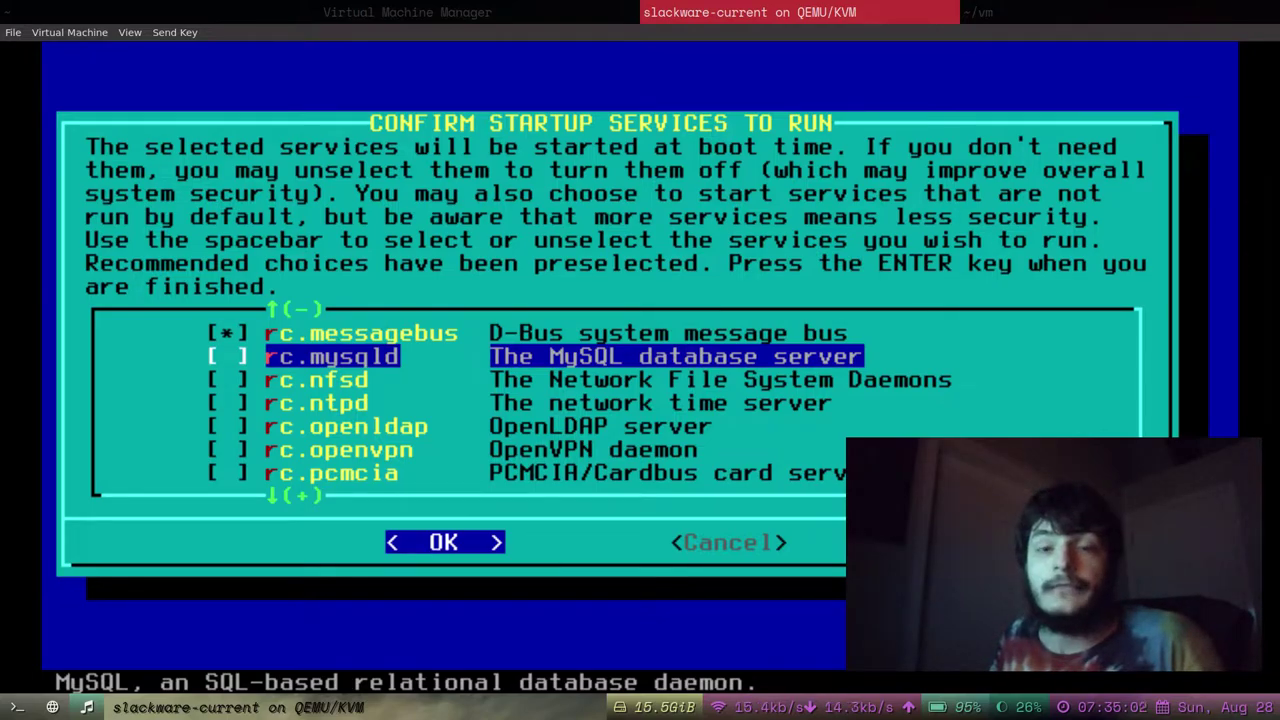
key("Up")
key("Up")
key("Up")
key("Up")
key("Up")
key("Down")
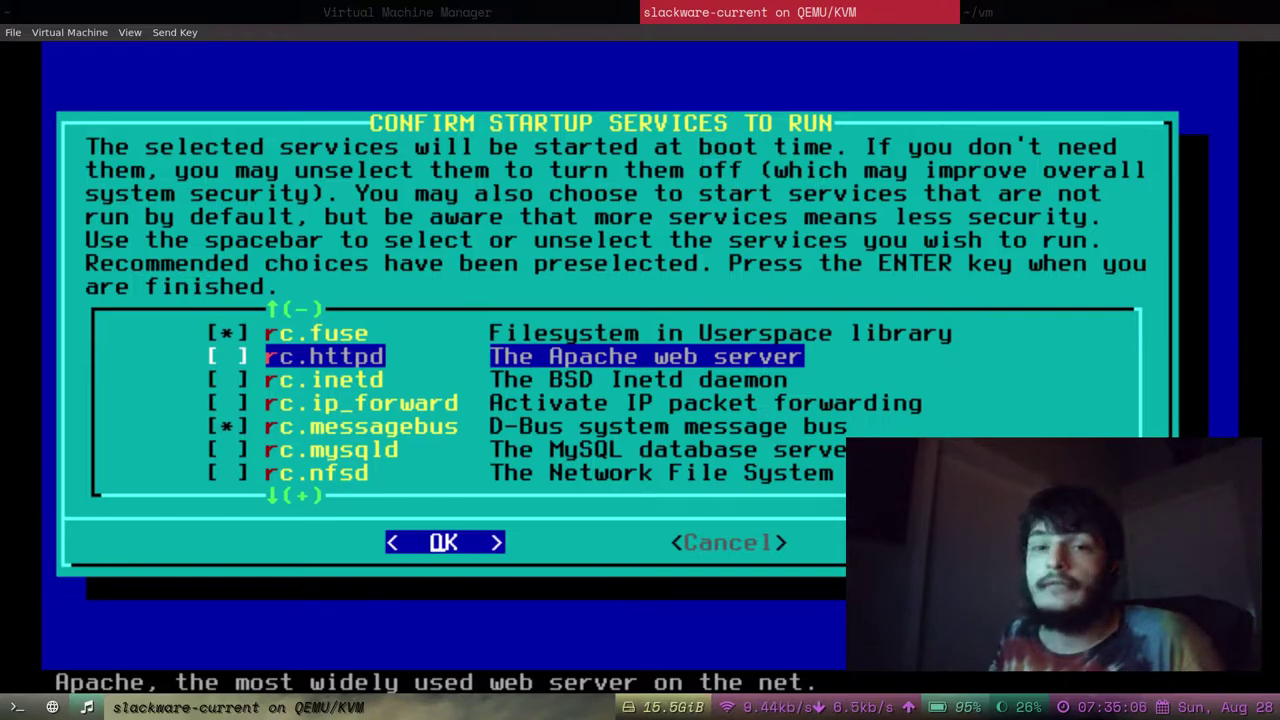
key("Up")
key("Up")
key("Up")
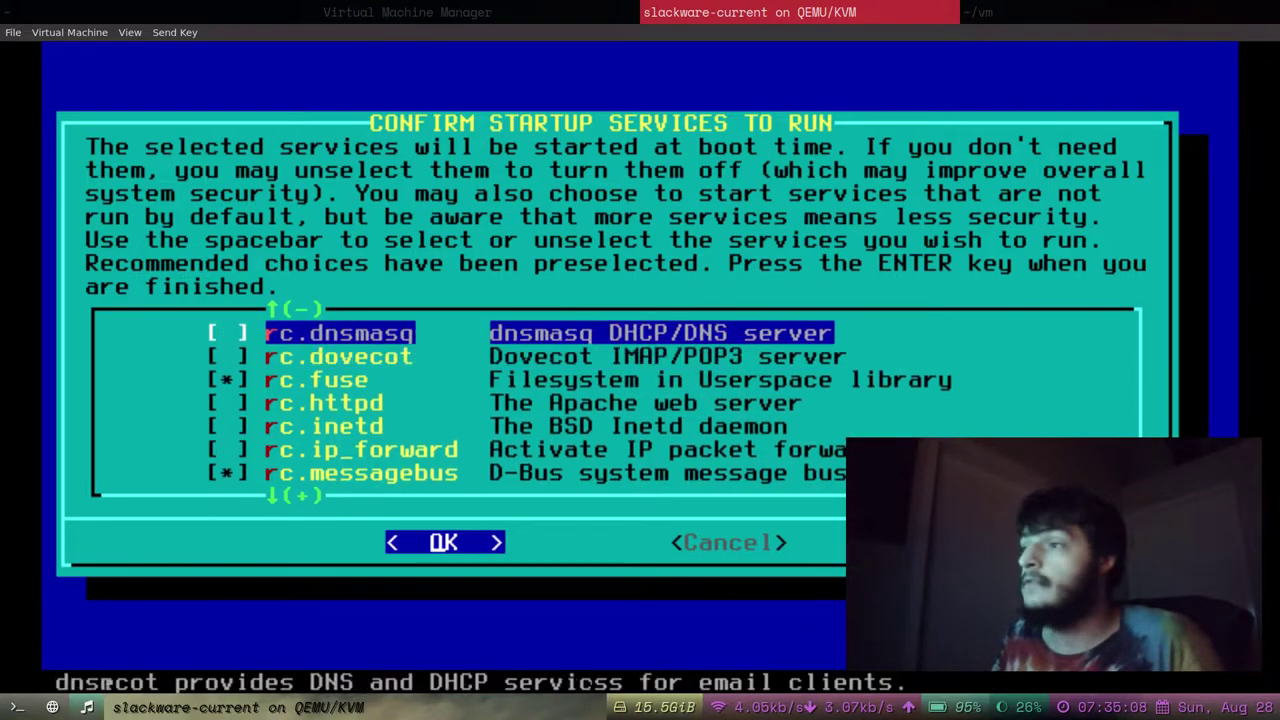
key("Up")
key("Up")
key("Down")
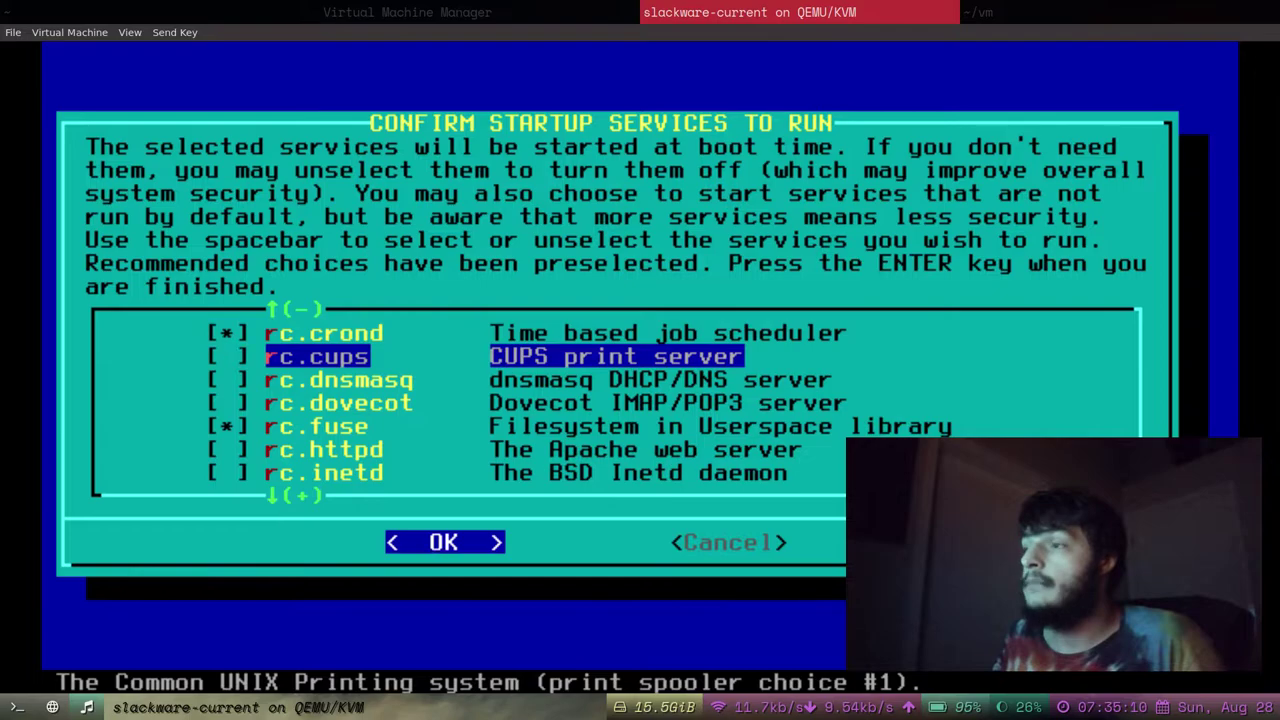
key("Down")
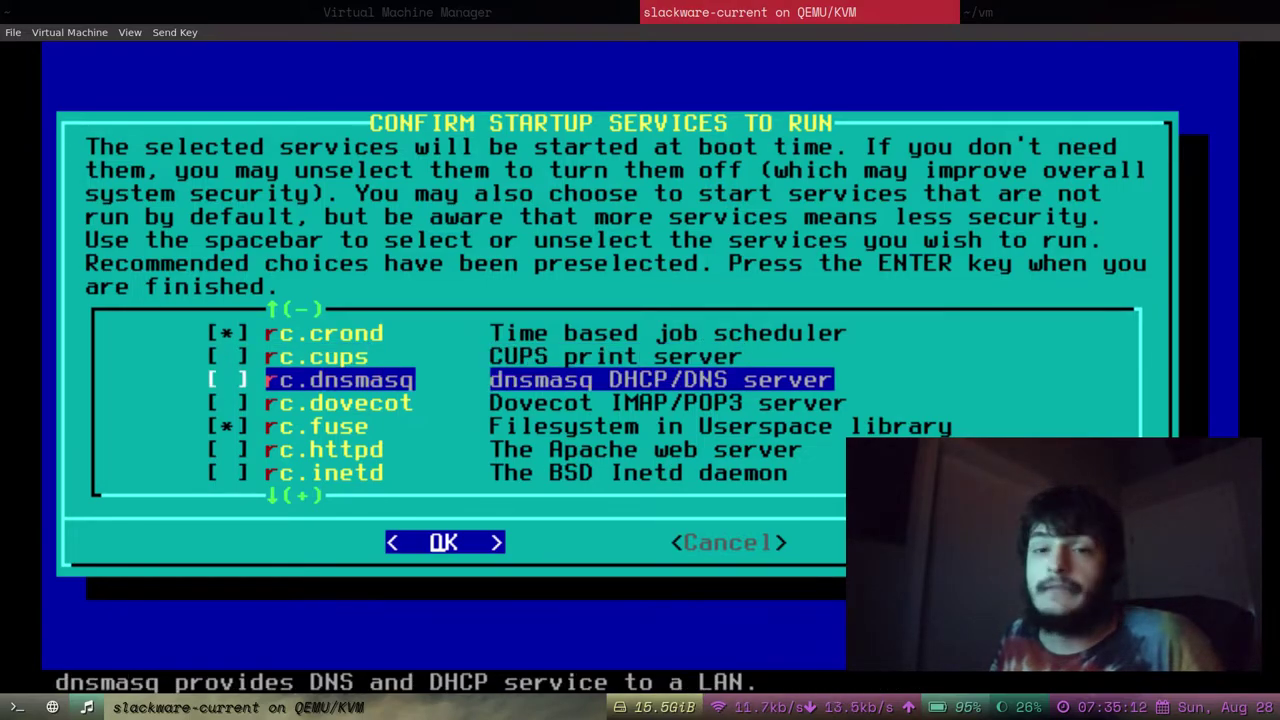
key("Up")
key("Up")
key("Up")
key("Up")
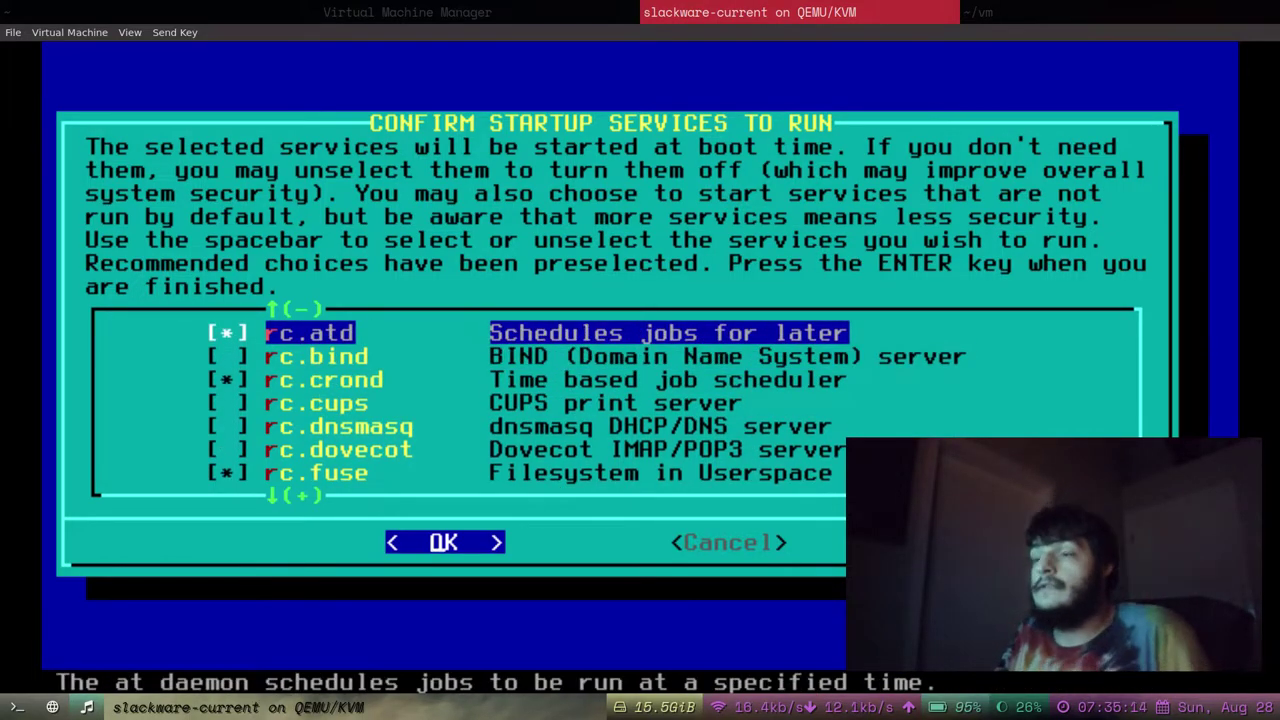
key("Down")
key("Down")
key("Down")
key("Down")
key("Down")
key("Down")
key("Down")
key("Down")
key("Down")
key("Down")
key("Down")
key("Down")
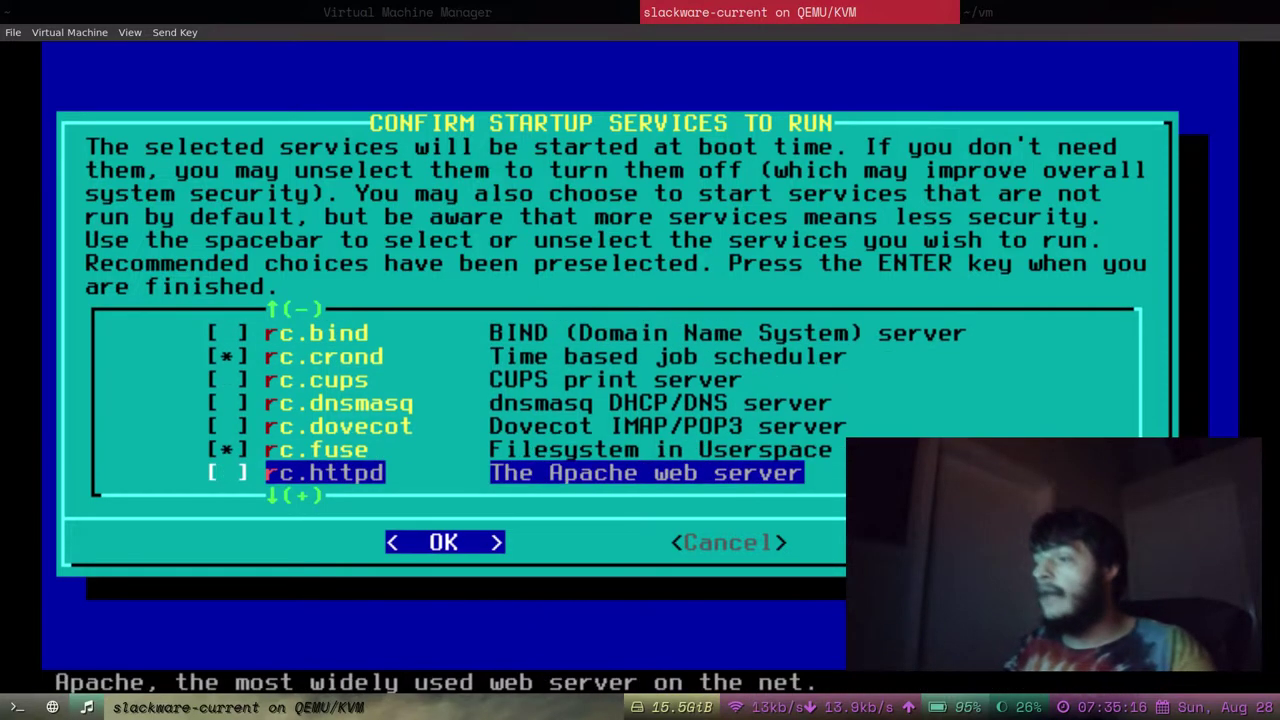
key("Down")
key("Down")
key("Down")
key("Down")
key("Down")
key("Down")
key("Down")
key("Down")
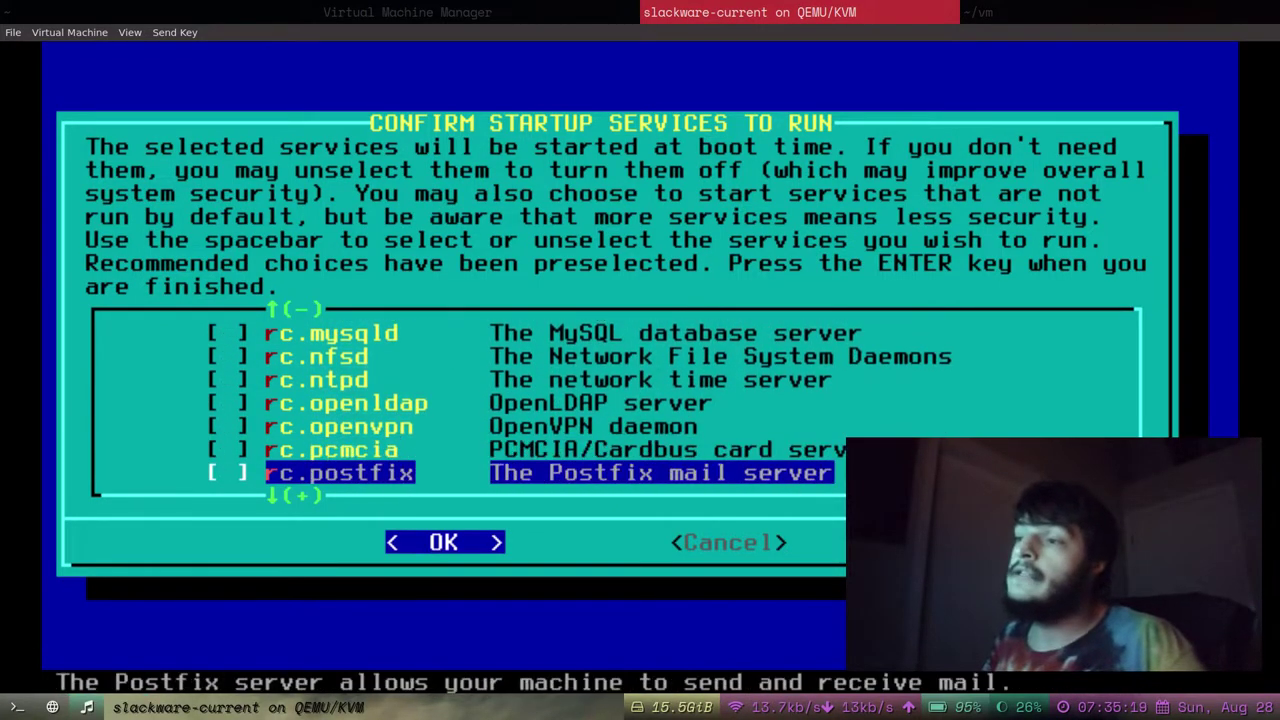
key("Down")
key("Down")
key("Down")
key("Down")
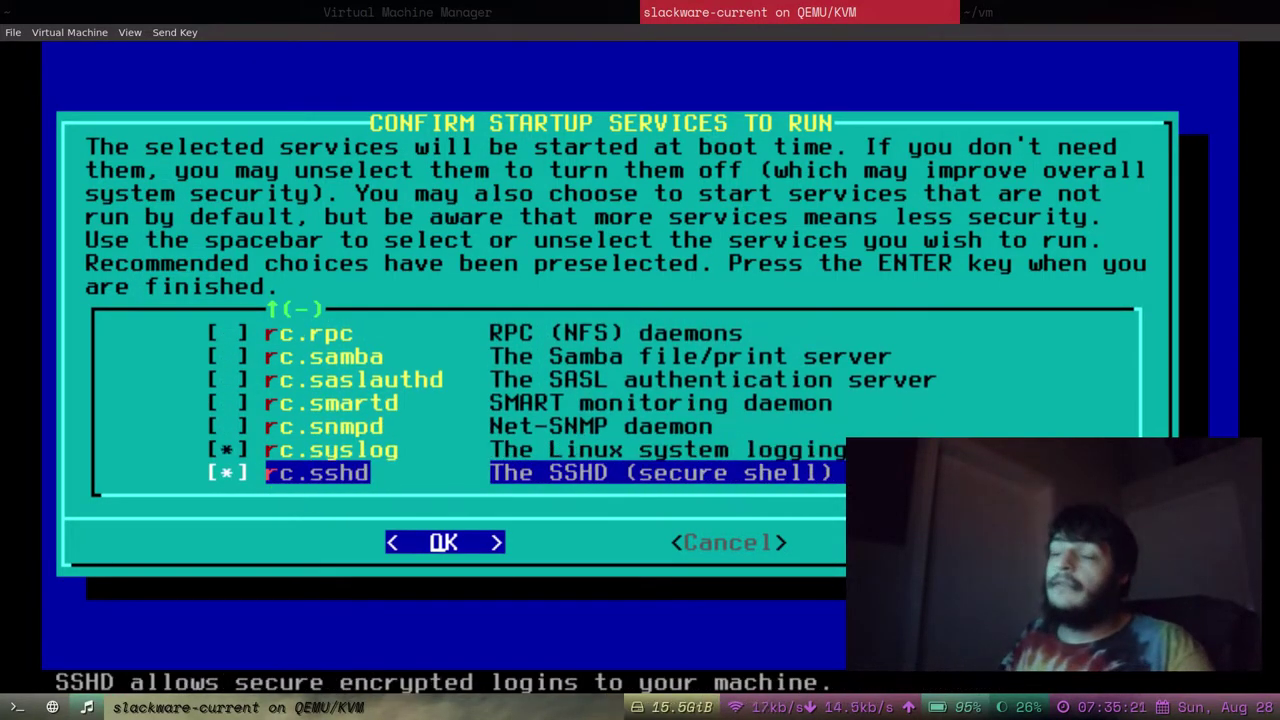
Review the rc.syslog and rc.sshd entries in the startup services list, leaving both enabled.
key("Right")
key("Left")
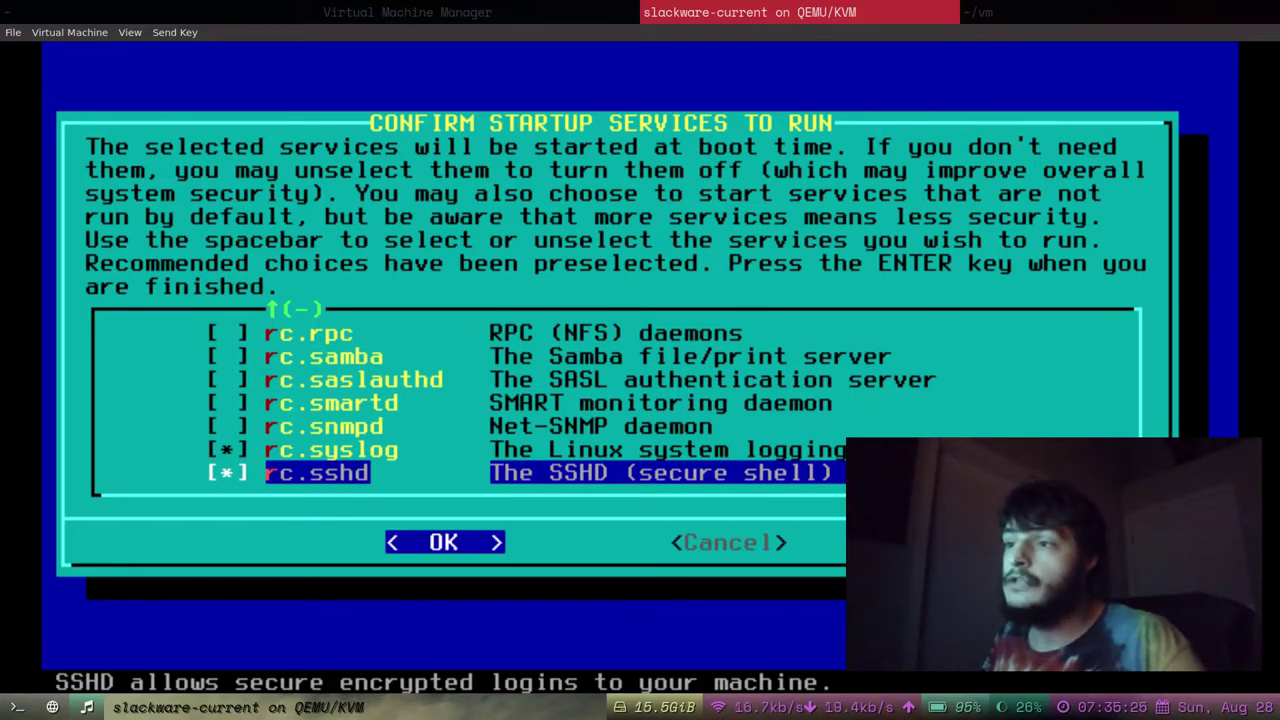
key("Up")
key("Down")
key("Right")
key("Left")
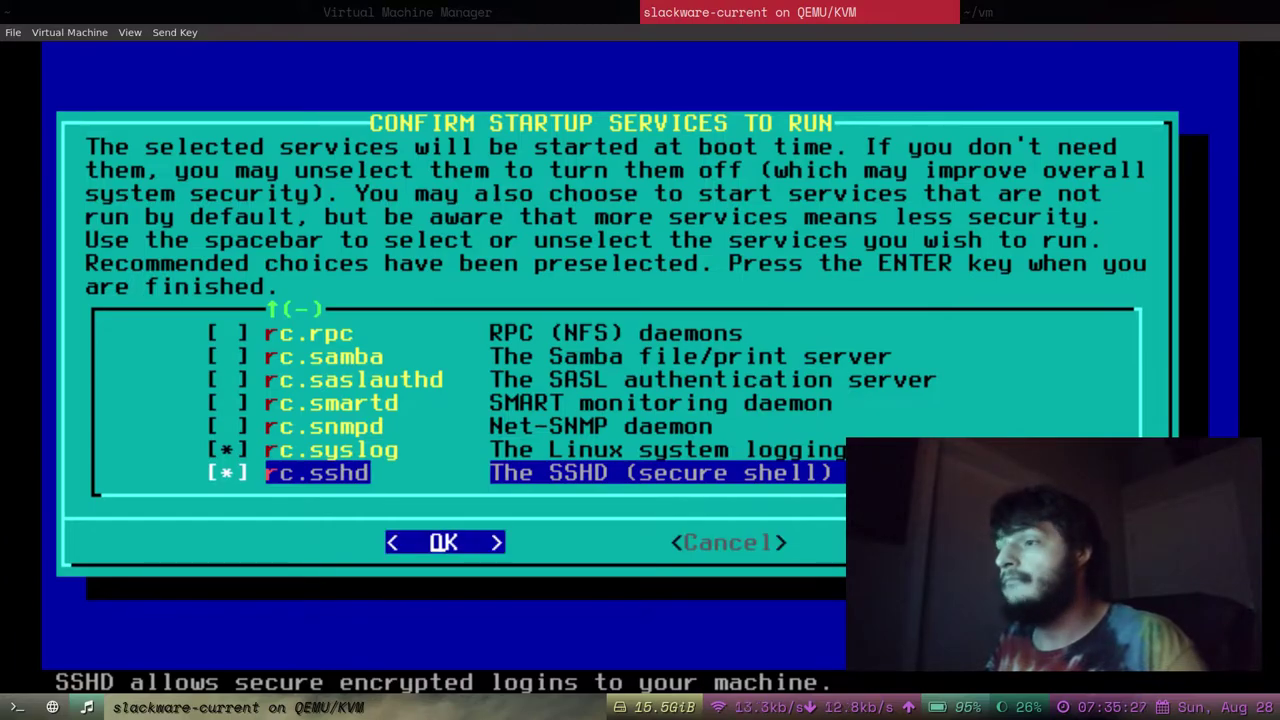
key("Up")
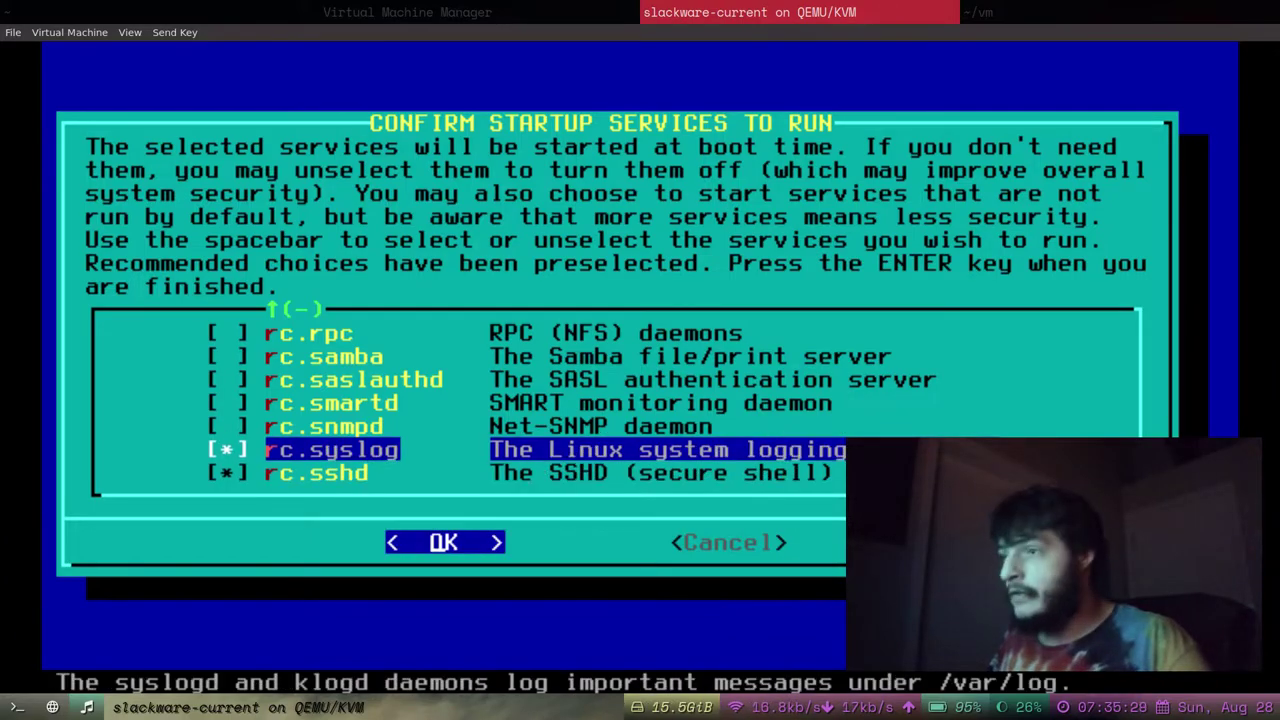
key("Down")
key("Up")
key("Down")
Scroll through the remaining services past rc.mysqld and rc.samba, keeping the defaults unchanged.
key("Up")
key("Up")
key("Up")
key("Up")
key("Up")
key("Up")
key("Up")
key("Up")
key("Up")
key("Up")
key("Up")
key("Up")
key("Up")
key("Up")
key("Up")
key("Up")
key("Up")
key("Up")
key("Up")
key("Up")
key("Up")
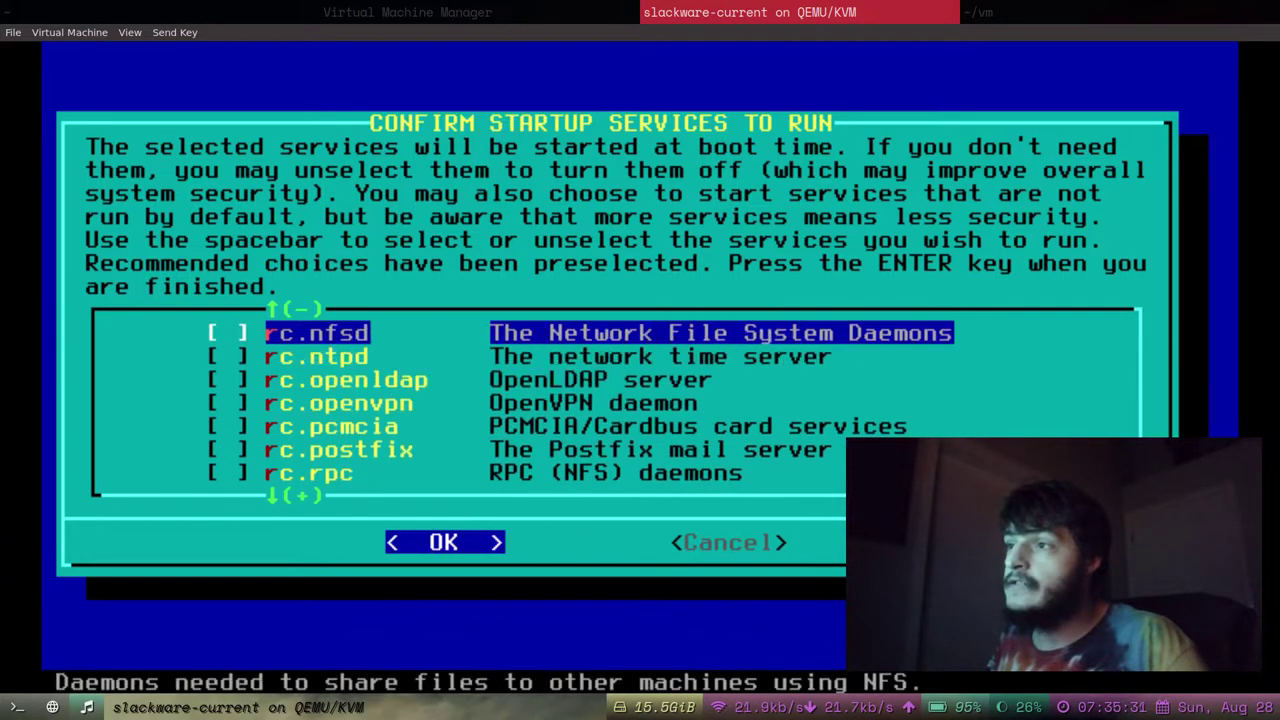
key("Down")
key("Down")
key("Down")
key("Down")
key("Down")
key("Down")
key("Down")
key("Down")
key("Down")
key("Down")
key("Down")
key("Down")
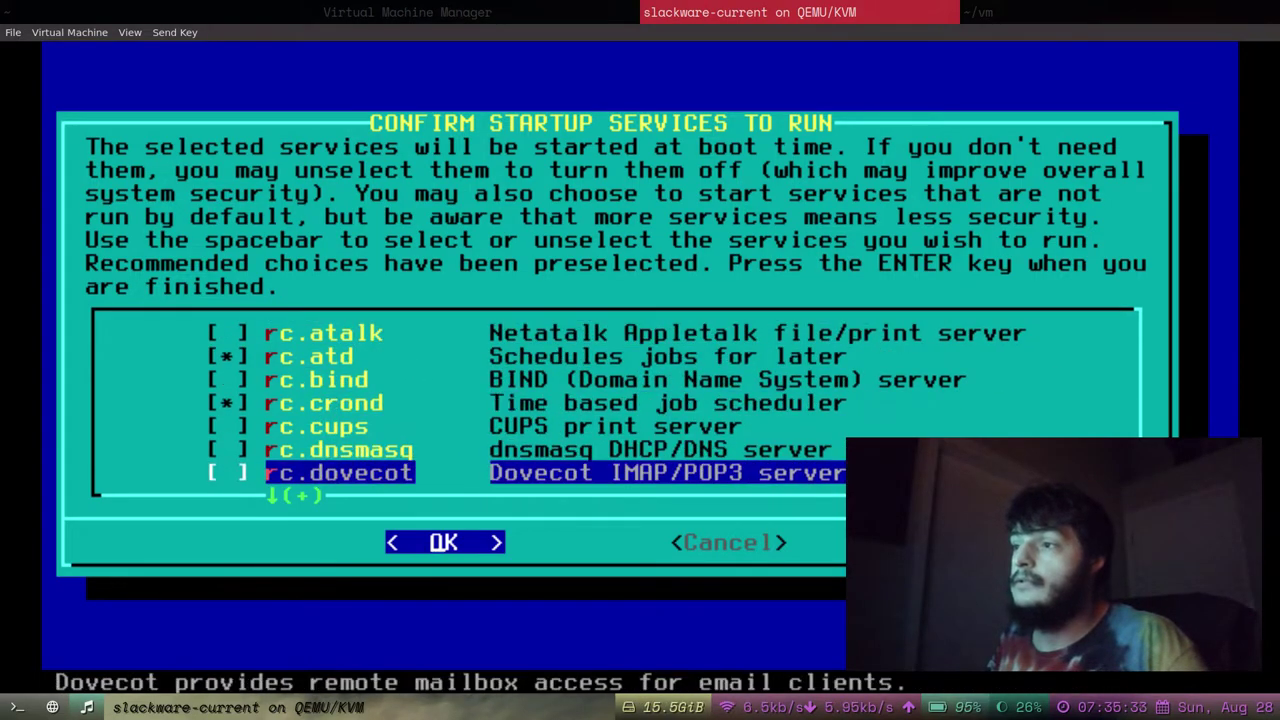
key("Down")
key("Down")
key("Down")
key("Down")
key("Down")
key("Down")
key("Up")
key("Up")
key("Up")
key("Up")
key("Up")
key("Up")
key("Up")
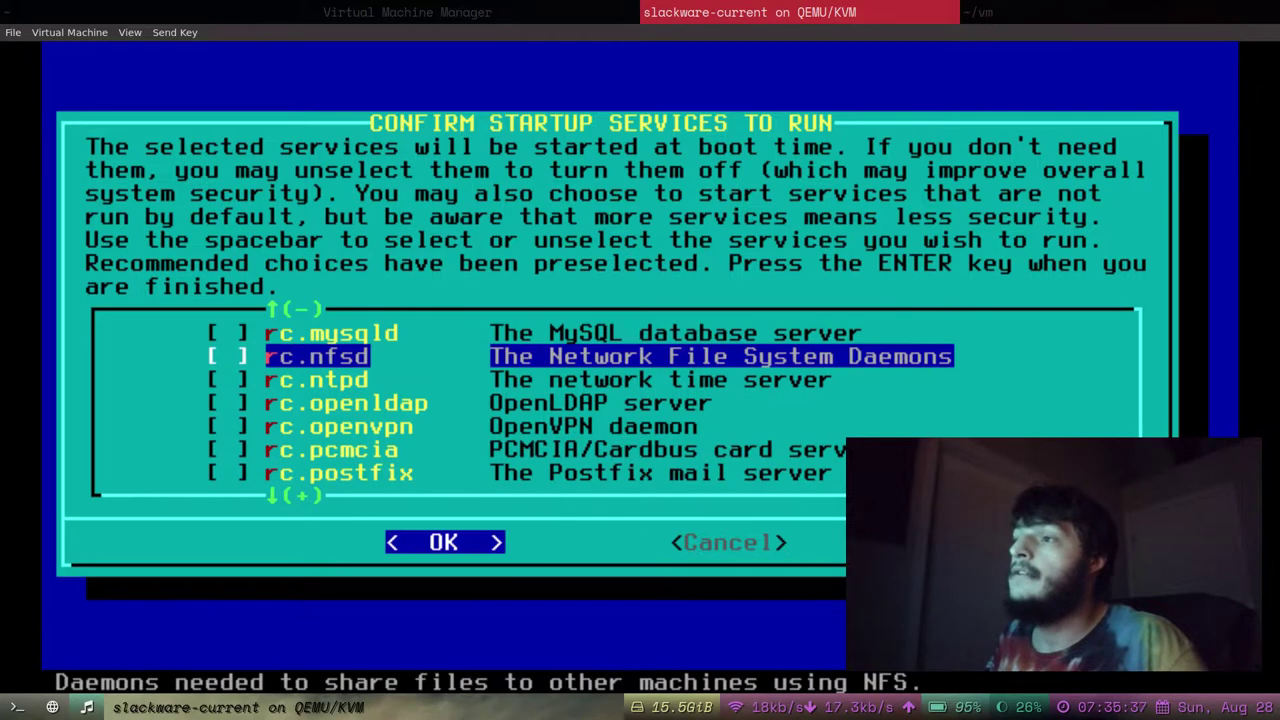
key("Down")
key("Down")
key("Down")
key("Down")
key("Down")
key("Down")
key("Down")
key("Down")
key("Down")
key("Down")
key("Down")
key("Down")
key("Down")
key("Down")
key("Up")
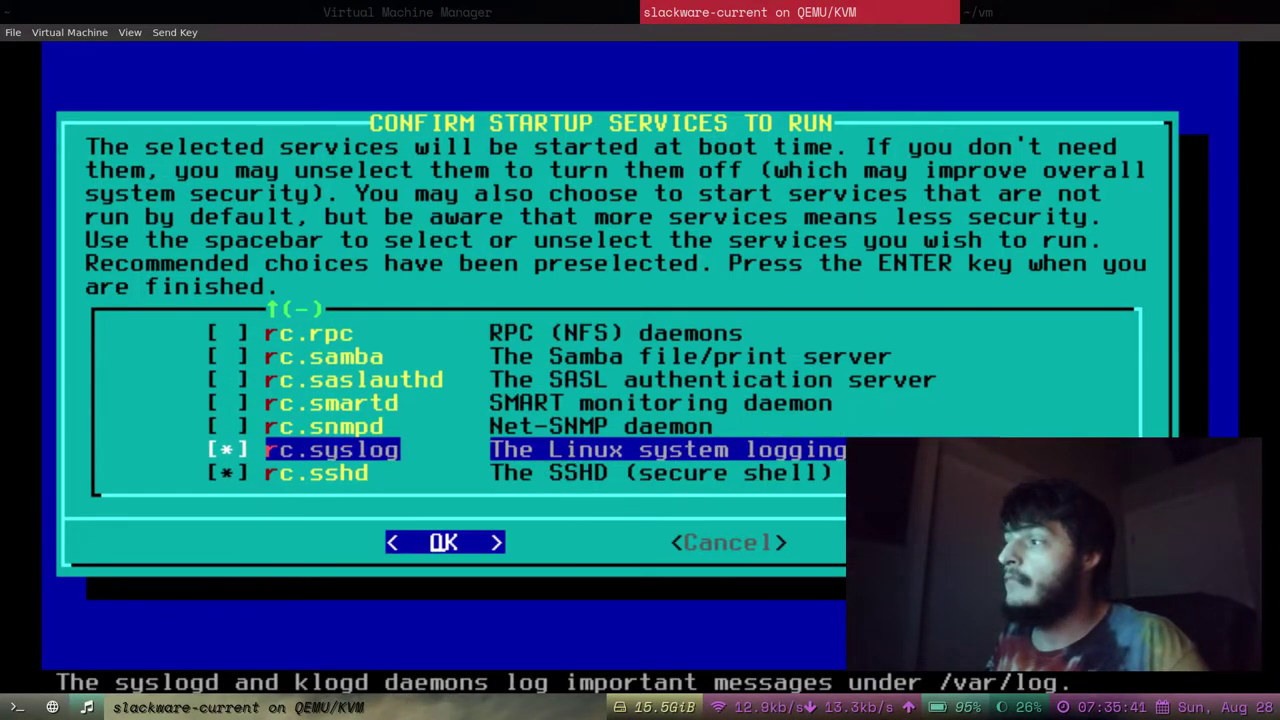
key("Down")
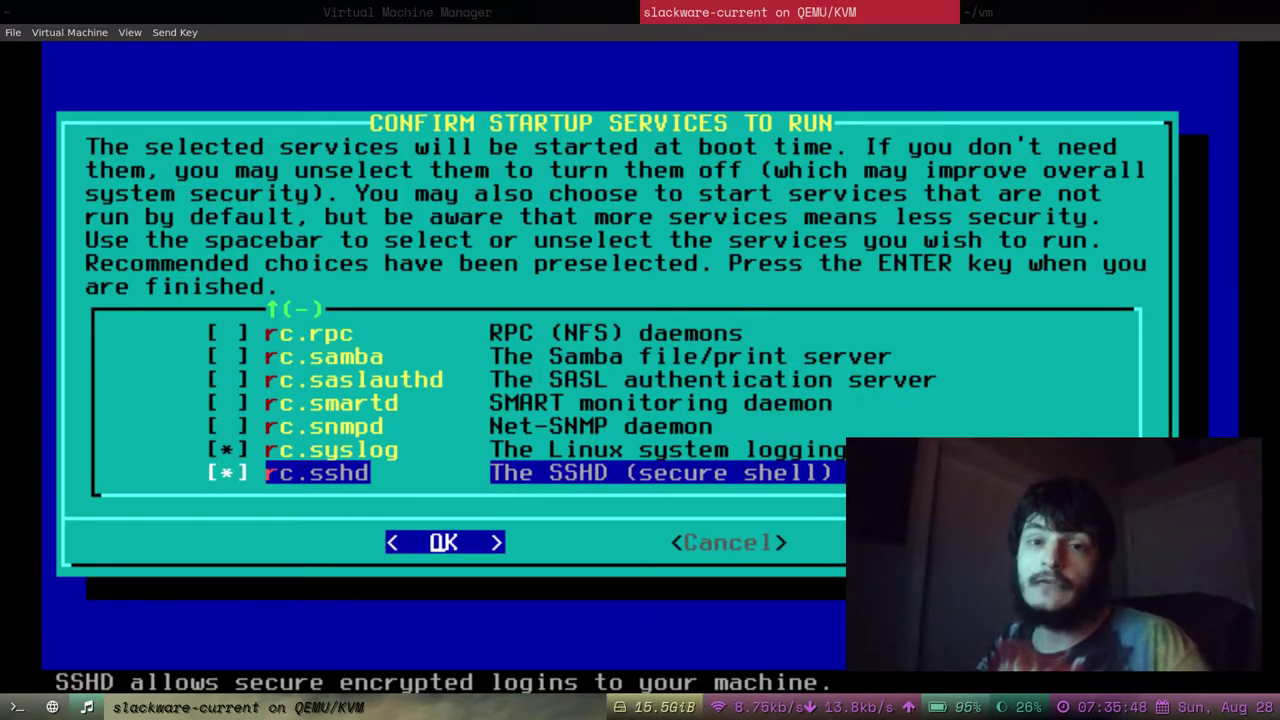
key("Right")
key("Left")
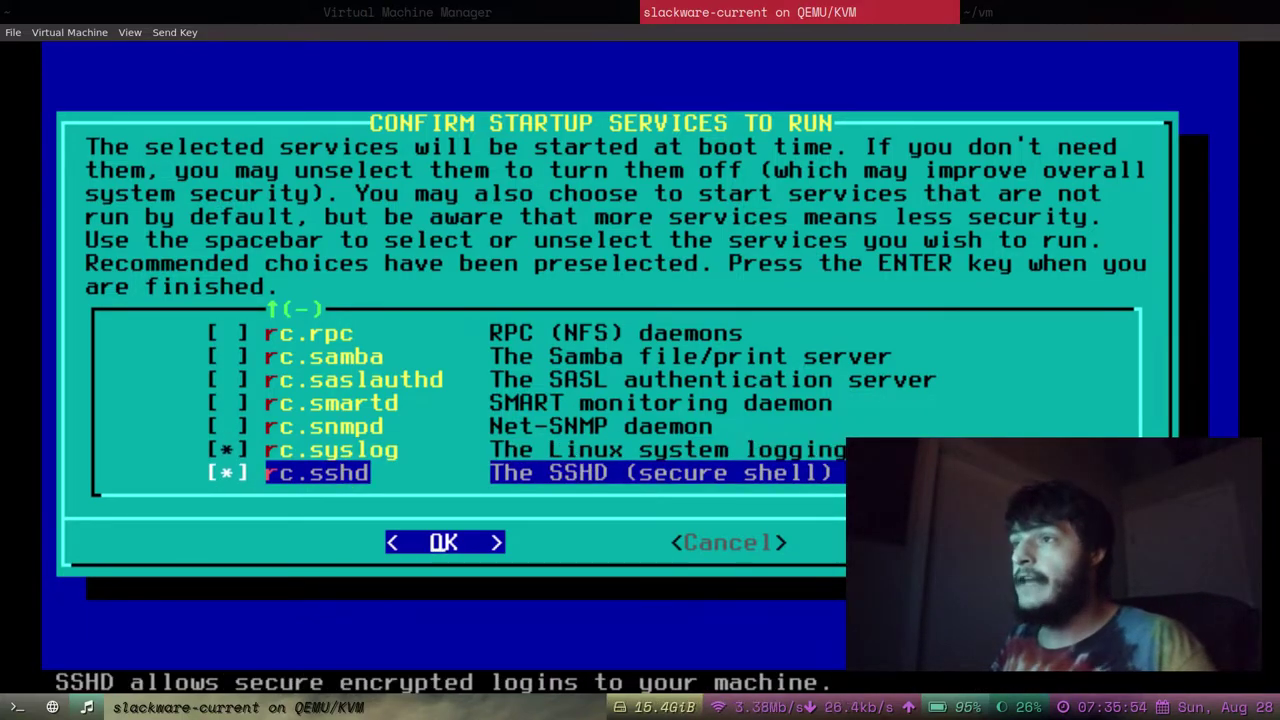
Accept the default startup services and answer No to custom console fonts.
key("Return")
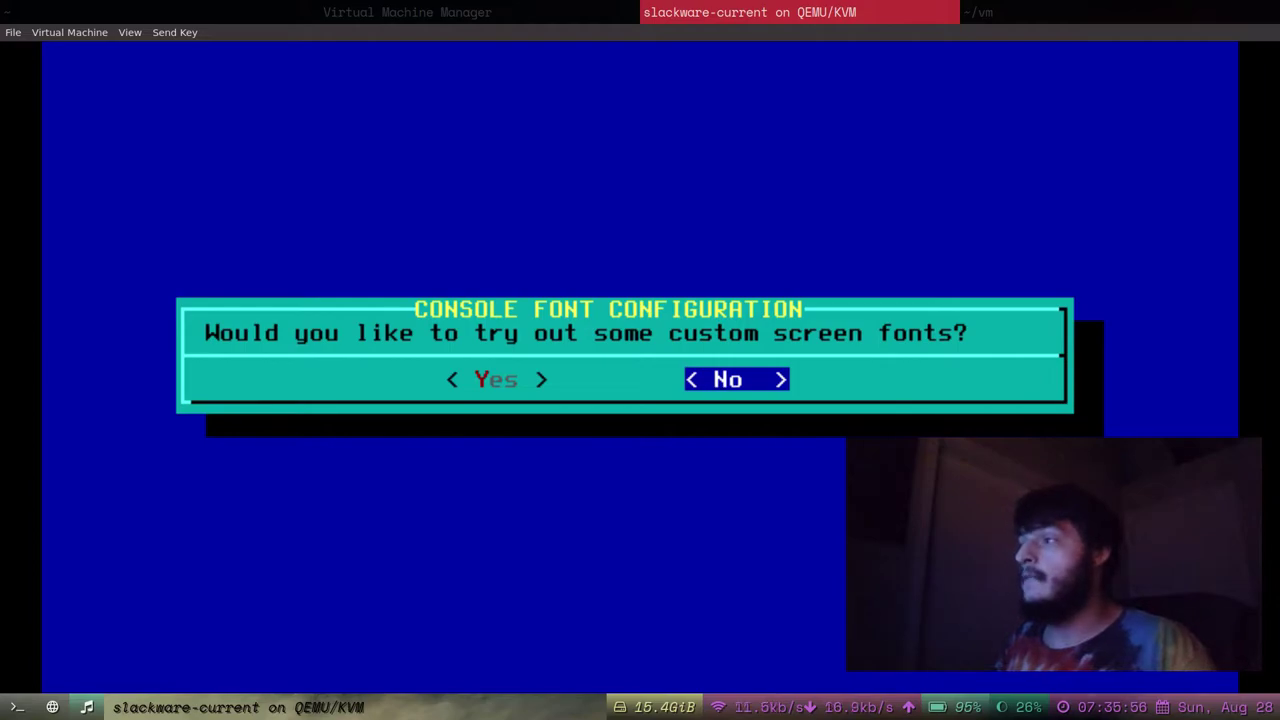
key("Left")
key("Right")
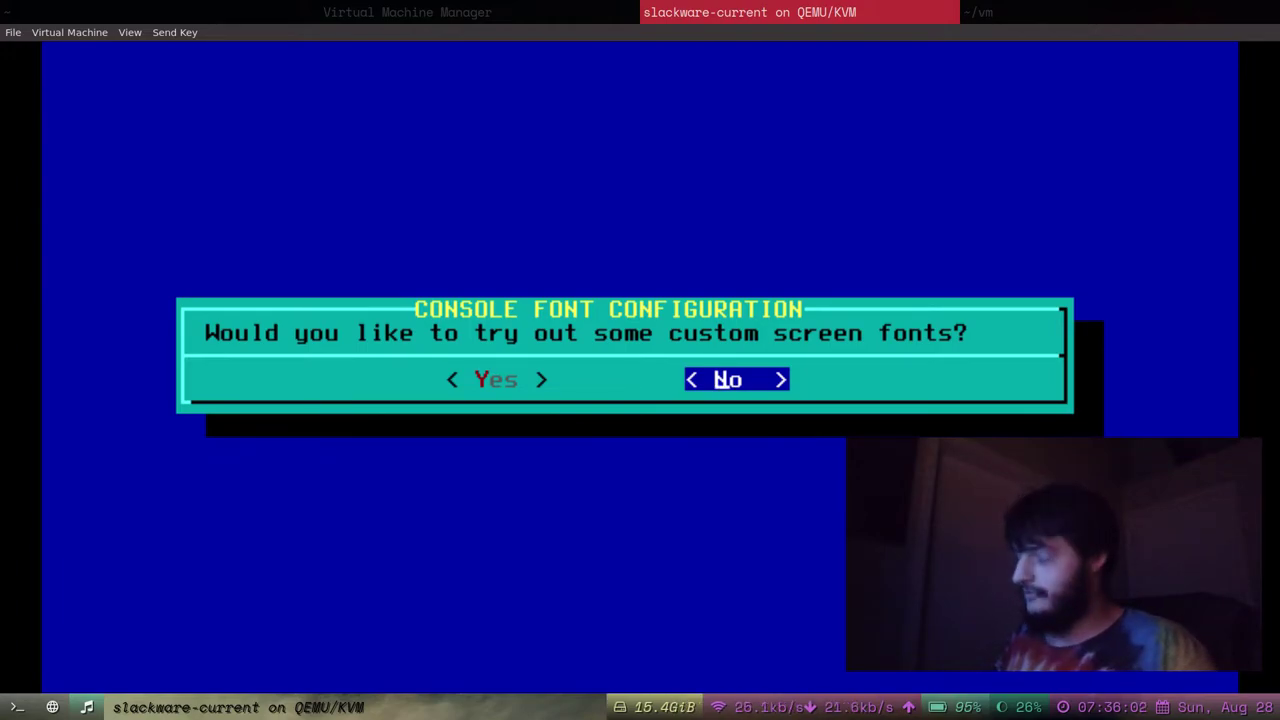
key("Return")
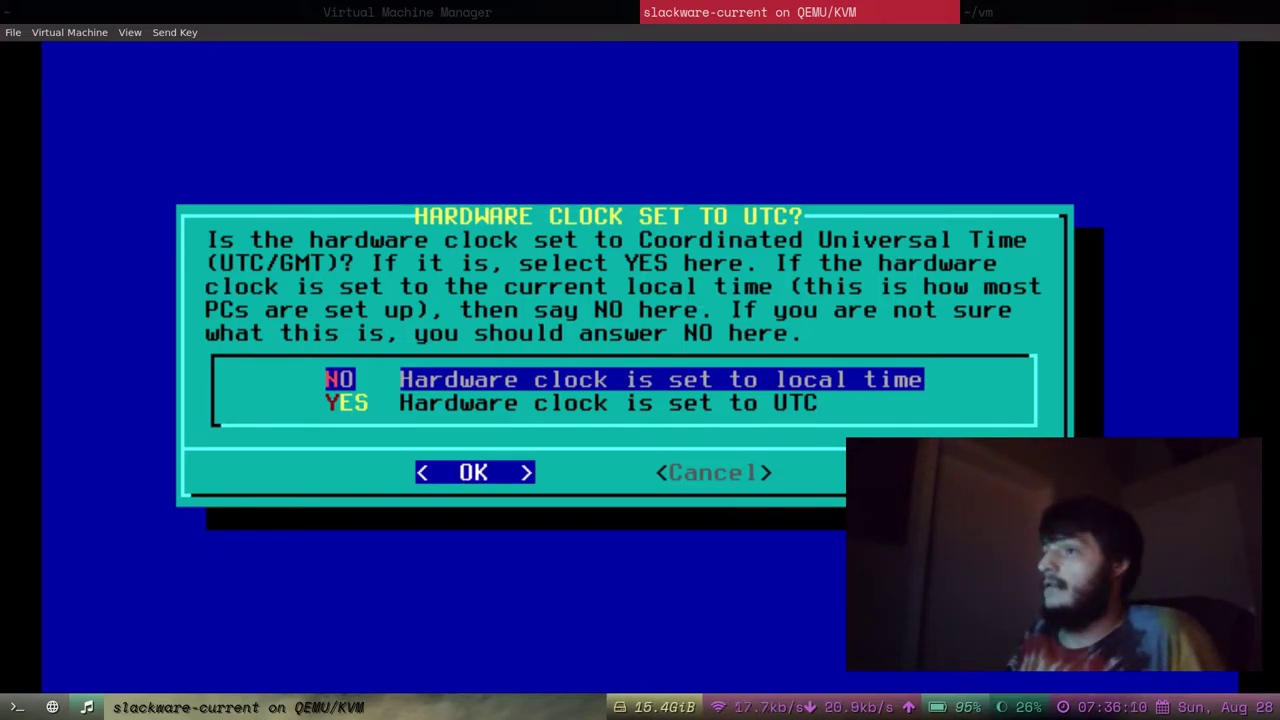
Set the hardware clock to local time instead of UTC.
key("Down")
key("Up")
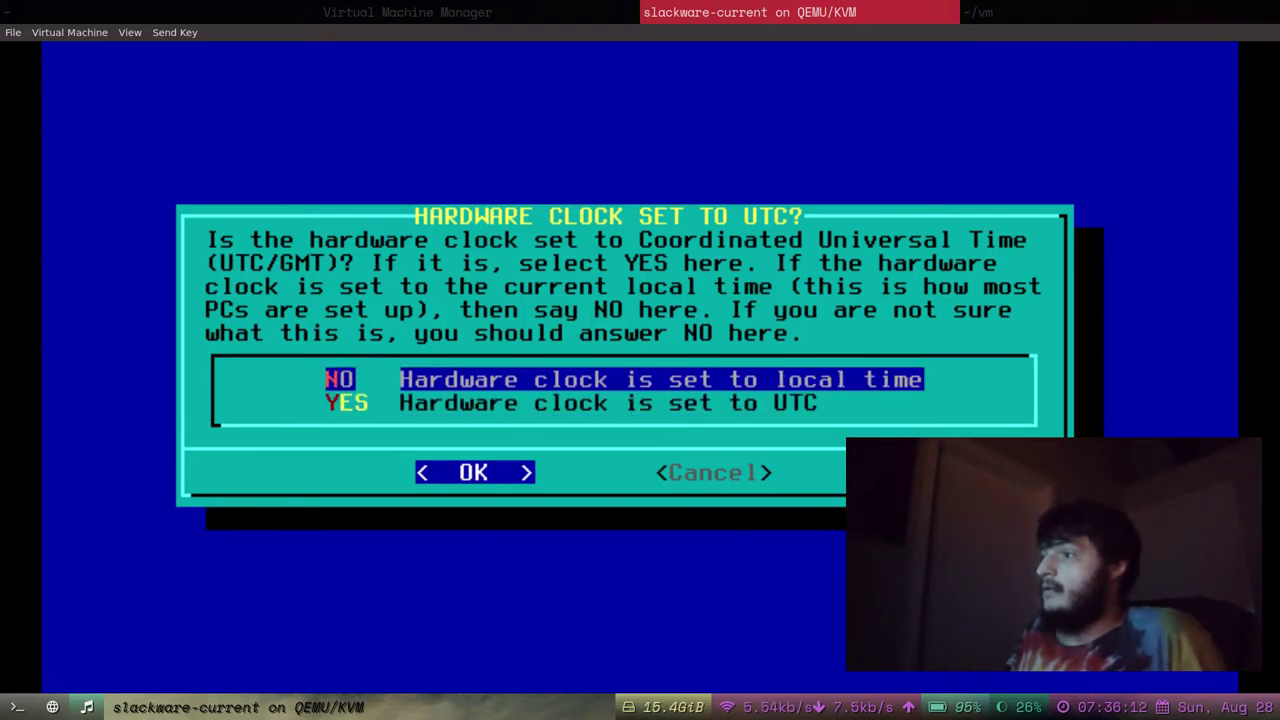
key("Down")
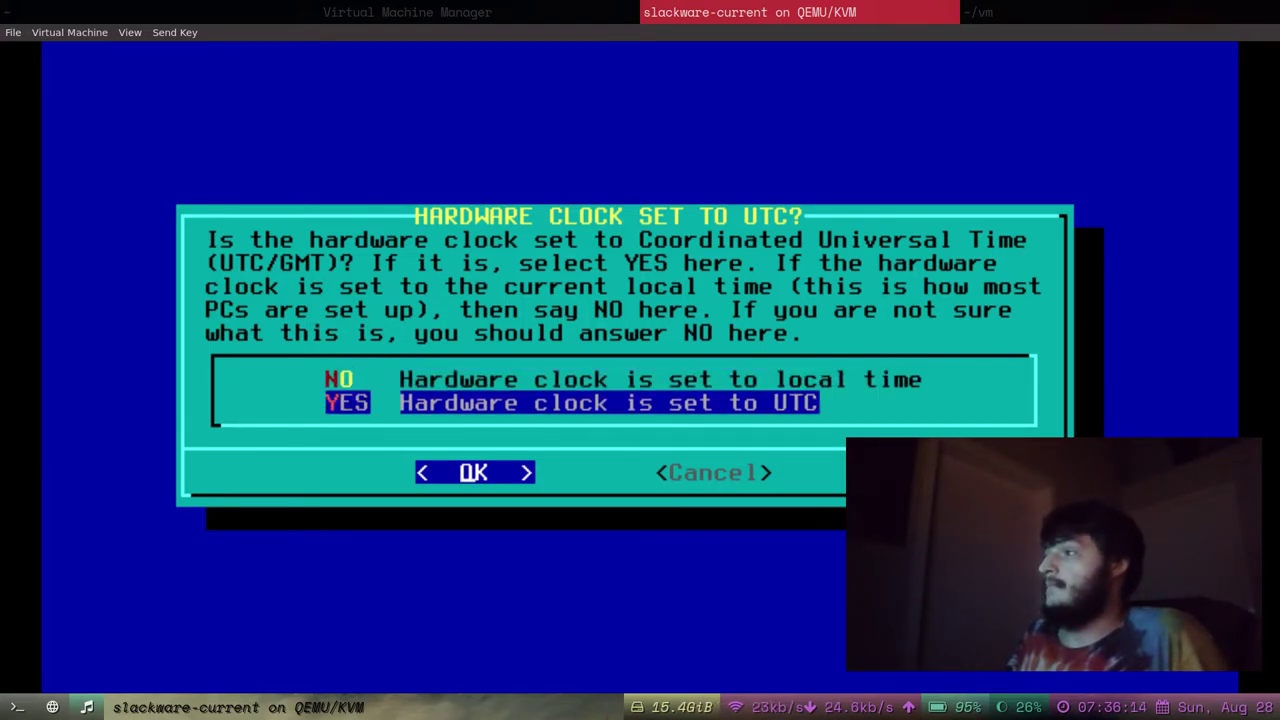
key("Up")
key("Down")
key("Up")
key("Return")
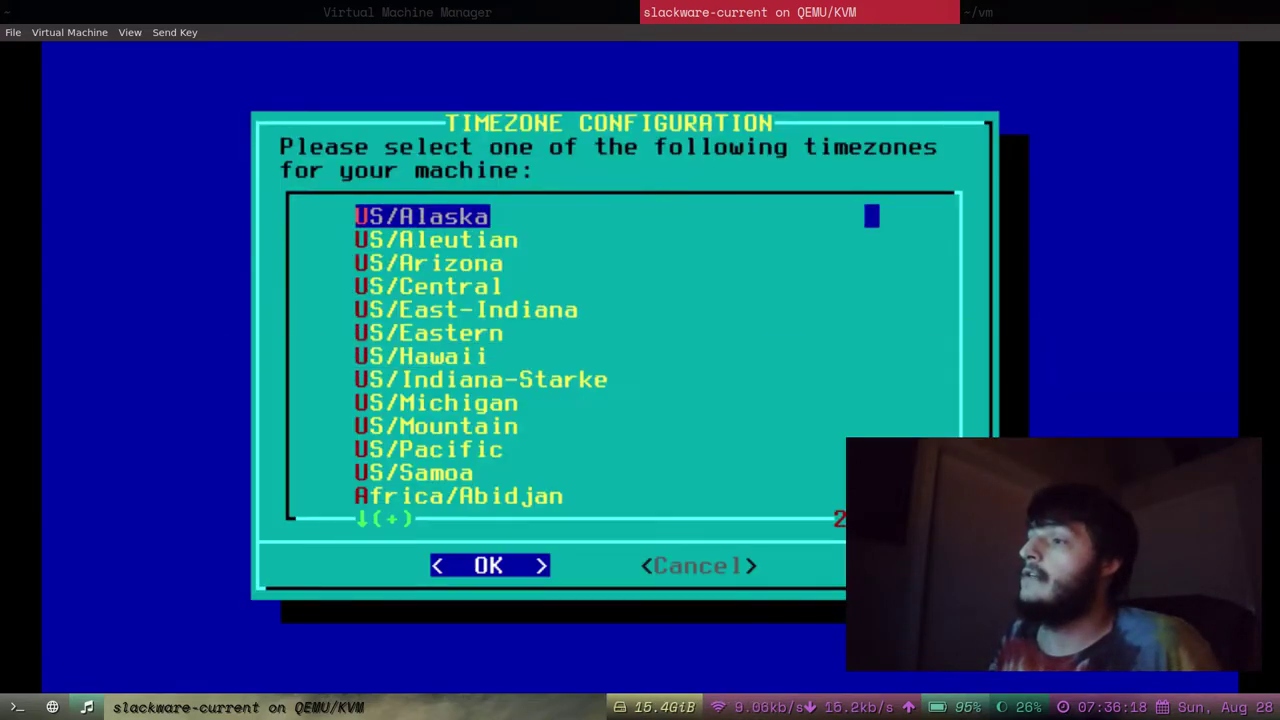
Choose US/Central as the timezone.
key("Down")
key("Down")
key("Down")
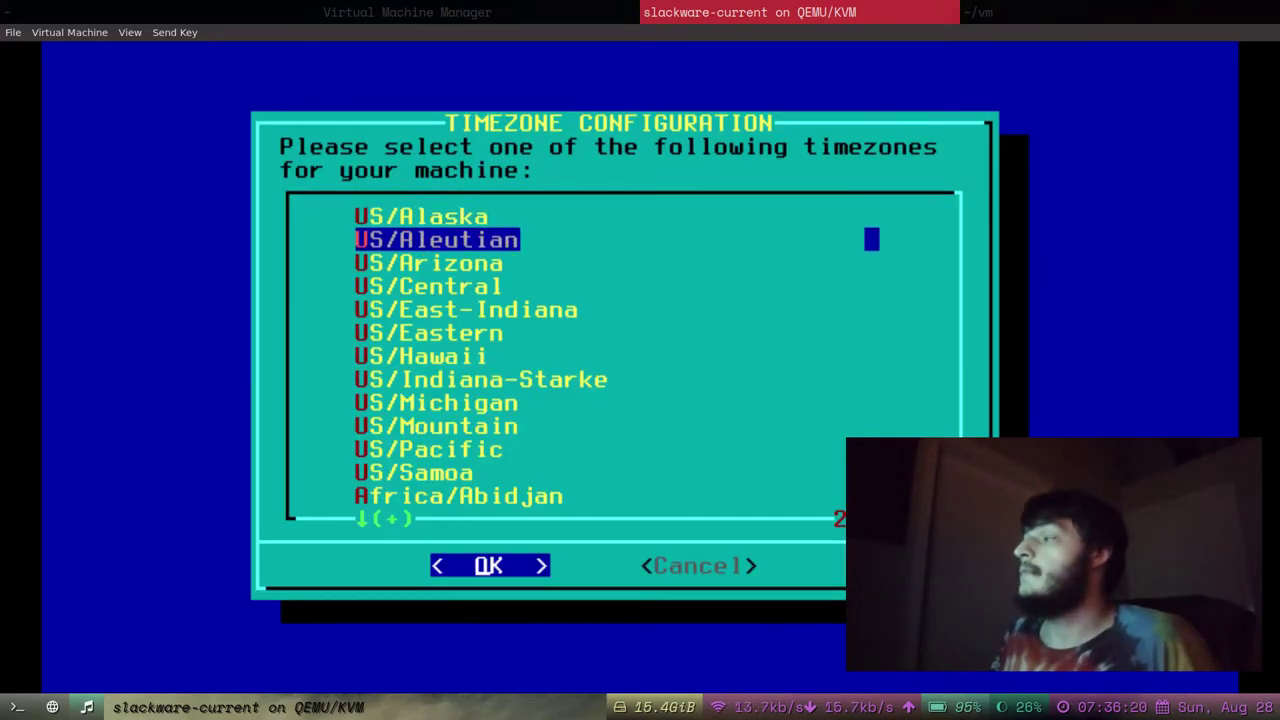
key("Down")
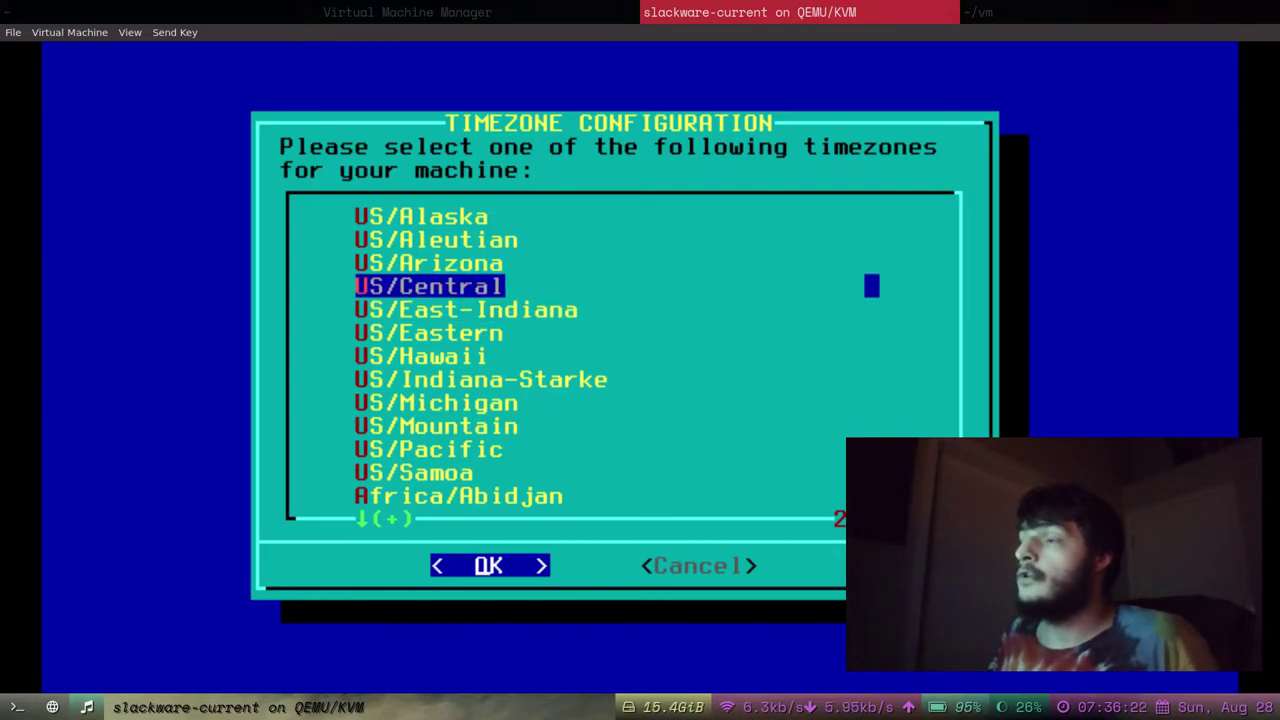
key("Up")
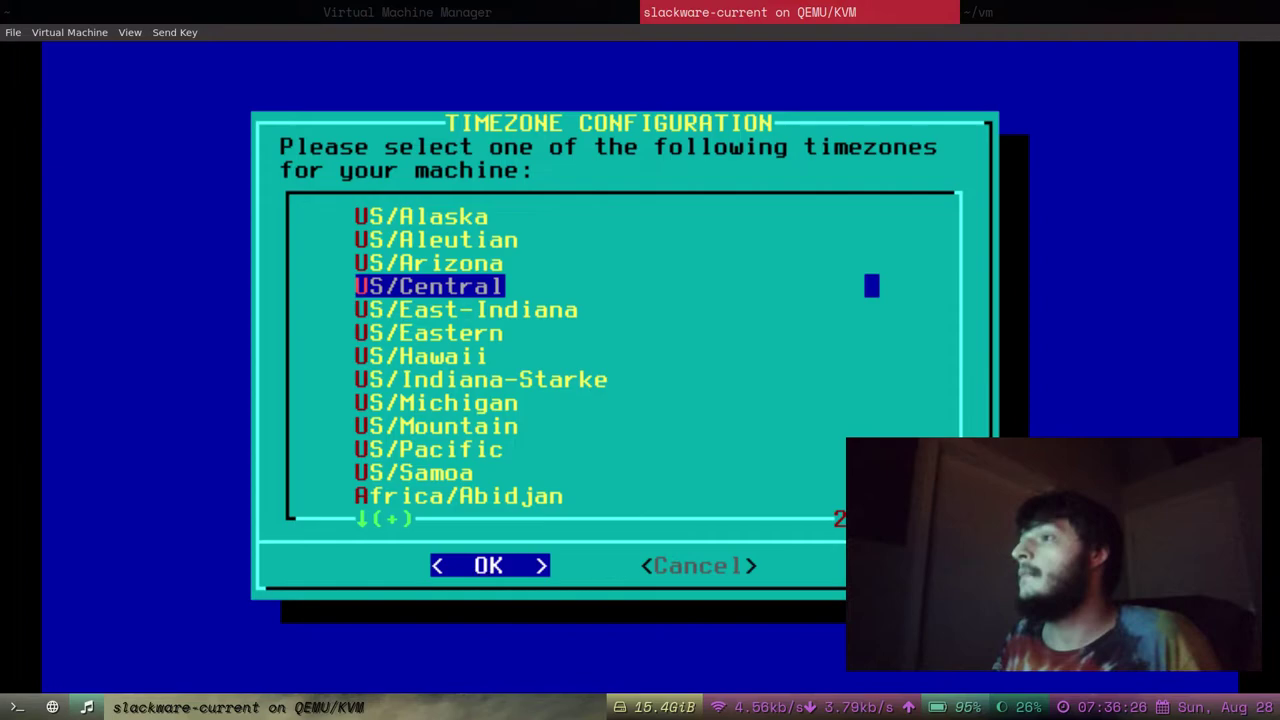
key("Return")
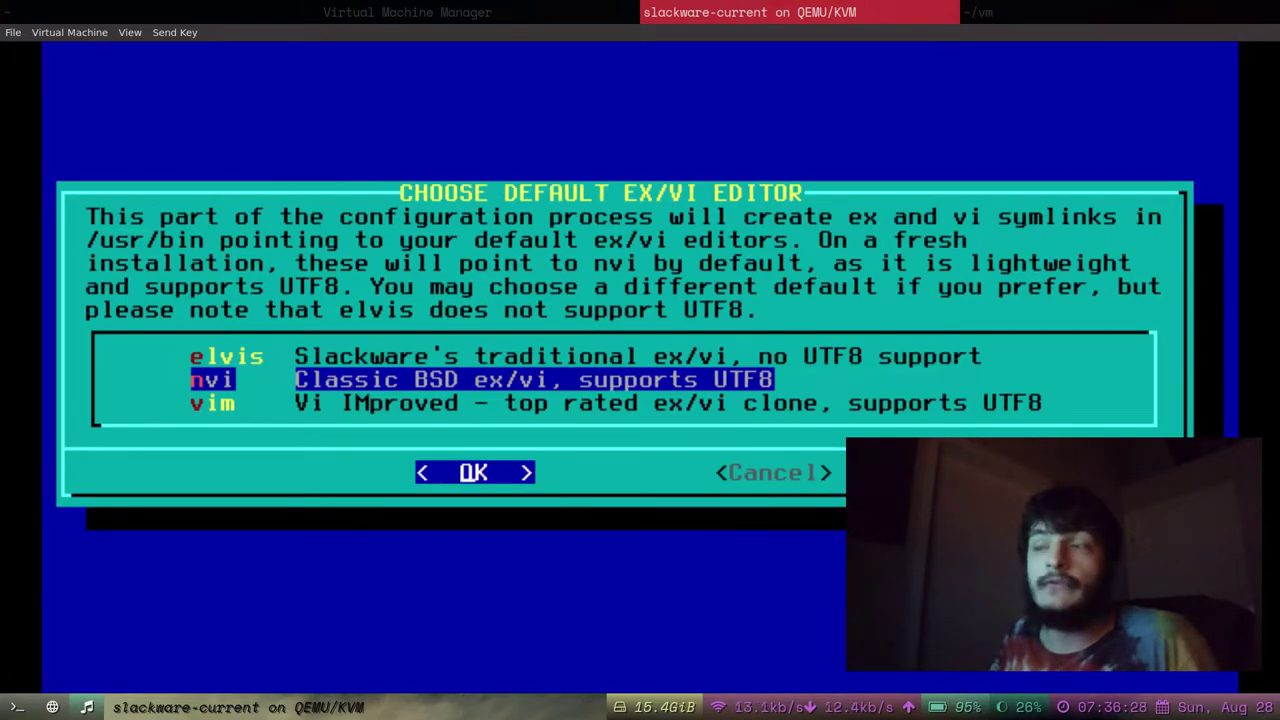
Select vim instead of nvi as the default ex/vi editor.
key("Down")
key("Up")
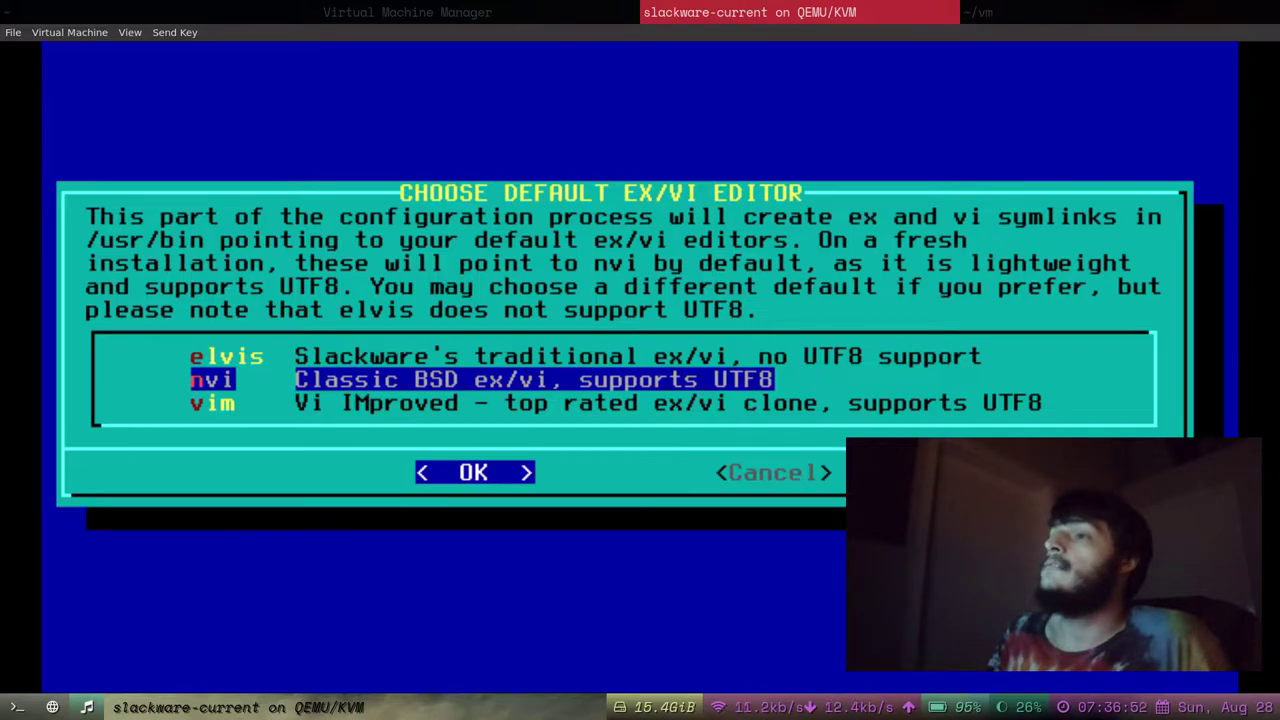
key("Down")
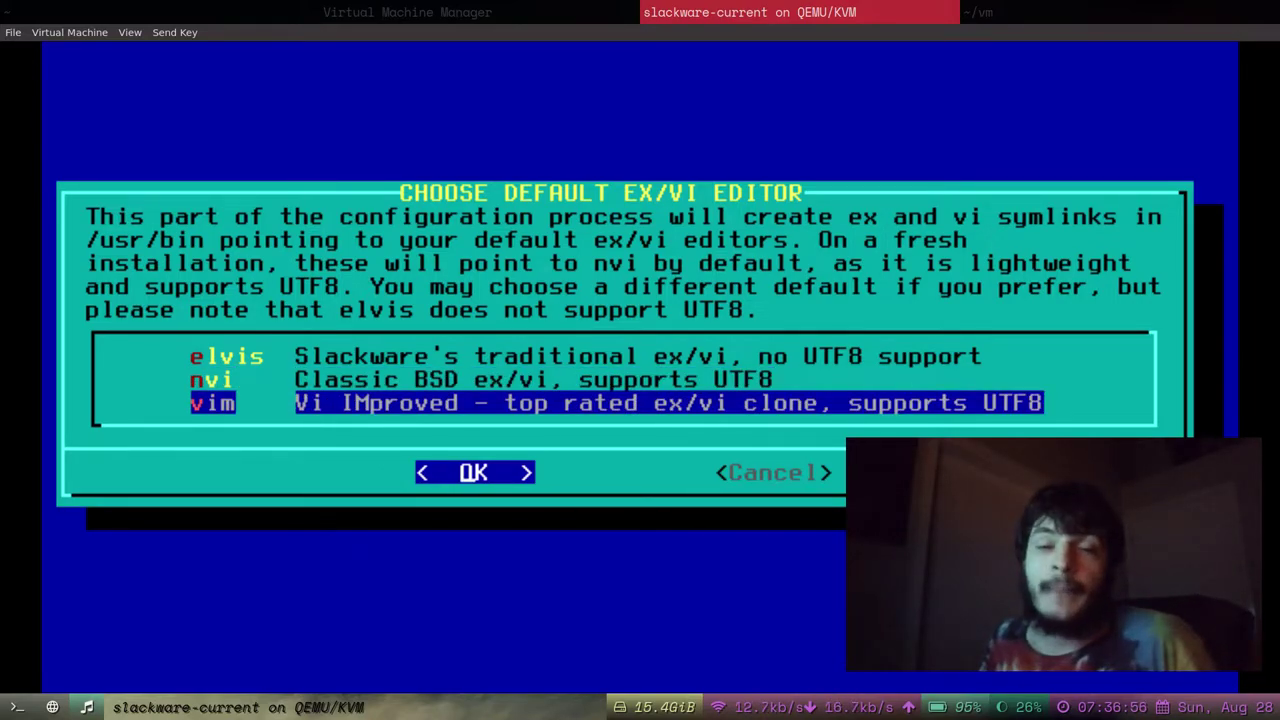
key("Return")
Browse the window manager list through fluxbox, blackbox, WindowMaker, fvwm2 and twm.
key("Down")
key("Down")
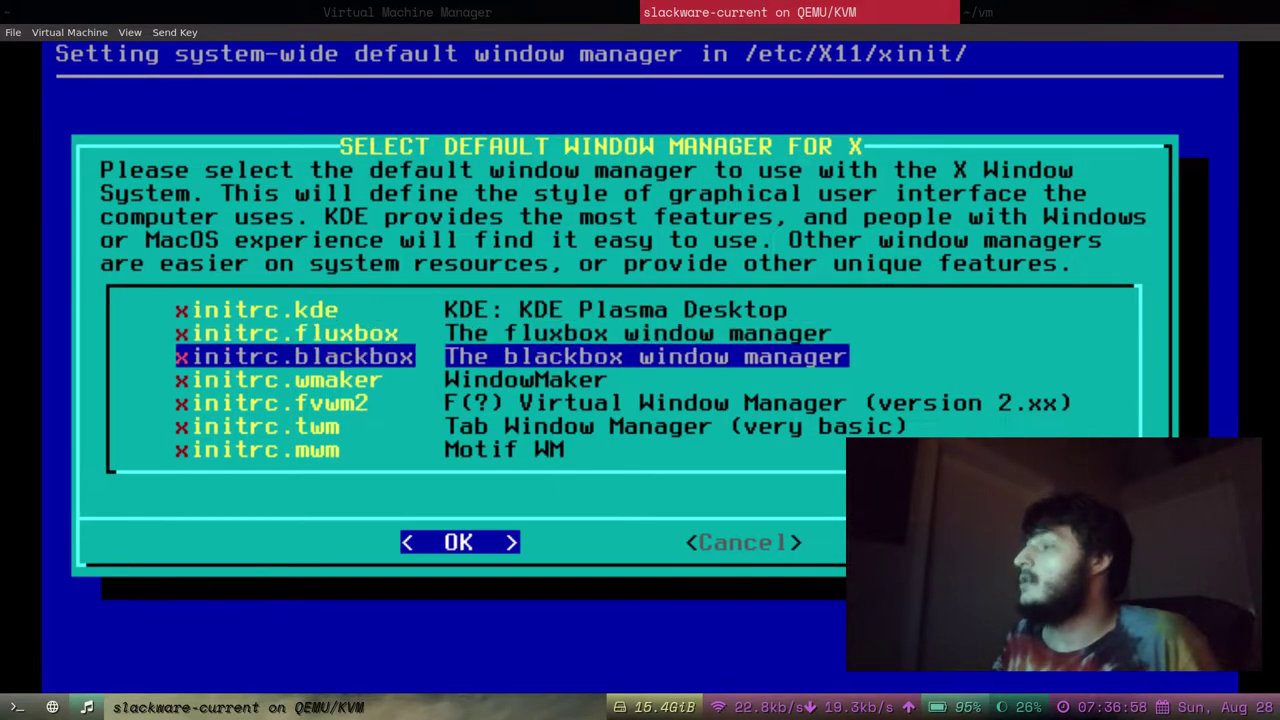
key("Up")
key("Up")
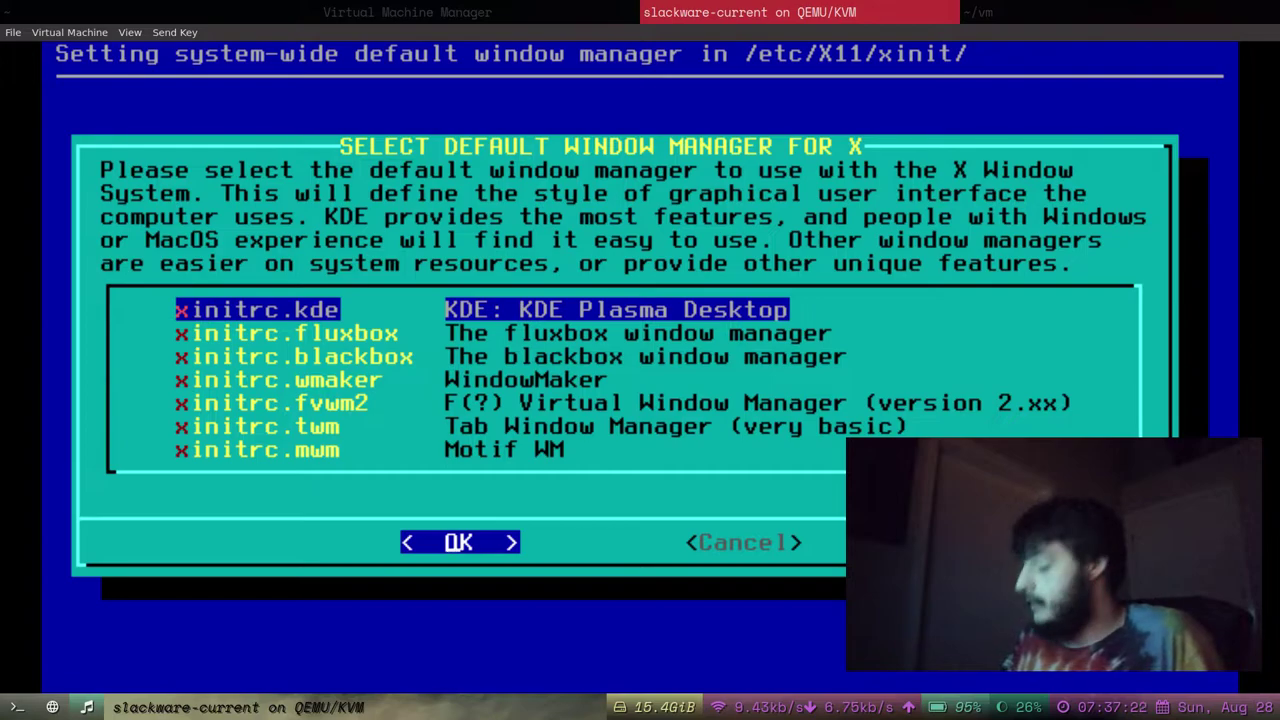
key("Down")
key("Down")
key("Down")
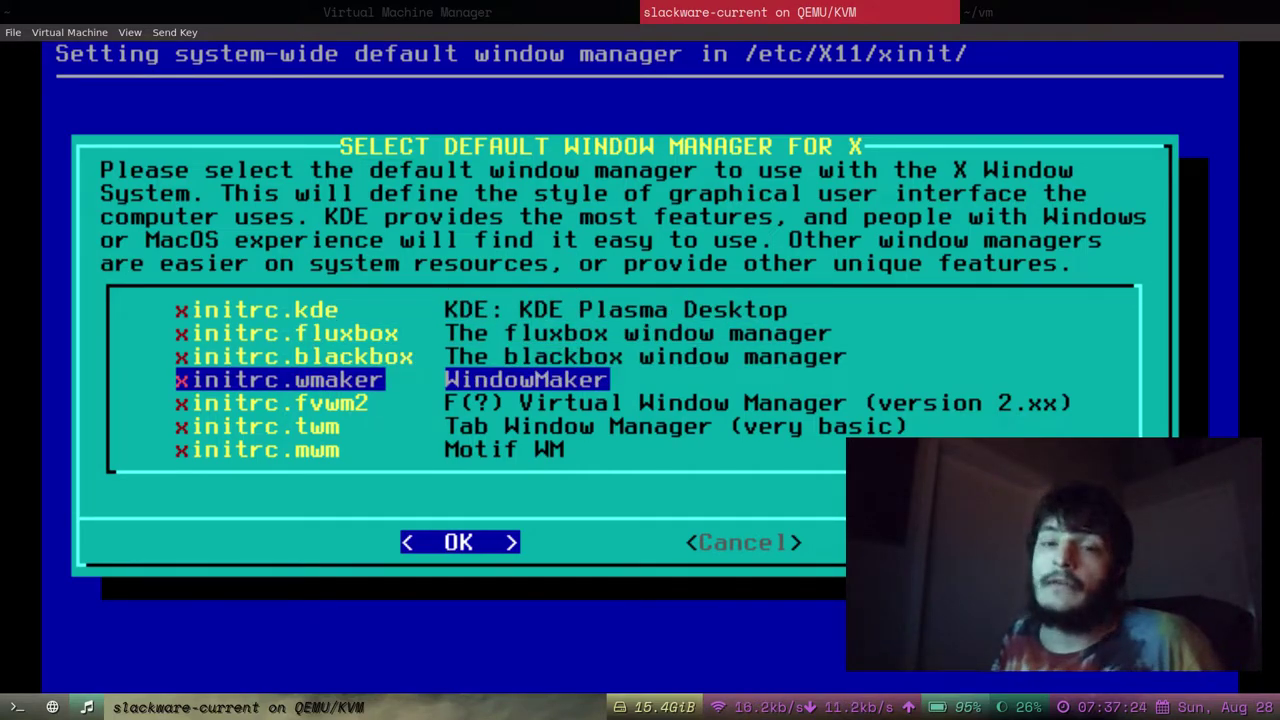
key("Up")
key("Up")
key("Up")
key("Down")
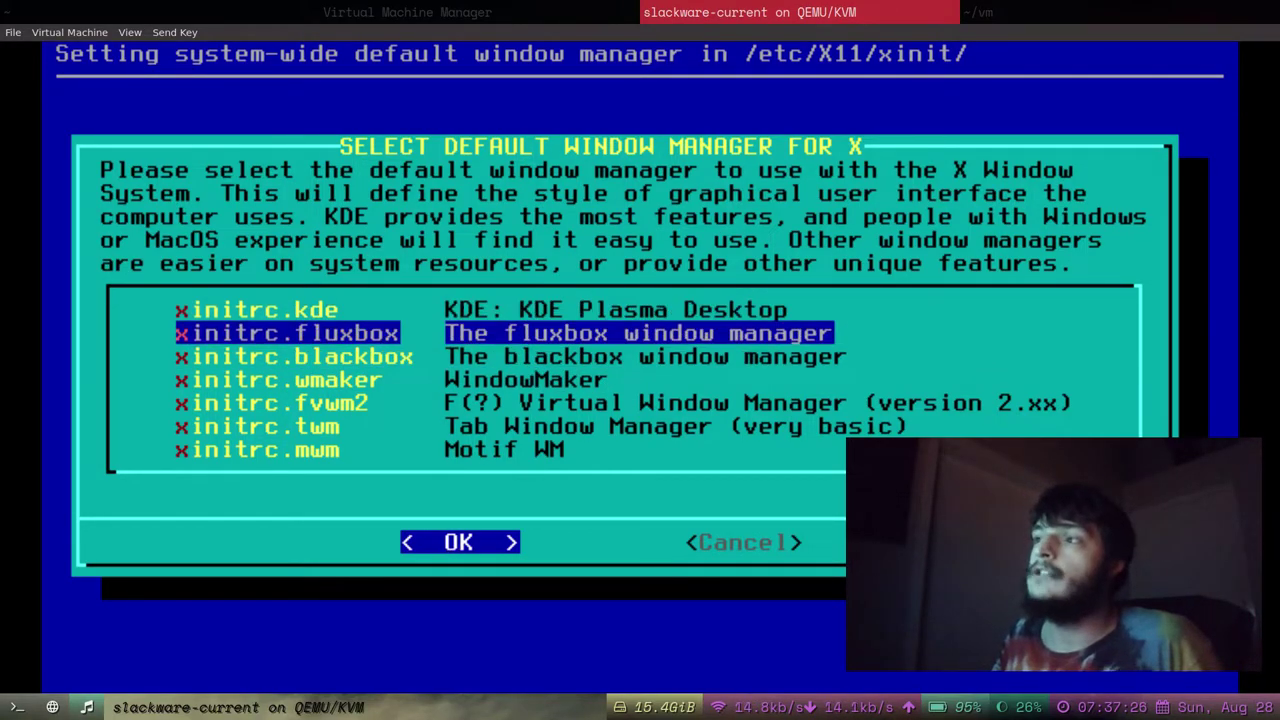
key("Down")
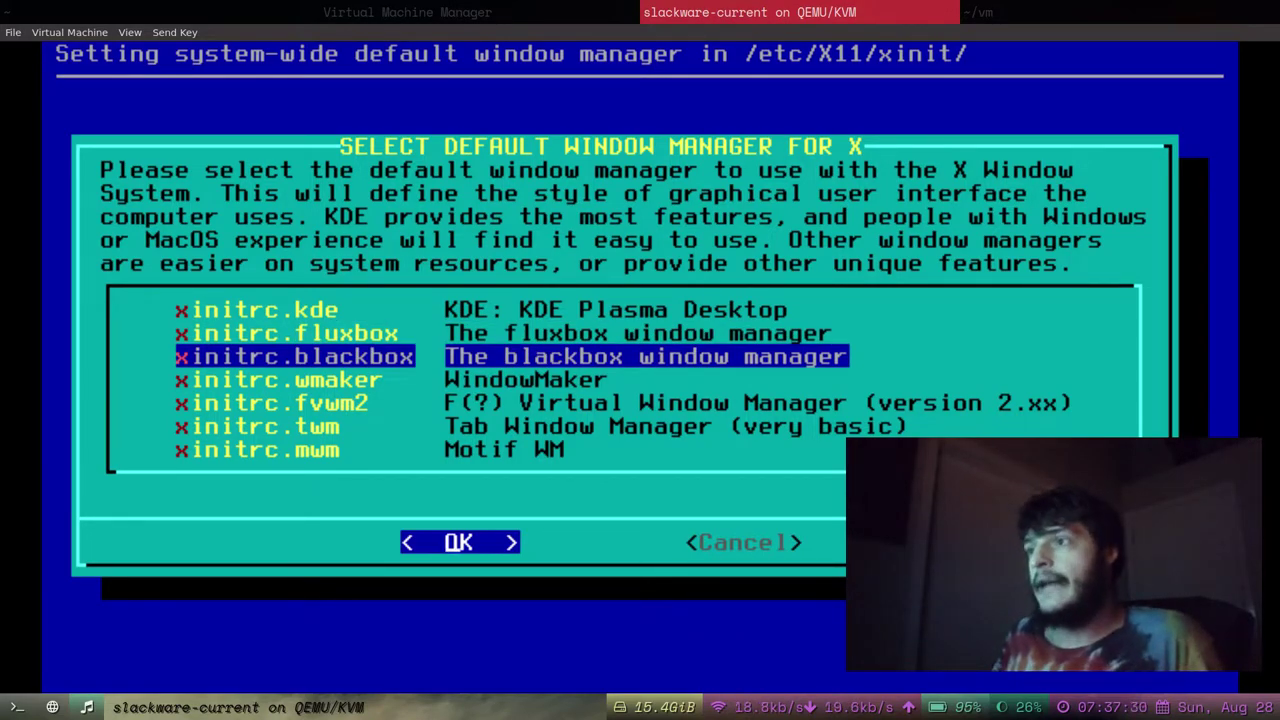
key("Down")
key("Down")
key("Up")
key("Down")
key("Down")
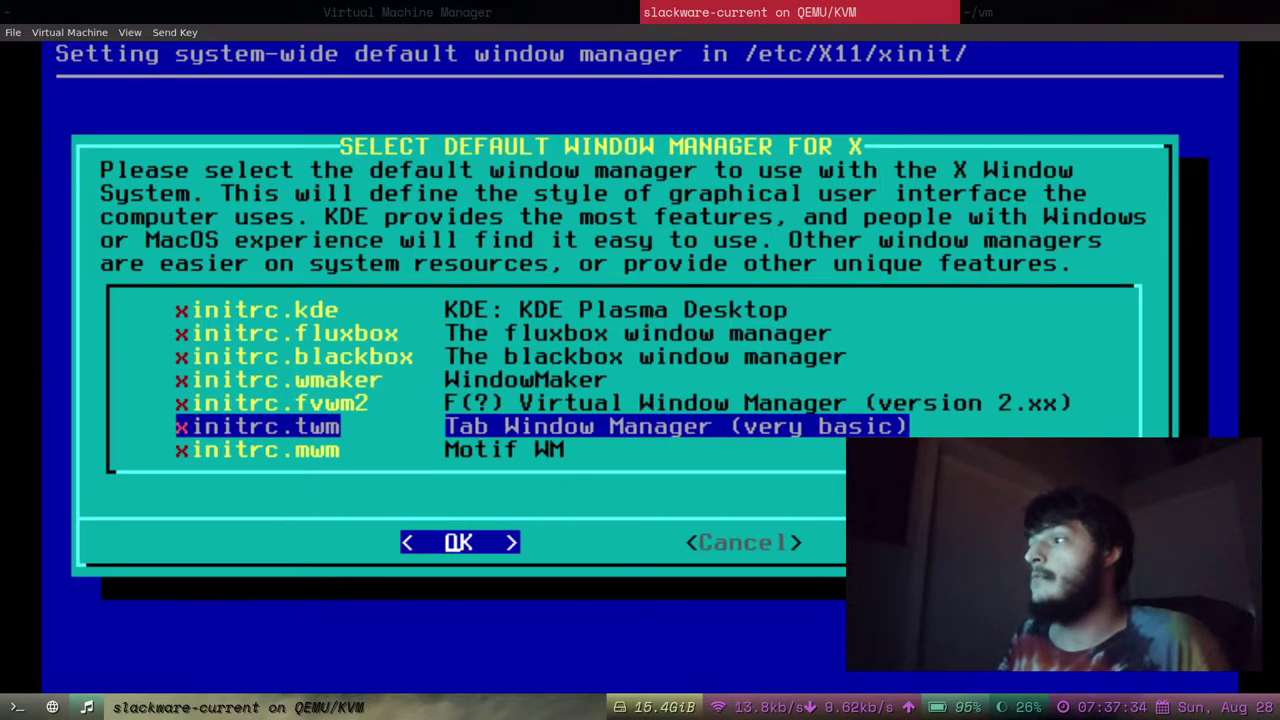
key("Up")
key("Down")
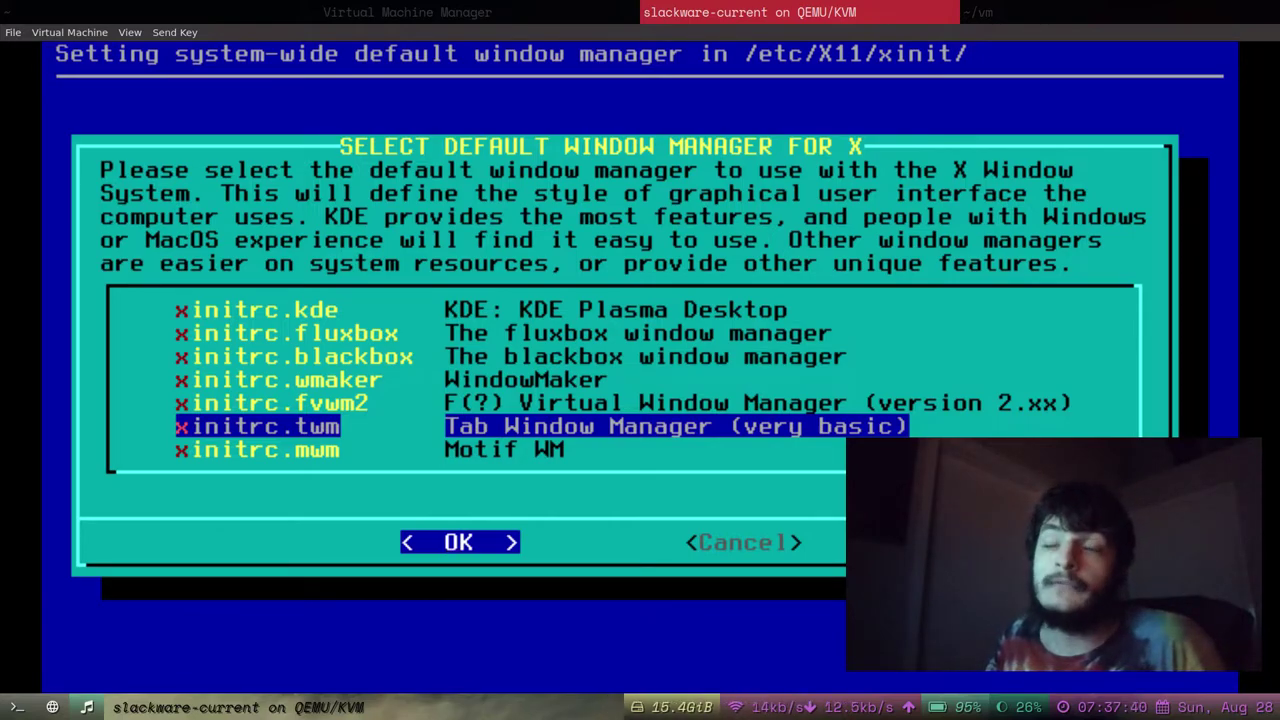
Return to initrc.kde and confirm KDE Plasma Desktop as the X window manager.
key("Up")
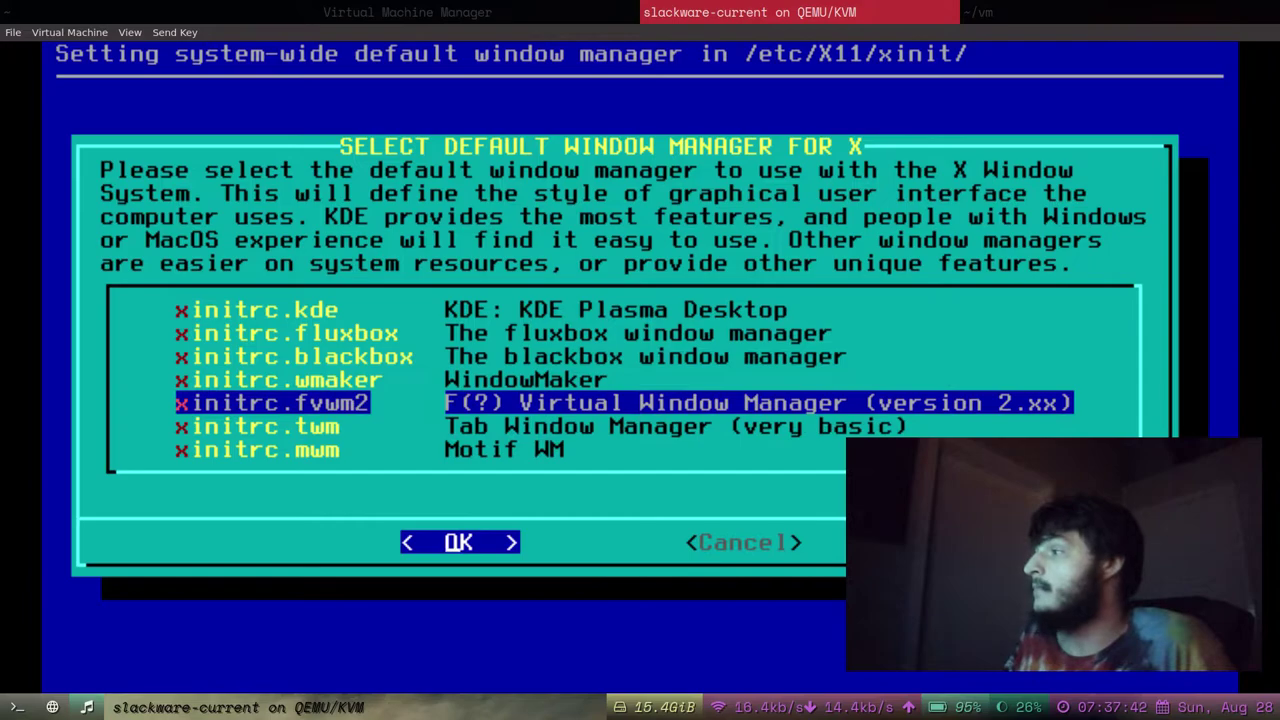
key("Up")
key("Down")
key("Down")
key("Up")
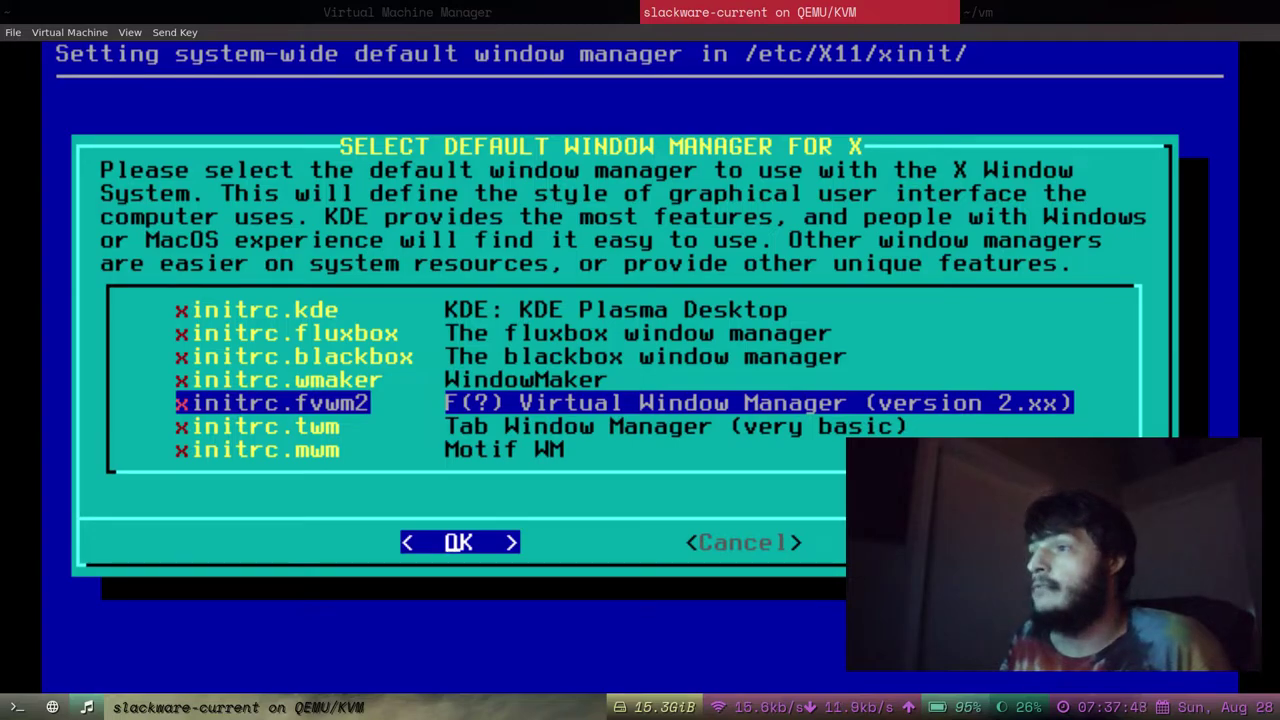
key("Up")
key("Up")
key("Up")
key("Up")
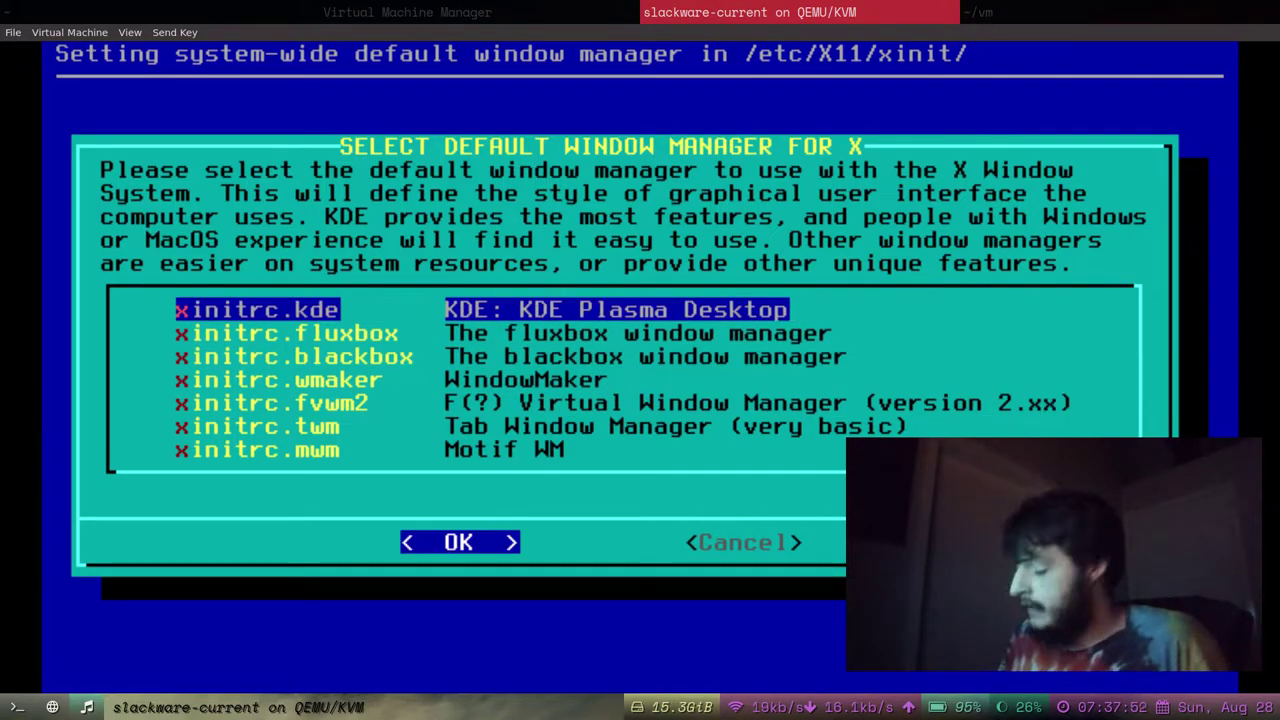
key("Right")
key("Left")
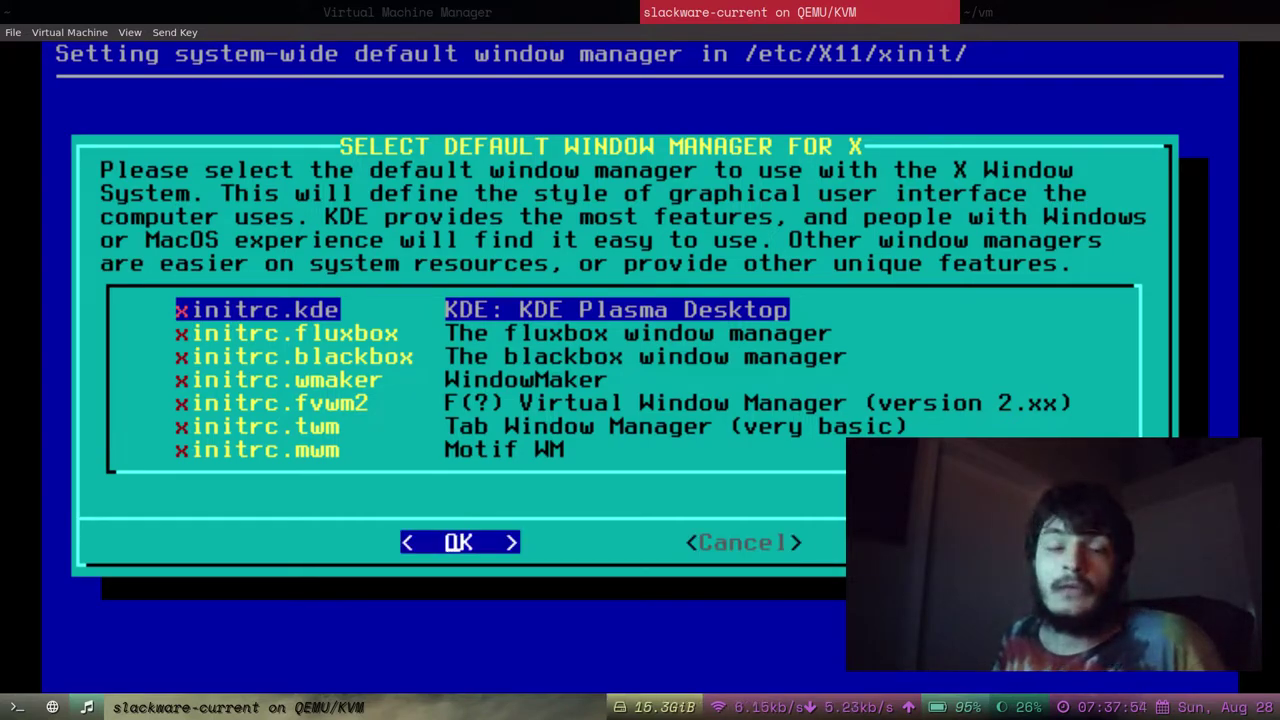
key("Return")
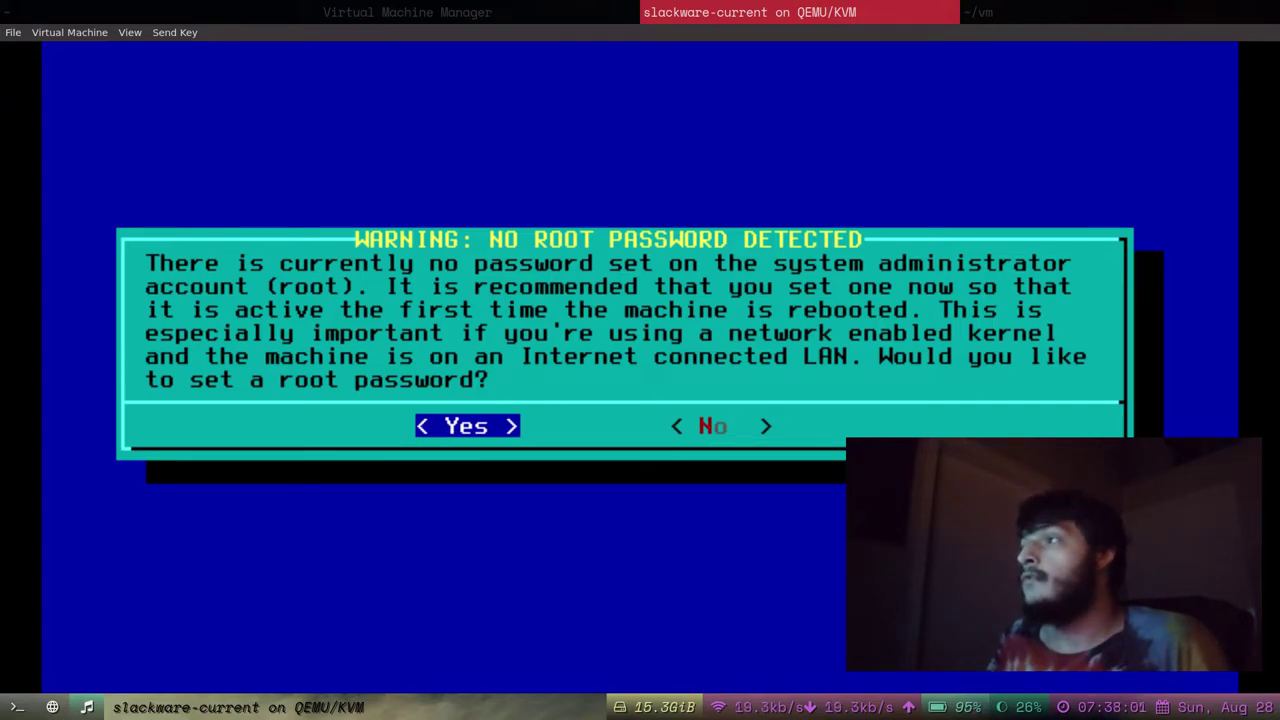
Agree to set a root password and enter the password twice.
key("Right")
key("Left")
key("Return")
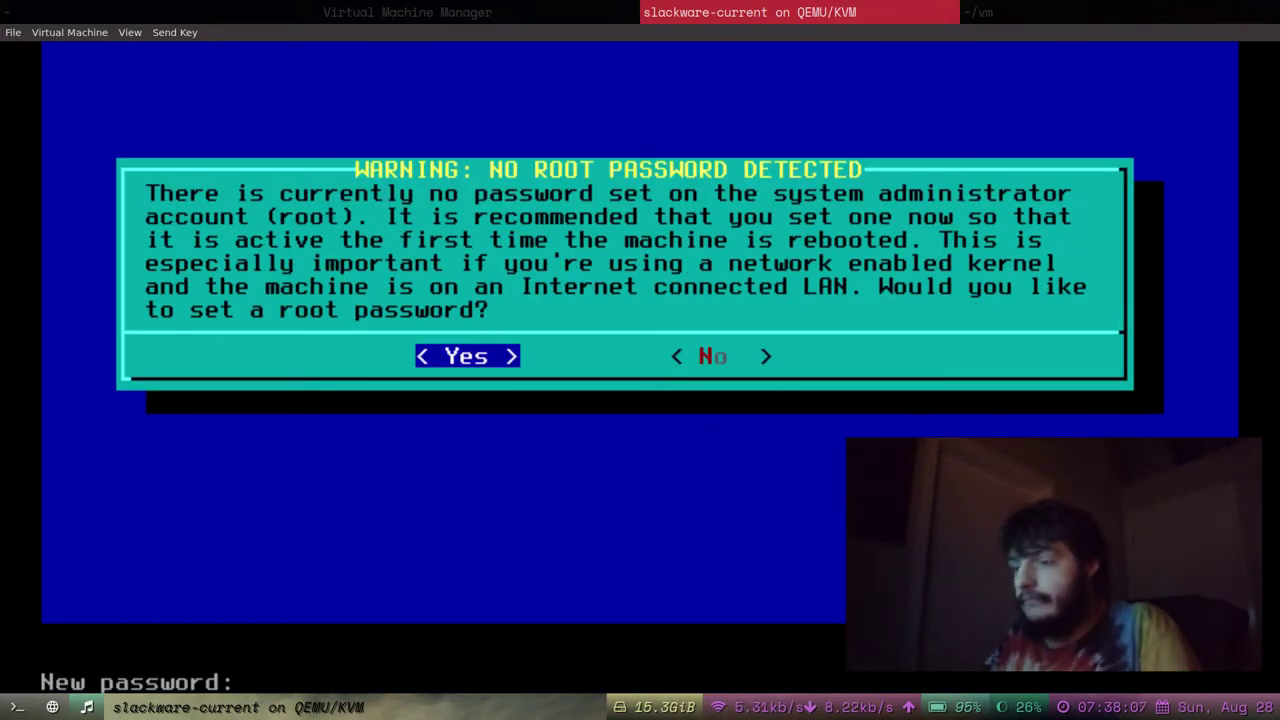
key("Return")
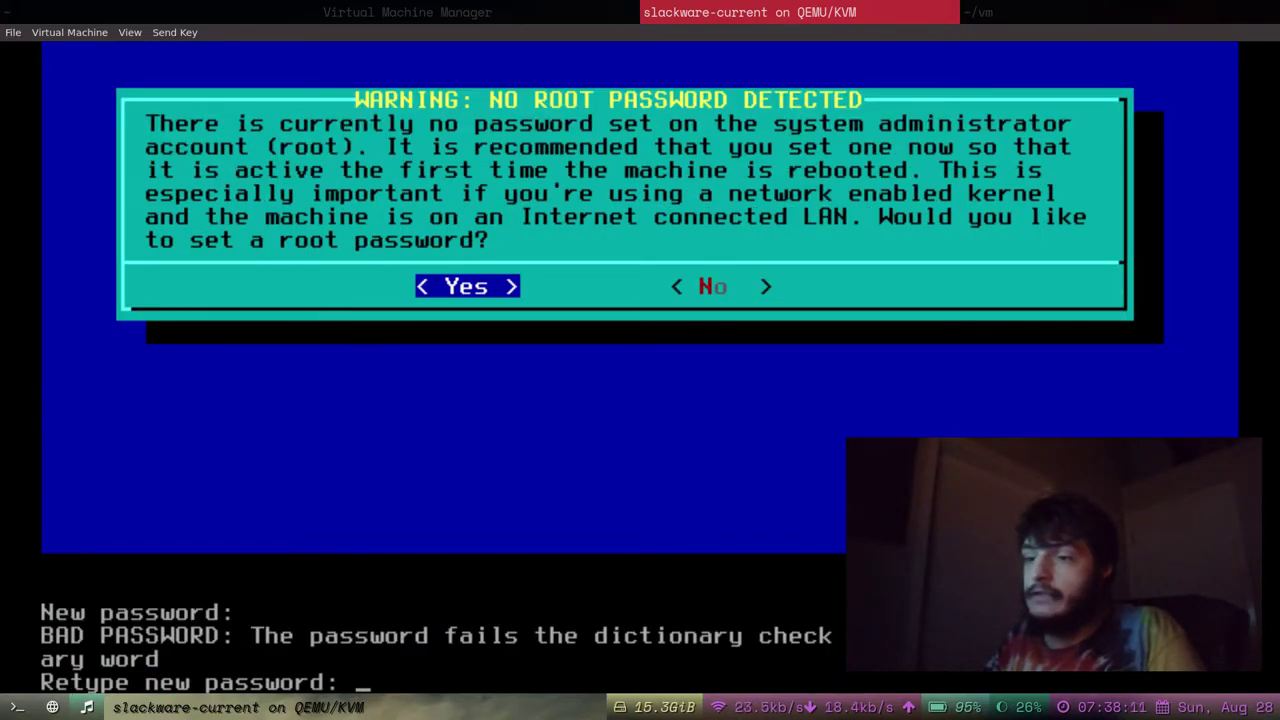
key("Return")
key("Return")
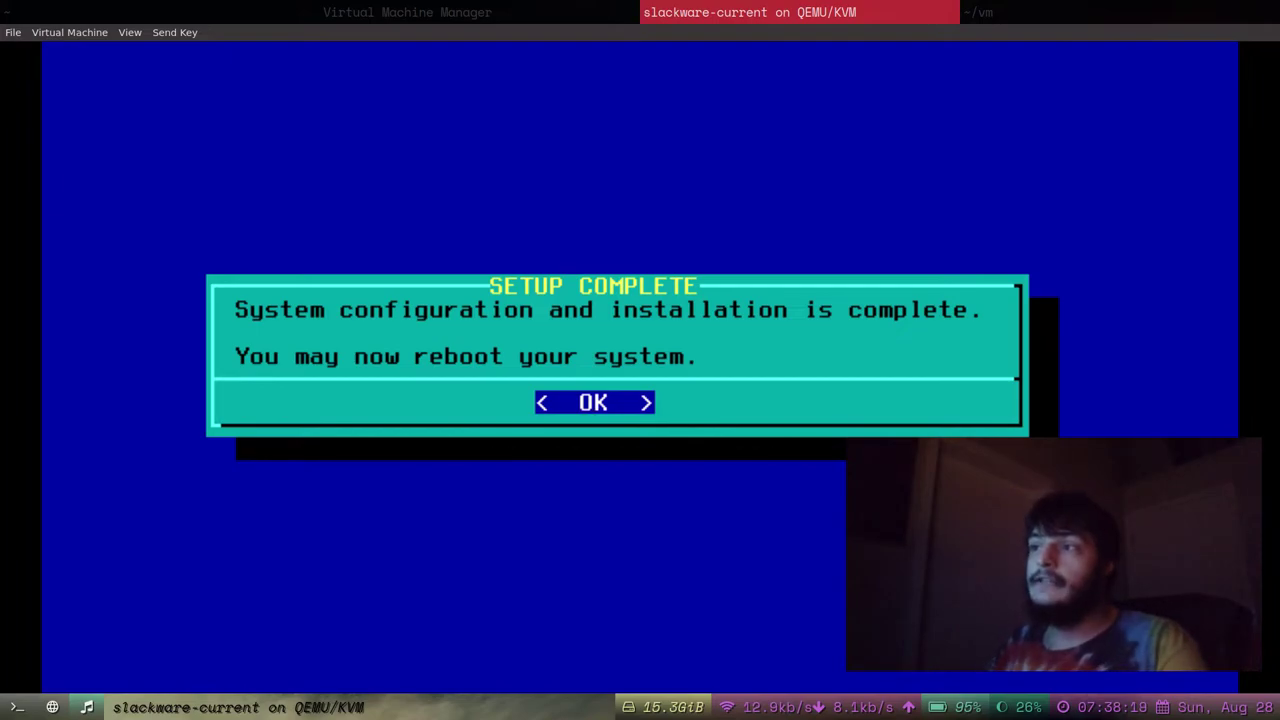
Dismiss the Setup Complete notice and choose EXIT in the Slackware setup menu.
key("Return")
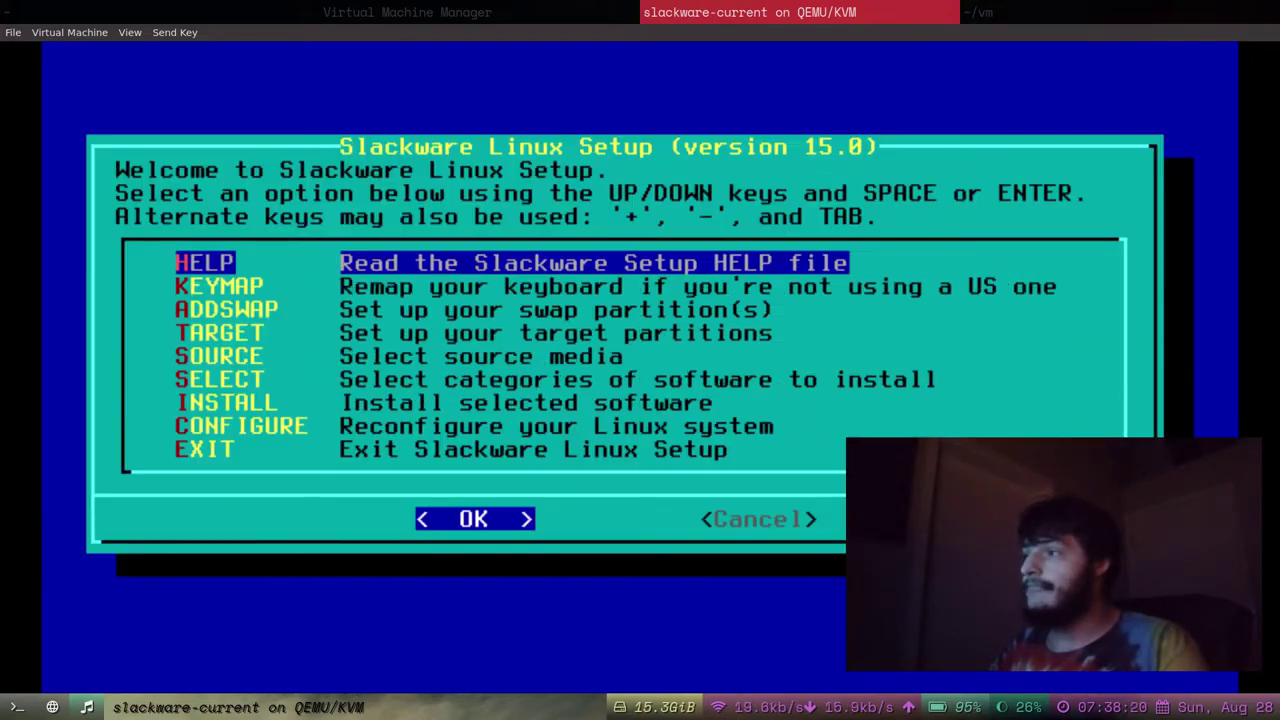
key("Down")
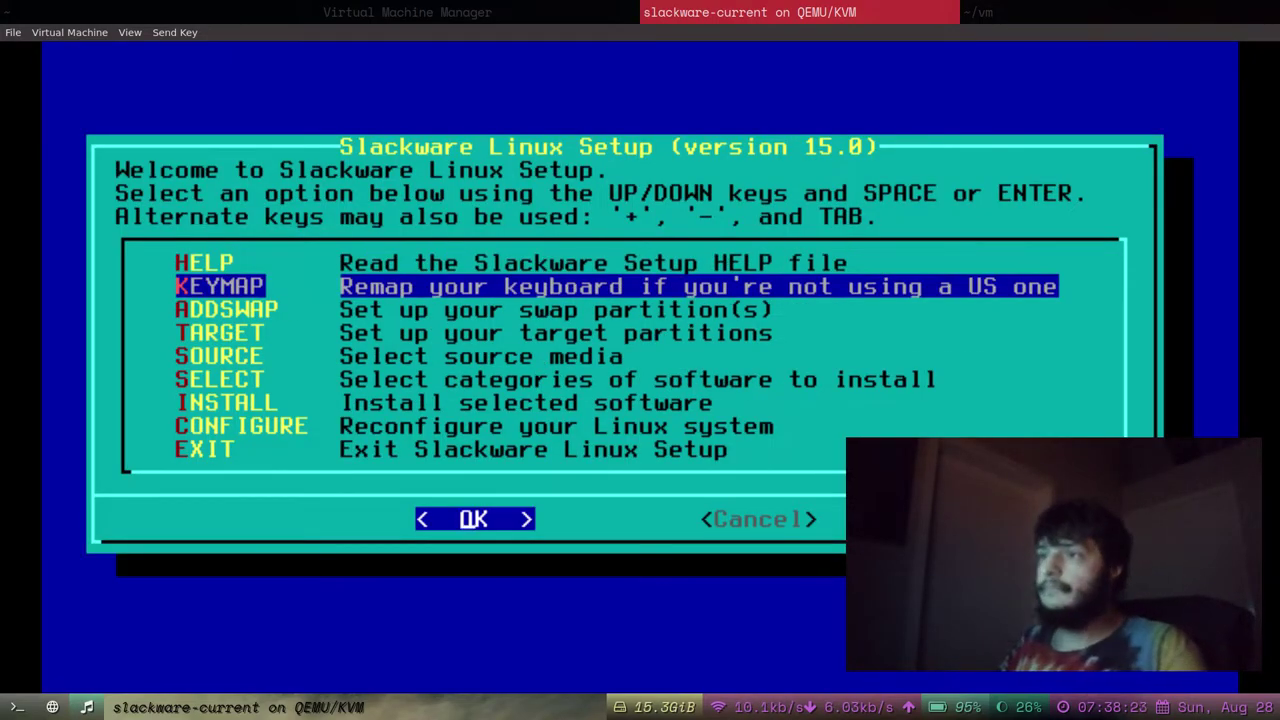
key("Up")
key("Down")
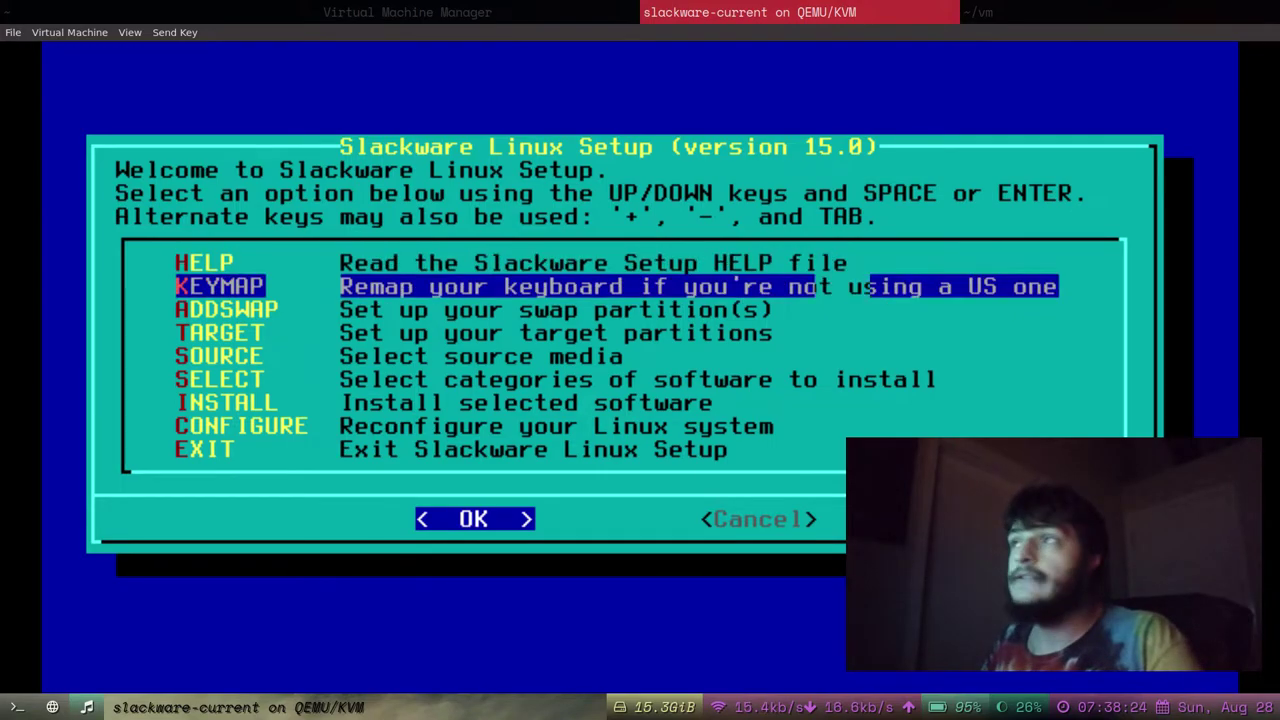
key("Down")
key("Down")
key("Up")
key("Up")
key("Up")
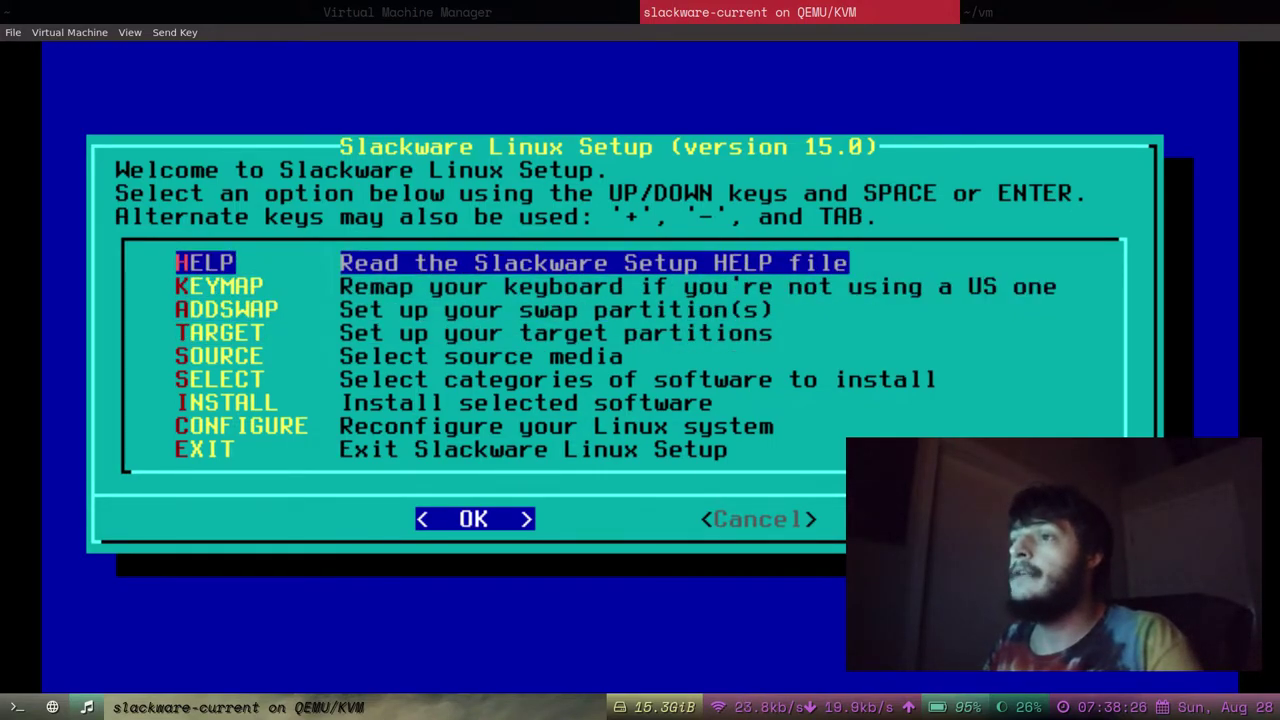
key("Down")
key("Down")
key("Down")
key("Down")
key("Down")
key("Down")
key("Down")
key("Down")
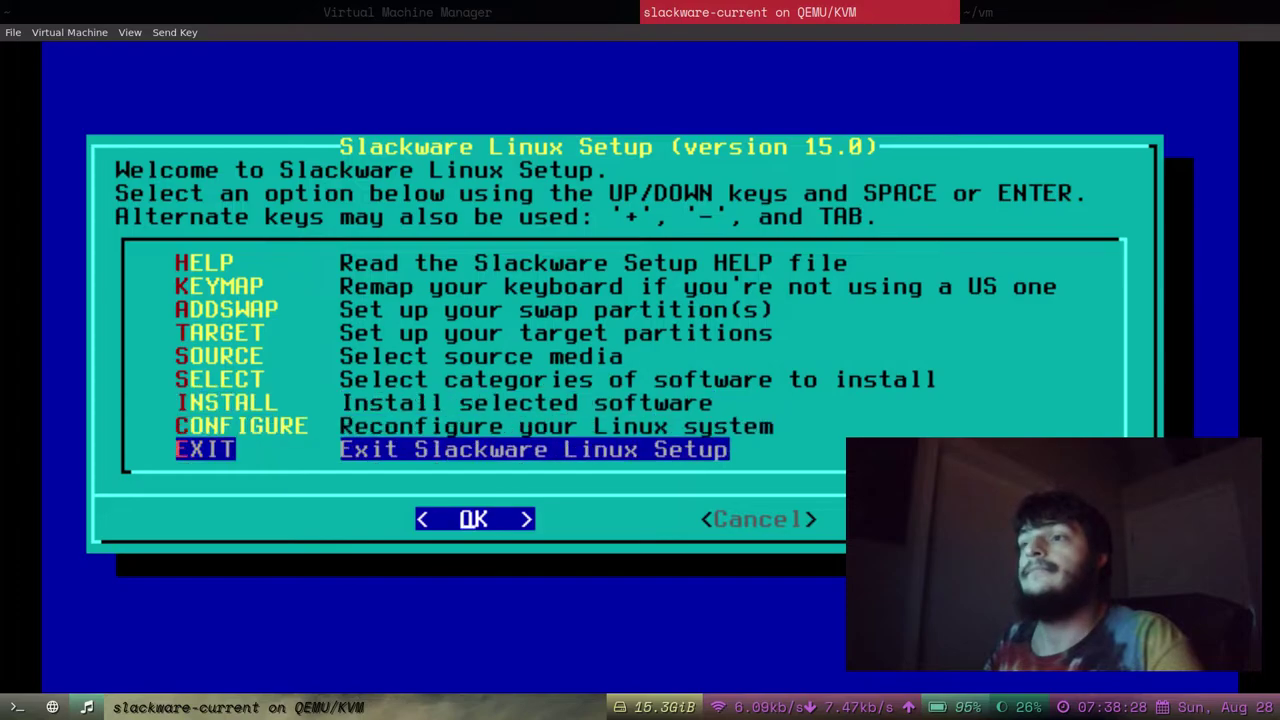
key("Up")
key("Up")
key("Down")
key("Down")
key("Right")
key("Left")
key("Up")
key("Down")
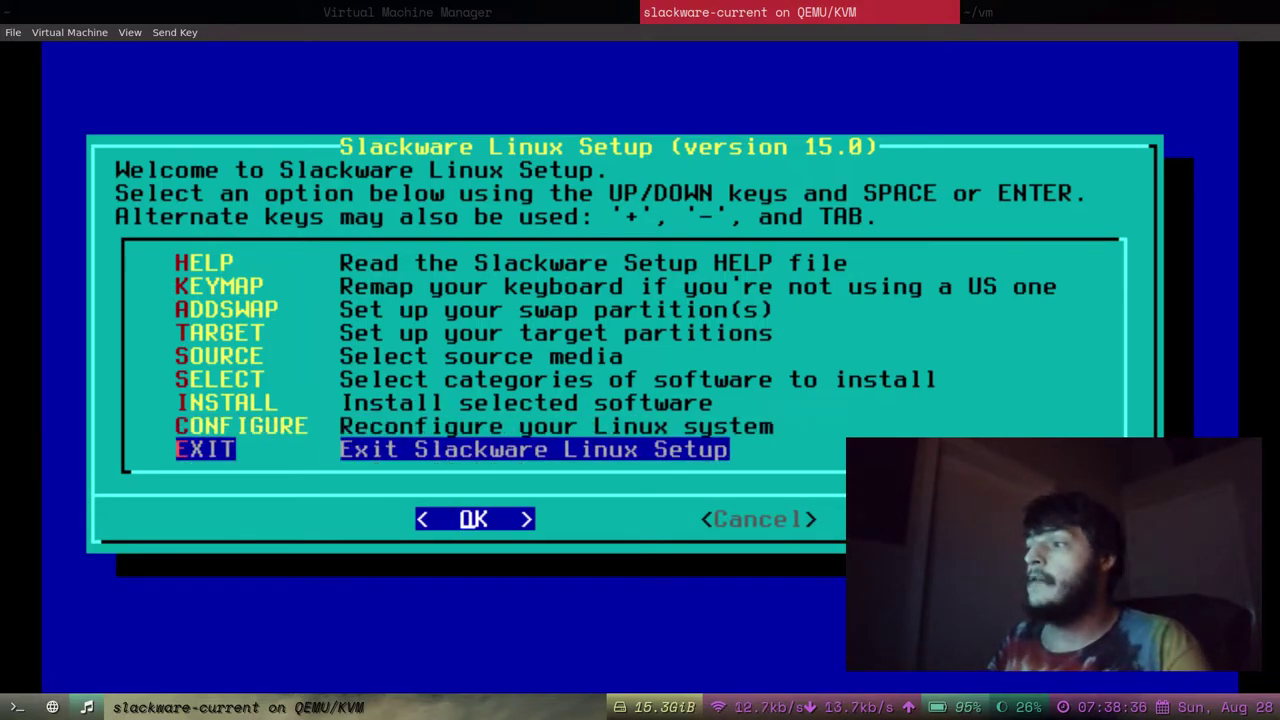
key("Return")
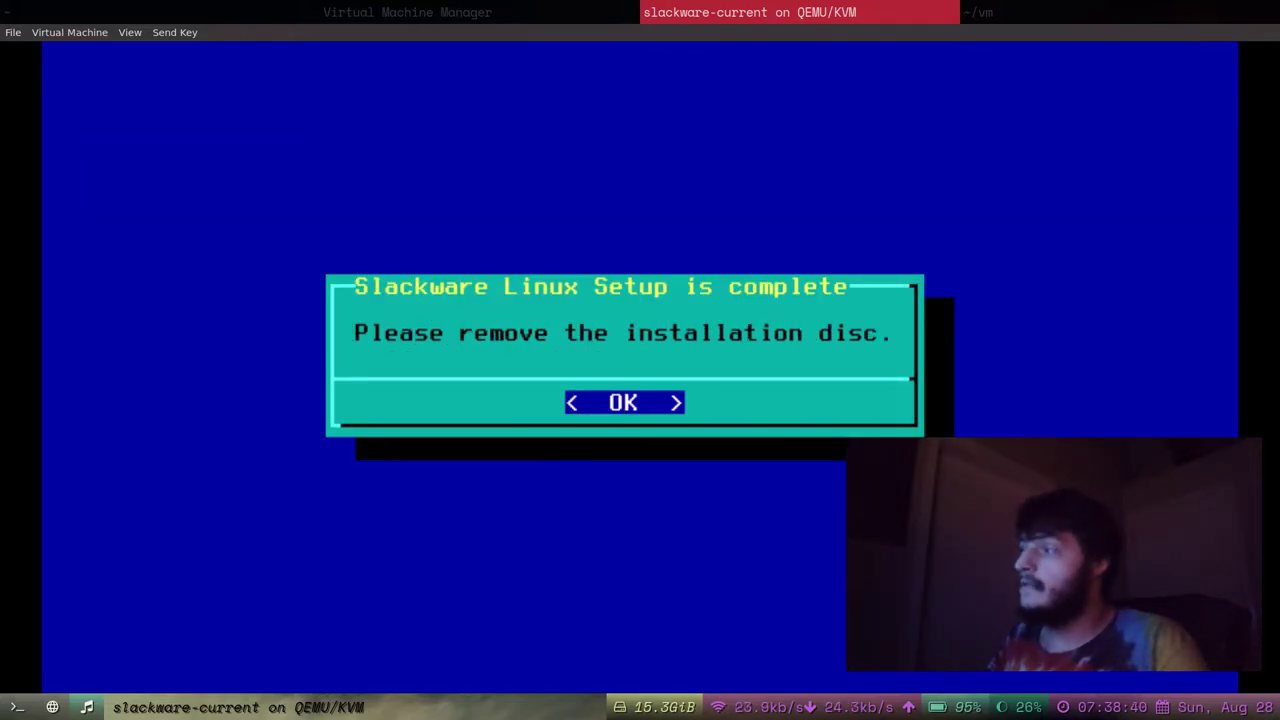
Acknowledge the remove-disc notice and choose Reboot rather than power off.
key("Return")
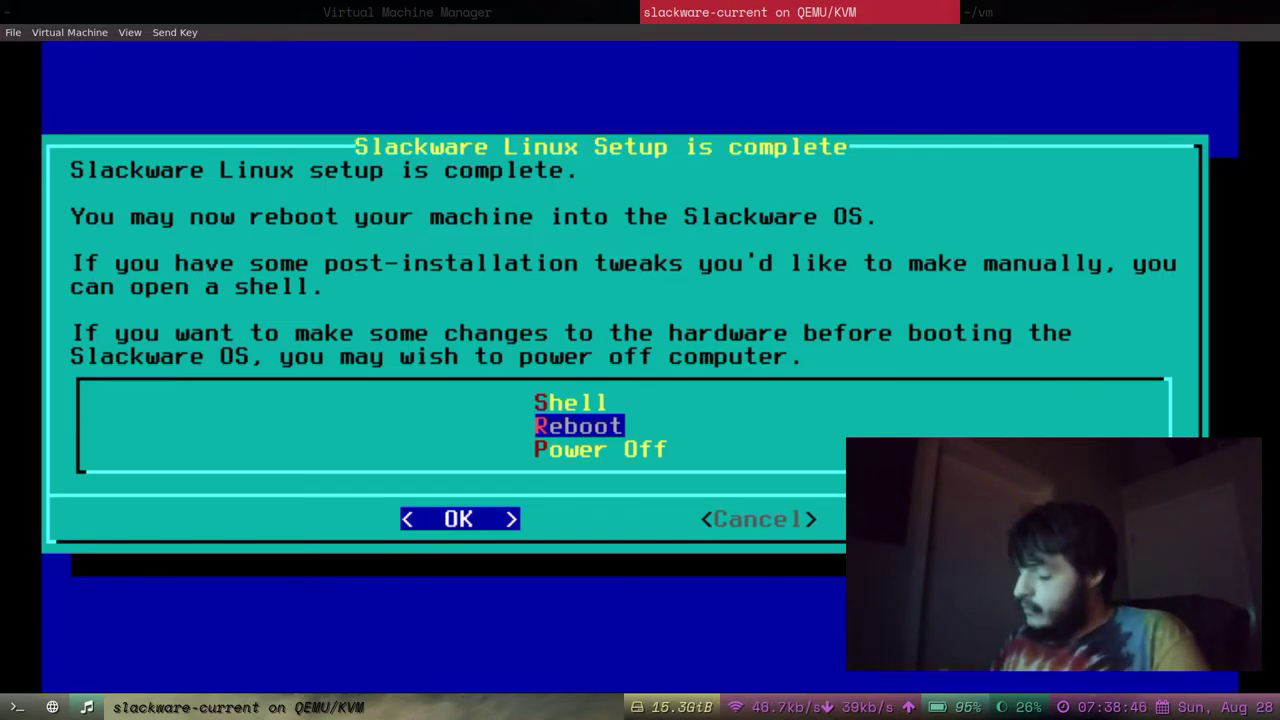
key("Down")
key("Up")
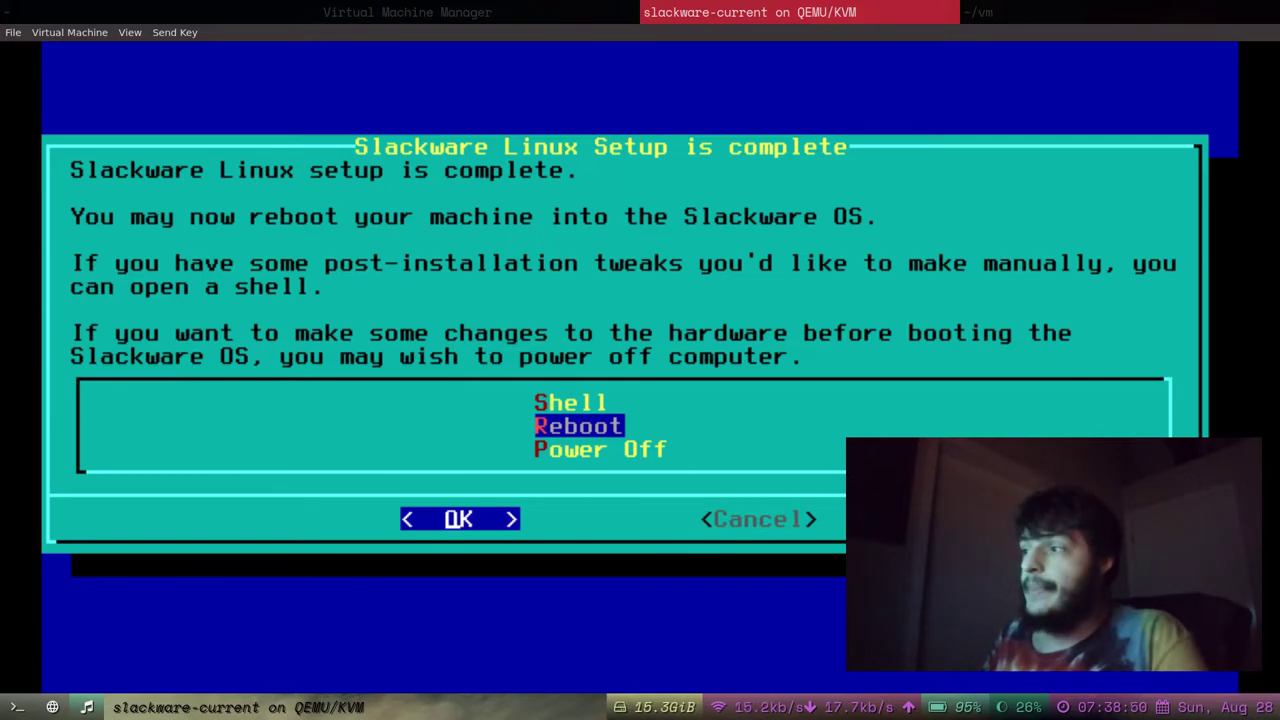
key("Return")
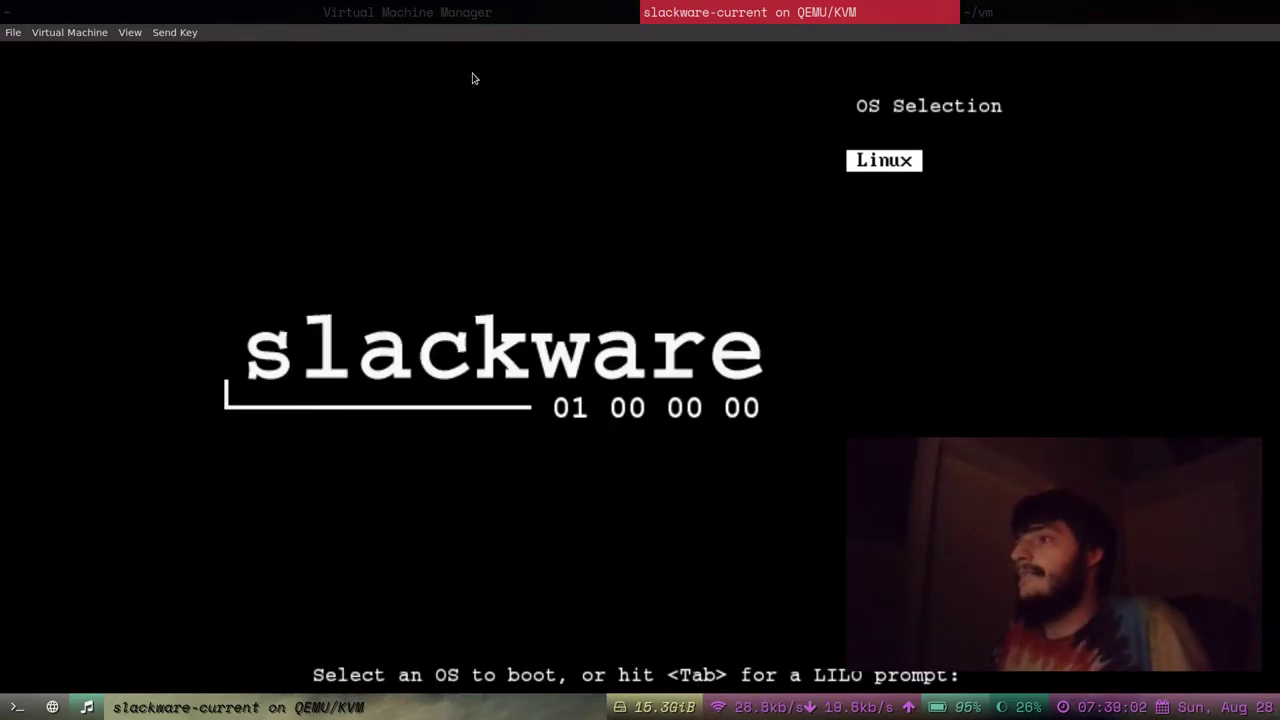
Boot the Linux entry from LILO and log in as root with the root password.
left_click(740, 184)
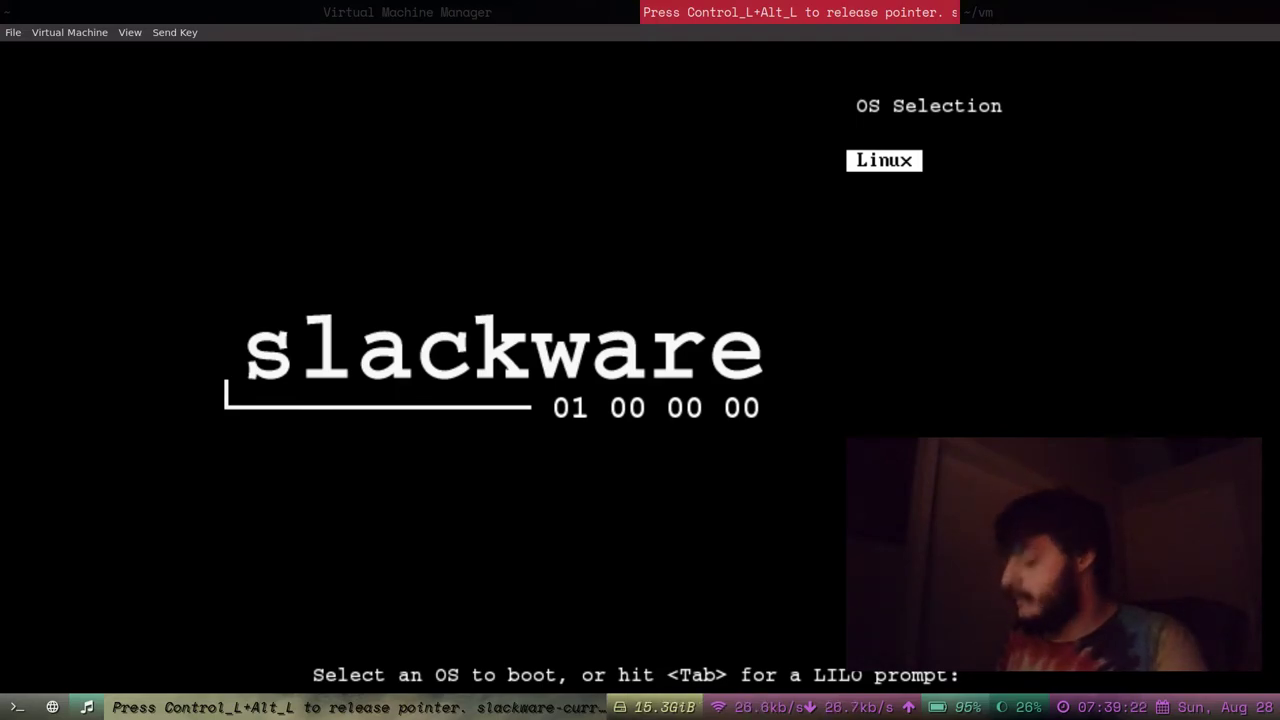
key("Return")
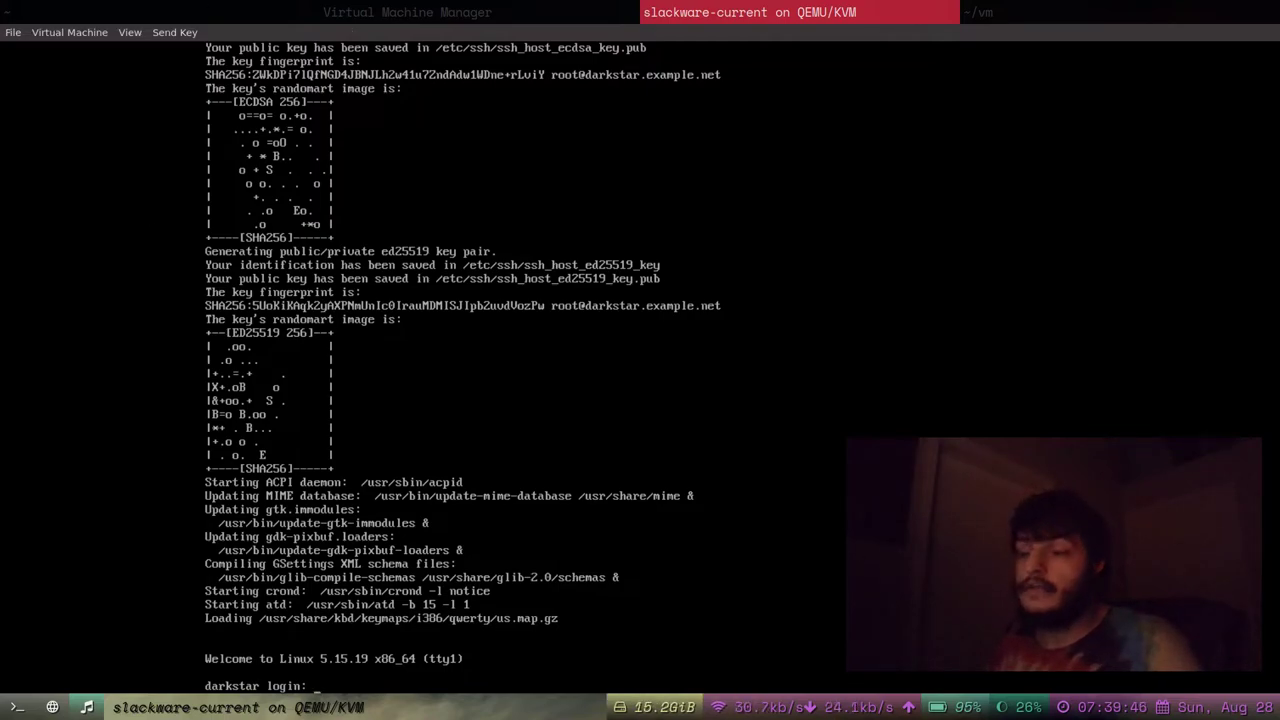
key("BackSpace")
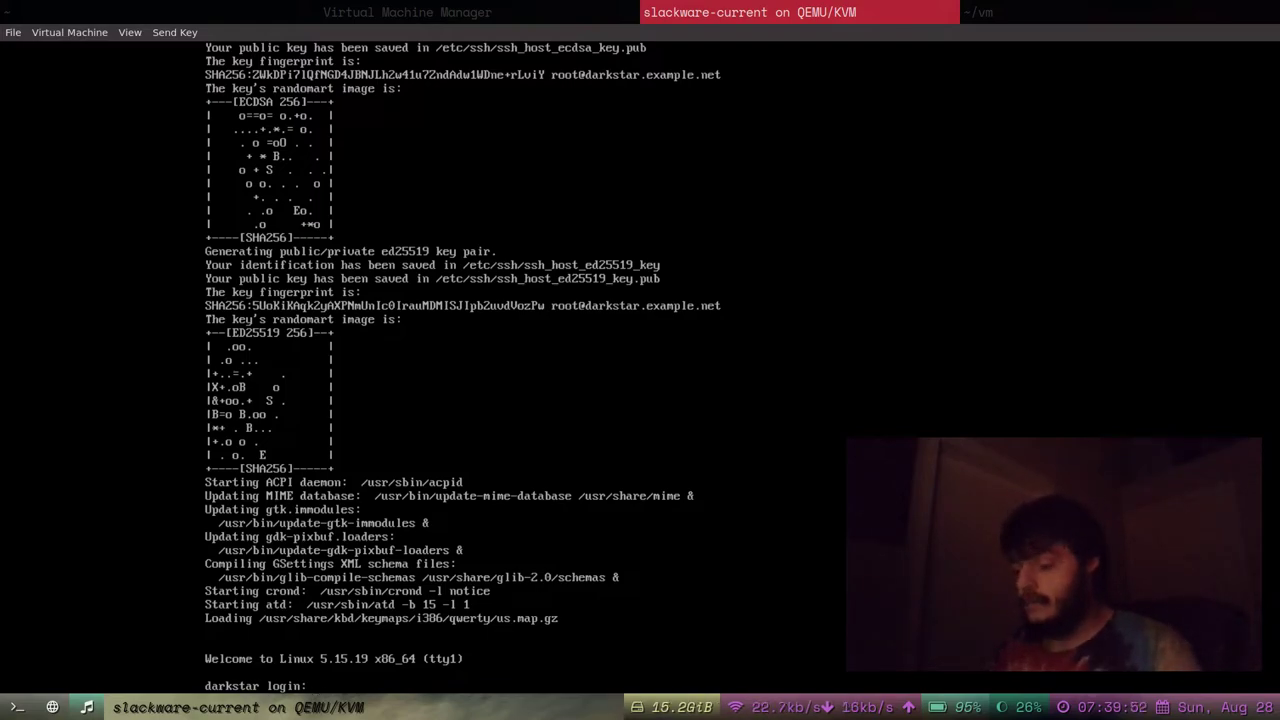
type("root")
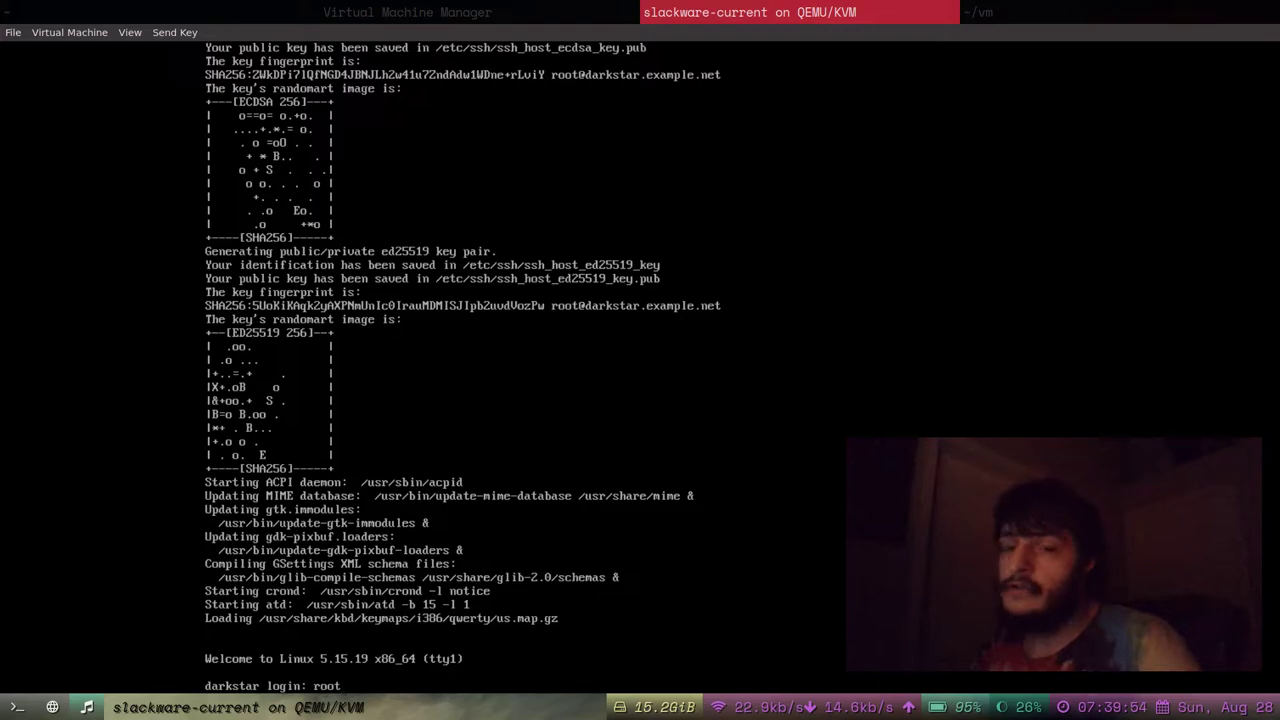
key("Return")
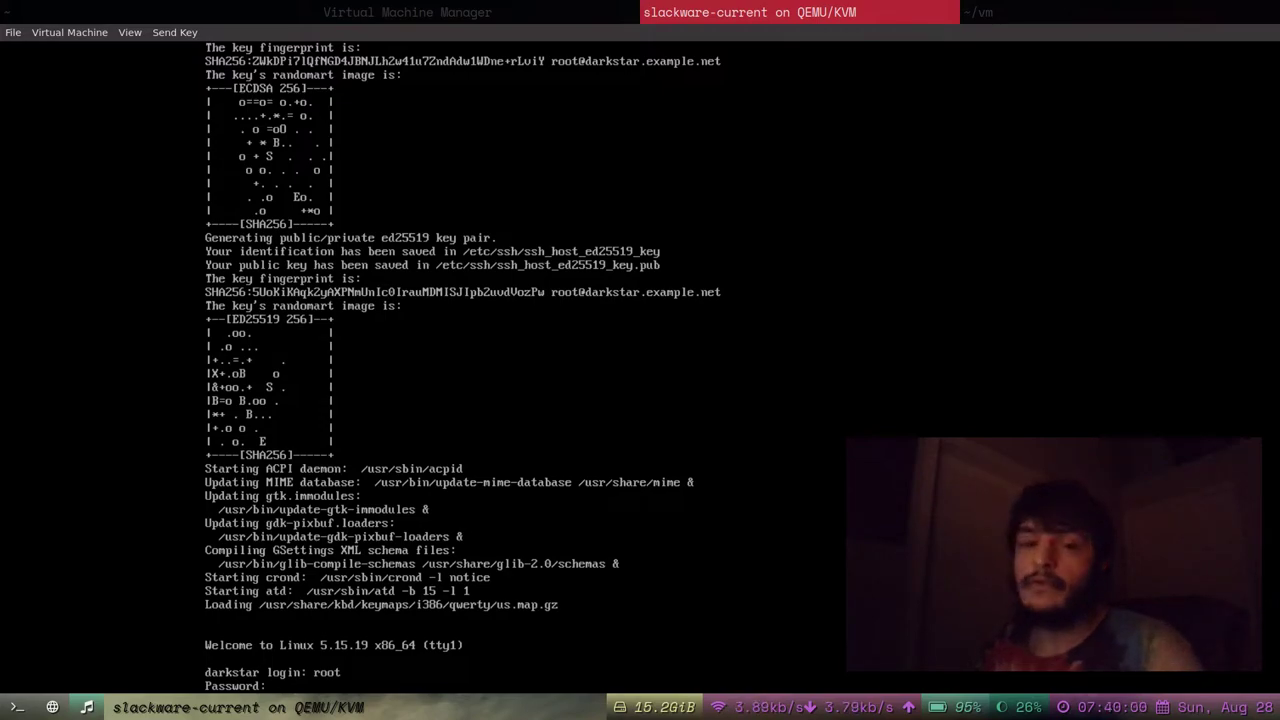
key("Return")
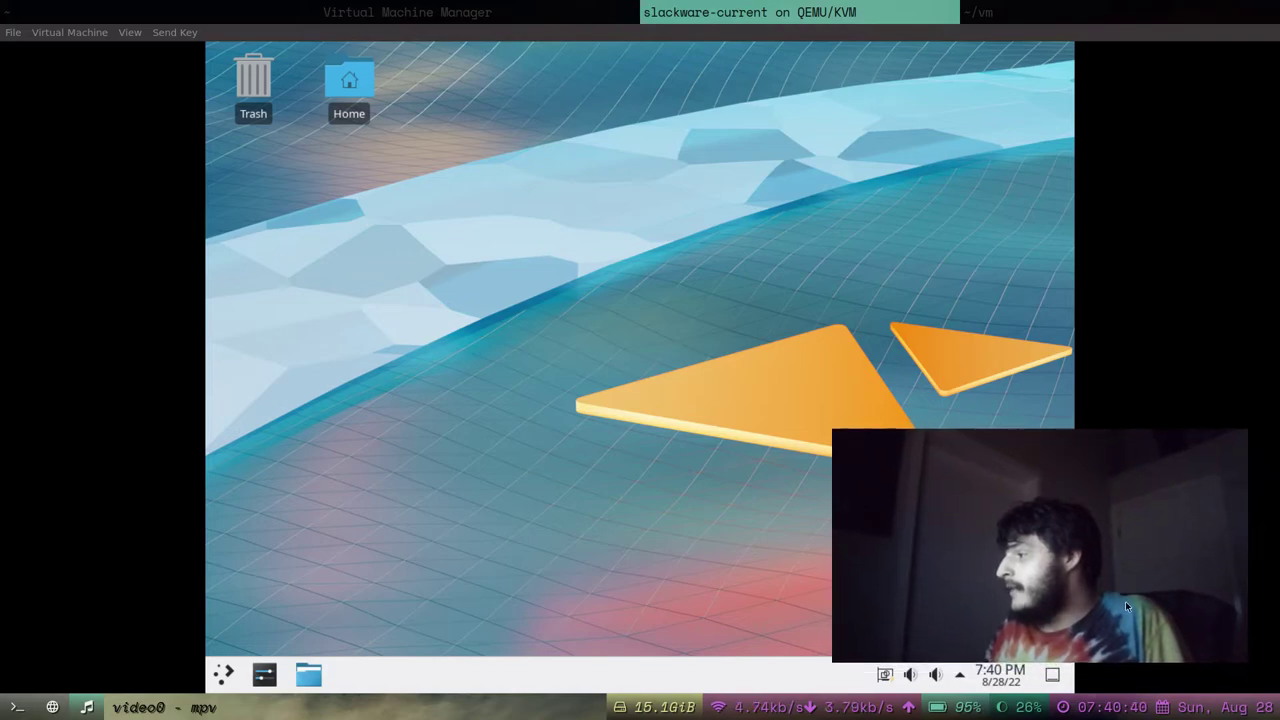
View the Home folder in Dolphin, close it, then launch System Settings from the taskbar.
left_click_drag(1131, 601, 1161, 607)
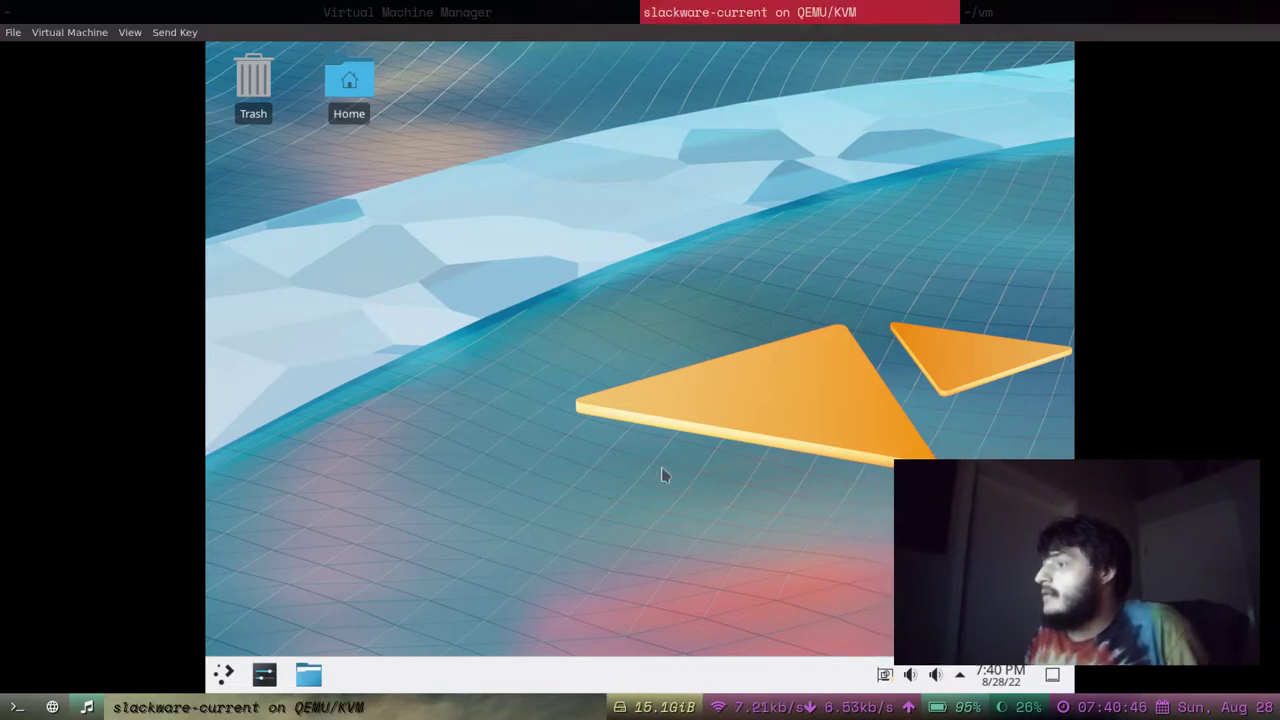
left_click(359, 92)
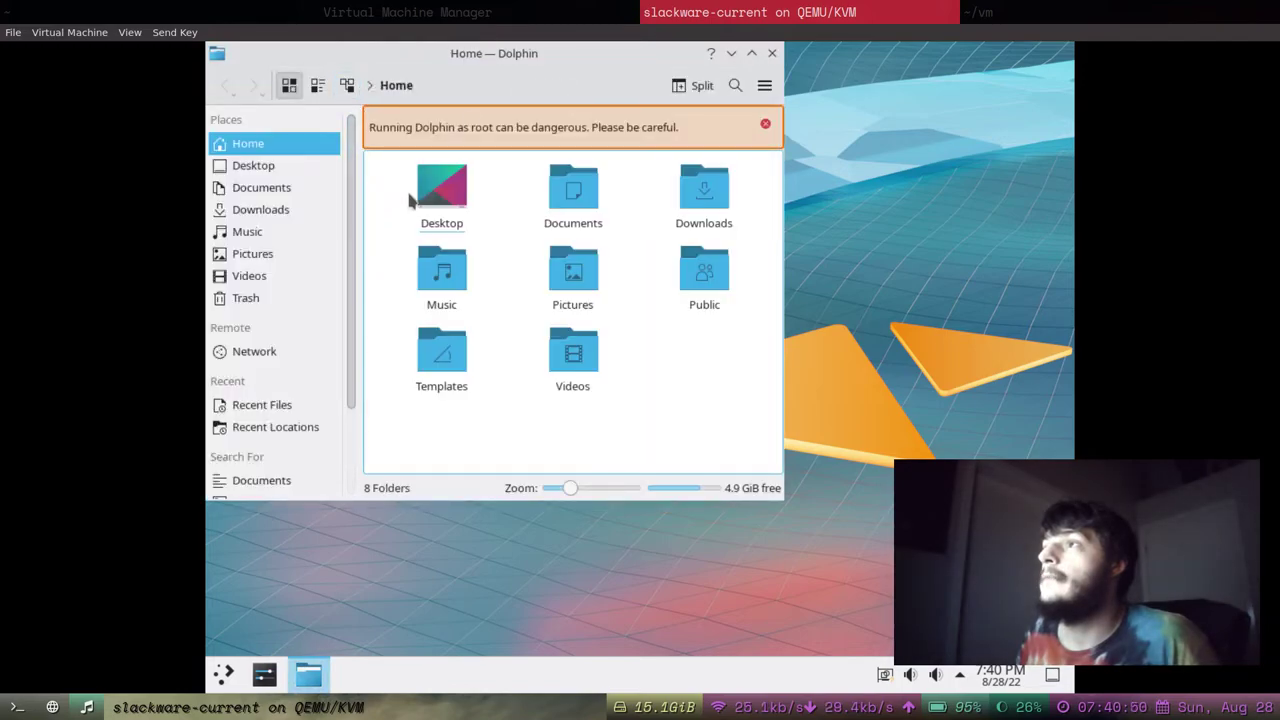
left_click_drag(577, 50, 698, 132)
left_click(893, 135)
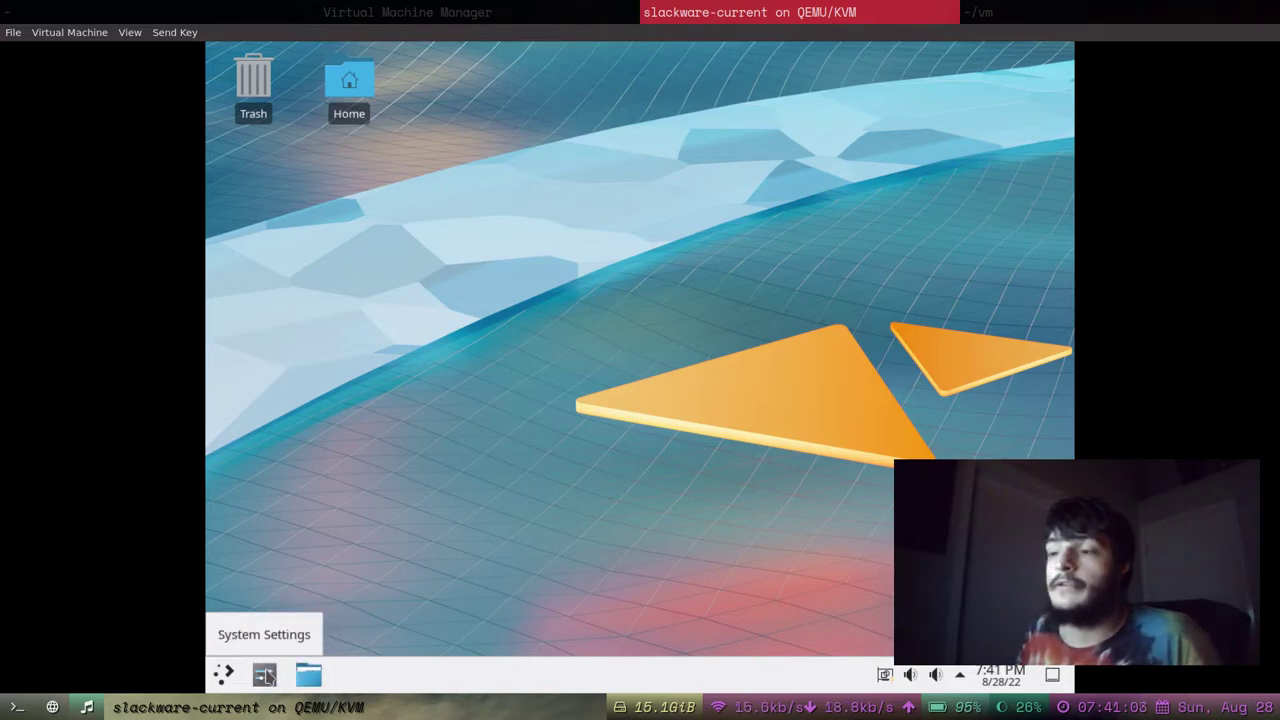
left_click(266, 676)
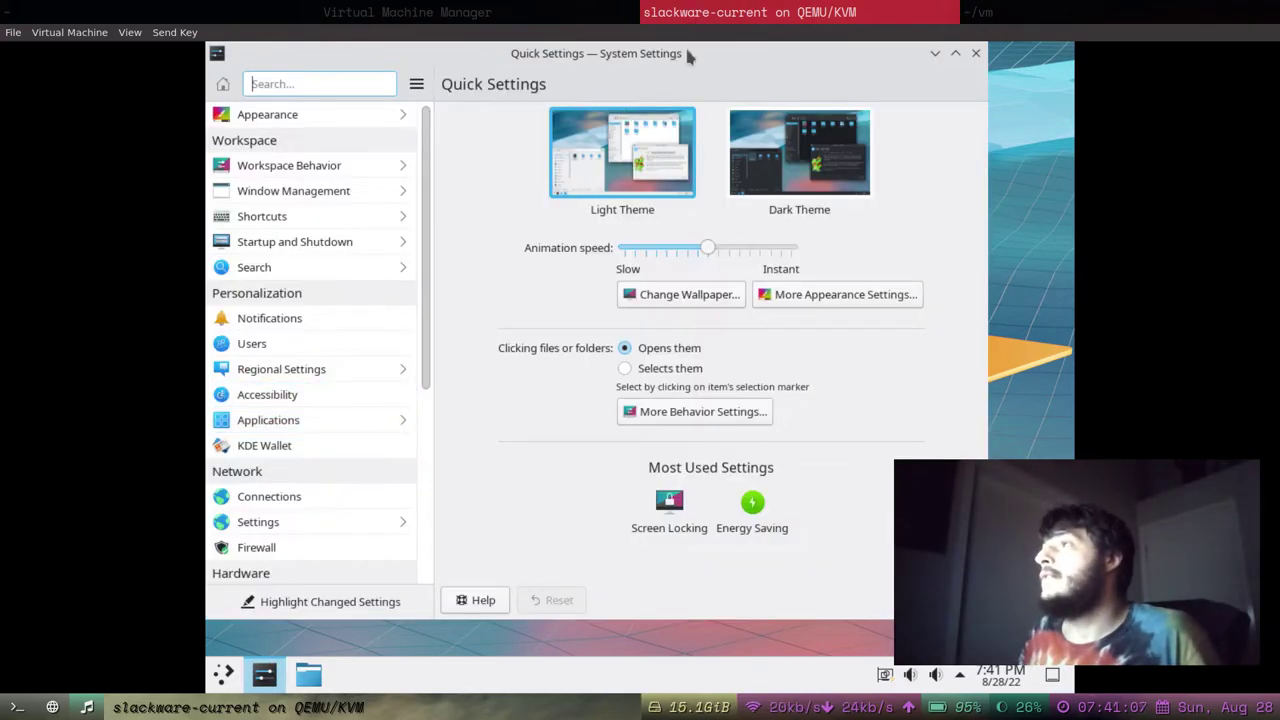
left_click_drag(691, 67, 721, 58)
Select Dark Theme in Quick Settings and apply it.
left_click(783, 168)
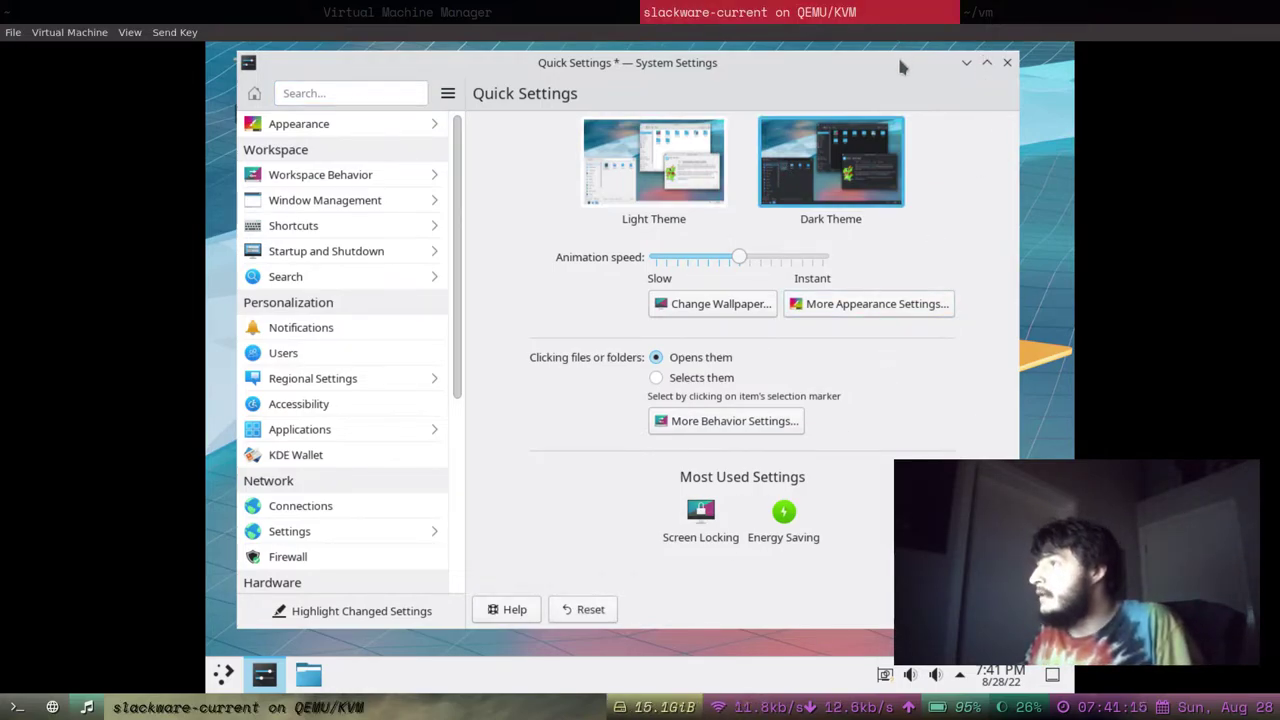
left_click_drag(900, 60, 868, 50)
left_click_drag(1058, 627, 1157, 625)
left_click(772, 55)
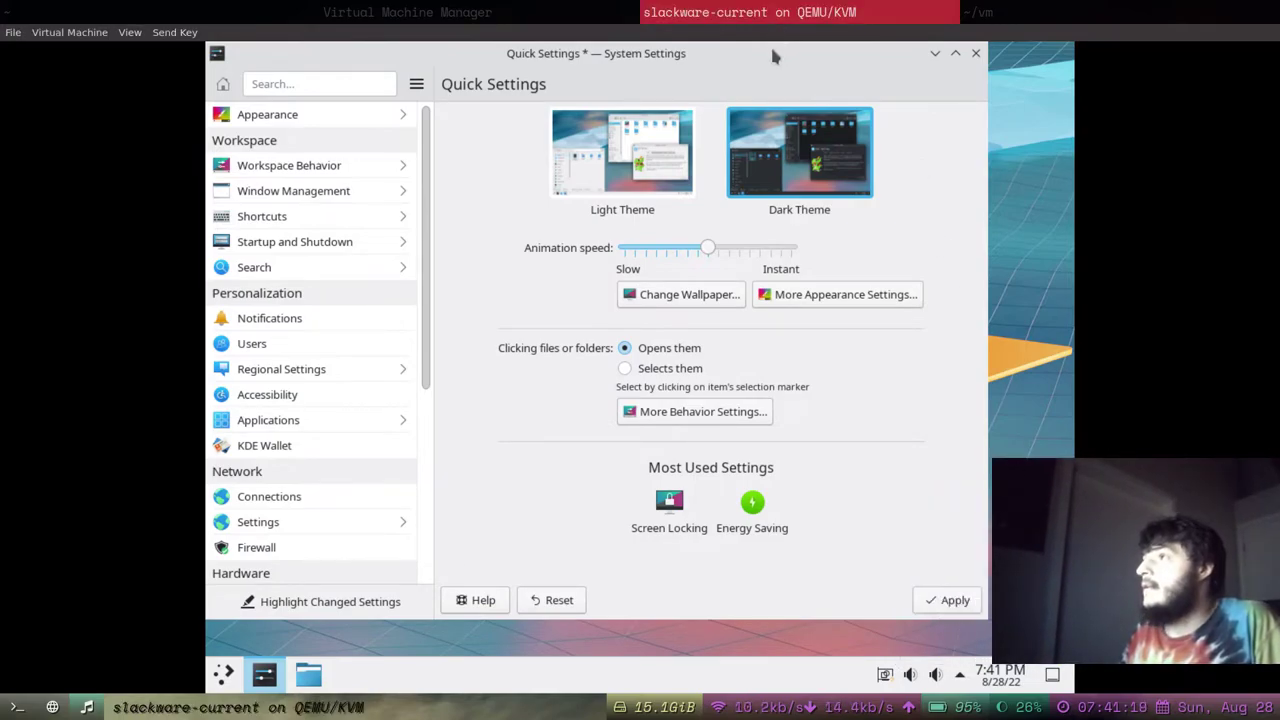
left_click_drag(772, 55, 763, 56)
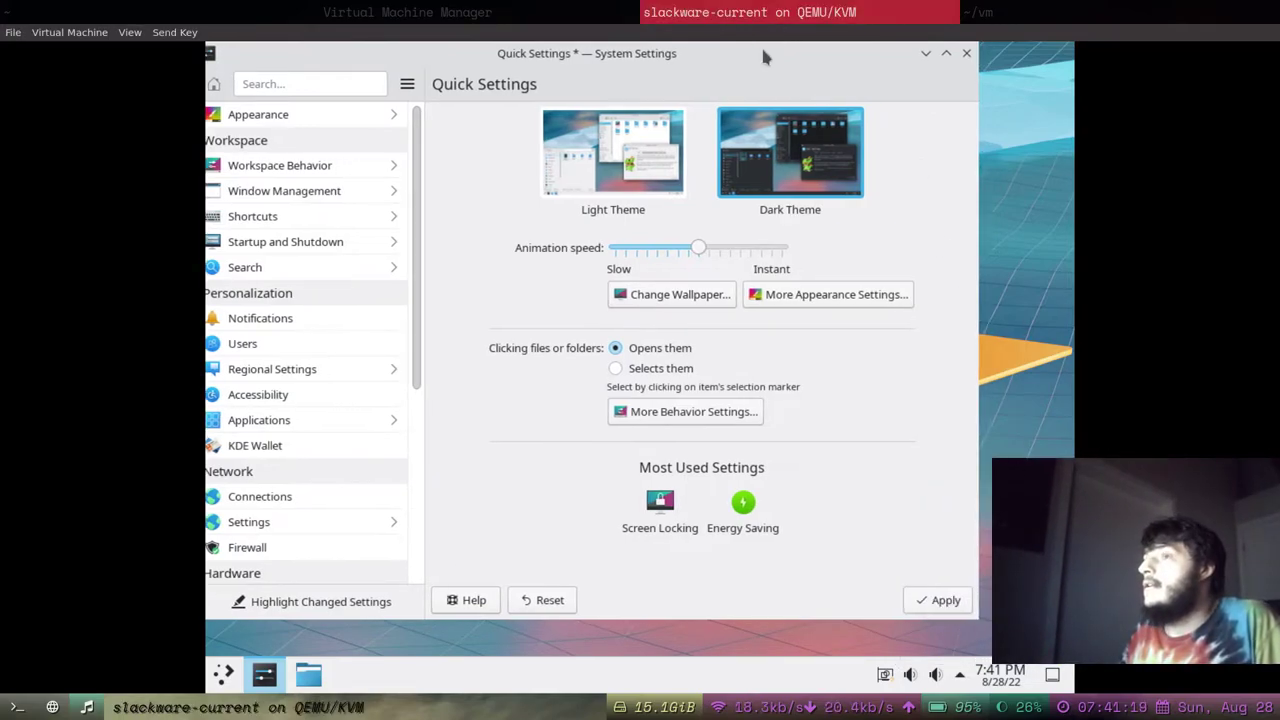
left_click(940, 601)
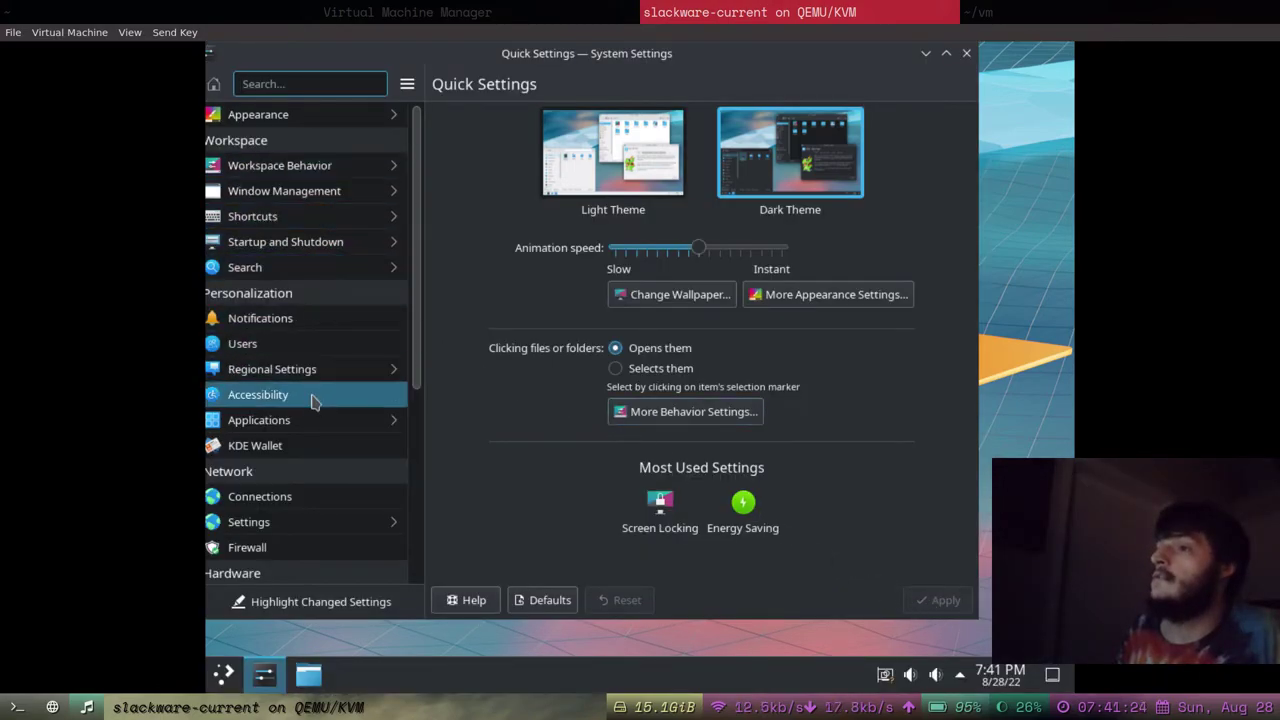
Open the Display and Monitor settings from the sidebar.
scroll(313, 420, "down", 5)
scroll(313, 420, "down", 2)
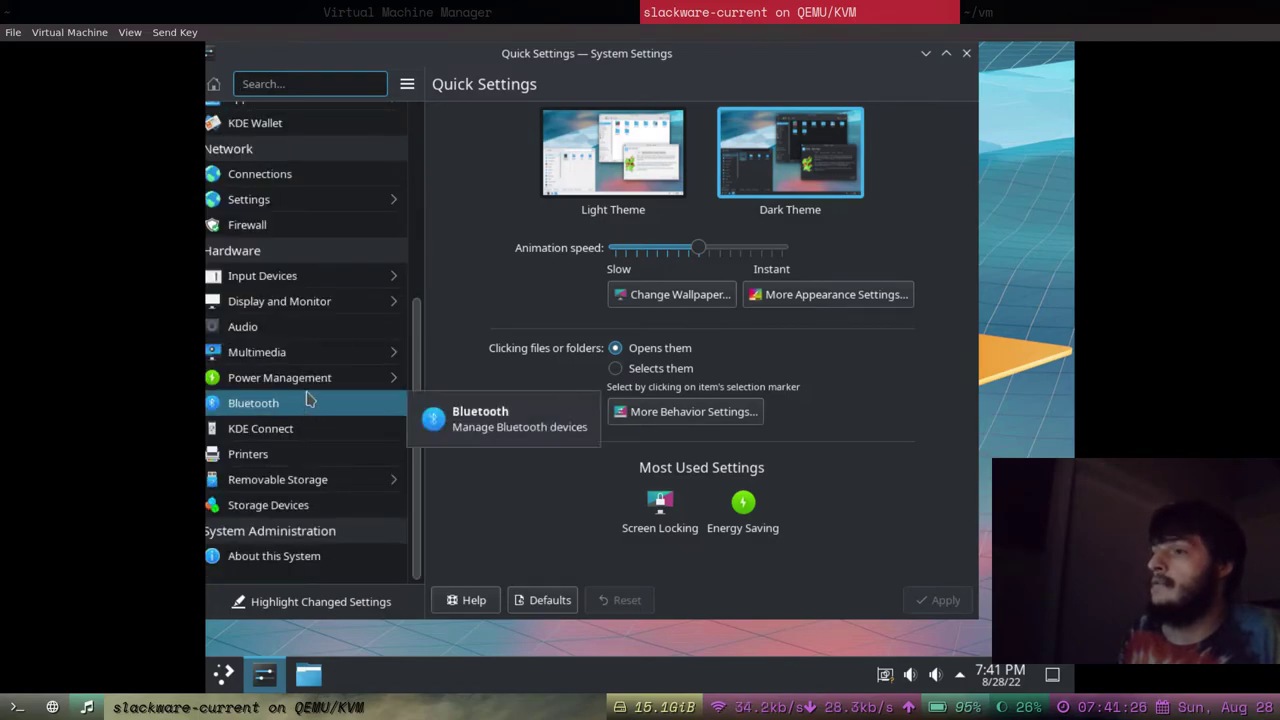
left_click(306, 301)
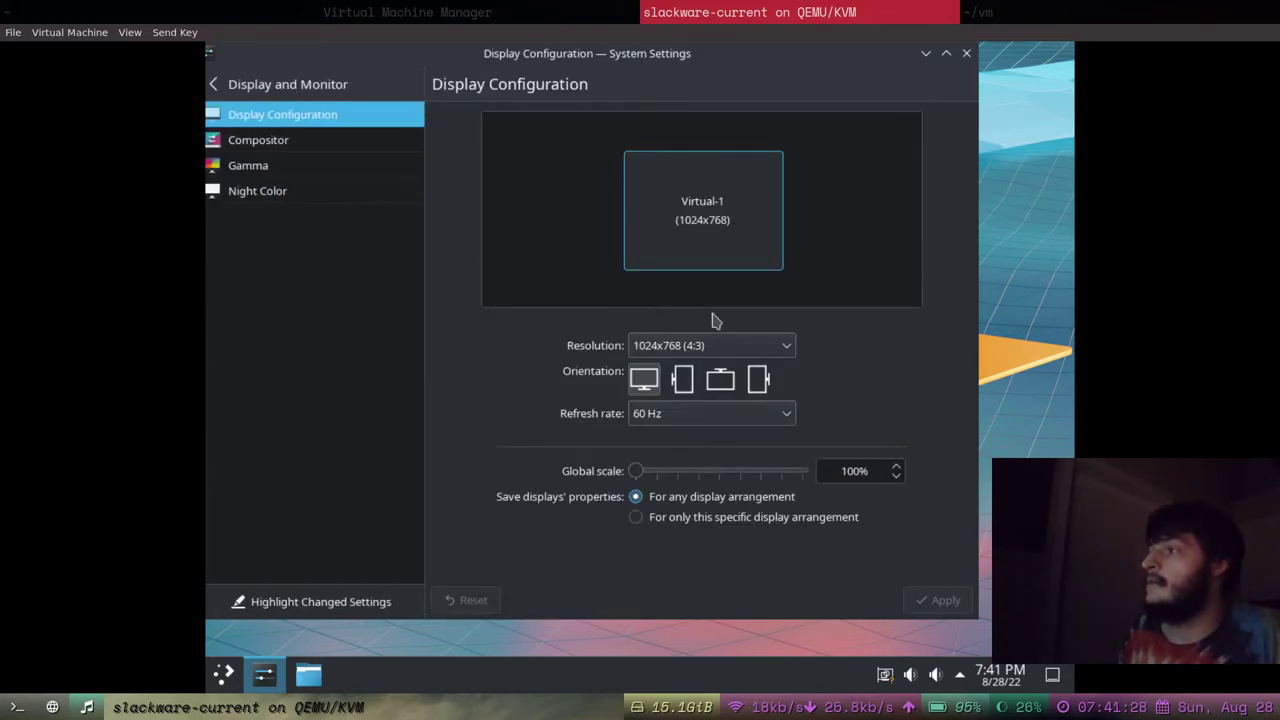
Change the resolution to 1920x1080, apply it and keep the new configuration.
left_click(770, 346)
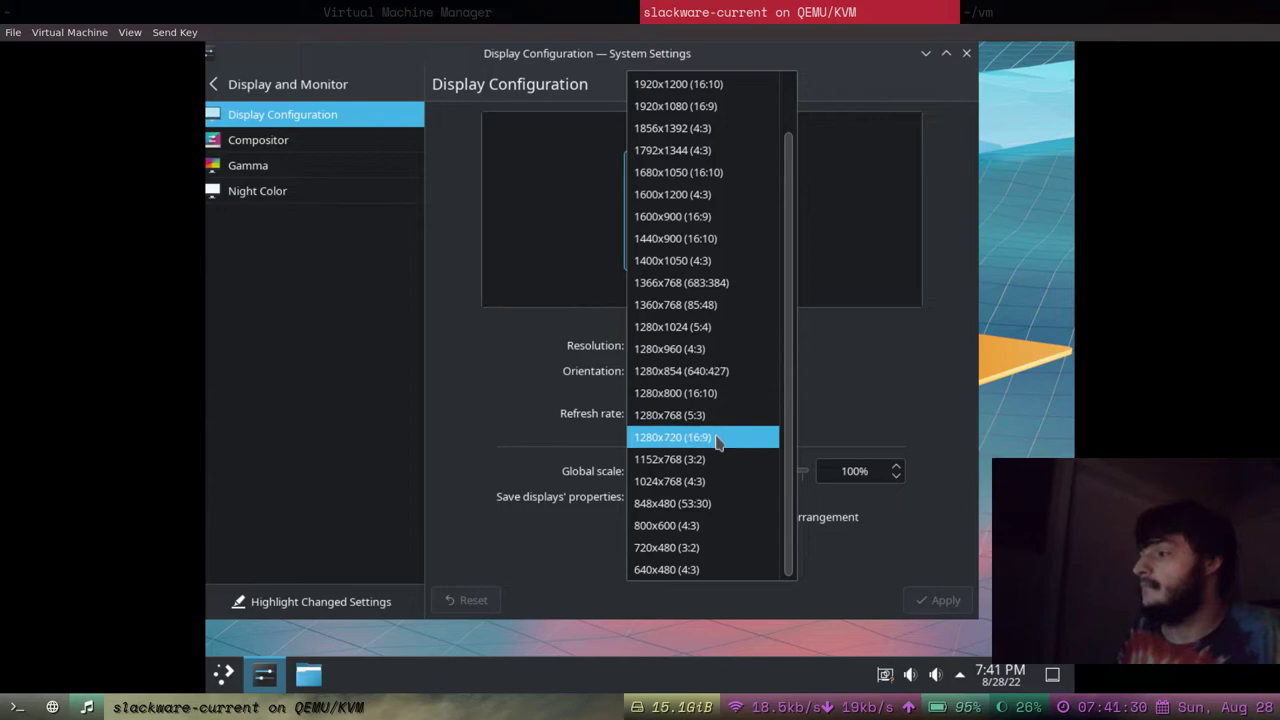
scroll(718, 438, "up", 2)
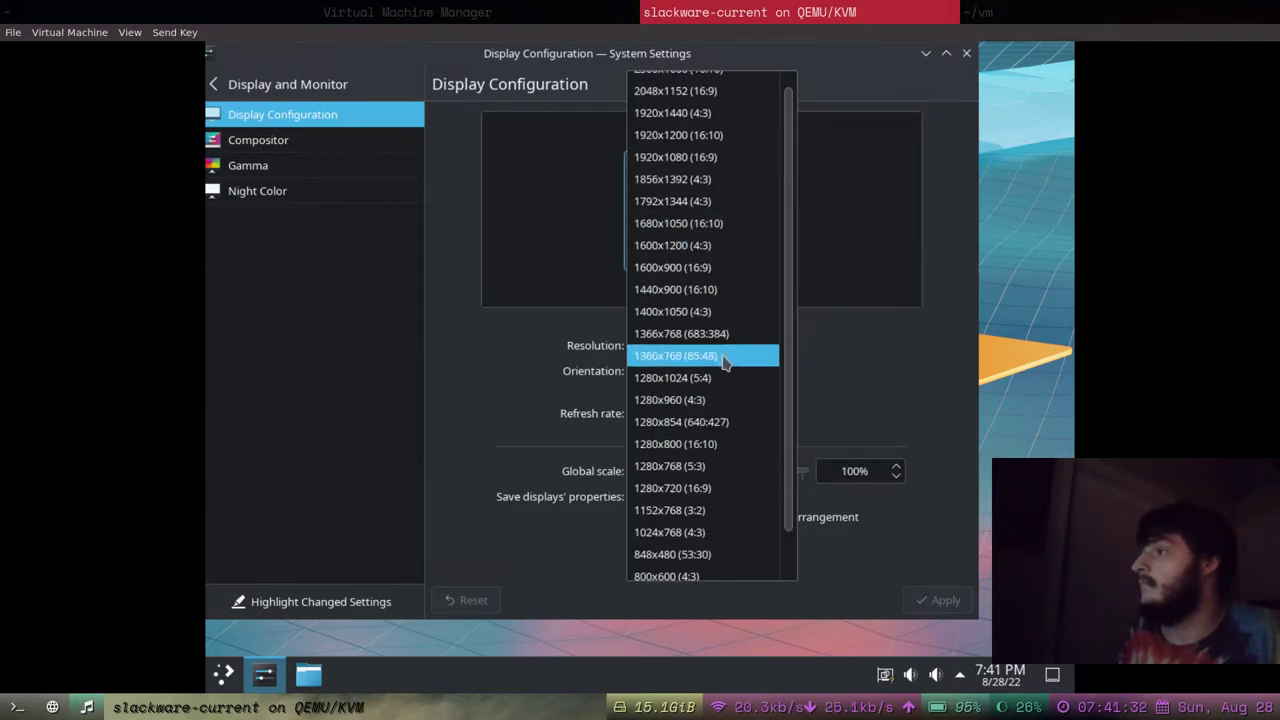
scroll(722, 340, "up", 1)
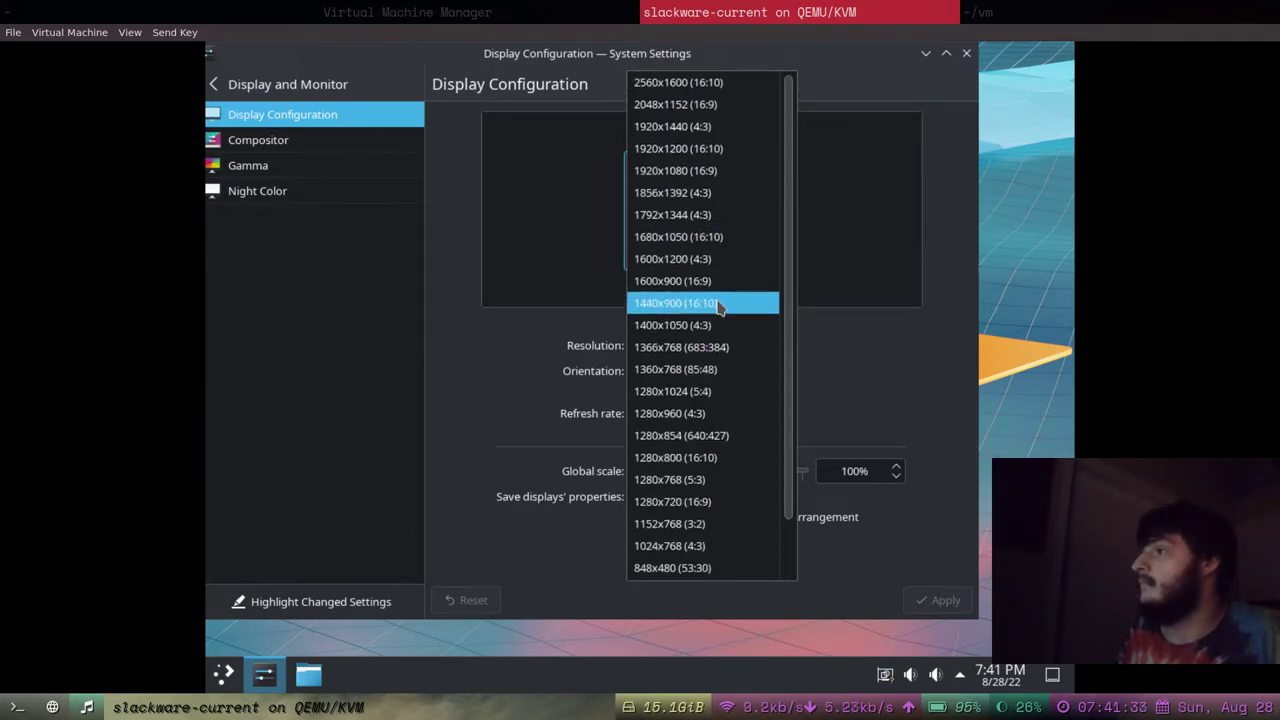
left_click(728, 175)
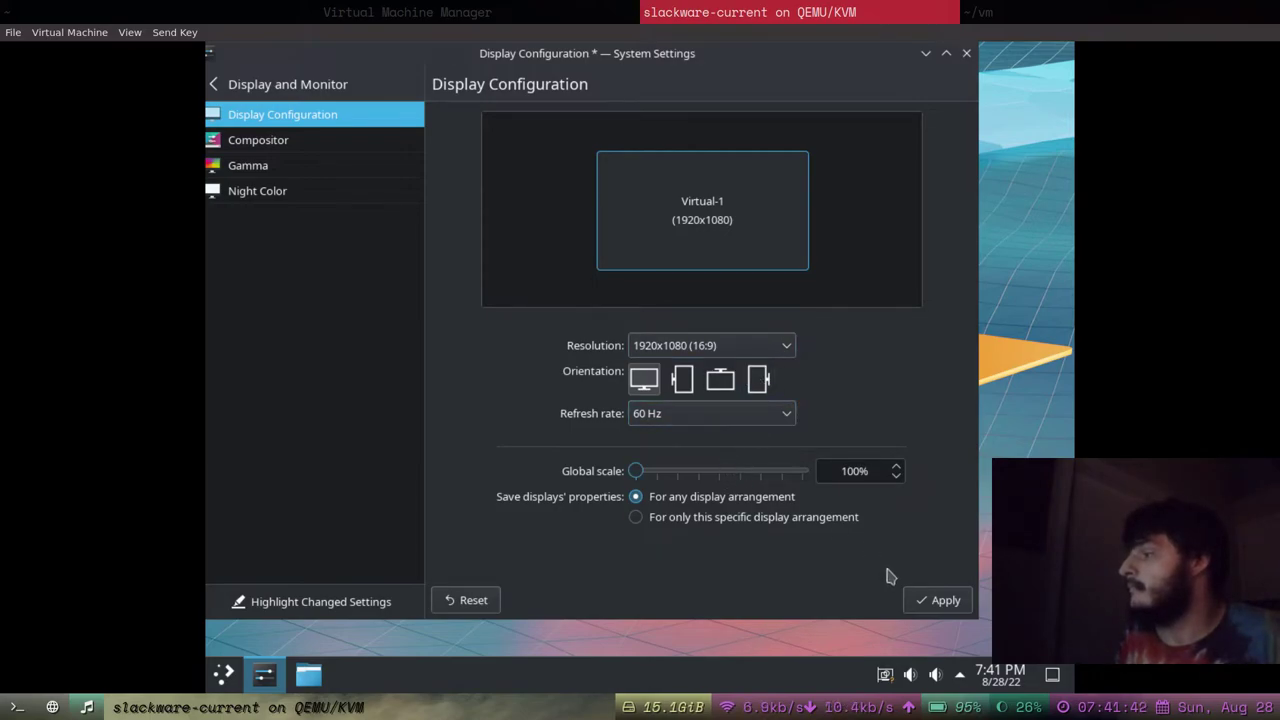
left_click(940, 600)
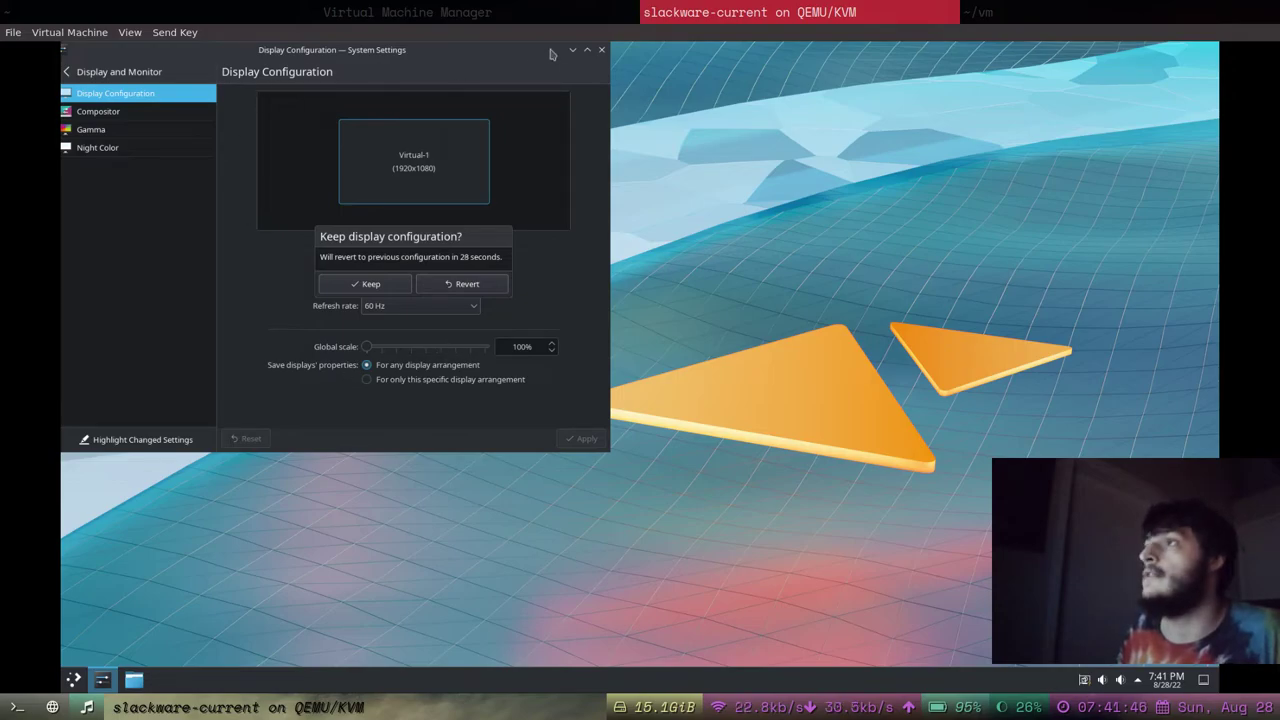
left_click_drag(557, 48, 830, 102)
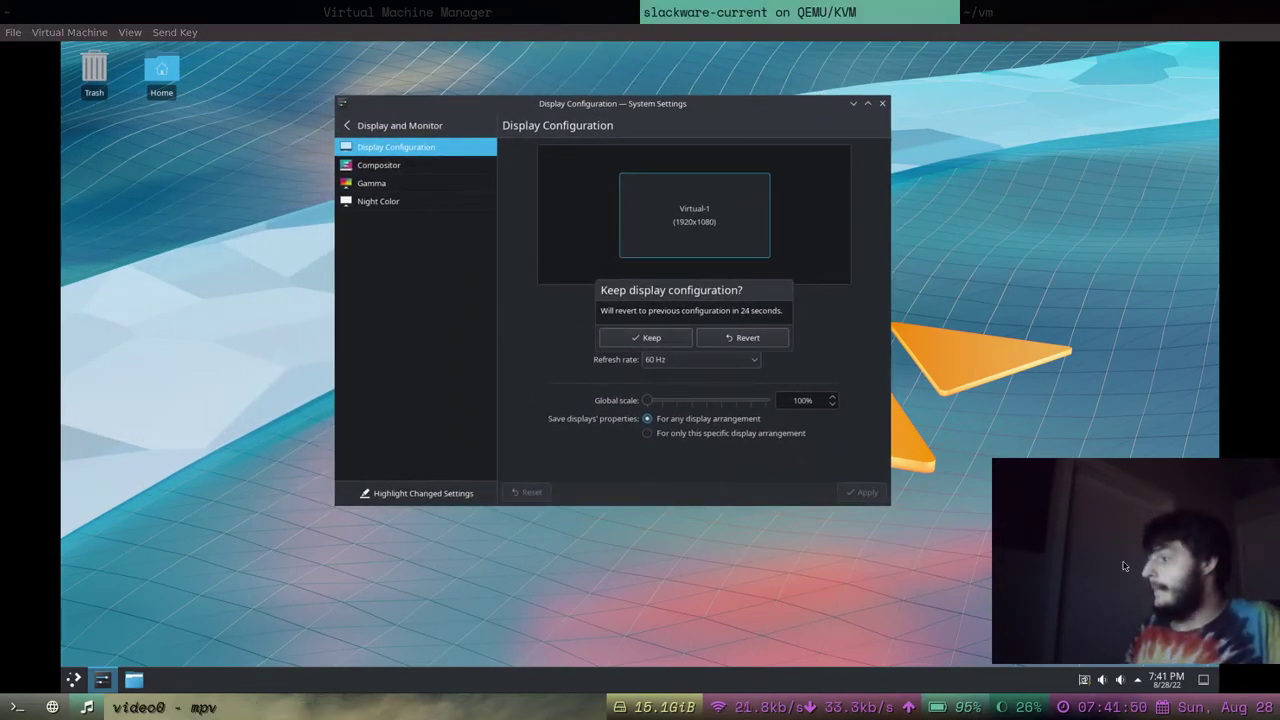
left_click_drag(1132, 567, 1043, 558)
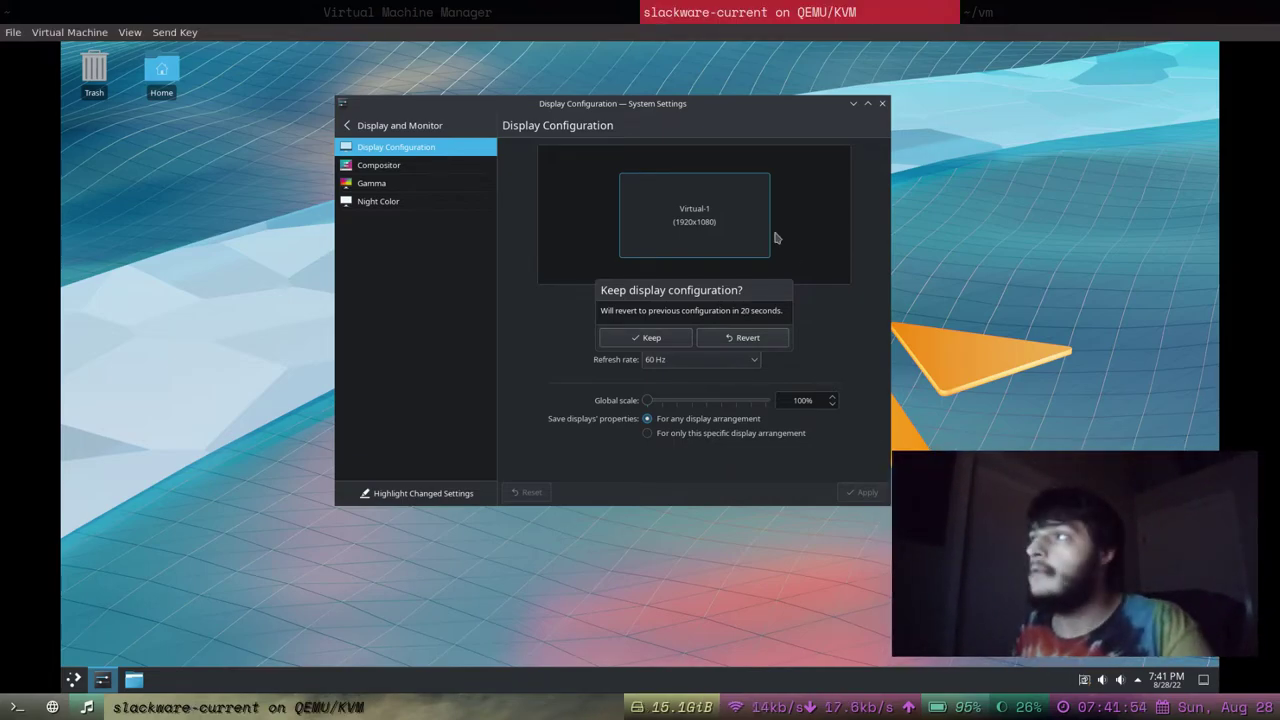
left_click_drag(713, 104, 570, 106)
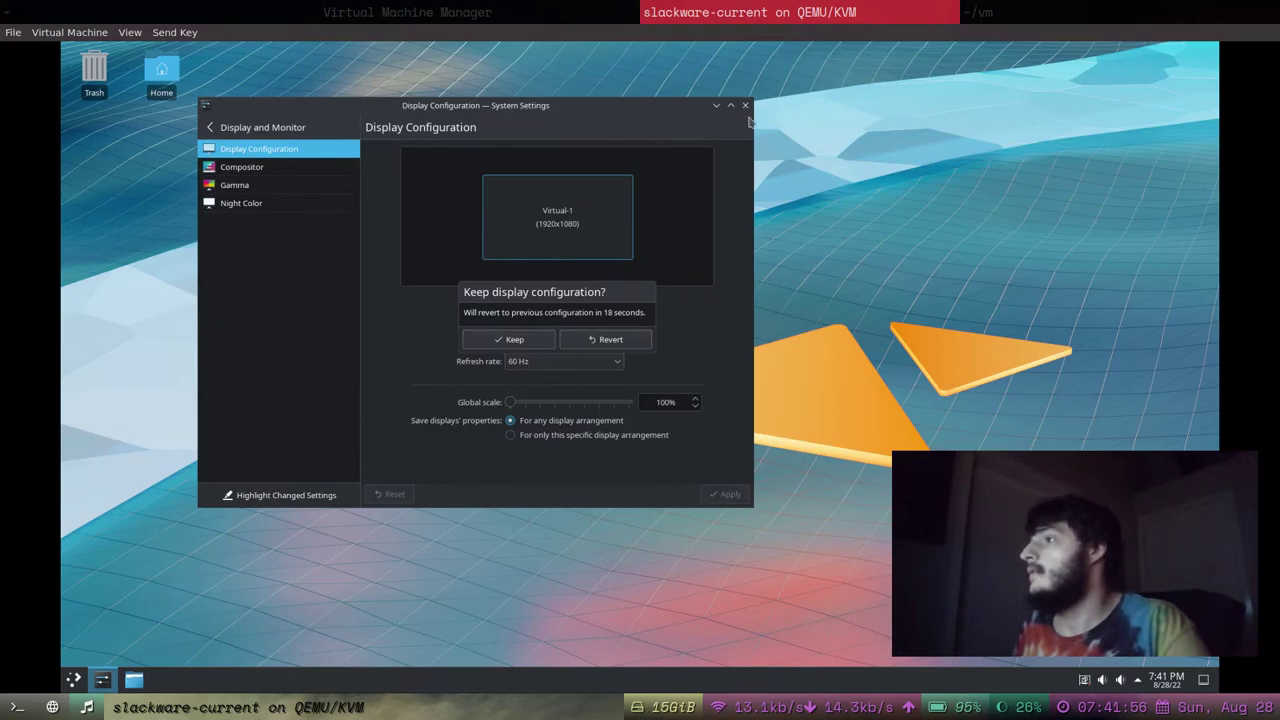
left_click(519, 341)
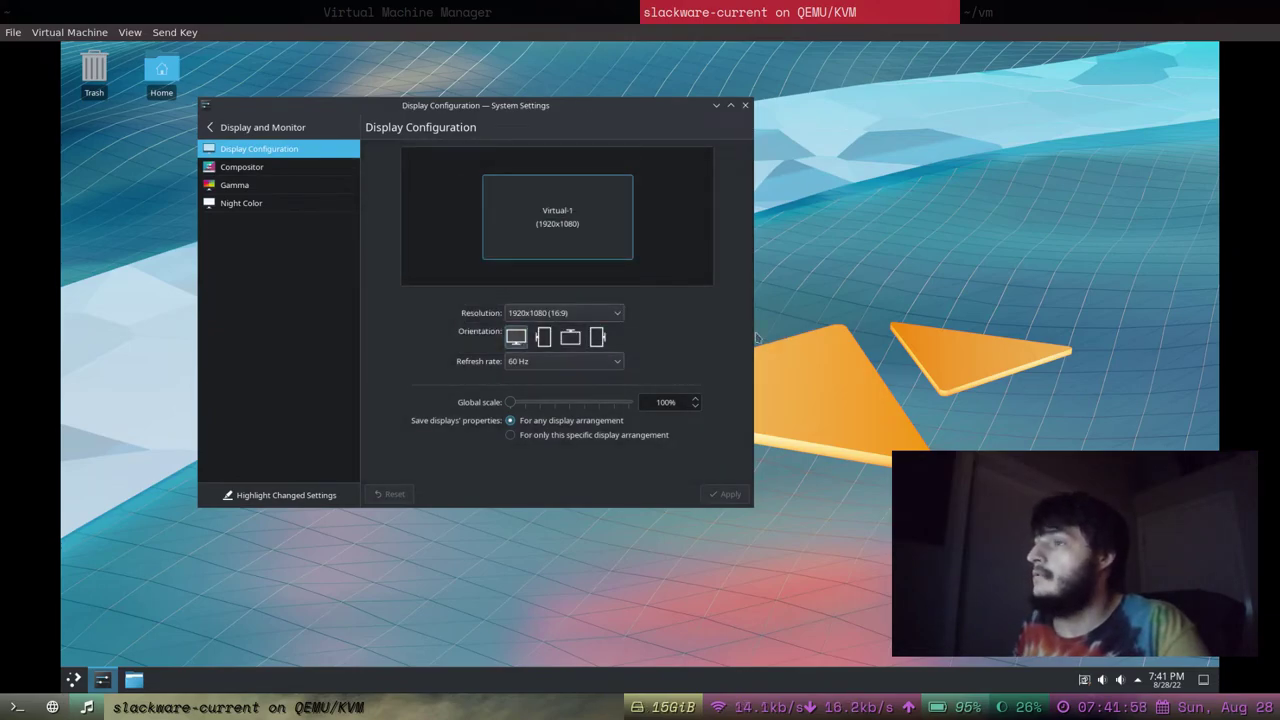
Browse the Compositor and Gamma pages, then return to the full settings category list.
left_click(268, 167)
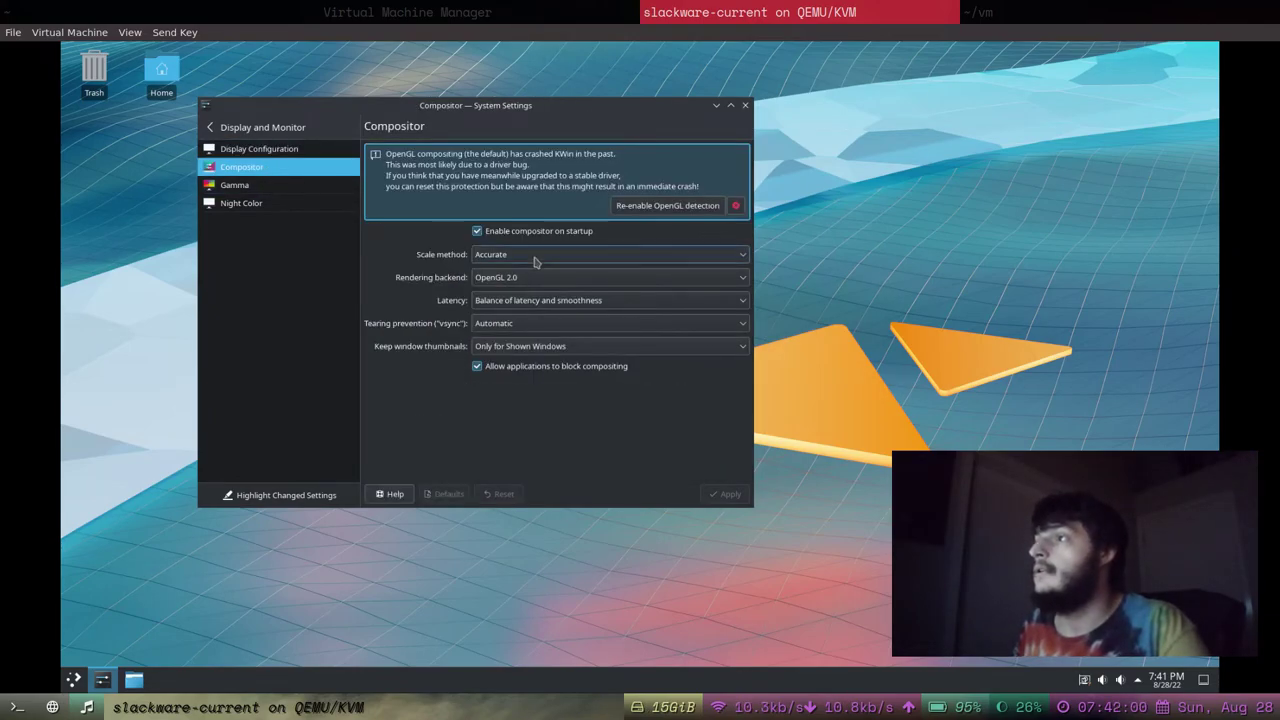
left_click(265, 187)
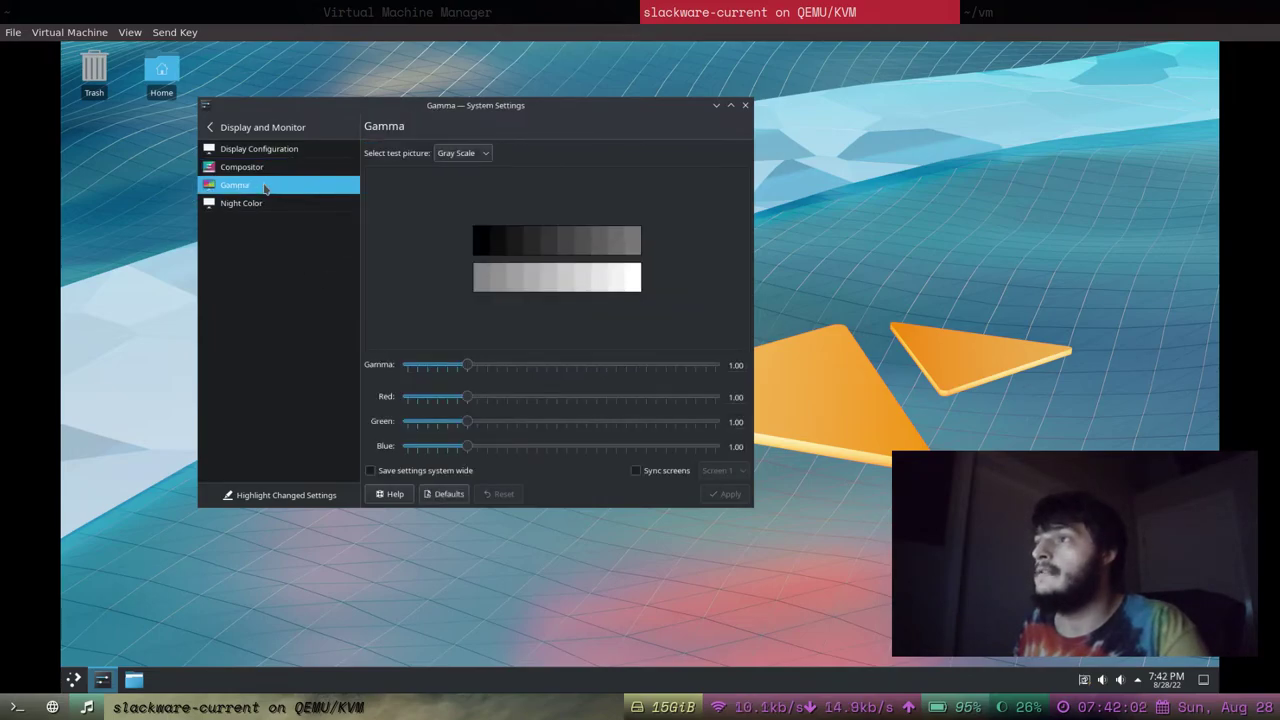
left_click(274, 149)
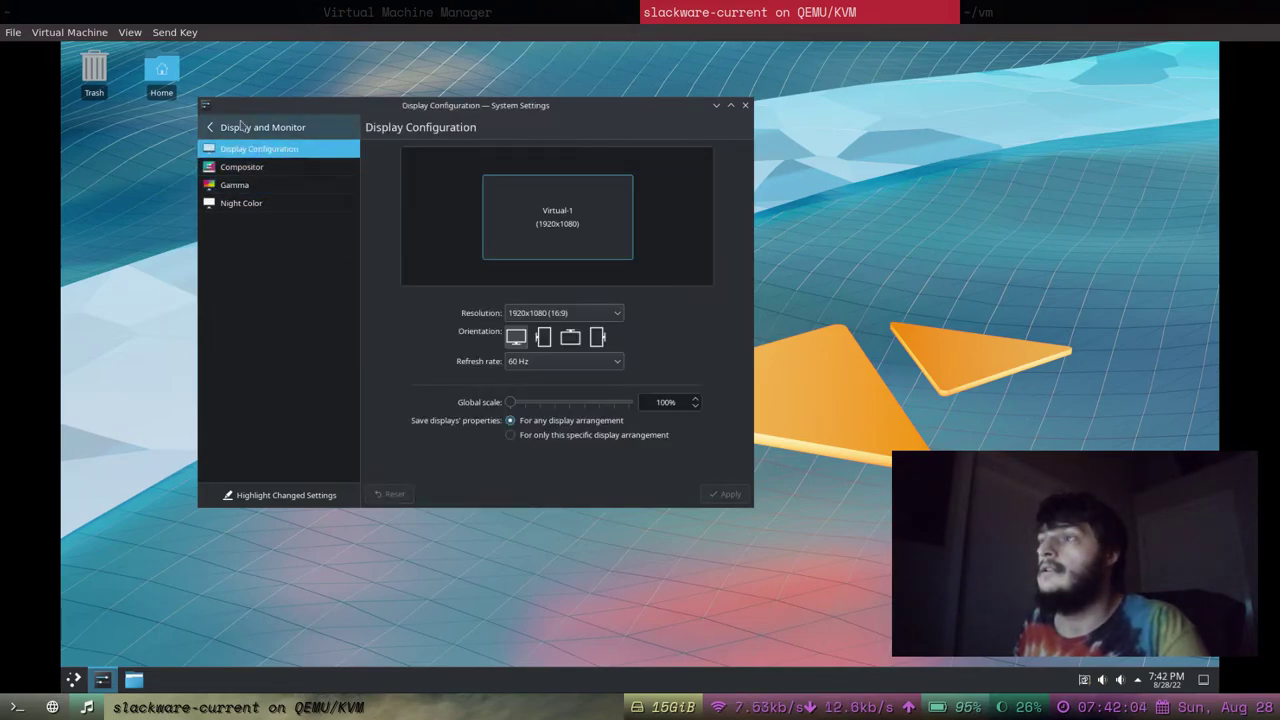
left_click(209, 129)
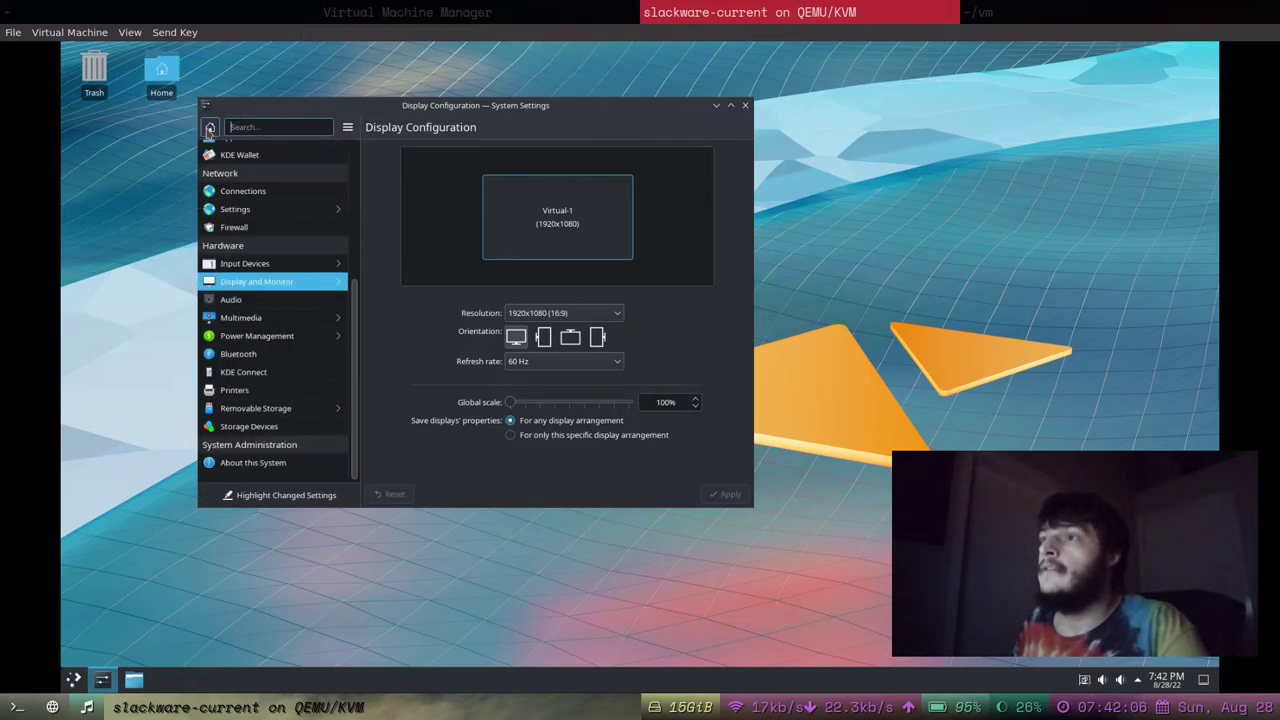
scroll(283, 340, "up", 5)
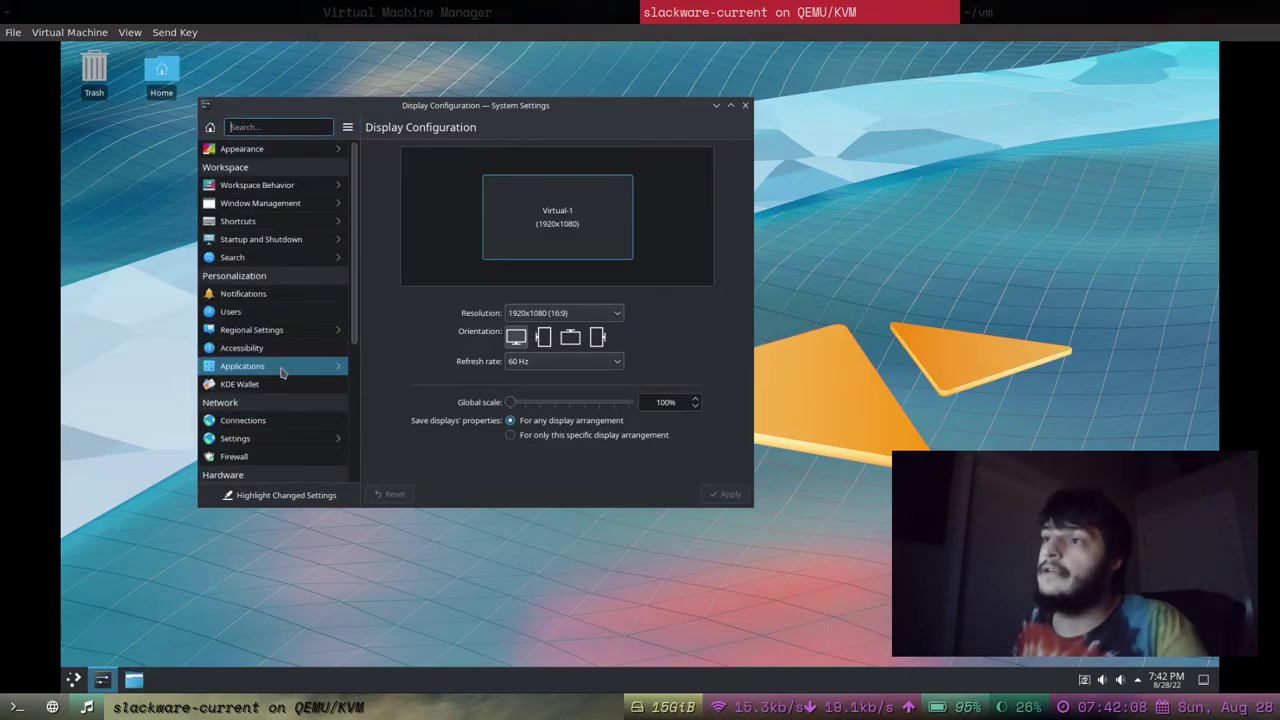
scroll(285, 280, "down", 1)
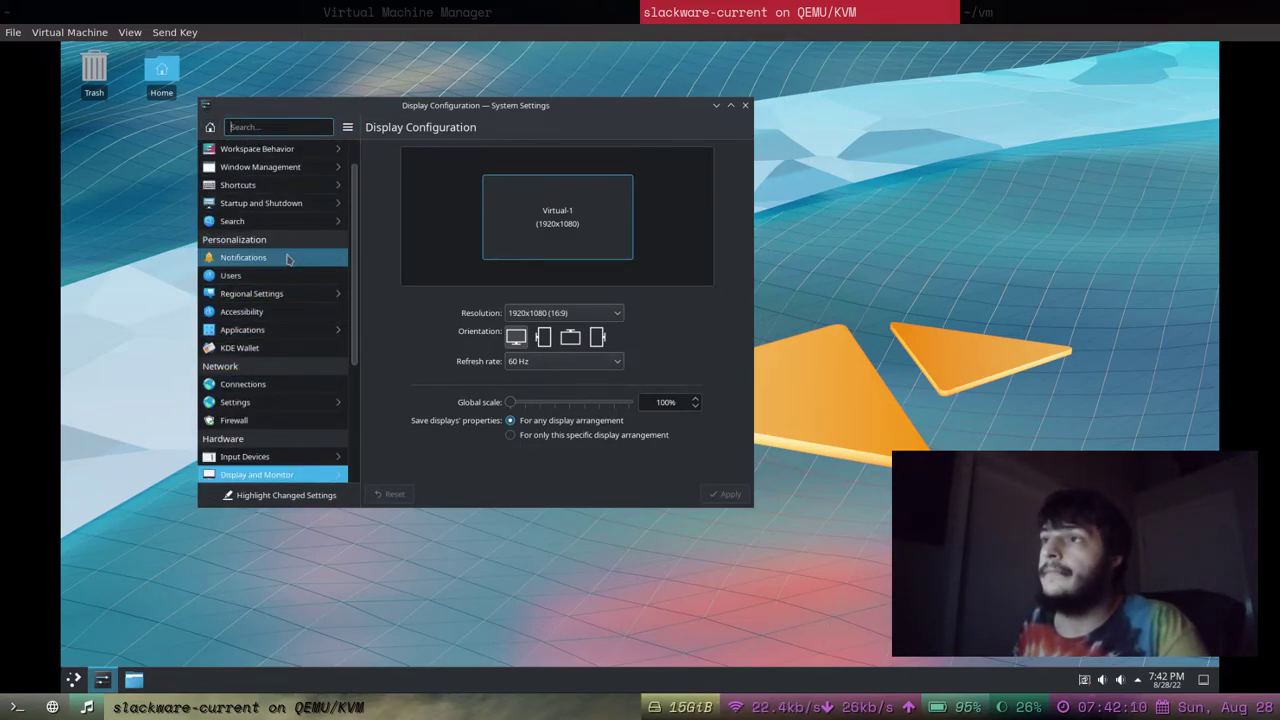
scroll(286, 320, "down", 4)
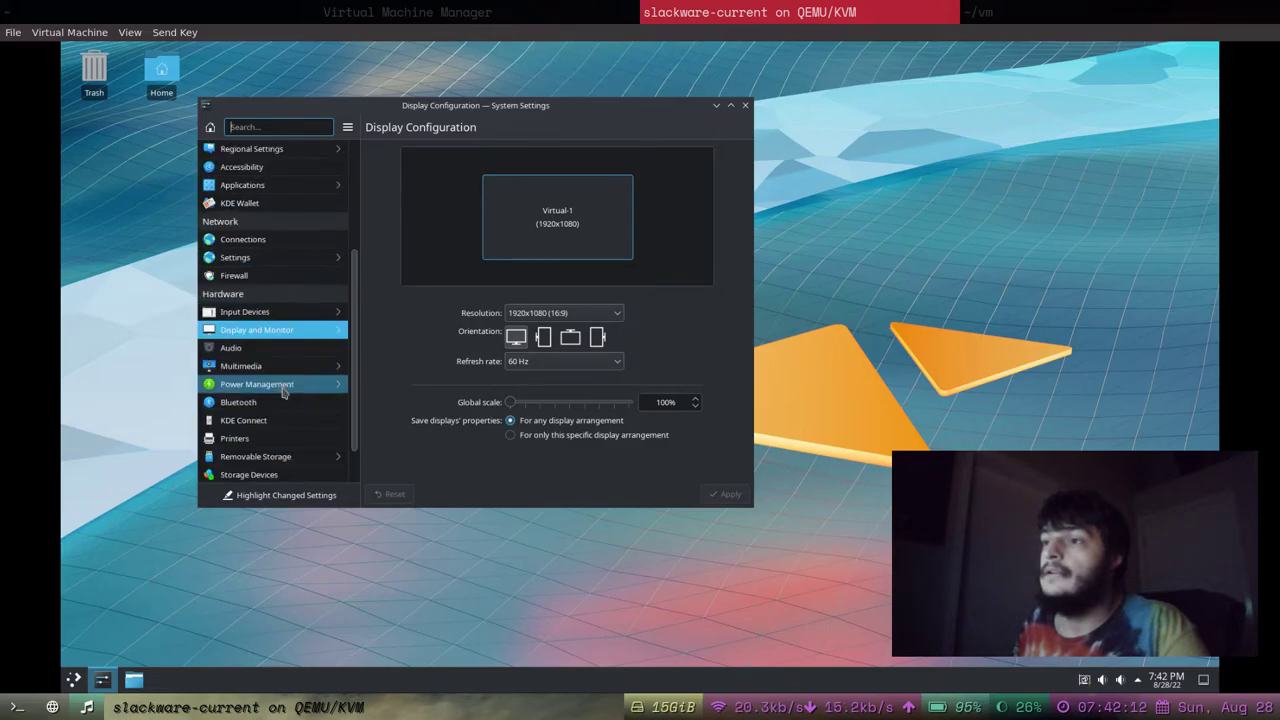
scroll(285, 337, "up", 5)
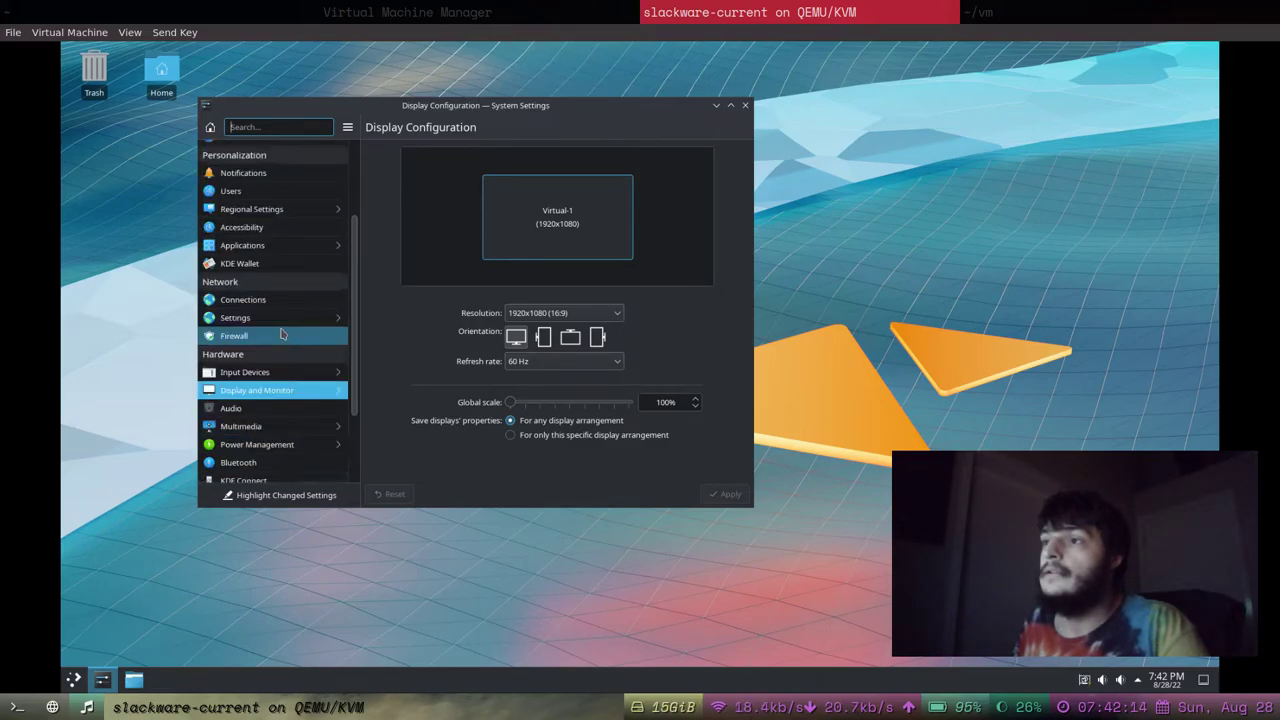
In Appearance, apply the Breeze Twilight and then the Oxygen global themes.
left_click(292, 149)
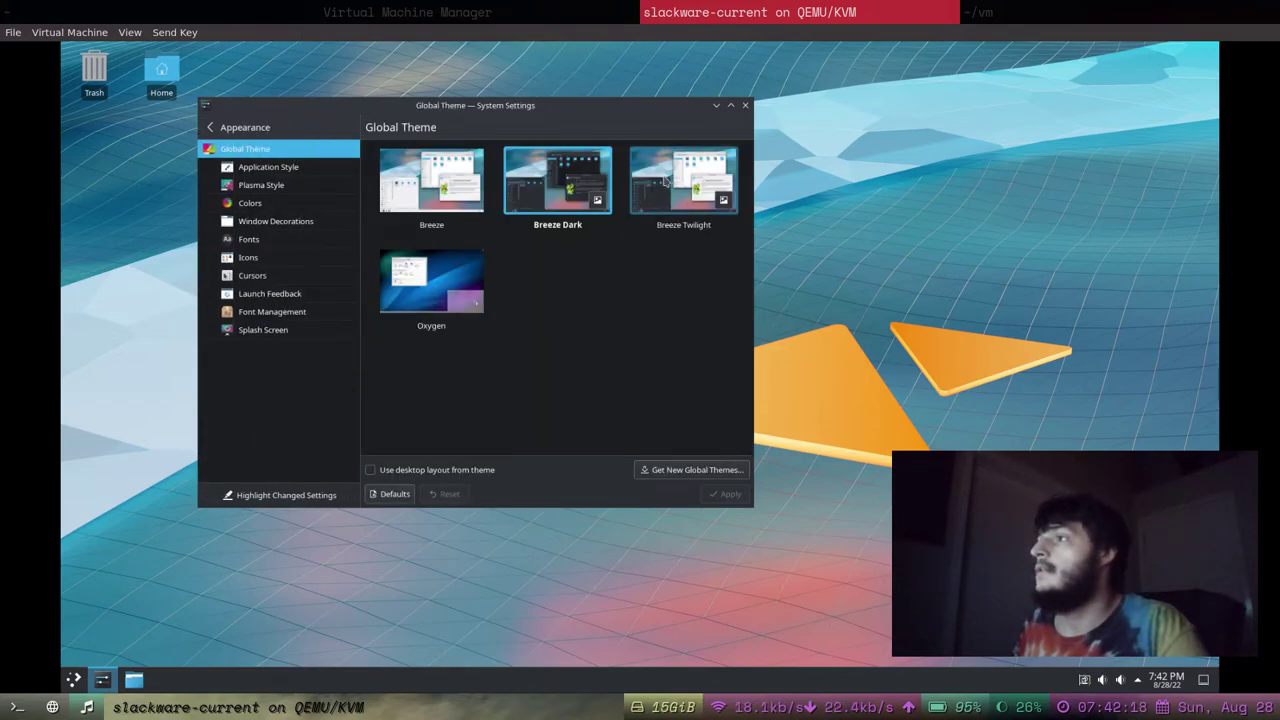
left_click(665, 180)
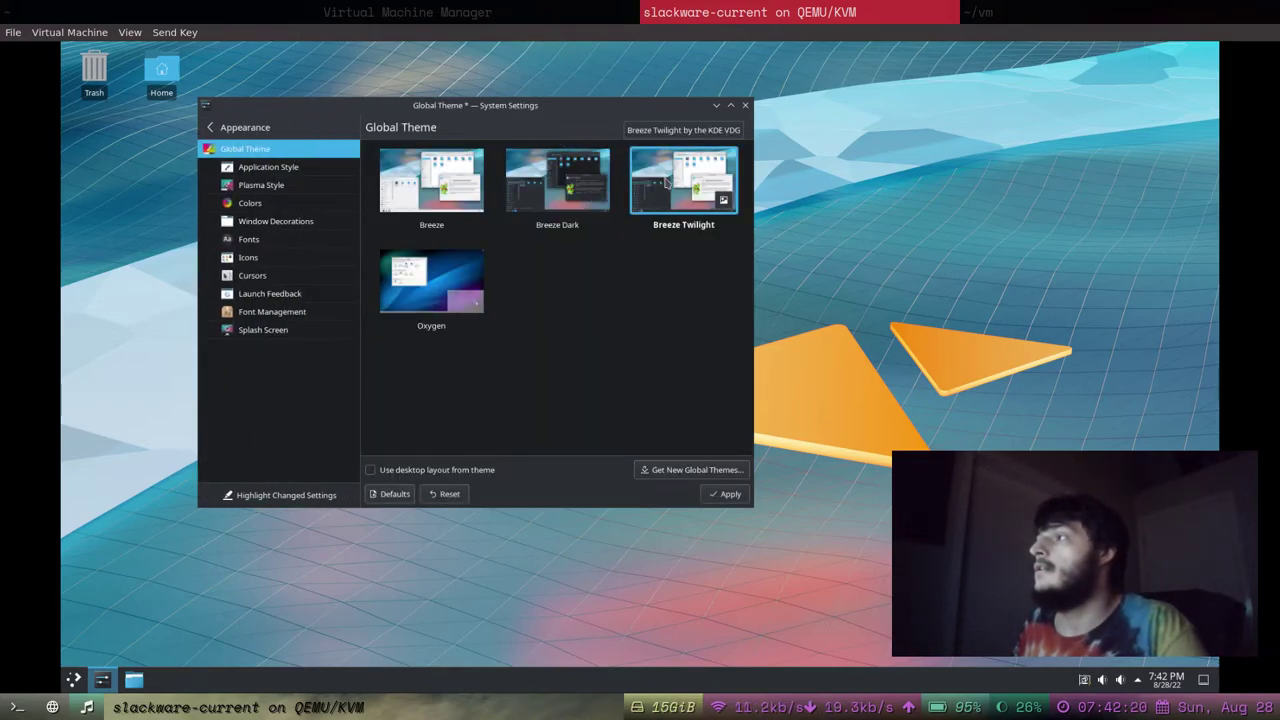
left_click(714, 498)
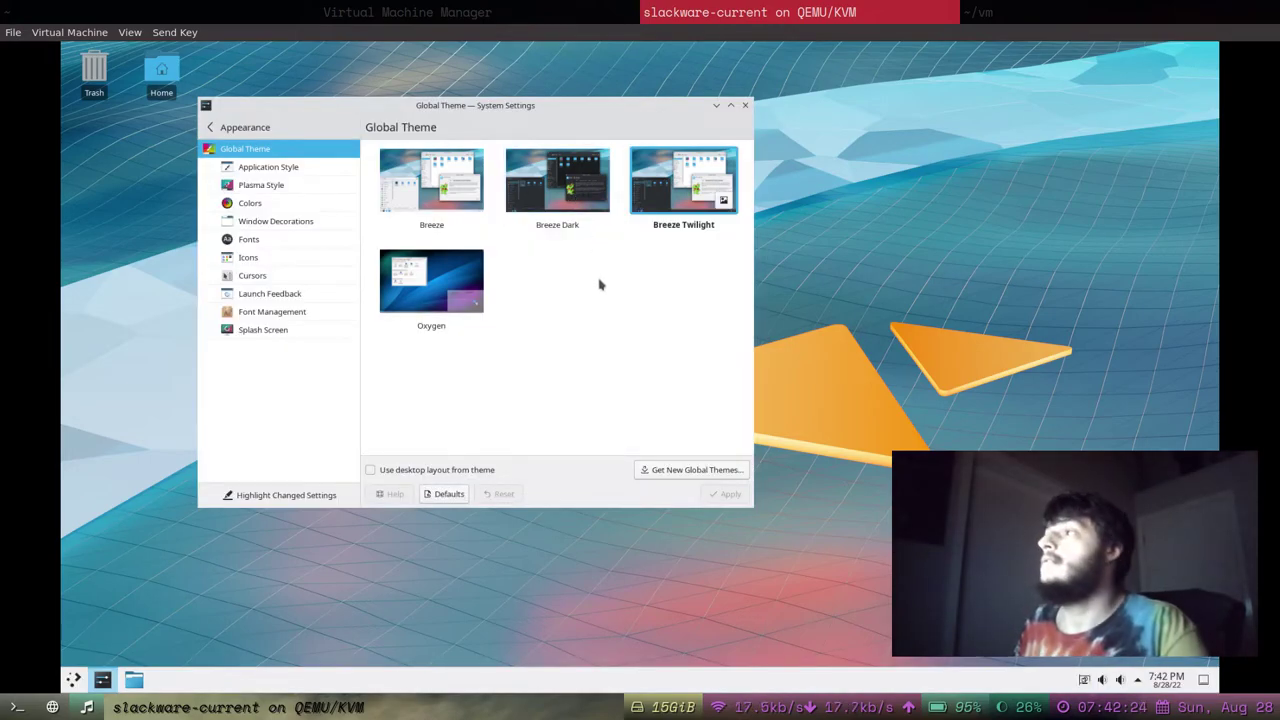
left_click(431, 281)
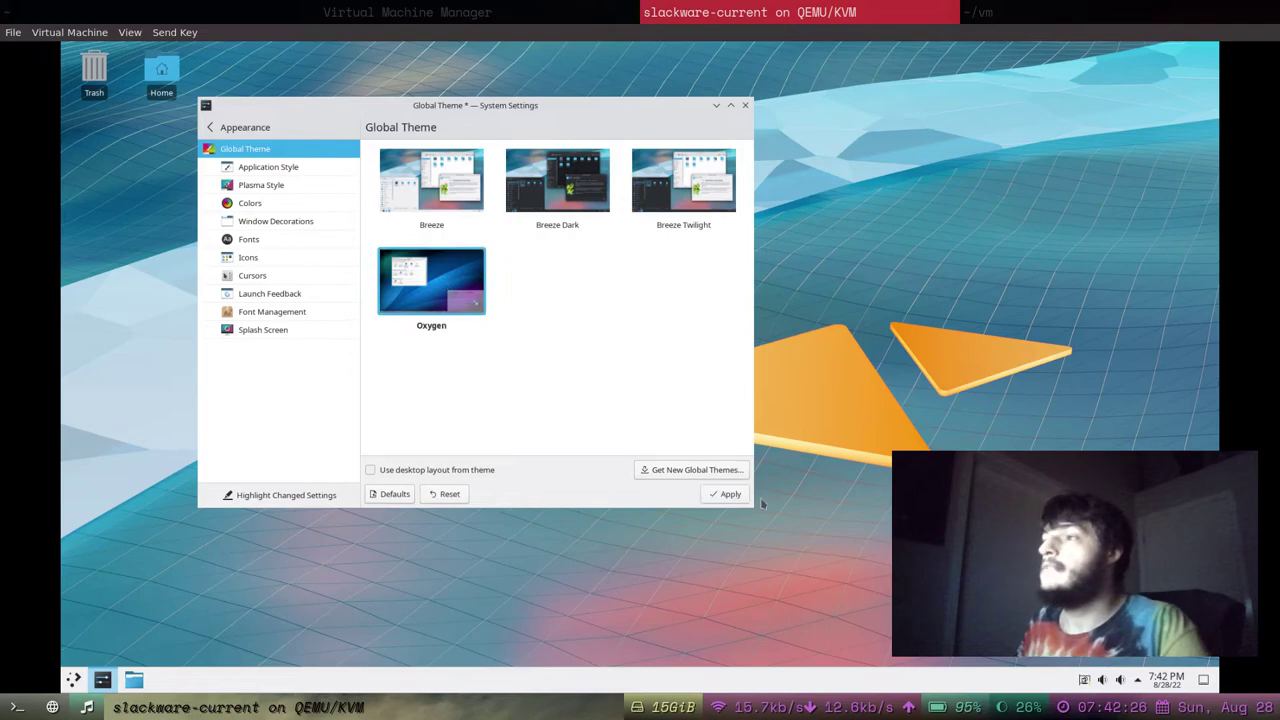
left_click(727, 495)
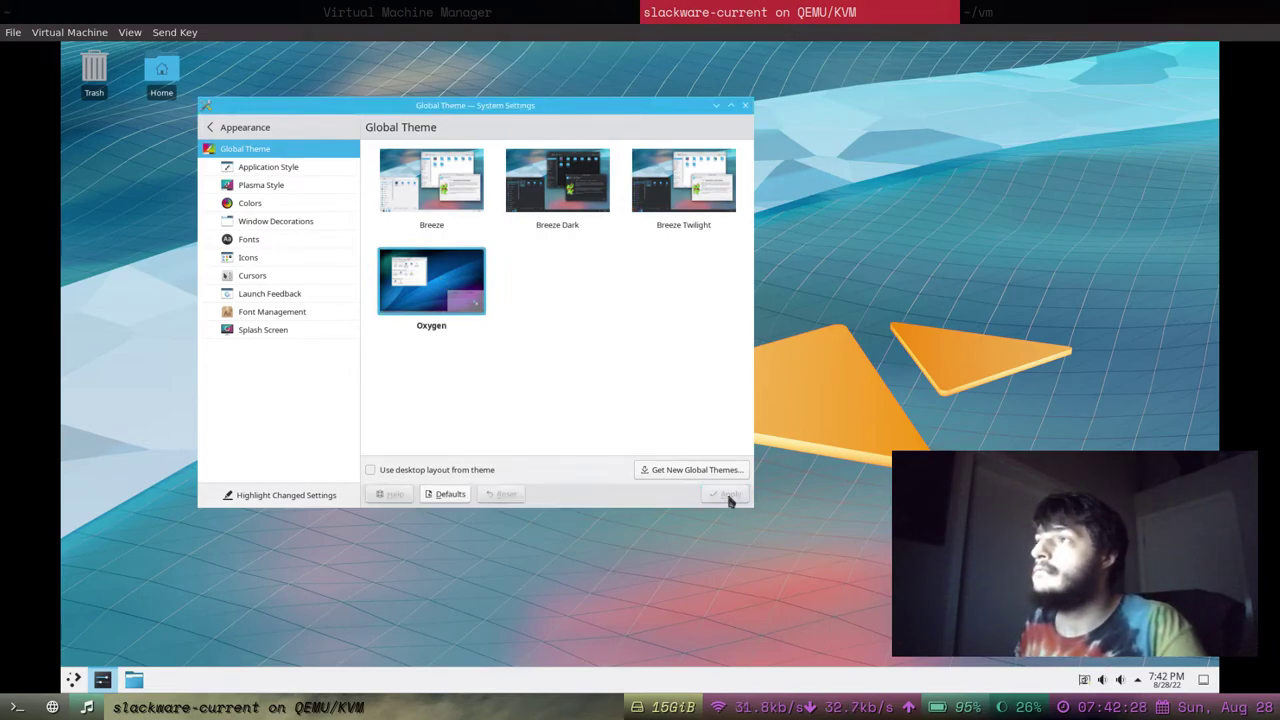
Select and apply the Breeze Dark global theme.
left_click_drag(588, 113, 558, 131)
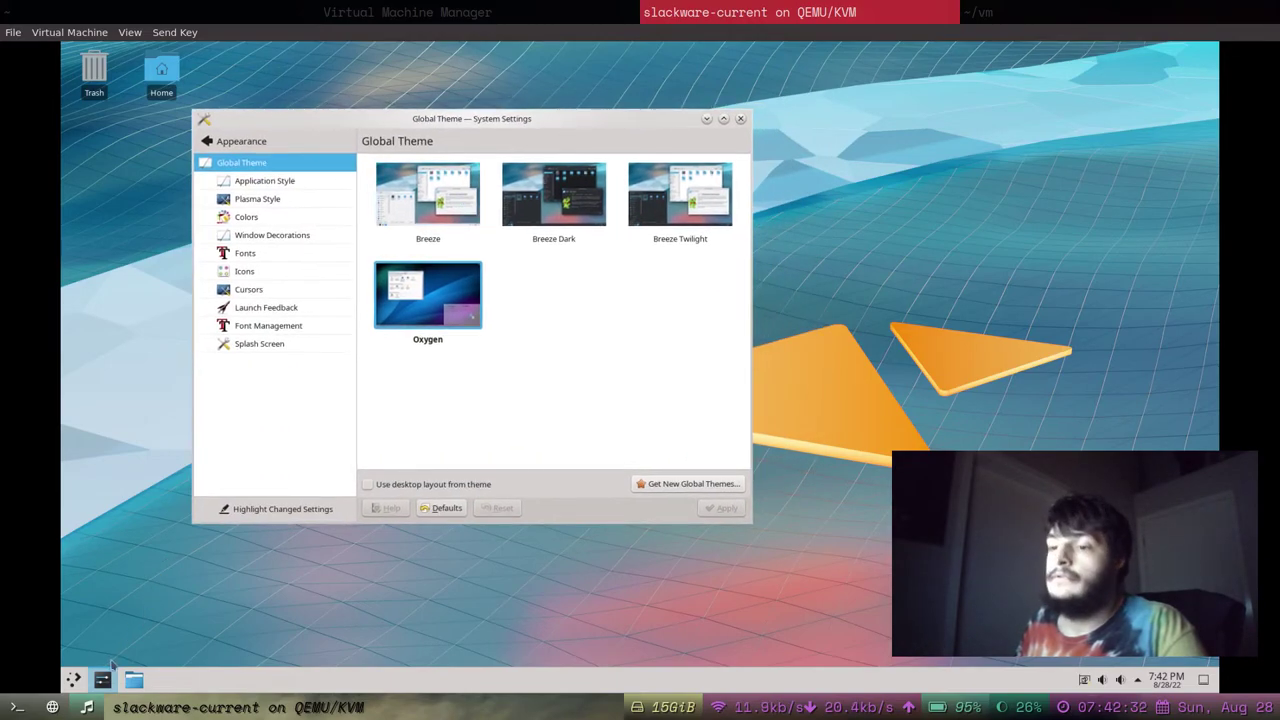
left_click(74, 680)
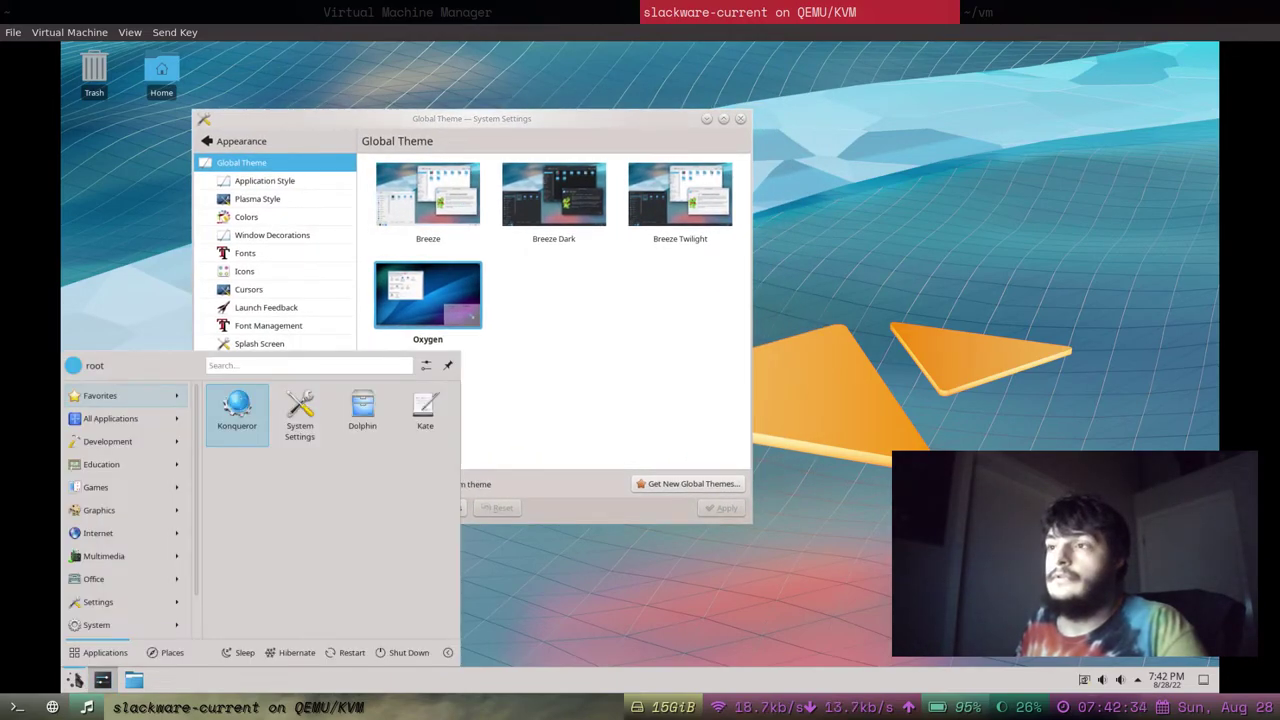
left_click(337, 263)
left_click(553, 195)
left_click(718, 508)
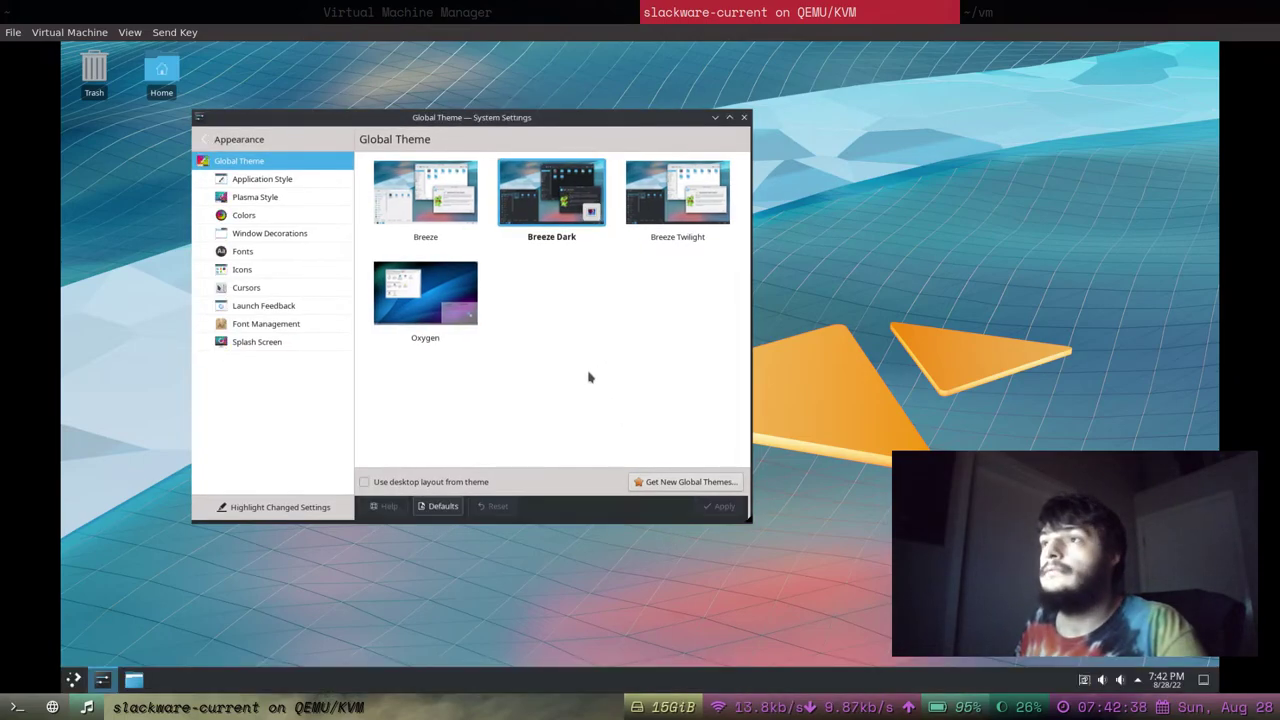
On the Fonts page, set the General font to 12pt and the Small font to 11pt.
left_click(312, 251)
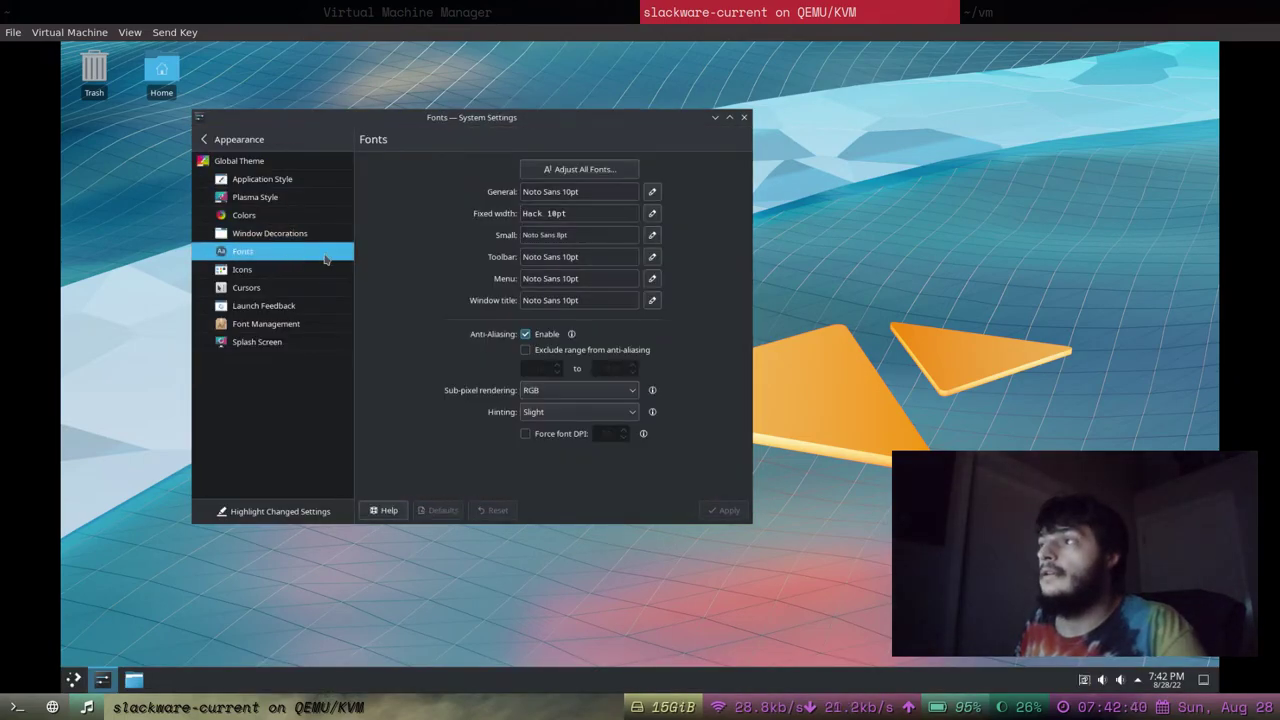
left_click(653, 193)
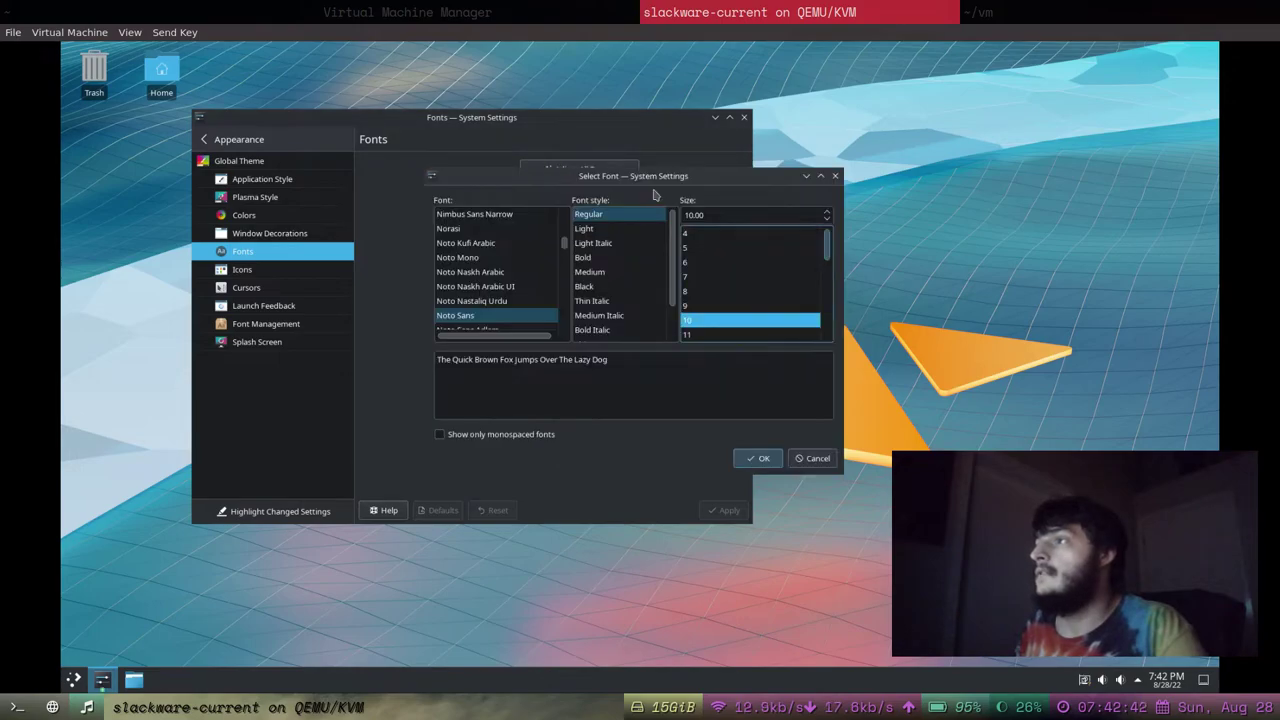
scroll(726, 280, "down", 1)
left_click(726, 305)
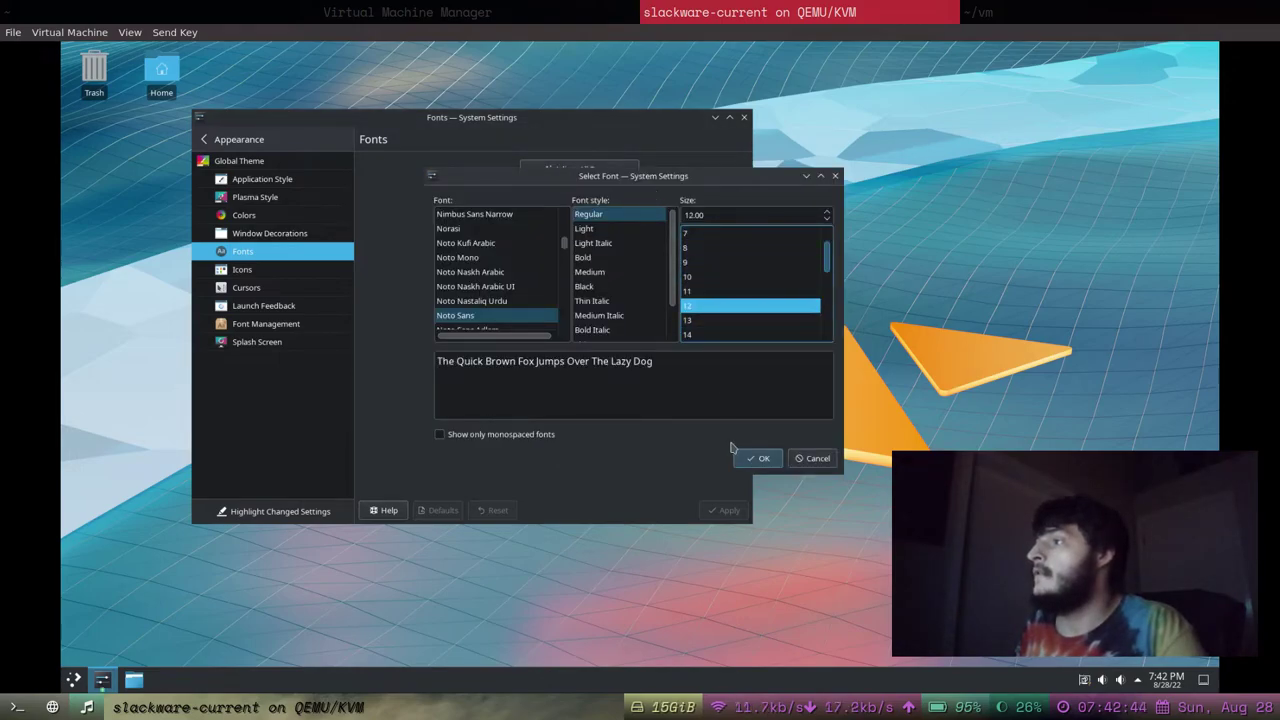
left_click(752, 457)
left_click(650, 240)
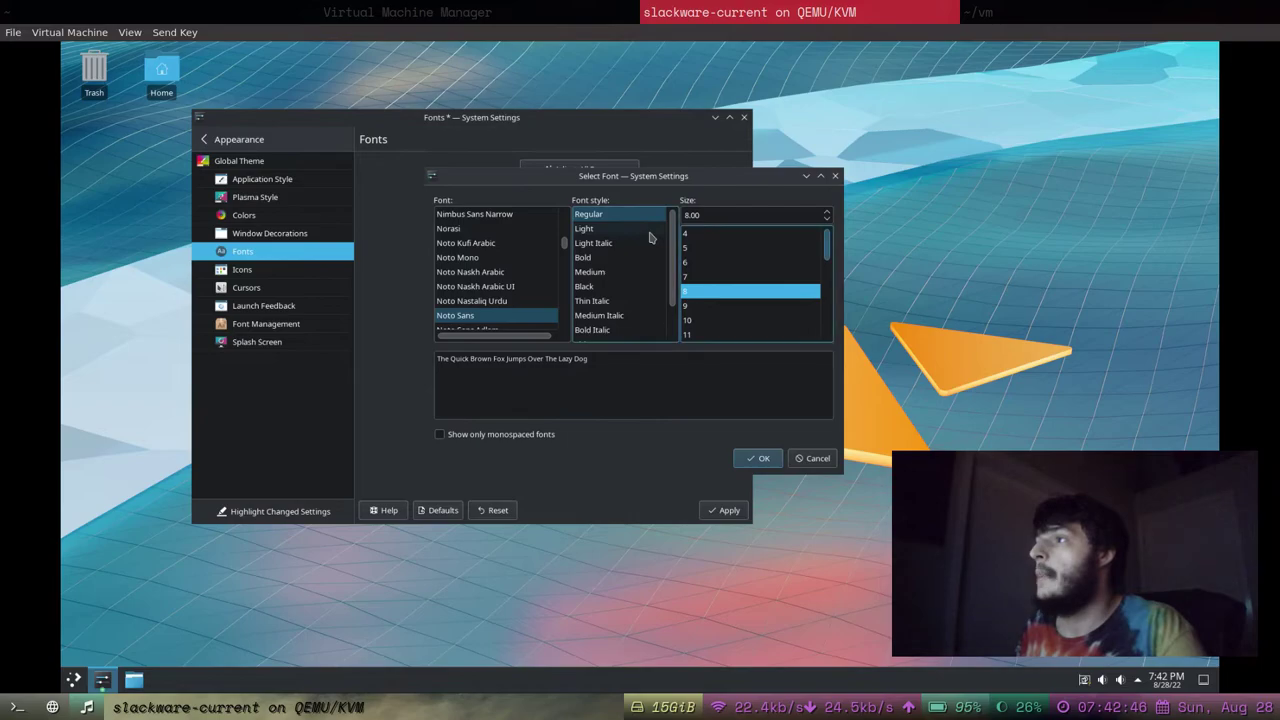
left_click(702, 334)
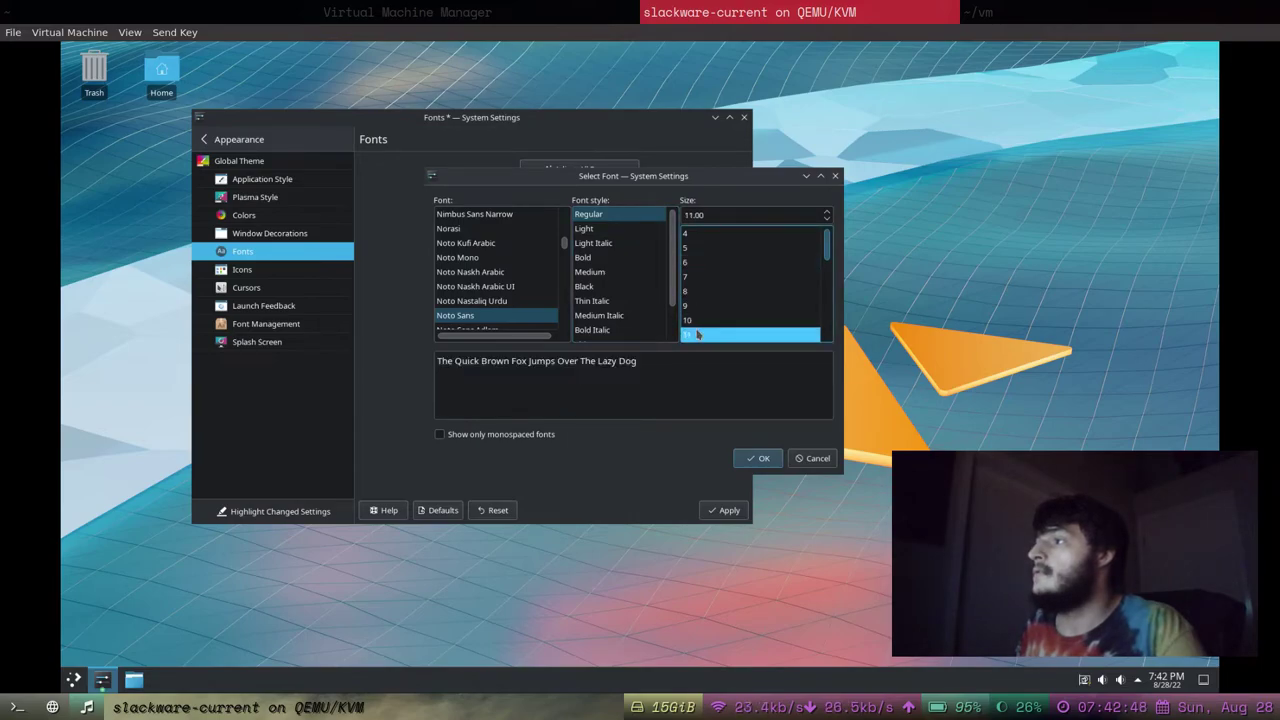
left_click(758, 459)
Set the Toolbar and Menu fonts to 12pt.
left_click(650, 259)
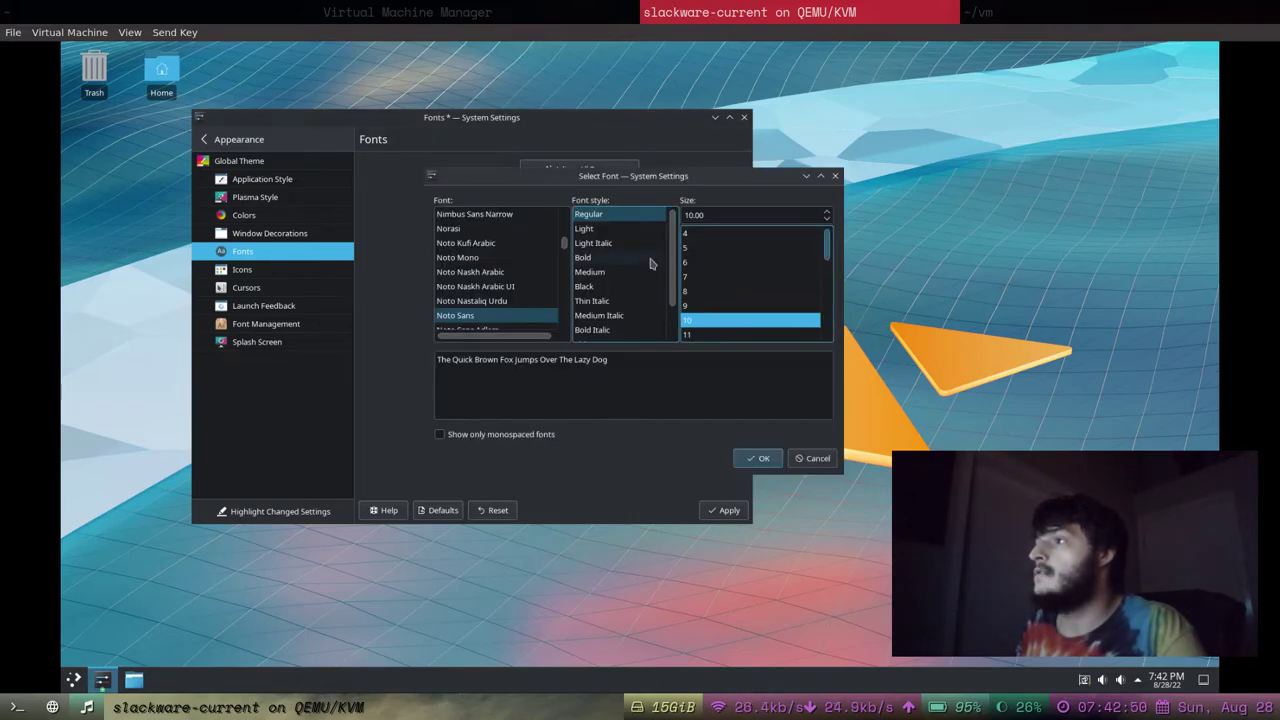
left_click(712, 262)
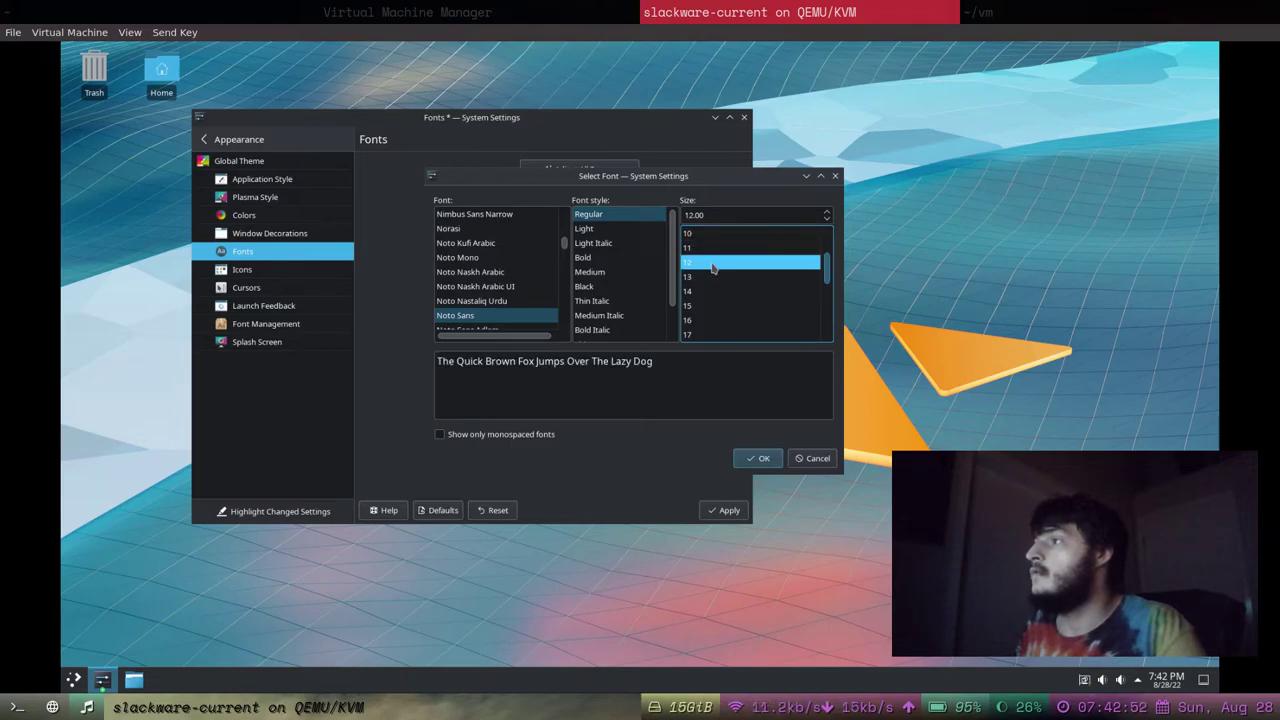
left_click(762, 458)
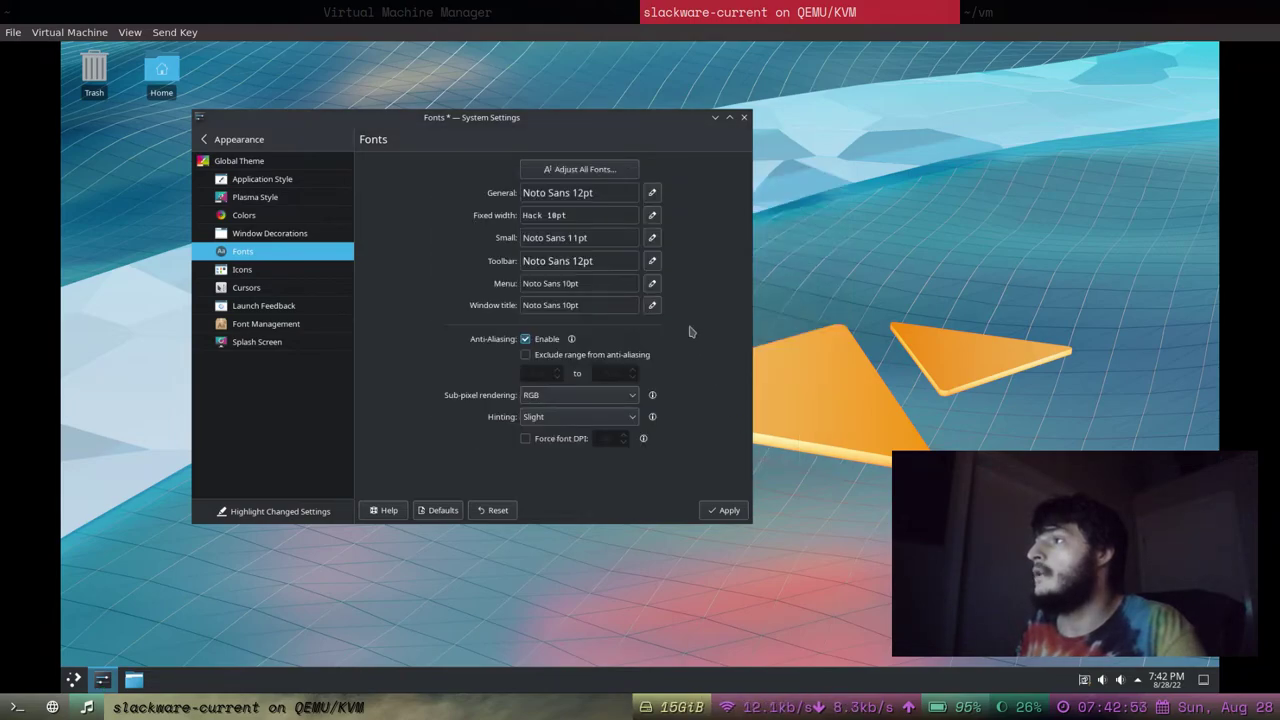
left_click(652, 287)
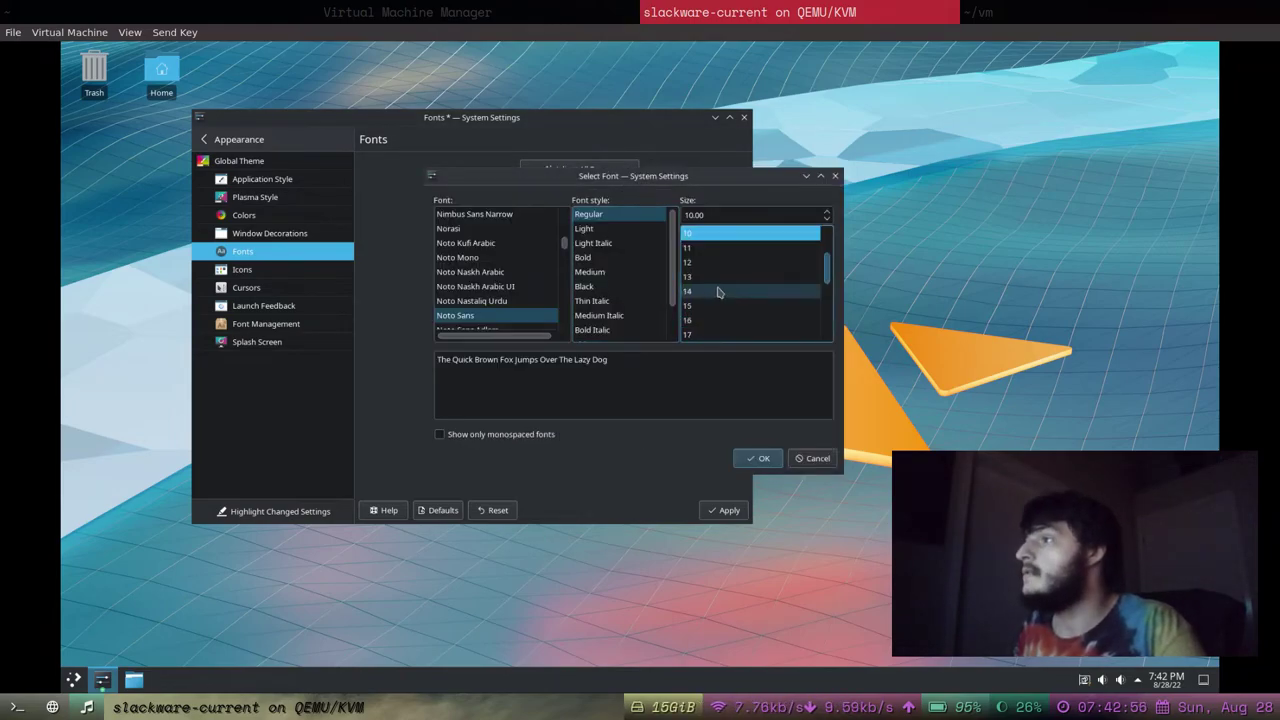
left_click(714, 262)
left_click(762, 458)
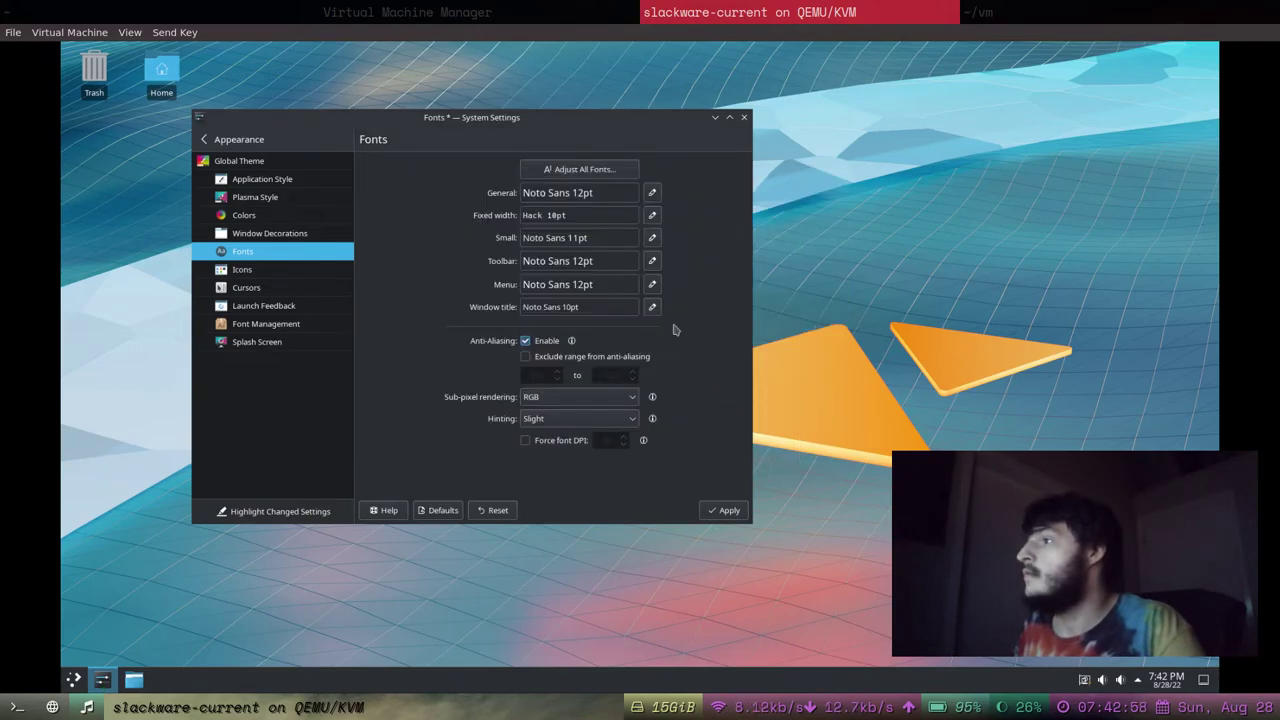
Set the Window title font to 13pt.
left_click(657, 314)
scroll(708, 323, "down", 2)
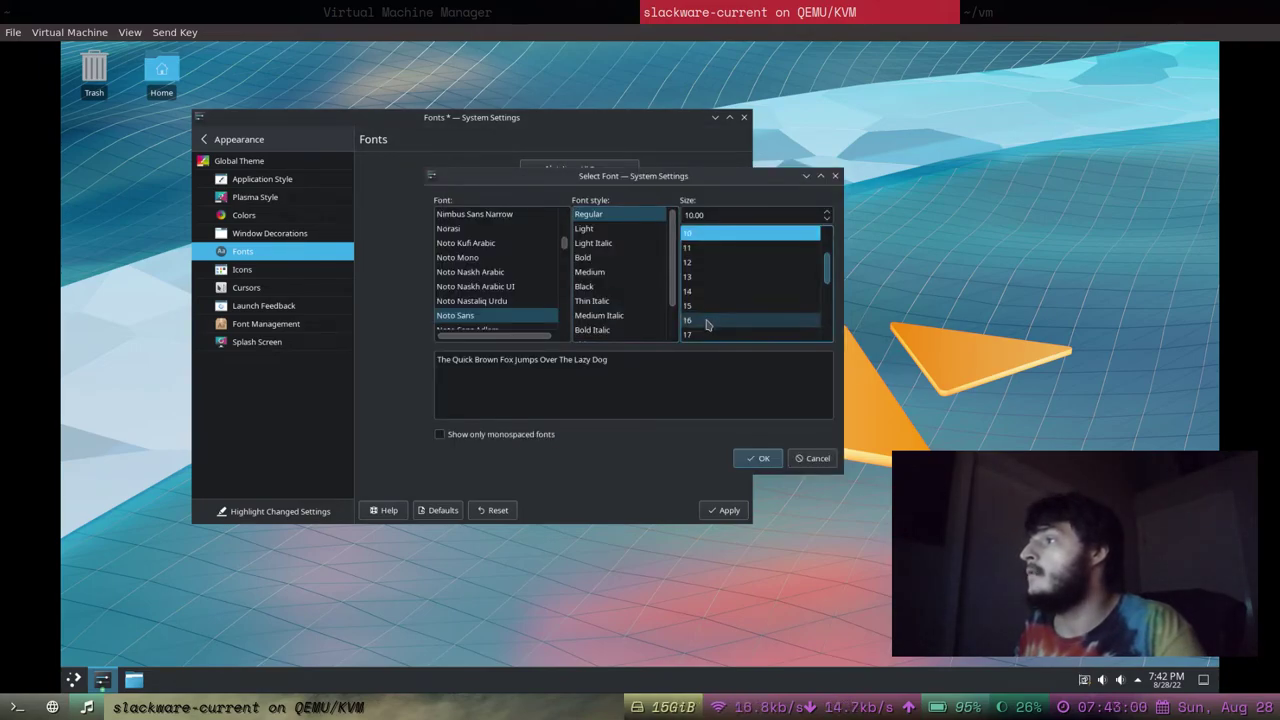
left_click(710, 277)
left_click(762, 457)
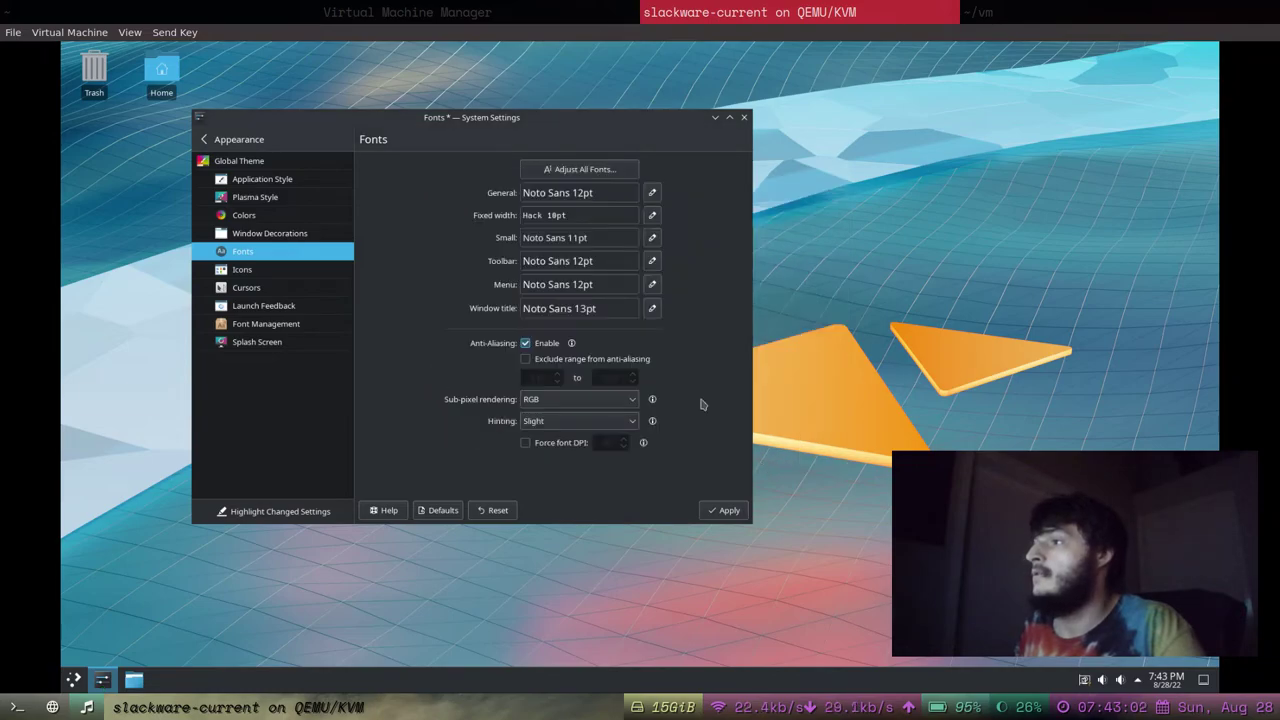
Apply the larger fonts and close System Settings.
left_click(726, 510)
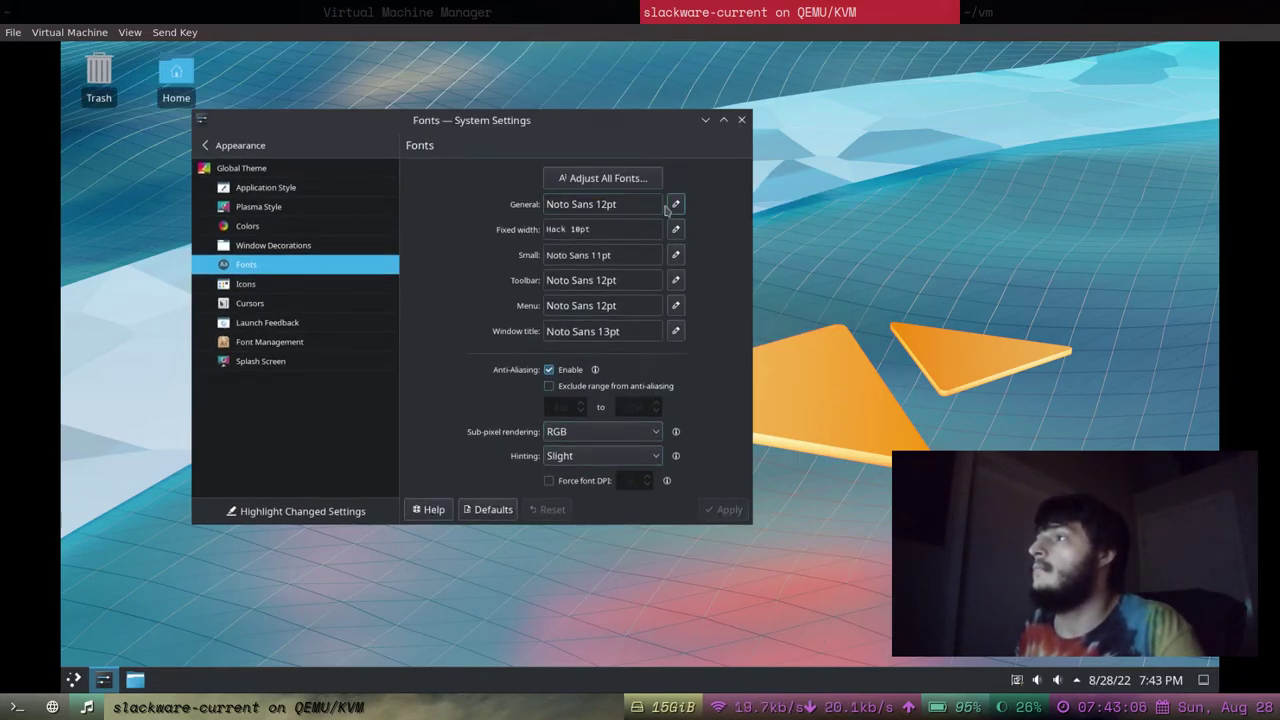
left_click_drag(605, 111, 486, 123)
left_click(668, 122)
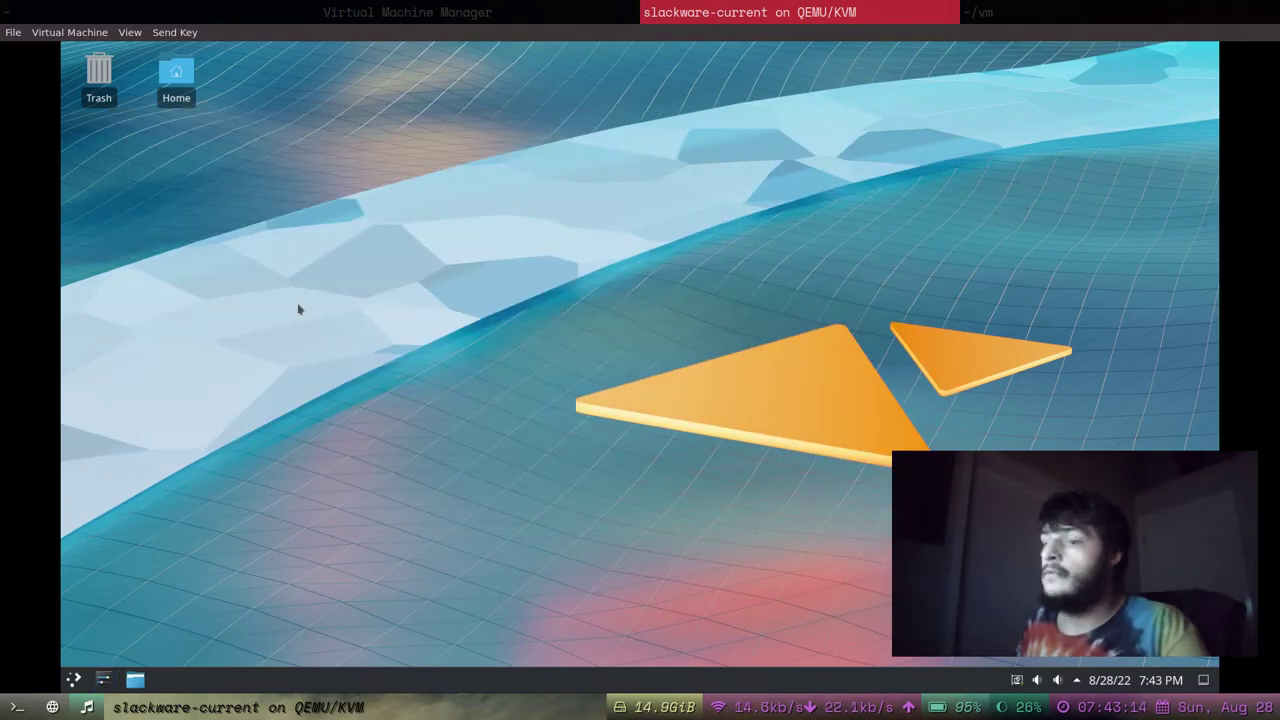
Open the Plasma application launcher and browse its categories, ending on the Development apps.
left_click(76, 683)
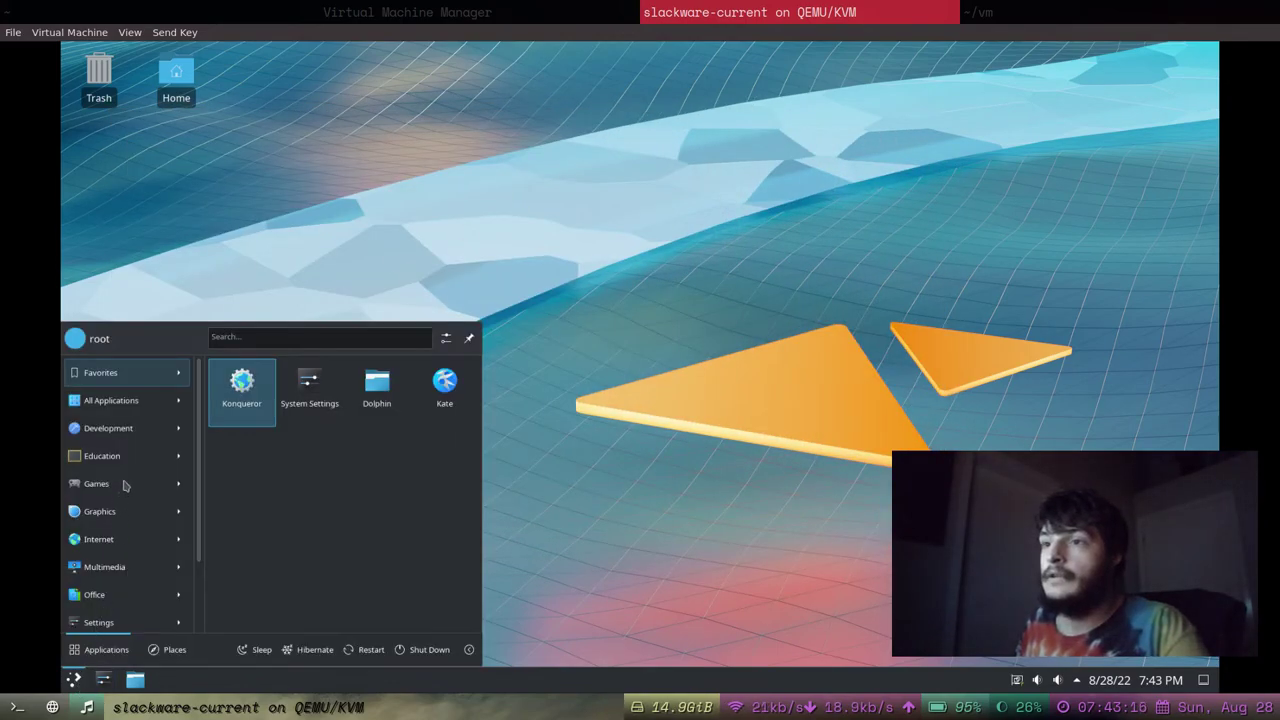
mouse_move(133, 408)
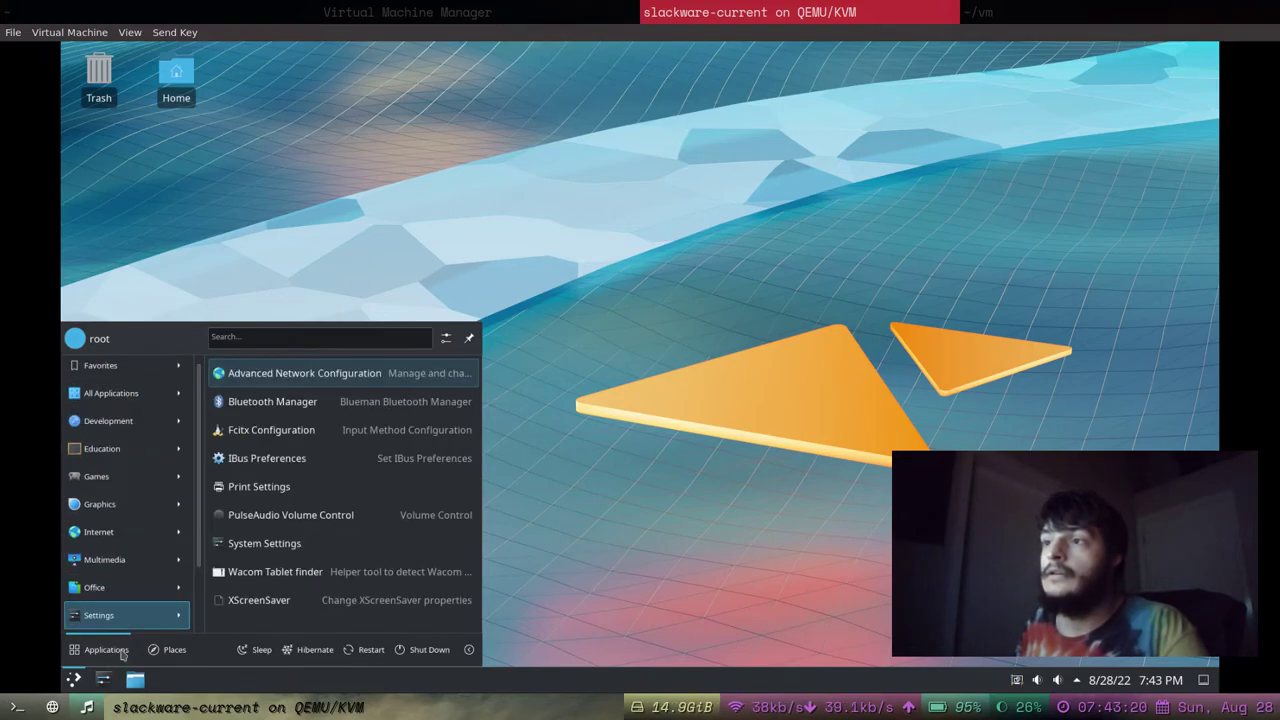
mouse_move(125, 554)
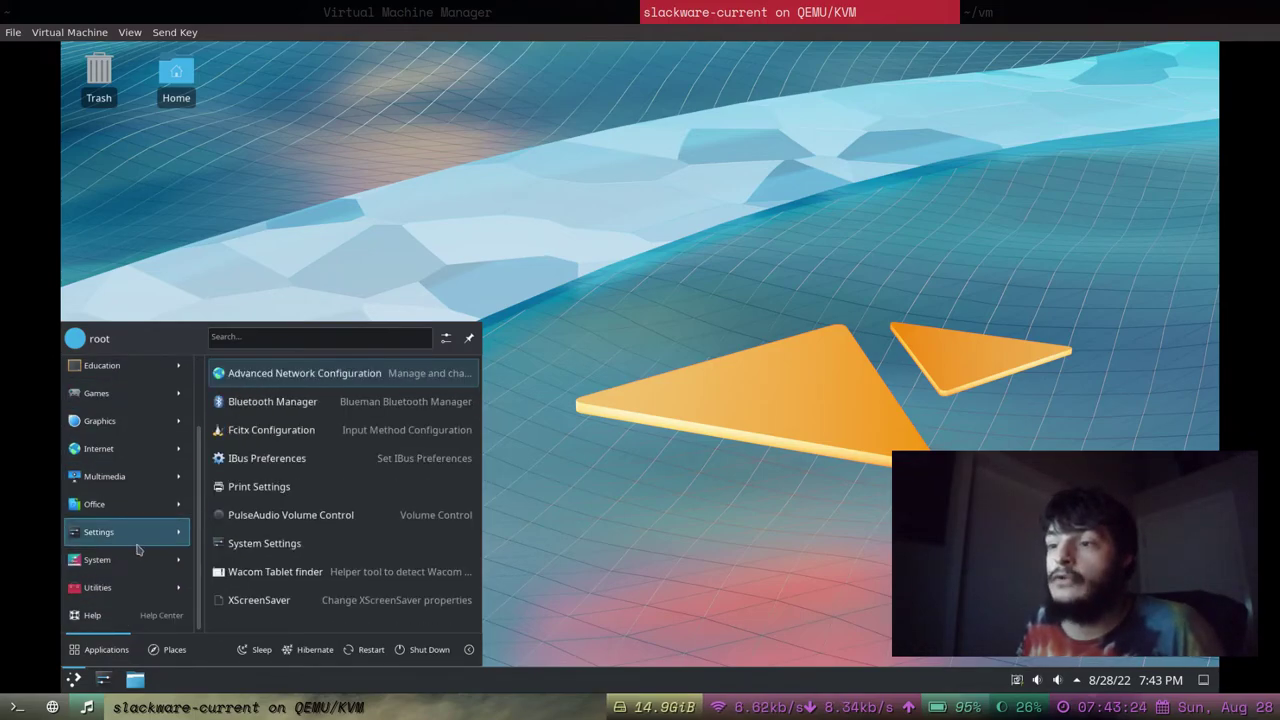
scroll(137, 549, "up", 2)
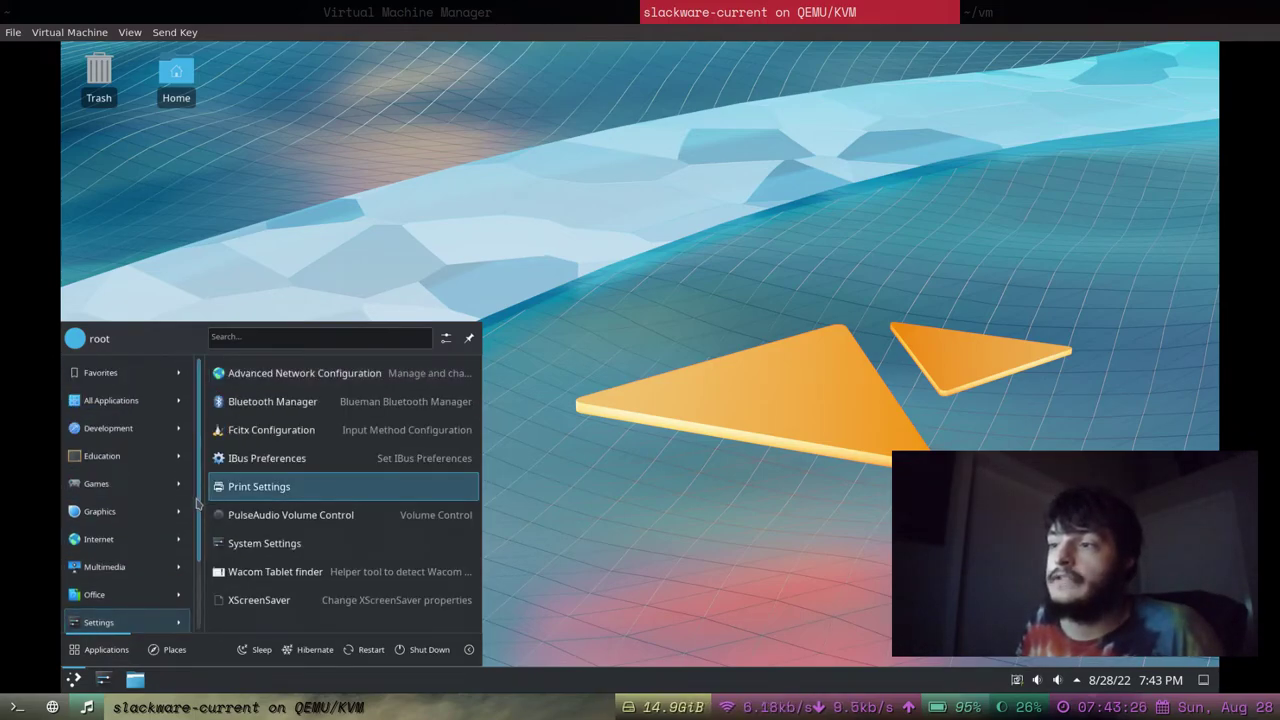
scroll(198, 514, "down", 1)
scroll(198, 514, "up", 1)
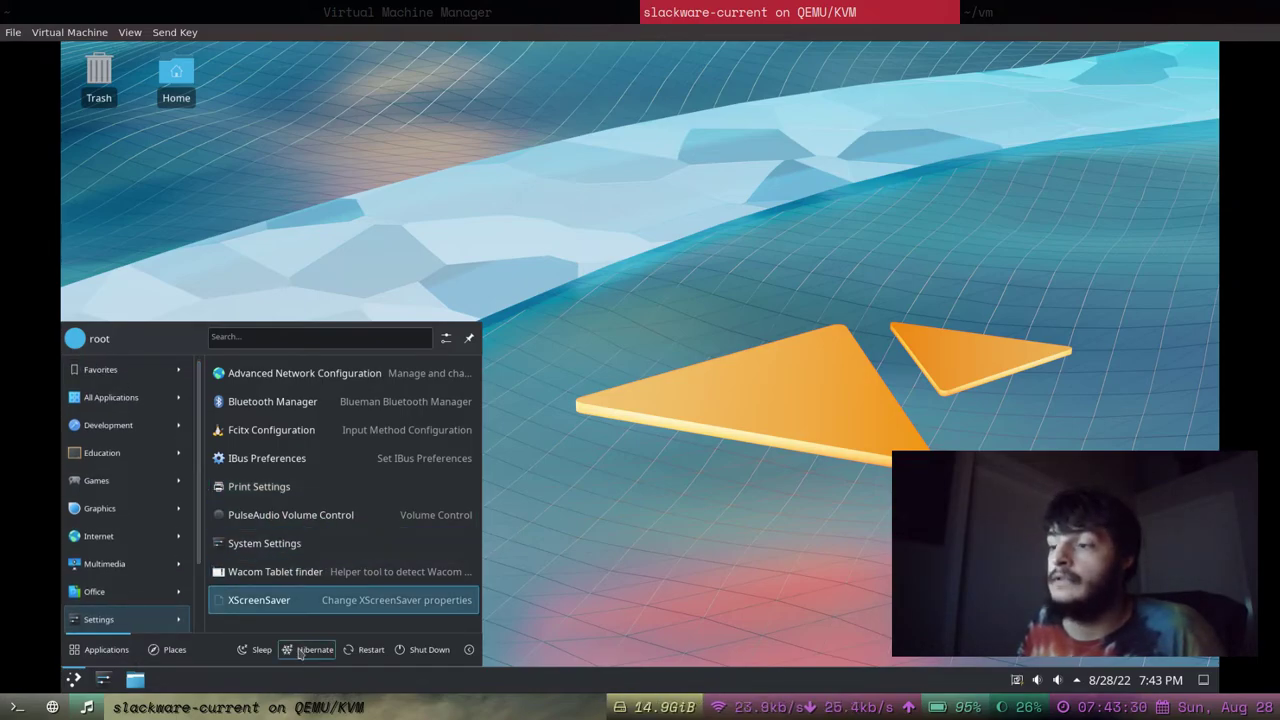
left_click(571, 458)
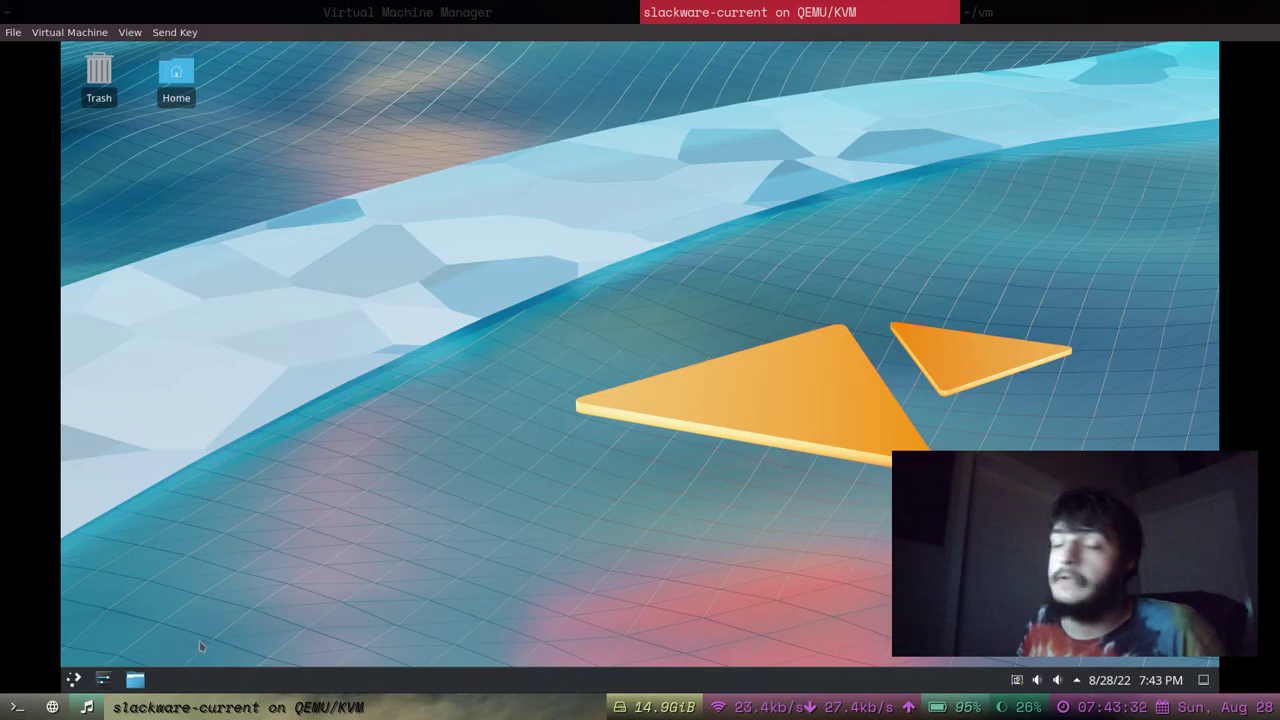
left_click(73, 679)
scroll(110, 600, "down", 2)
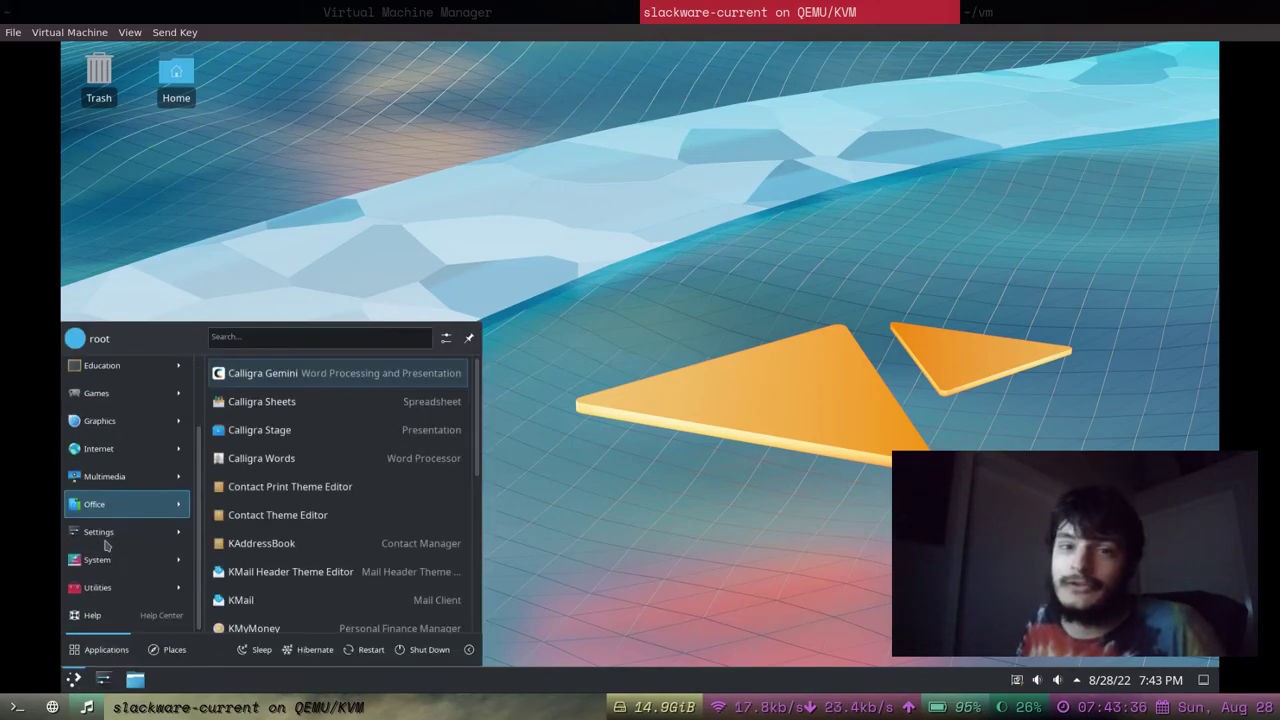
scroll(113, 598, "up", 2)
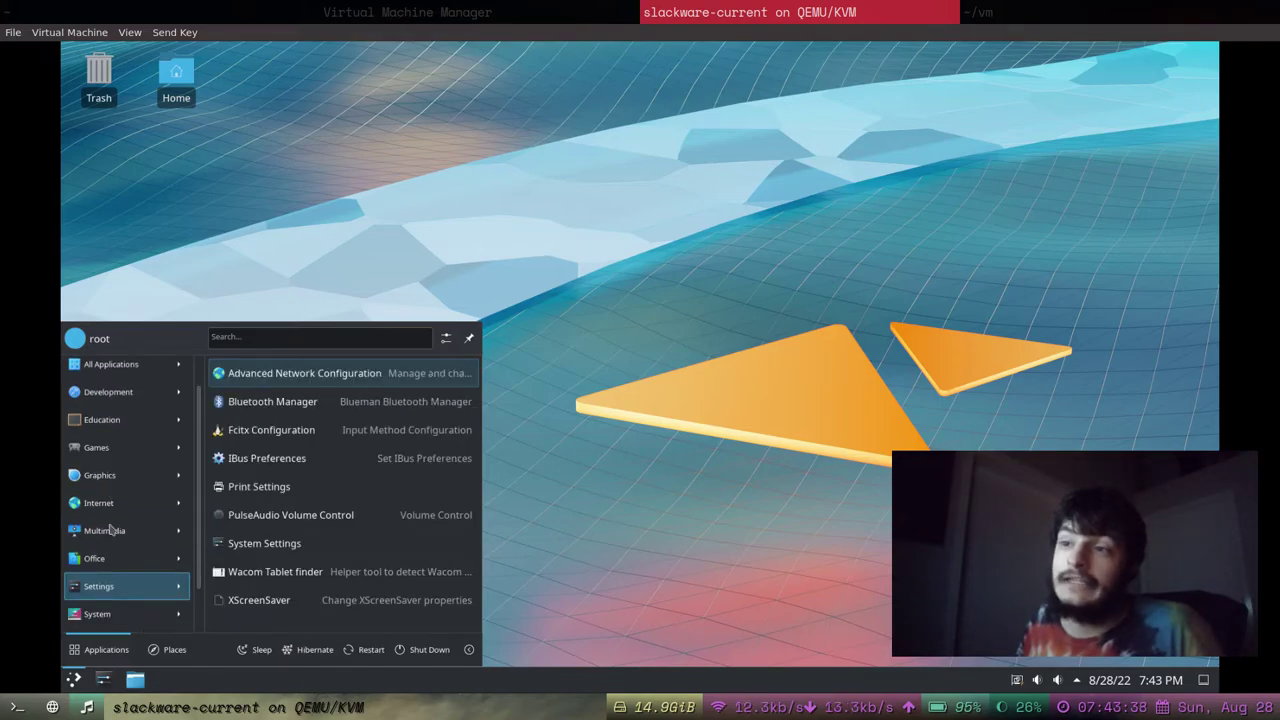
mouse_move(122, 376)
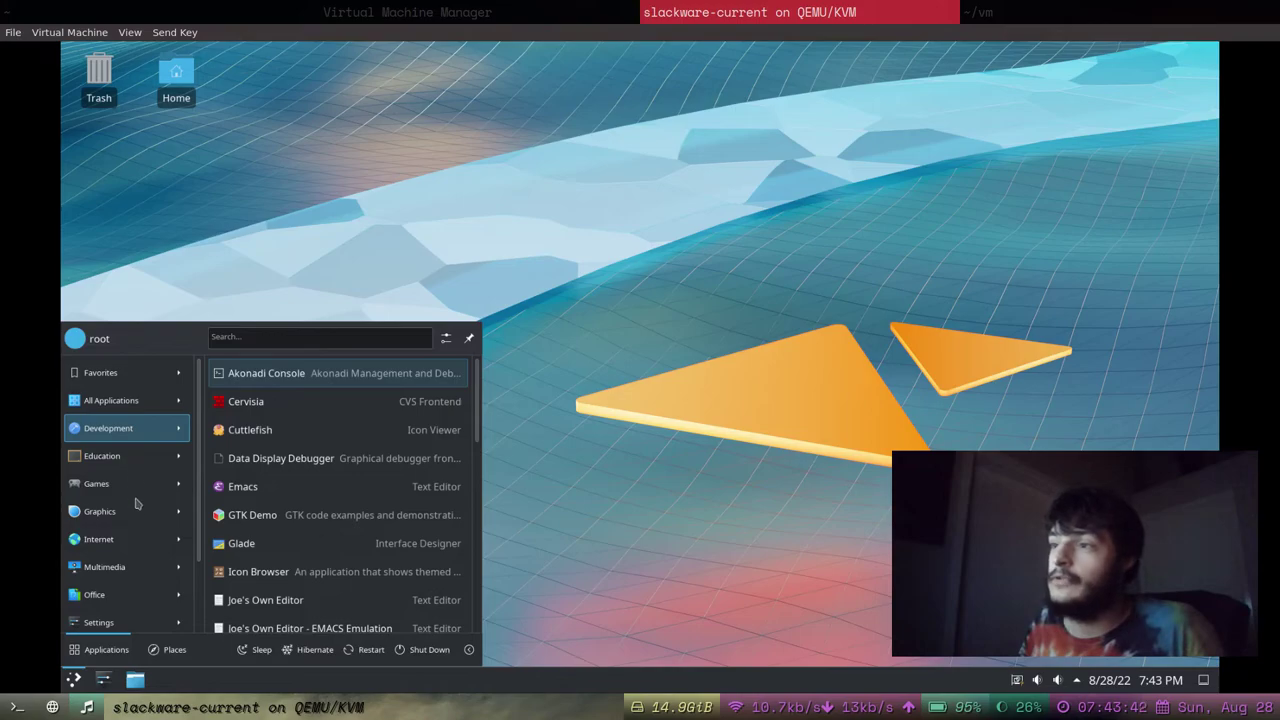
Search the launcher for 'term' and launch Konsole.
left_click(249, 339)
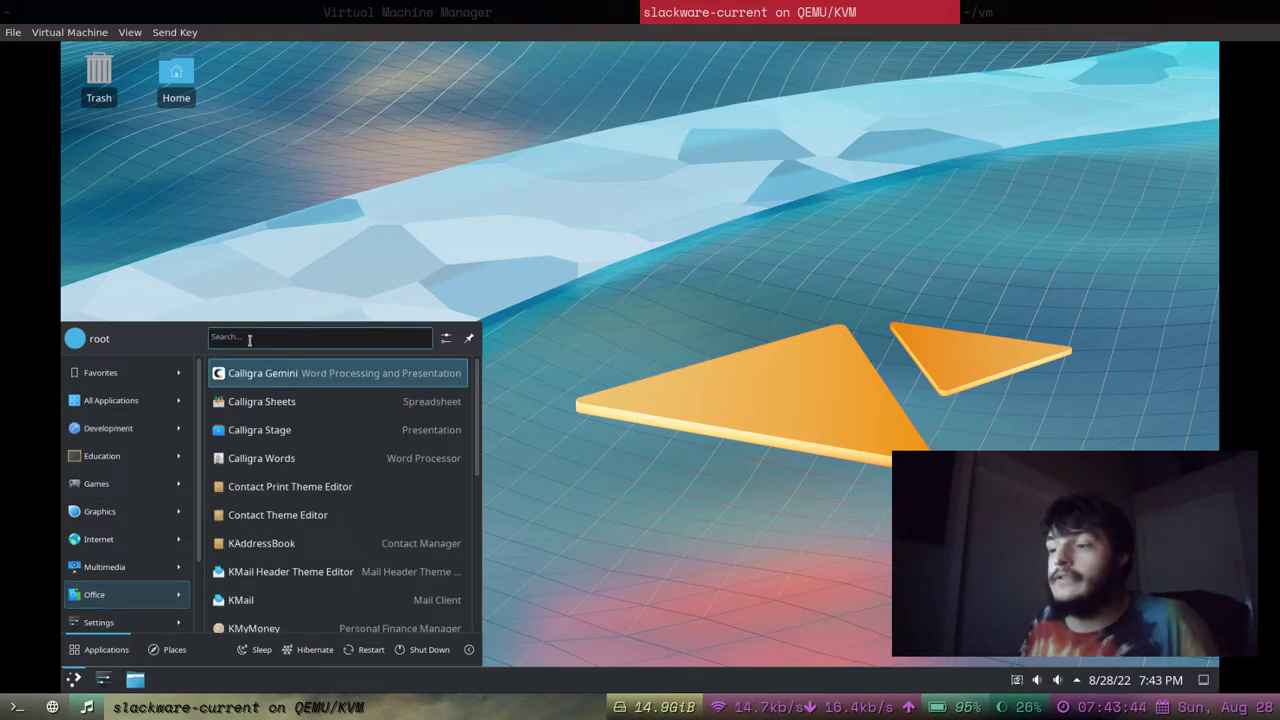
type("term")
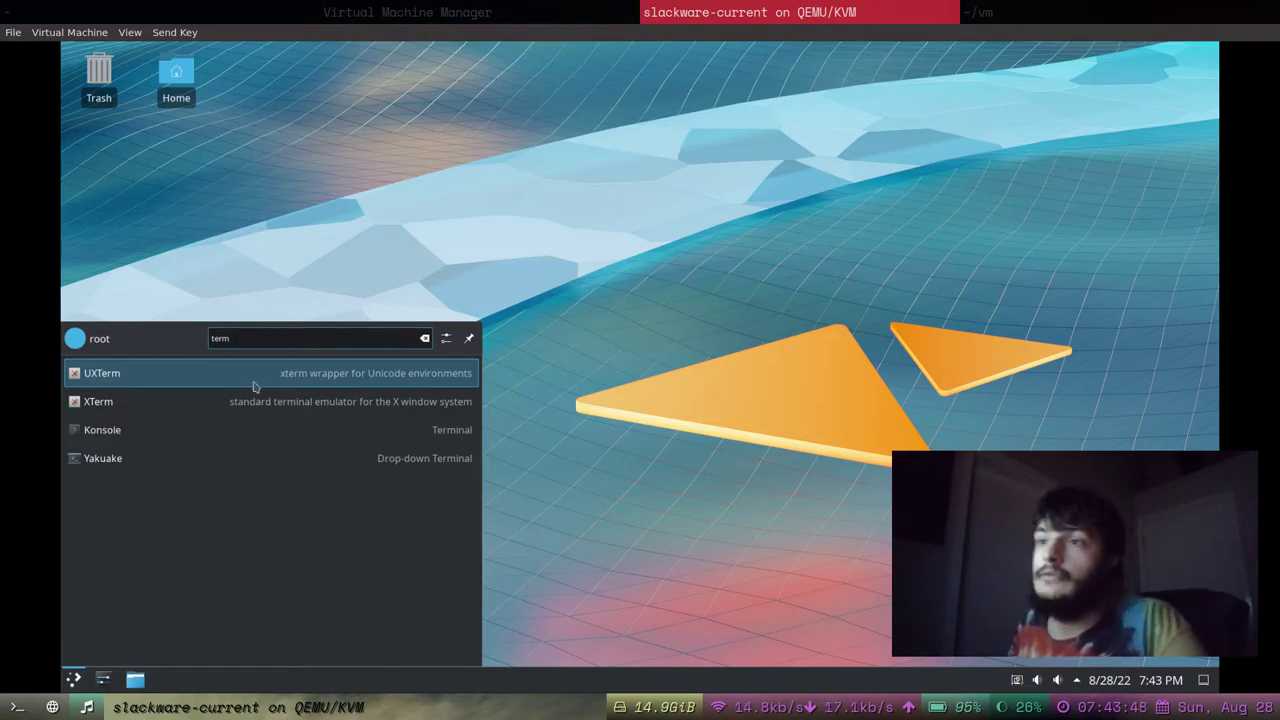
left_click(250, 430)
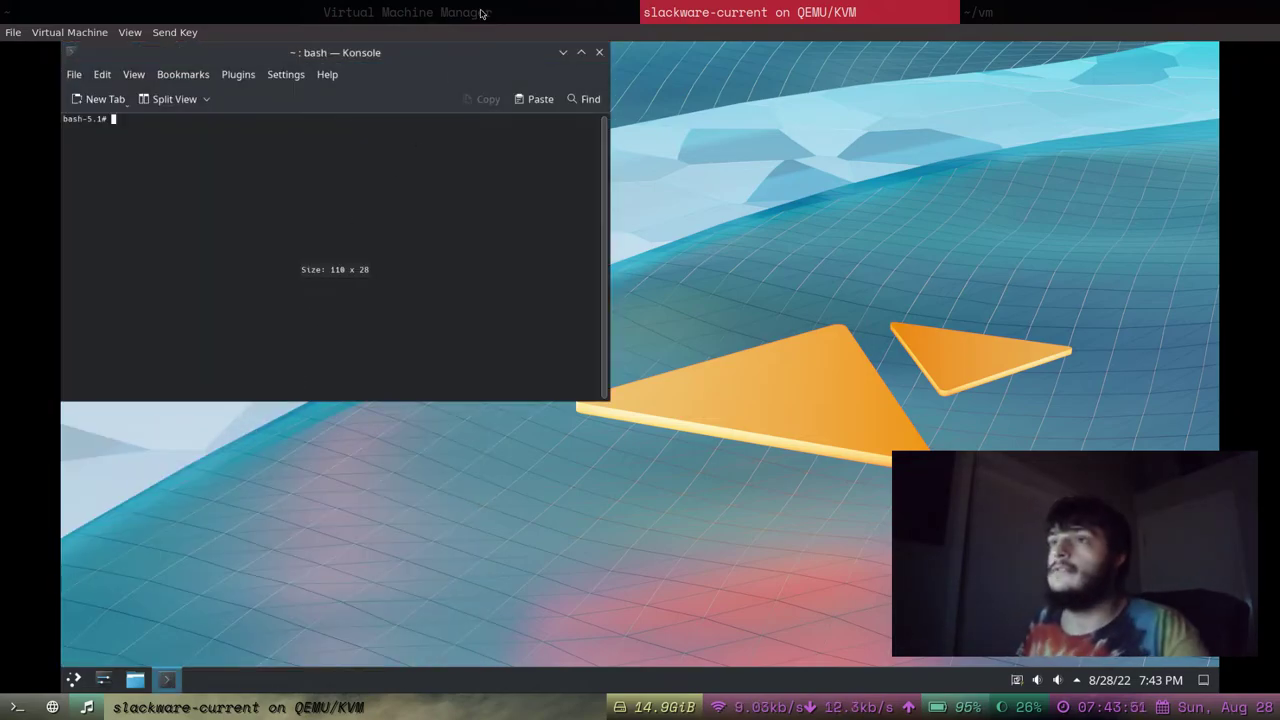
Enlarge Konsole's font with View > Enlarge Font and Ctrl++, then enlarge and reposition the window.
left_click(136, 75)
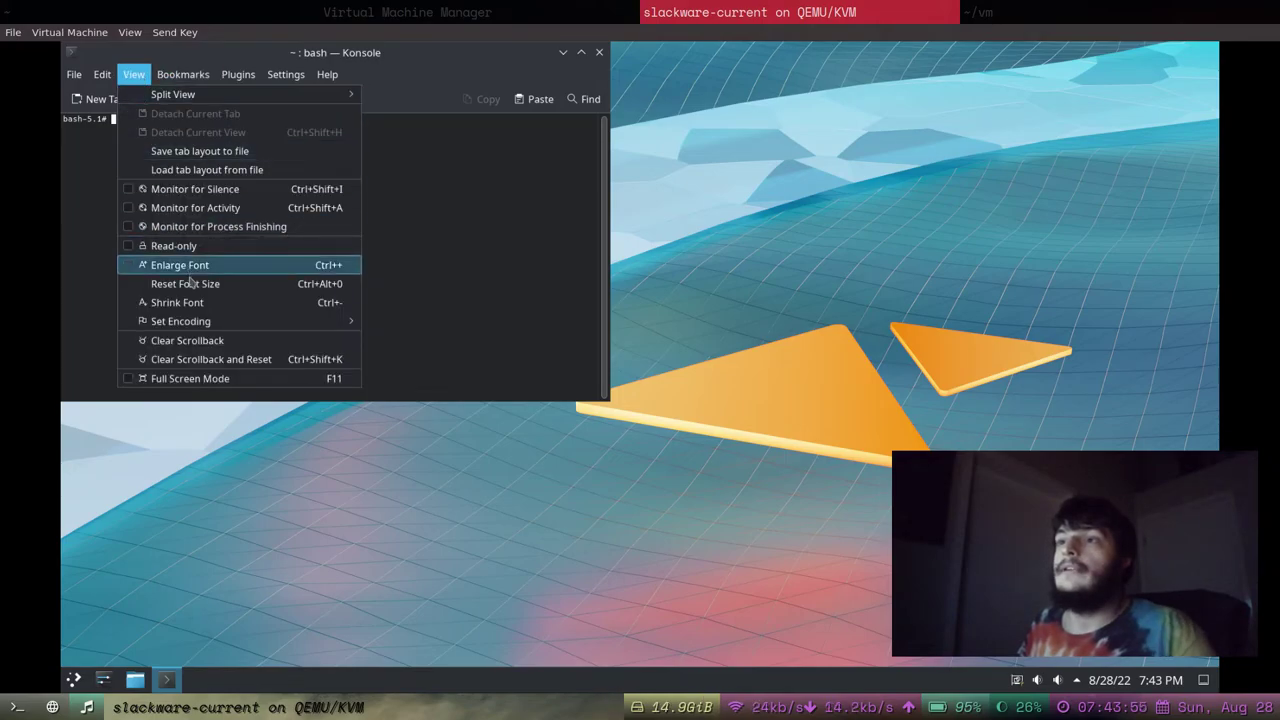
left_click(185, 265)
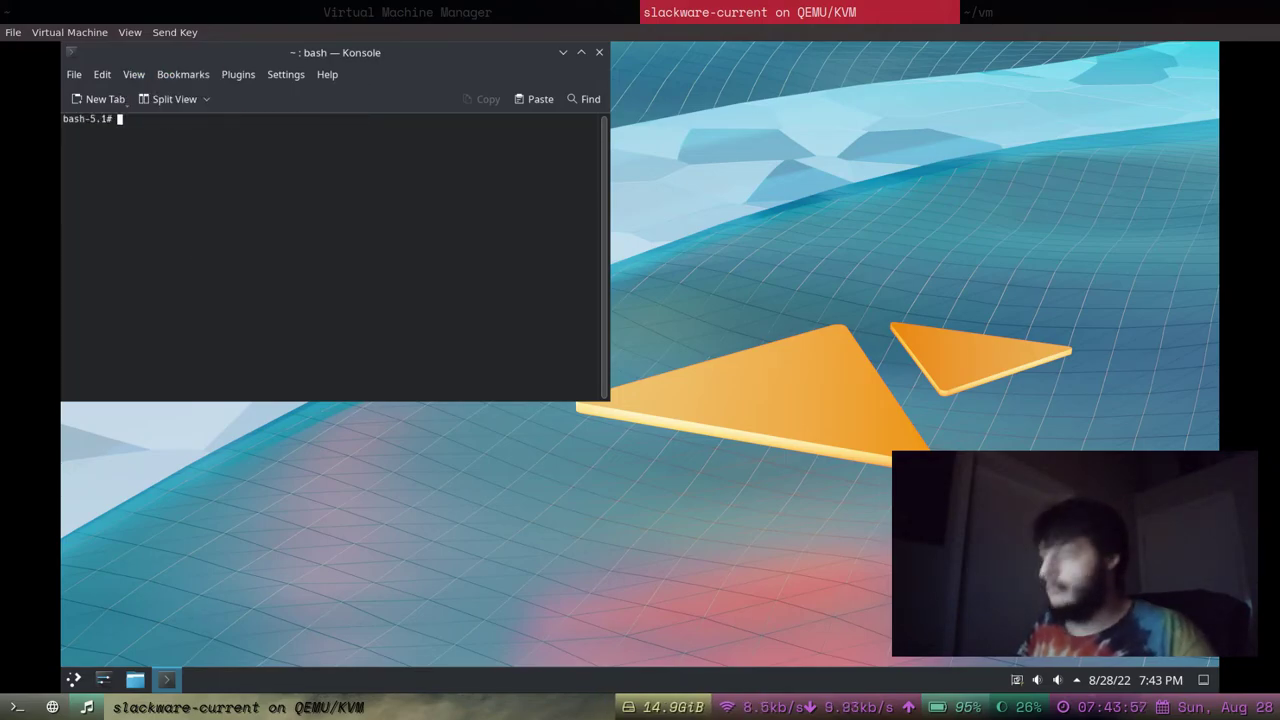
key("ctrl+plus")
key("ctrl+plus")
key("ctrl+plus")
key("ctrl+plus")
key("ctrl+plus")
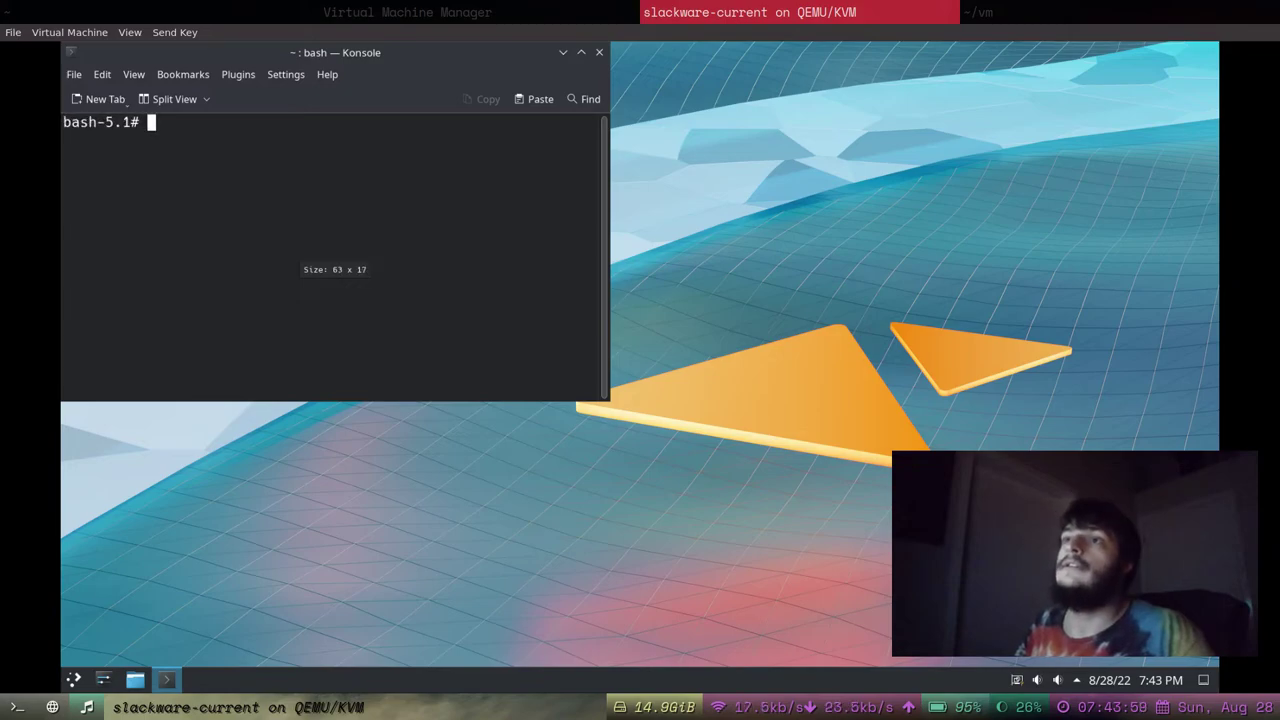
key("ctrl+plus")
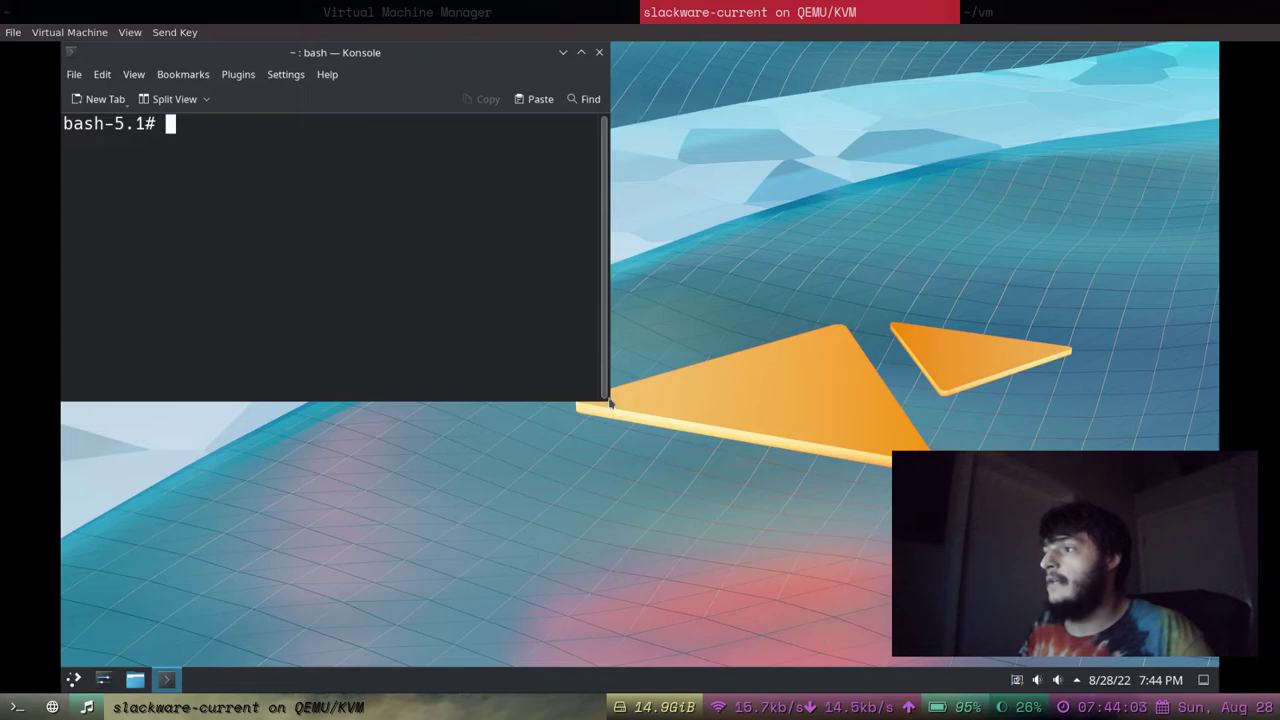
left_click_drag(609, 400, 998, 598)
left_click_drag(610, 57, 647, 89)
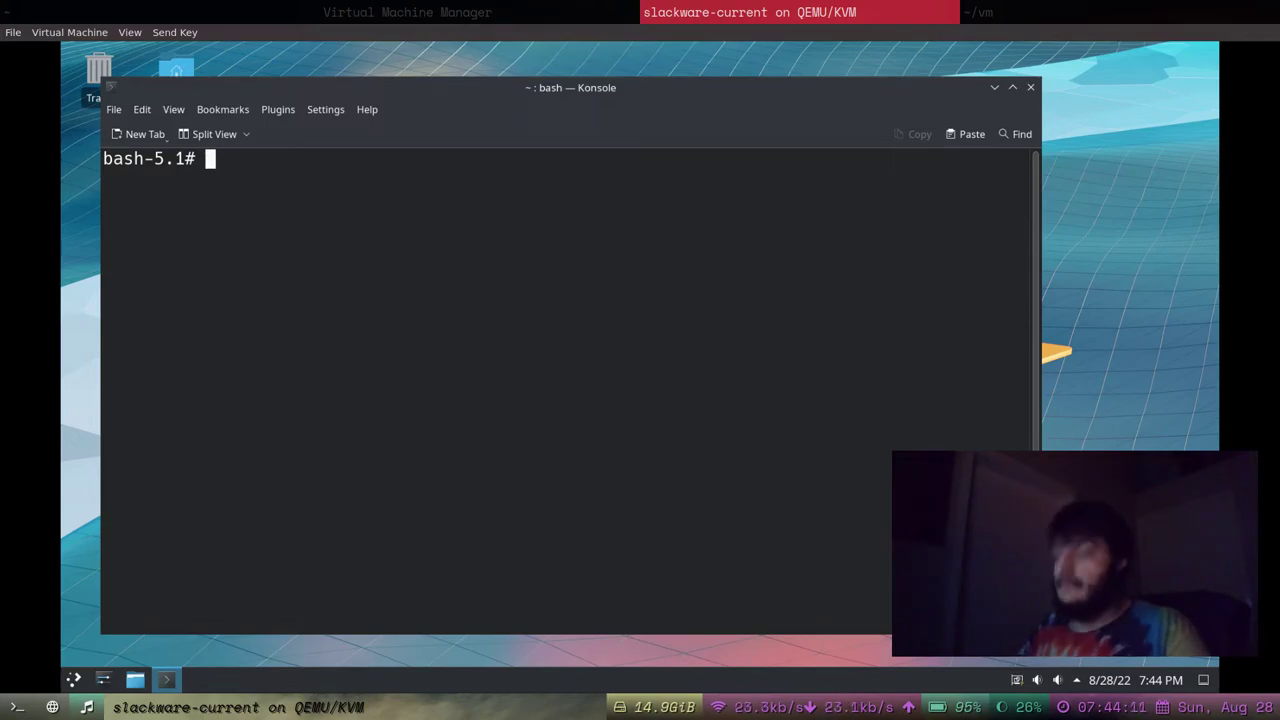
type("neofetch")
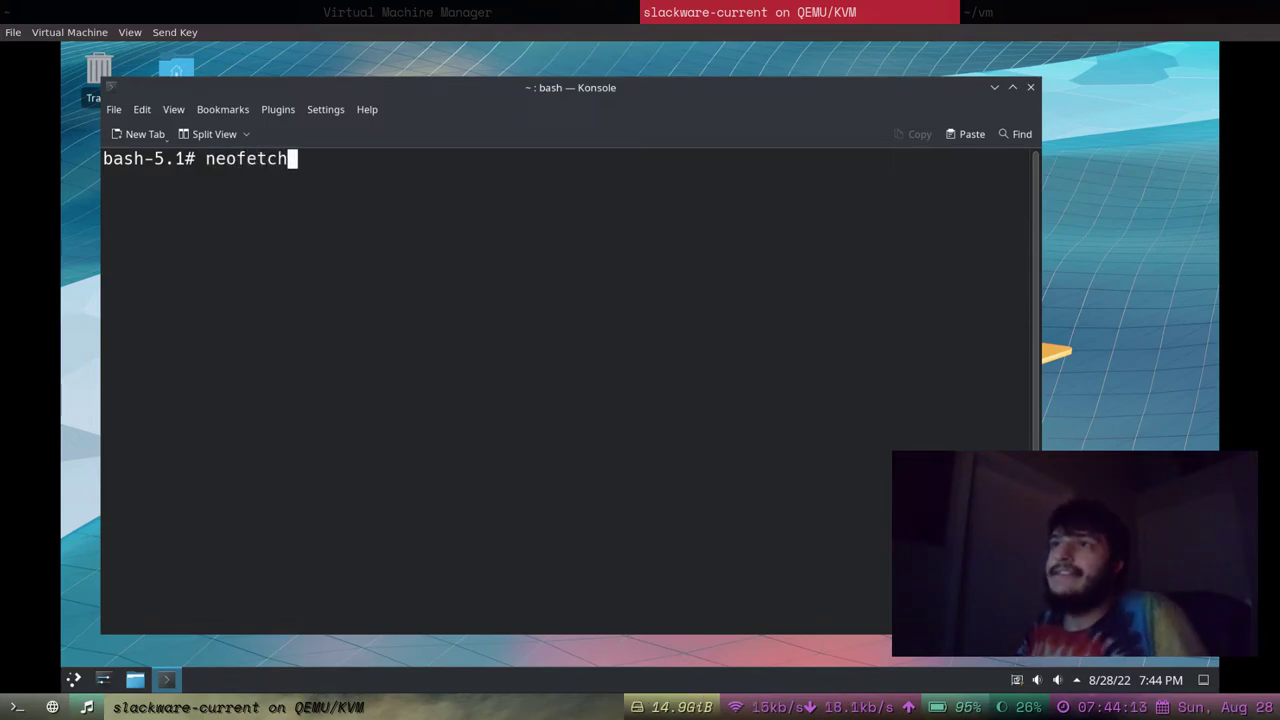
key("Return")
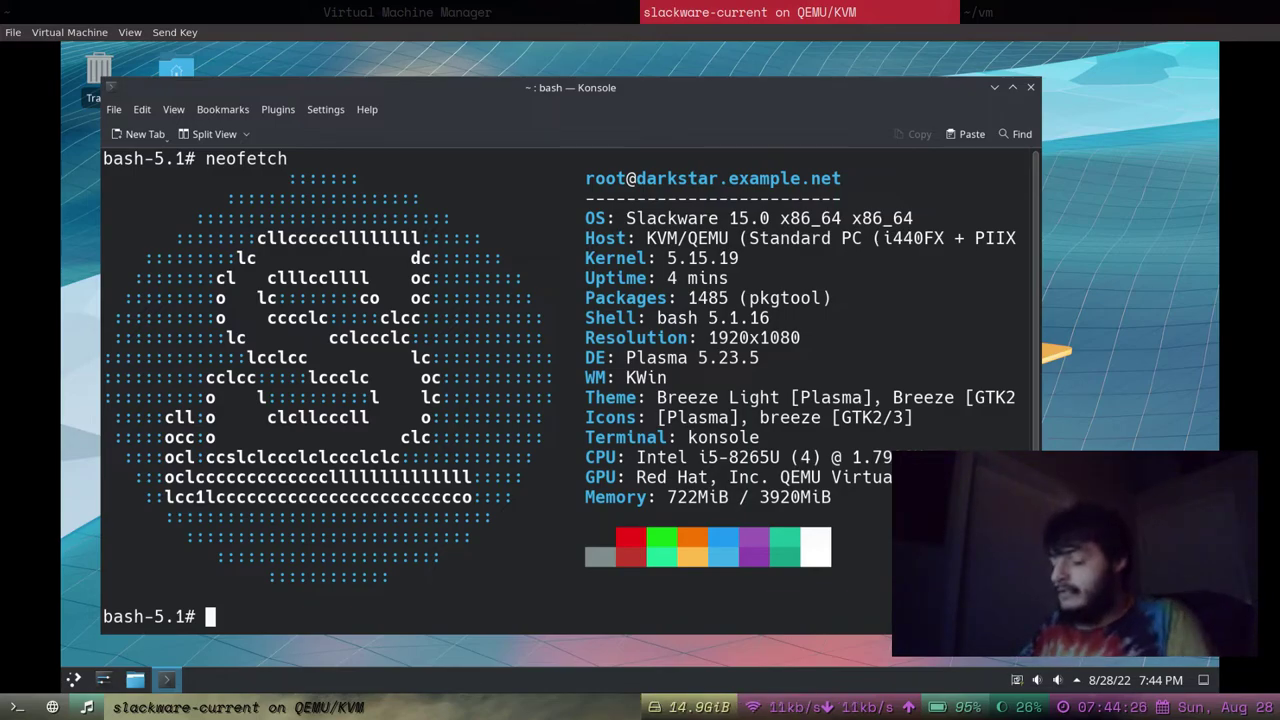
type("ls")
key("BackSpace")
key("BackSpace")
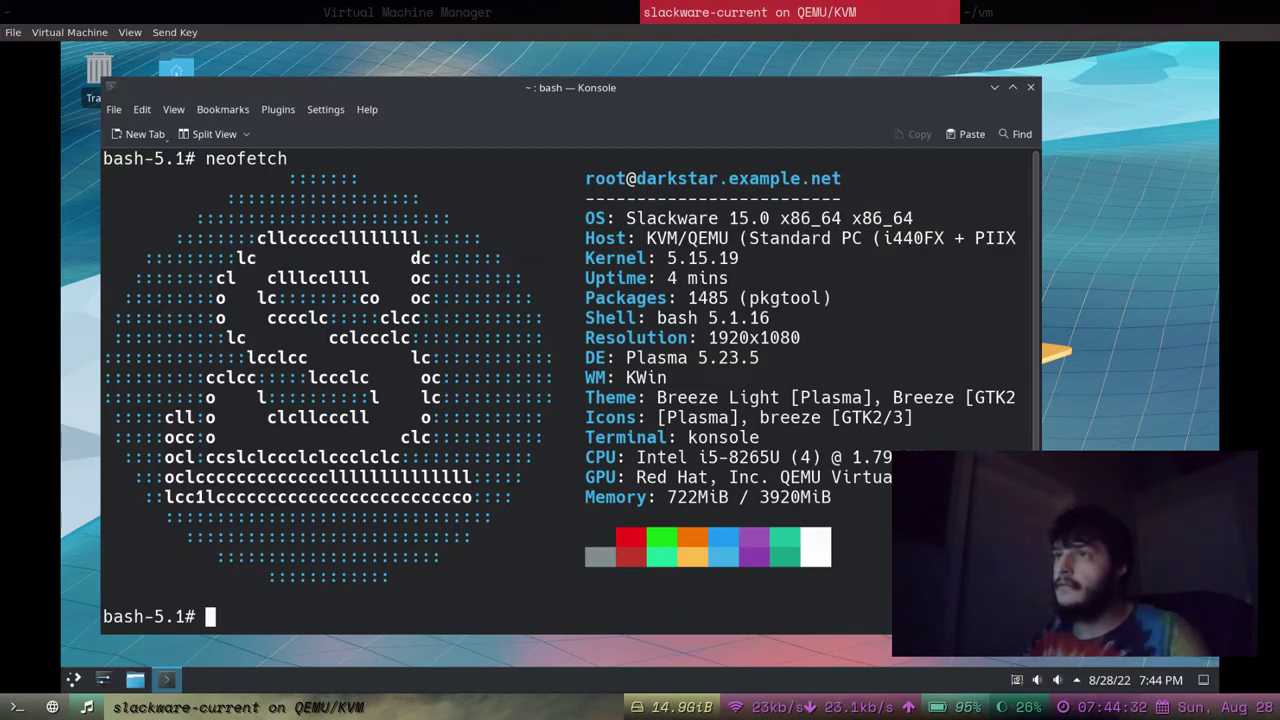
key("ctrl+l")
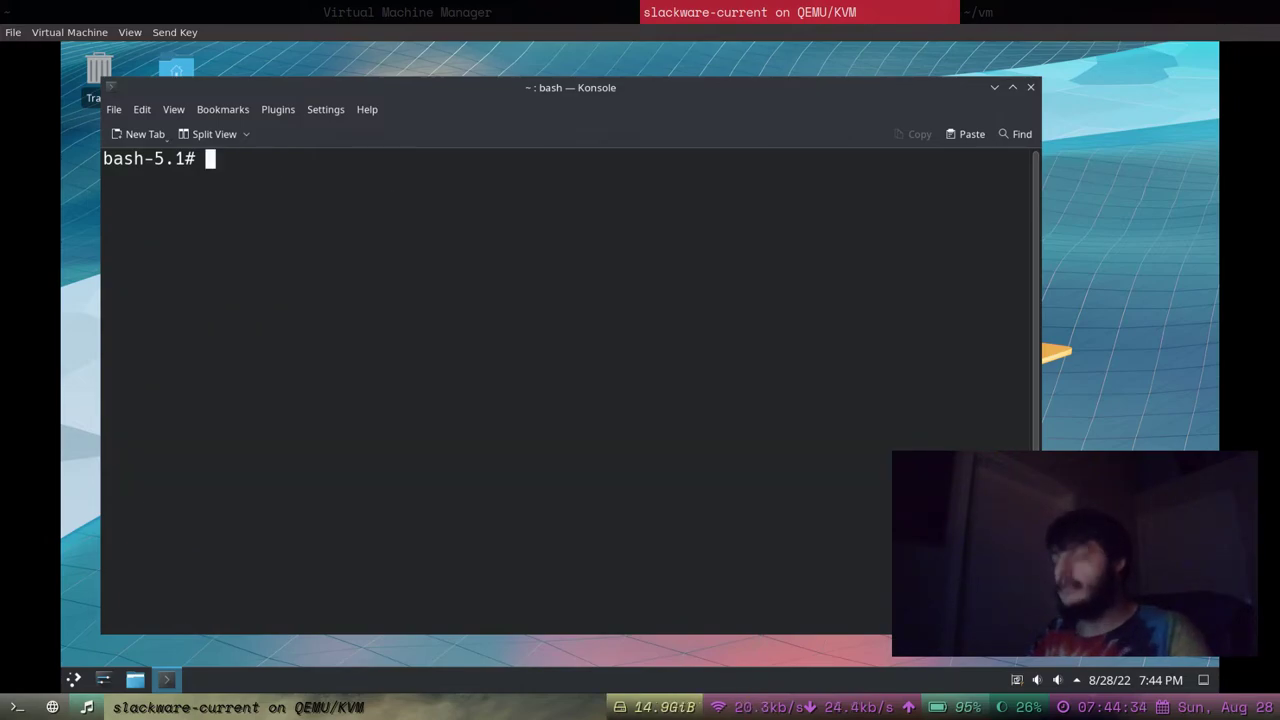
type("htop")
key("Return")
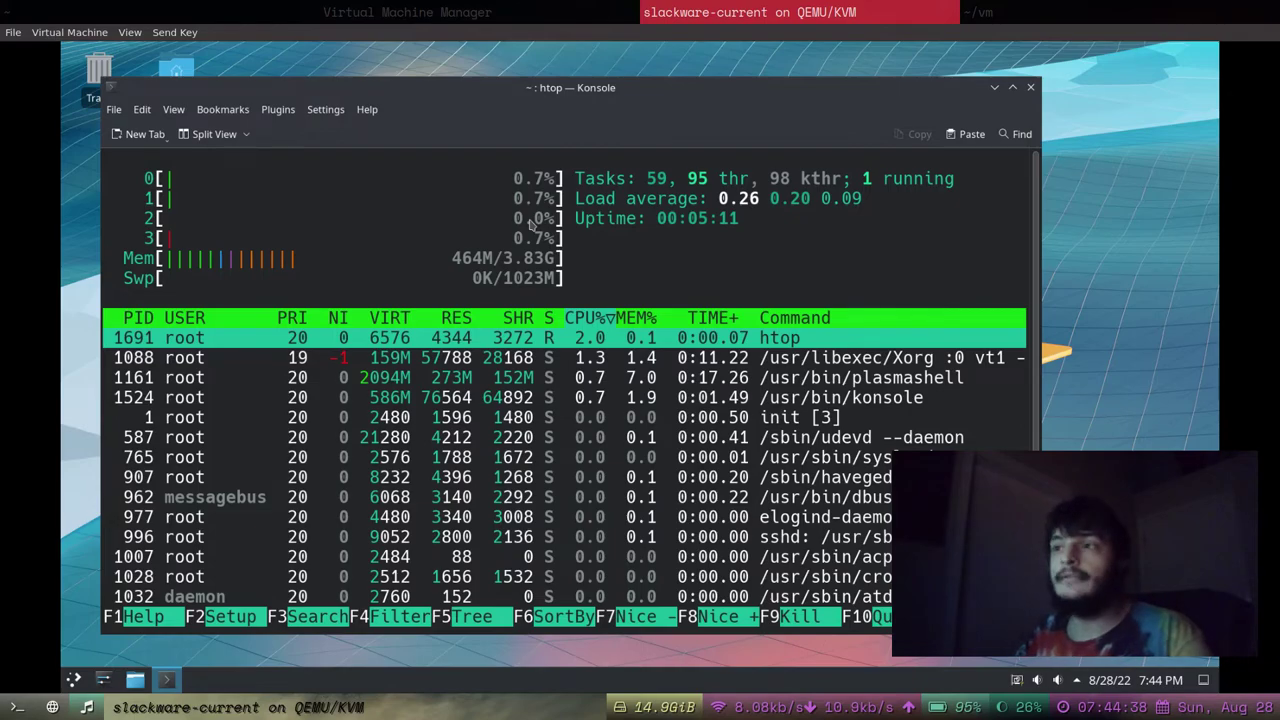
key("q")
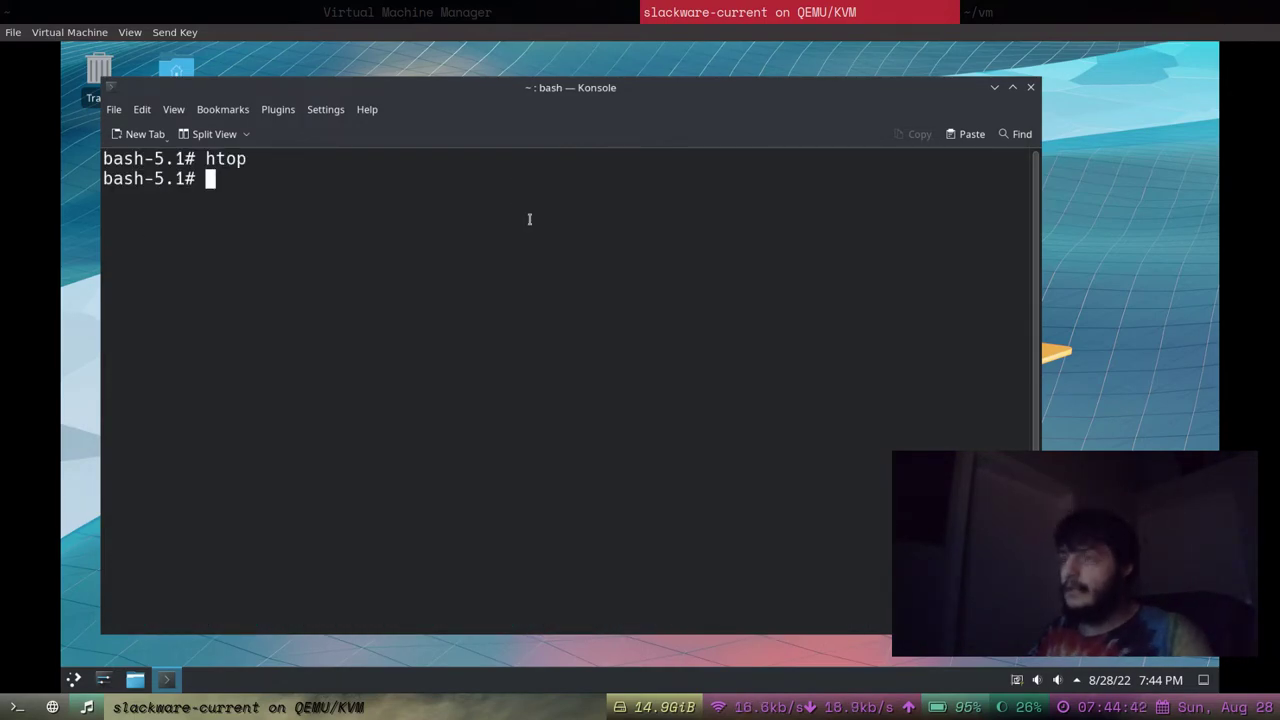
type("neofetch")
key("Return")
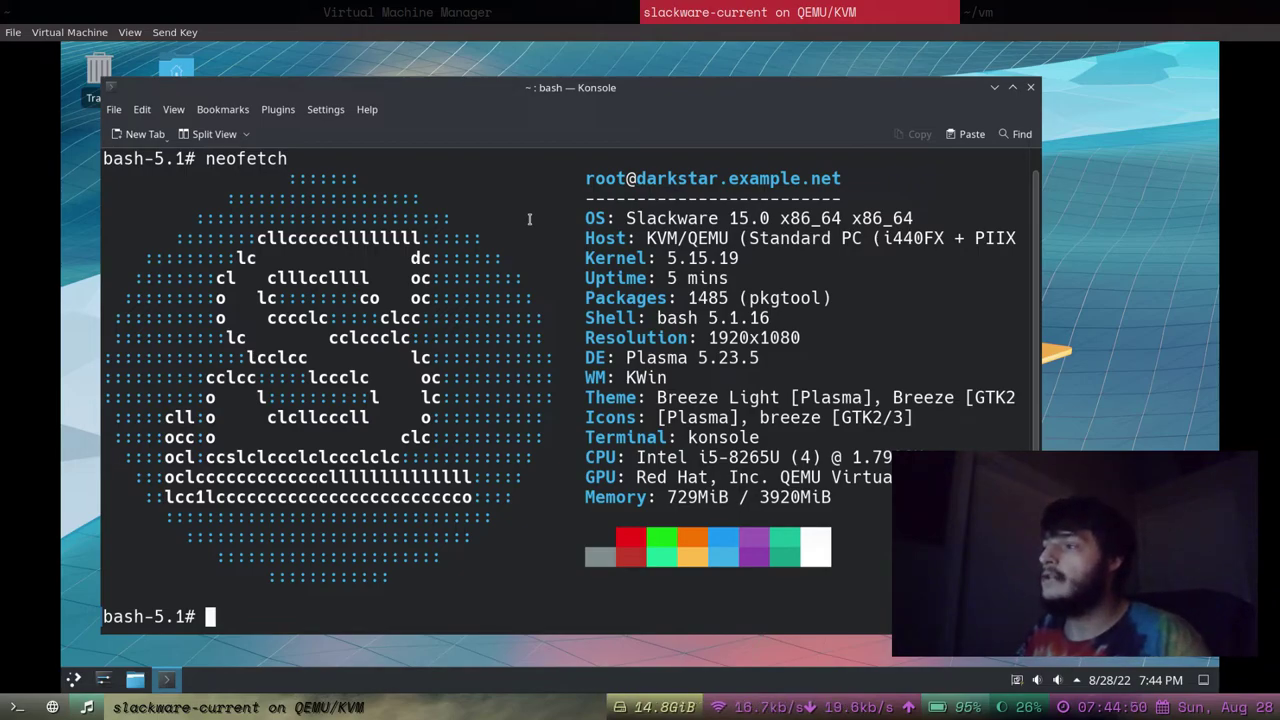
key("ctrl+l")
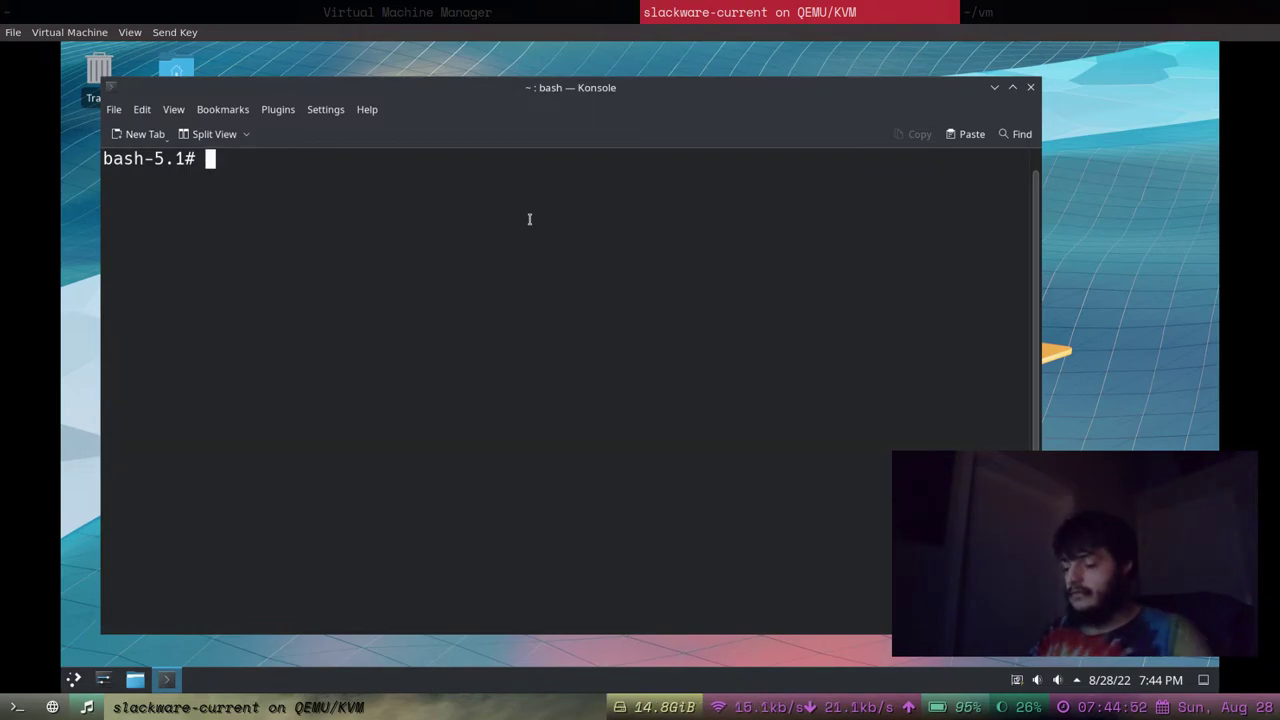
type("pkgtool")
key("Return")
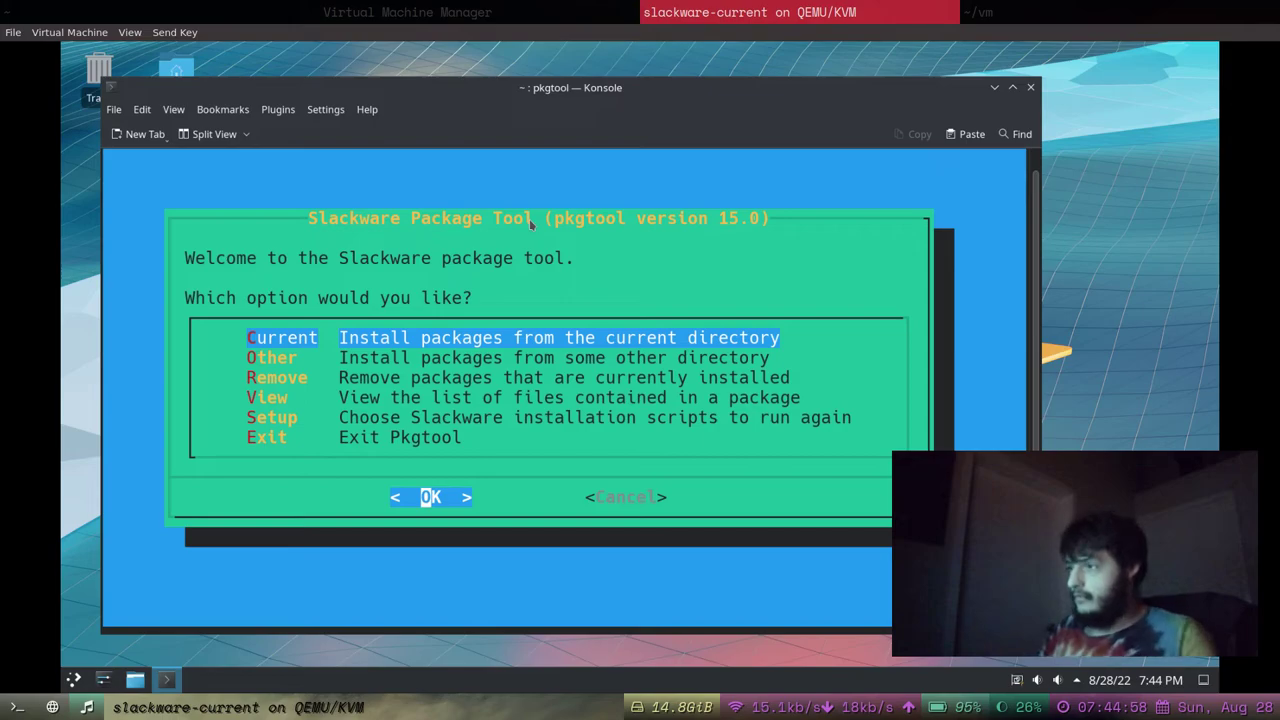
key("Down")
key("Down")
key("Down")
key("Down")
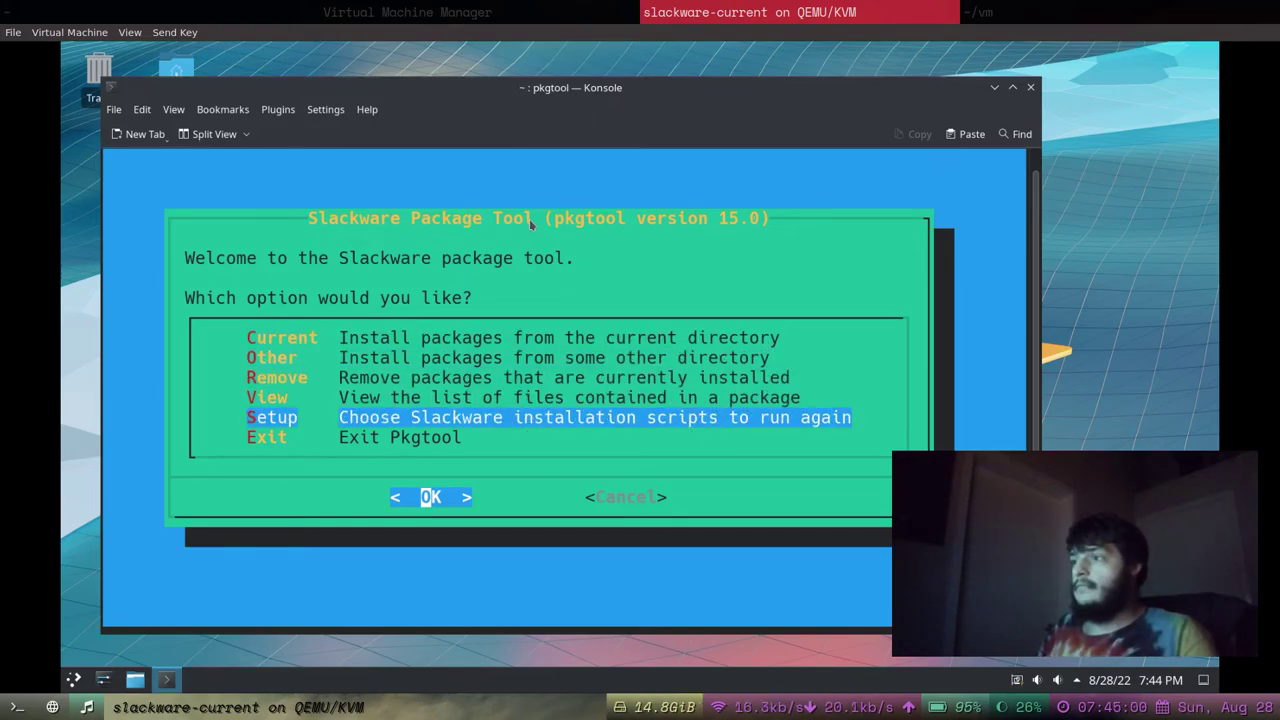
key("Down")
key("Up")
key("Up")
key("Up")
key("Up")
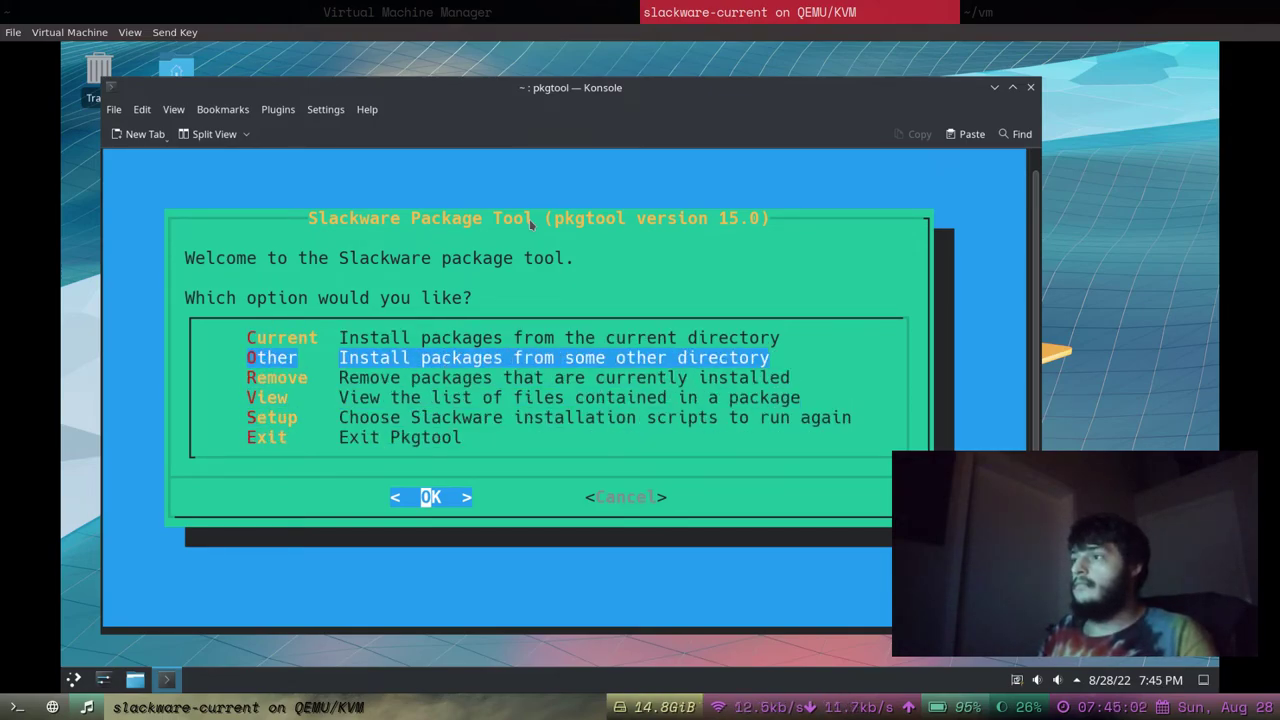
key("Up")
key("Down")
key("Up")
key("Down")
key("Up")
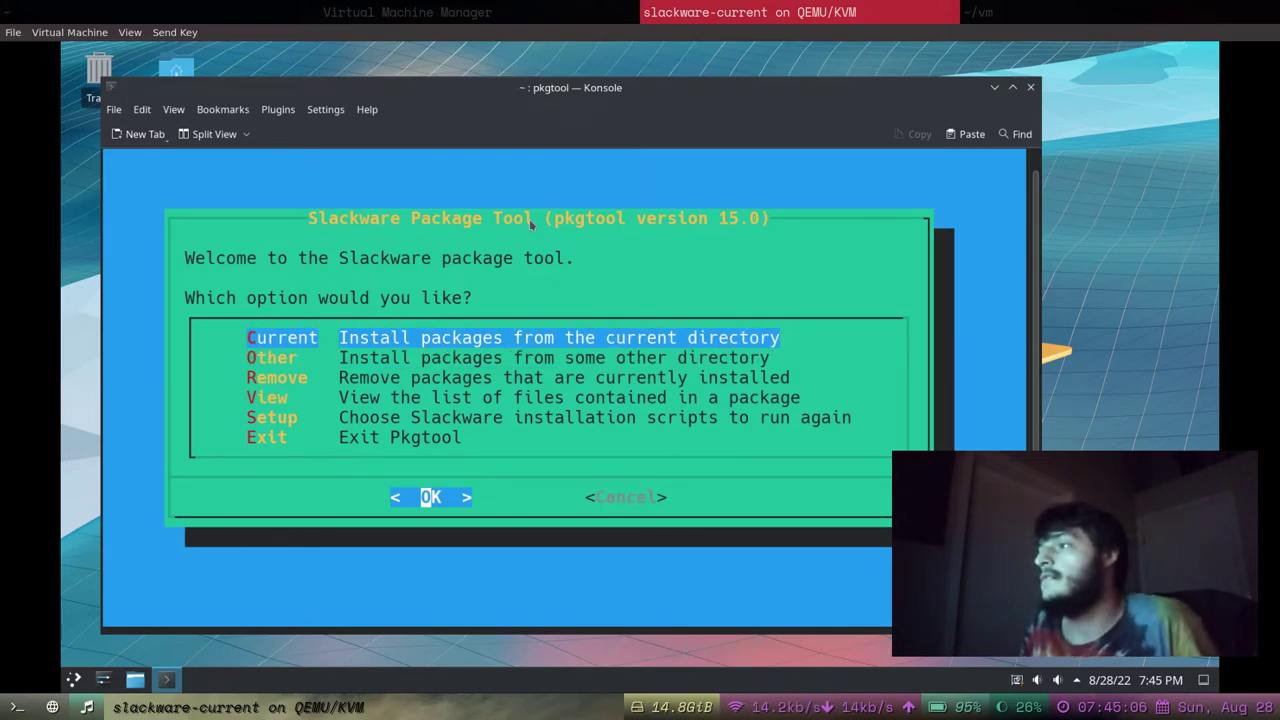
key("Down")
key("Up")
key("Down")
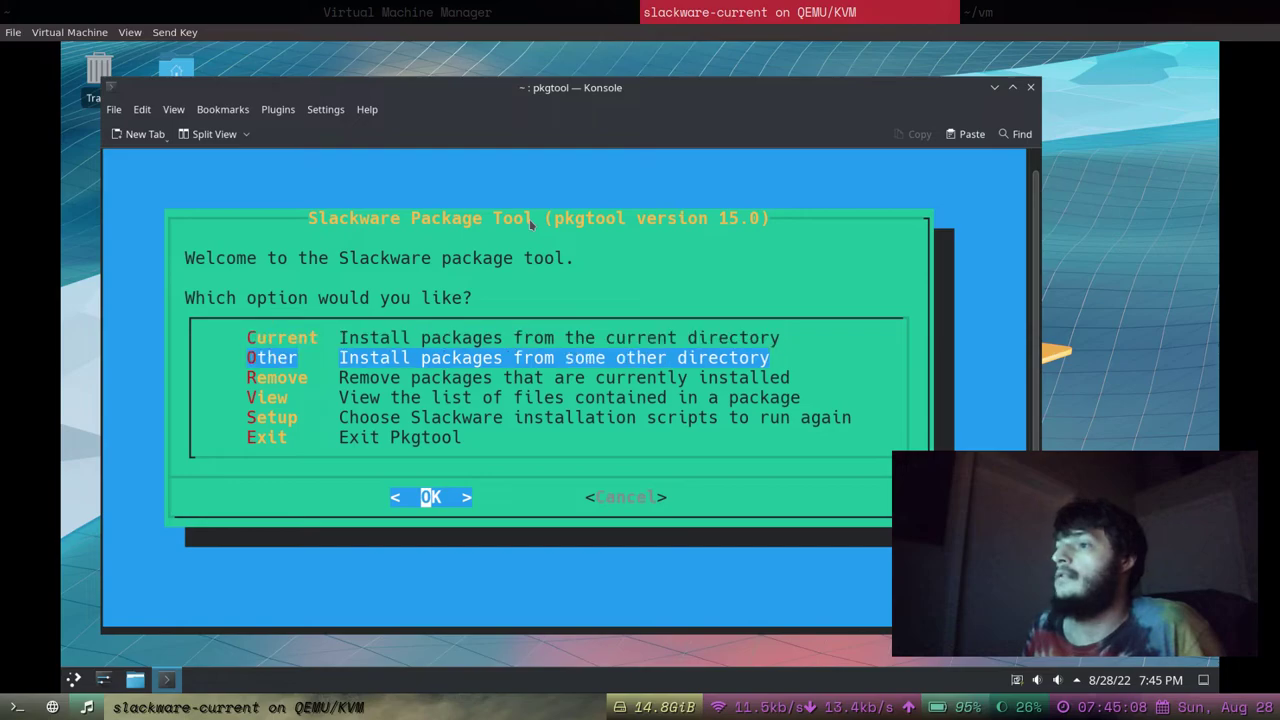
key("Down")
key("Down")
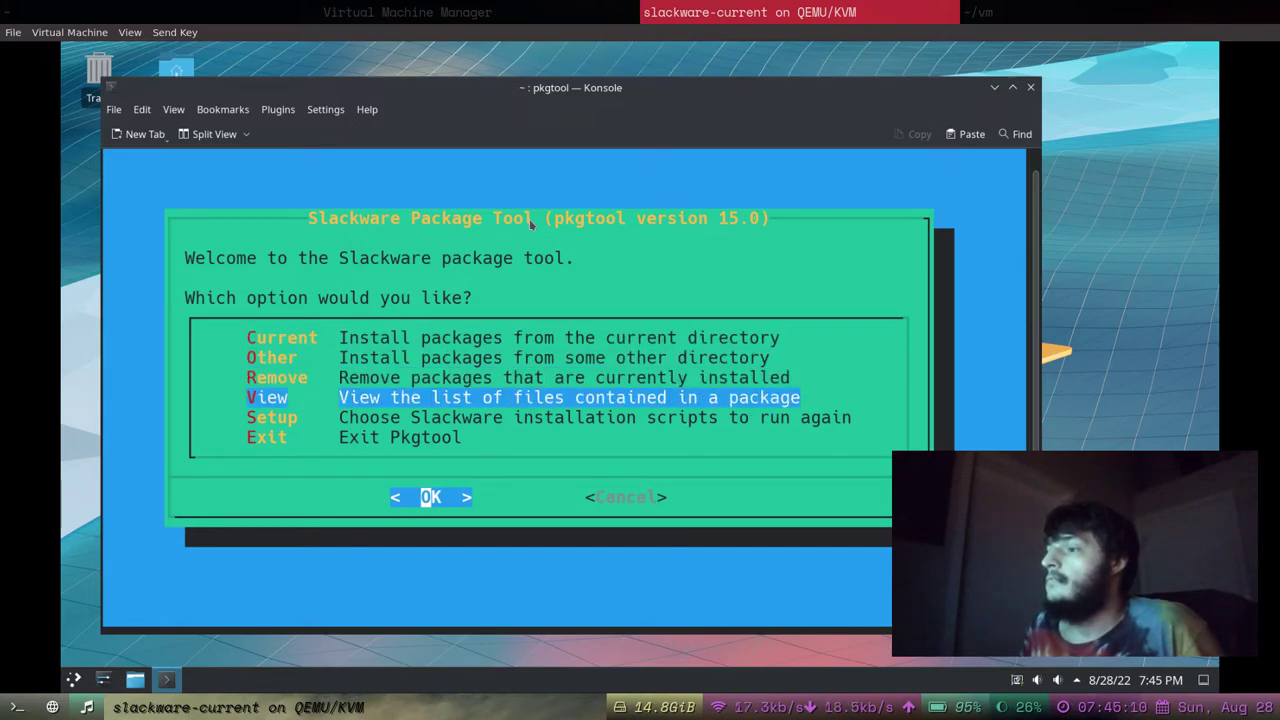
key("Down")
key("Down")
key("Return")
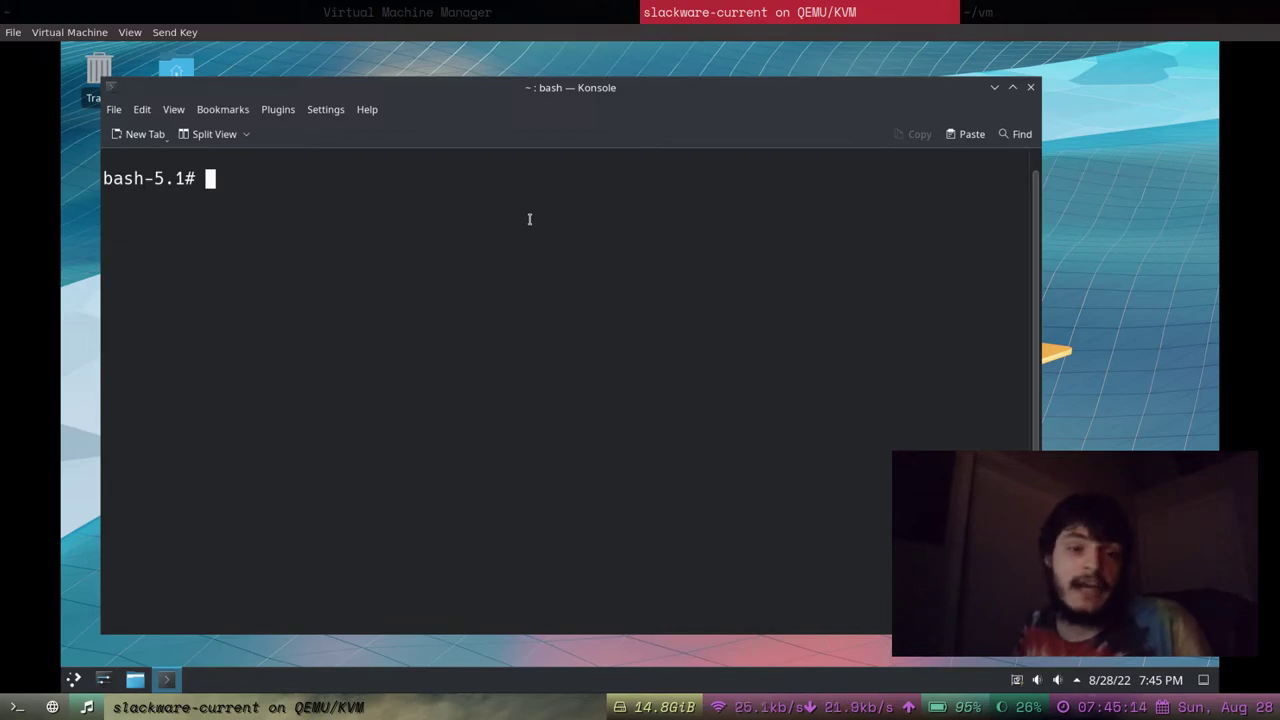
Run ls and git in Konsole.
left_click_drag(327, 242, 297, 177)
left_click(295, 180)
type("ls")
key("Return")
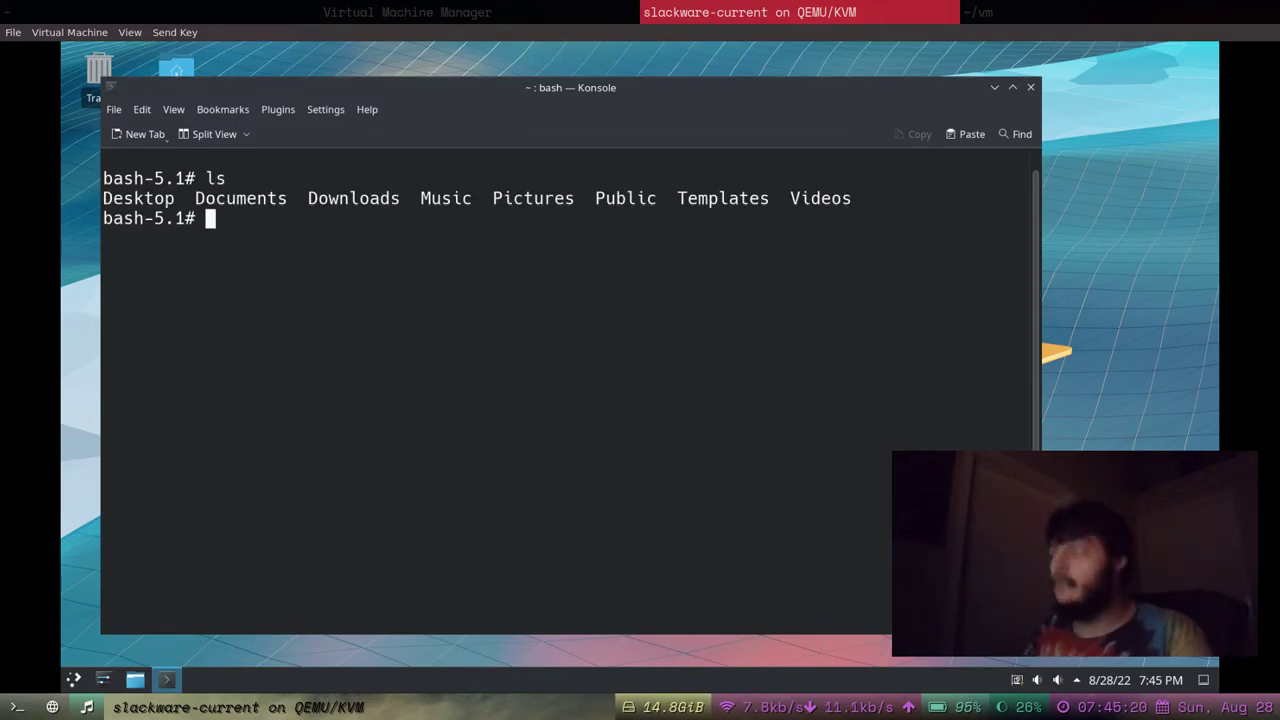
type("git")
key("Return")
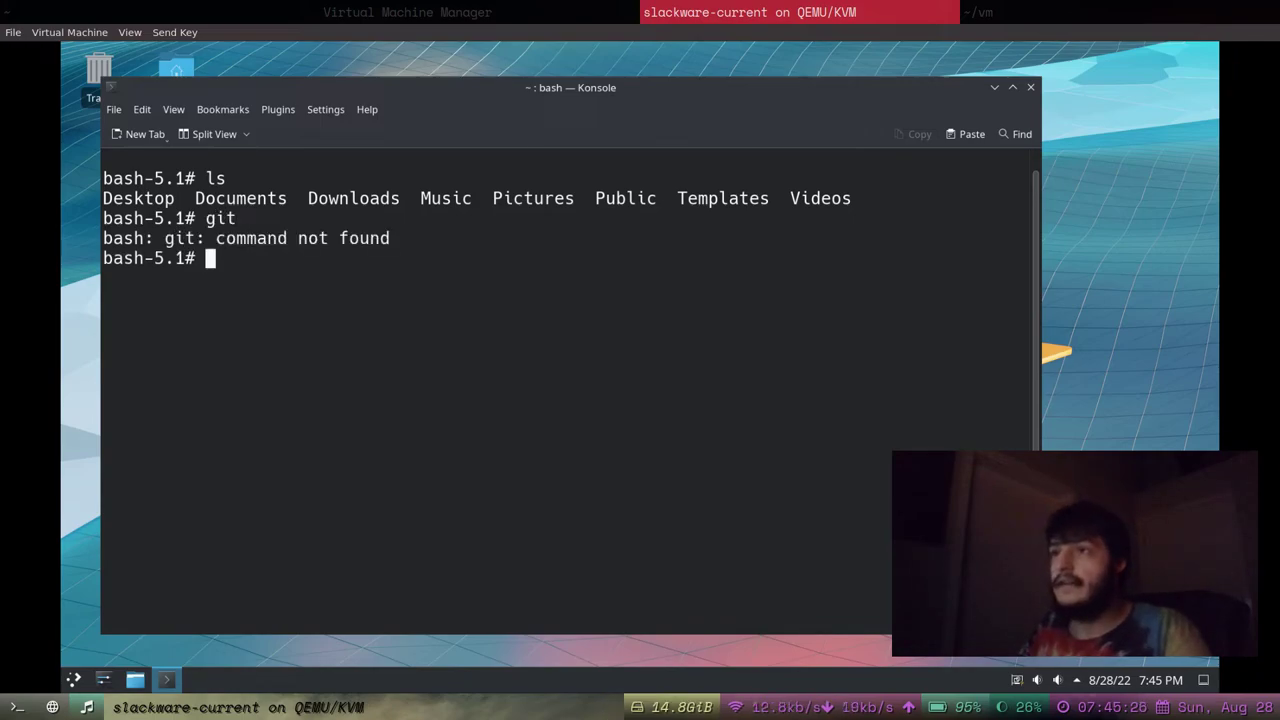
Start and quit the ftp client, then run ssh to see its usage.
type("ftp")
key("Return")
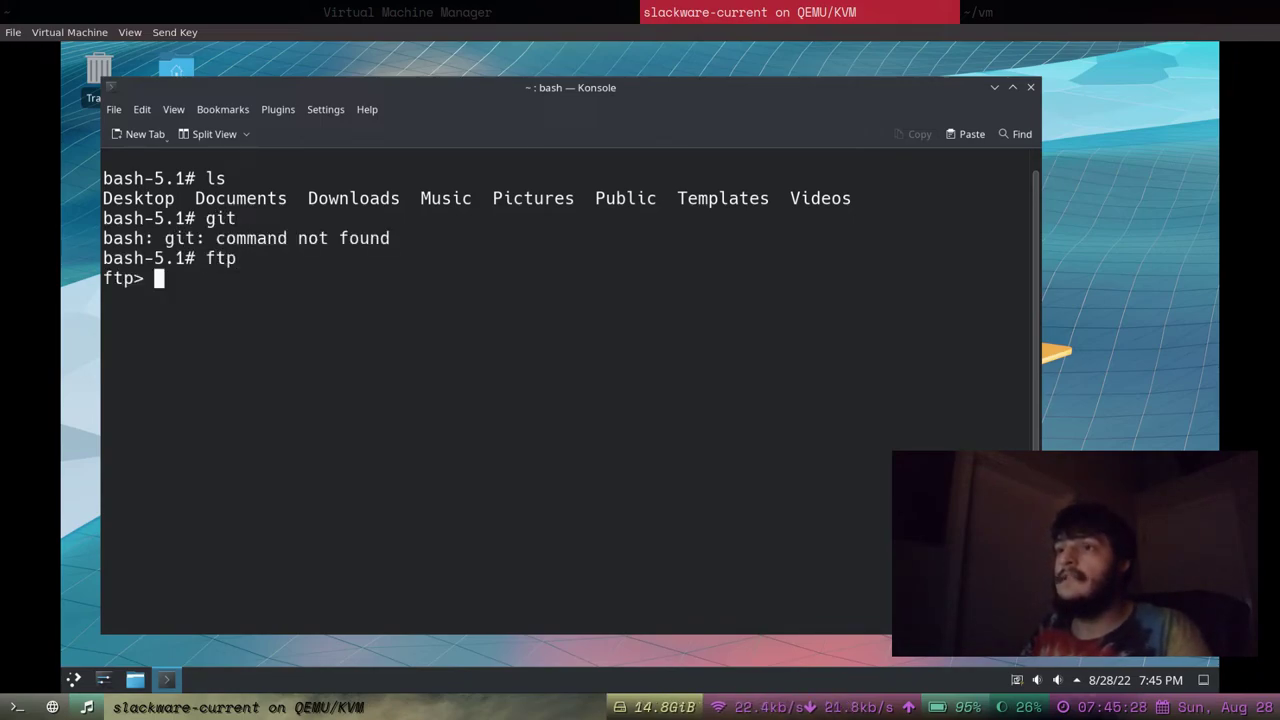
type("quit")
key("Return")
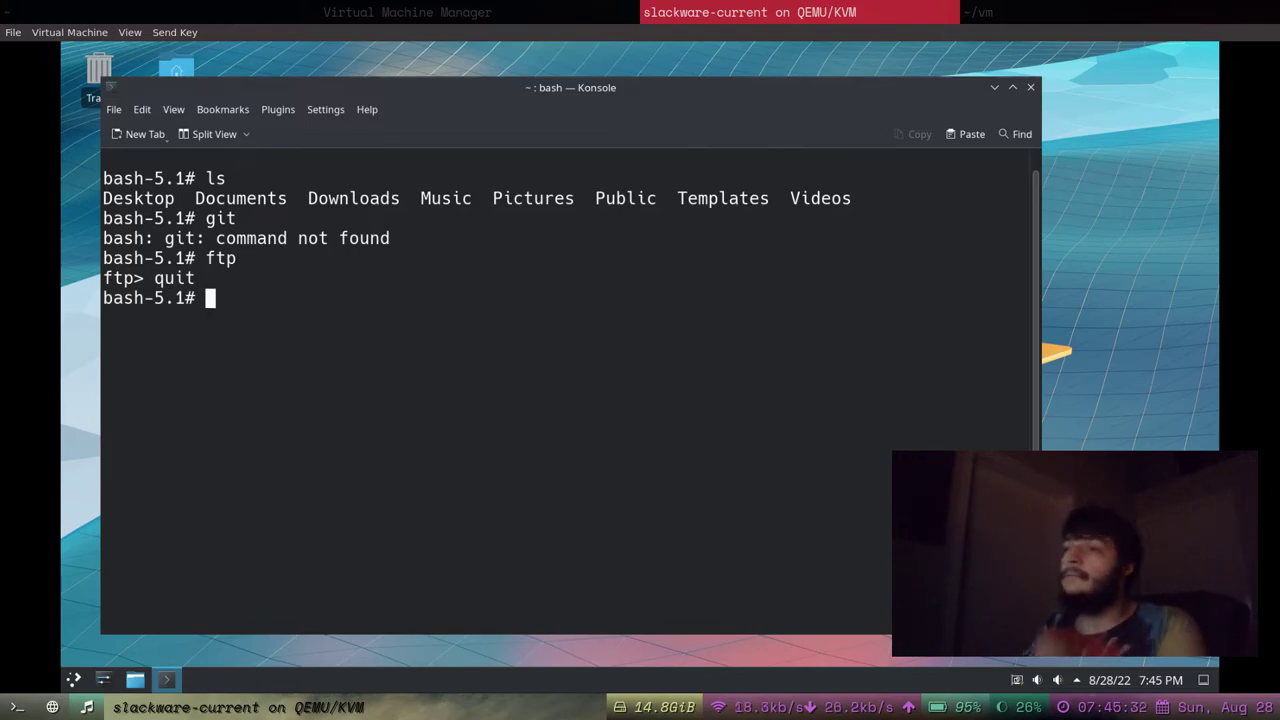
type("ssh")
key("Return")
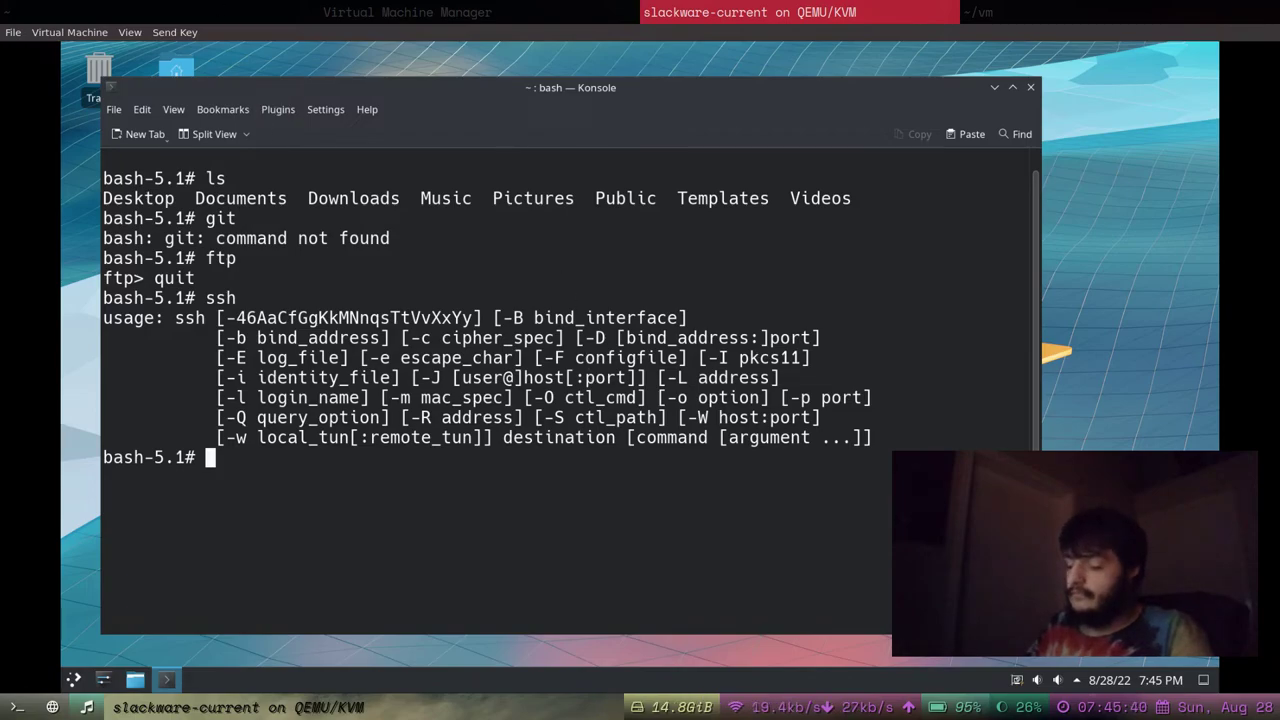
Ping google.com, which fails name resolution, then glance at the Settings menu and shift the window right.
type("ping goog")
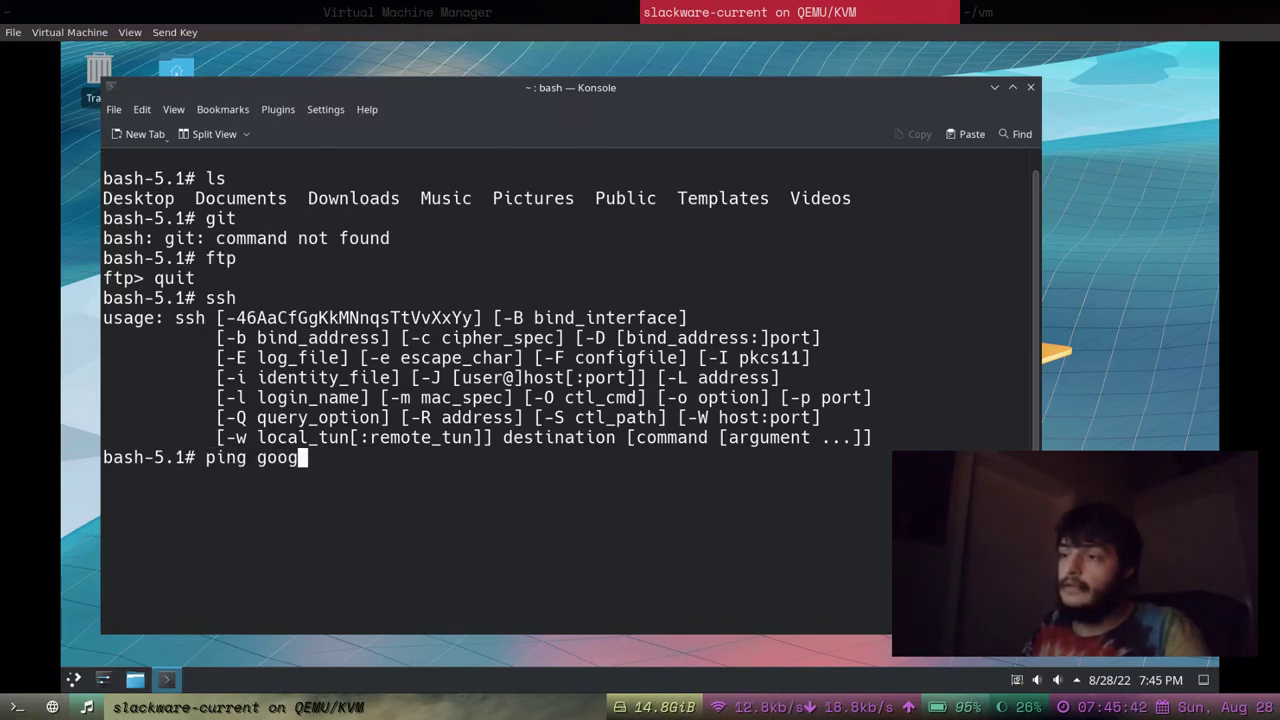
type("le.com")
key("Return")
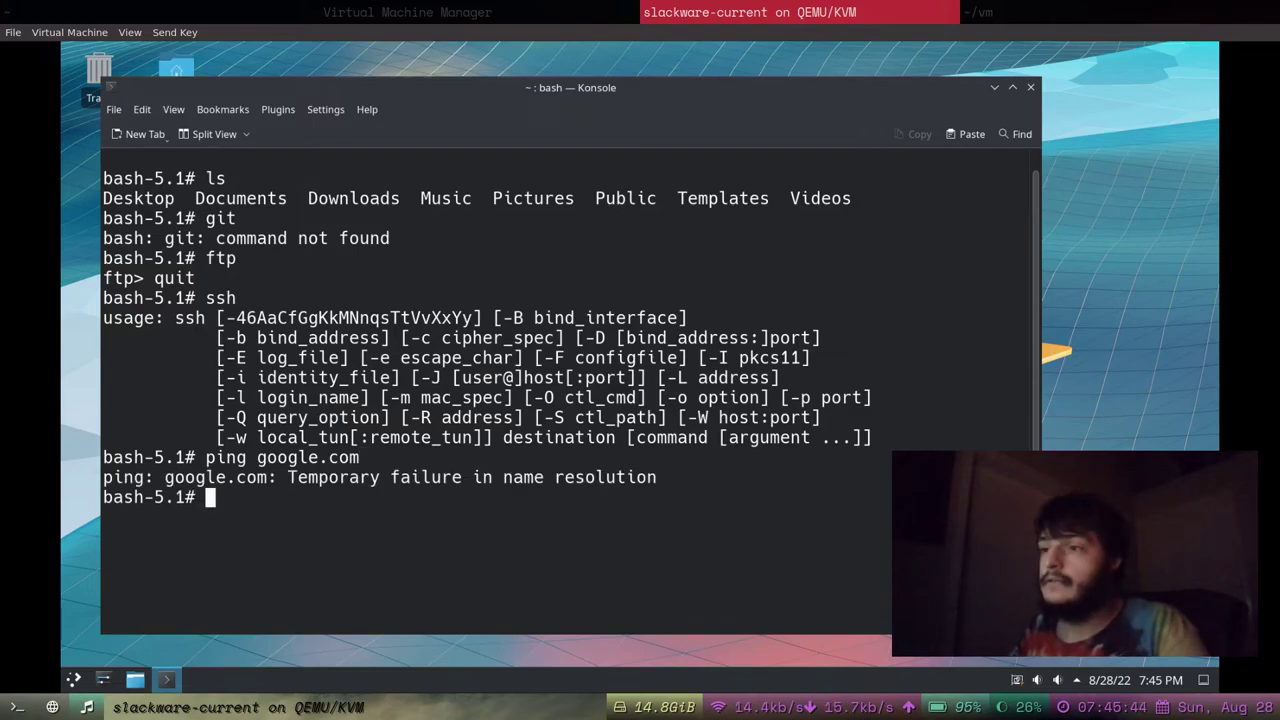
type("pin")
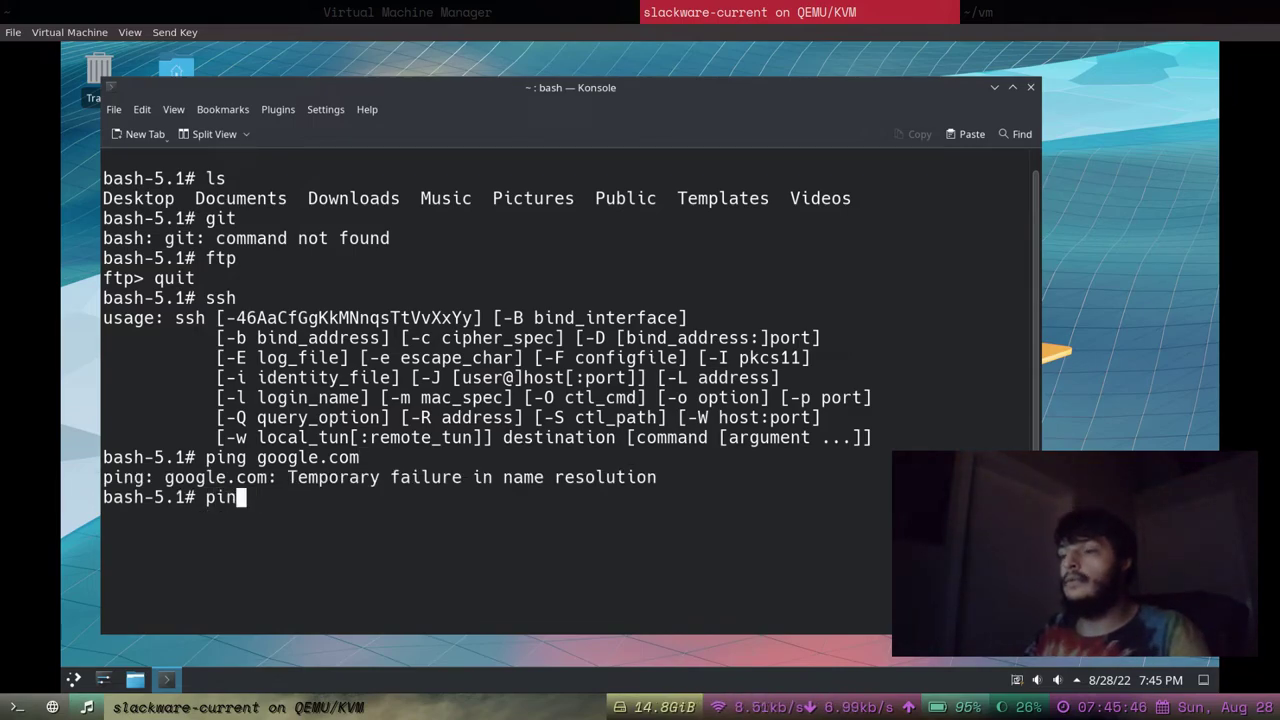
key("BackSpace")
key("BackSpace")
key("BackSpace")
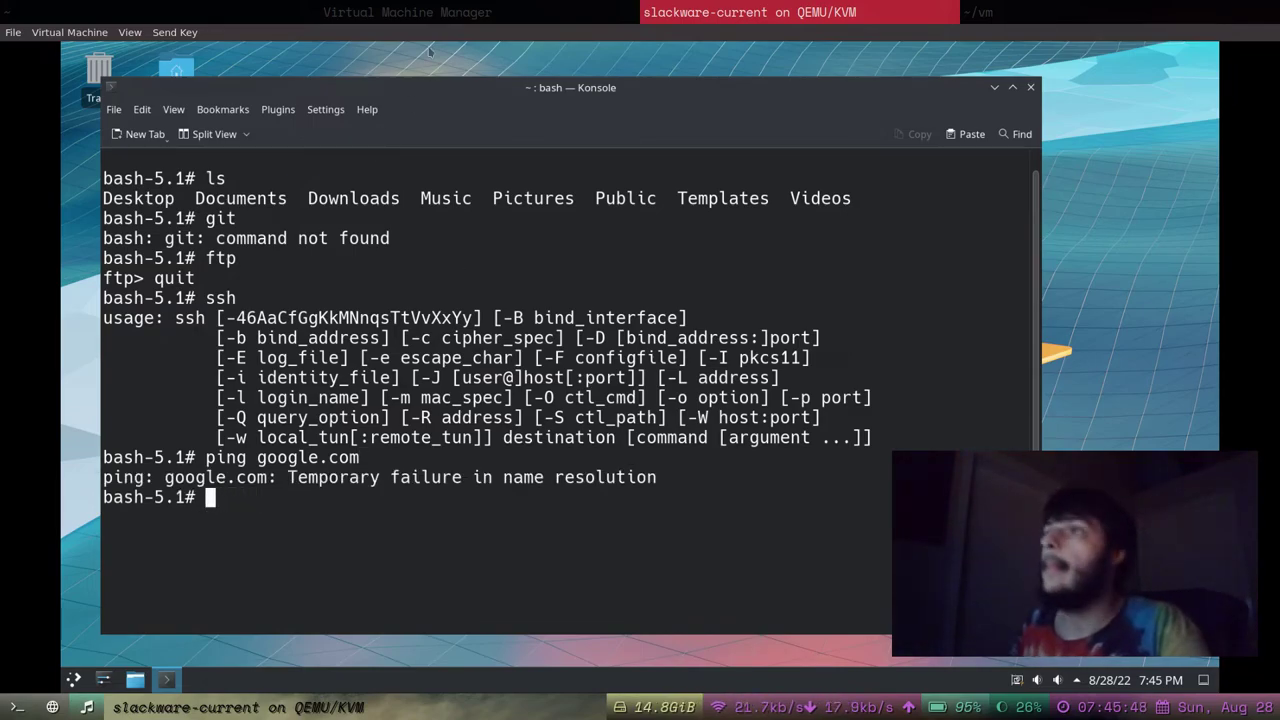
left_click(325, 110)
left_click(334, 114)
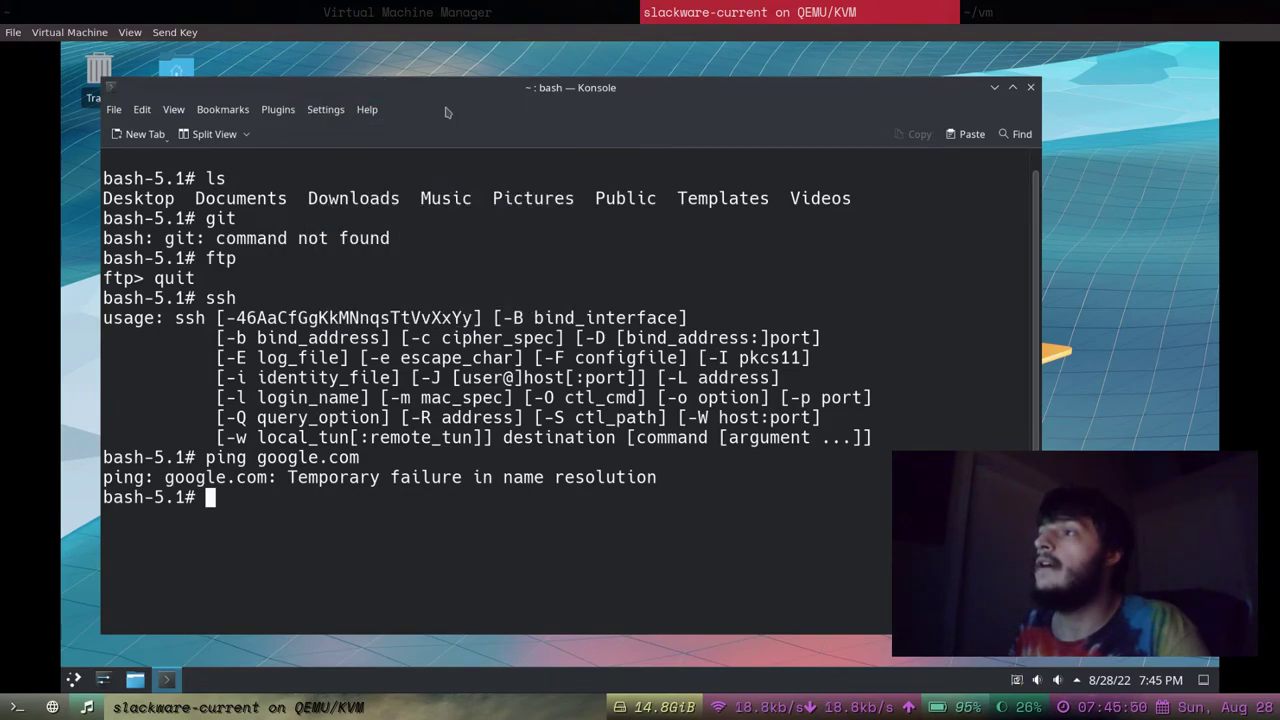
left_click_drag(776, 94, 922, 94)
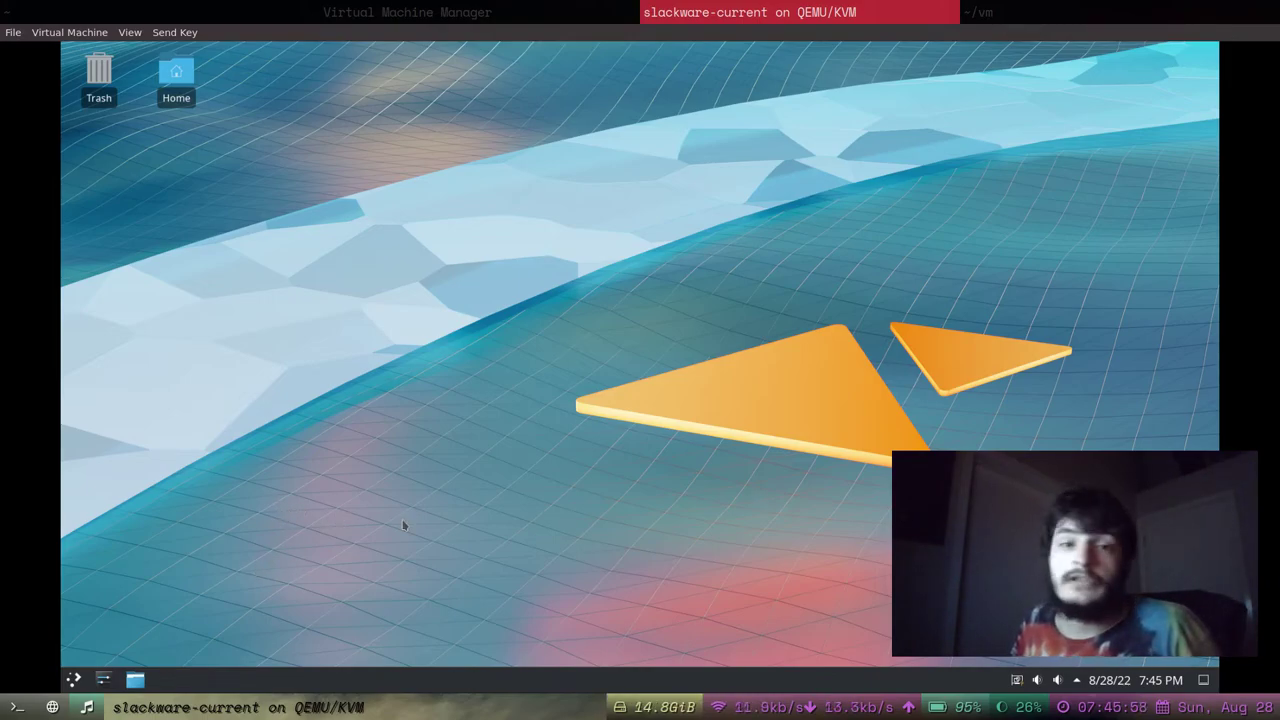
left_click(158, 33)
left_click(158, 34)
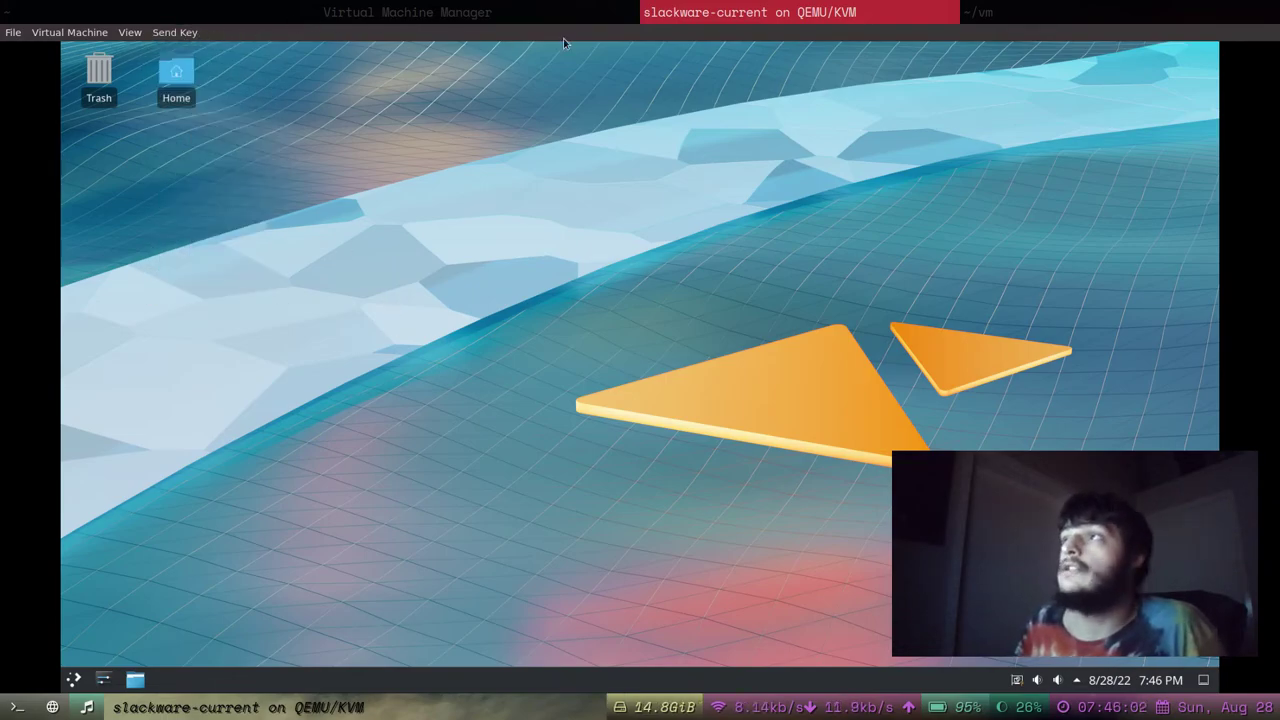
left_click(544, 6)
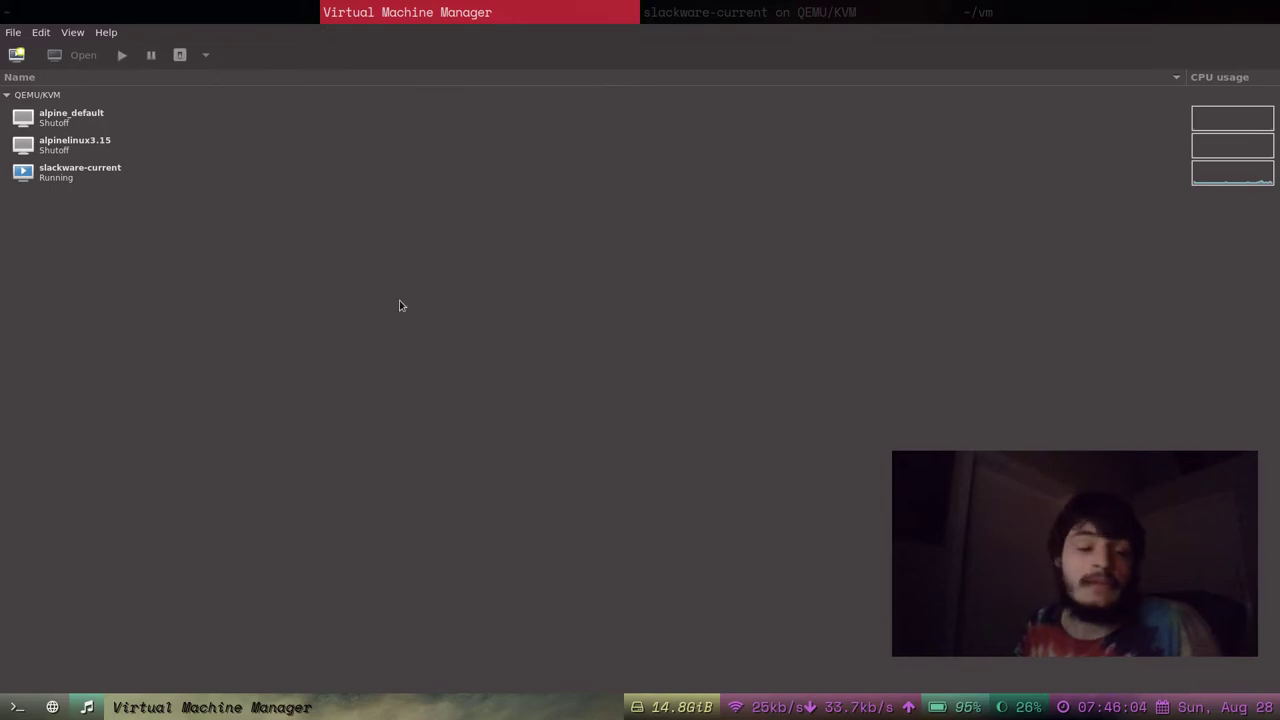
left_click(773, 6)
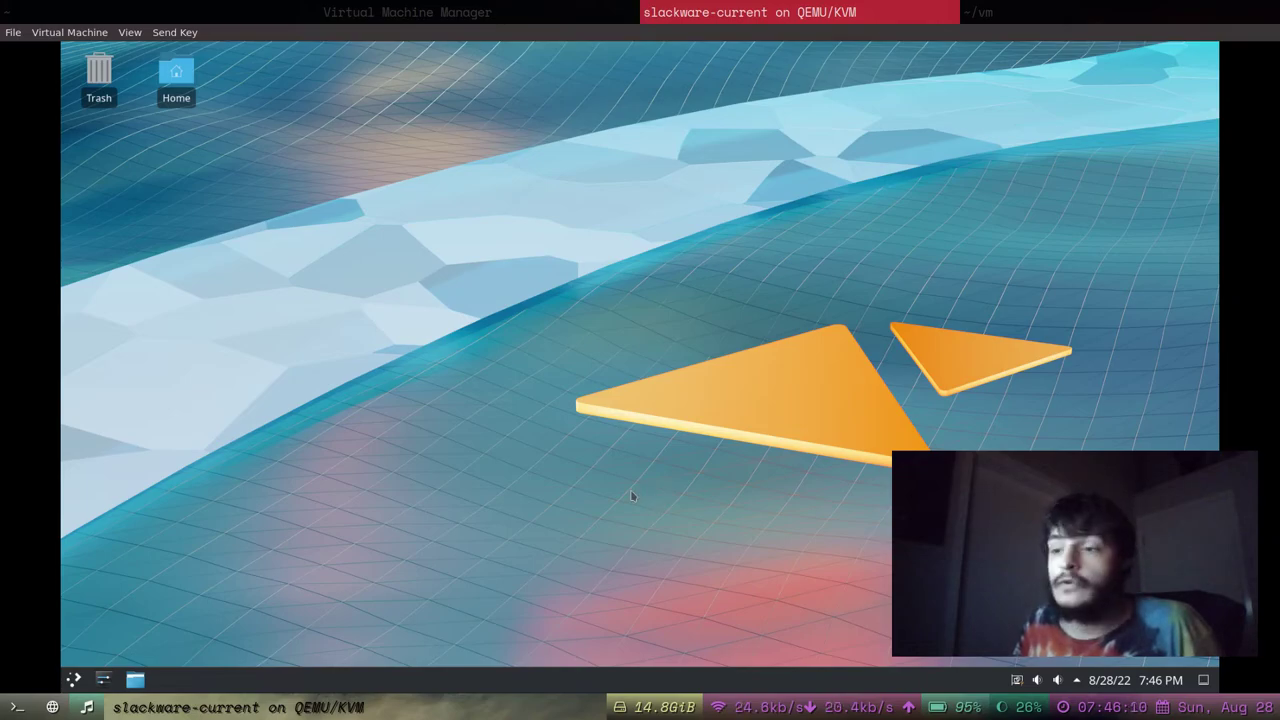
Open and close the KDE launcher and switch between host windows, returning to the slackware-current console.
left_click(77, 680)
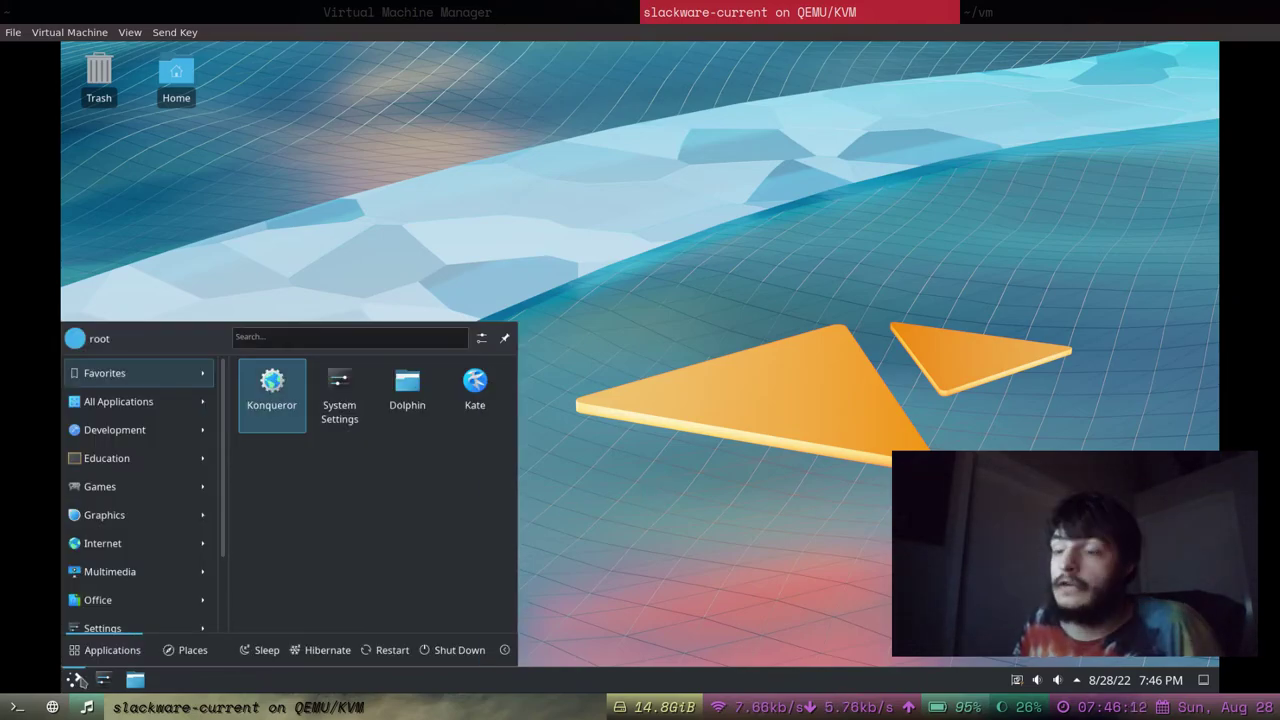
scroll(226, 470, "down", 2)
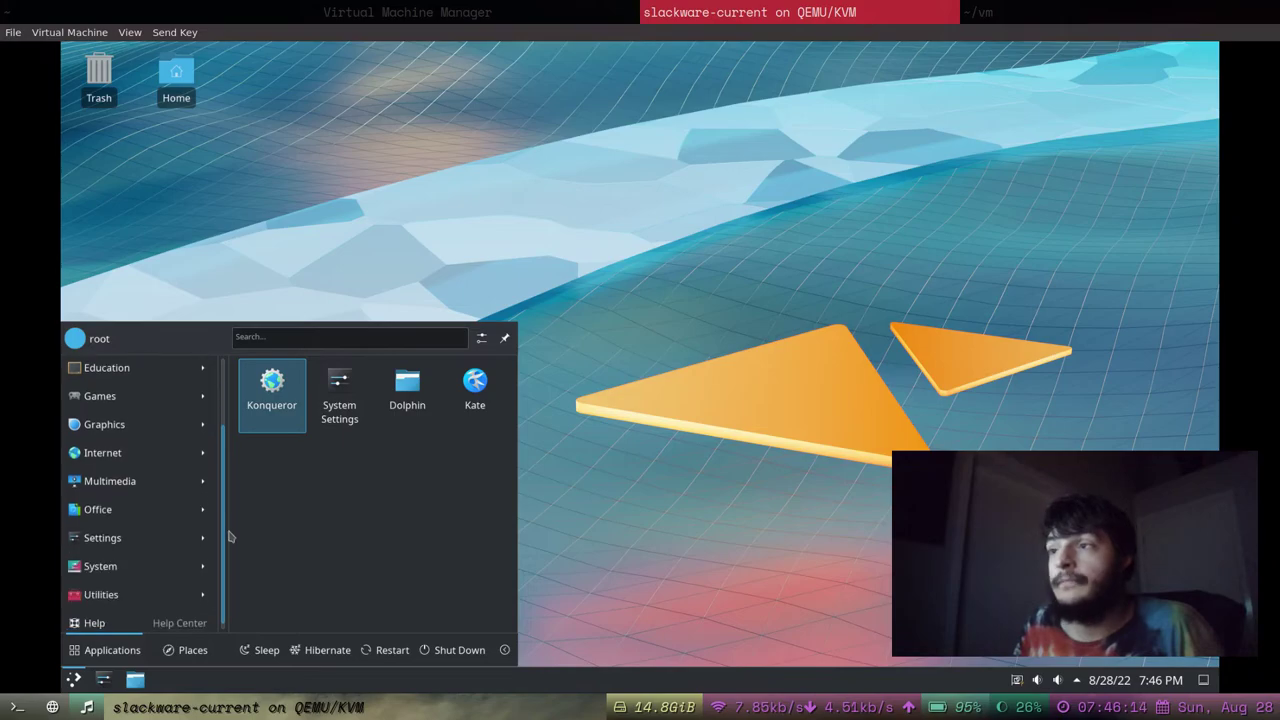
scroll(228, 474, "up", 2)
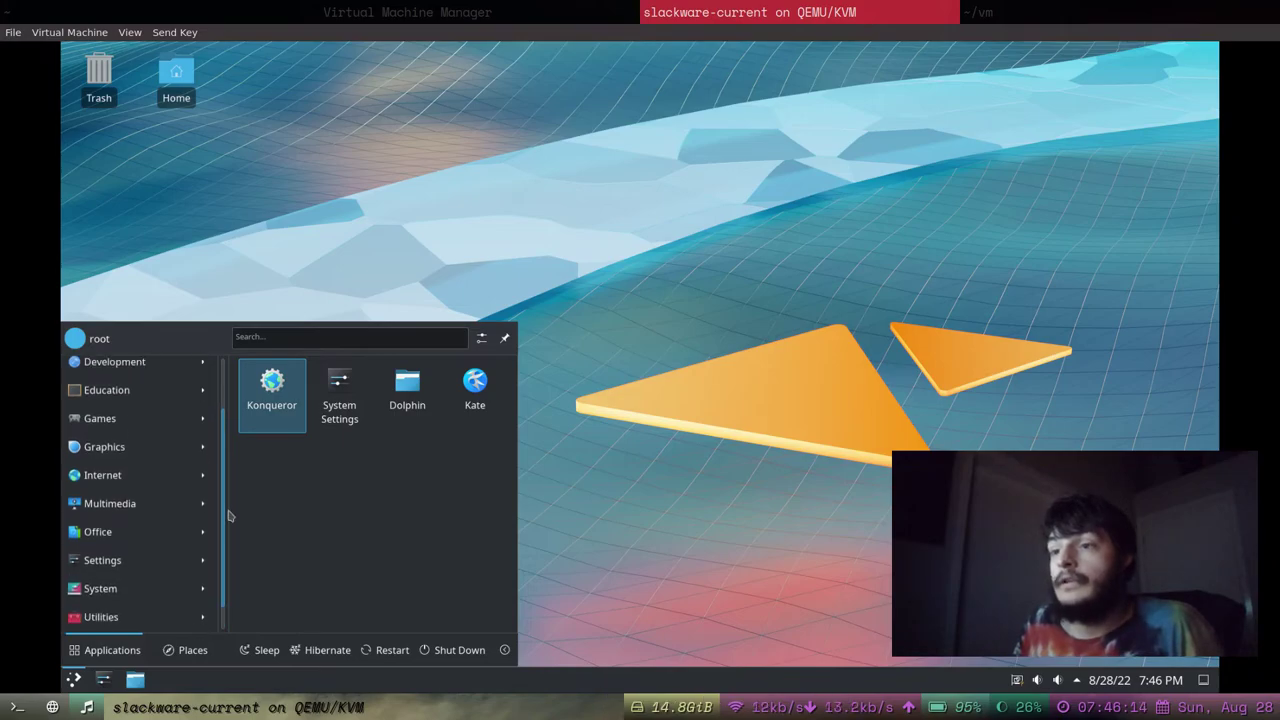
left_click(294, 310)
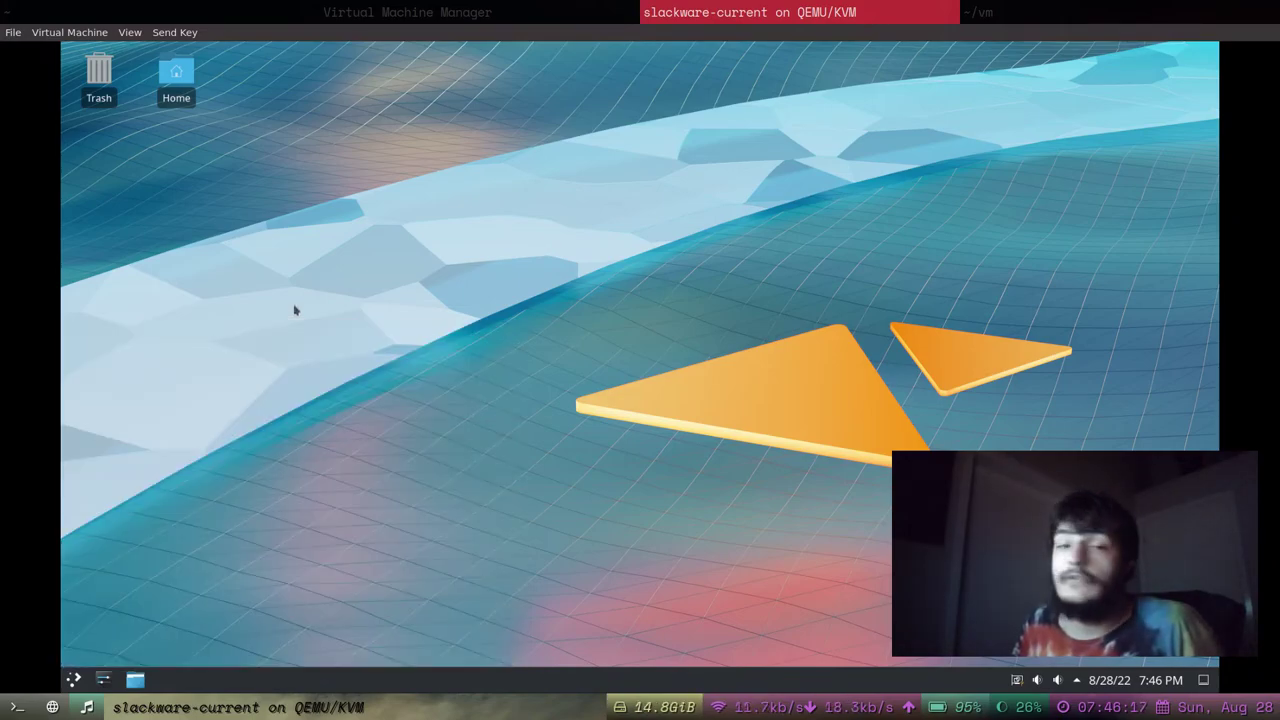
left_click(75, 680)
left_click(75, 680)
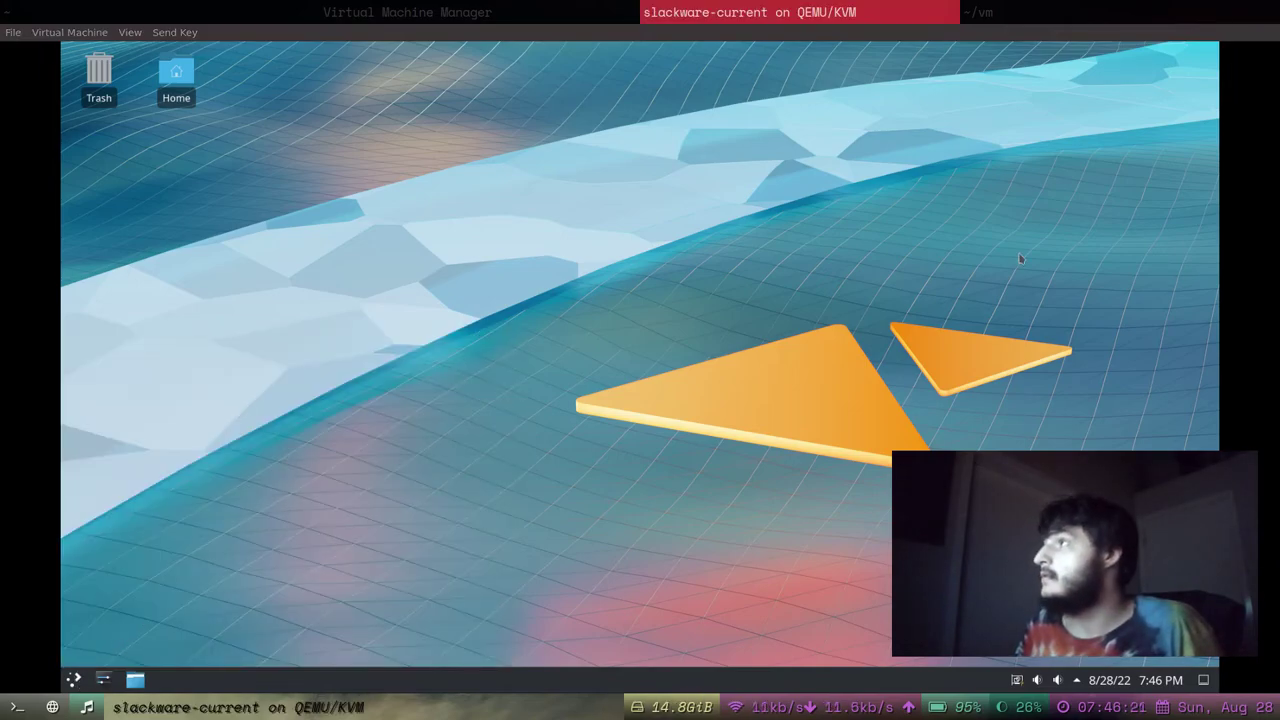
left_click(1040, 6)
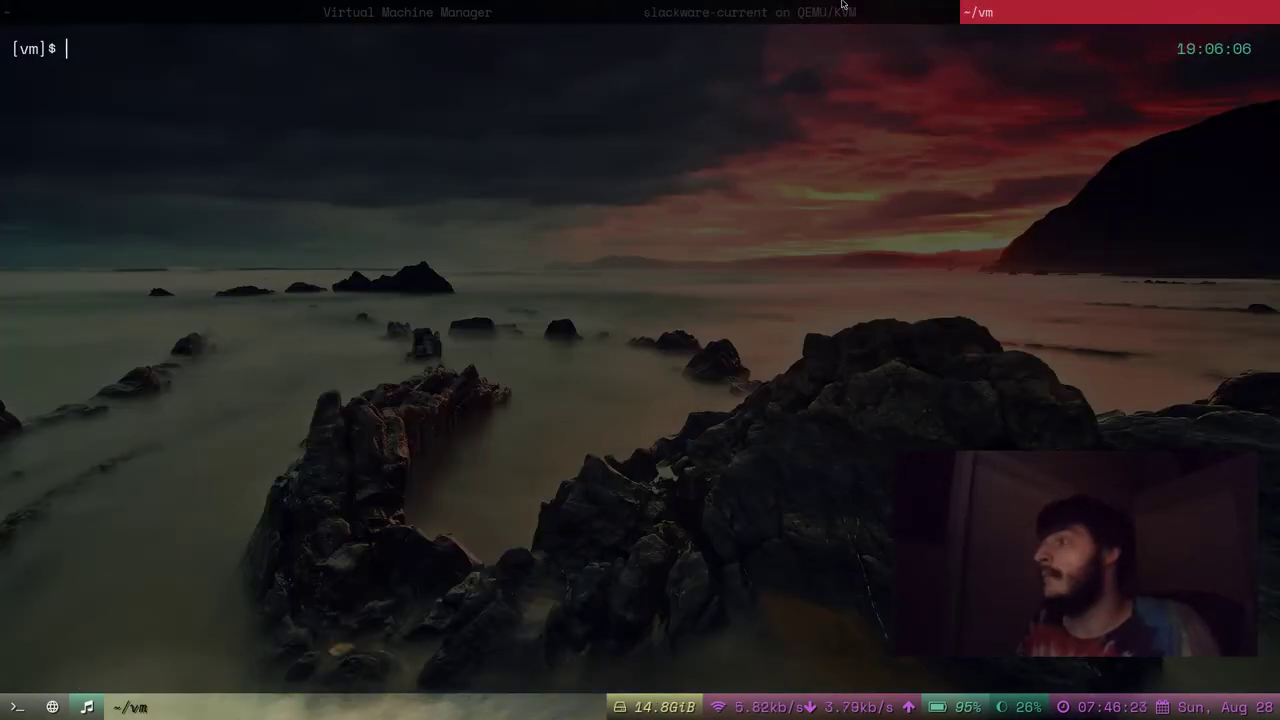
left_click(609, 6)
left_click(770, 6)
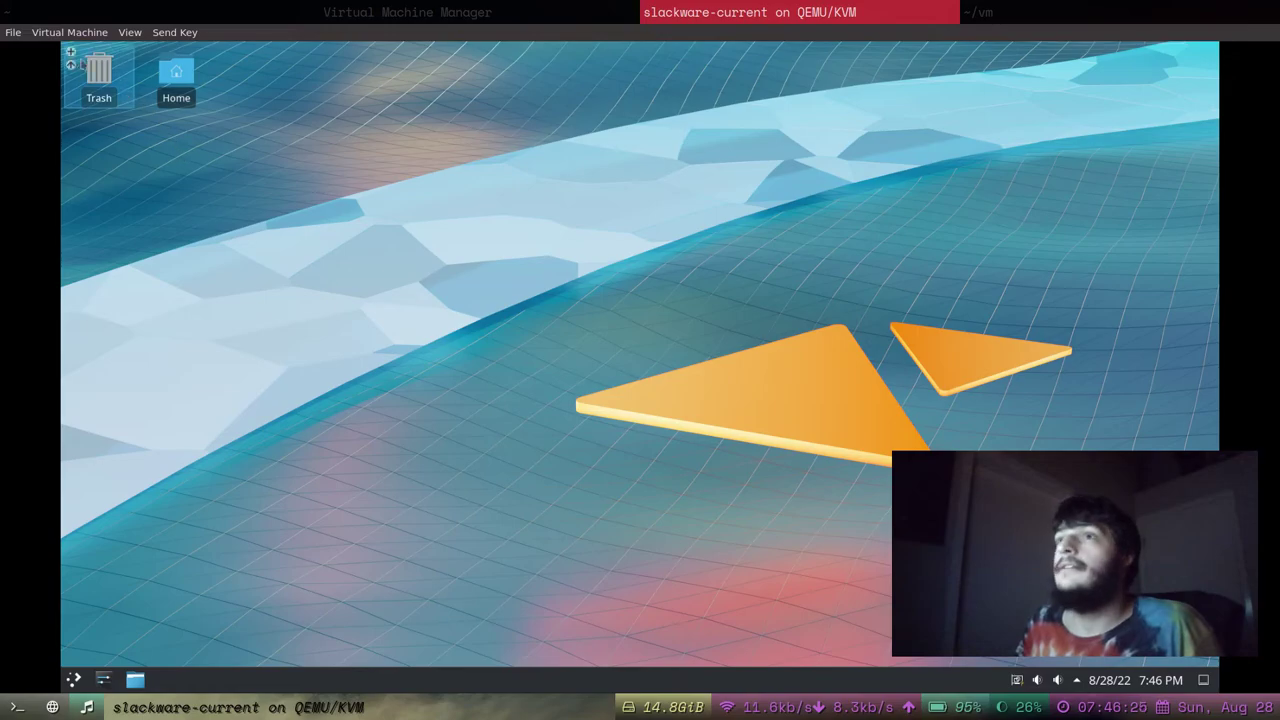
Shut down the guest from the KDE launcher and confirm it immediately.
left_click(74, 680)
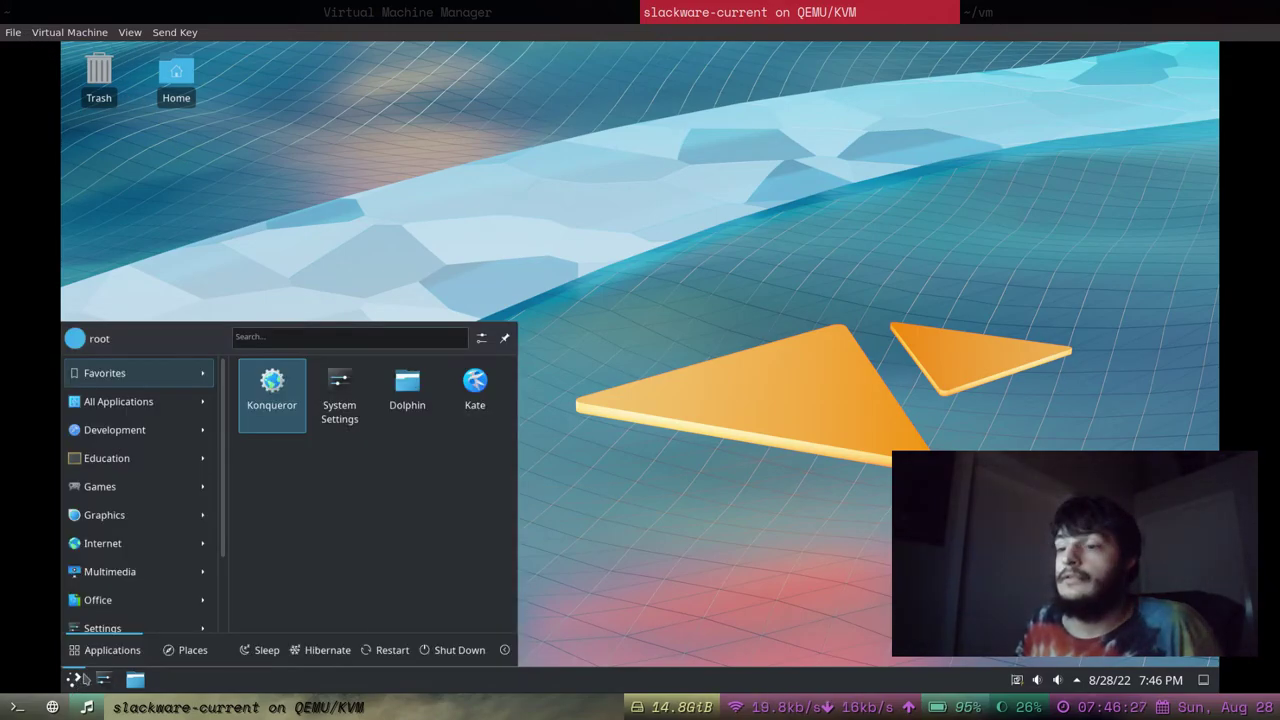
left_click(440, 650)
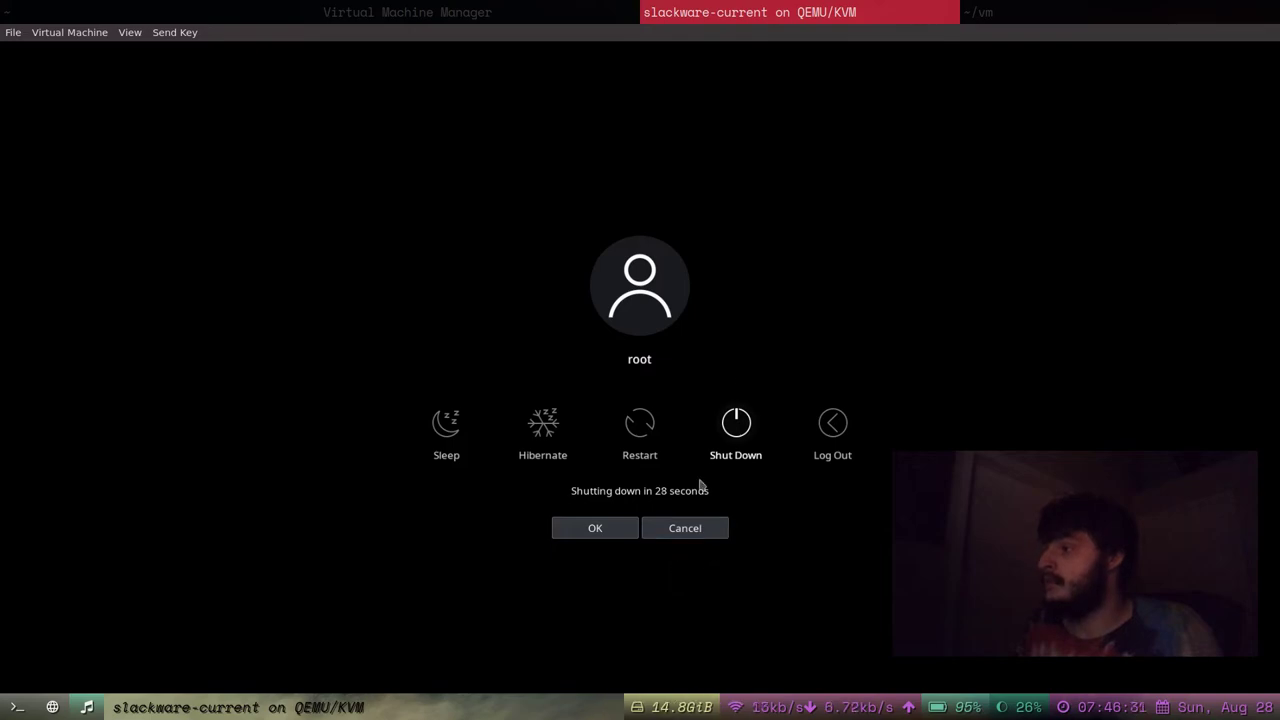
left_click(622, 528)
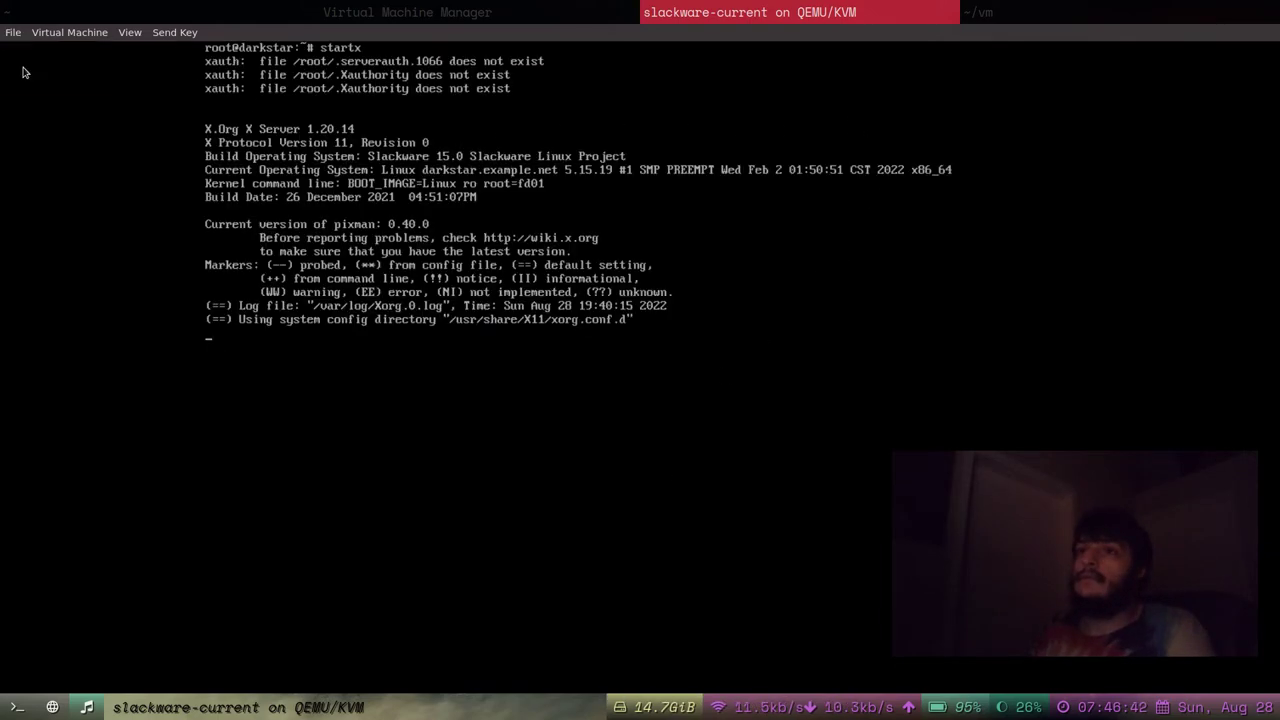
Power off slackware-current from its Shut Down menu in the machine list.
left_click(15, 34)
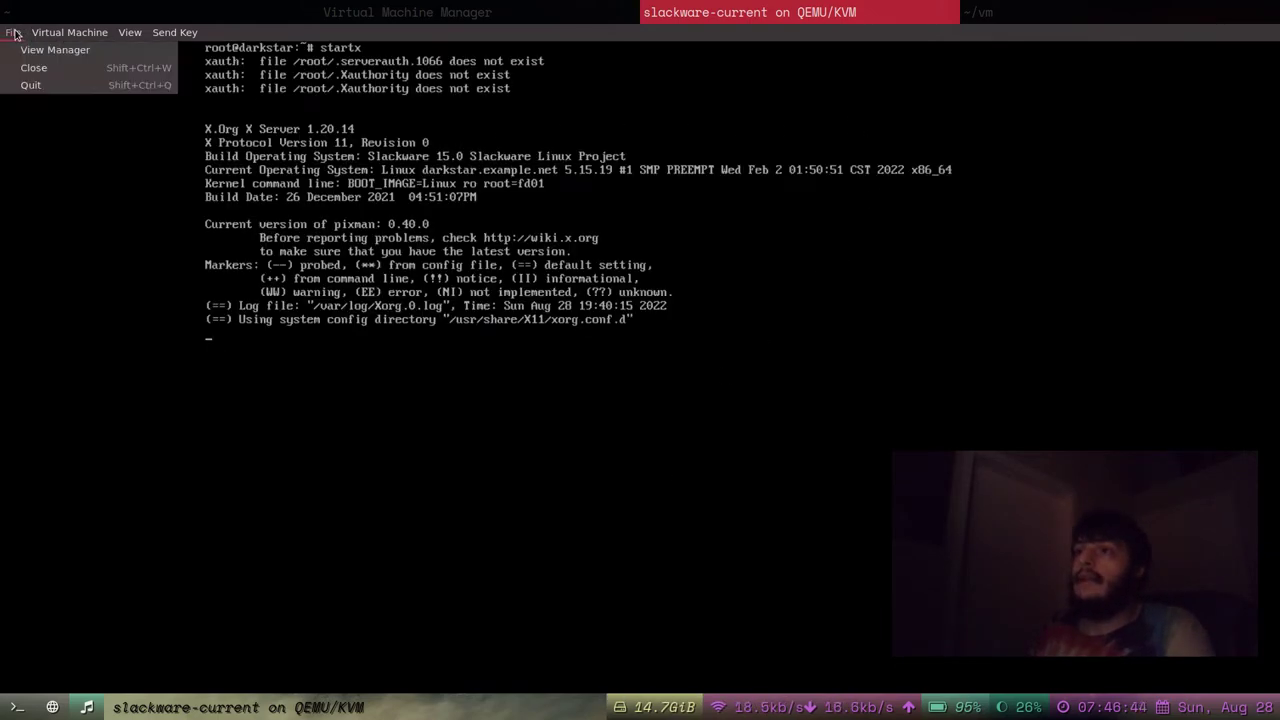
left_click(18, 36)
left_click(512, 5)
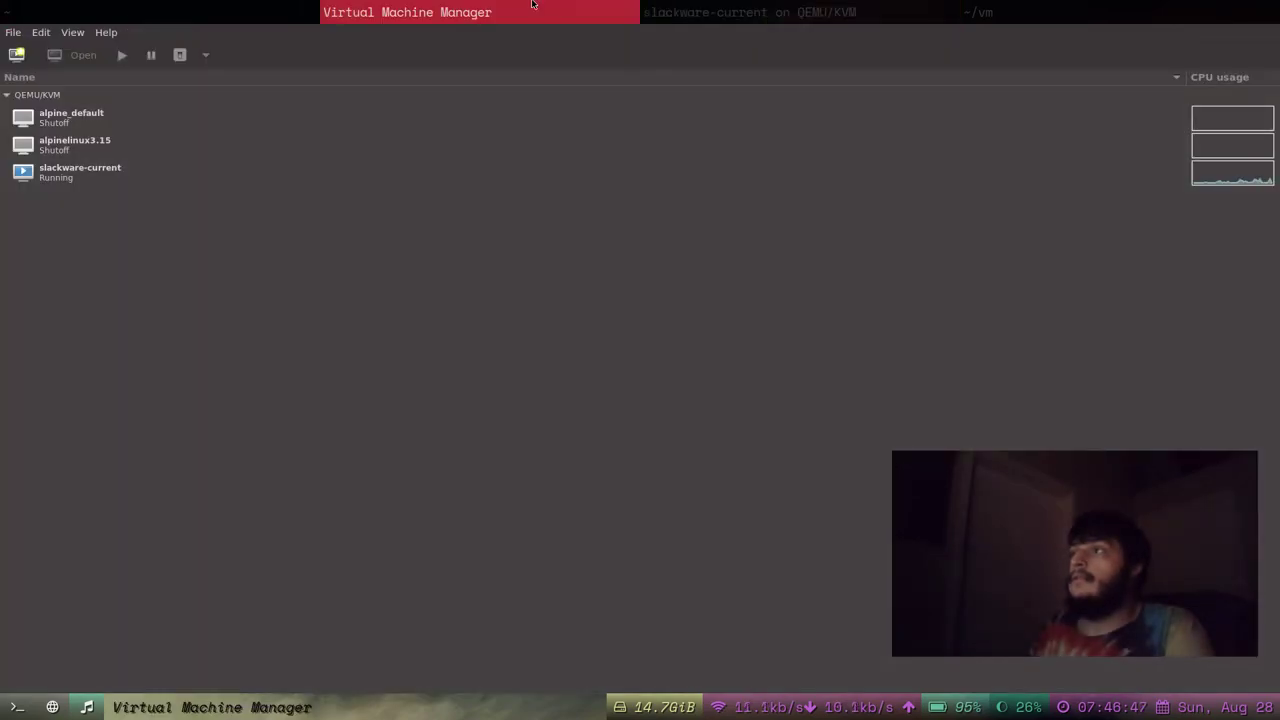
left_click(334, 180)
right_click(331, 182)
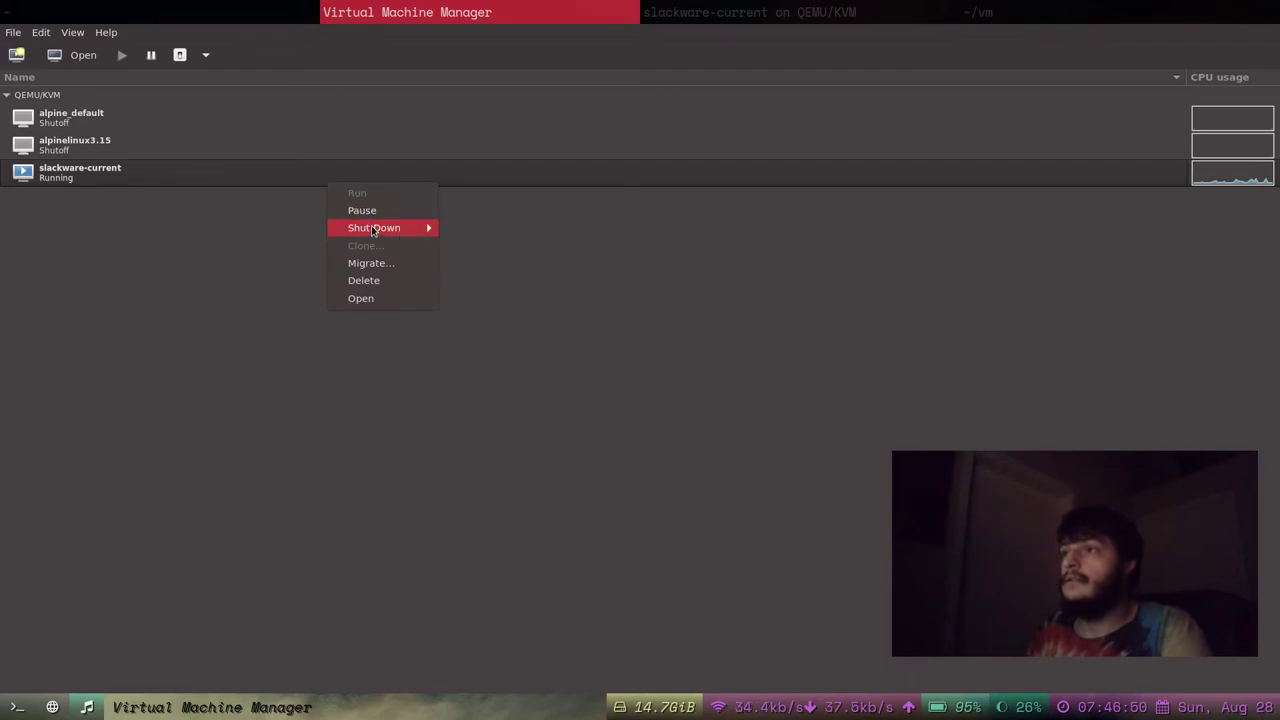
mouse_move(373, 232)
left_click(474, 247)
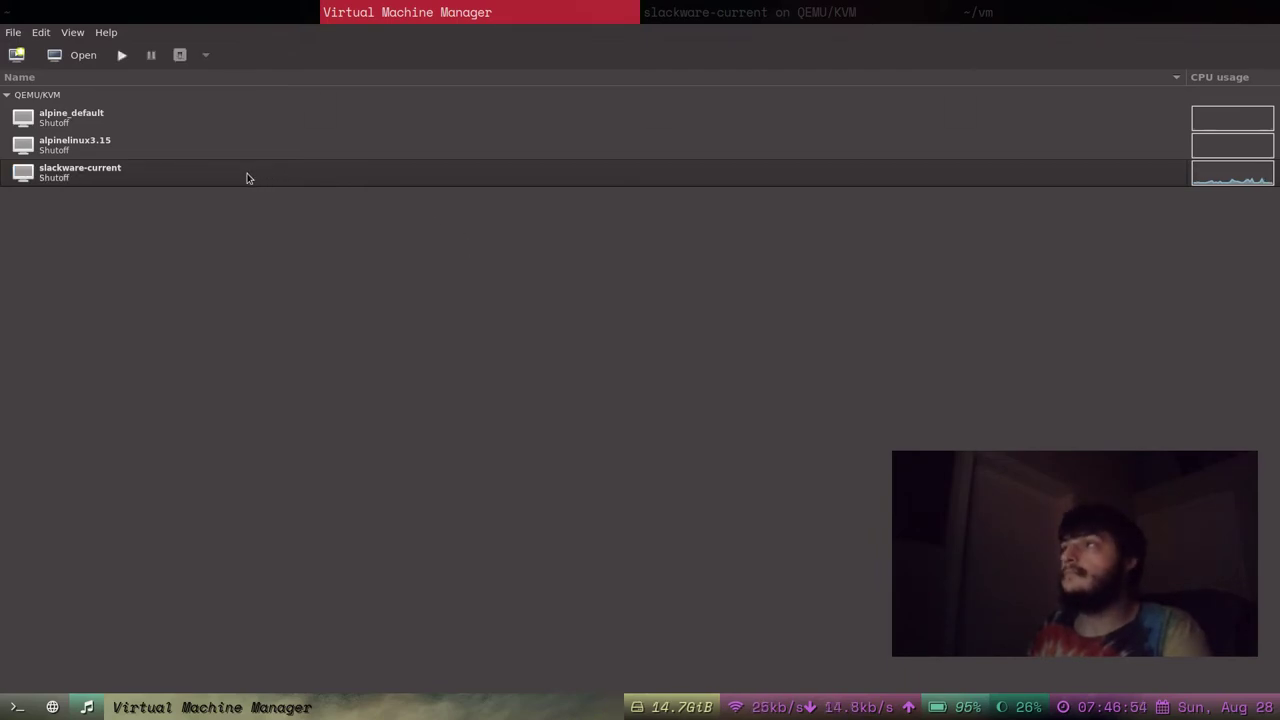
Check its console, then start slackware-current again with Run from the machine list.
key("super+Right")
key("super+Left")
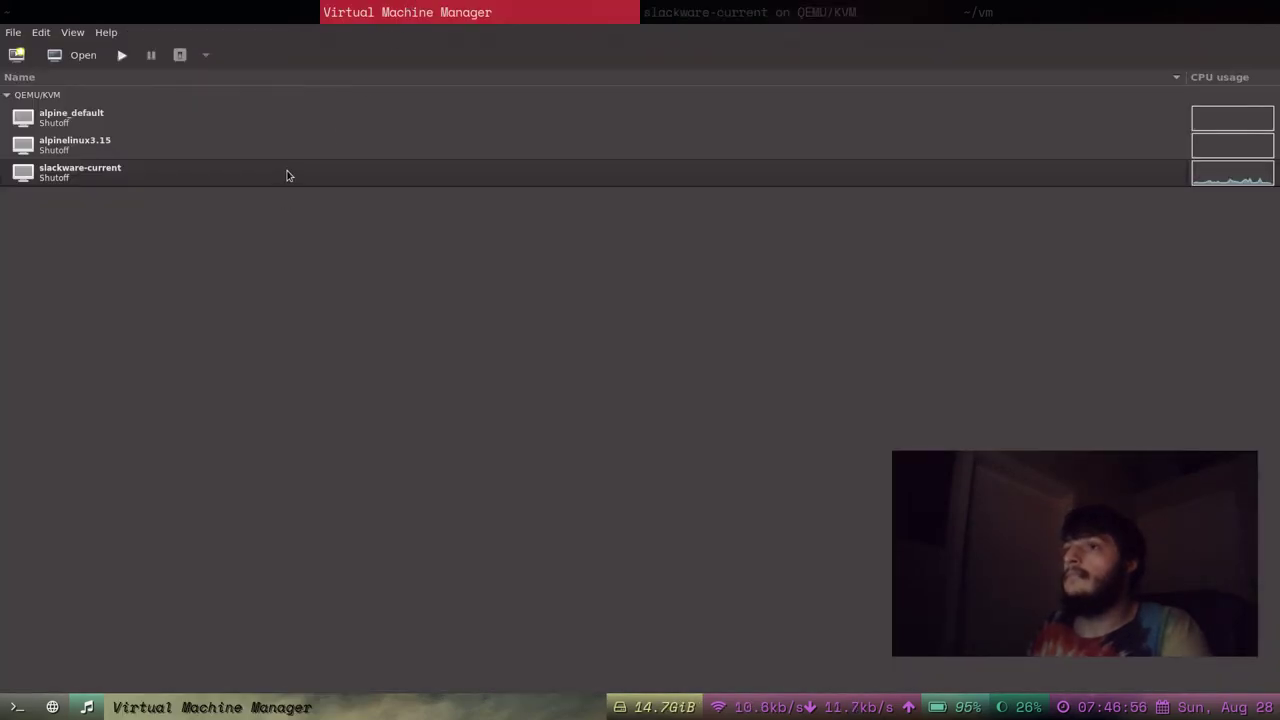
right_click(278, 176)
left_click(294, 190)
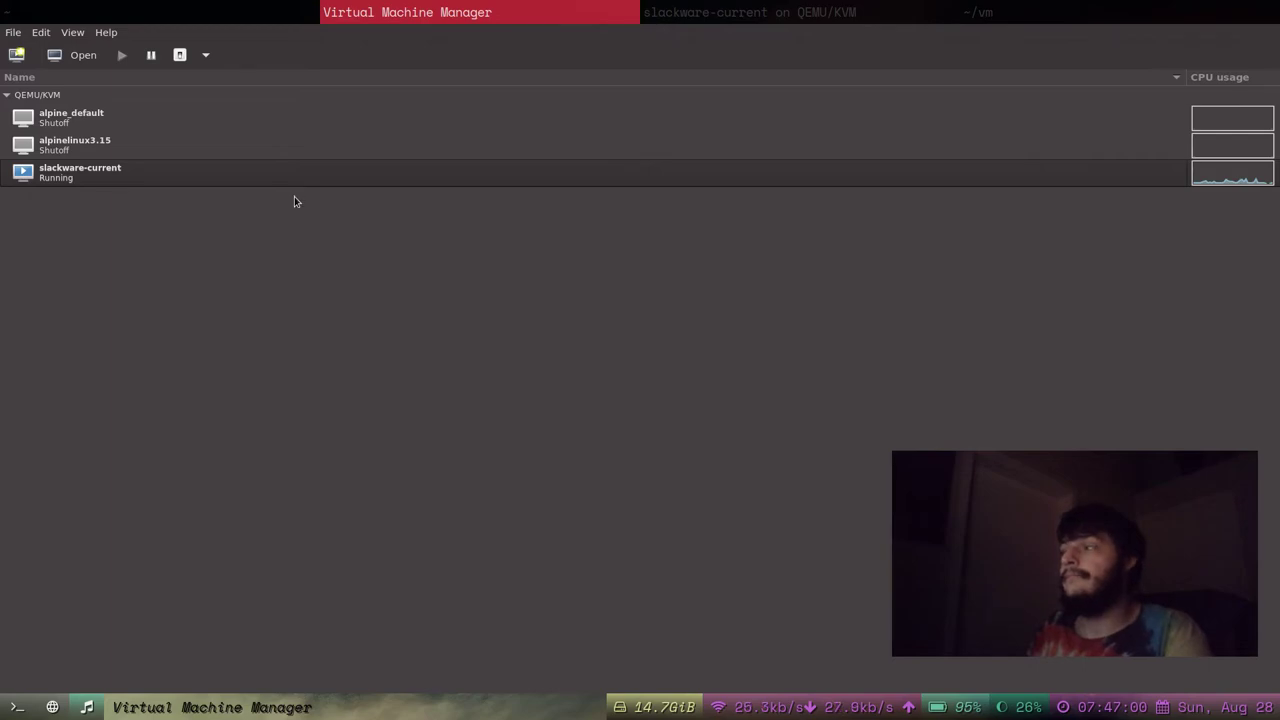
In the slackware-current console, boot the LILO Linux entry and log in as root with the password.
left_click(812, 6)
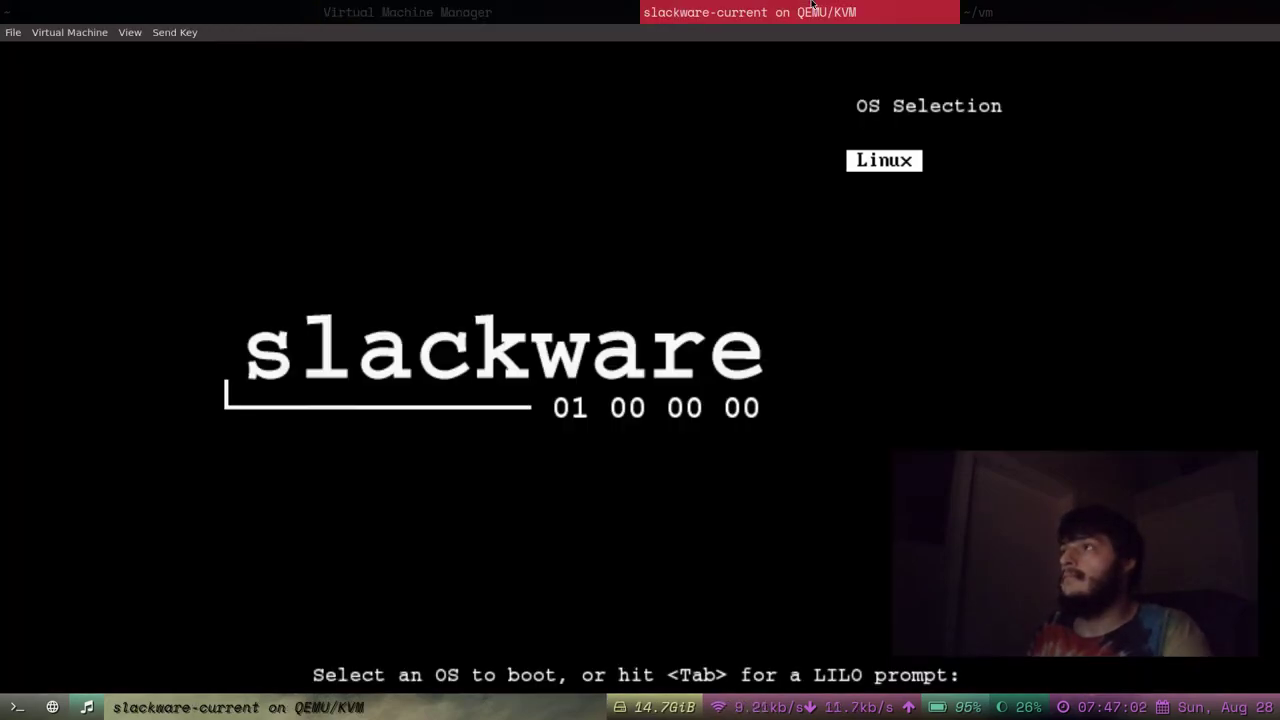
left_click(803, 331)
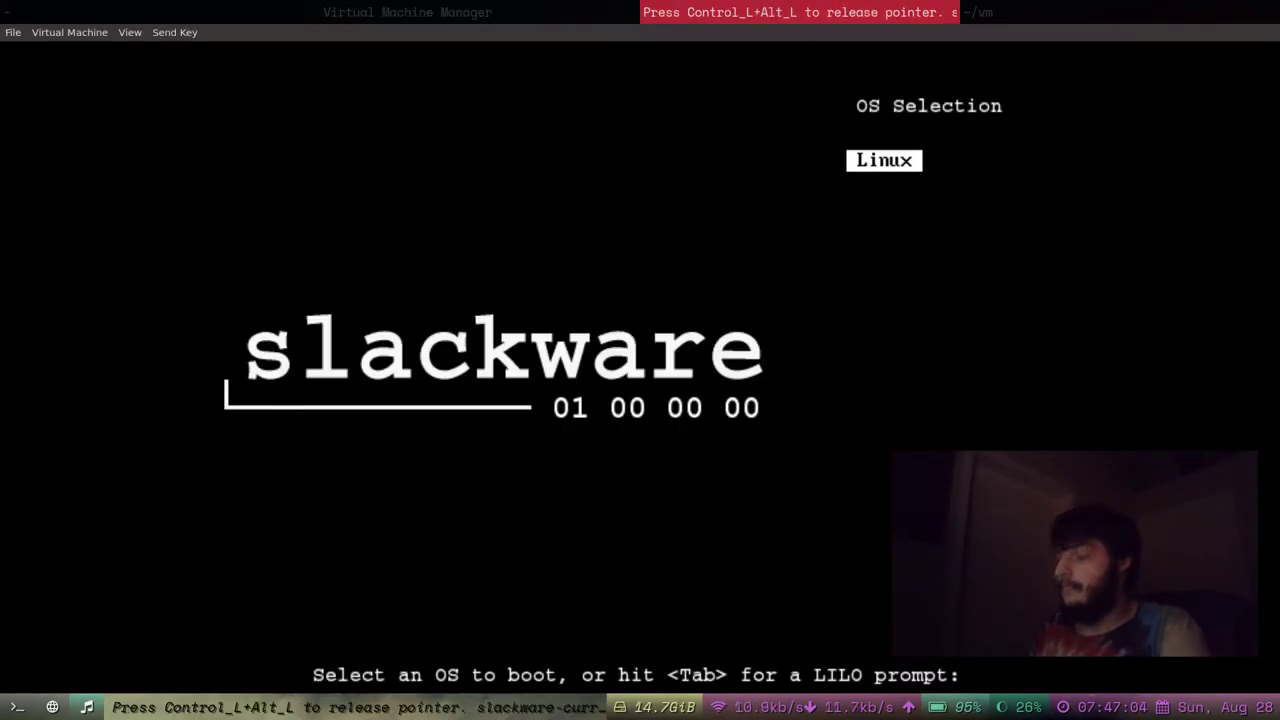
key("Return")
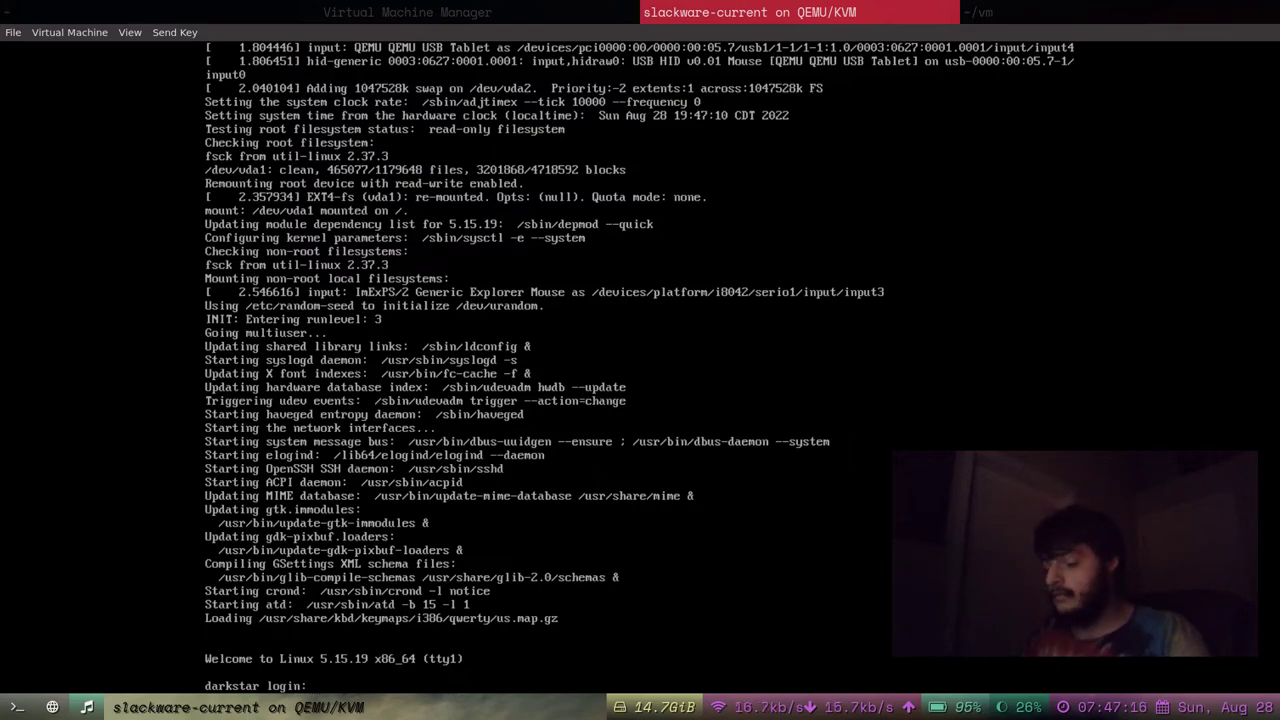
type("t")
key("Return")
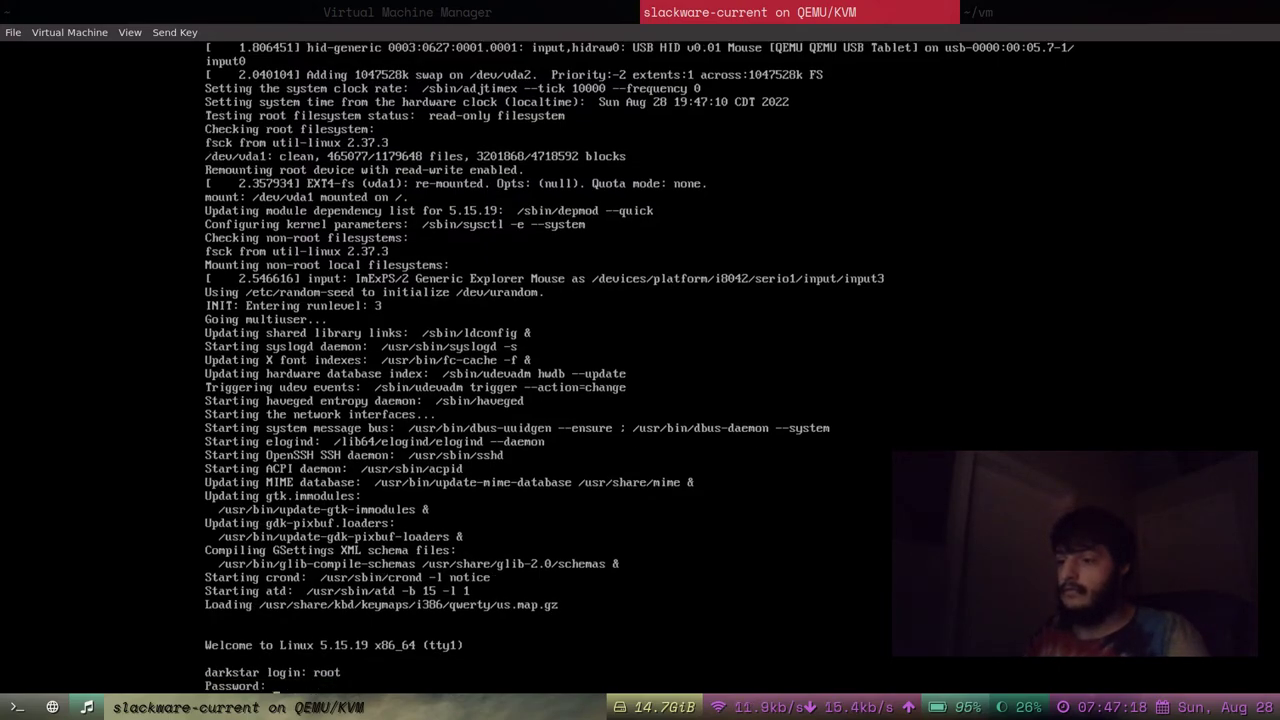
key("Return")
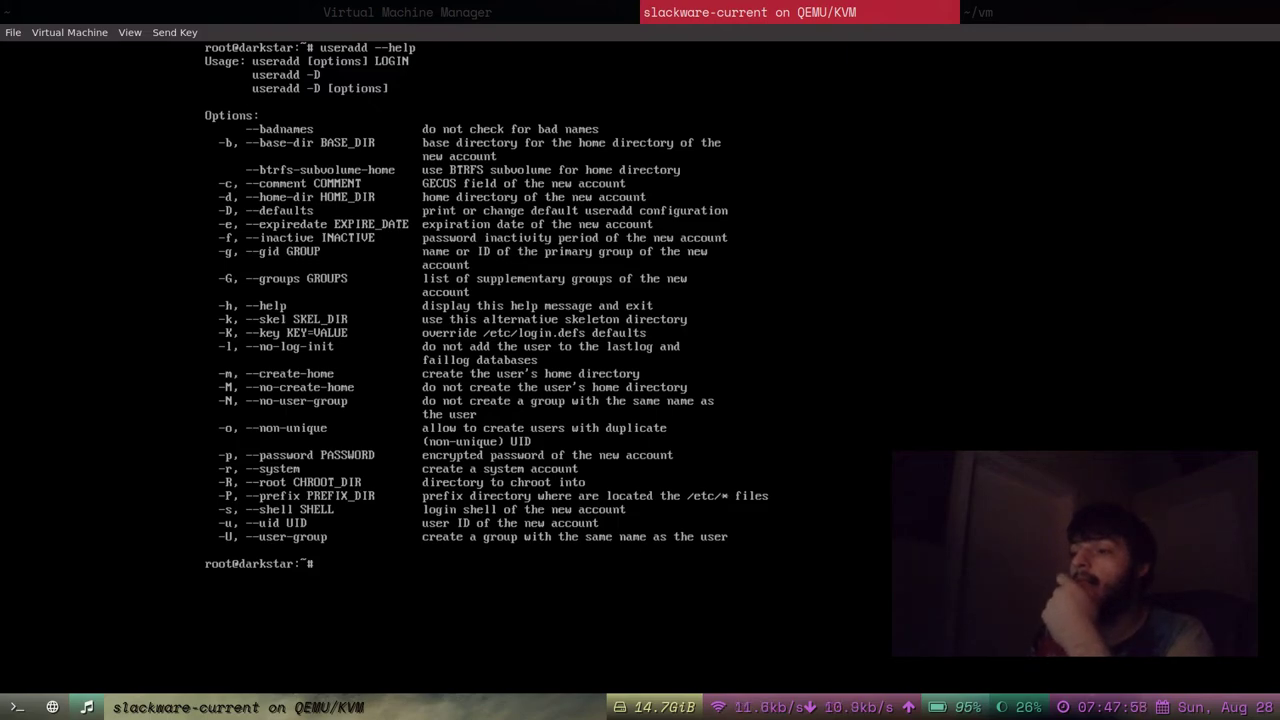
Start a zsh shell in the VM console, then exit it.
type("zsh")
key("Return")
type("cxit")
key("Return")
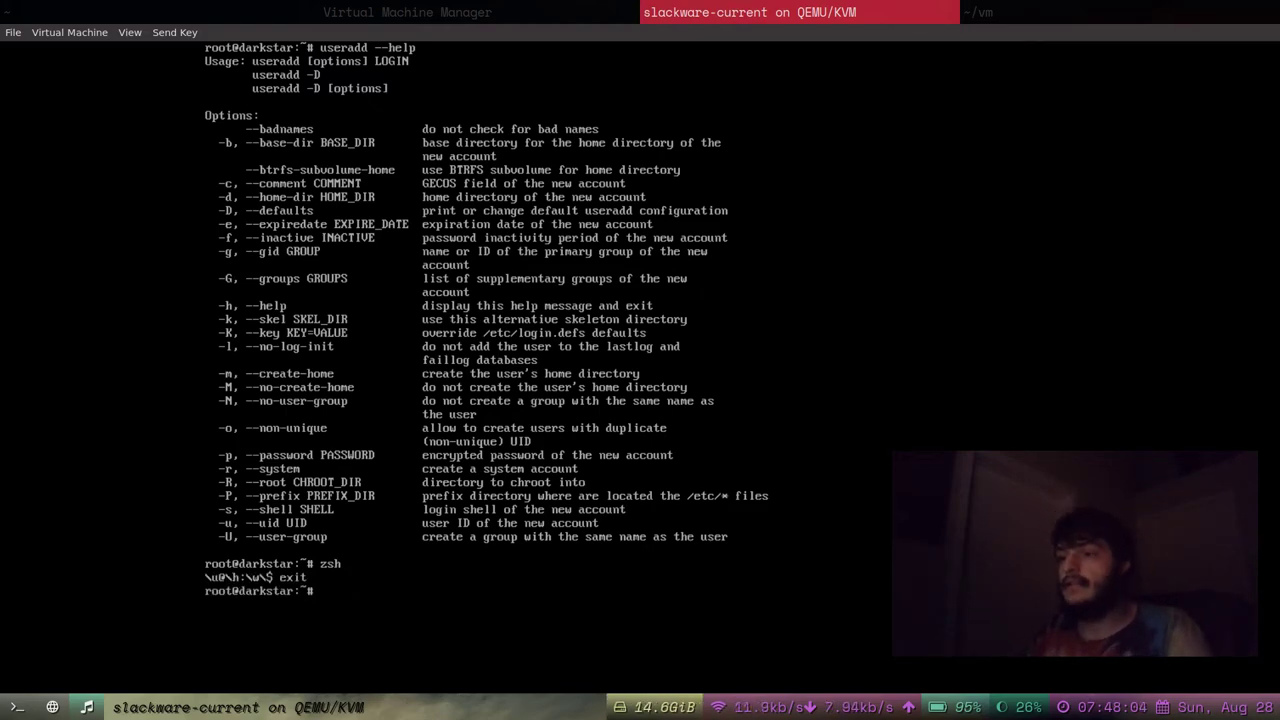
Create user babkock with a home directory in the video group (useradd -m -G video babkock).
type("useradd")
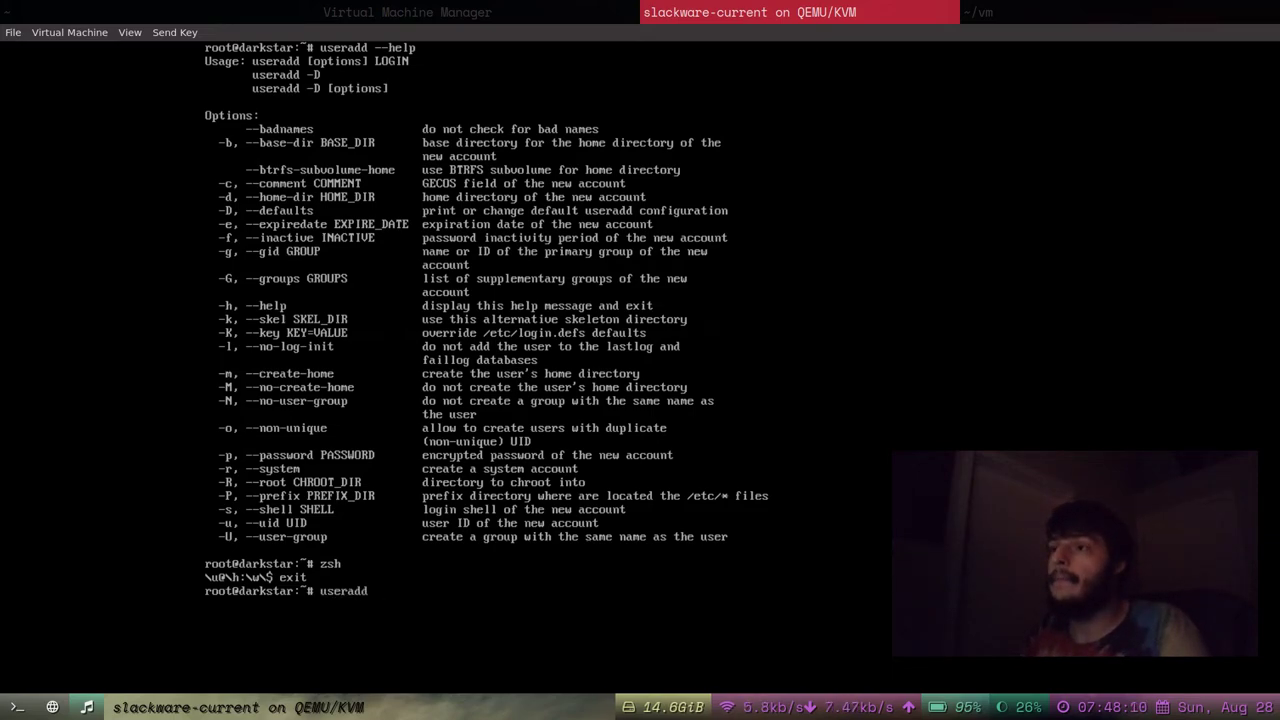
type("m")
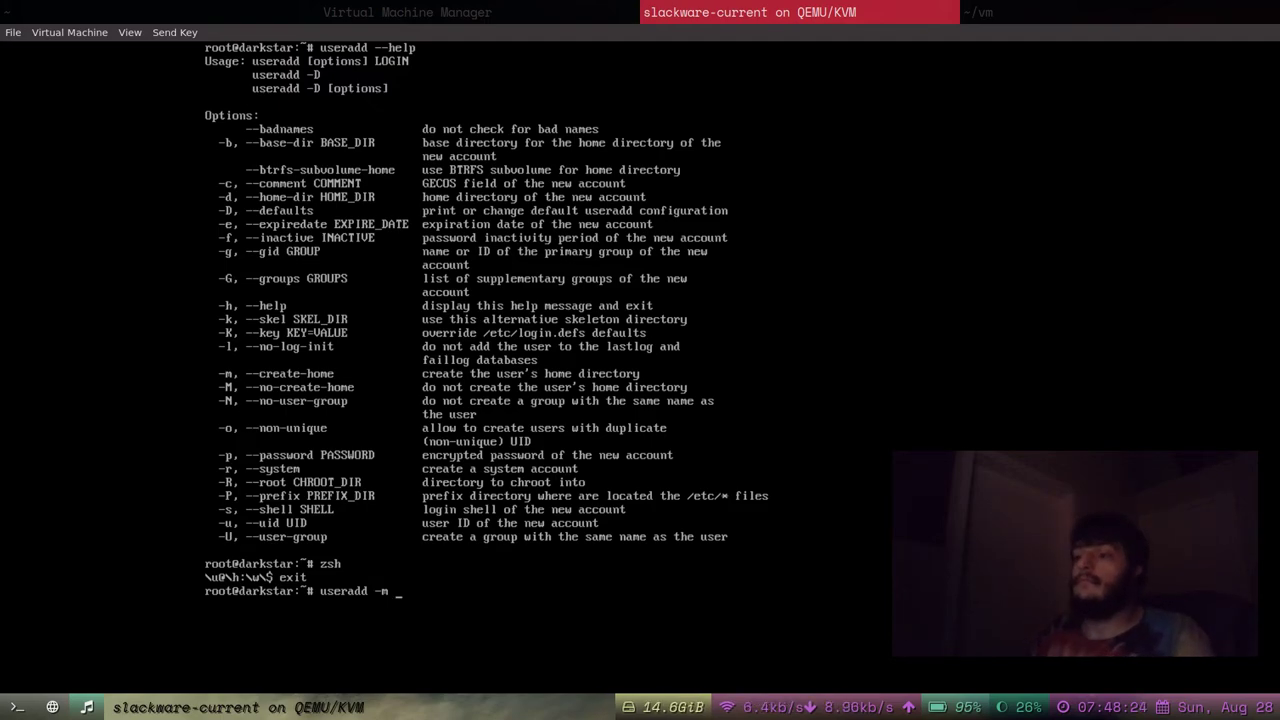
type("-G ")
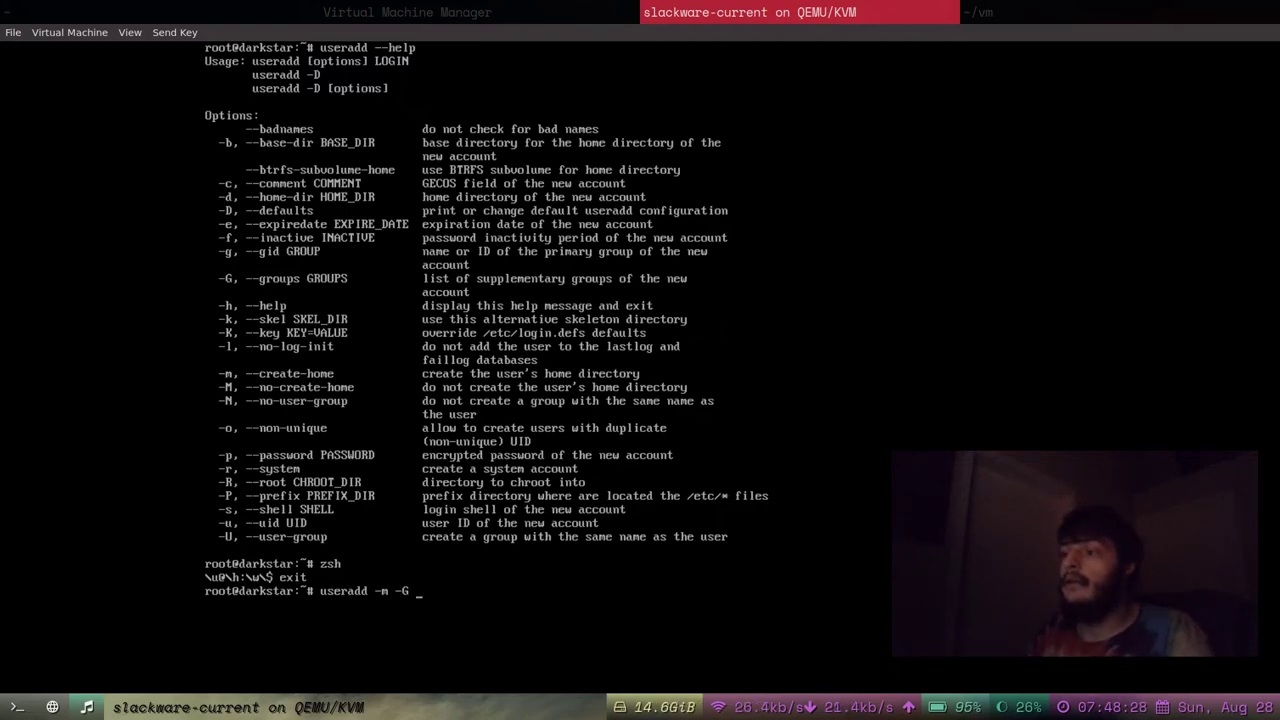
type("video")
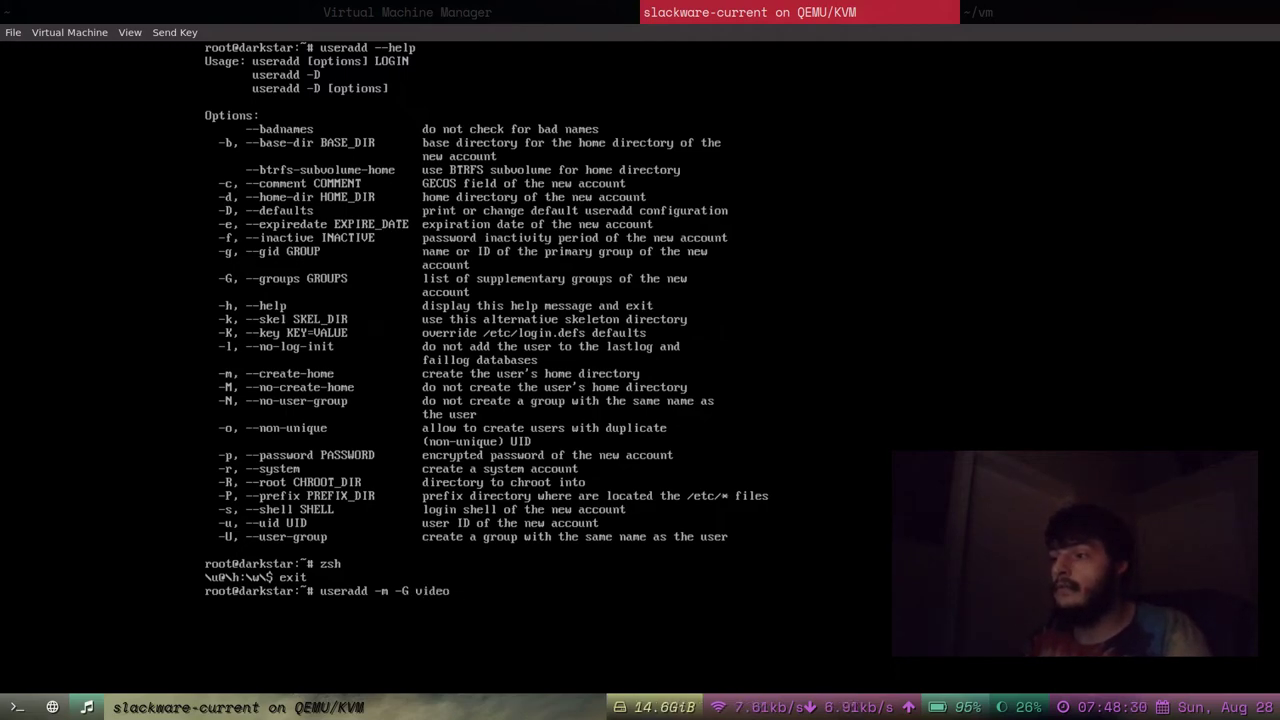
type(" babkock")
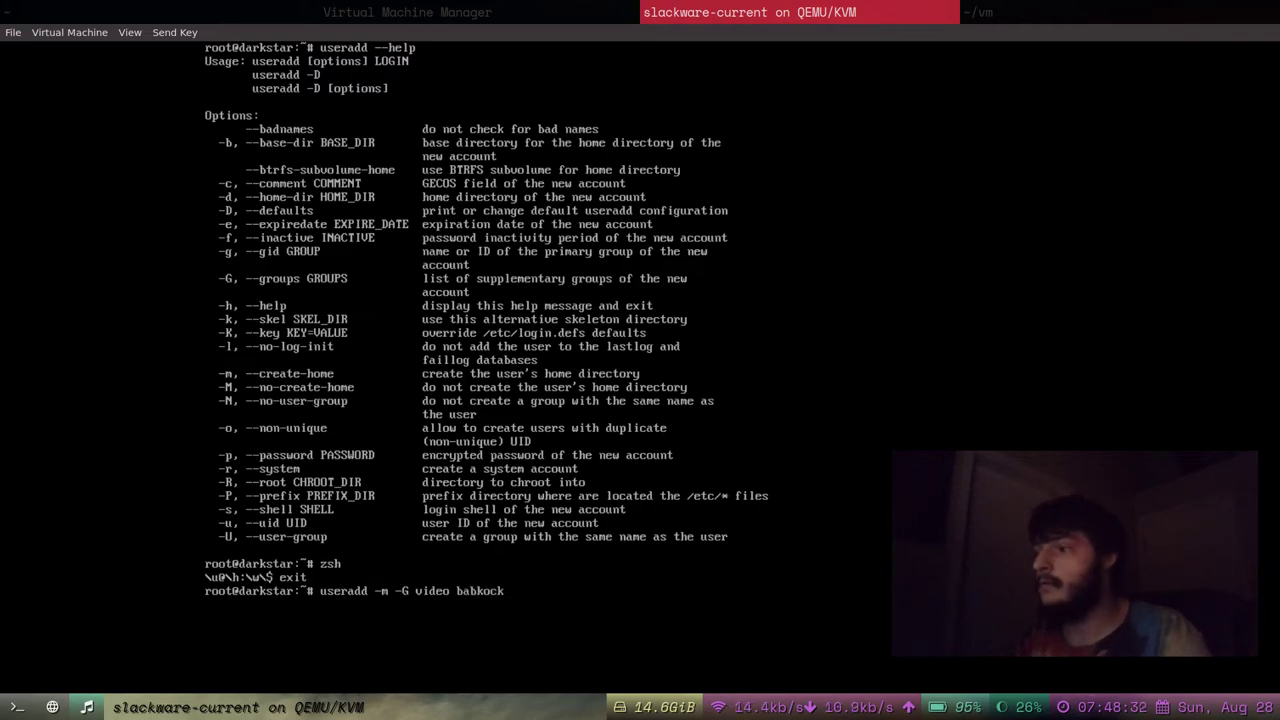
key("Return")
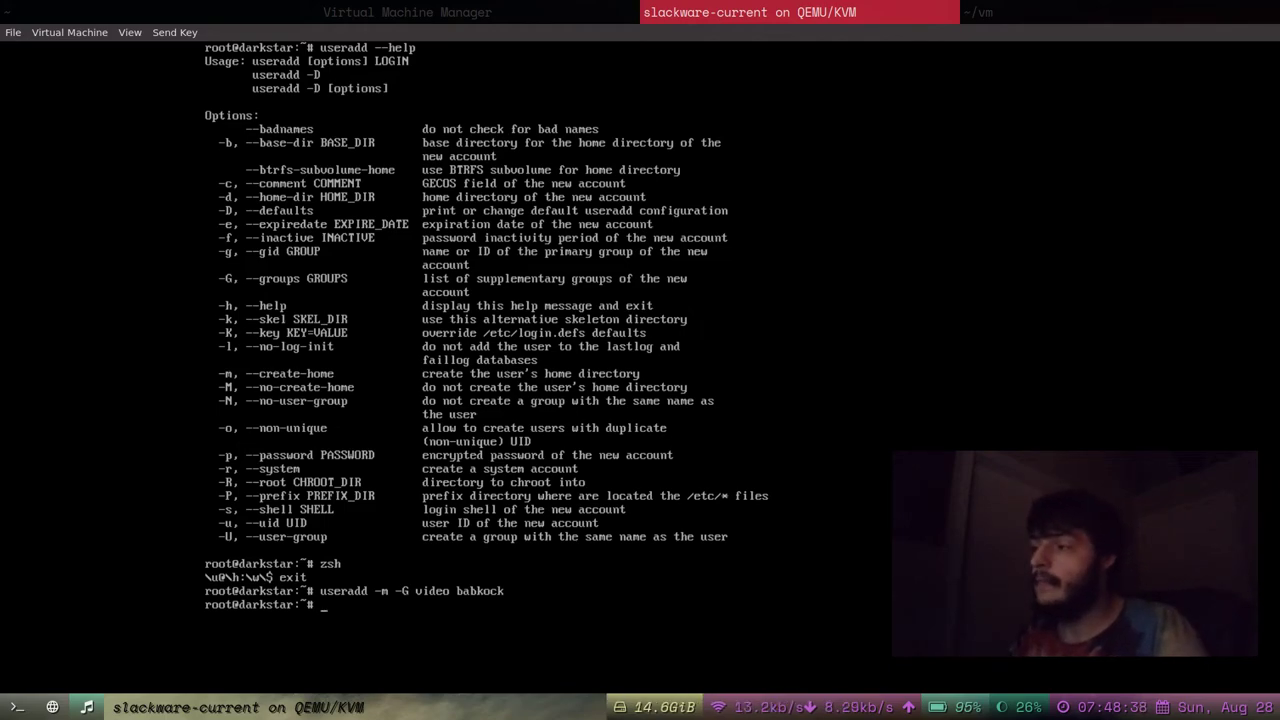
Set babkock's password with passwd, entering it twice.
type("passwd")
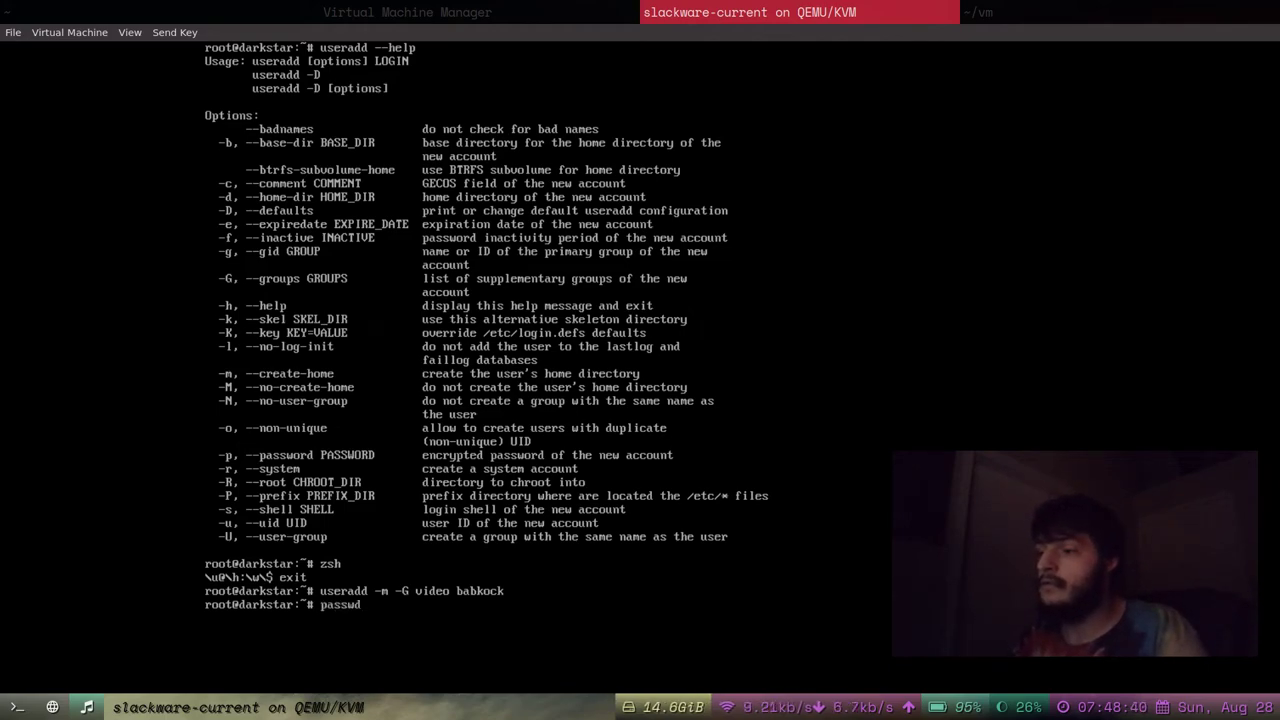
type(" babkock")
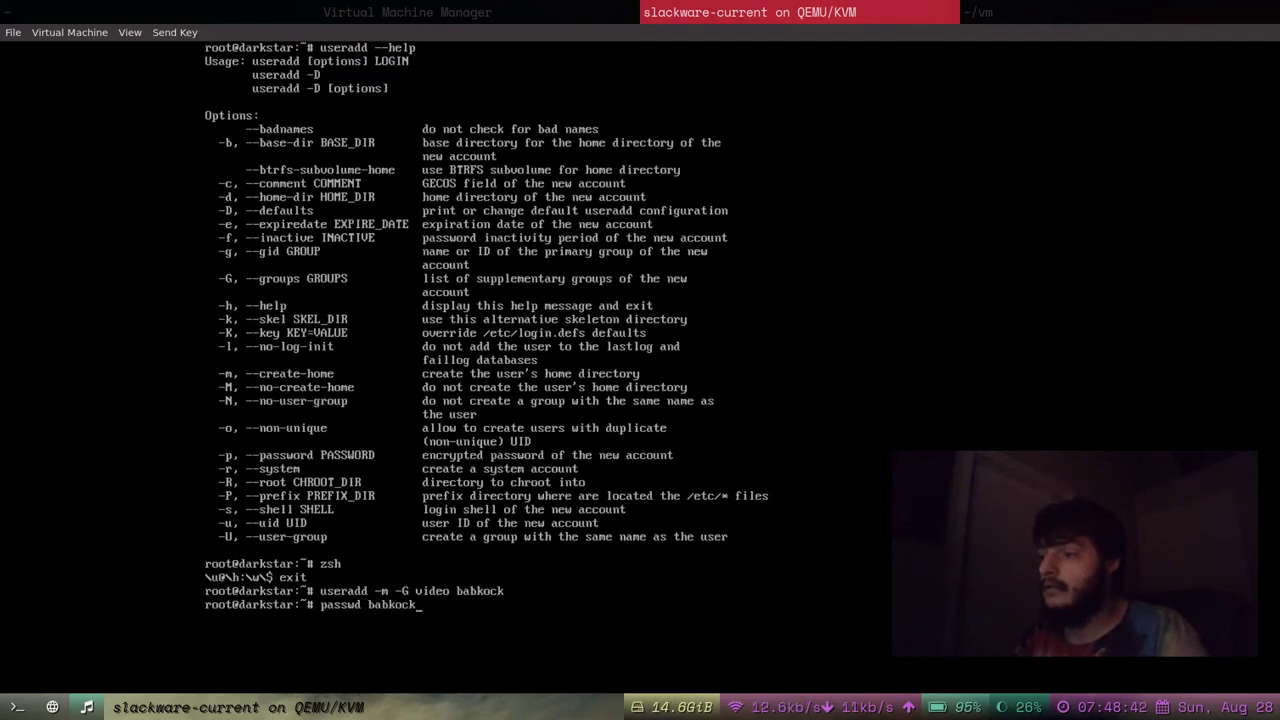
key("Return")
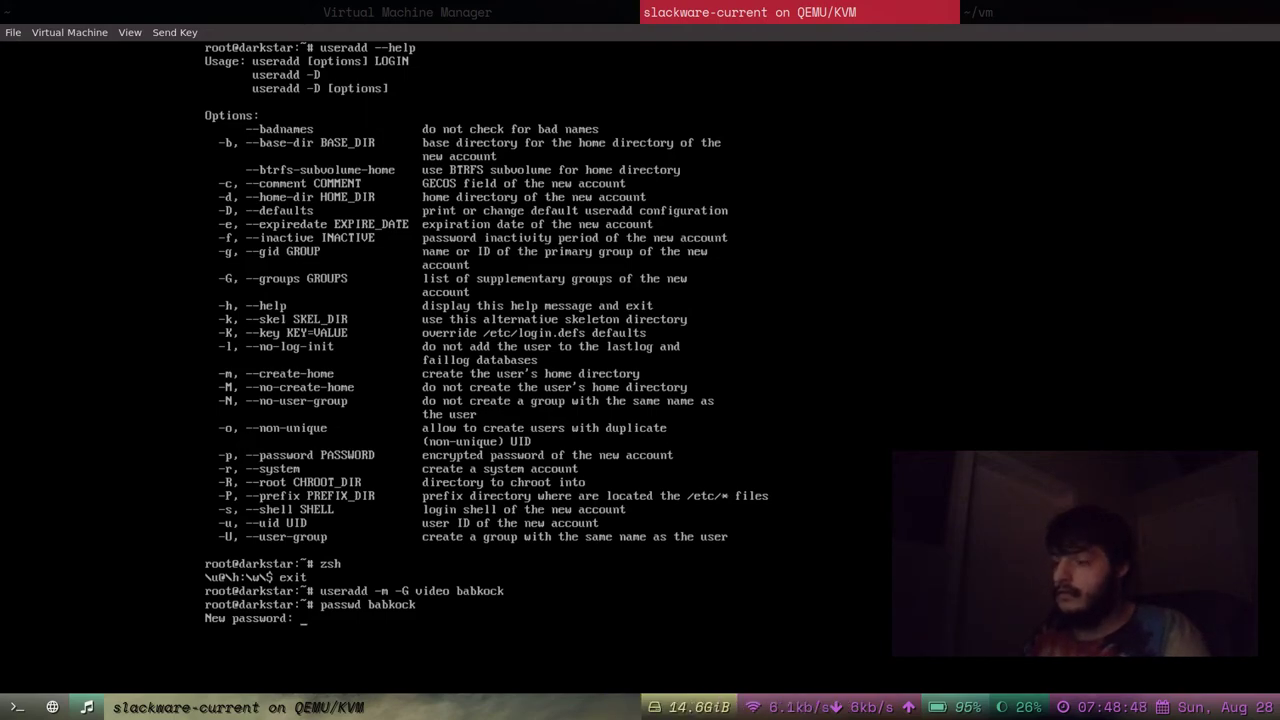
key("Return")
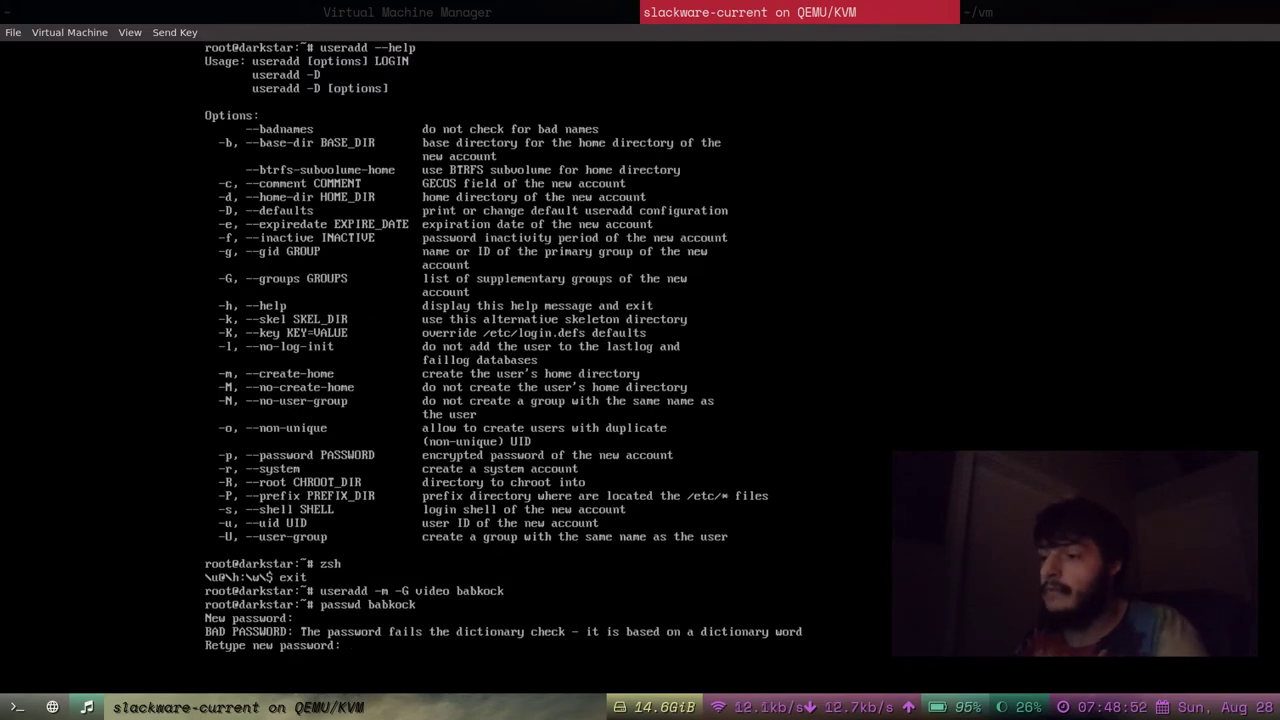
key("Return")
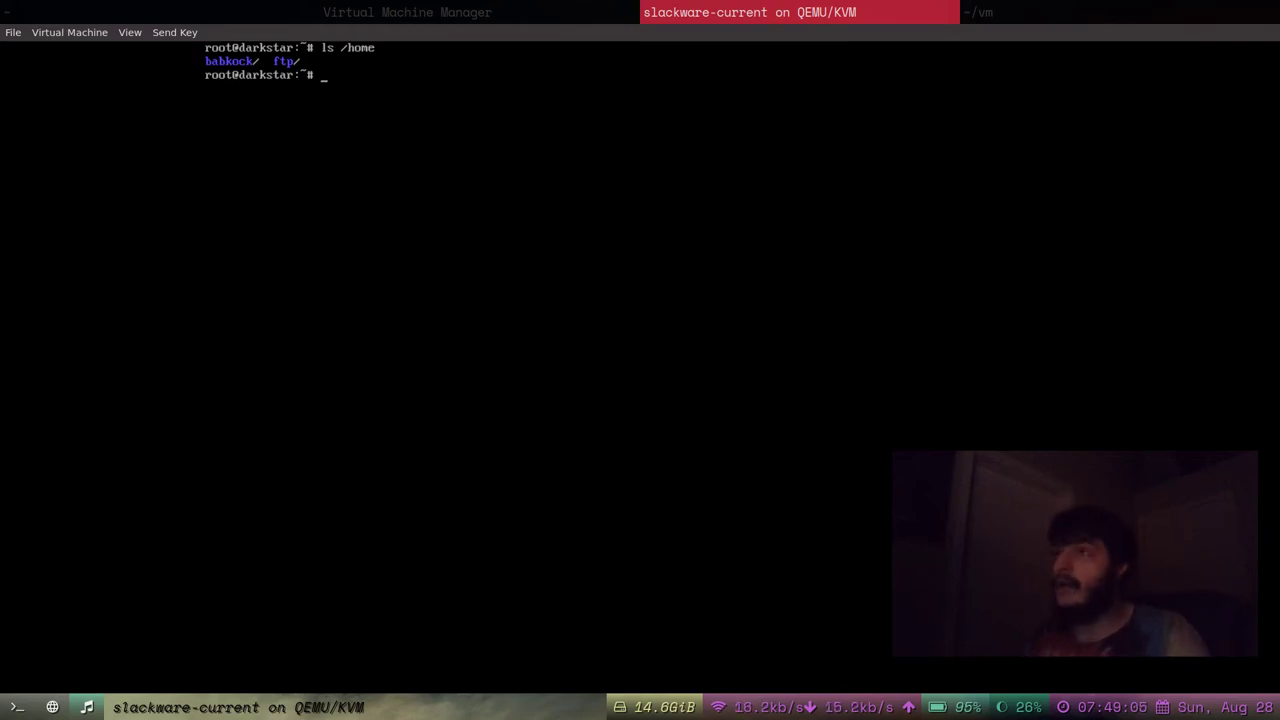
Exit the root session, log in as babkock with its password, and run neofetch.
type("c")
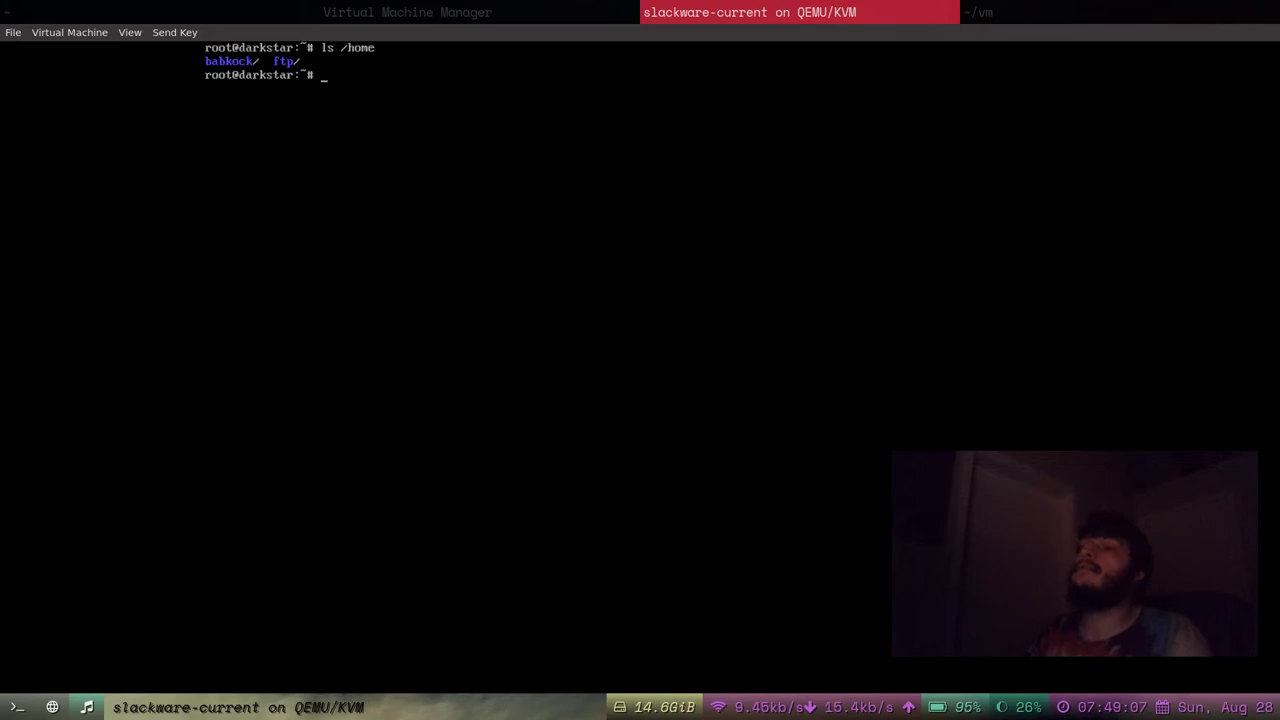
type("exit")
key("Return")
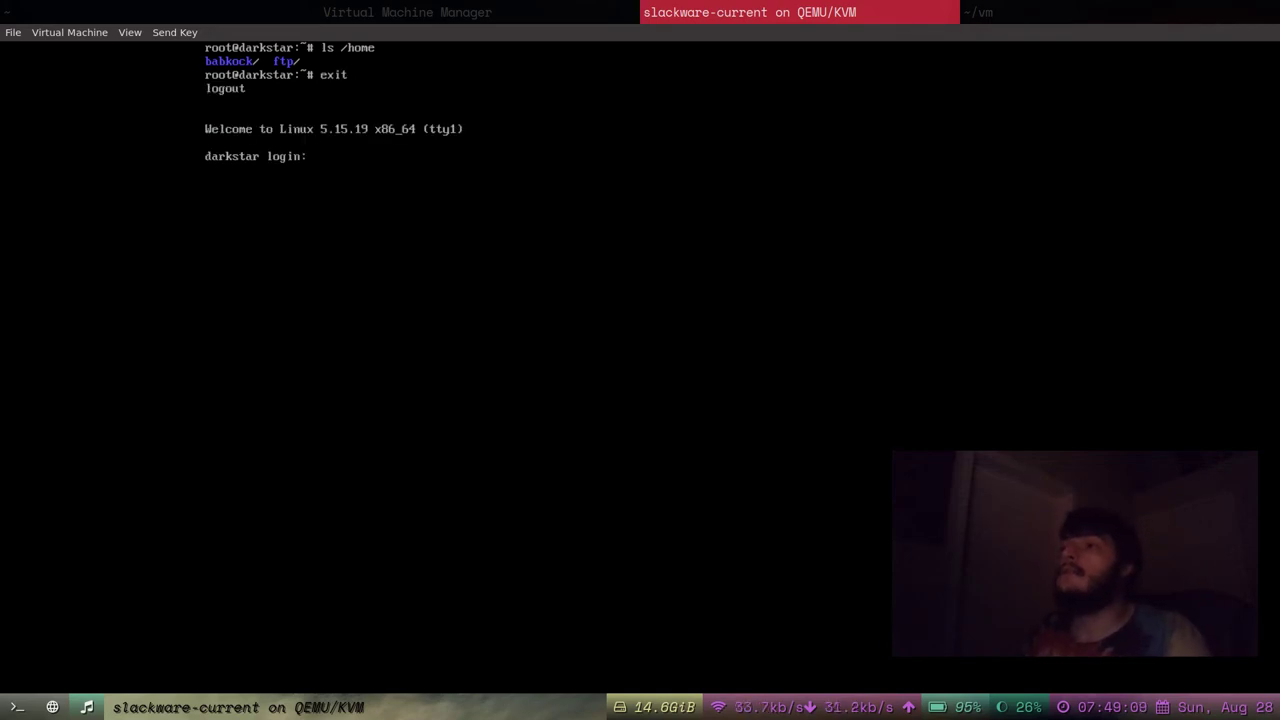
type("babkock")
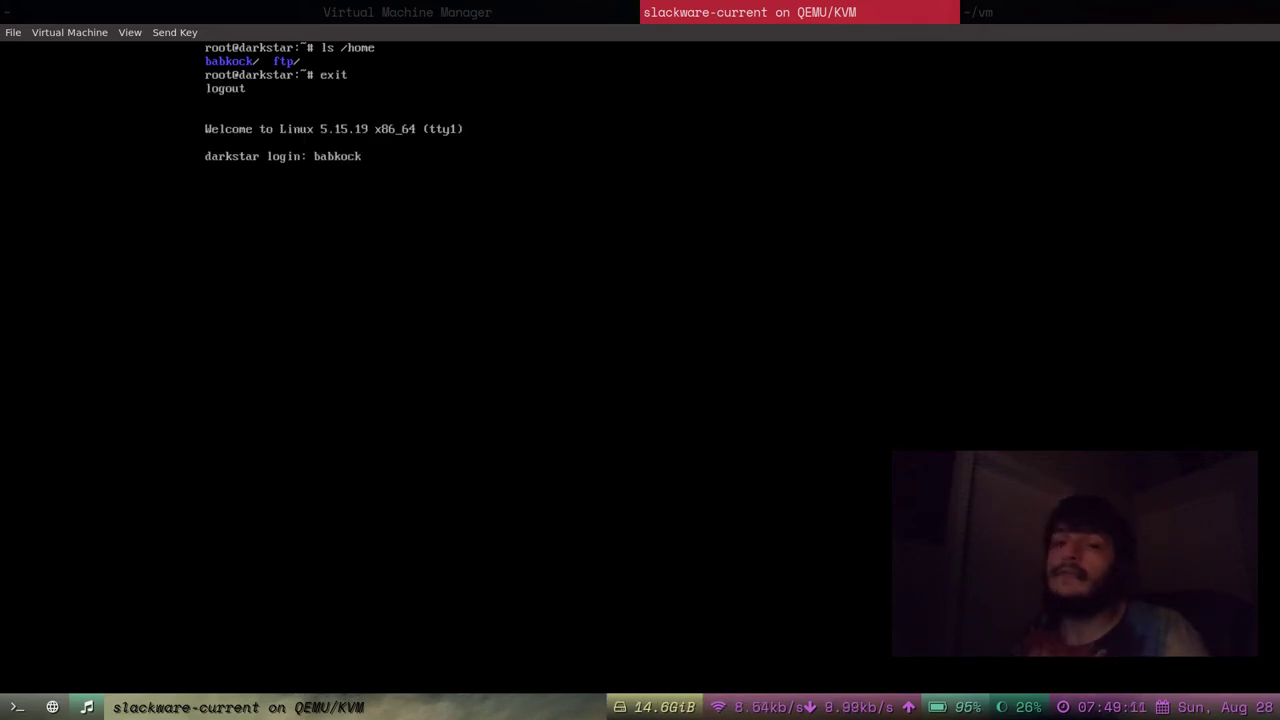
key("Return")
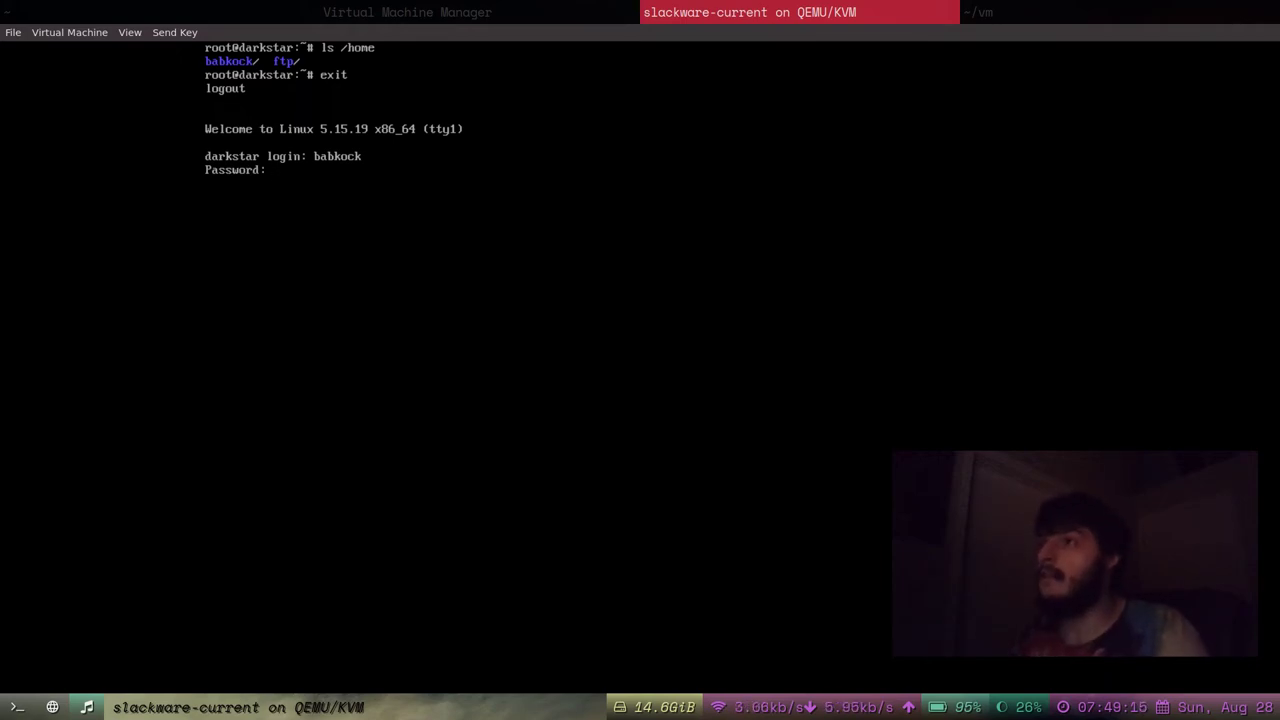
key("Return")
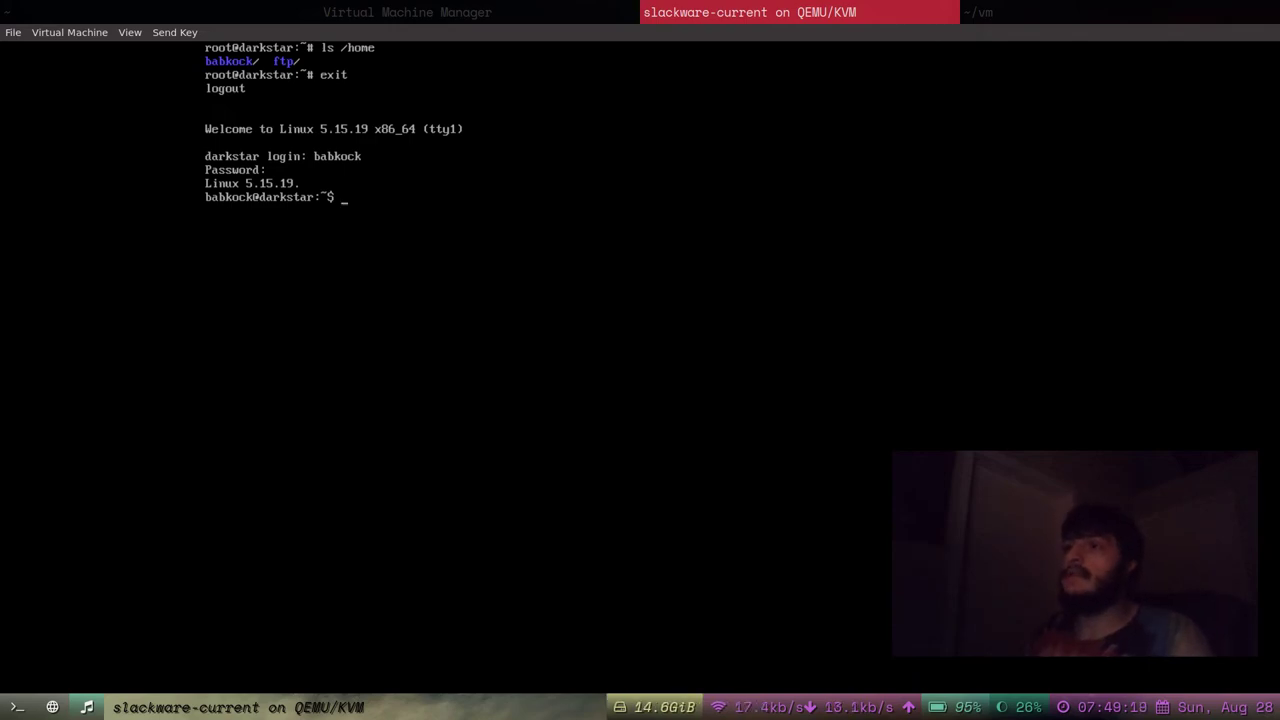
type("ofetch")
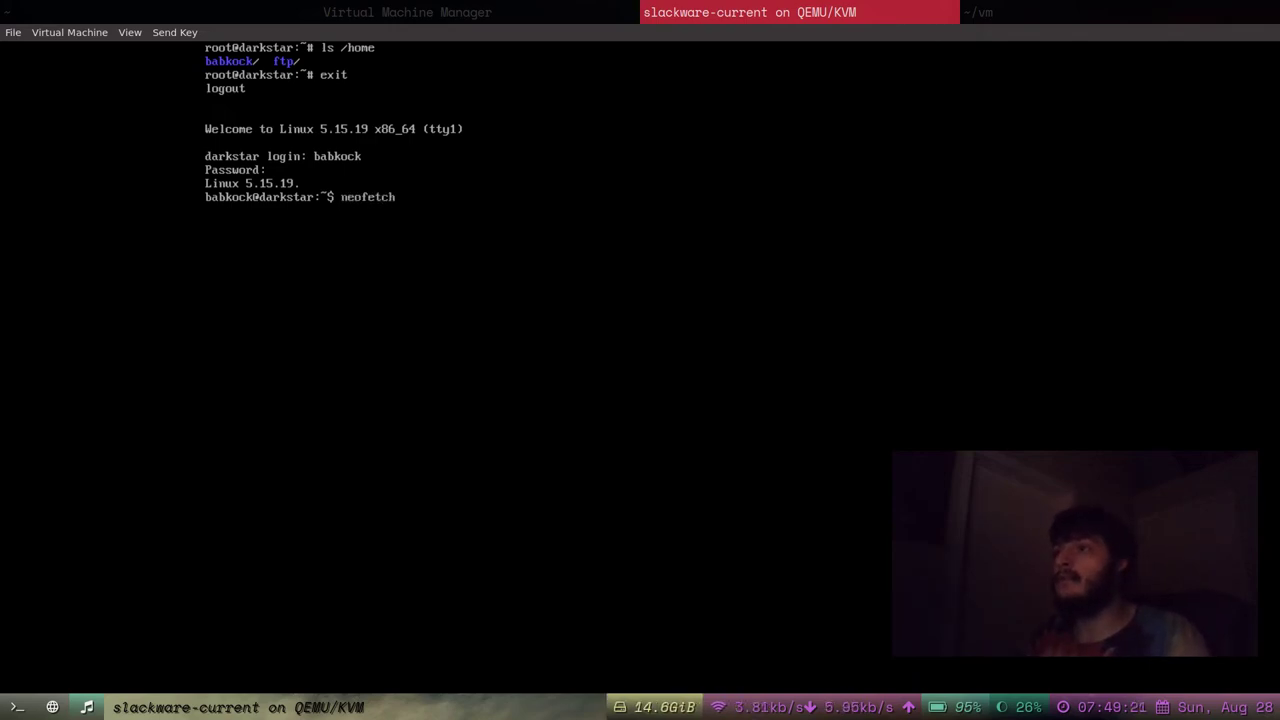
key("Return")
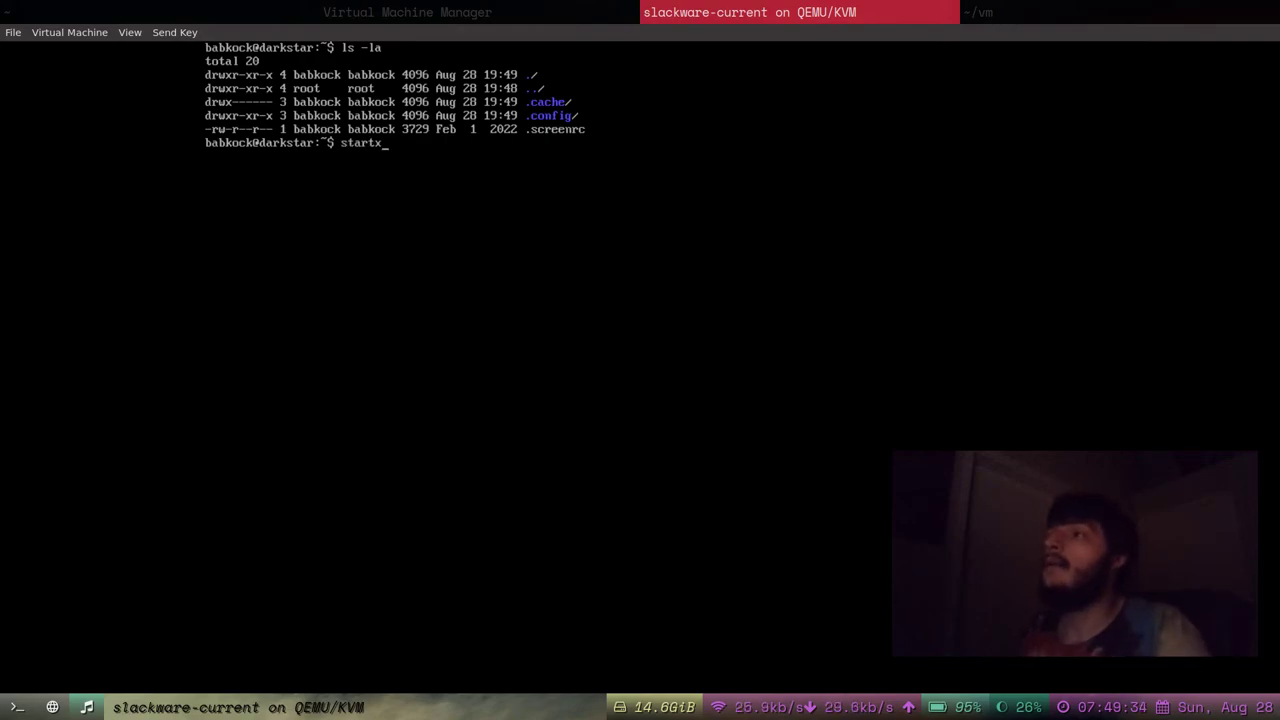
Start KDE Plasma and apply the Dark global theme.
key("Return")
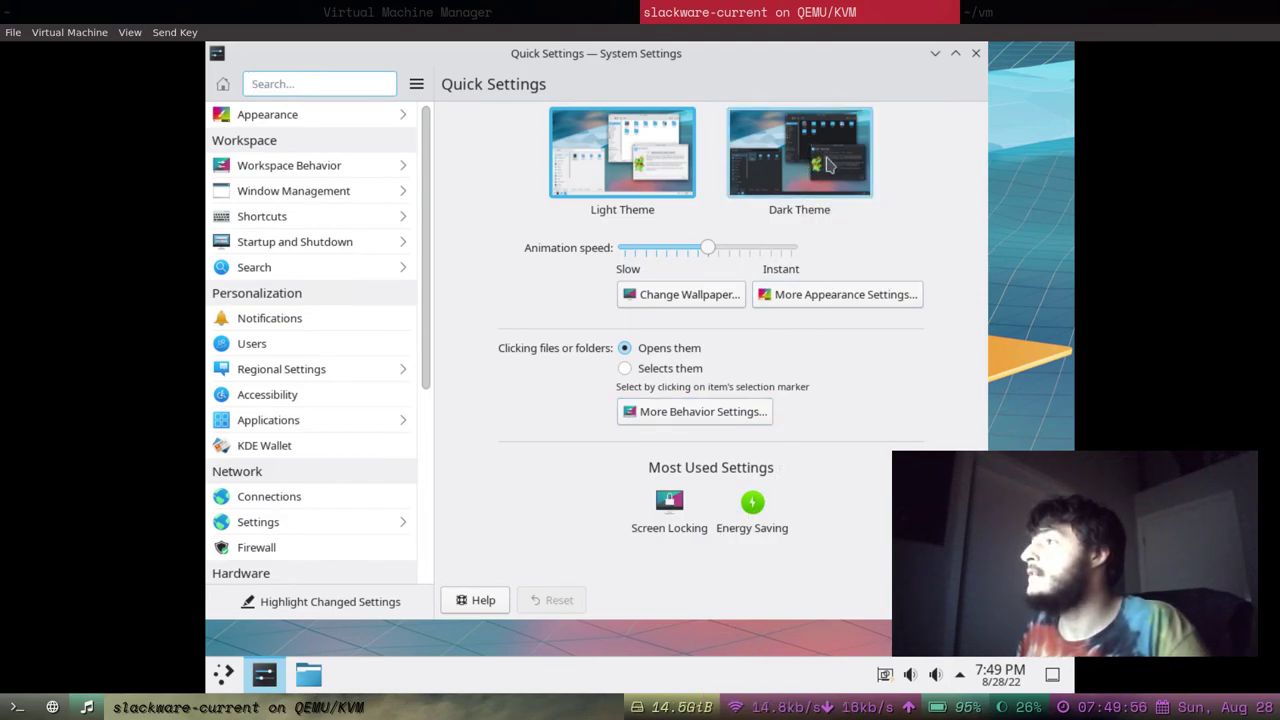
left_click(826, 163)
left_click_drag(975, 583, 1064, 578)
left_click(955, 600)
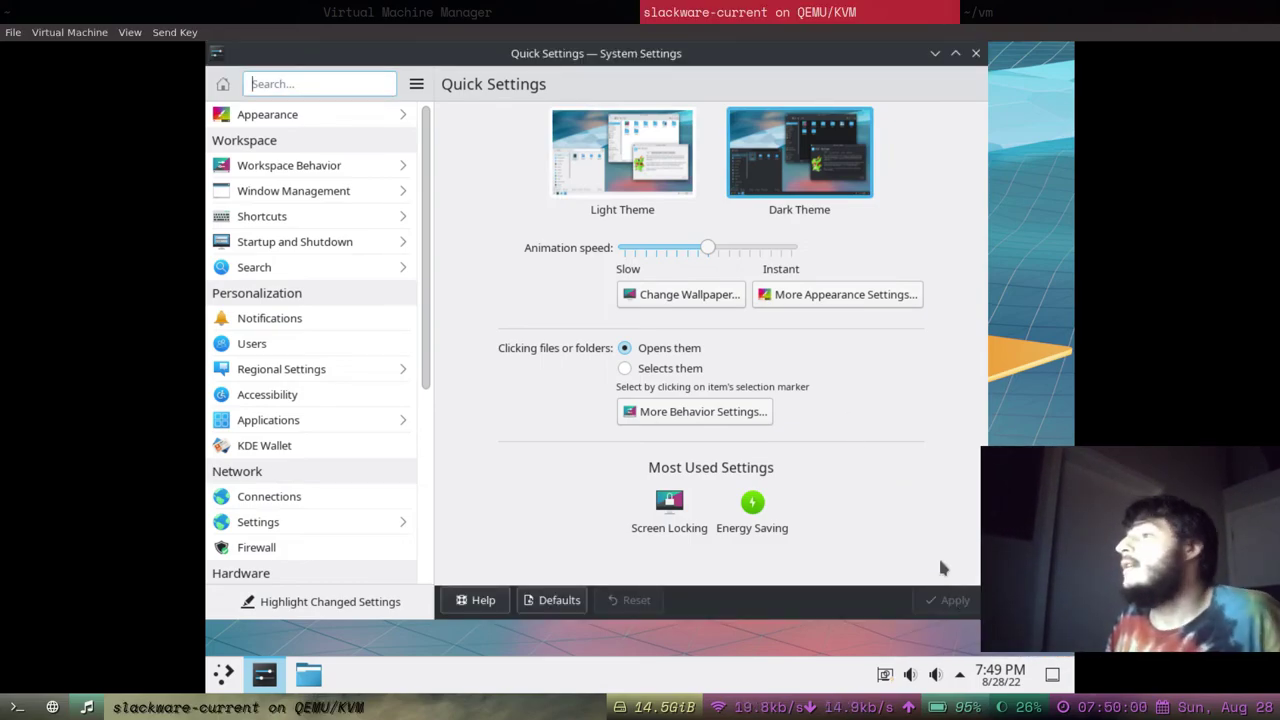
Set the display resolution to 1920x1080 (16:9), apply it and keep the configuration.
scroll(345, 300, "down", 4)
left_click(349, 304)
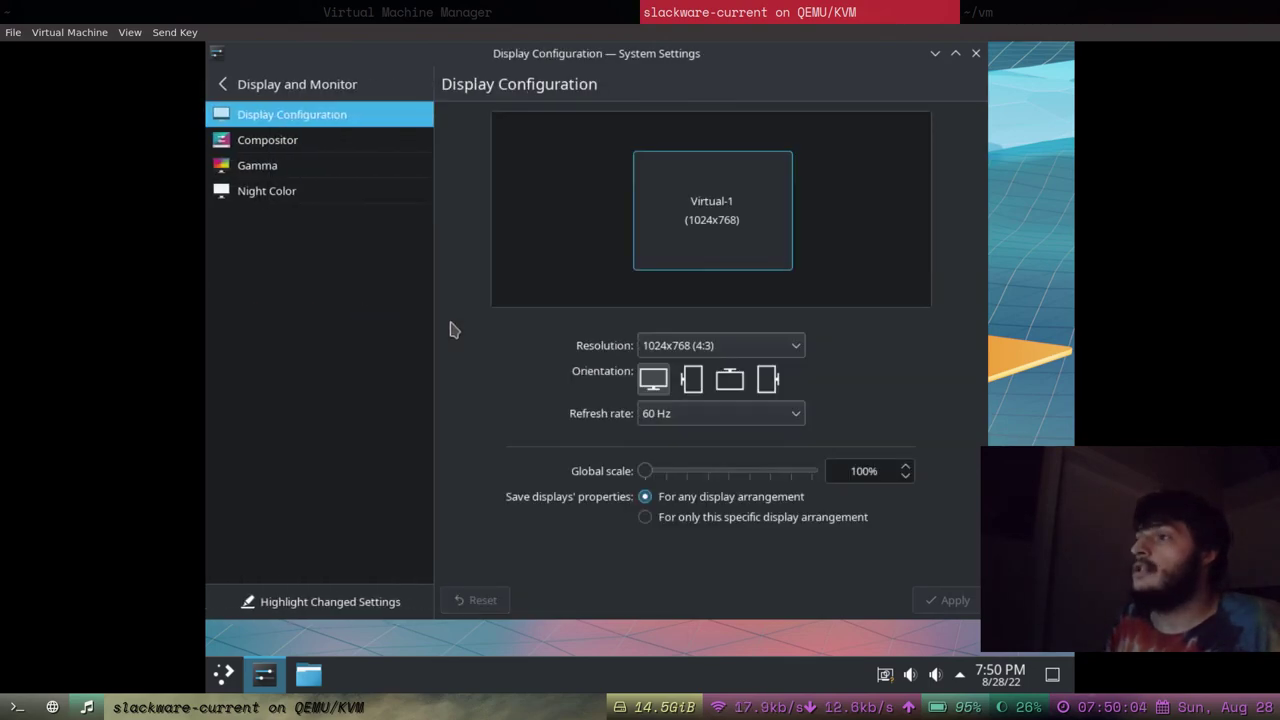
left_click(745, 350)
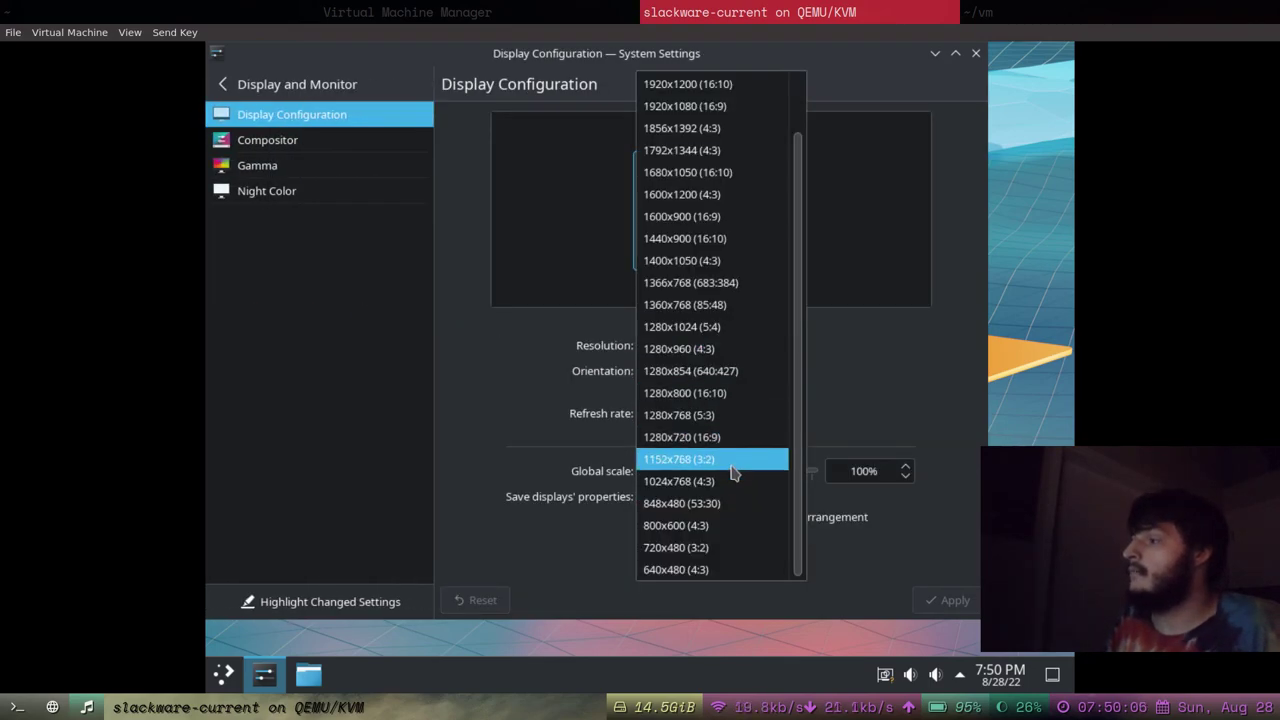
left_click(737, 148)
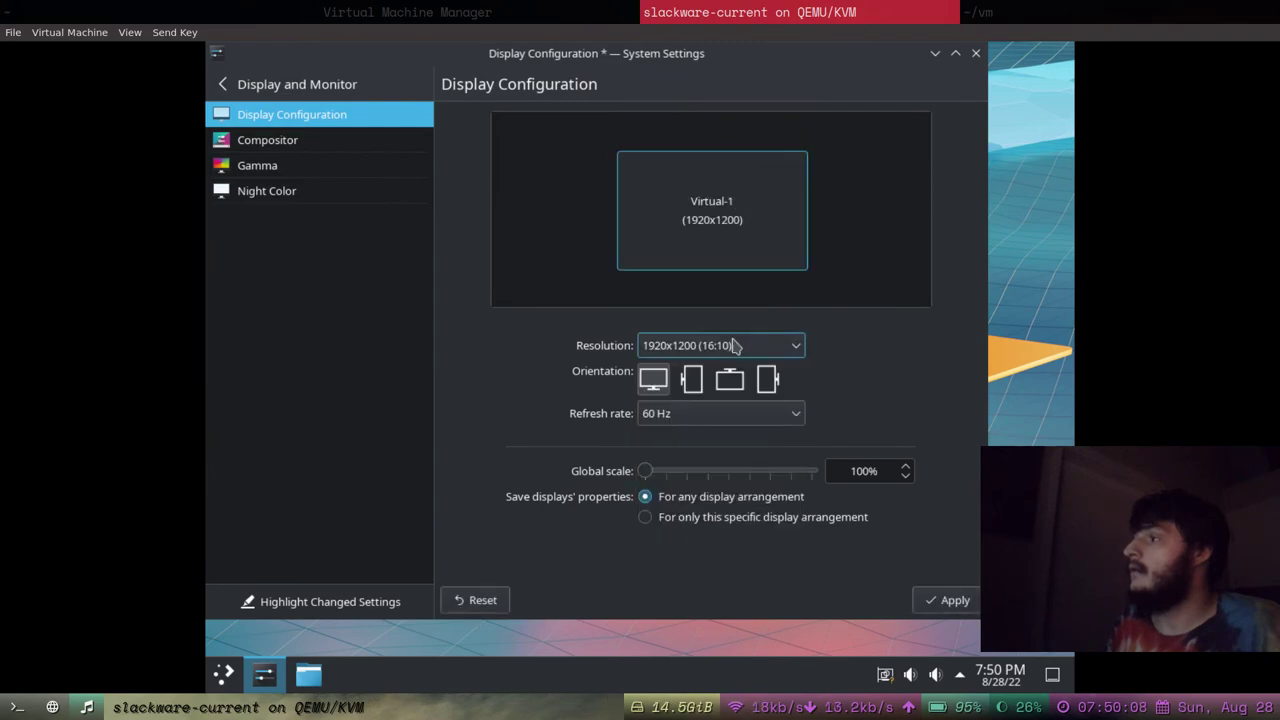
left_click(735, 346)
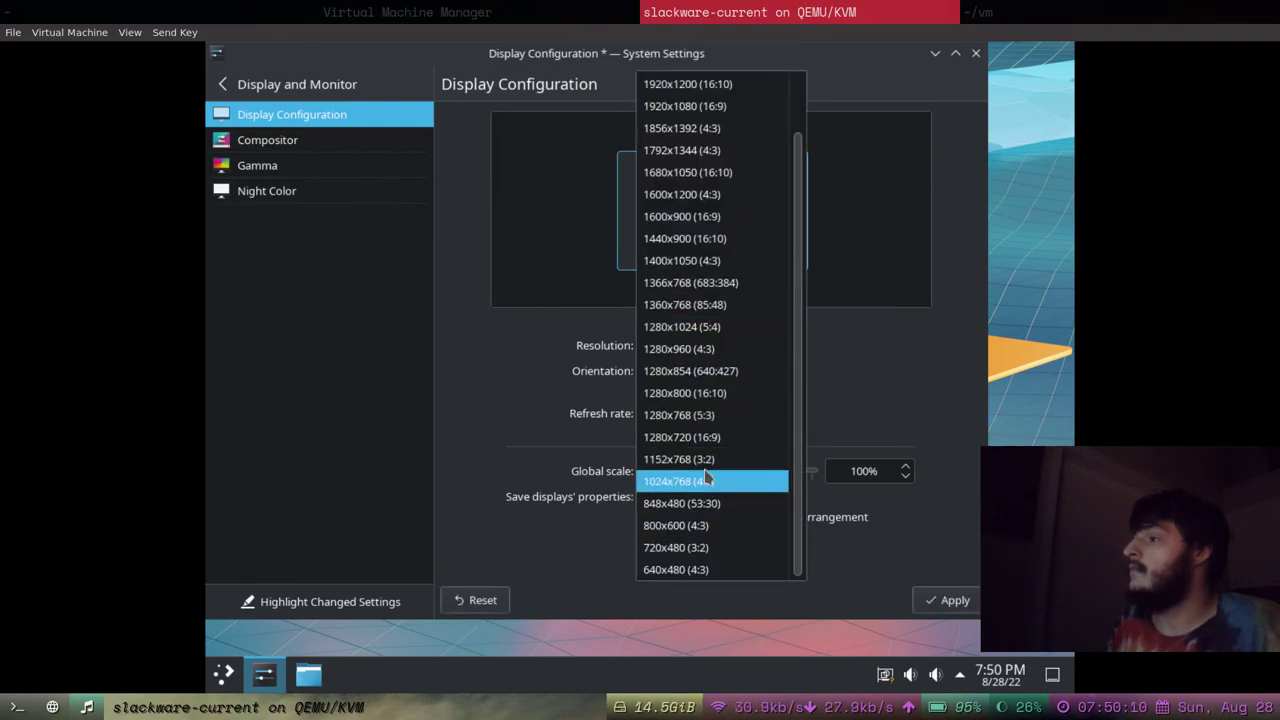
scroll(712, 170, "up", 1)
left_click(712, 160)
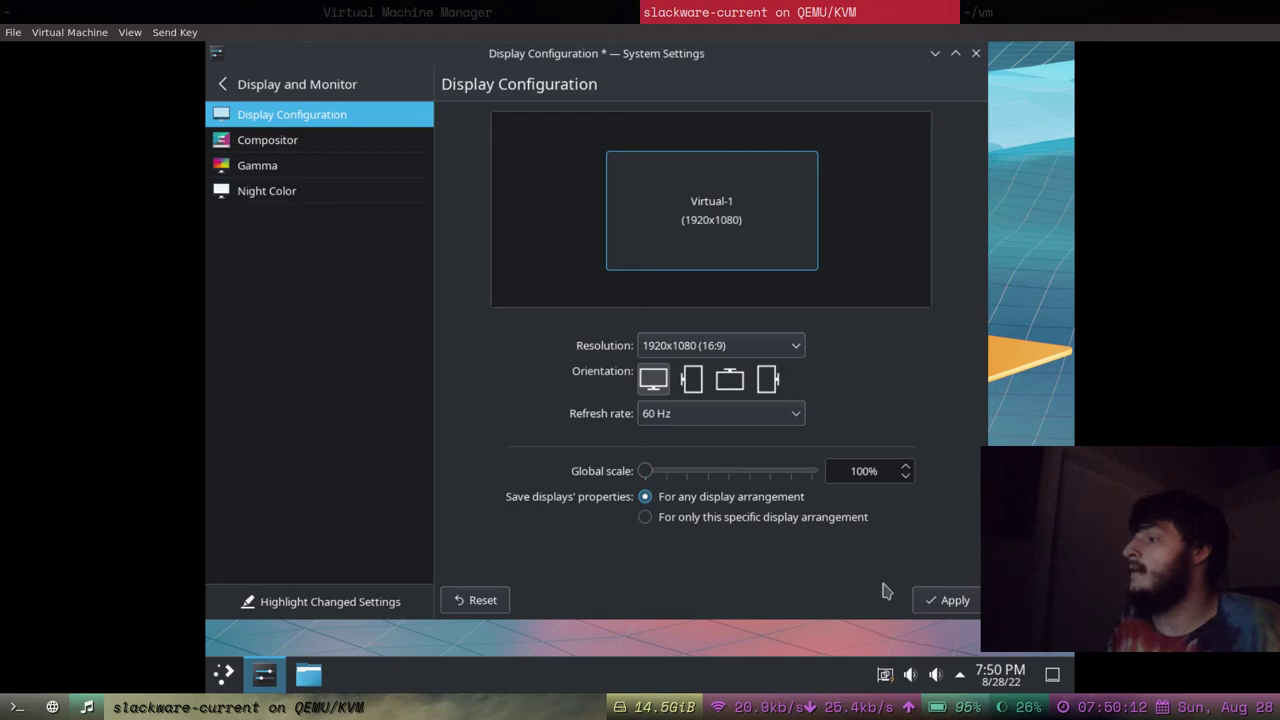
left_click(945, 600)
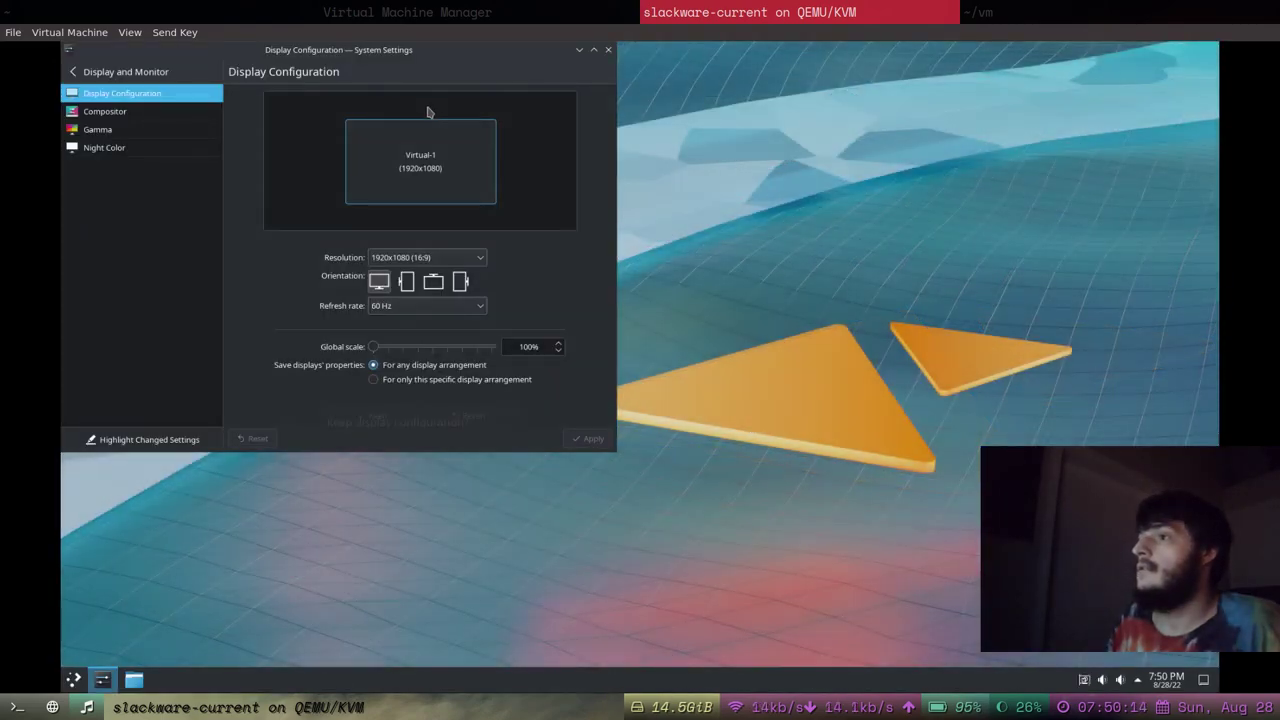
left_click(372, 284)
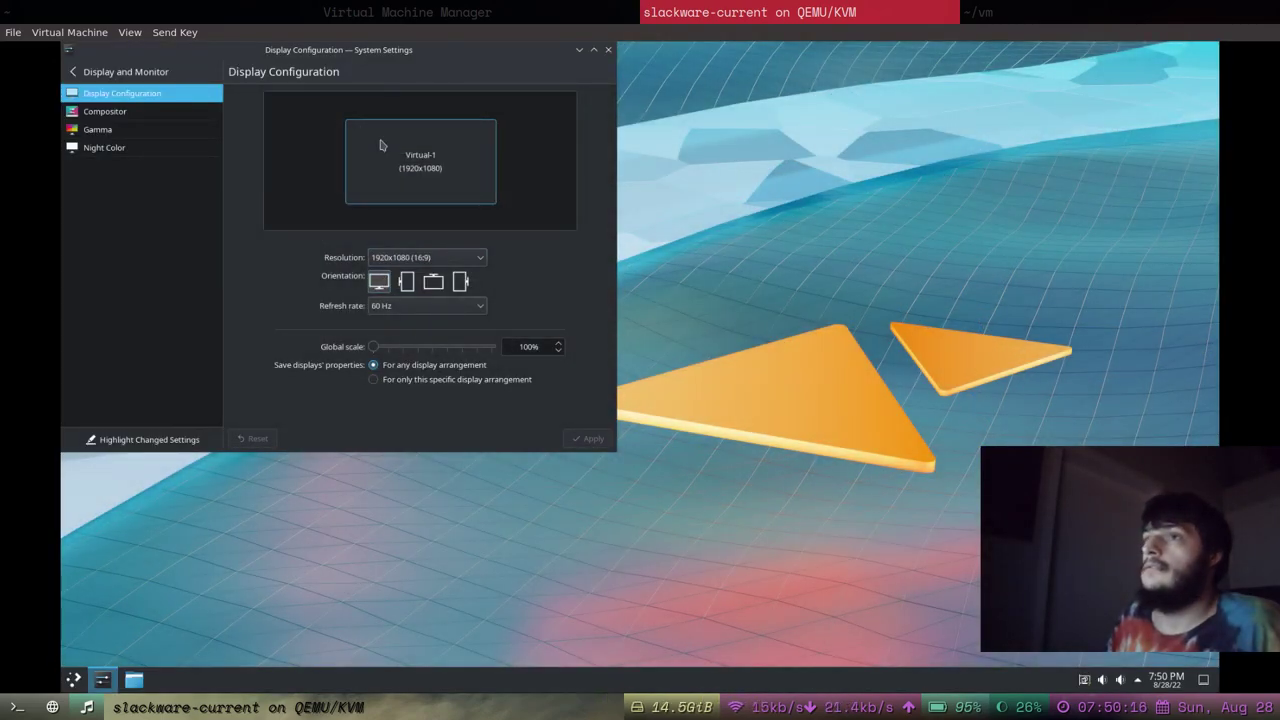
Return to the full System Settings list and open Appearance.
left_click(132, 84)
scroll(160, 290, "up", 5)
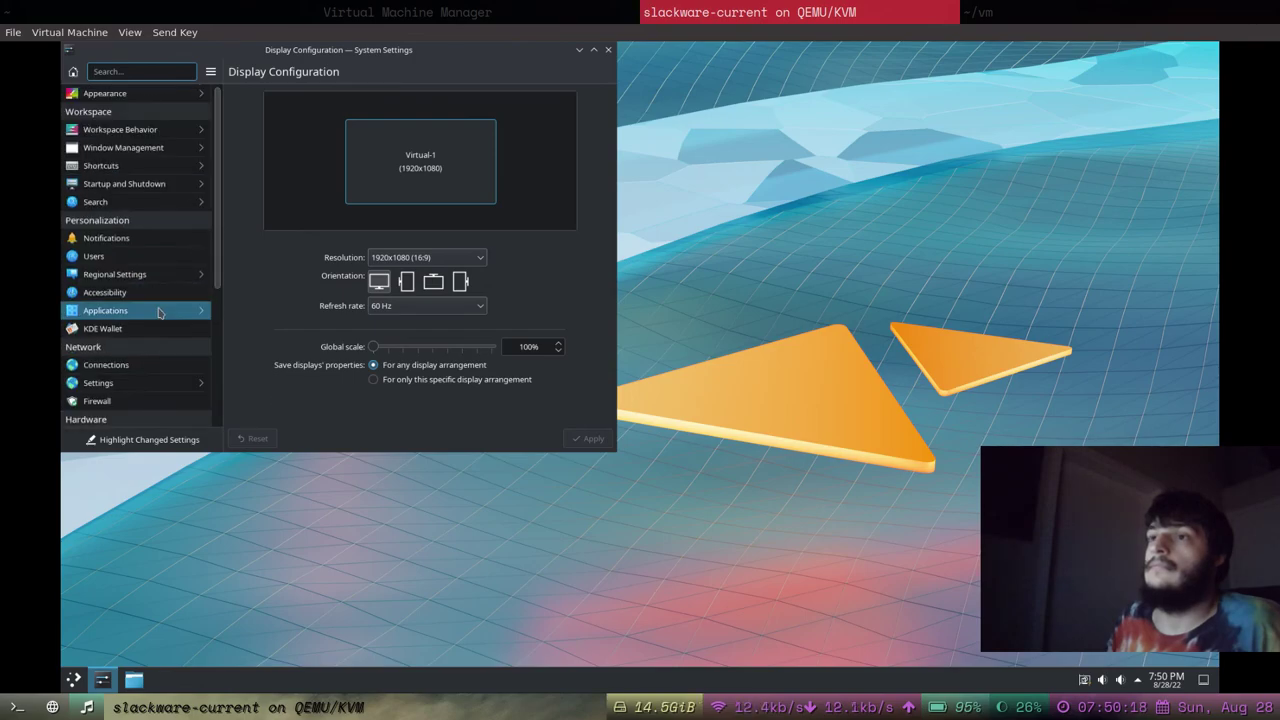
left_click(151, 92)
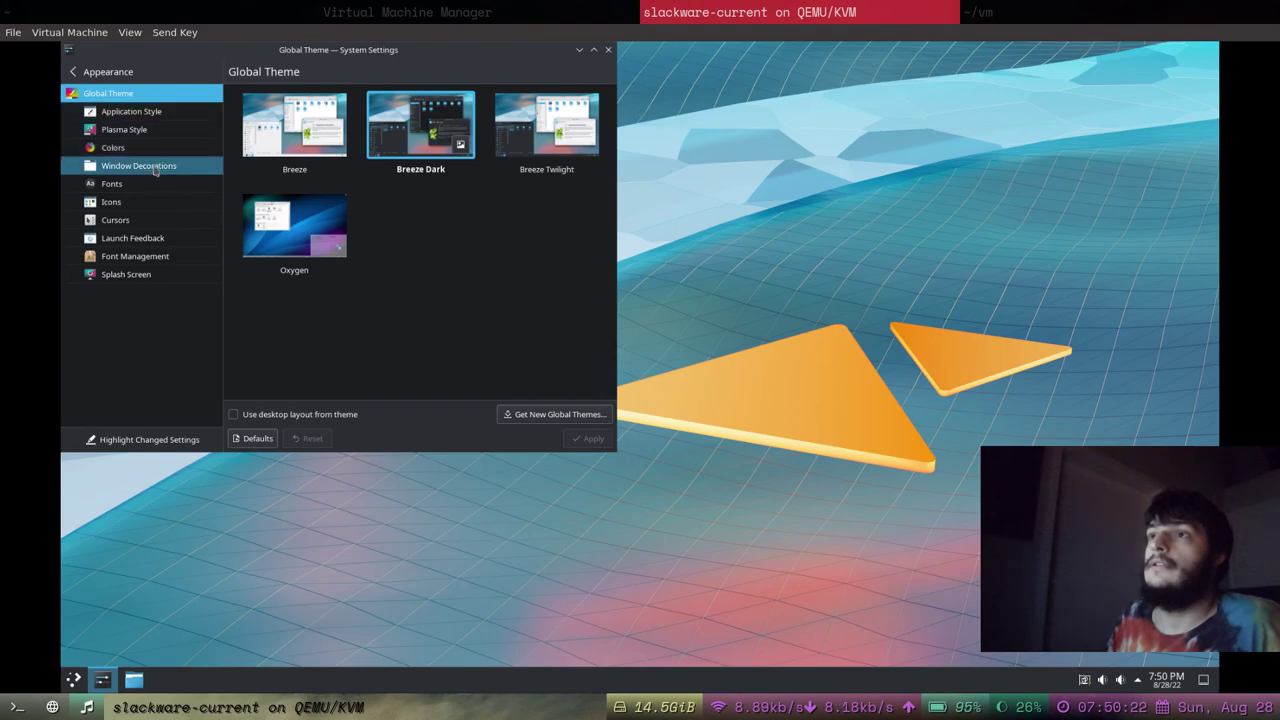
In Fonts settings, set the General font to 12 pt and the Small font to 10 pt.
left_click(155, 188)
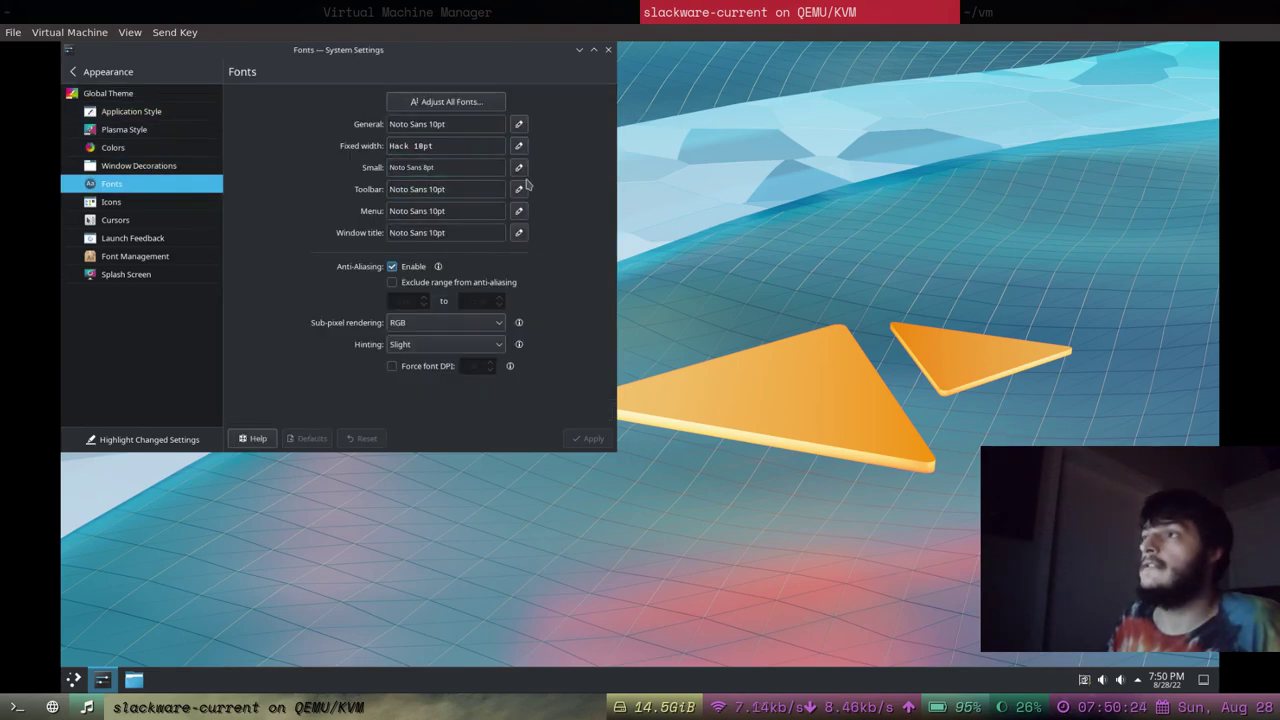
left_click(518, 124)
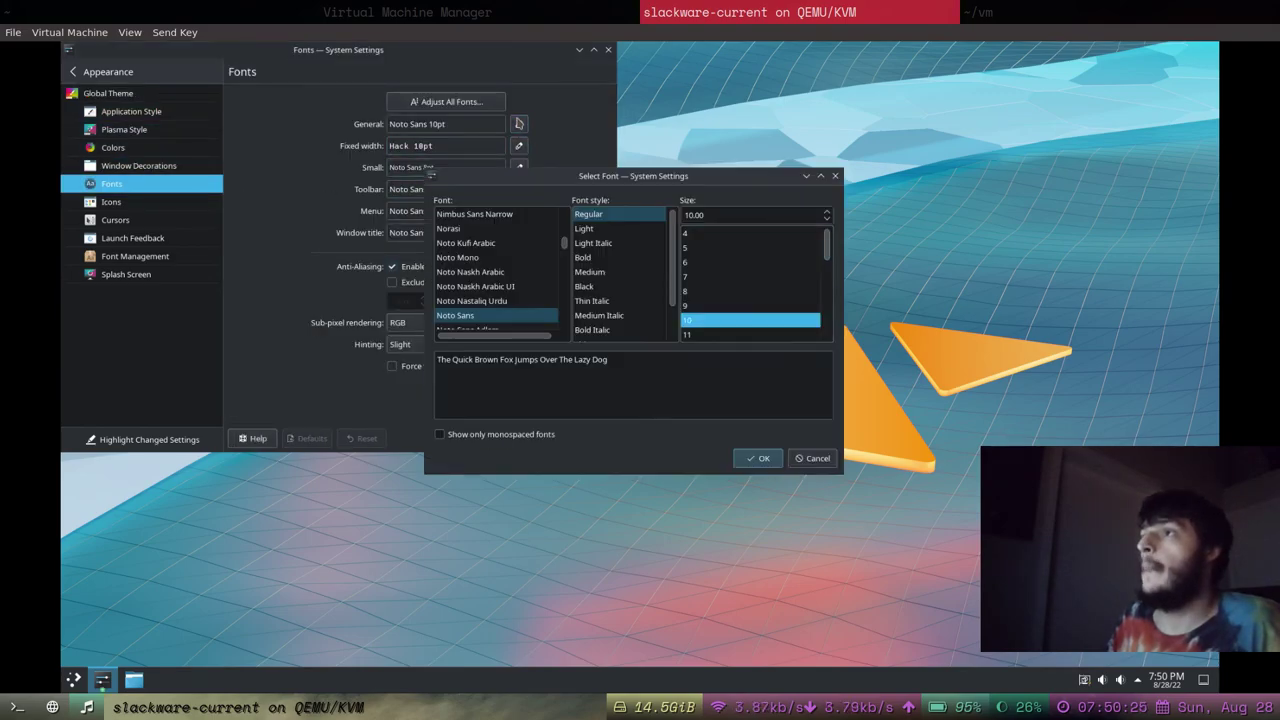
scroll(770, 318, "down", 1)
left_click(757, 306)
left_click(758, 458)
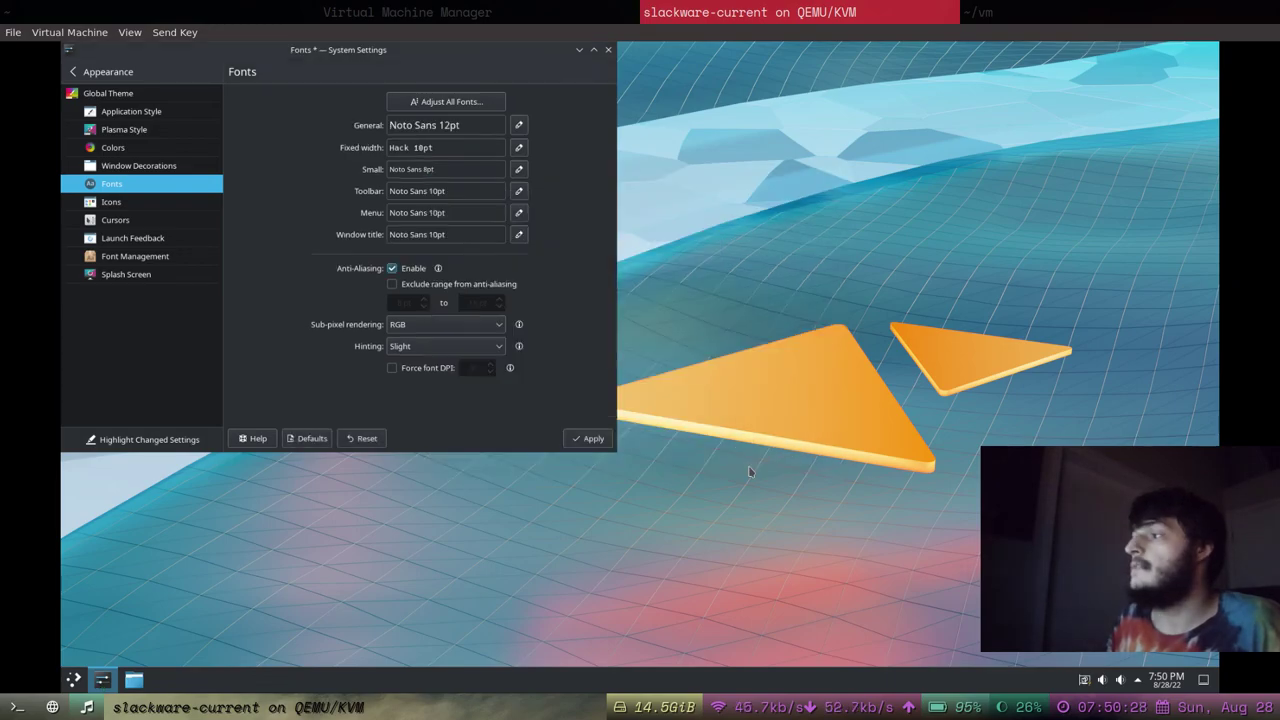
left_click(518, 169)
left_click(735, 321)
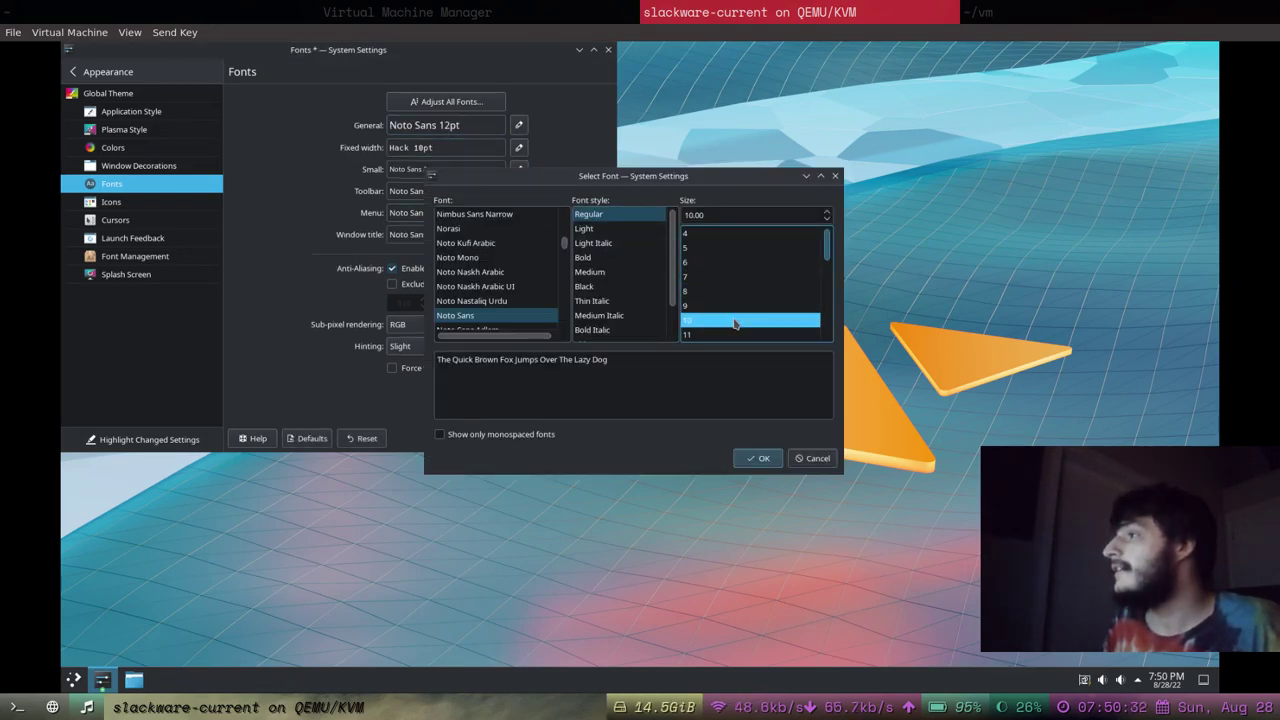
left_click(757, 458)
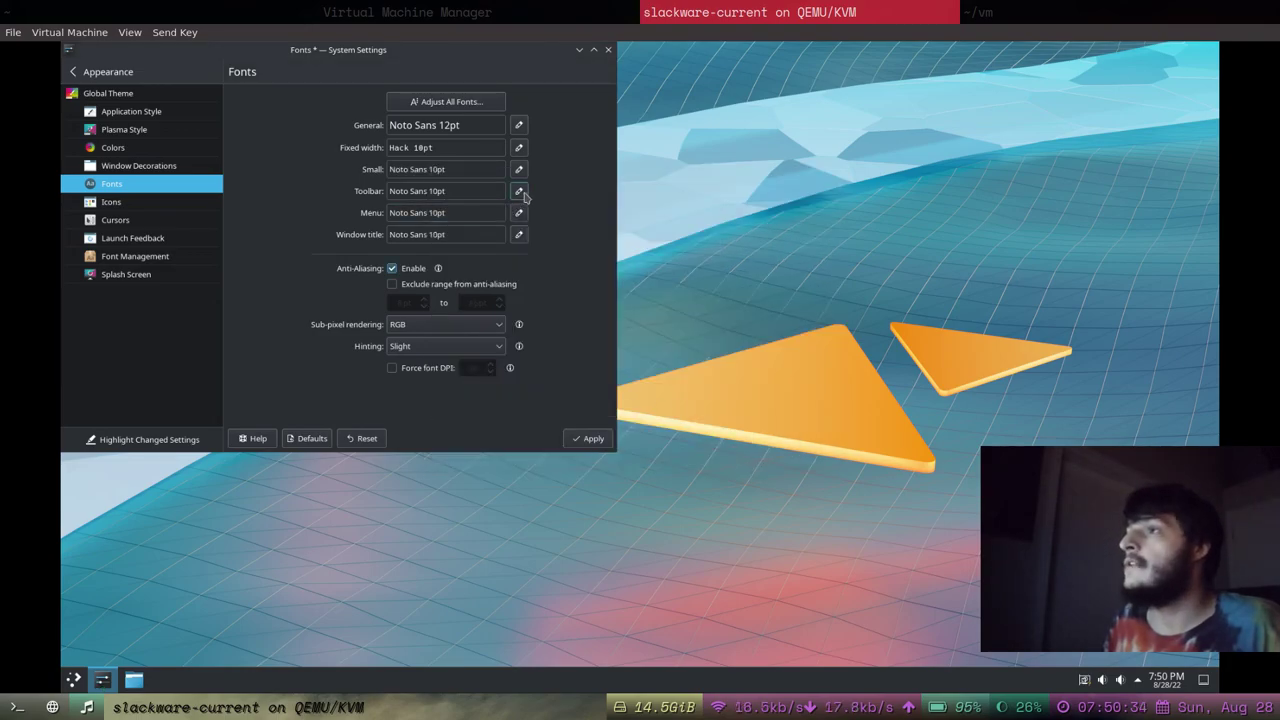
Resize the next fonts to 11 pt and 12 pt, and the Menu font to 12 pt.
left_click(519, 191)
left_click(703, 335)
left_click(757, 458)
left_click(519, 213)
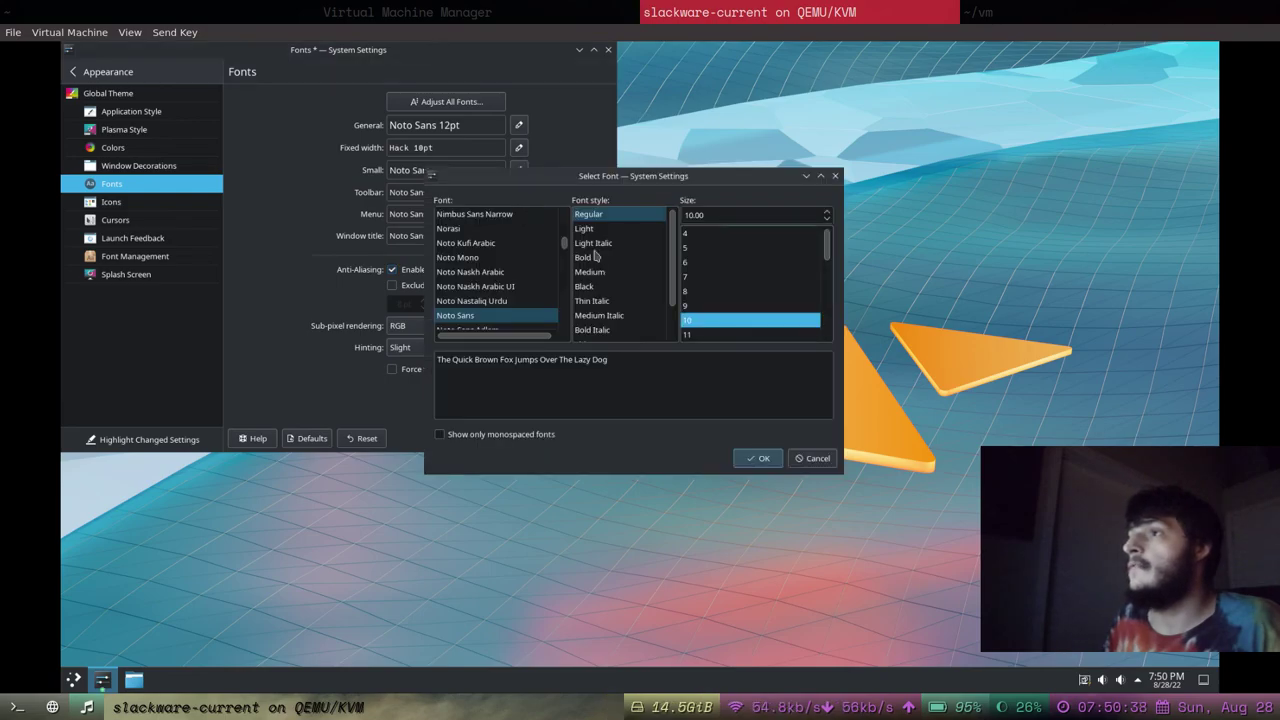
scroll(720, 290, "down", 1)
left_click(715, 305)
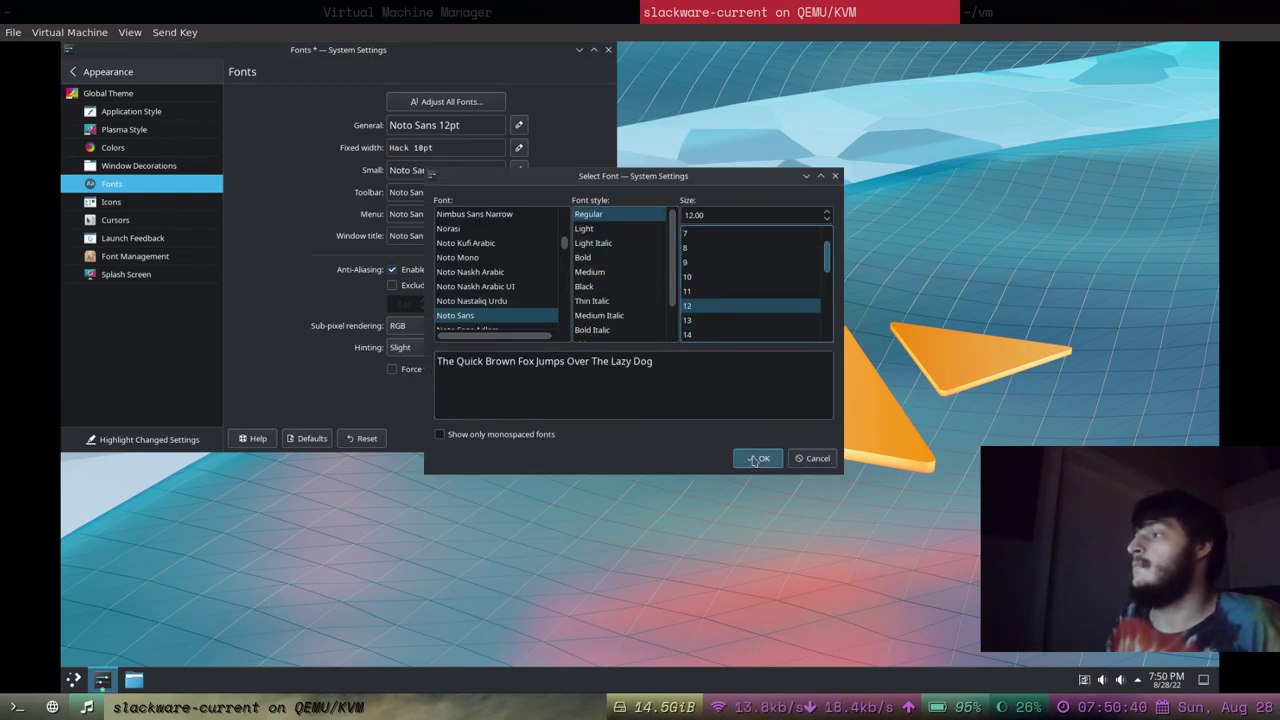
left_click(755, 459)
left_click(519, 216)
scroll(760, 300, "down", 1)
left_click(731, 262)
left_click(757, 458)
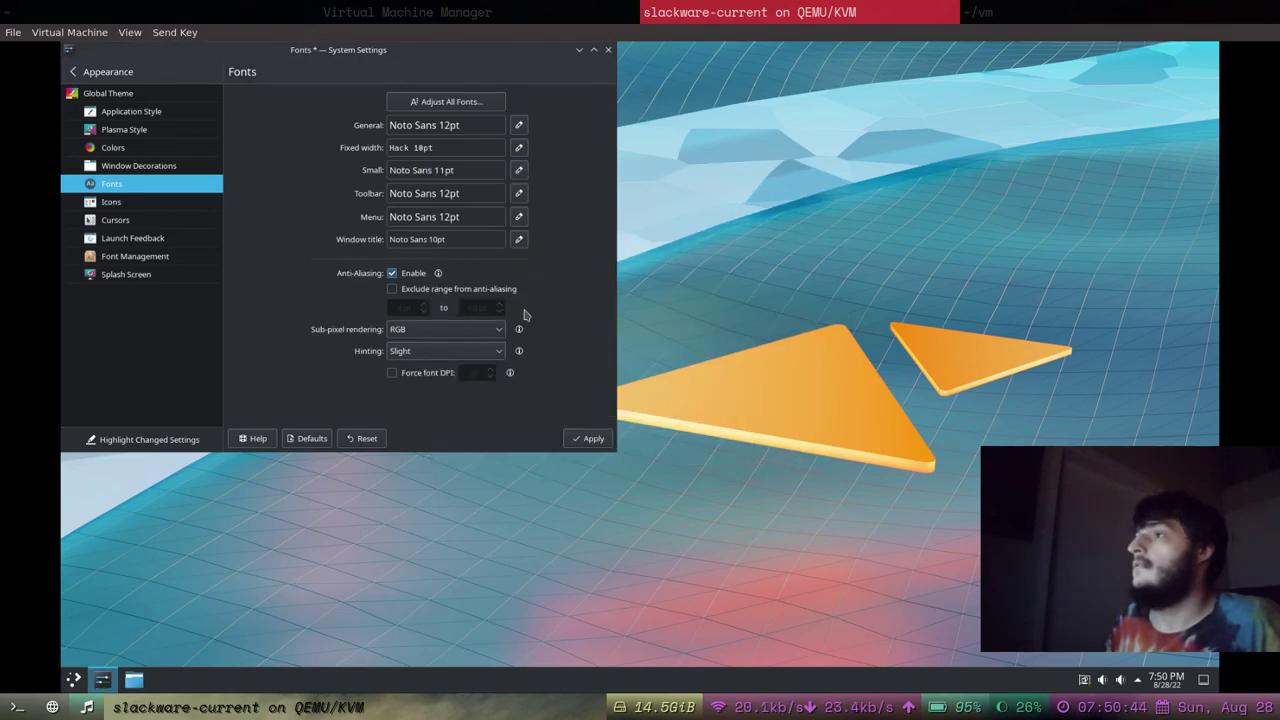
Set the Window title font to 13 pt, apply the fonts, and centre the settings window.
left_click(519, 241)
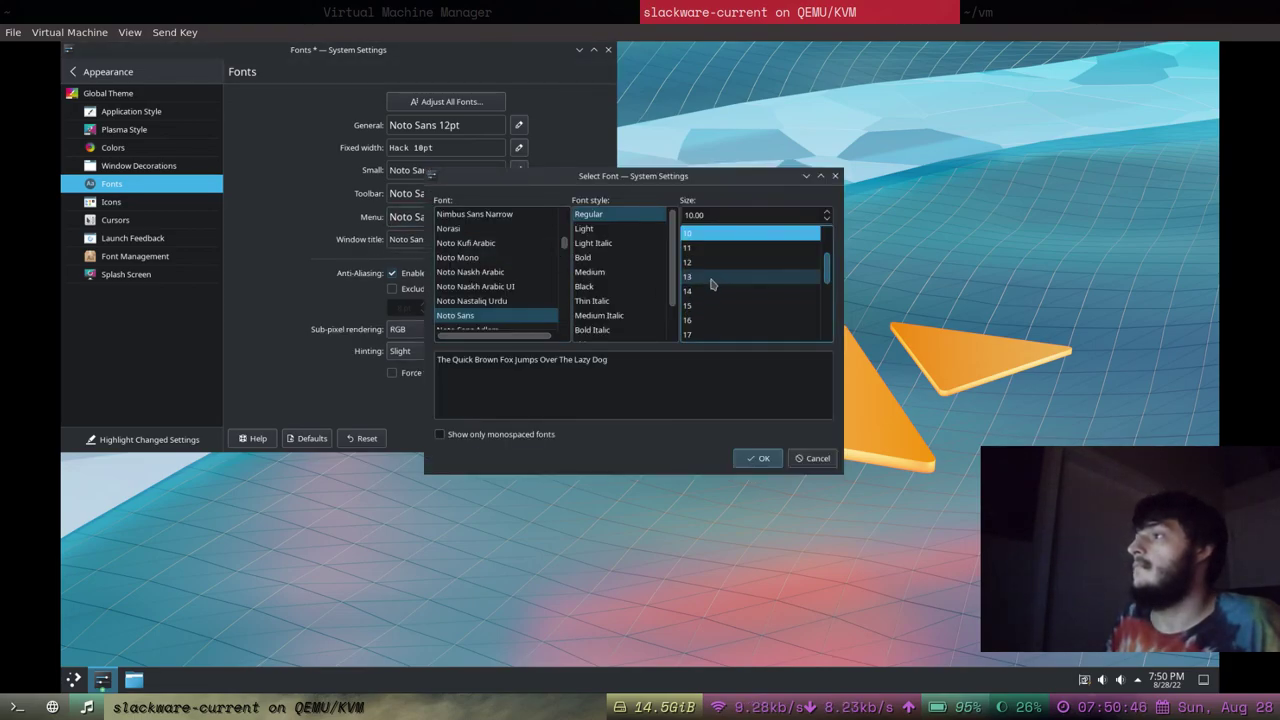
left_click(735, 276)
left_click(758, 459)
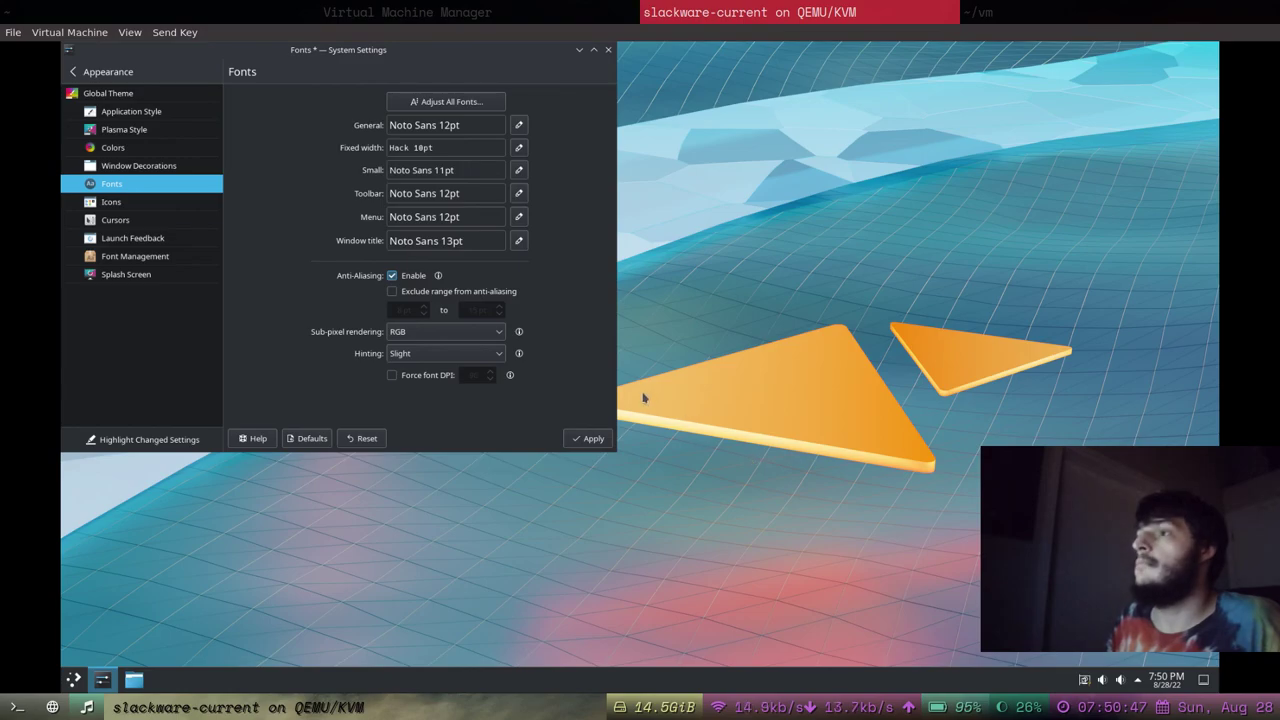
left_click(593, 438)
left_click_drag(393, 54, 651, 150)
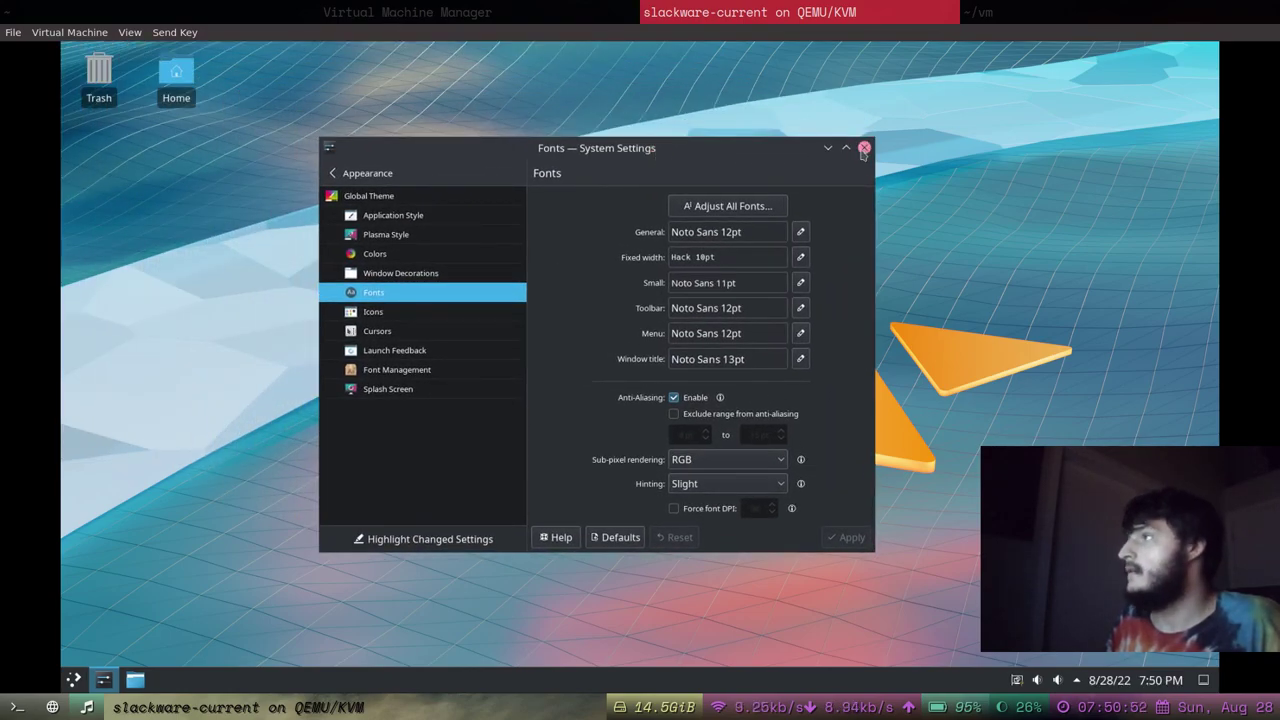
left_click_drag(785, 155, 802, 167)
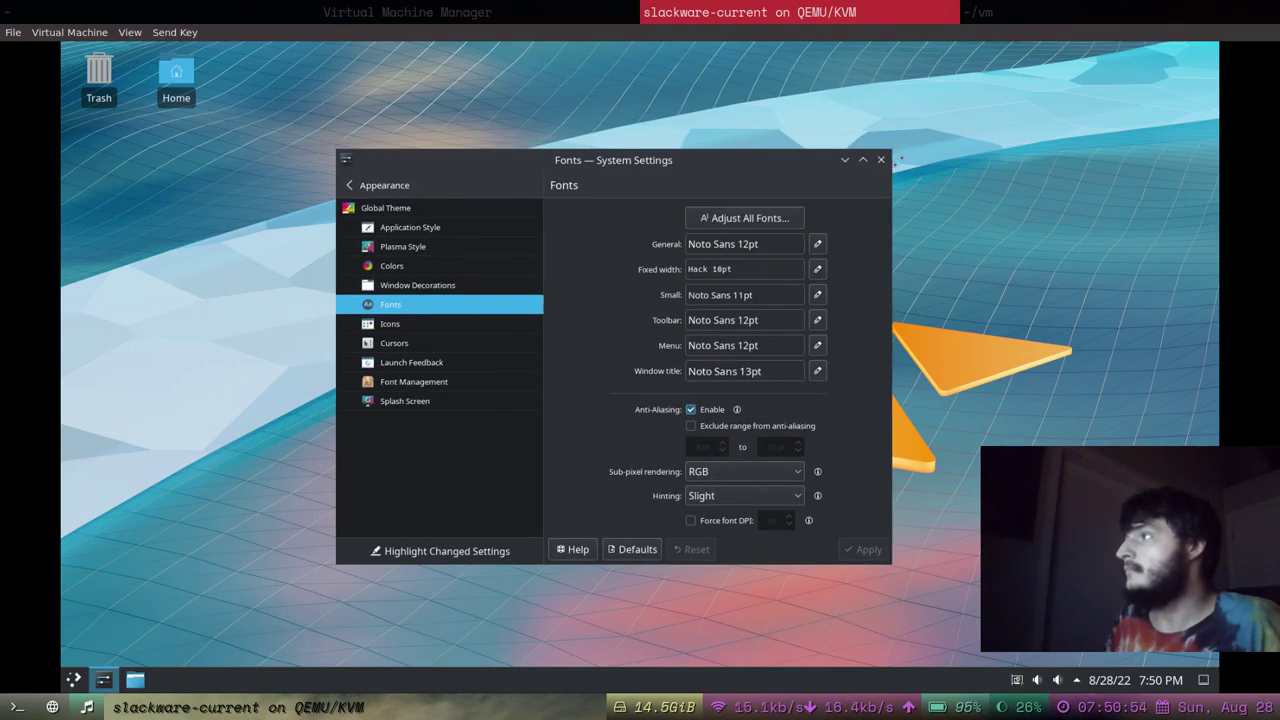
Close the guest's font settings window.
left_click(881, 160)
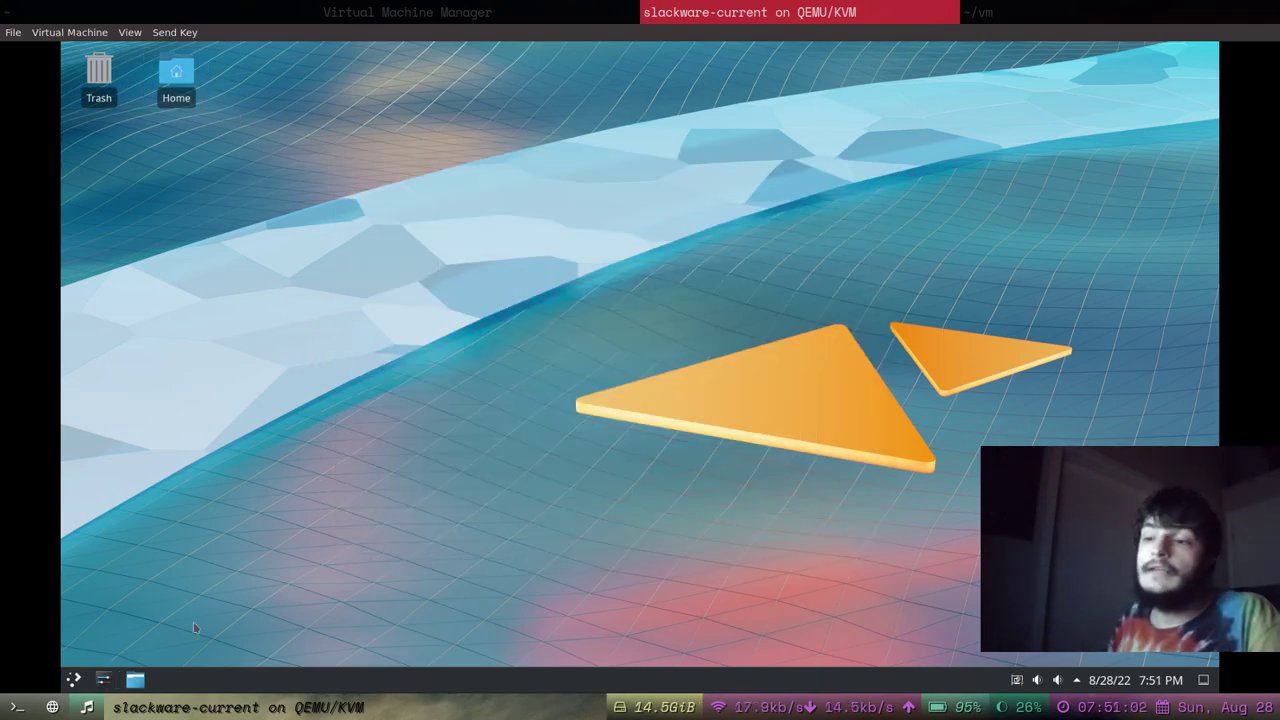
left_click(74, 680)
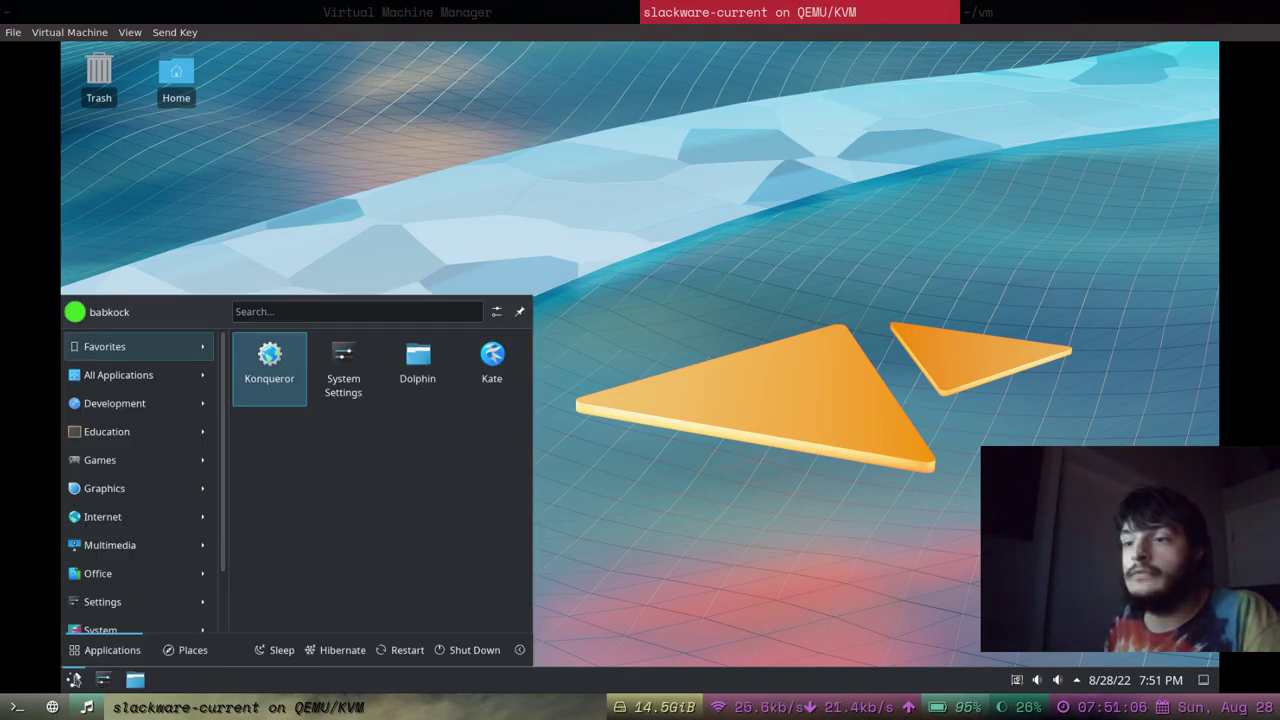
left_click(74, 680)
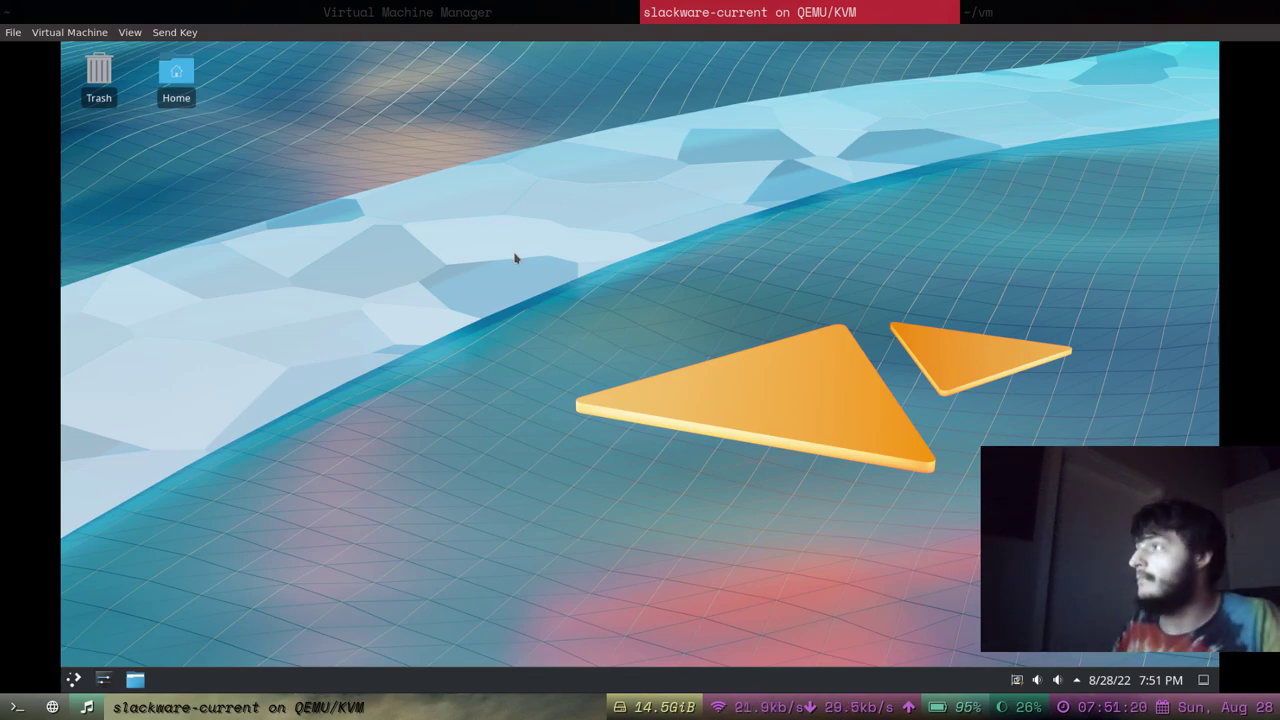
left_click_drag(1172, 540, 1121, 549)
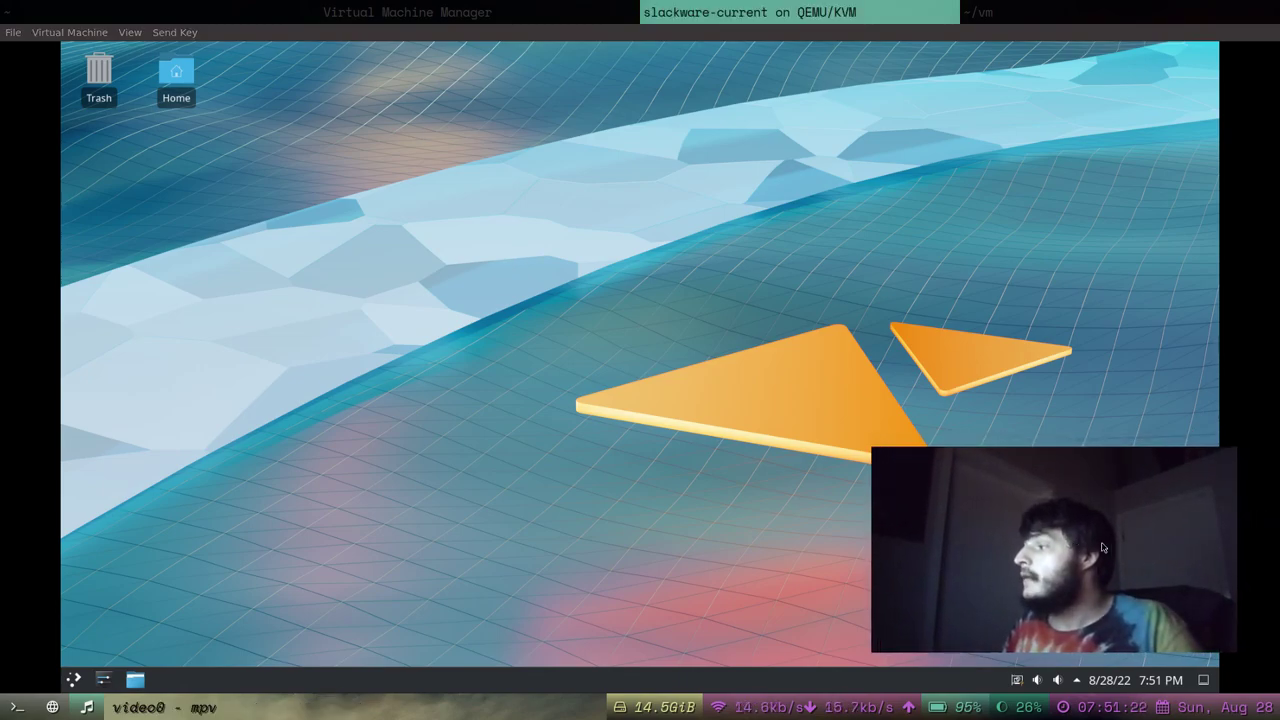
Choose Shut Down from the guest's Application Launcher.
left_click(13, 33)
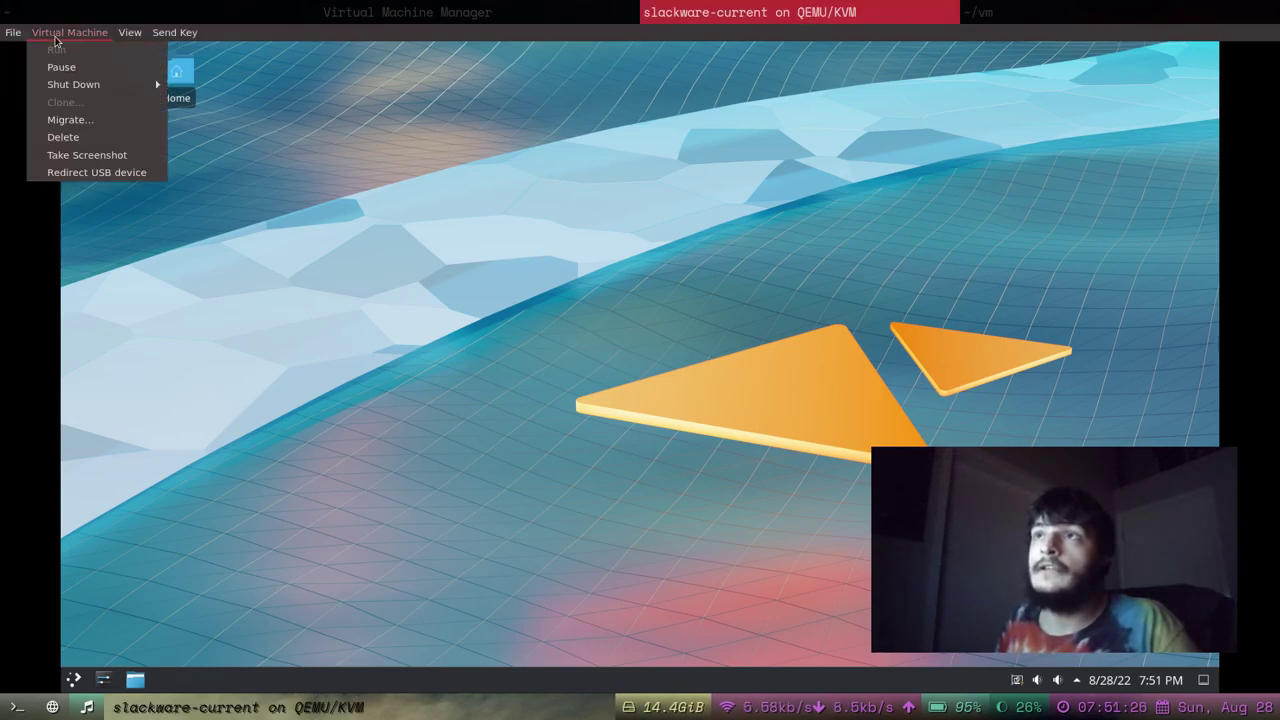
left_click(56, 38)
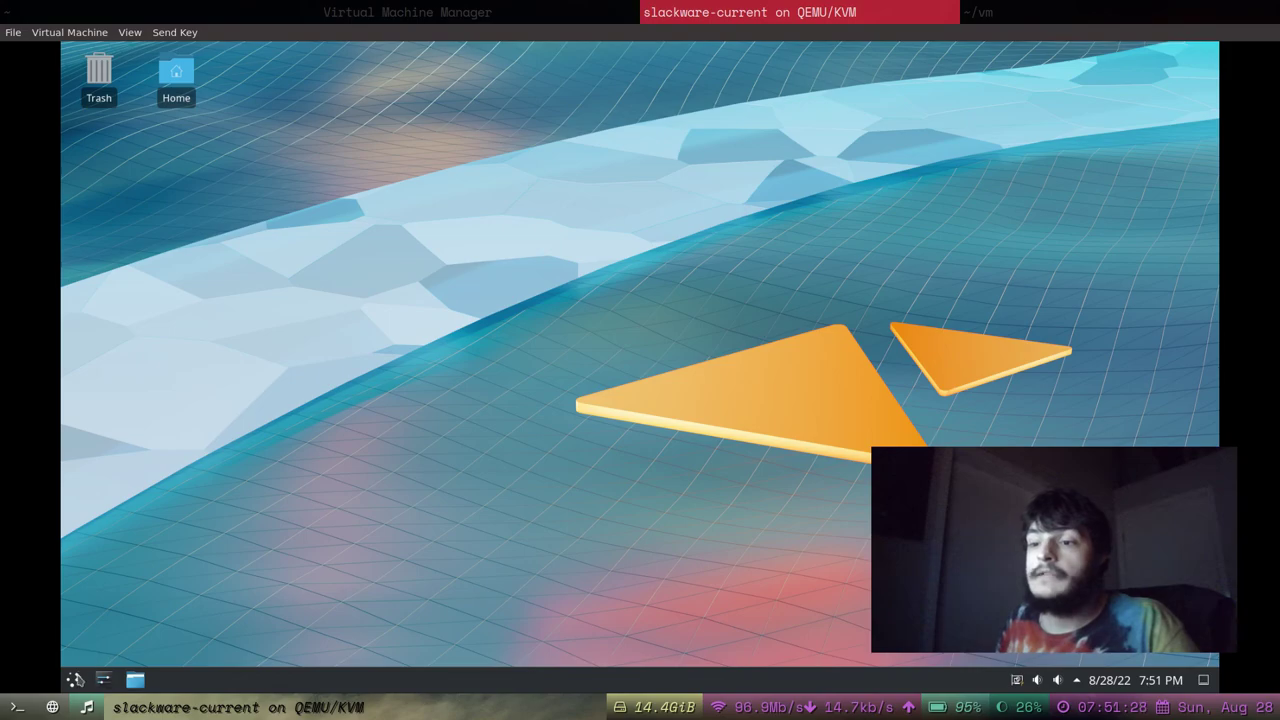
left_click(75, 680)
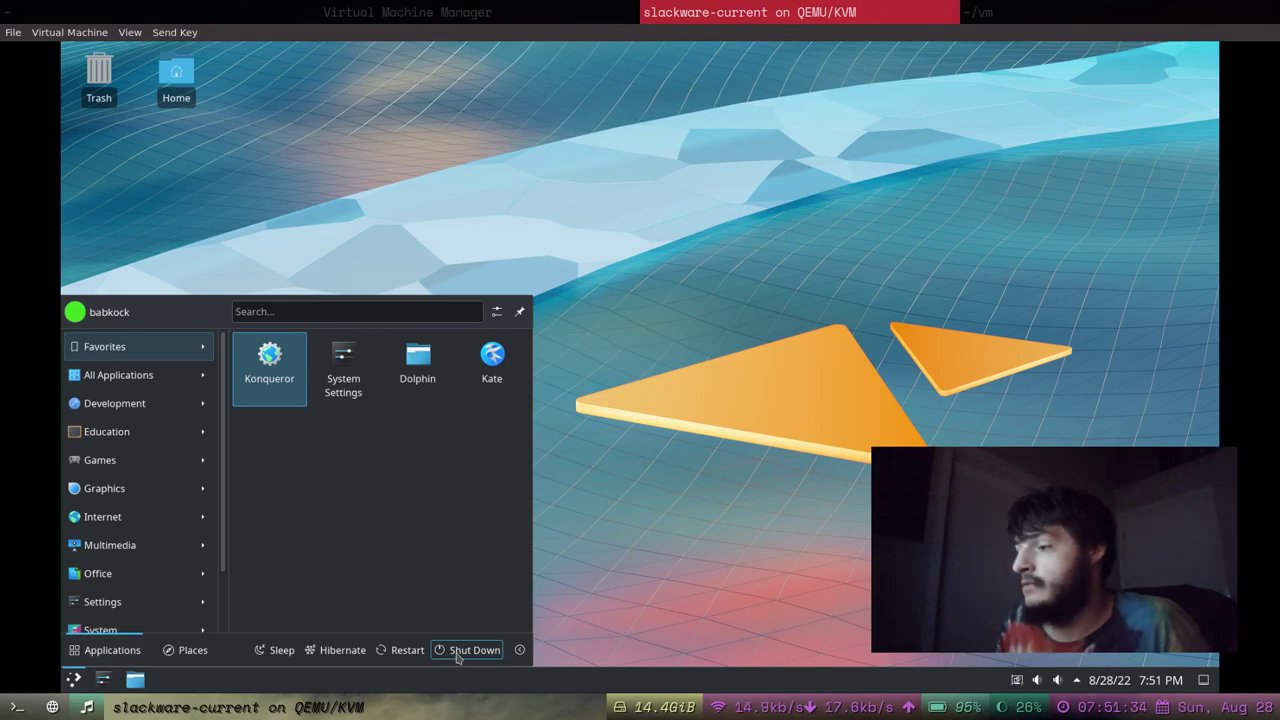
left_click(464, 651)
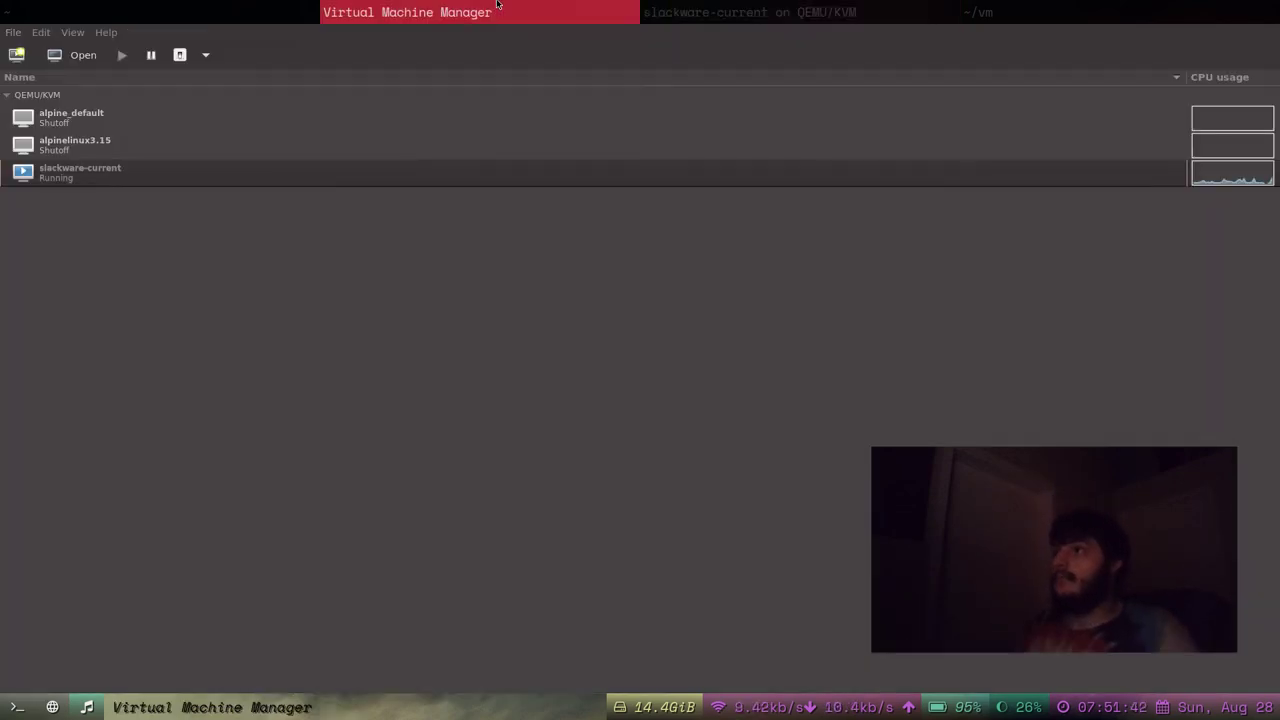
Request Shut Down for slackware-current twice from its context menu.
right_click(449, 172)
mouse_move(476, 223)
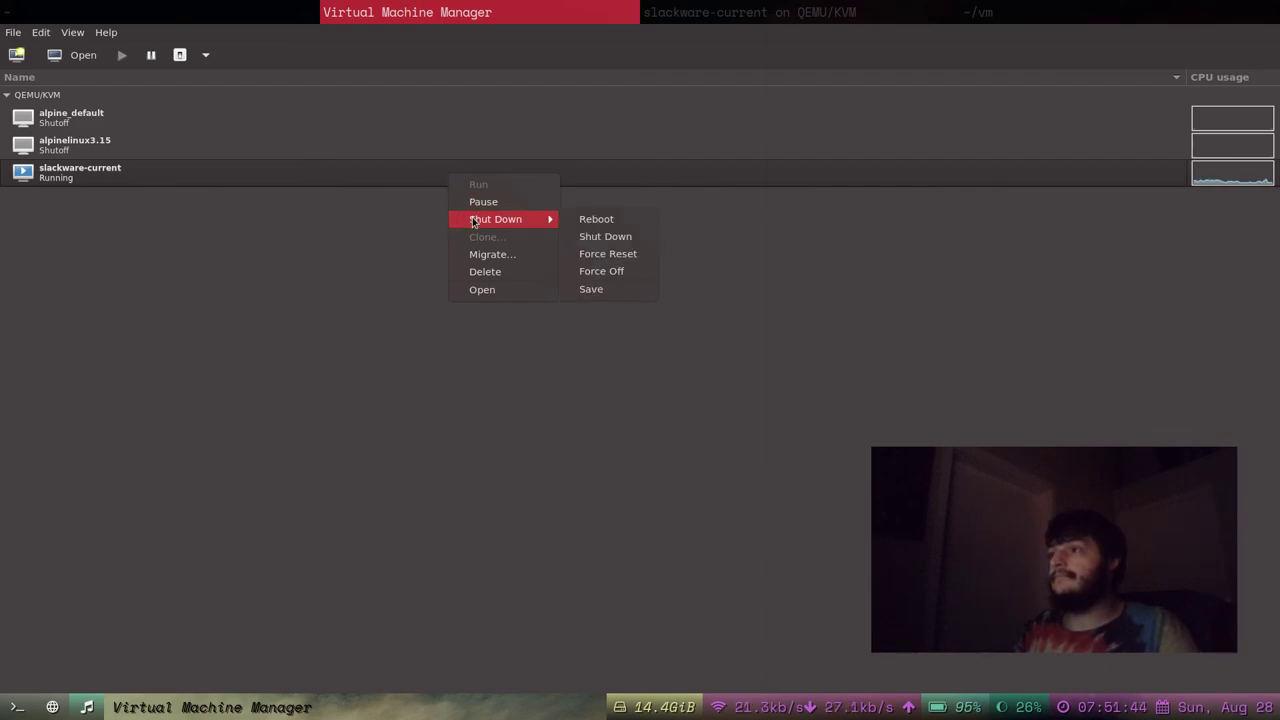
left_click(603, 237)
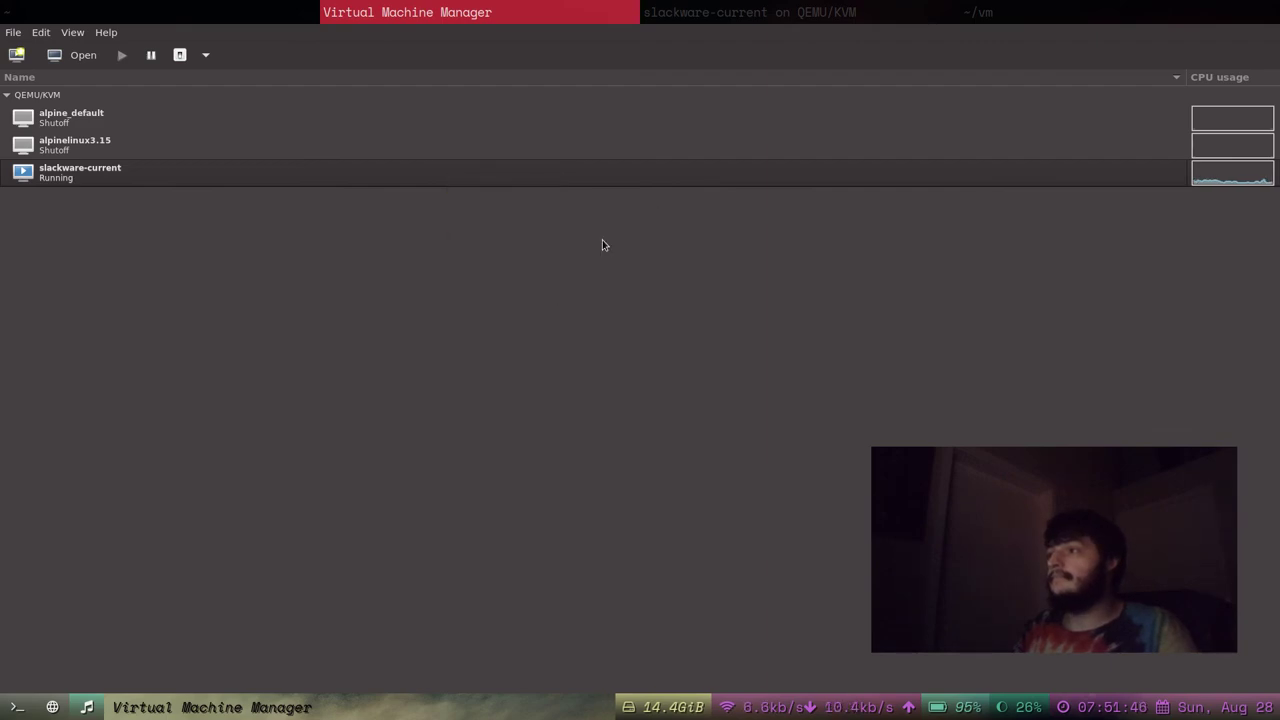
right_click(533, 178)
mouse_move(580, 221)
left_click(698, 240)
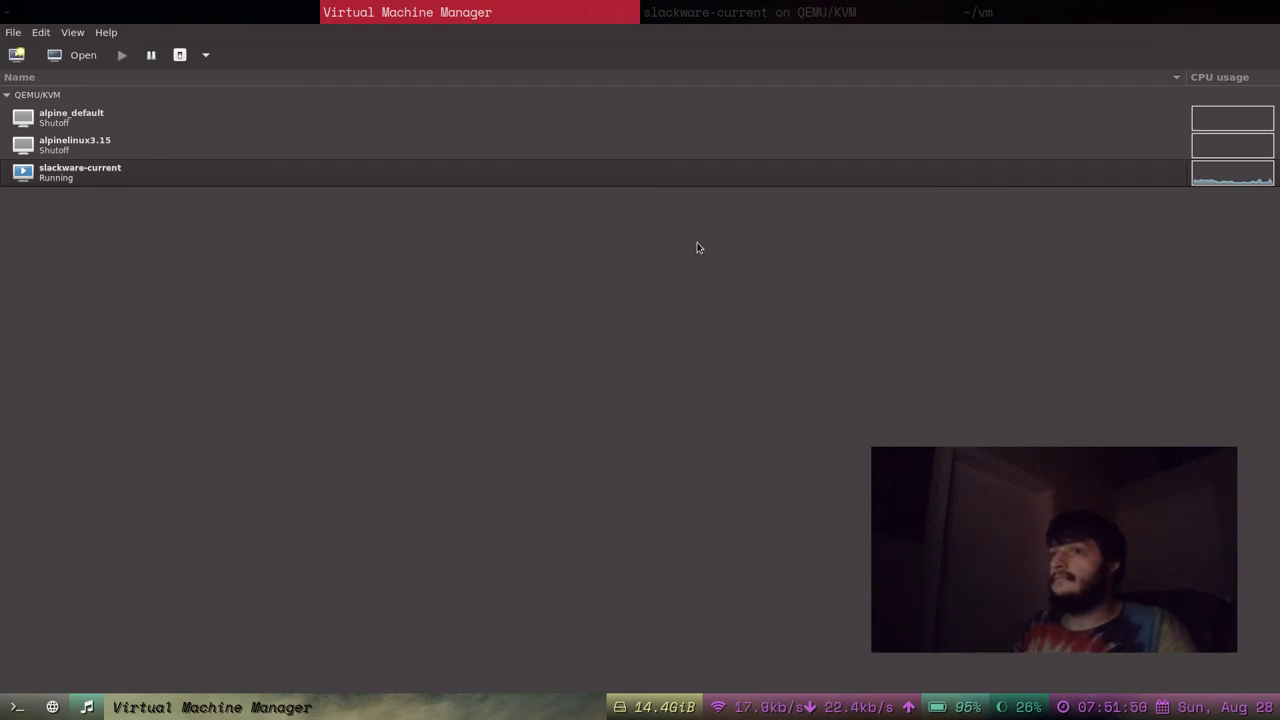
Switch between console and machine list until Shutoff, then open the stopped machine's console.
left_click(787, 8)
left_click(442, 5)
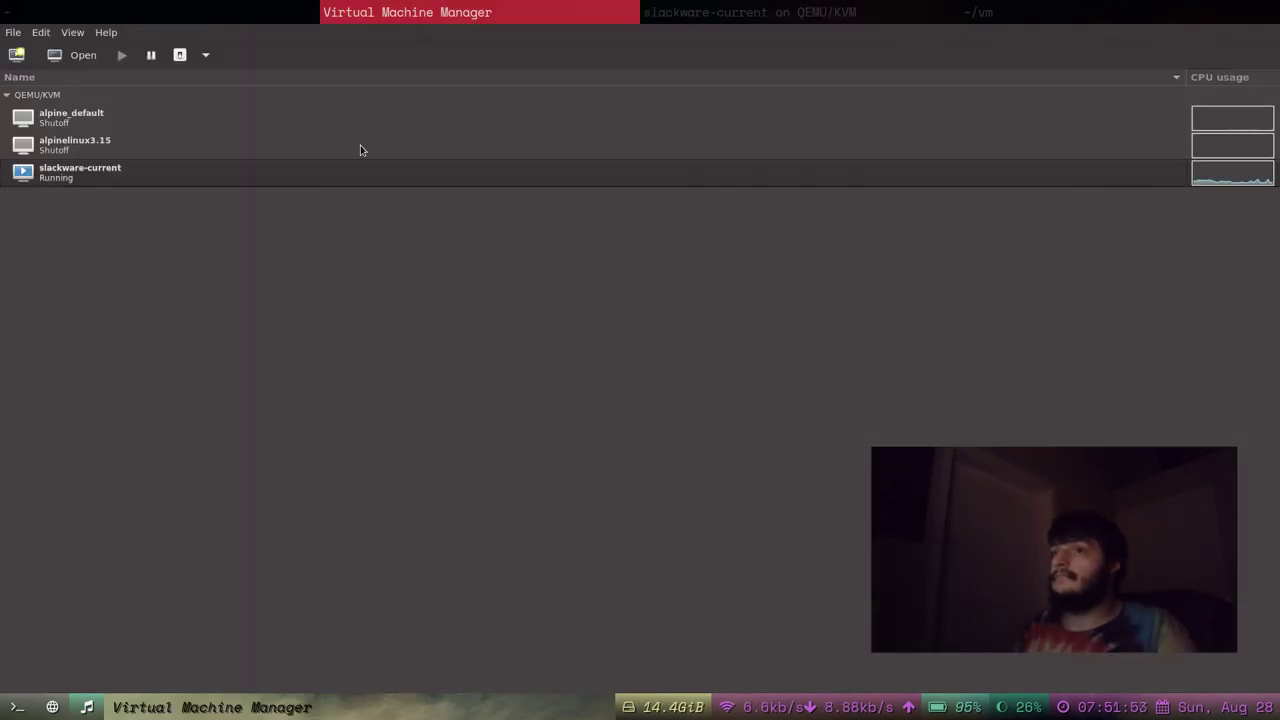
left_click(697, 5)
left_click(405, 5)
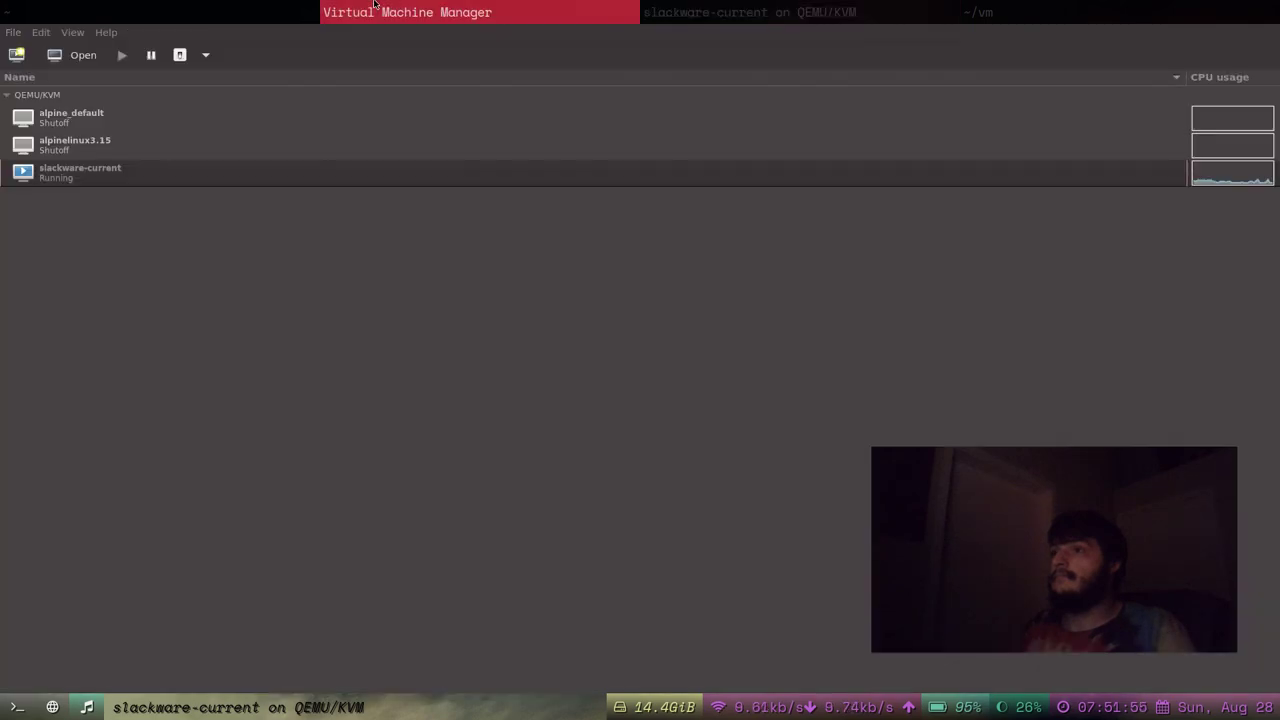
right_click(298, 177)
left_click(332, 295)
Close the stopped VM console and switch to the qutebrowser workspace.
key("ctrl+w")
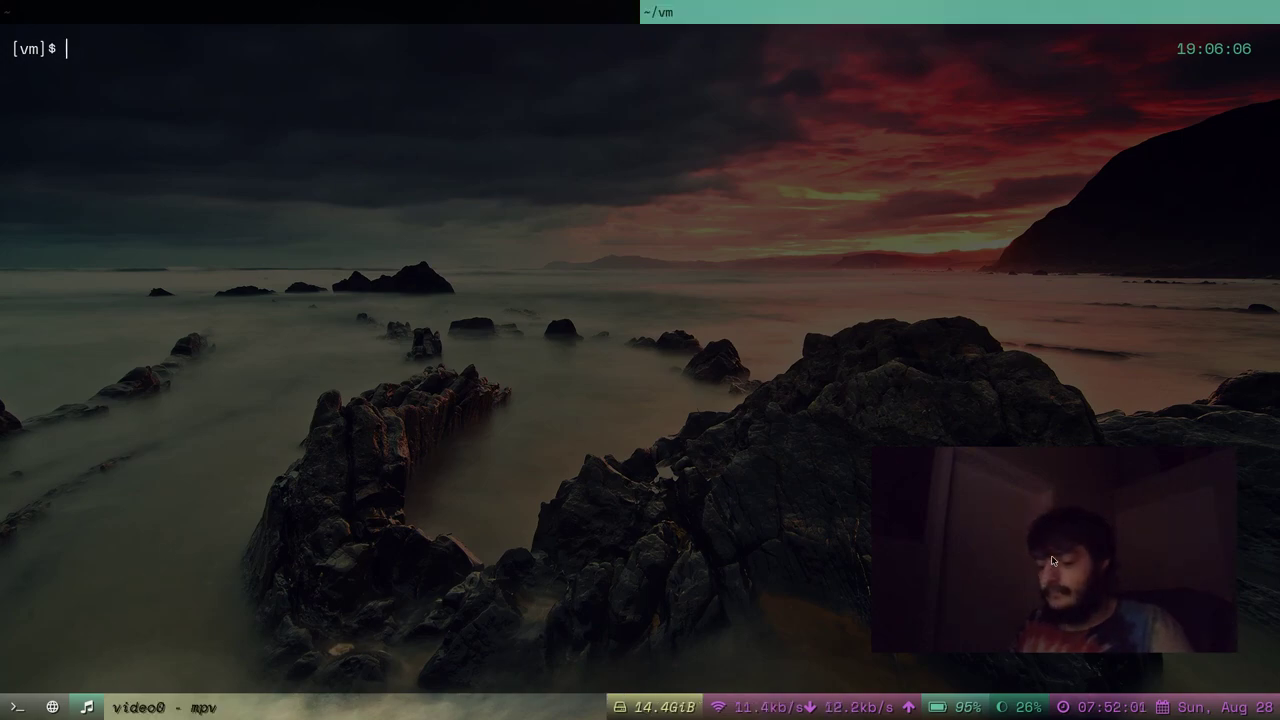
key("super+2")
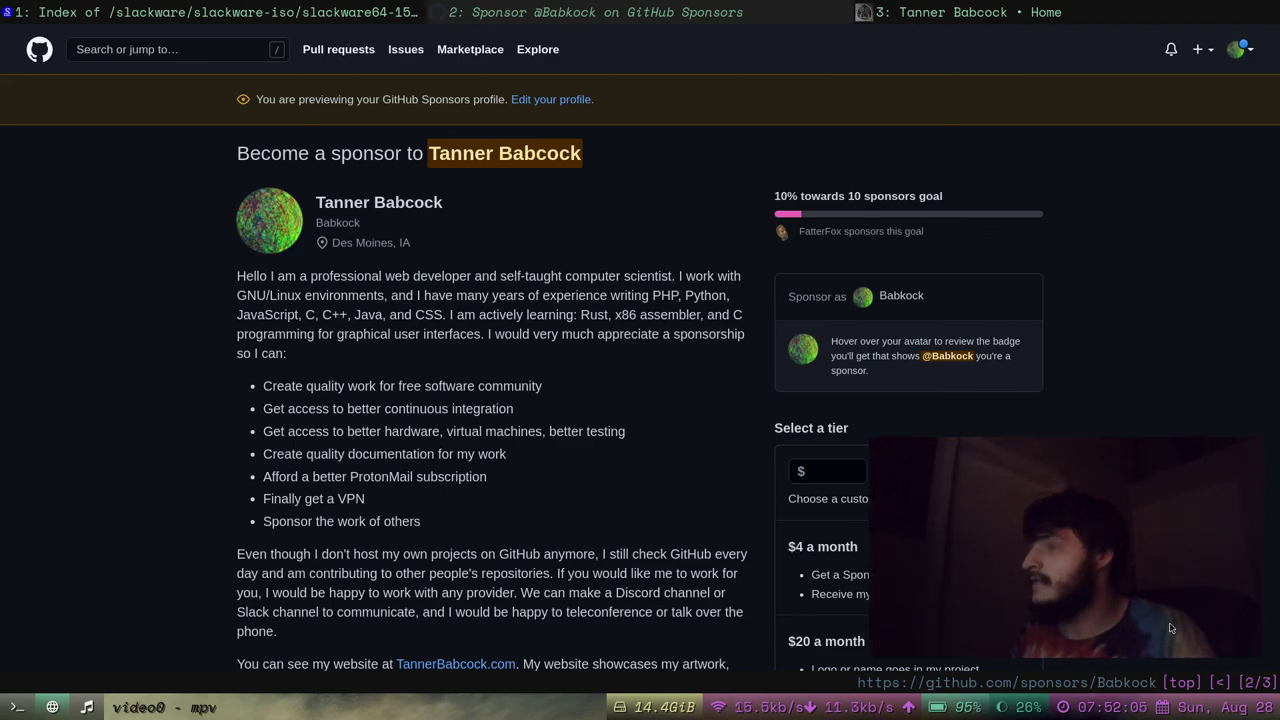
scroll(522, 318, "down", 4)
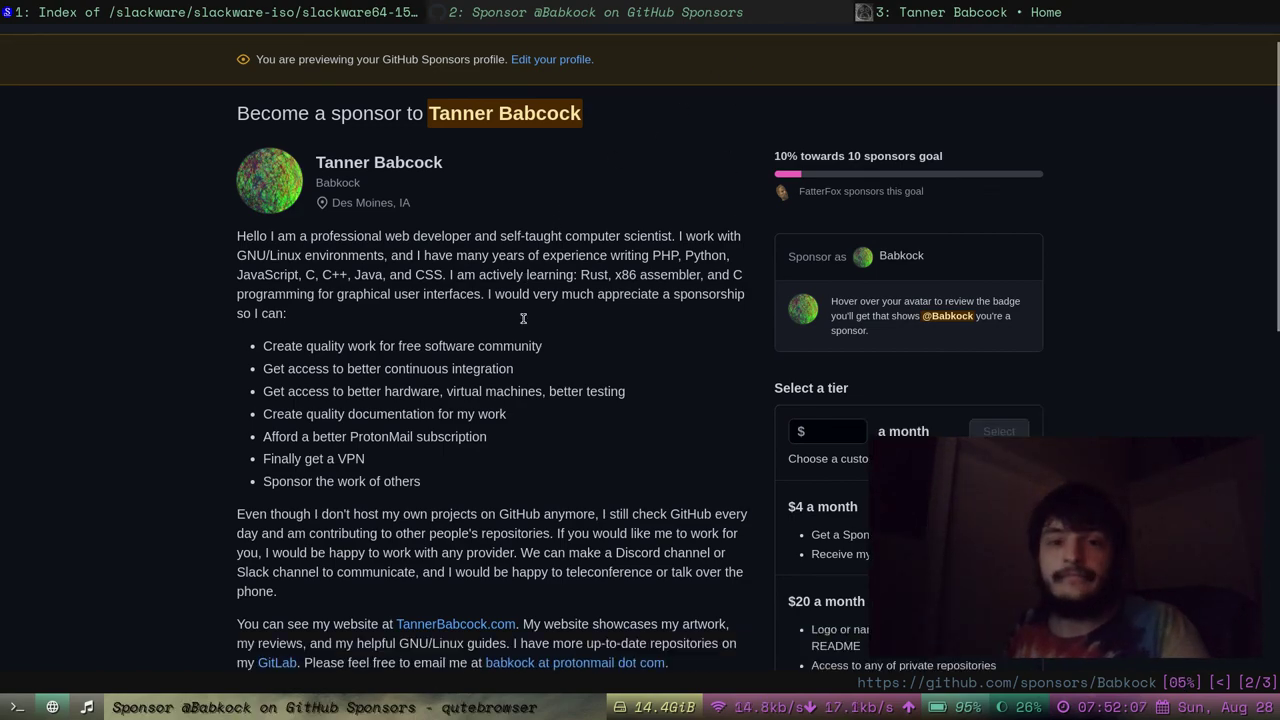
scroll(415, 318, "up", 4)
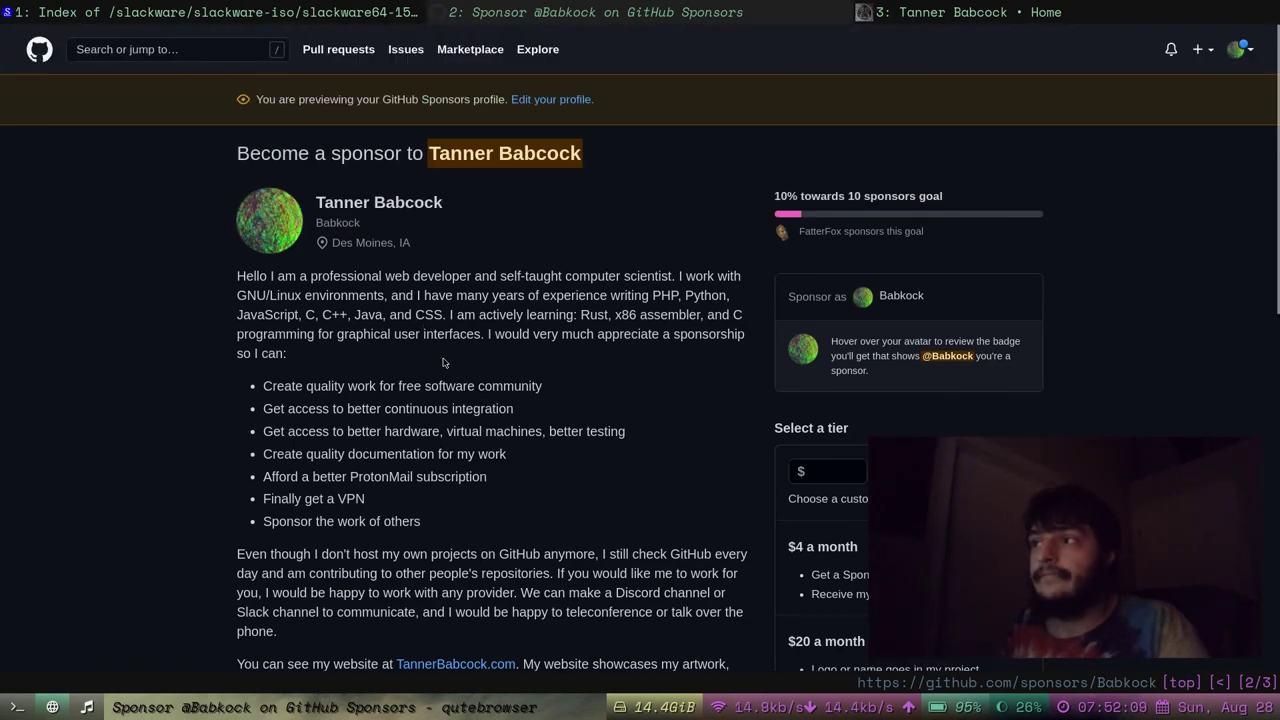
scroll(459, 367, "down", 1)
scroll(459, 367, "up", 1)
Close the GitHub Sponsors tab, leaving the personal home page showing.
key("d")
scroll(634, 361, "down", 4)
scroll(634, 361, "up", 4)
scroll(634, 361, "up", 1, "ctrl")
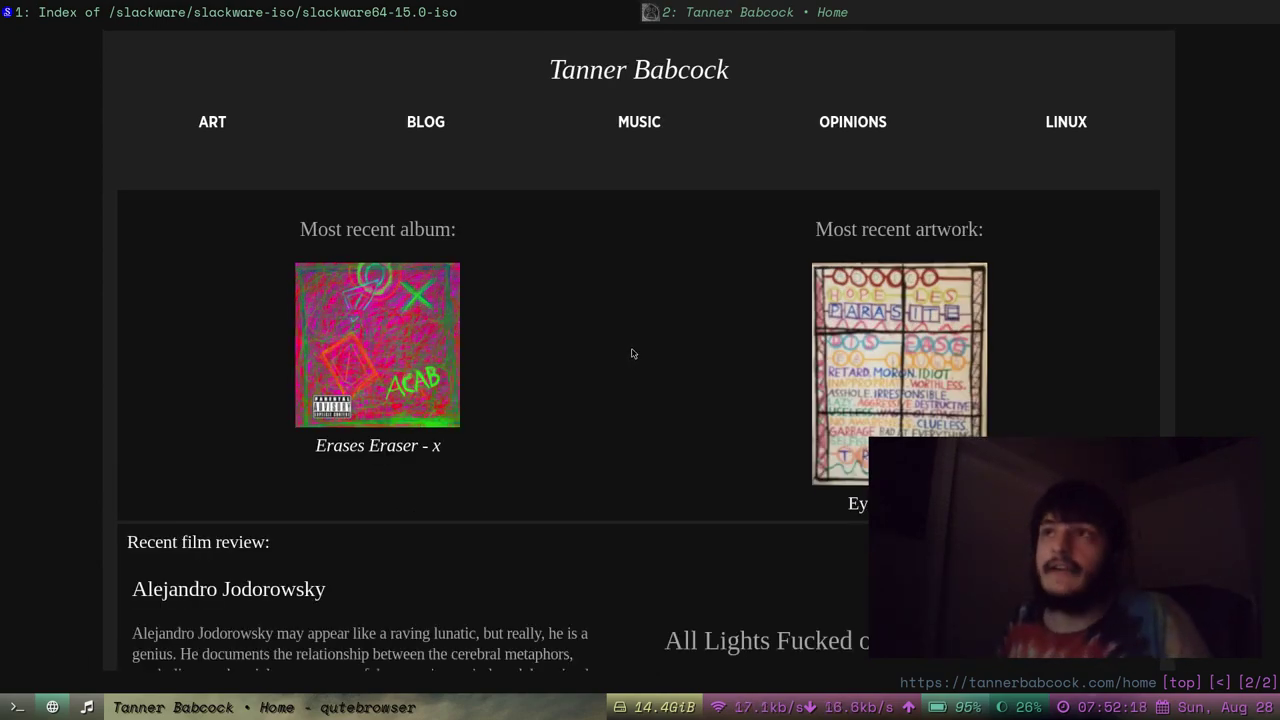
scroll(632, 354, "down", 1, "ctrl")
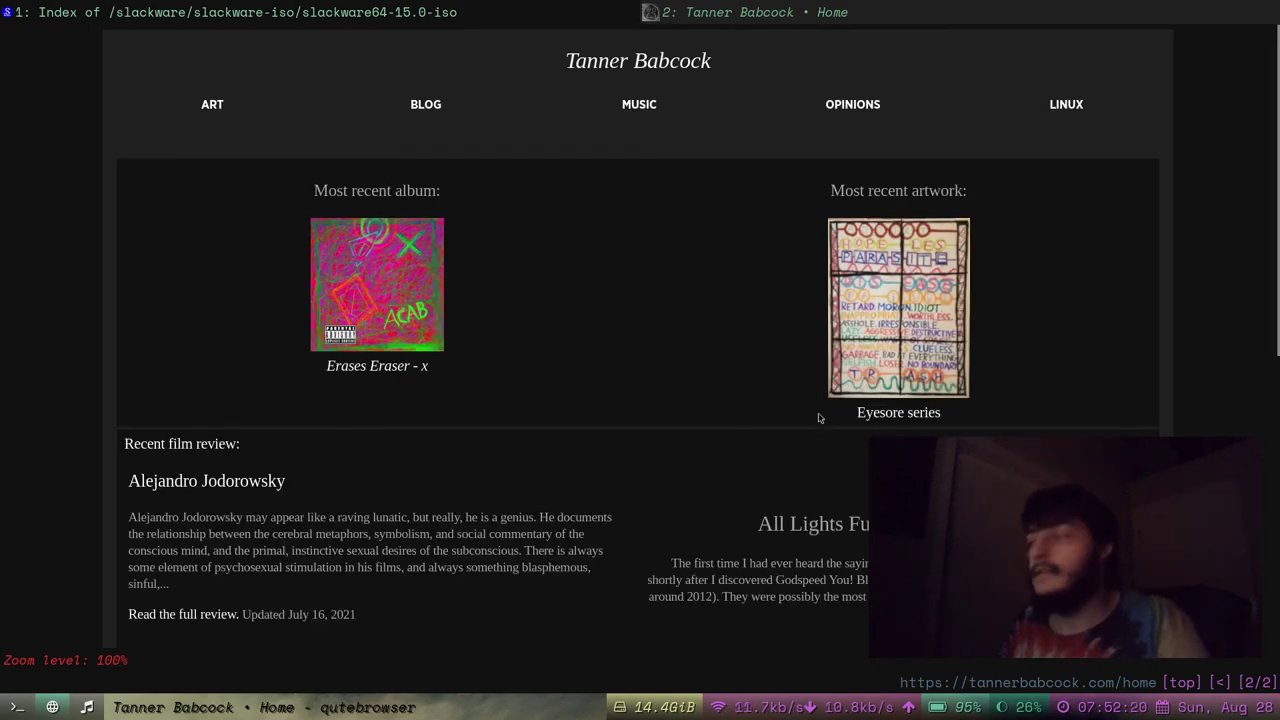